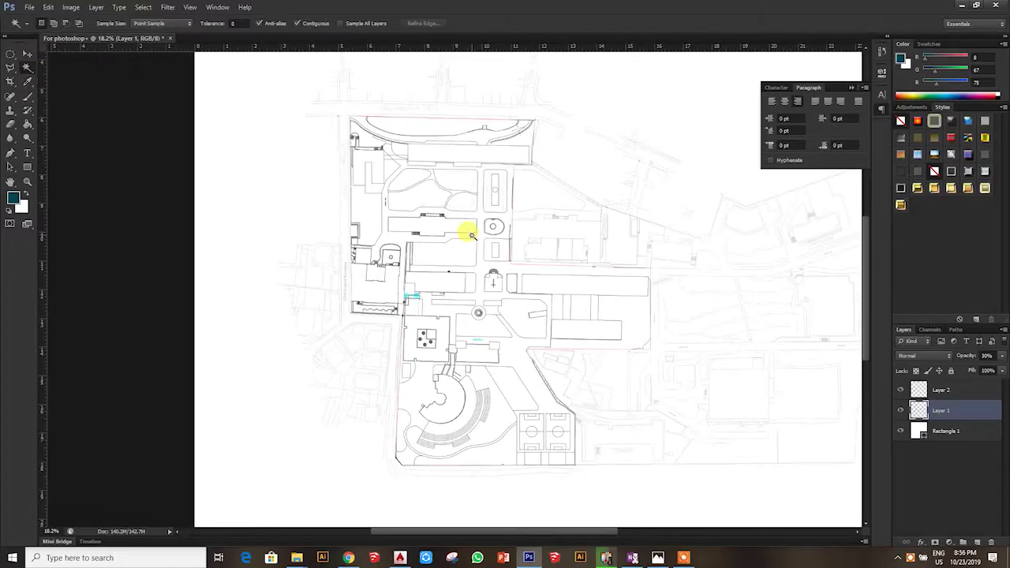
Add a new empty layer above Layer 2 and name it 'Roads'
{"action": "scroll", "coordinate": [483, 205], "scroll_direction": "up", "scroll_amount": 3}
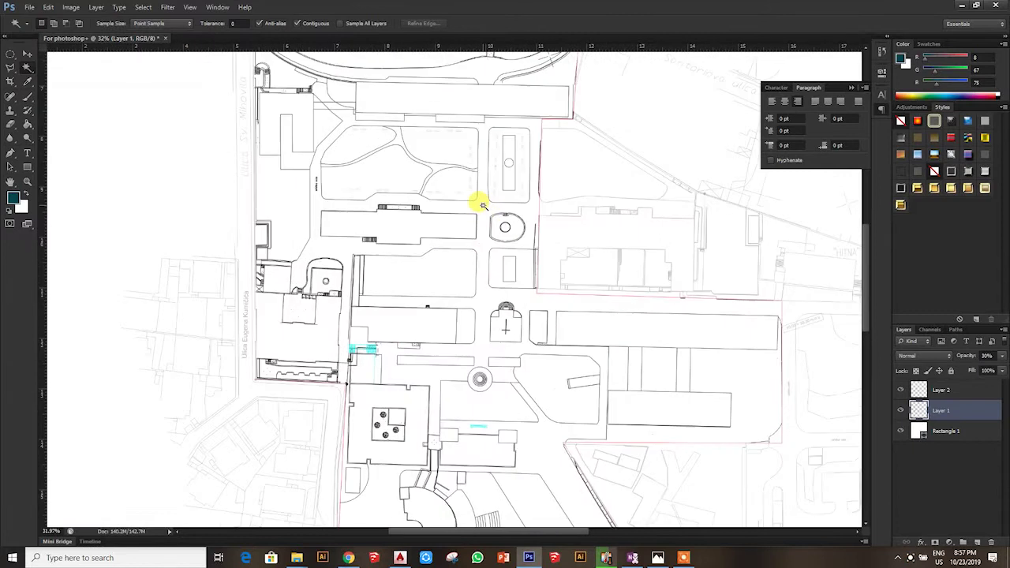
{"action": "left_click", "coordinate": [982, 386]}
{"action": "left_click", "coordinate": [339, 181]}
{"action": "scroll", "coordinate": [339, 181], "scroll_direction": "down", "scroll_amount": 1}
{"action": "scroll", "coordinate": [591, 413], "scroll_direction": "down", "scroll_amount": 2}
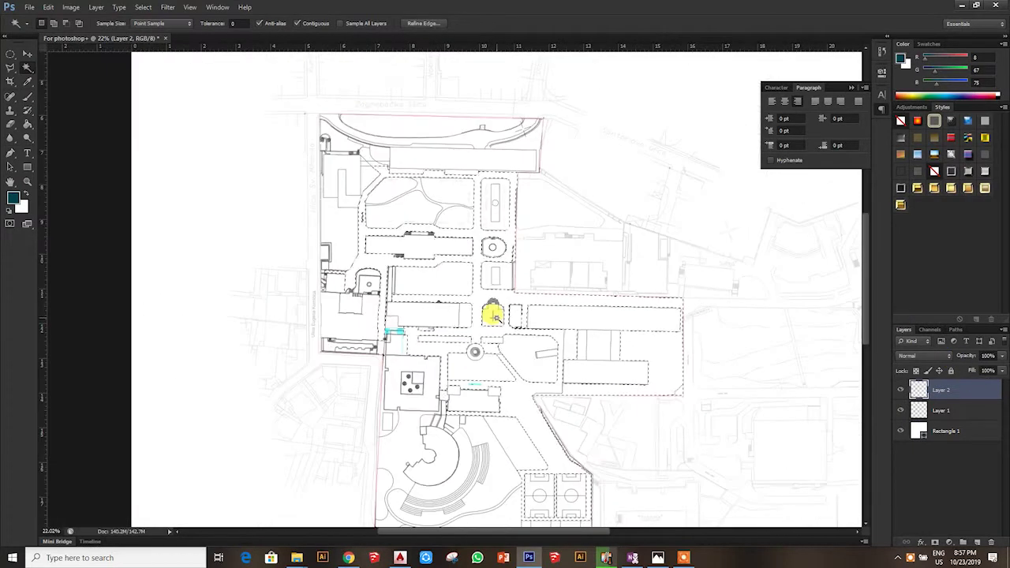
{"action": "left_click", "coordinate": [976, 542]}
{"action": "double_click", "coordinate": [941, 390]}
{"action": "type", "text": "Roads"}
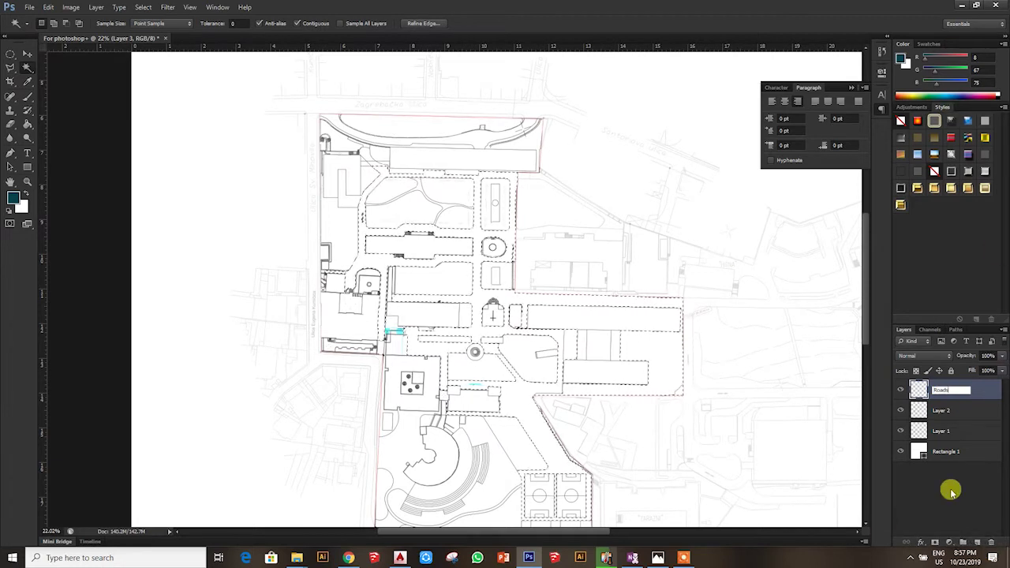
{"action": "left_click", "coordinate": [378, 261]}
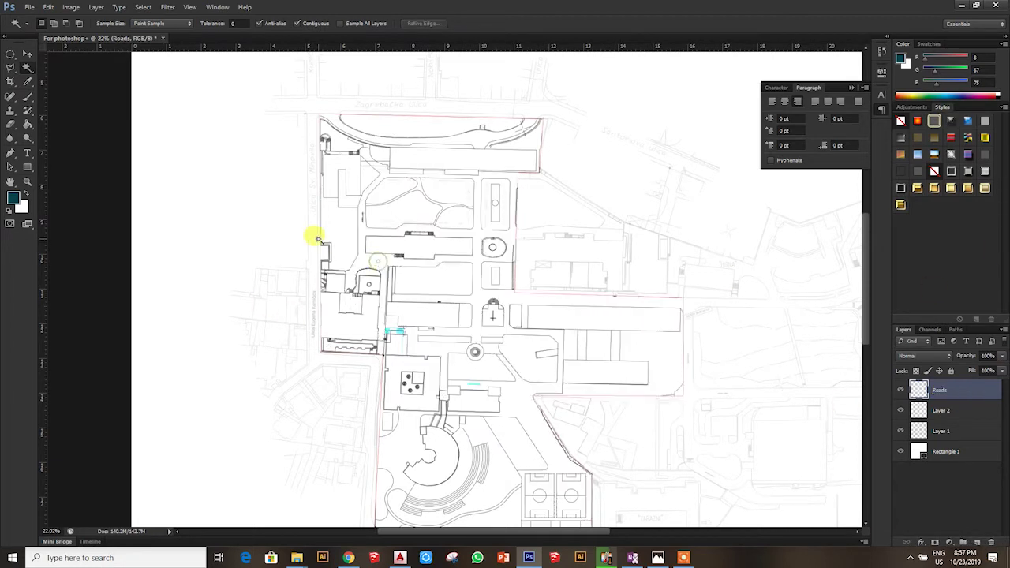
Start a Polygonal Lasso outline at the building corner, following the nearby road corners
{"action": "left_click", "coordinate": [22, 71]}
{"action": "scroll", "coordinate": [552, 316], "scroll_direction": "up", "scroll_amount": 5}
{"action": "scroll", "coordinate": [379, 198], "scroll_direction": "up", "scroll_amount": 5}
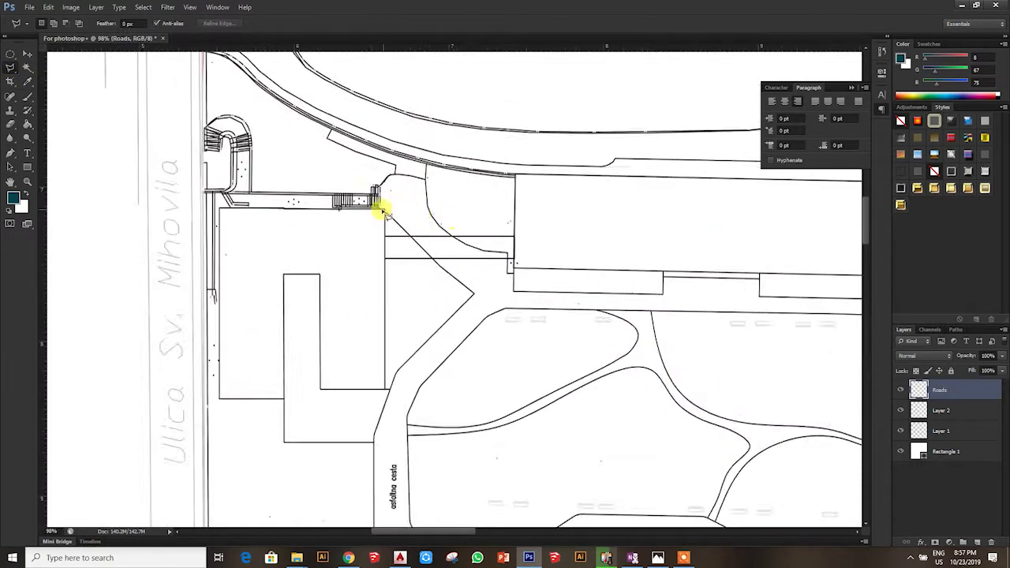
{"action": "scroll", "coordinate": [391, 203], "scroll_direction": "up", "scroll_amount": 4}
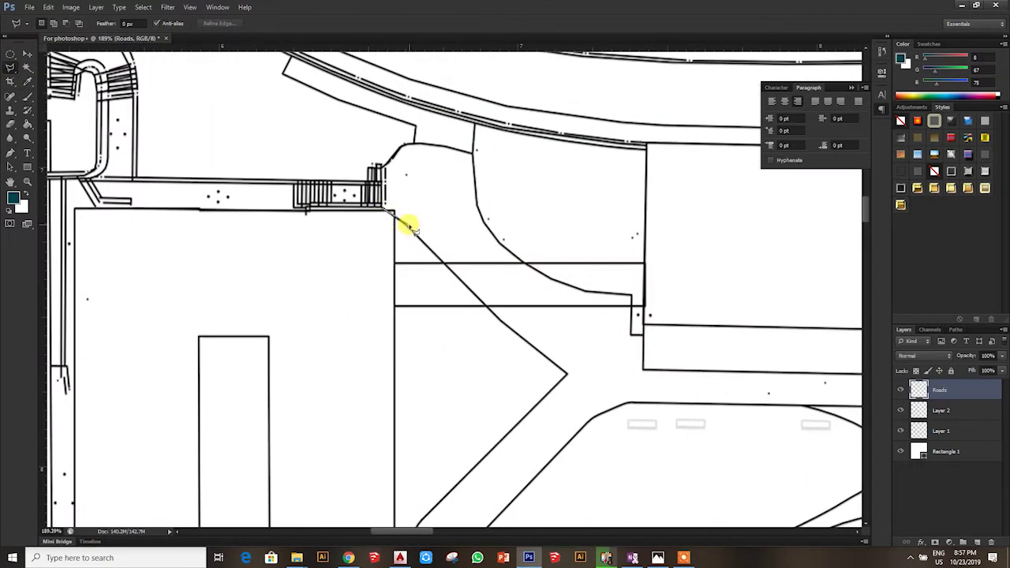
{"action": "left_click", "coordinate": [497, 318]}
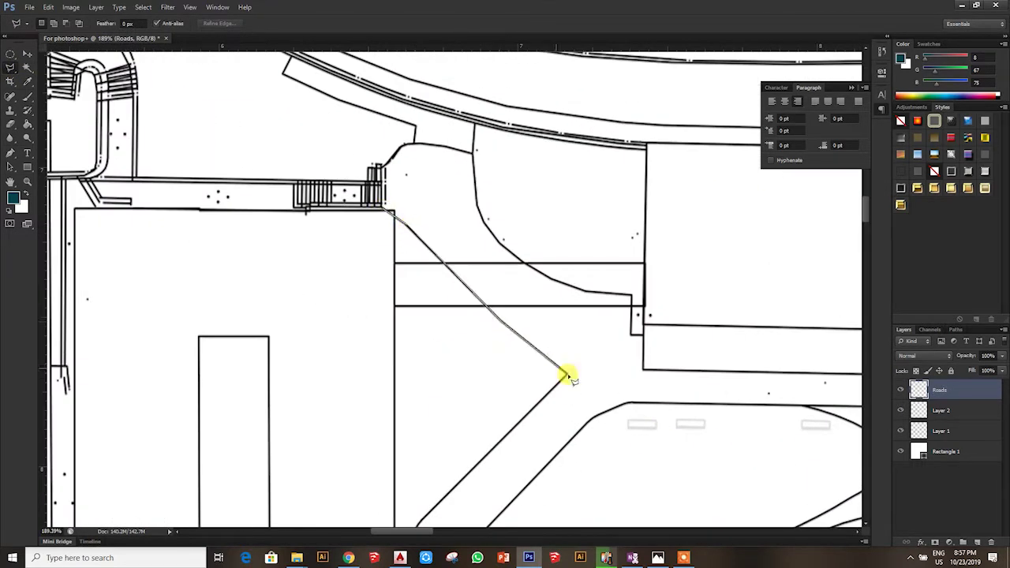
{"action": "left_click", "coordinate": [566, 374]}
{"action": "scroll", "coordinate": [567, 374], "scroll_direction": "down", "scroll_amount": 3}
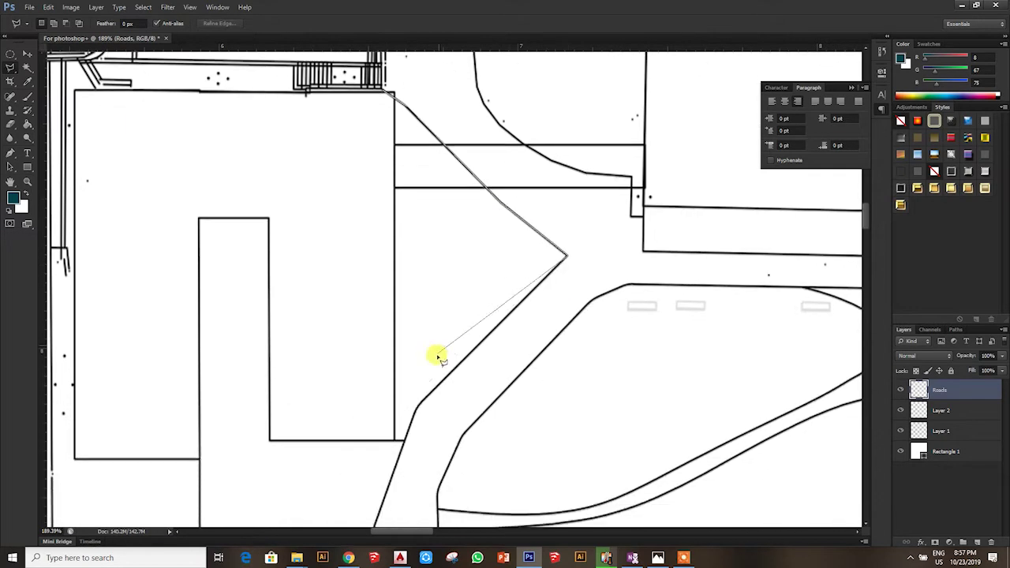
{"action": "left_click", "coordinate": [415, 408]}
{"action": "scroll", "coordinate": [415, 408], "scroll_direction": "down", "scroll_amount": 3}
{"action": "scroll", "coordinate": [378, 295], "scroll_direction": "down", "scroll_amount": 3}
{"action": "left_click", "coordinate": [371, 282]}
{"action": "scroll", "coordinate": [369, 279], "scroll_direction": "down", "scroll_amount": 3}
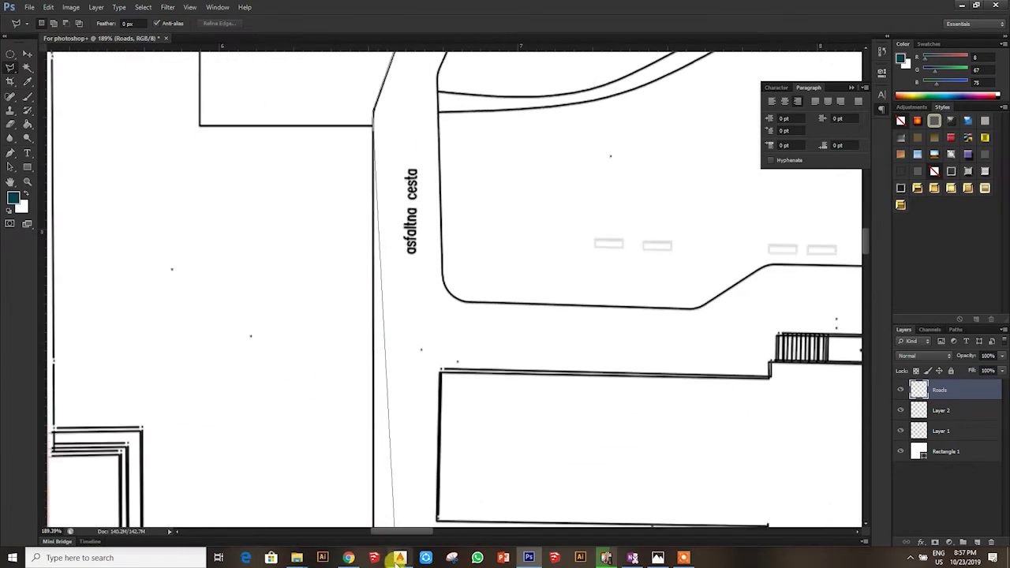
{"action": "scroll", "coordinate": [406, 158], "scroll_direction": "down", "scroll_amount": 3}
{"action": "left_click", "coordinate": [372, 185]}
{"action": "left_click", "coordinate": [440, 173]}
{"action": "scroll", "coordinate": [473, 197], "scroll_direction": "up", "scroll_amount": 3}
{"action": "left_click", "coordinate": [439, 275]}
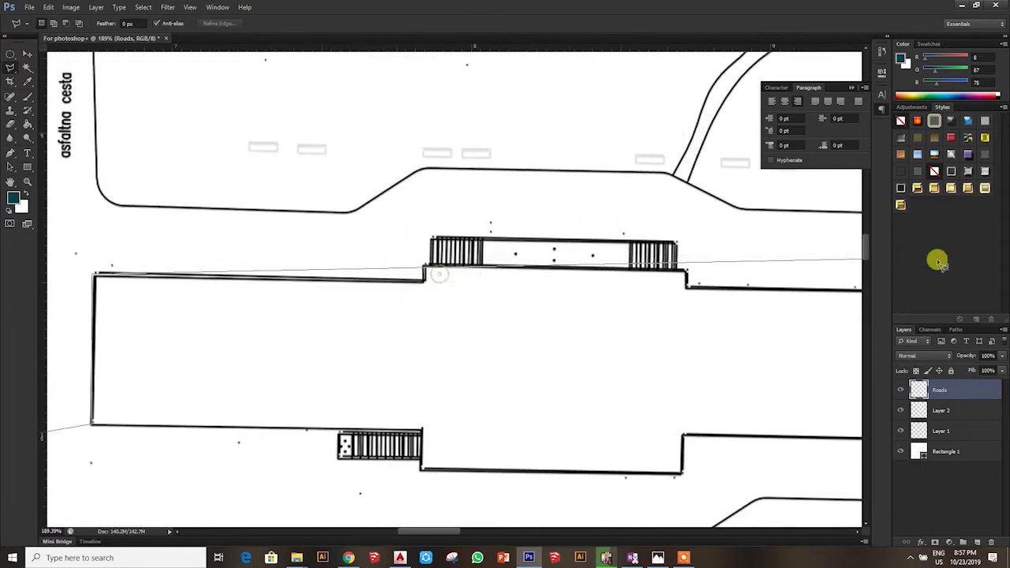
Carry the outline along the crosswalk's top edge and around the curved road corner
{"action": "scroll", "coordinate": [473, 284], "scroll_direction": "right", "scroll_amount": 5}
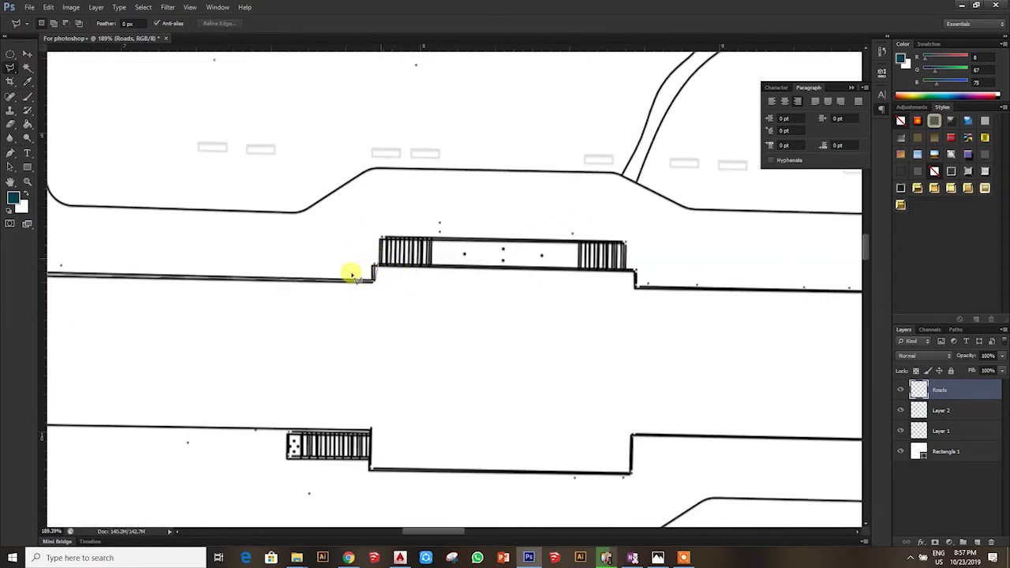
{"action": "left_click", "coordinate": [382, 237]}
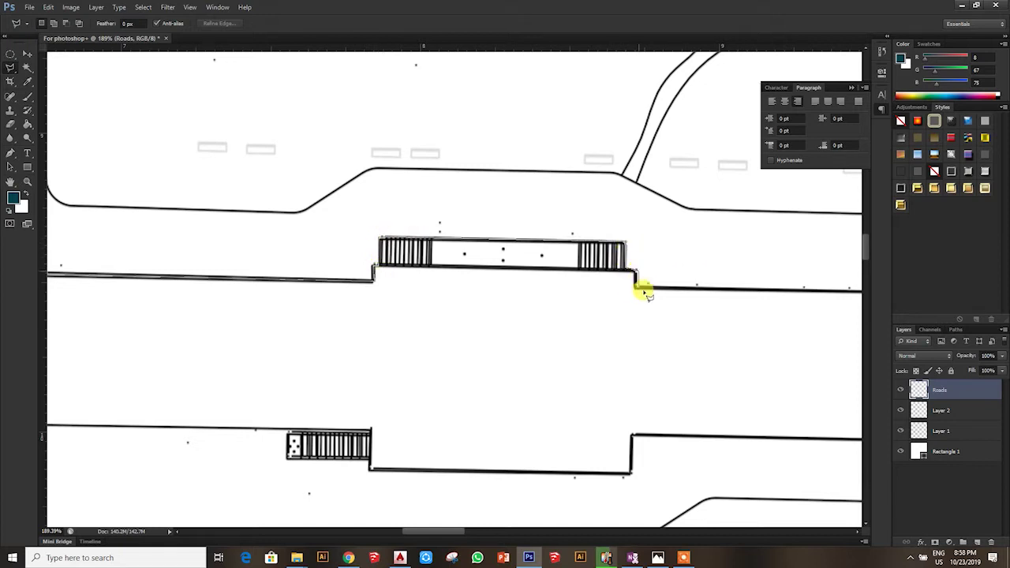
{"action": "left_click", "coordinate": [608, 290]}
{"action": "scroll", "coordinate": [607, 158], "scroll_direction": "up", "scroll_amount": 1}
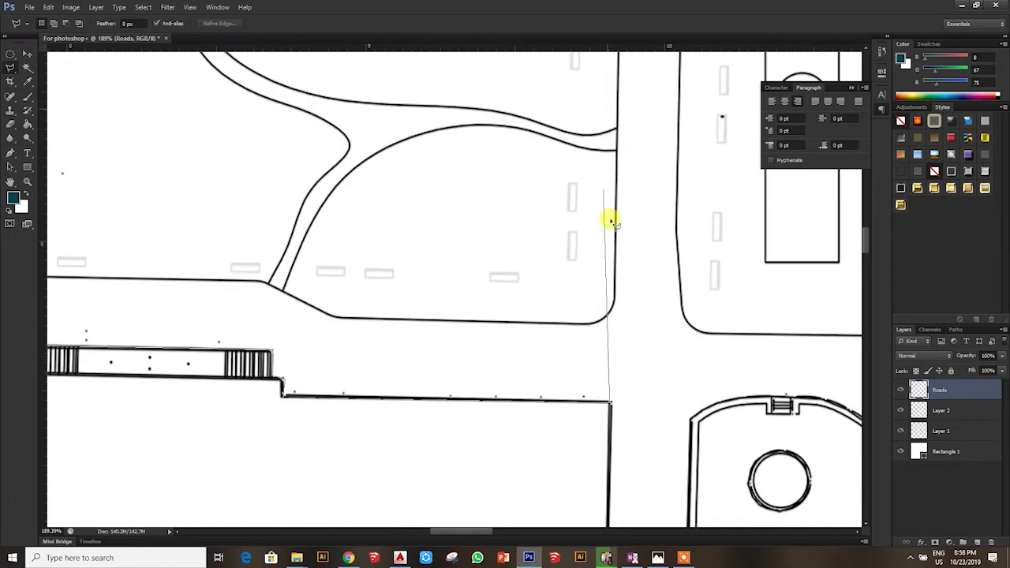
{"action": "scroll", "coordinate": [590, 327], "scroll_direction": "left", "scroll_amount": 2}
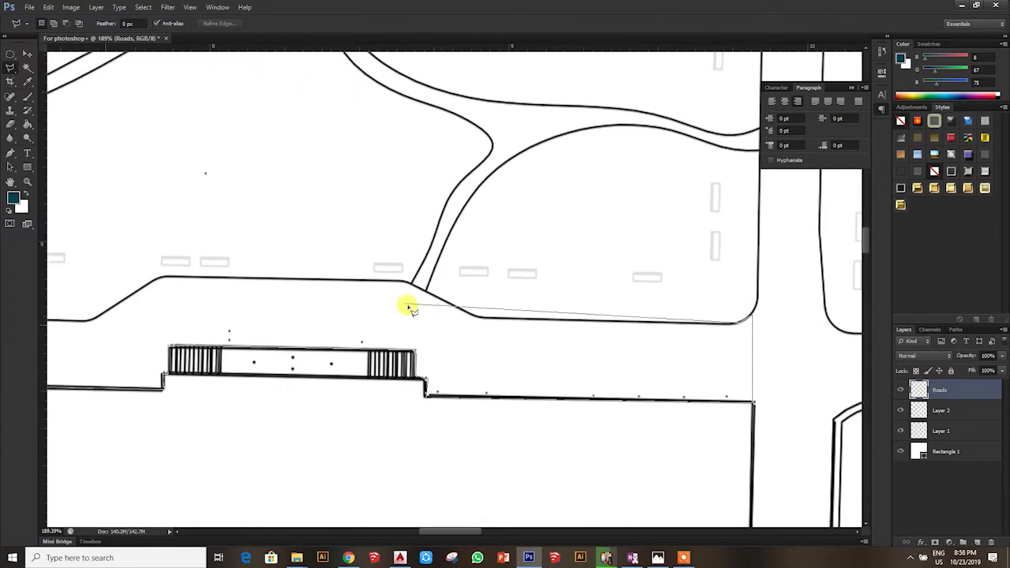
{"action": "left_click", "coordinate": [483, 317]}
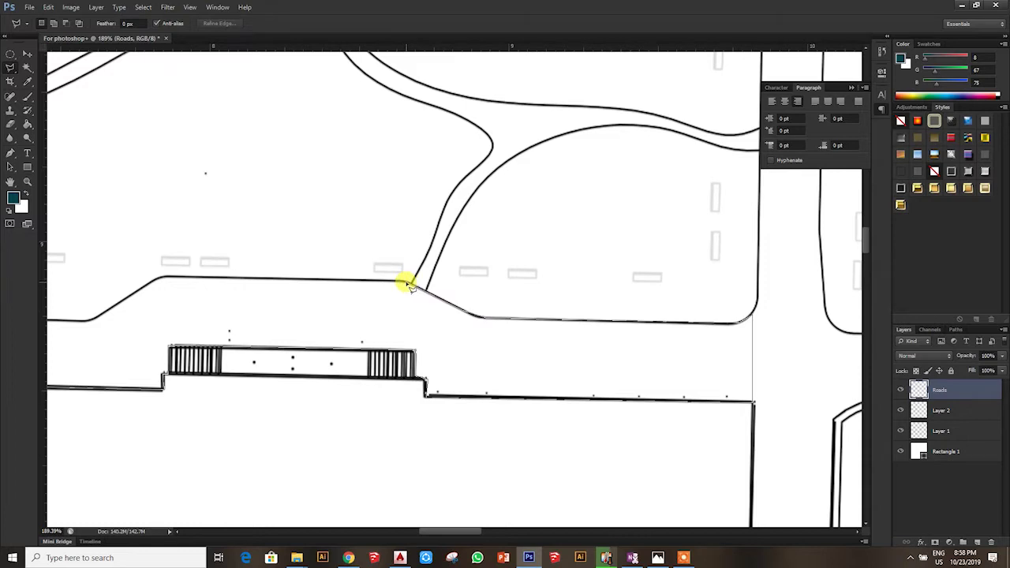
{"action": "scroll", "coordinate": [414, 284], "scroll_direction": "left", "scroll_amount": 3}
{"action": "scroll", "coordinate": [422, 284], "scroll_direction": "left", "scroll_amount": 1}
{"action": "left_click", "coordinate": [346, 320]}
{"action": "scroll", "coordinate": [339, 316], "scroll_direction": "left", "scroll_amount": 3}
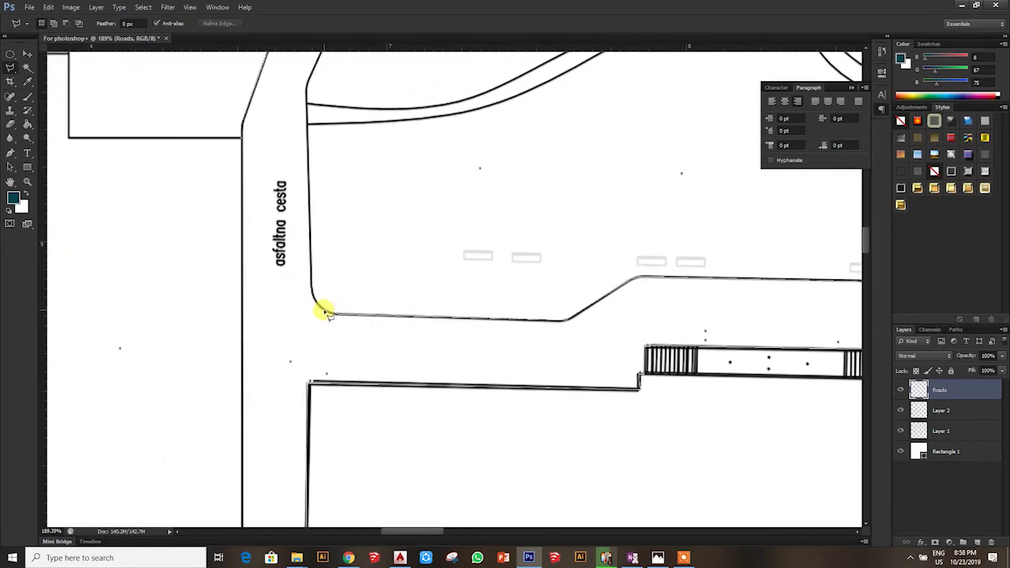
{"action": "scroll", "coordinate": [308, 276], "scroll_direction": "up", "scroll_amount": 2}
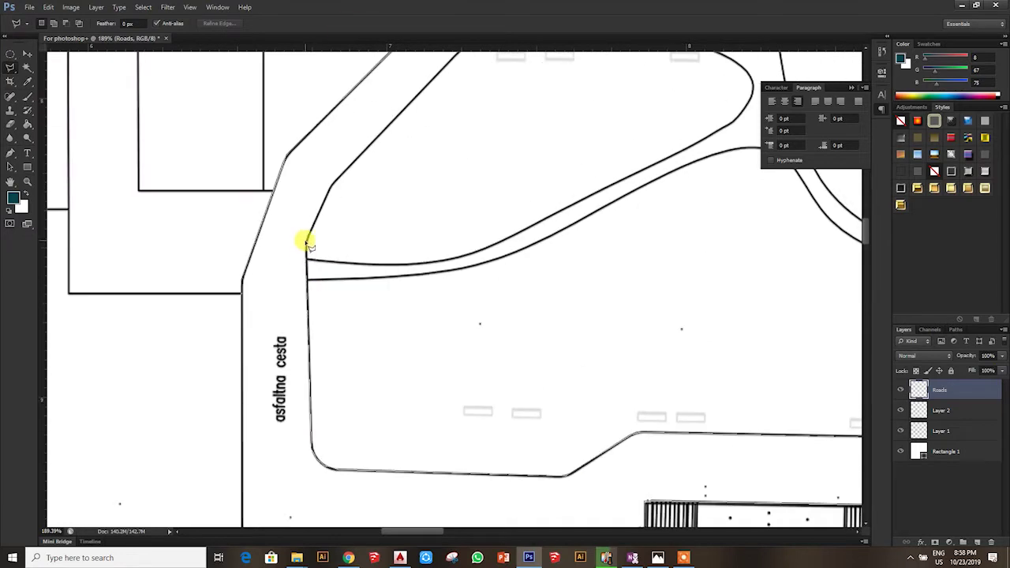
{"action": "left_click", "coordinate": [331, 187]}
{"action": "scroll", "coordinate": [331, 187], "scroll_direction": "up", "scroll_amount": 2}
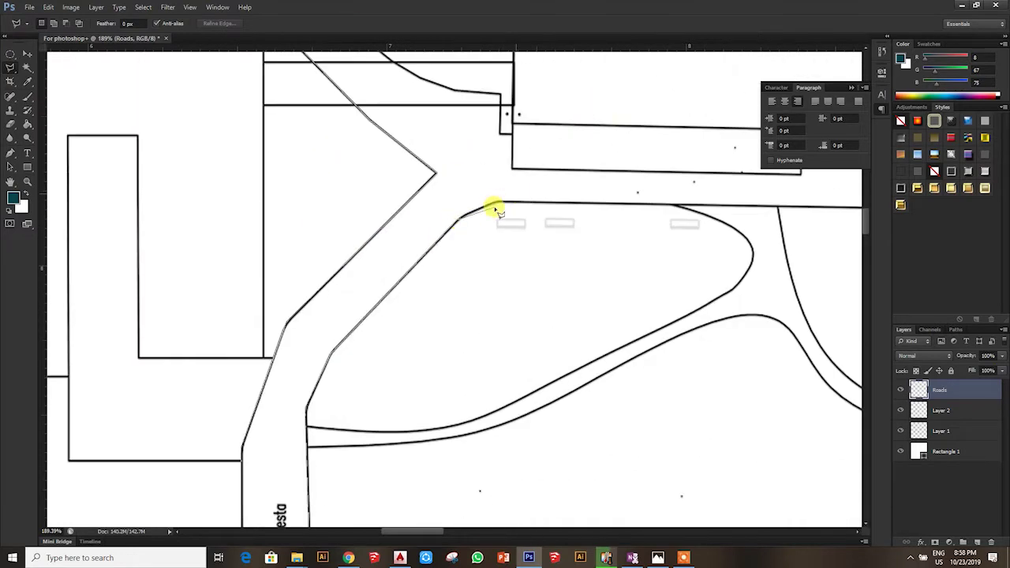
{"action": "scroll", "coordinate": [495, 204], "scroll_direction": "right", "scroll_amount": 2}
{"action": "scroll", "coordinate": [494, 198], "scroll_direction": "right", "scroll_amount": 6}
{"action": "left_click", "coordinate": [654, 214]}
{"action": "left_click", "coordinate": [716, 186]}
{"action": "left_click", "coordinate": [426, 147]}
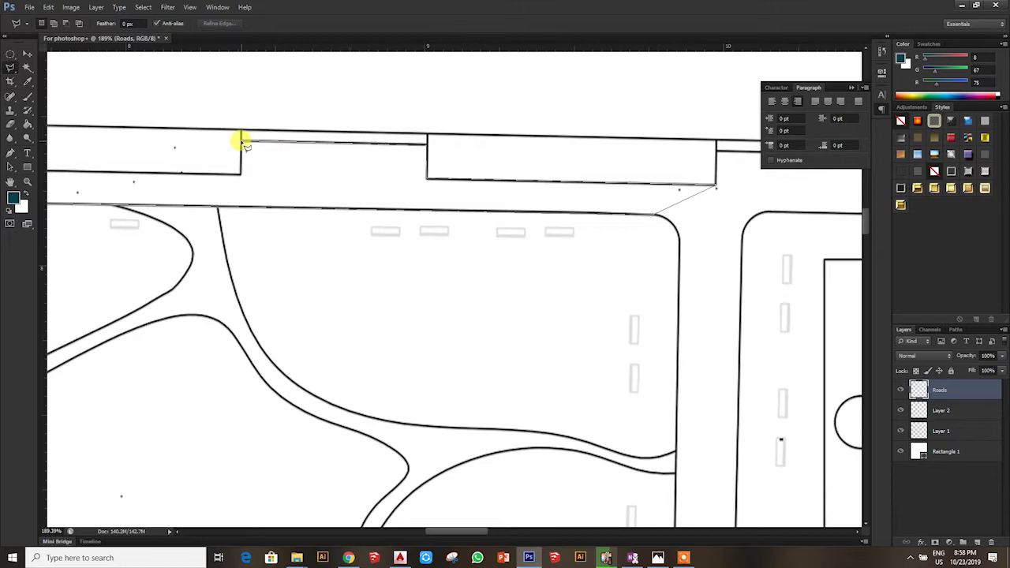
Extend the outline along the road and path edges toward the railing
{"action": "scroll", "coordinate": [241, 172], "scroll_direction": "left", "scroll_amount": 3}
{"action": "scroll", "coordinate": [259, 165], "scroll_direction": "left", "scroll_amount": 3}
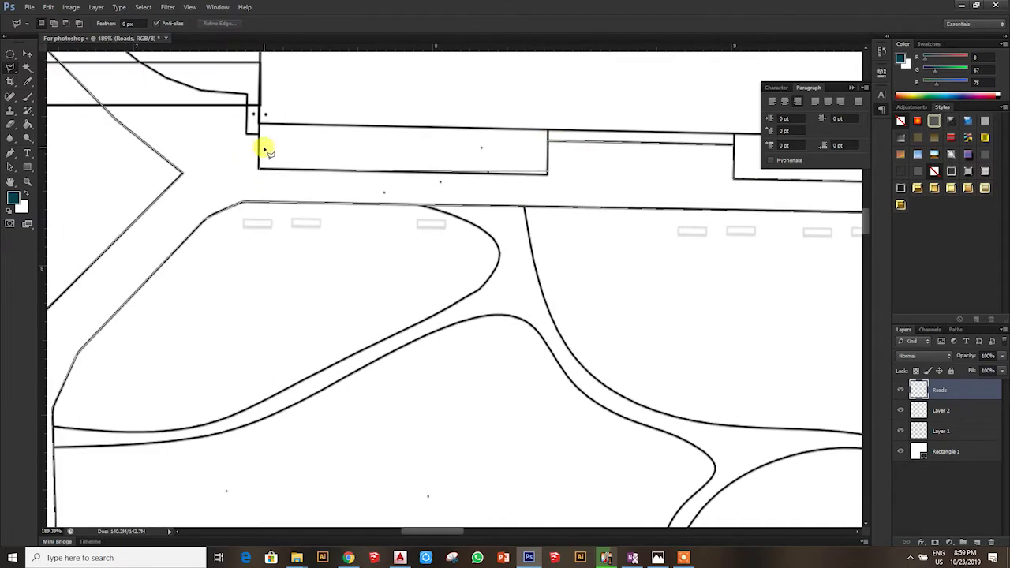
{"action": "scroll", "coordinate": [251, 110], "scroll_direction": "down", "scroll_amount": 3}
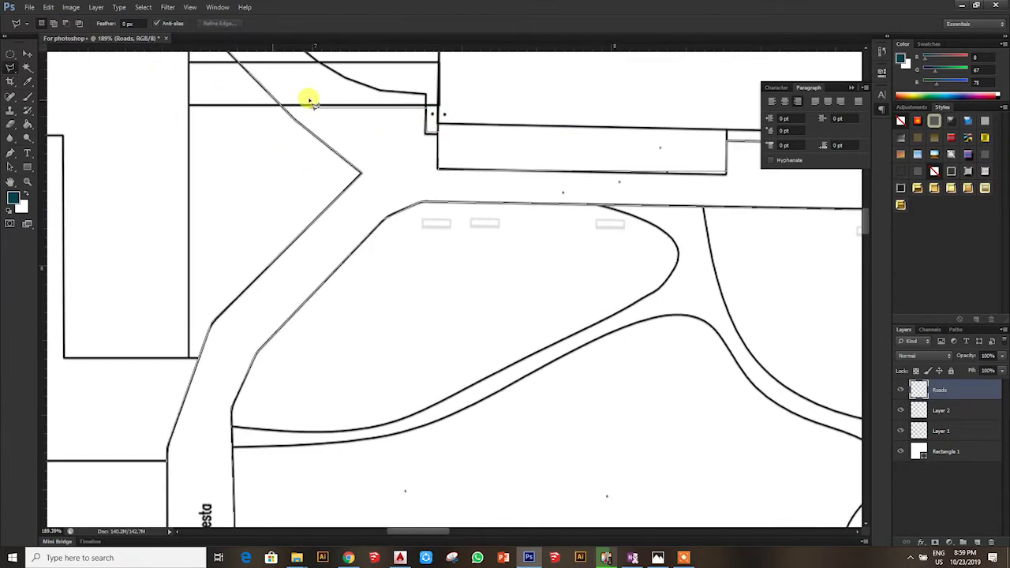
{"action": "scroll", "coordinate": [270, 208], "scroll_direction": "down", "scroll_amount": 2}
{"action": "scroll", "coordinate": [268, 225], "scroll_direction": "up", "scroll_amount": 3}
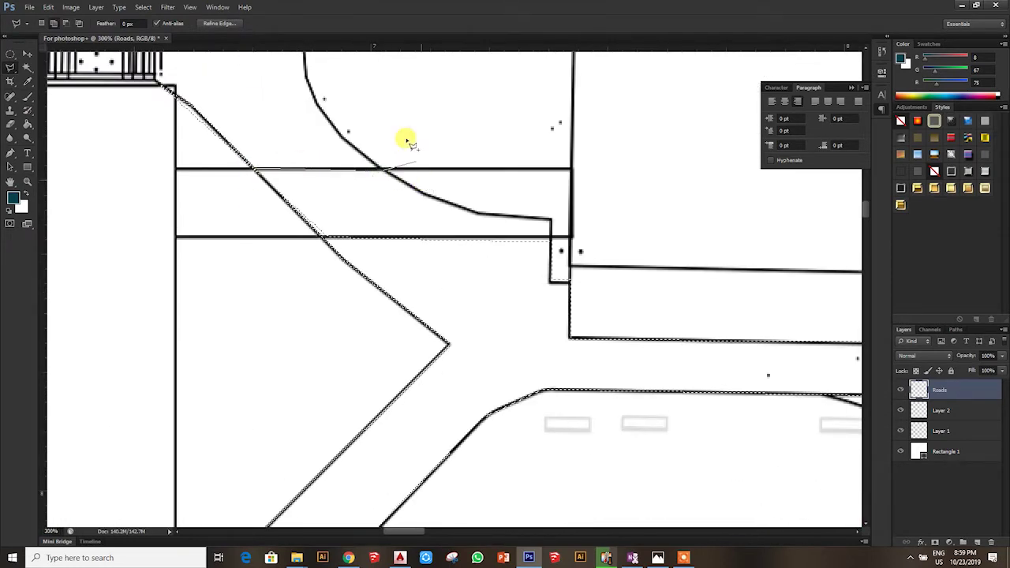
{"action": "scroll", "coordinate": [292, 244], "scroll_direction": "up", "scroll_amount": 3}
{"action": "left_click", "coordinate": [306, 295]}
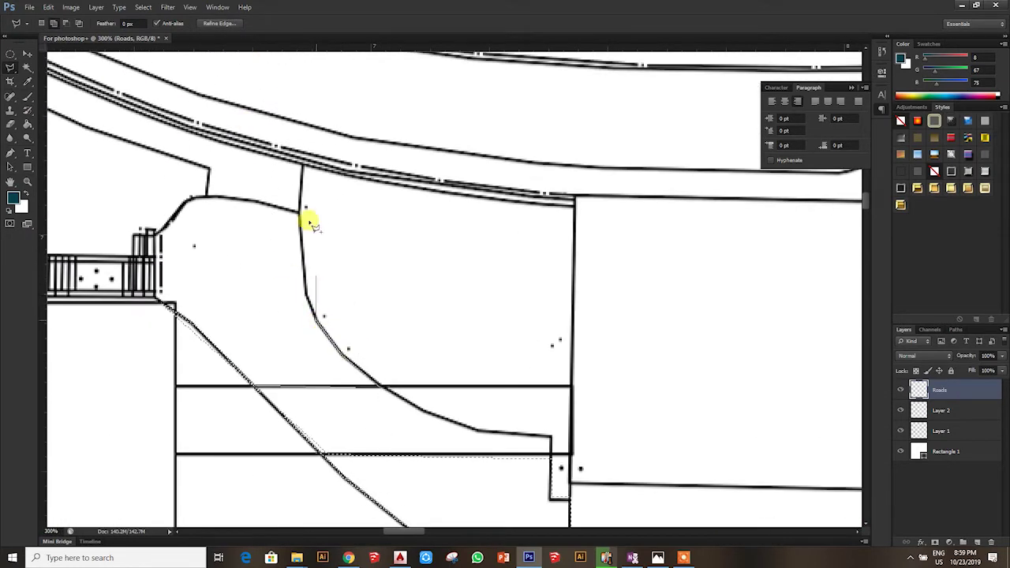
{"action": "left_click", "coordinate": [301, 208]}
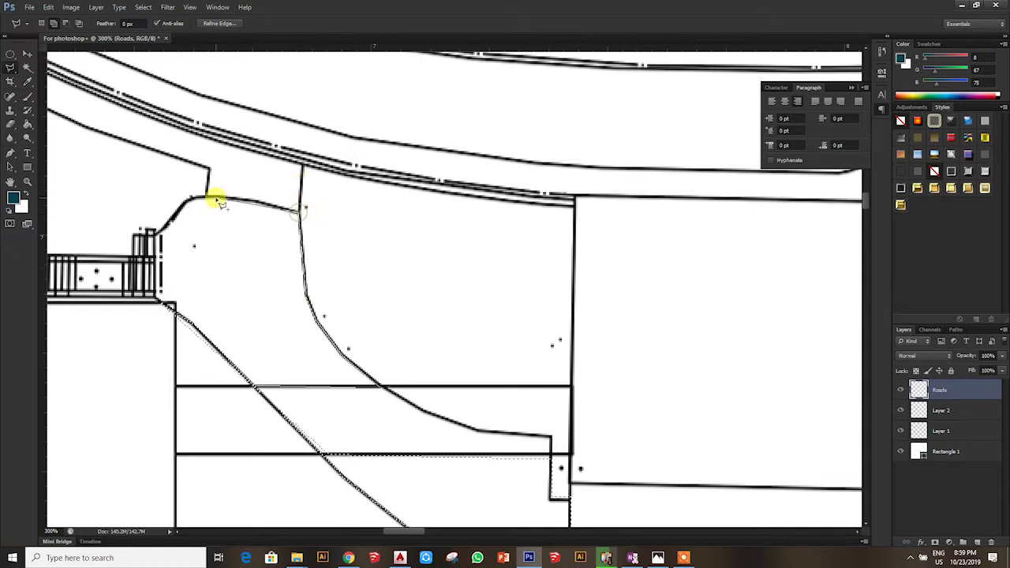
{"action": "left_click", "coordinate": [189, 197]}
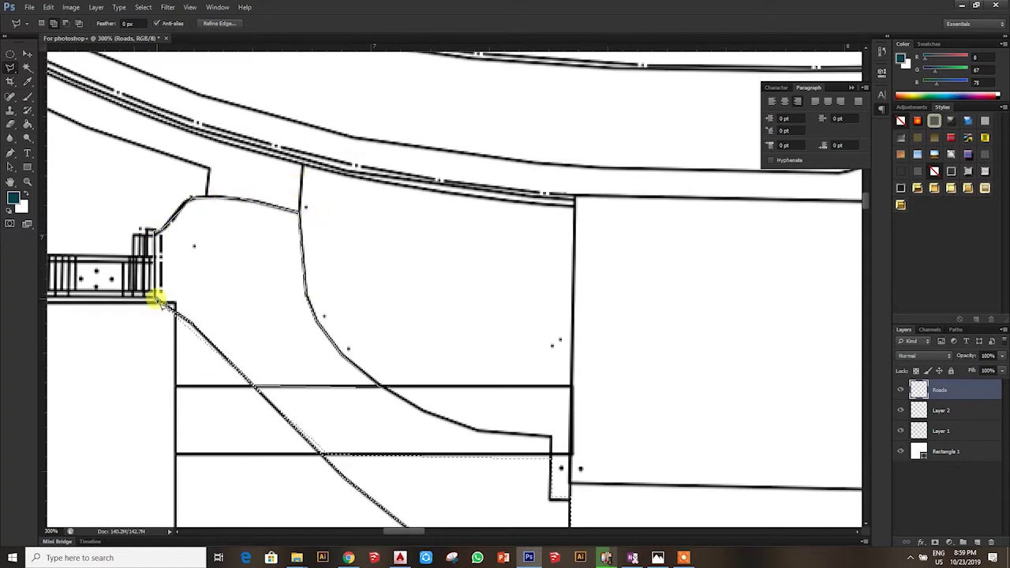
{"action": "scroll", "coordinate": [184, 271], "scroll_direction": "down", "scroll_amount": 5}
{"action": "scroll", "coordinate": [162, 226], "scroll_direction": "down", "scroll_amount": 2}
{"action": "scroll", "coordinate": [94, 182], "scroll_direction": "down", "scroll_amount": 1}
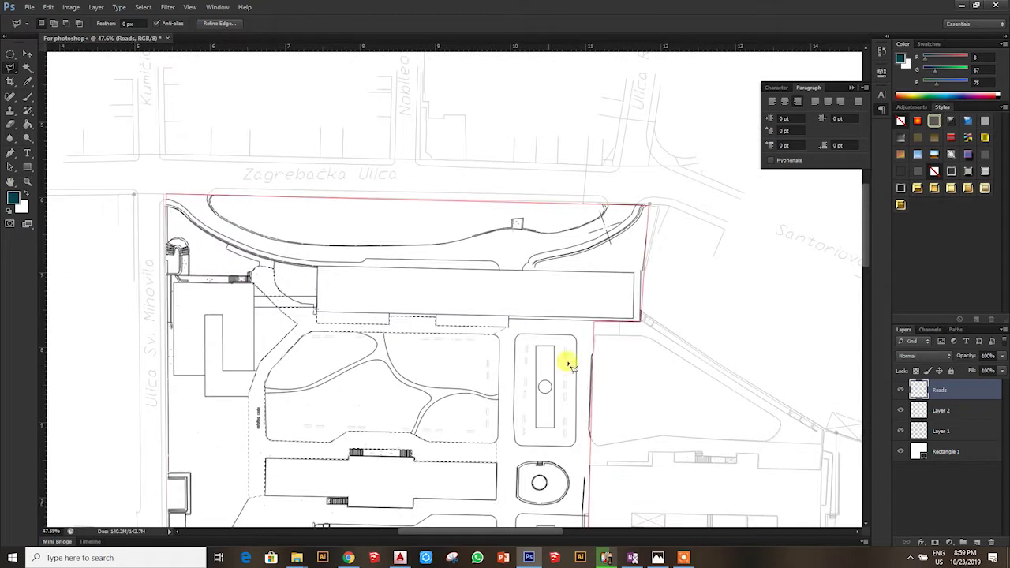
Add outline points at the next several road corners
{"action": "scroll", "coordinate": [531, 339], "scroll_direction": "up", "scroll_amount": 4}
{"action": "scroll", "coordinate": [447, 311], "scroll_direction": "up", "scroll_amount": 3}
{"action": "scroll", "coordinate": [512, 320], "scroll_direction": "down", "scroll_amount": 3}
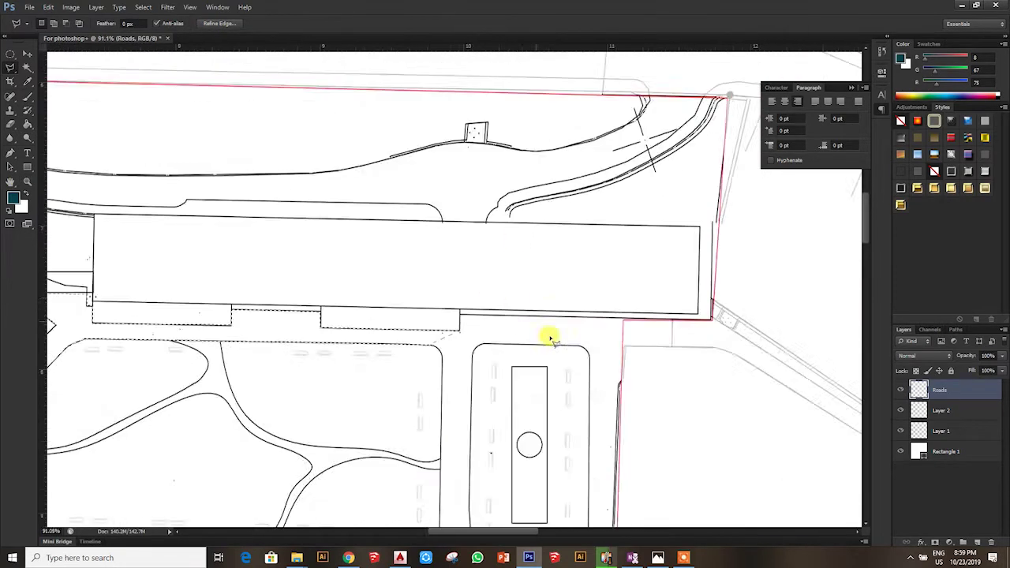
{"action": "scroll", "coordinate": [547, 334], "scroll_direction": "up", "scroll_amount": 3}
{"action": "left_click", "coordinate": [414, 304]}
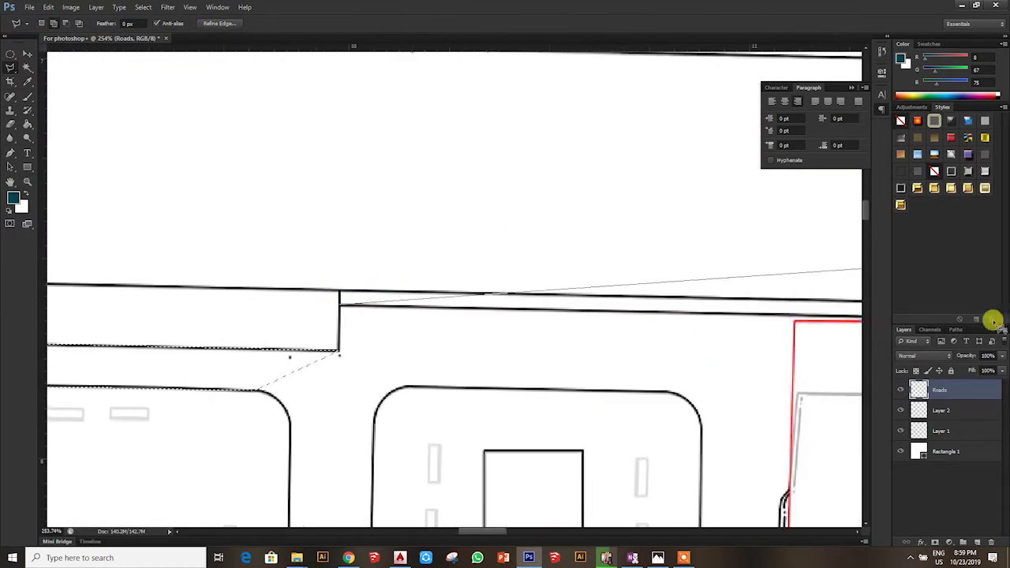
{"action": "left_click", "coordinate": [648, 221]}
{"action": "scroll", "coordinate": [662, 142], "scroll_direction": "up", "scroll_amount": 1}
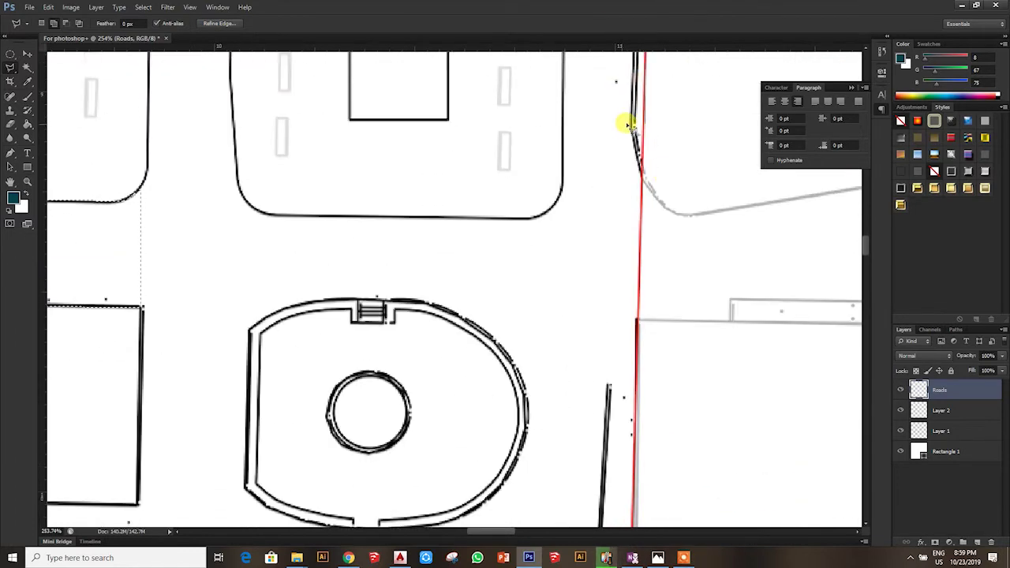
{"action": "left_click", "coordinate": [640, 175]}
{"action": "left_click", "coordinate": [639, 324]}
Carry the outline past the line's top and the rectangle's corner to the road bend
{"action": "left_click", "coordinate": [609, 387]}
{"action": "scroll", "coordinate": [608, 388], "scroll_direction": "down", "scroll_amount": 5}
{"action": "left_click", "coordinate": [579, 409]}
{"action": "scroll", "coordinate": [308, 406], "scroll_direction": "left", "scroll_amount": 5}
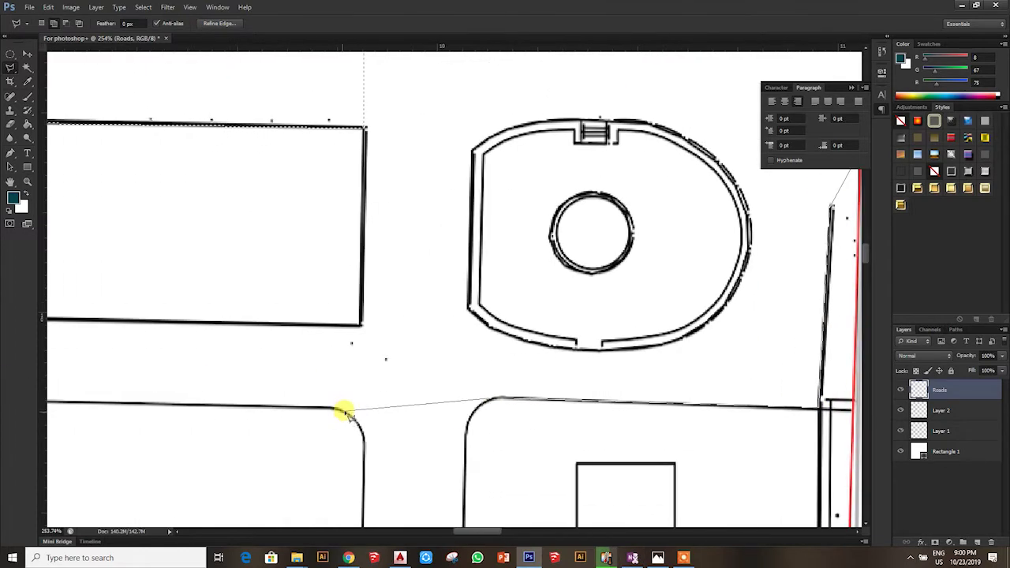
{"action": "left_click", "coordinate": [363, 325]}
{"action": "scroll", "coordinate": [365, 329], "scroll_direction": "up", "scroll_amount": 5}
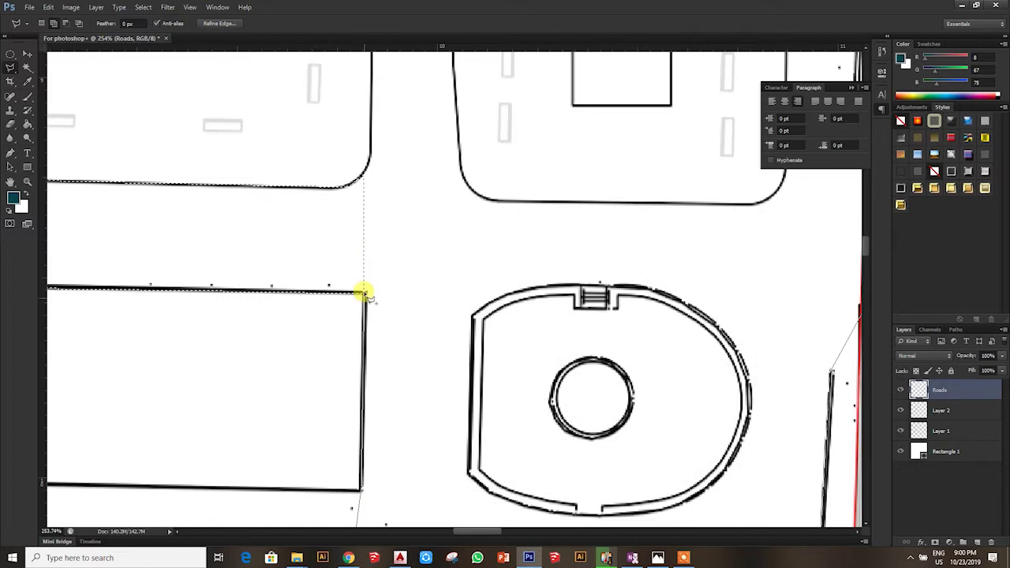
{"action": "left_click", "coordinate": [363, 291]}
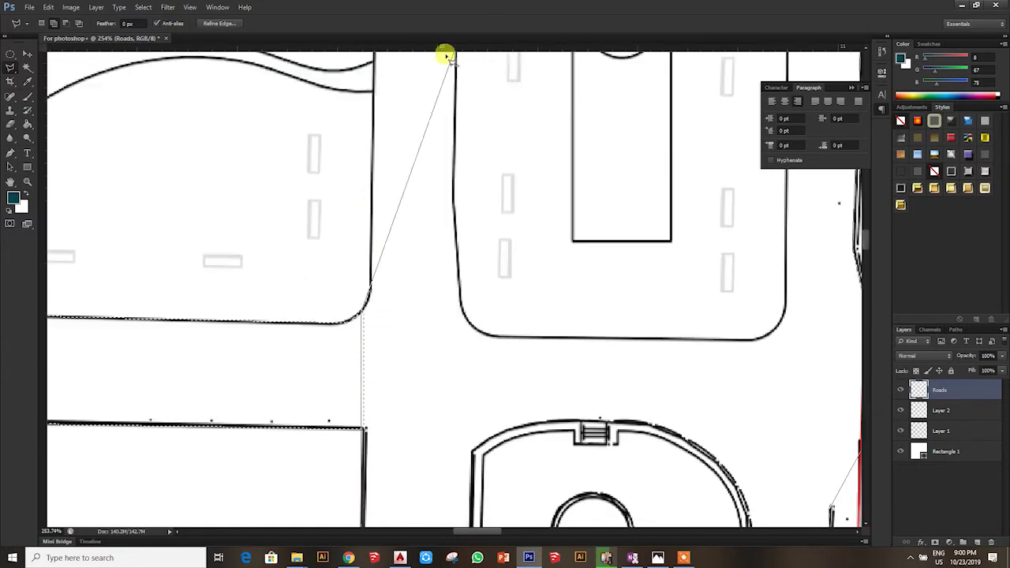
{"action": "scroll", "coordinate": [395, 108], "scroll_direction": "up", "scroll_amount": 6}
{"action": "scroll", "coordinate": [368, 219], "scroll_direction": "up", "scroll_amount": 8}
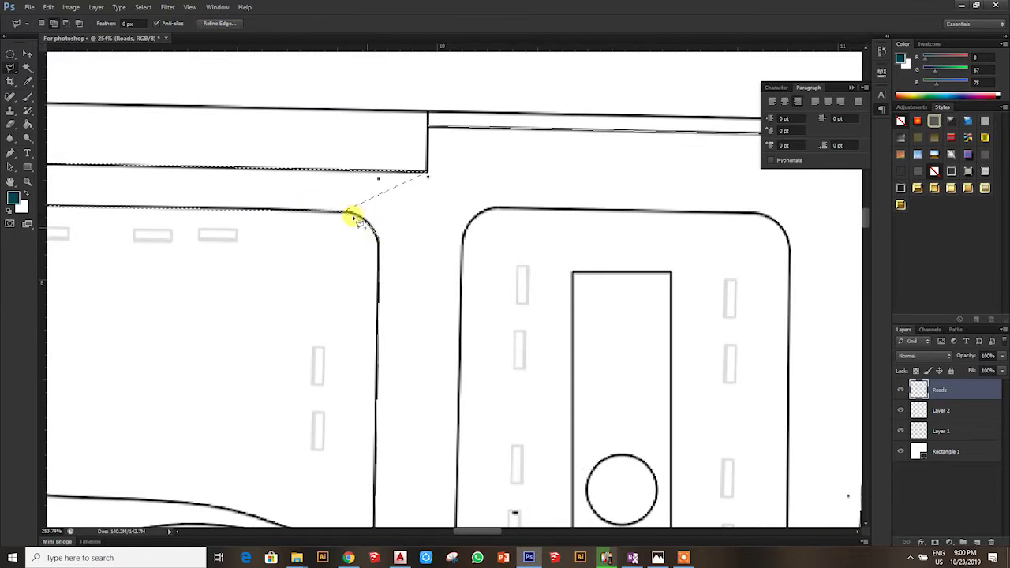
{"action": "left_click", "coordinate": [334, 210]}
Close the road selection and fill it with light grey #e0e0e0
{"action": "double_click", "coordinate": [426, 169]}
{"action": "scroll", "coordinate": [349, 266], "scroll_direction": "down", "scroll_amount": 4}
{"action": "scroll", "coordinate": [365, 238], "scroll_direction": "down", "scroll_amount": 3}
{"action": "scroll", "coordinate": [299, 292], "scroll_direction": "up", "scroll_amount": 1}
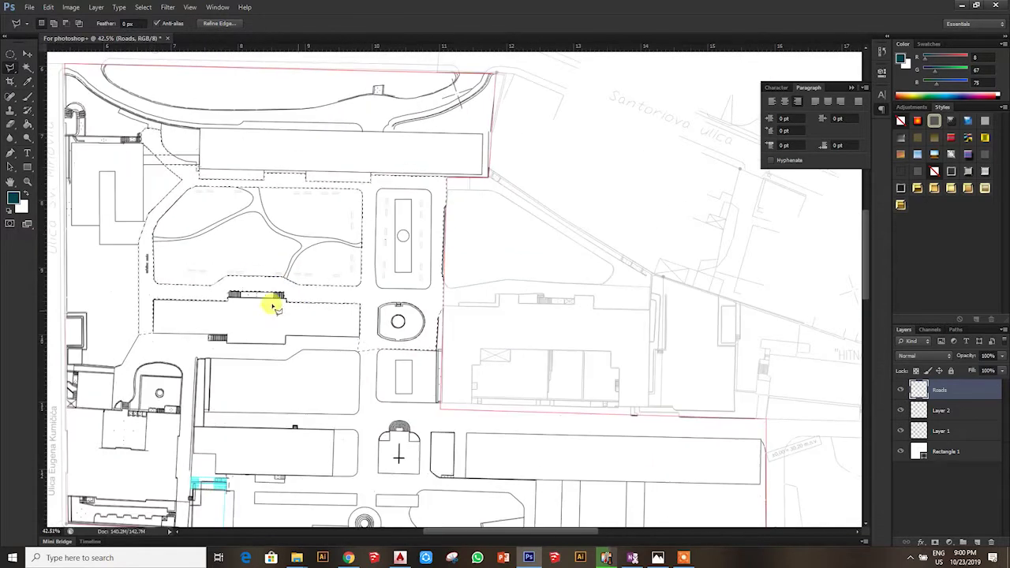
{"action": "left_click", "coordinate": [12, 198]}
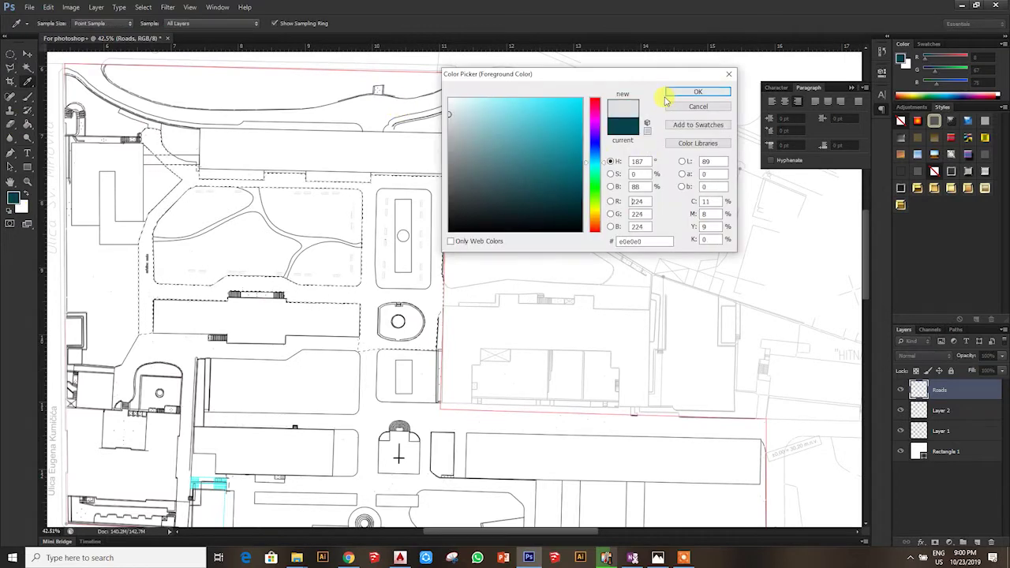
{"action": "left_click", "coordinate": [697, 92]}
{"action": "left_click", "coordinate": [24, 134]}
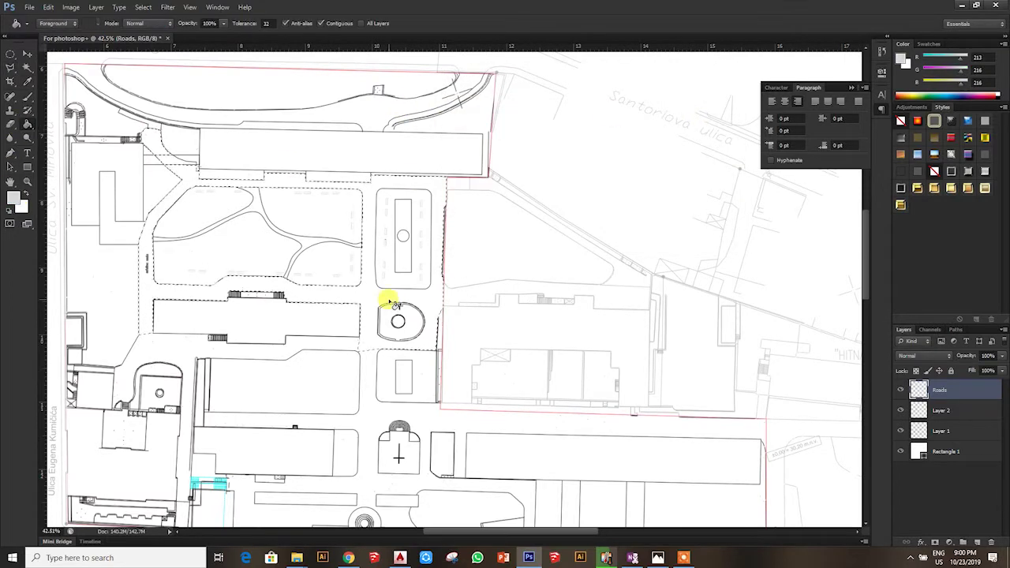
{"action": "left_click", "coordinate": [388, 298]}
Set the Roads layer blend mode to Multiply
{"action": "key", "text": "w"}
{"action": "left_click", "coordinate": [922, 354]}
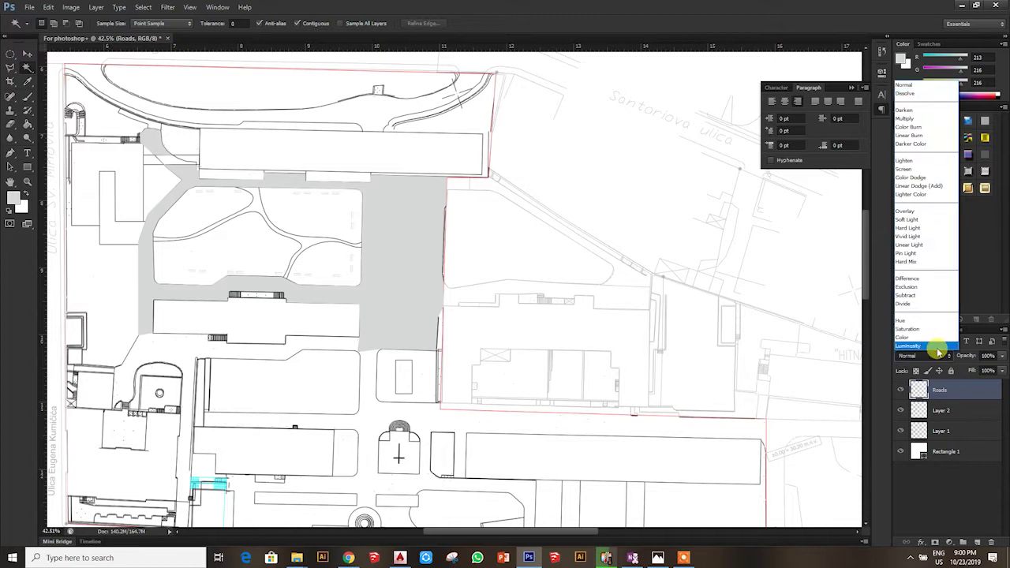
{"action": "left_click", "coordinate": [931, 118]}
{"action": "left_click", "coordinate": [9, 68]}
{"action": "scroll", "coordinate": [362, 177], "scroll_direction": "up", "scroll_amount": 5}
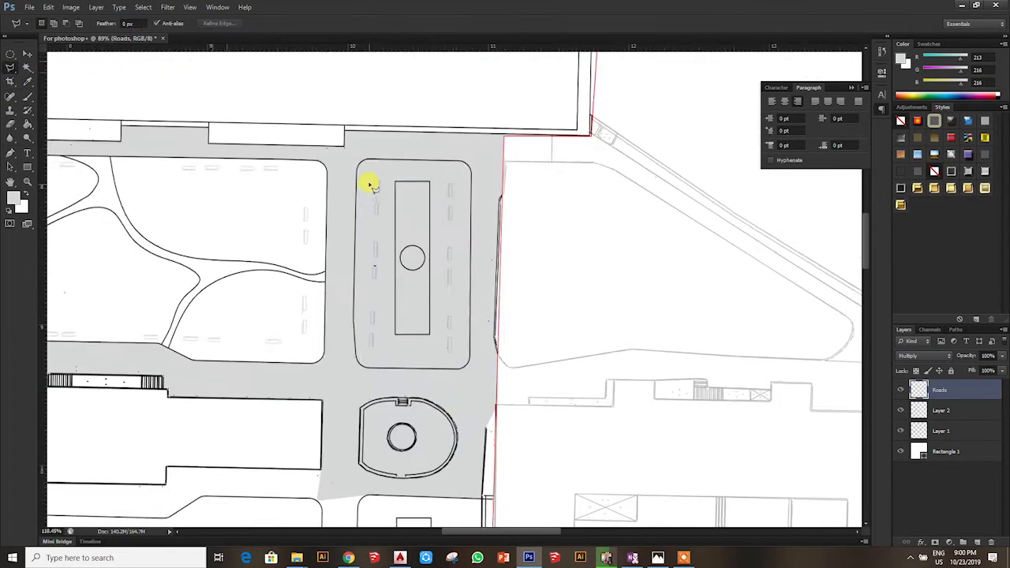
Lasso the central parking island and delete the grey inside it
{"action": "left_click_drag", "start_coordinate": [352, 163], "coordinate": [349, 376]}
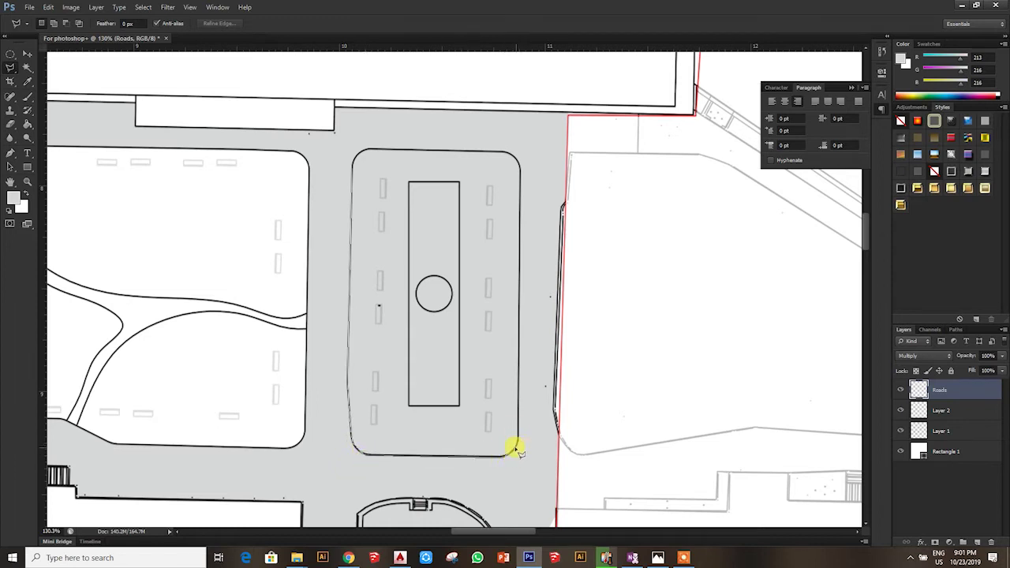
{"action": "left_click_drag", "start_coordinate": [522, 151], "coordinate": [522, 170]}
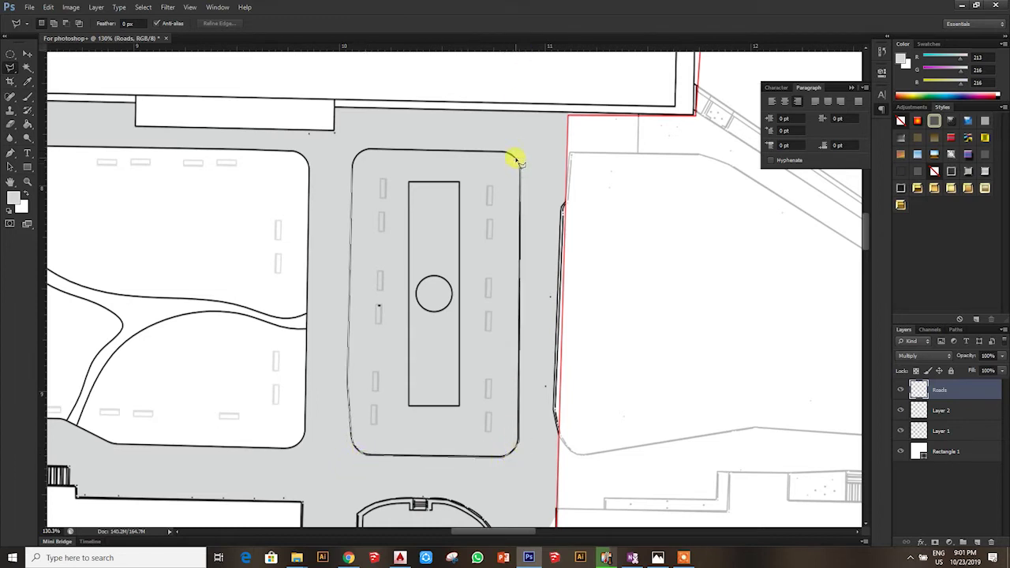
{"action": "left_click", "coordinate": [355, 164]}
{"action": "scroll", "coordinate": [339, 205], "scroll_direction": "down", "scroll_amount": 3}
{"action": "scroll", "coordinate": [332, 237], "scroll_direction": "down", "scroll_amount": 2}
{"action": "key", "text": "Delete"}
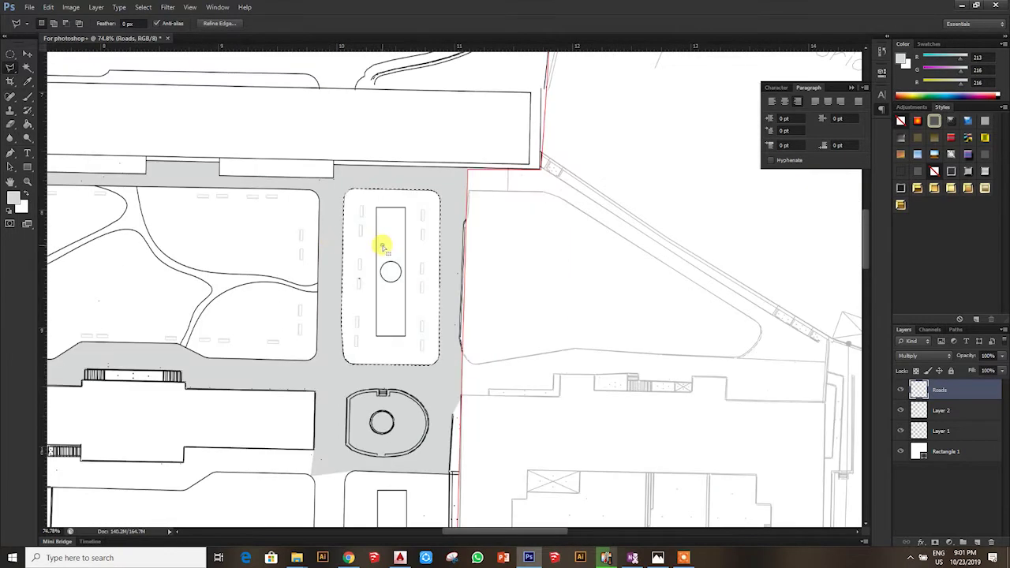
Trace the western road along the curved courtyard wall up to the top corner
{"action": "scroll", "coordinate": [379, 214], "scroll_direction": "down", "scroll_amount": 2}
{"action": "scroll", "coordinate": [293, 379], "scroll_direction": "down", "scroll_amount": 2}
{"action": "scroll", "coordinate": [341, 364], "scroll_direction": "up", "scroll_amount": 4}
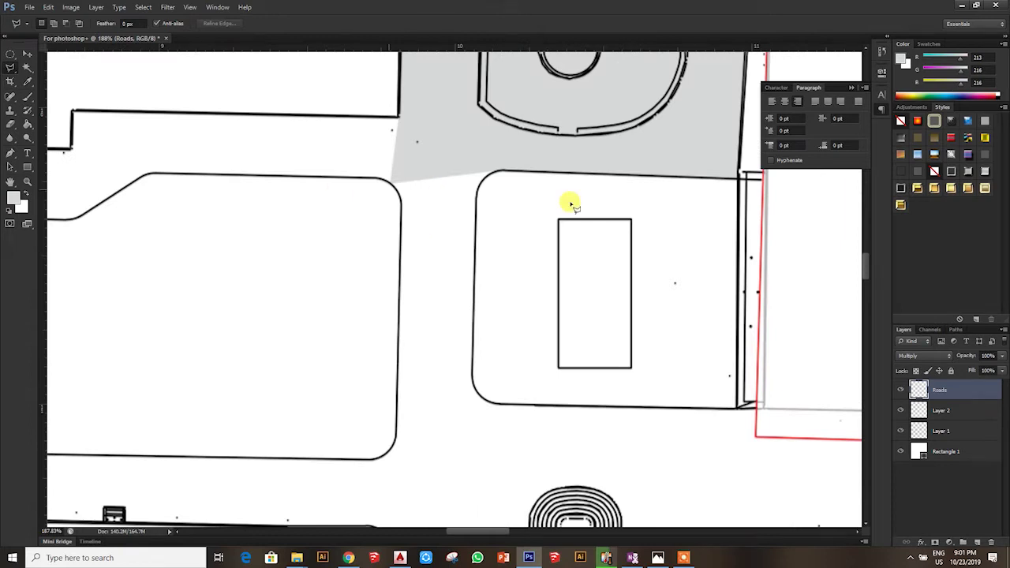
{"action": "scroll", "coordinate": [505, 372], "scroll_direction": "down", "scroll_amount": 3}
{"action": "scroll", "coordinate": [149, 284], "scroll_direction": "up", "scroll_amount": 1}
{"action": "scroll", "coordinate": [167, 270], "scroll_direction": "up", "scroll_amount": 2}
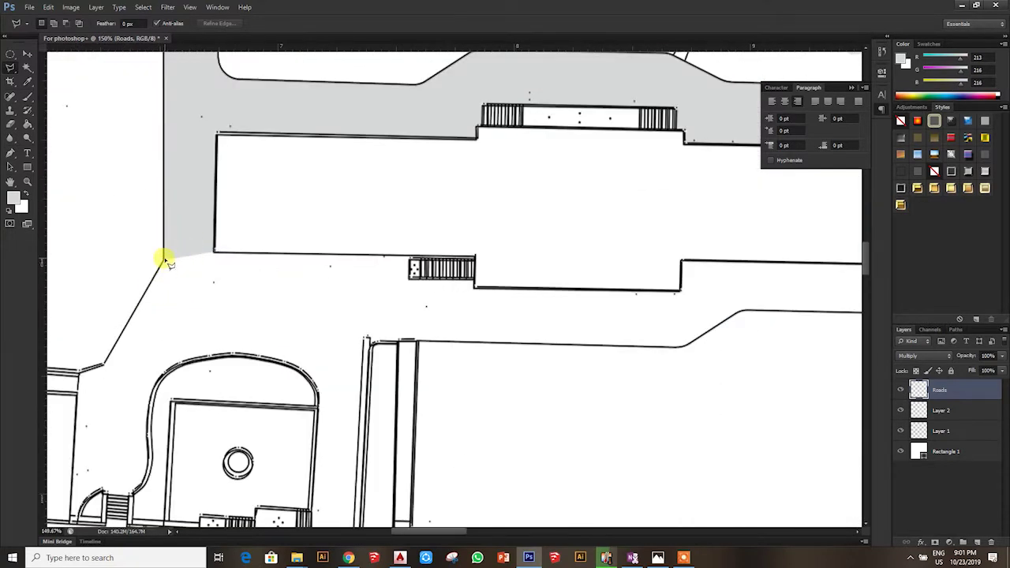
{"action": "scroll", "coordinate": [101, 365], "scroll_direction": "left", "scroll_amount": 3}
{"action": "scroll", "coordinate": [220, 388], "scroll_direction": "down", "scroll_amount": 2}
{"action": "left_click_drag", "start_coordinate": [229, 392], "coordinate": [239, 387]}
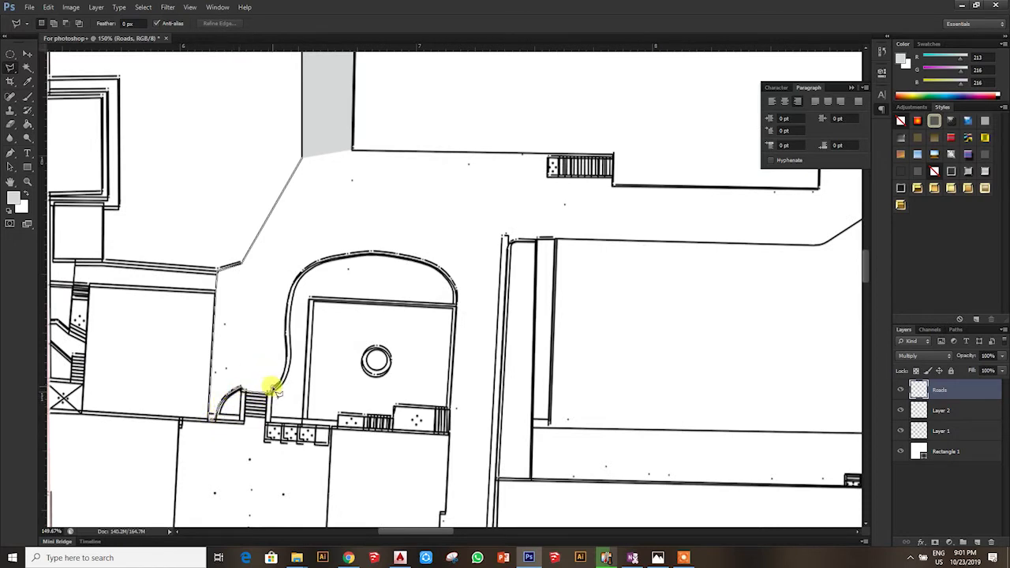
{"action": "left_click_drag", "start_coordinate": [285, 332], "coordinate": [291, 293]}
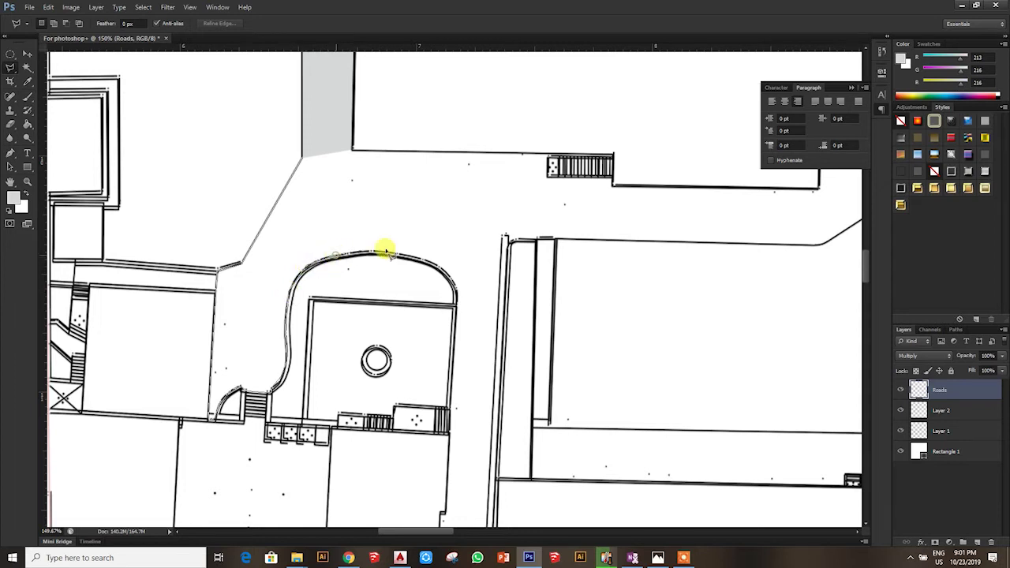
{"action": "left_click_drag", "start_coordinate": [368, 252], "coordinate": [424, 260]}
{"action": "mouse_move", "coordinate": [461, 293]}
{"action": "left_mouse_down"}
{"action": "mouse_move", "coordinate": [406, 527]}
{"action": "mouse_move", "coordinate": [463, 383]}
{"action": "mouse_move", "coordinate": [444, 297]}
{"action": "mouse_move", "coordinate": [473, 131]}
{"action": "mouse_move", "coordinate": [451, 26]}
{"action": "mouse_move", "coordinate": [422, 220]}
{"action": "mouse_move", "coordinate": [440, 244]}
{"action": "mouse_move", "coordinate": [350, 265]}
{"action": "mouse_move", "coordinate": [433, 242]}
{"action": "mouse_move", "coordinate": [435, 450]}
{"action": "mouse_move", "coordinate": [467, 11]}
{"action": "mouse_move", "coordinate": [525, 102]}
{"action": "mouse_move", "coordinate": [500, 11]}
{"action": "mouse_move", "coordinate": [506, 206]}
{"action": "mouse_move", "coordinate": [602, 234]}
{"action": "mouse_move", "coordinate": [560, 213]}
{"action": "mouse_move", "coordinate": [622, 178]}
{"action": "left_mouse_up"}
{"action": "mouse_move", "coordinate": [795, 187]}
{"action": "left_mouse_down"}
{"action": "mouse_move", "coordinate": [592, 173]}
{"action": "mouse_move", "coordinate": [623, 180]}
{"action": "left_mouse_up"}
{"action": "mouse_move", "coordinate": [637, 129]}
{"action": "left_mouse_down"}
{"action": "mouse_move", "coordinate": [392, 115]}
{"action": "mouse_move", "coordinate": [377, 126]}
{"action": "mouse_move", "coordinate": [165, 146]}
{"action": "mouse_move", "coordinate": [304, 117]}
{"action": "mouse_move", "coordinate": [360, 129]}
{"action": "mouse_move", "coordinate": [103, 119]}
{"action": "mouse_move", "coordinate": [300, 131]}
{"action": "mouse_move", "coordinate": [228, 113]}
{"action": "left_mouse_up"}
{"action": "scroll", "coordinate": [228, 112], "scroll_direction": "down", "scroll_amount": 5}
Fill the western road selection with grey using the Paint Bucket
{"action": "key", "text": "g"}
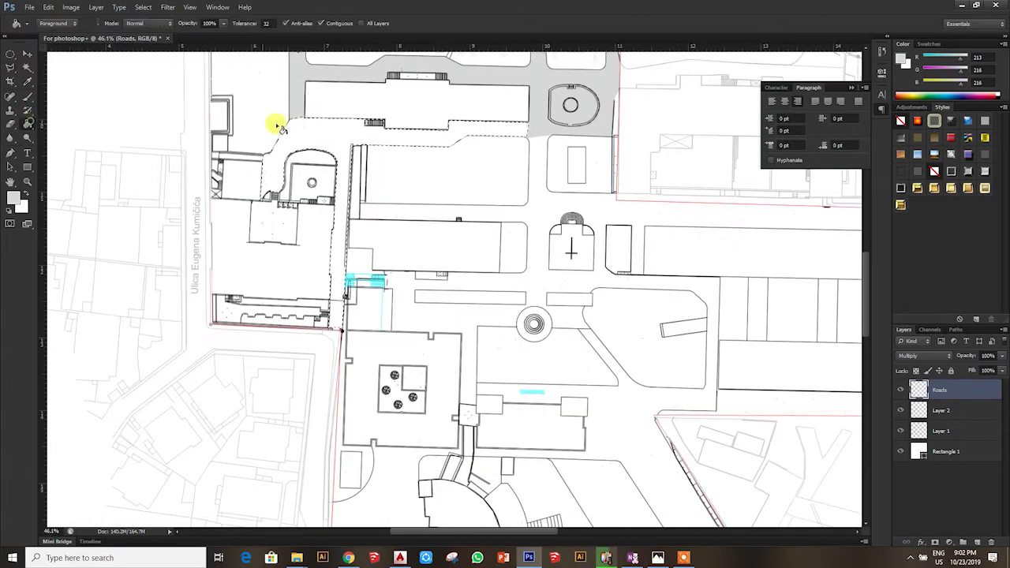
{"action": "left_click", "coordinate": [280, 126]}
{"action": "left_click", "coordinate": [27, 67]}
{"action": "scroll", "coordinate": [328, 122], "scroll_direction": "down", "scroll_amount": 2}
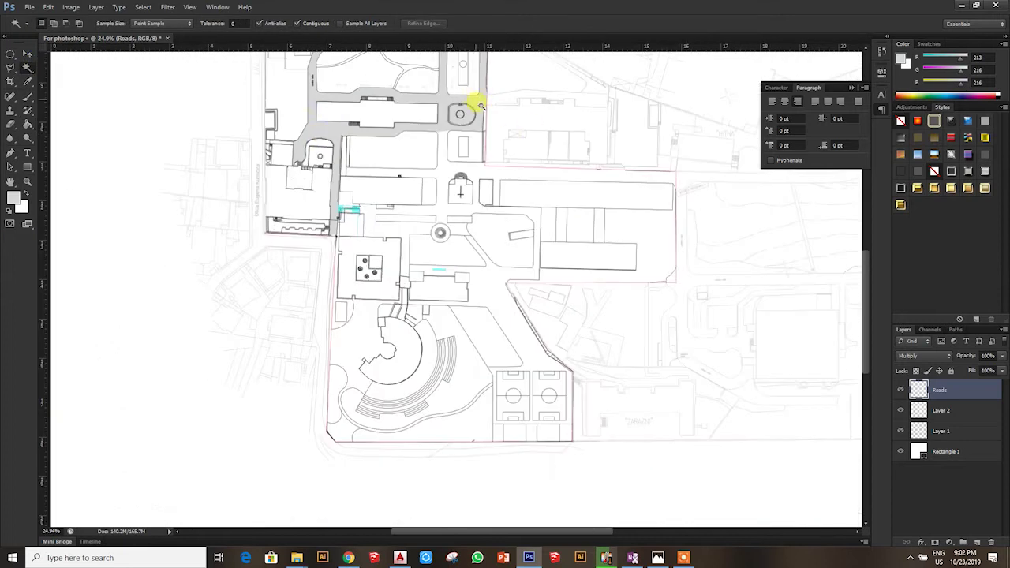
{"action": "scroll", "coordinate": [478, 158], "scroll_direction": "down", "scroll_amount": 3}
{"action": "scroll", "coordinate": [478, 214], "scroll_direction": "up", "scroll_amount": 4}
Lasso the roads along the red boundary and around the cross-marked building
{"action": "left_click", "coordinate": [11, 67]}
{"action": "scroll", "coordinate": [313, 203], "scroll_direction": "up", "scroll_amount": 3}
{"action": "scroll", "coordinate": [308, 210], "scroll_direction": "up", "scroll_amount": 2}
{"action": "scroll", "coordinate": [324, 162], "scroll_direction": "up", "scroll_amount": 3}
{"action": "scroll", "coordinate": [324, 162], "scroll_direction": "up", "scroll_amount": 1}
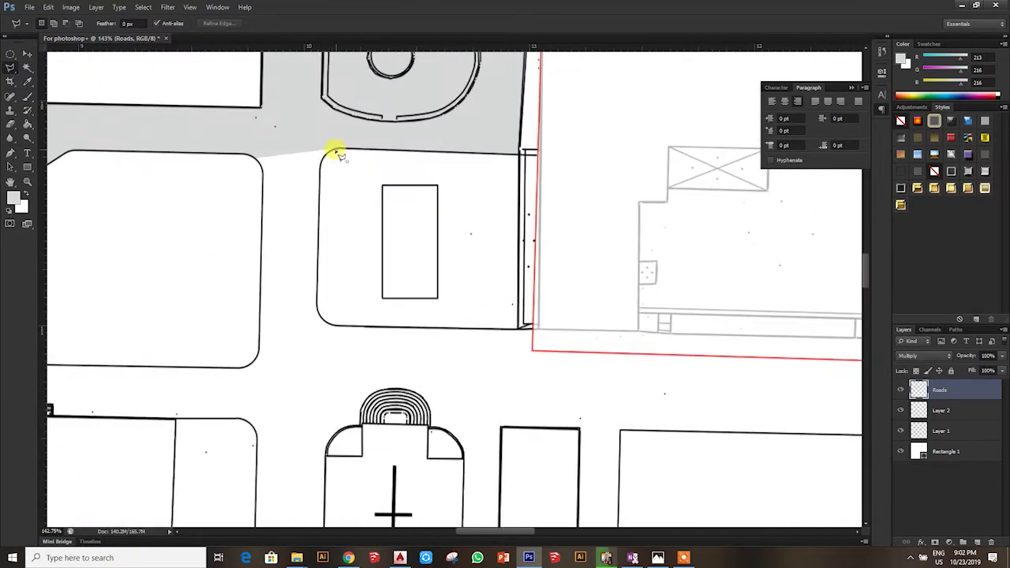
{"action": "left_click_drag", "start_coordinate": [323, 158], "coordinate": [320, 312]}
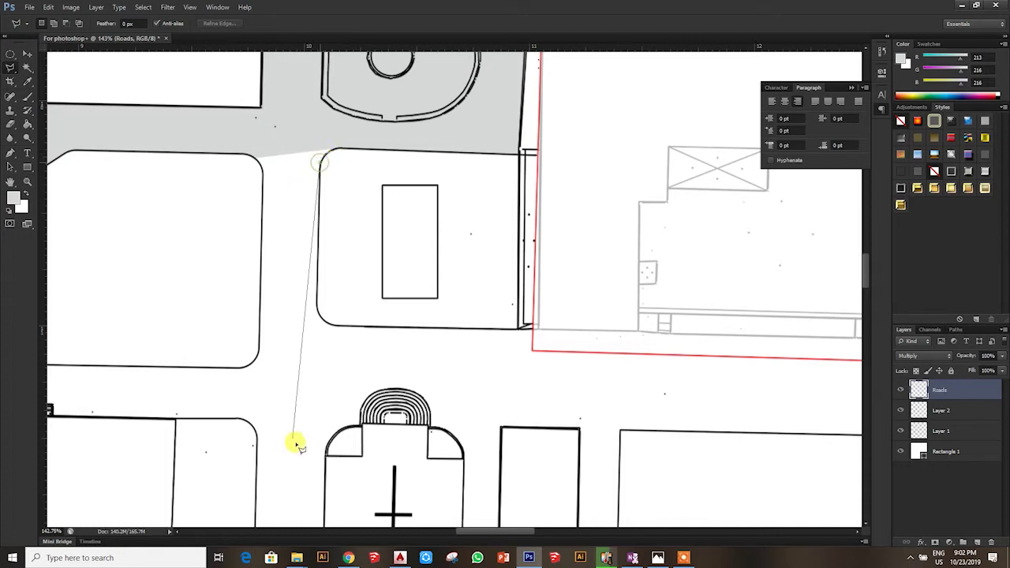
{"action": "mouse_move", "coordinate": [393, 325]}
{"action": "left_mouse_down"}
{"action": "mouse_move", "coordinate": [728, 333]}
{"action": "mouse_move", "coordinate": [532, 322]}
{"action": "mouse_move", "coordinate": [532, 350]}
{"action": "mouse_move", "coordinate": [578, 359]}
{"action": "mouse_move", "coordinate": [581, 442]}
{"action": "mouse_move", "coordinate": [502, 49]}
{"action": "left_mouse_up"}
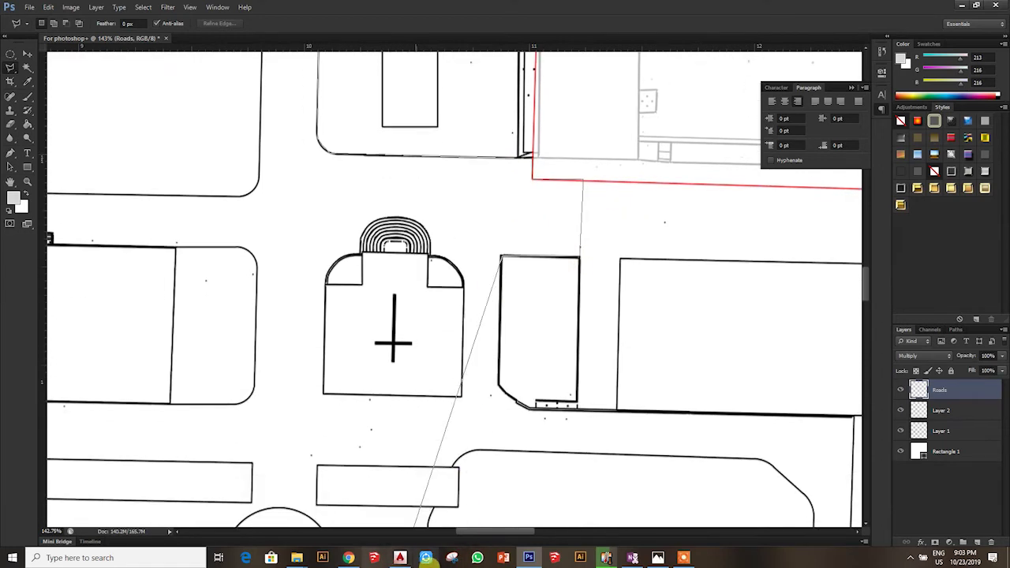
{"action": "left_click_drag", "start_coordinate": [502, 49], "coordinate": [491, 372]}
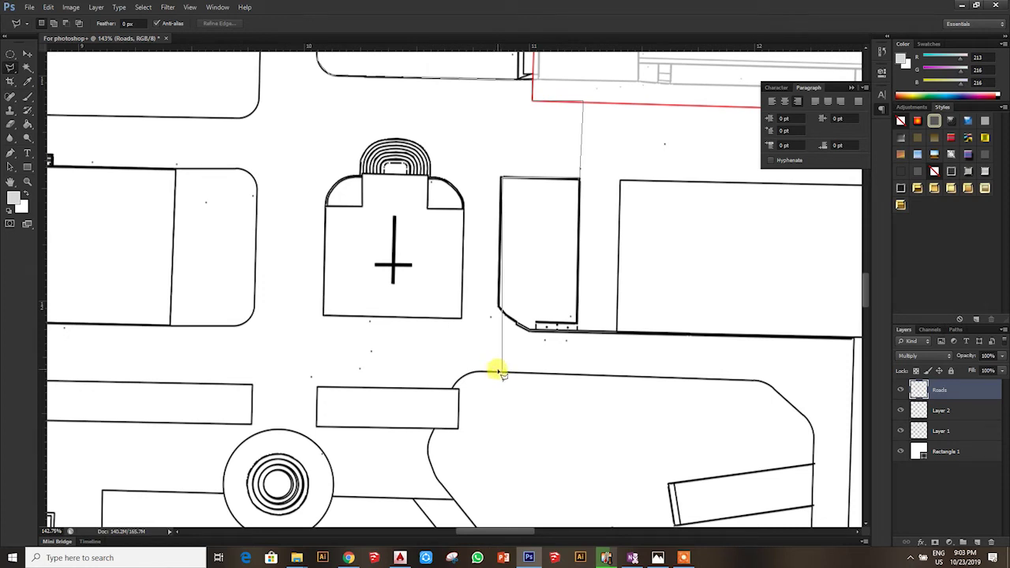
{"action": "mouse_move", "coordinate": [500, 374]}
{"action": "left_mouse_down"}
{"action": "mouse_move", "coordinate": [463, 377]}
{"action": "mouse_move", "coordinate": [471, 214]}
{"action": "left_mouse_up"}
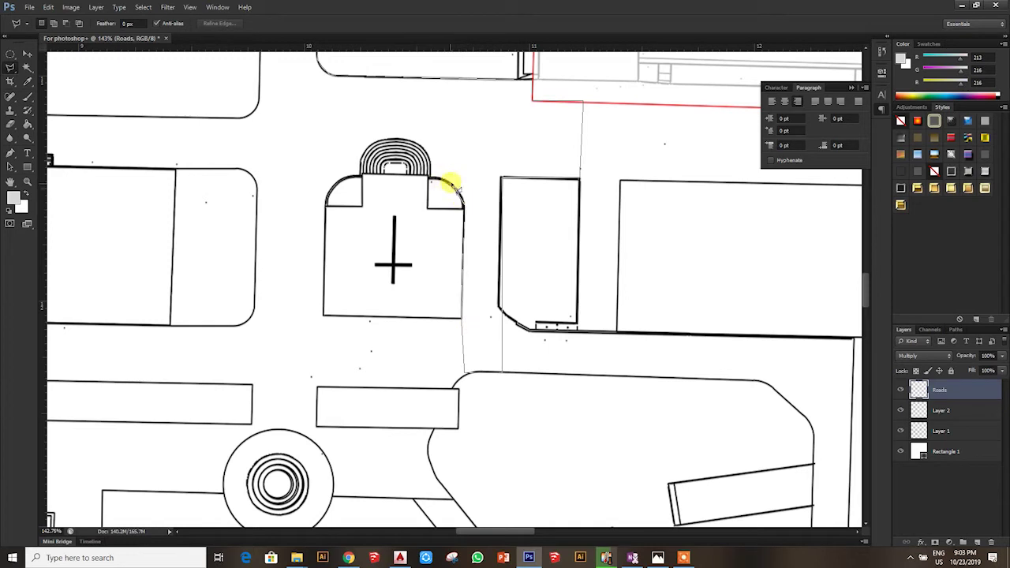
{"action": "mouse_move", "coordinate": [433, 162]}
{"action": "left_mouse_down"}
{"action": "mouse_move", "coordinate": [439, 197]}
{"action": "mouse_move", "coordinate": [354, 182]}
{"action": "left_mouse_up"}
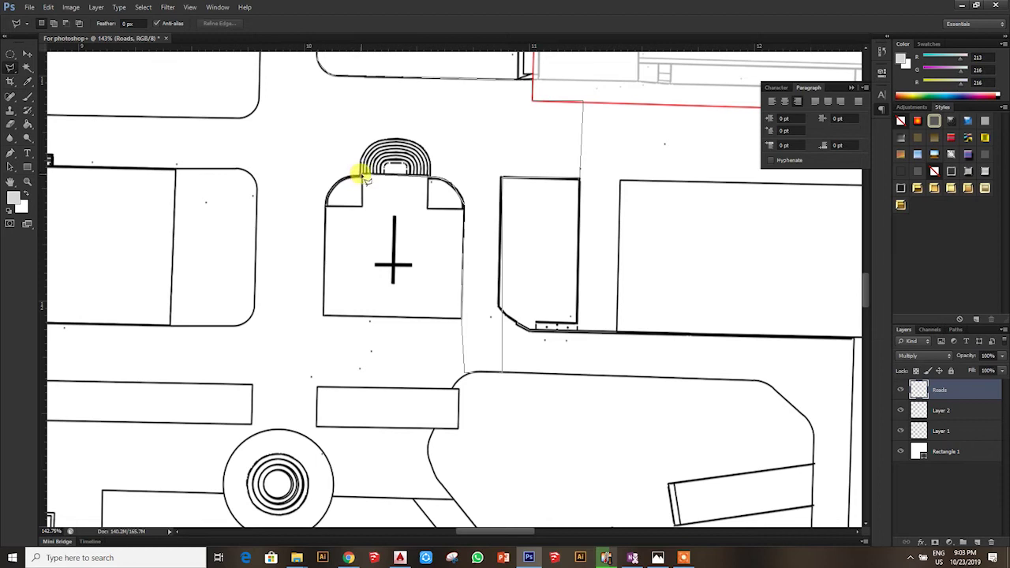
{"action": "mouse_move", "coordinate": [328, 199]}
{"action": "left_mouse_down"}
{"action": "mouse_move", "coordinate": [313, 273]}
{"action": "mouse_move", "coordinate": [326, 321]}
{"action": "left_mouse_up"}
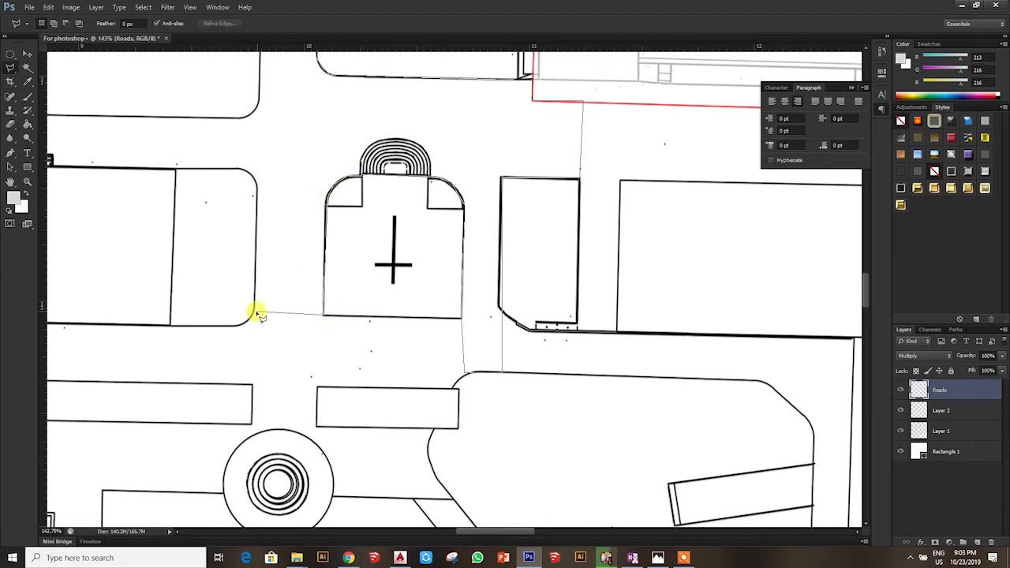
{"action": "left_click_drag", "start_coordinate": [255, 314], "coordinate": [260, 187]}
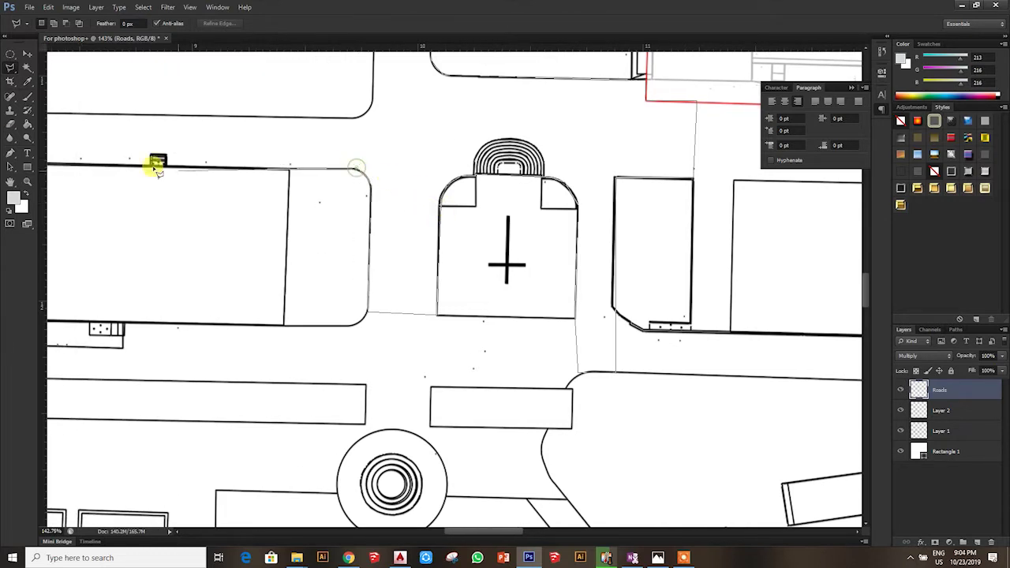
Extend the outline along the upper road line and close the selection
{"action": "scroll", "coordinate": [153, 163], "scroll_direction": "left", "scroll_amount": 10}
{"action": "scroll", "coordinate": [316, 162], "scroll_direction": "right", "scroll_amount": 5}
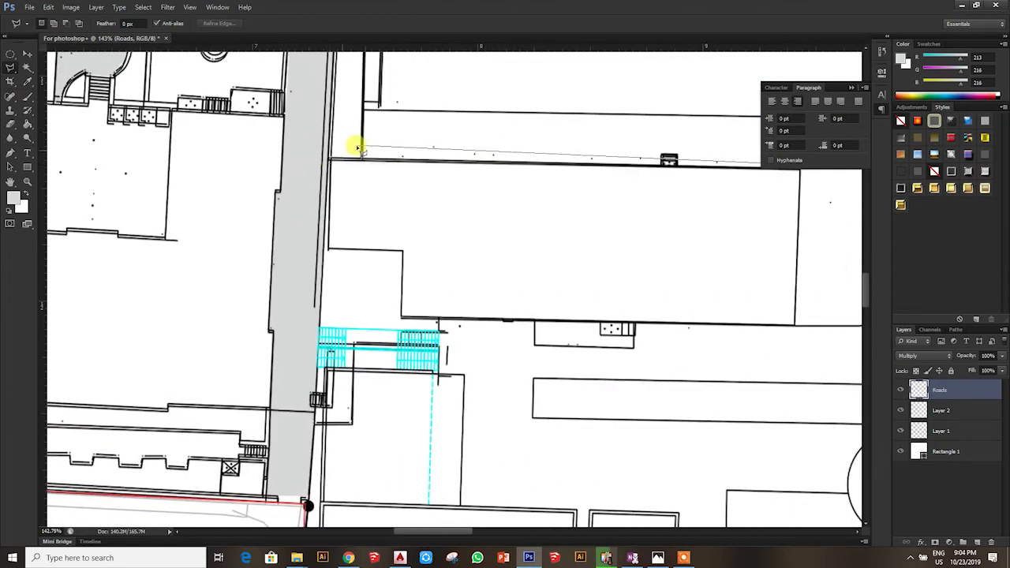
{"action": "scroll", "coordinate": [356, 142], "scroll_direction": "right", "scroll_amount": 5}
{"action": "scroll", "coordinate": [410, 126], "scroll_direction": "up", "scroll_amount": 2}
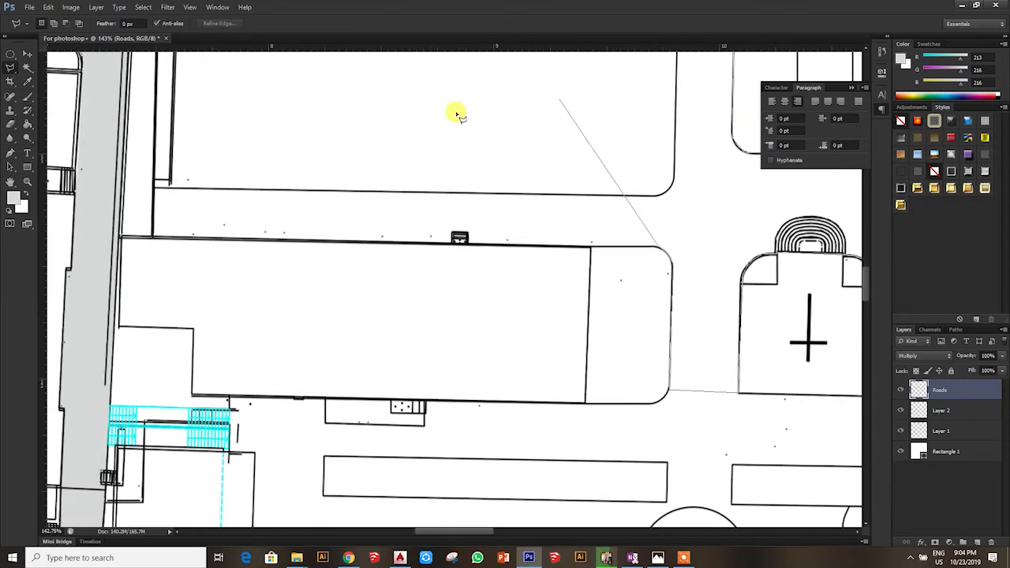
{"action": "left_click", "coordinate": [152, 238]}
{"action": "left_click", "coordinate": [153, 189]}
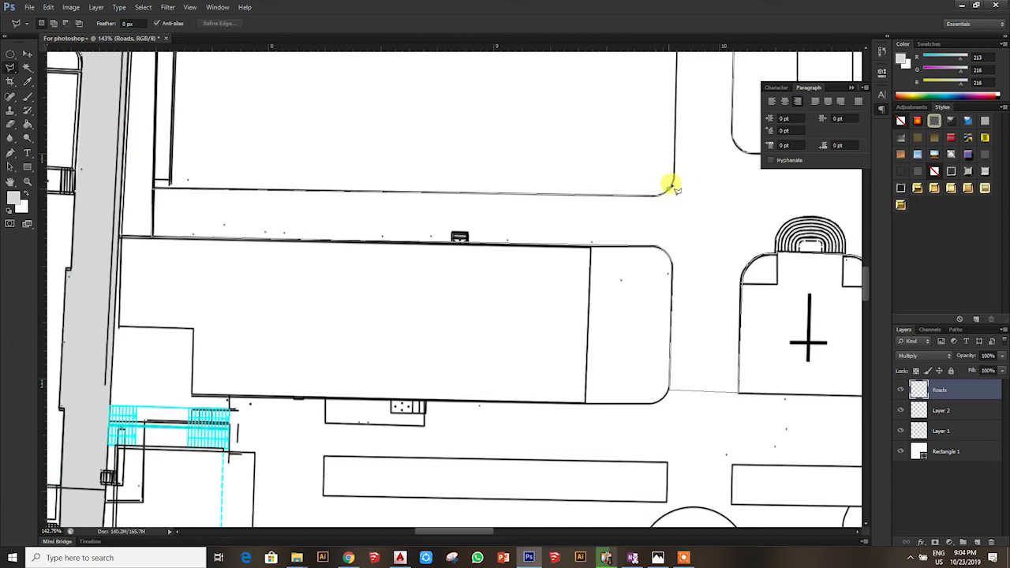
{"action": "scroll", "coordinate": [792, 60], "scroll_direction": "up", "scroll_amount": 4}
{"action": "scroll", "coordinate": [678, 111], "scroll_direction": "right", "scroll_amount": 3}
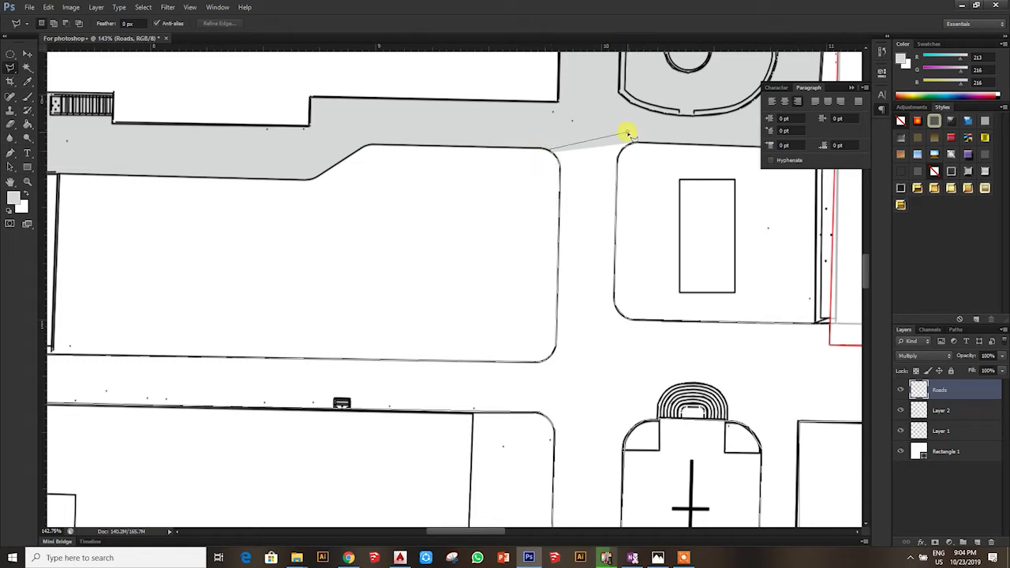
{"action": "double_click", "coordinate": [550, 158]}
{"action": "scroll", "coordinate": [548, 165], "scroll_direction": "down", "scroll_amount": 4}
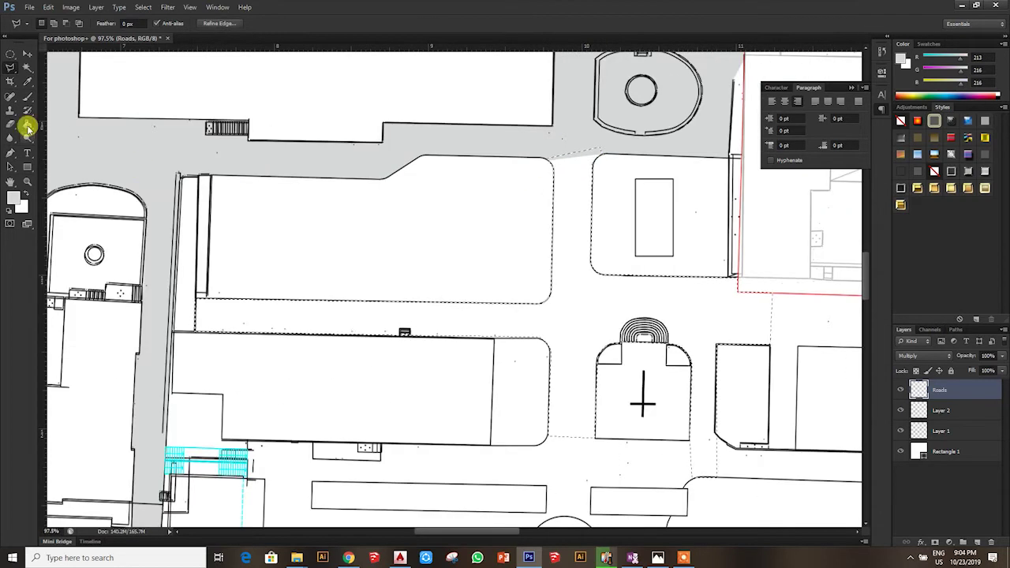
Cycle through the Paint Bucket, Magic Wand and Lasso, clearing the selection and panning the plan
{"action": "key", "text": "g"}
{"action": "left_click", "coordinate": [27, 68]}
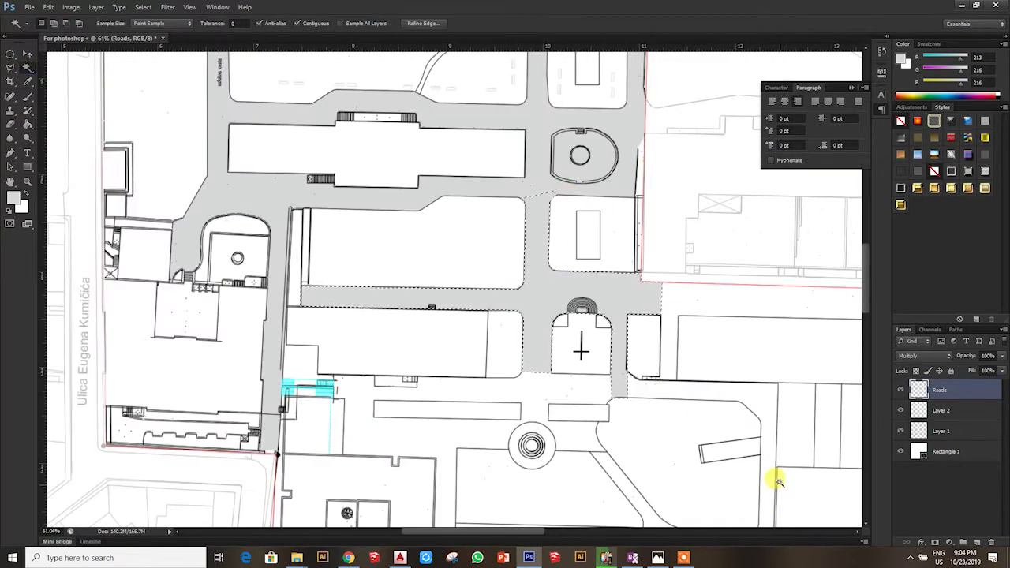
{"action": "left_click", "coordinate": [584, 285]}
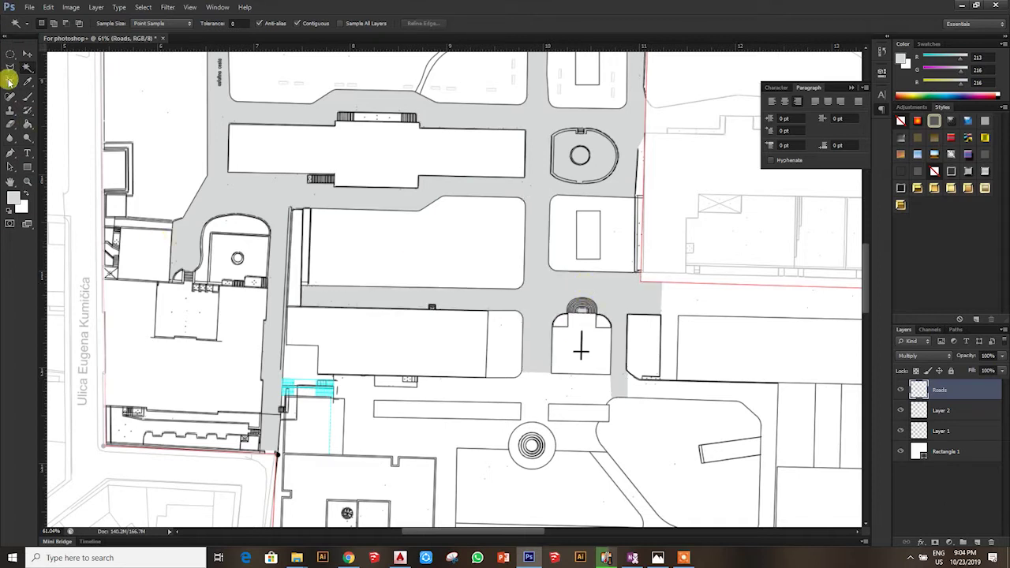
{"action": "left_click", "coordinate": [10, 68]}
{"action": "scroll", "coordinate": [311, 279], "scroll_direction": "down", "scroll_amount": 1}
{"action": "scroll", "coordinate": [680, 310], "scroll_direction": "right", "scroll_amount": 3}
{"action": "scroll", "coordinate": [576, 282], "scroll_direction": "down", "scroll_amount": 2}
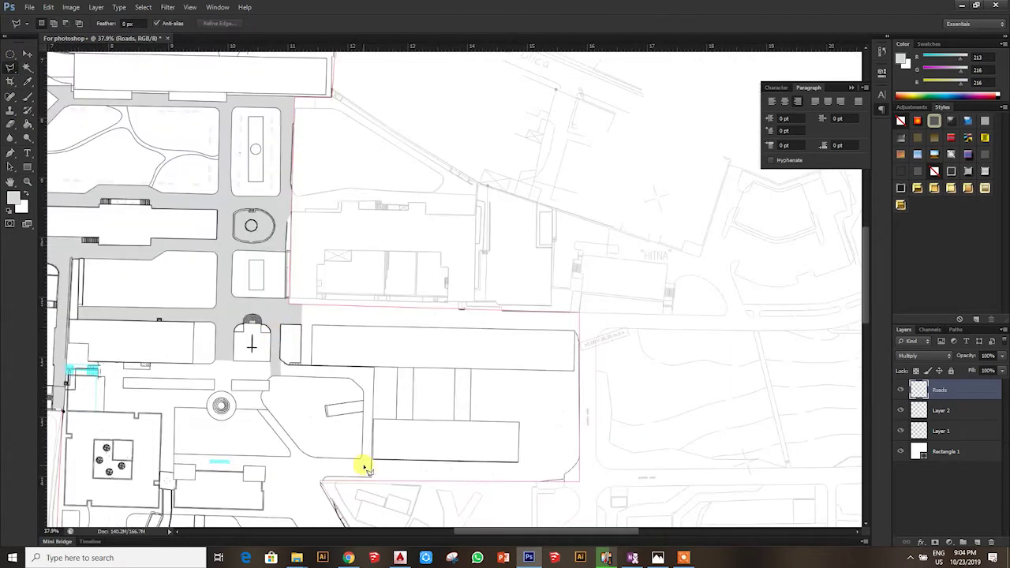
{"action": "scroll", "coordinate": [355, 266], "scroll_direction": "down", "scroll_amount": 1}
{"action": "scroll", "coordinate": [252, 123], "scroll_direction": "down", "scroll_amount": 2}
{"action": "scroll", "coordinate": [381, 234], "scroll_direction": "down", "scroll_amount": 1}
{"action": "scroll", "coordinate": [320, 178], "scroll_direction": "up", "scroll_amount": 4}
{"action": "scroll", "coordinate": [319, 178], "scroll_direction": "up", "scroll_amount": 2}
Try an elliptical selection over the road, deselect it, then draw a rectangular selection
{"action": "right_click", "coordinate": [10, 54]}
{"action": "left_click", "coordinate": [47, 53]}
{"action": "scroll", "coordinate": [376, 344], "scroll_direction": "up", "scroll_amount": 1}
{"action": "left_click_drag", "start_coordinate": [146, 241], "coordinate": [596, 351]}
{"action": "key", "text": "ctrl+d"}
{"action": "left_click_drag", "start_coordinate": [10, 53], "coordinate": [47, 52]}
{"action": "left_click_drag", "start_coordinate": [560, 345], "coordinate": [227, 234]}
Outline a four-corner polygonal area beside the road
{"action": "left_click", "coordinate": [10, 67]}
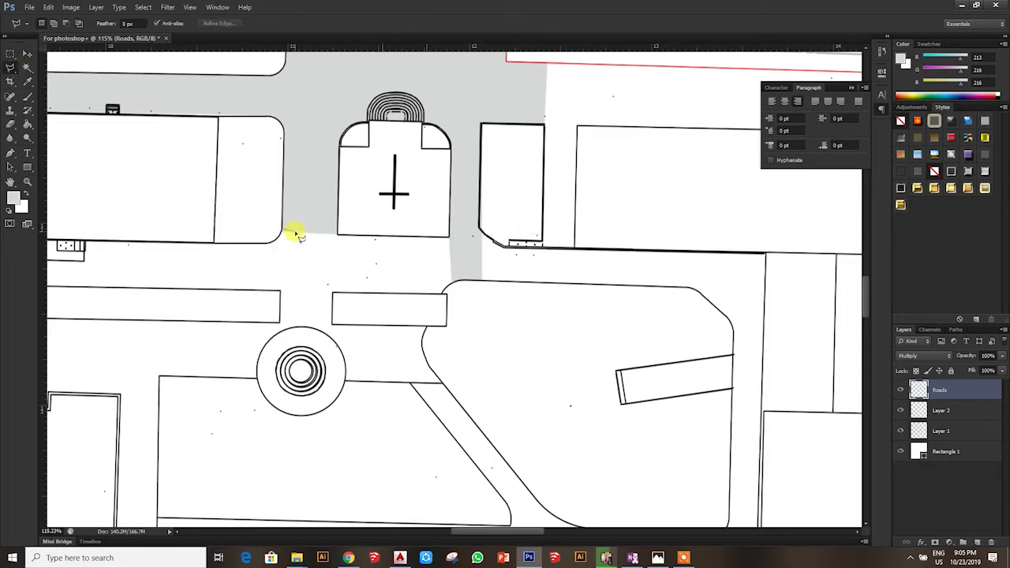
{"action": "left_click", "coordinate": [339, 236]}
{"action": "left_click", "coordinate": [573, 239]}
{"action": "left_click", "coordinate": [563, 407]}
{"action": "left_click", "coordinate": [372, 319]}
{"action": "scroll", "coordinate": [339, 300], "scroll_direction": "down", "scroll_amount": 4}
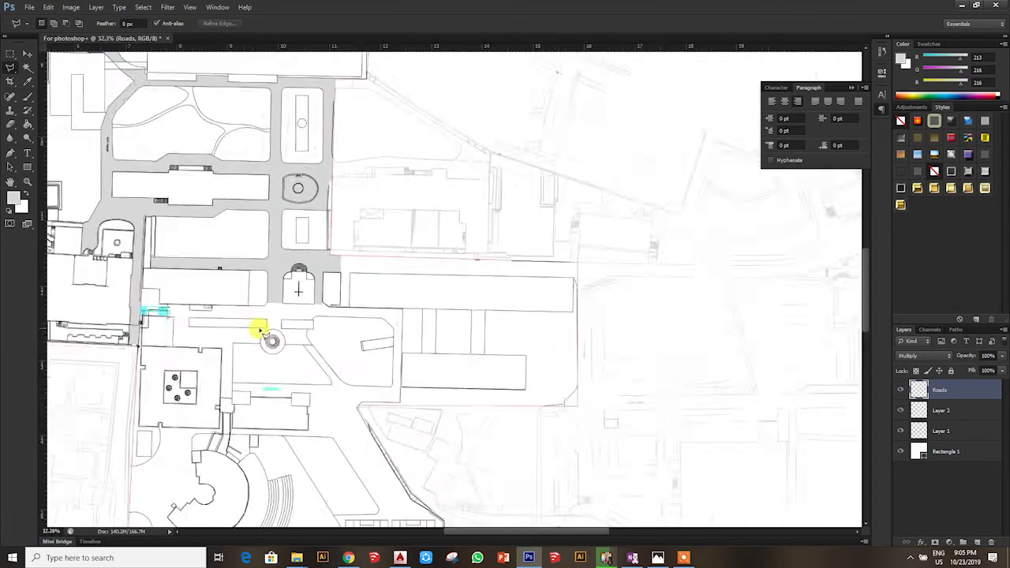
{"action": "scroll", "coordinate": [303, 298], "scroll_direction": "up", "scroll_amount": 2}
{"action": "scroll", "coordinate": [304, 299], "scroll_direction": "down", "scroll_amount": 2}
Switch back to the lasso and trace along the building's top edge
{"action": "left_click", "coordinate": [10, 54]}
{"action": "scroll", "coordinate": [395, 257], "scroll_direction": "up", "scroll_amount": 1}
{"action": "scroll", "coordinate": [543, 177], "scroll_direction": "up", "scroll_amount": 1}
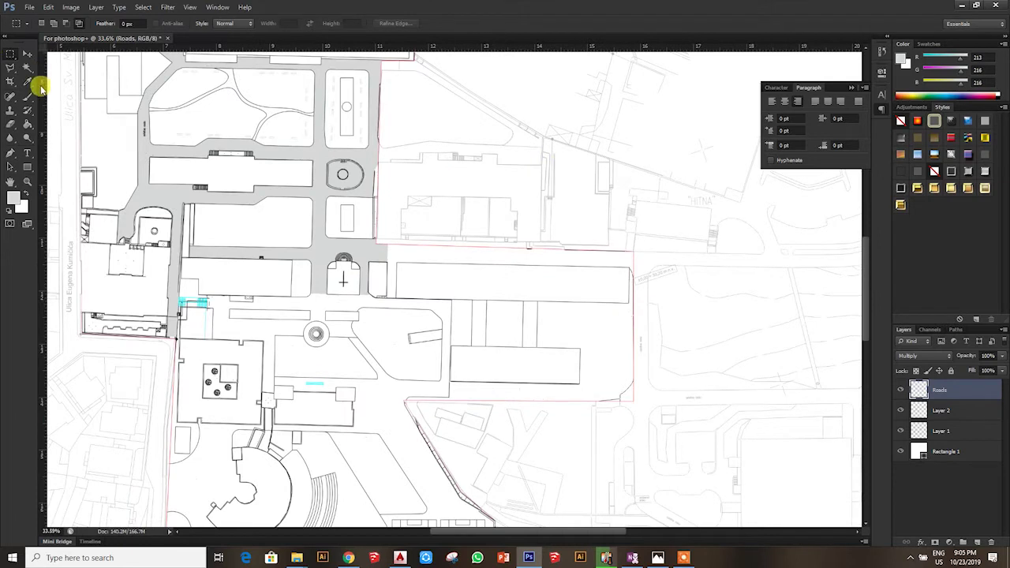
{"action": "scroll", "coordinate": [479, 316], "scroll_direction": "up", "scroll_amount": 2}
{"action": "scroll", "coordinate": [453, 227], "scroll_direction": "up", "scroll_amount": 1}
{"action": "left_click", "coordinate": [10, 66]}
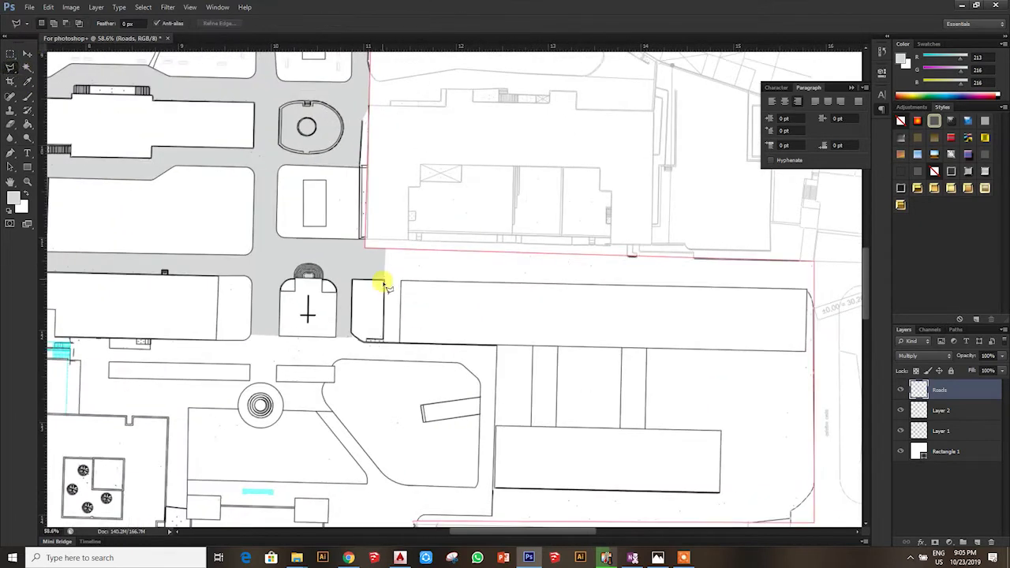
{"action": "scroll", "coordinate": [384, 284], "scroll_direction": "right", "scroll_amount": 1}
{"action": "left_click_drag", "start_coordinate": [385, 284], "coordinate": [769, 293]}
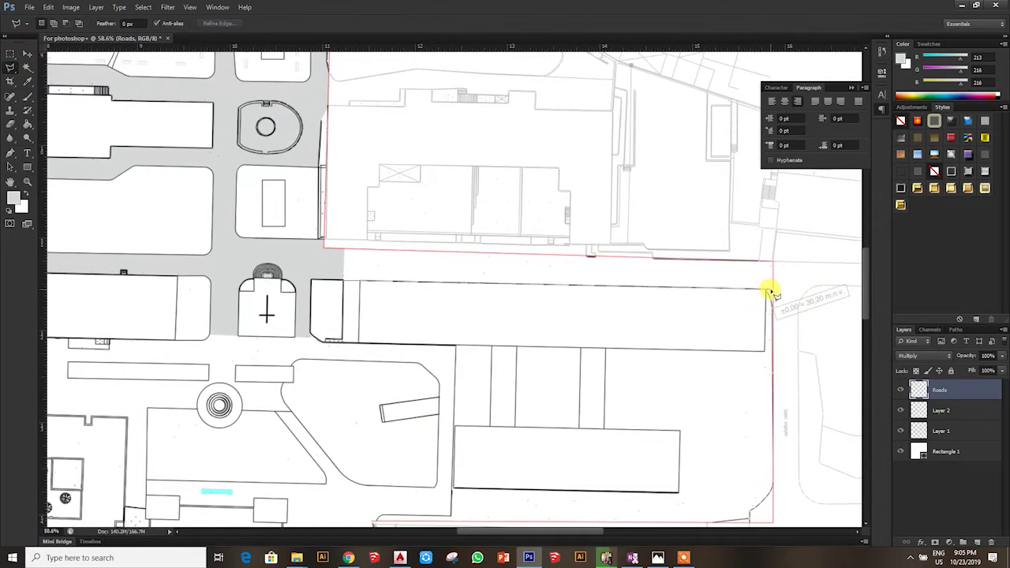
Zoom and pan around the central roads, ending with the Magic Wand tool selected
{"action": "scroll", "coordinate": [315, 473], "scroll_direction": "down", "scroll_amount": 1}
{"action": "scroll", "coordinate": [316, 473], "scroll_direction": "left", "scroll_amount": 1}
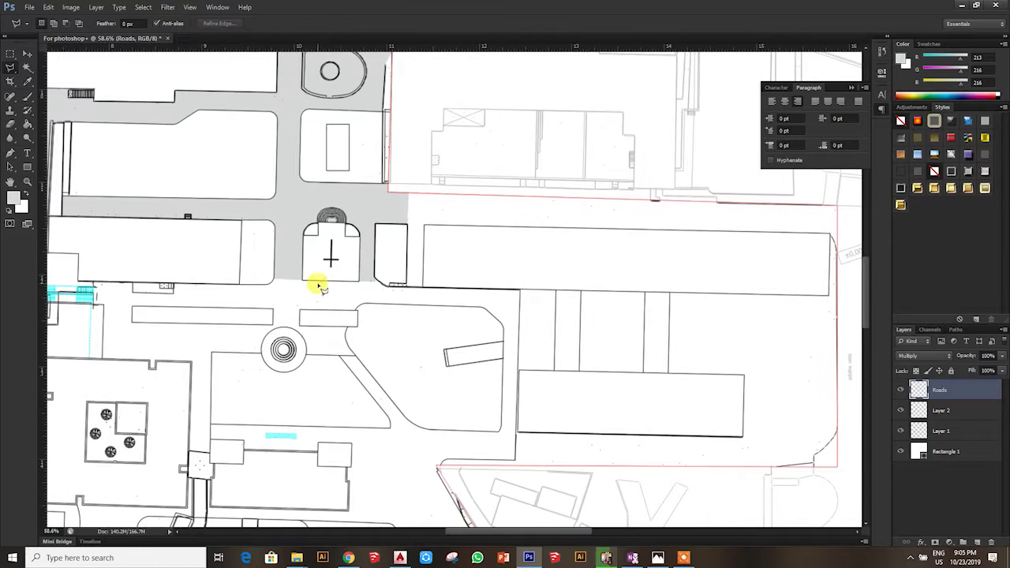
{"action": "scroll", "coordinate": [406, 252], "scroll_direction": "down", "scroll_amount": 2}
{"action": "scroll", "coordinate": [394, 314], "scroll_direction": "up", "scroll_amount": 2}
{"action": "scroll", "coordinate": [377, 290], "scroll_direction": "down", "scroll_amount": 3}
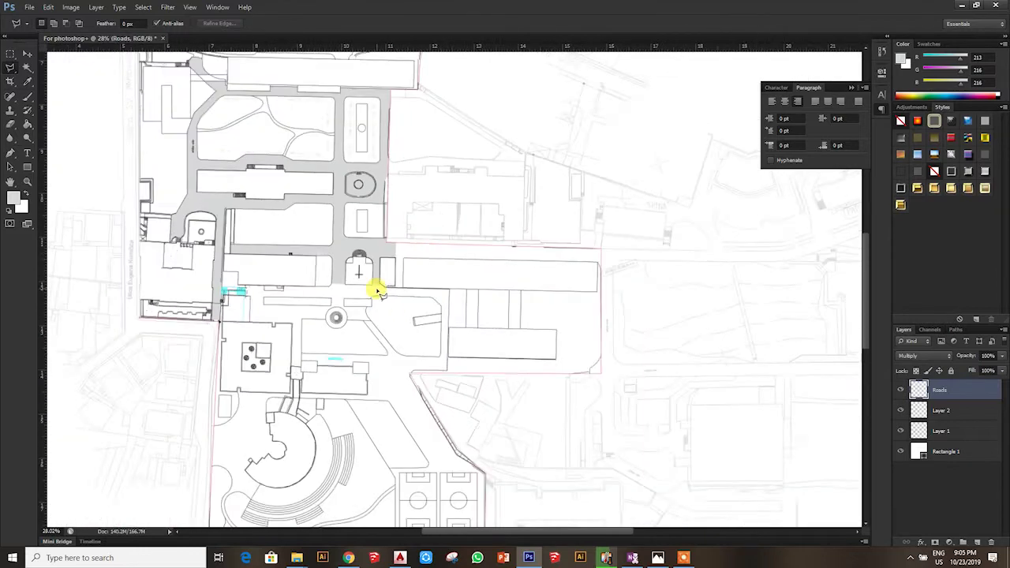
{"action": "scroll", "coordinate": [421, 265], "scroll_direction": "up", "scroll_amount": 3}
{"action": "scroll", "coordinate": [445, 237], "scroll_direction": "down", "scroll_amount": 3}
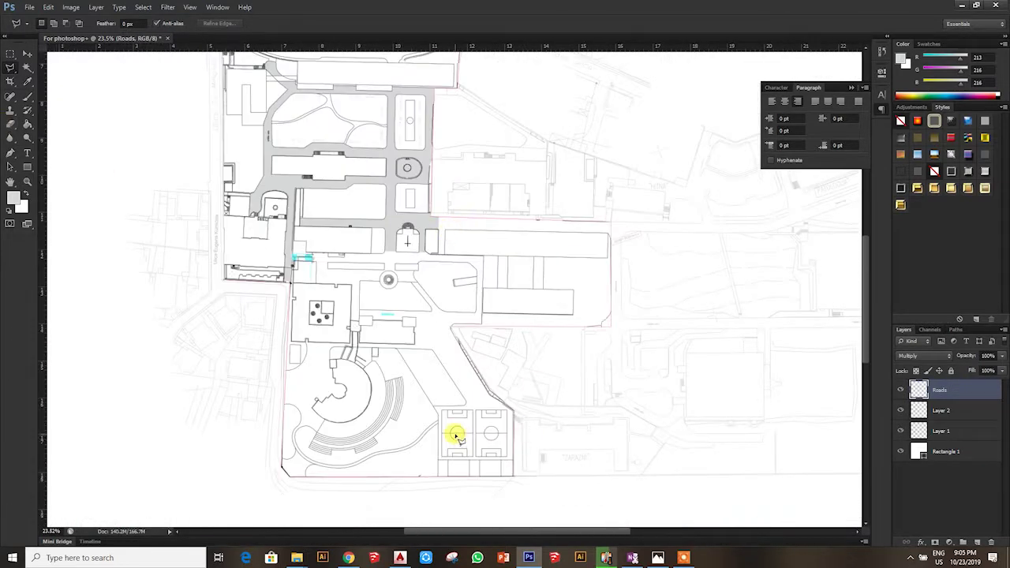
{"action": "scroll", "coordinate": [464, 441], "scroll_direction": "up", "scroll_amount": 2}
{"action": "scroll", "coordinate": [478, 293], "scroll_direction": "down", "scroll_amount": 2}
{"action": "scroll", "coordinate": [479, 310], "scroll_direction": "up", "scroll_amount": 1}
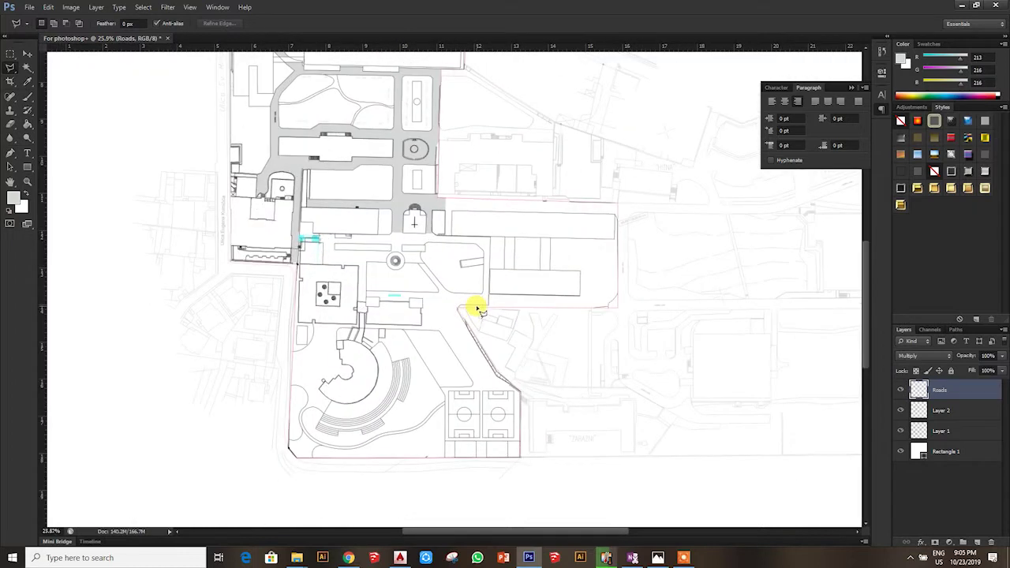
{"action": "scroll", "coordinate": [473, 305], "scroll_direction": "up", "scroll_amount": 2}
{"action": "scroll", "coordinate": [474, 304], "scroll_direction": "down", "scroll_amount": 2}
{"action": "scroll", "coordinate": [365, 113], "scroll_direction": "up", "scroll_amount": 1}
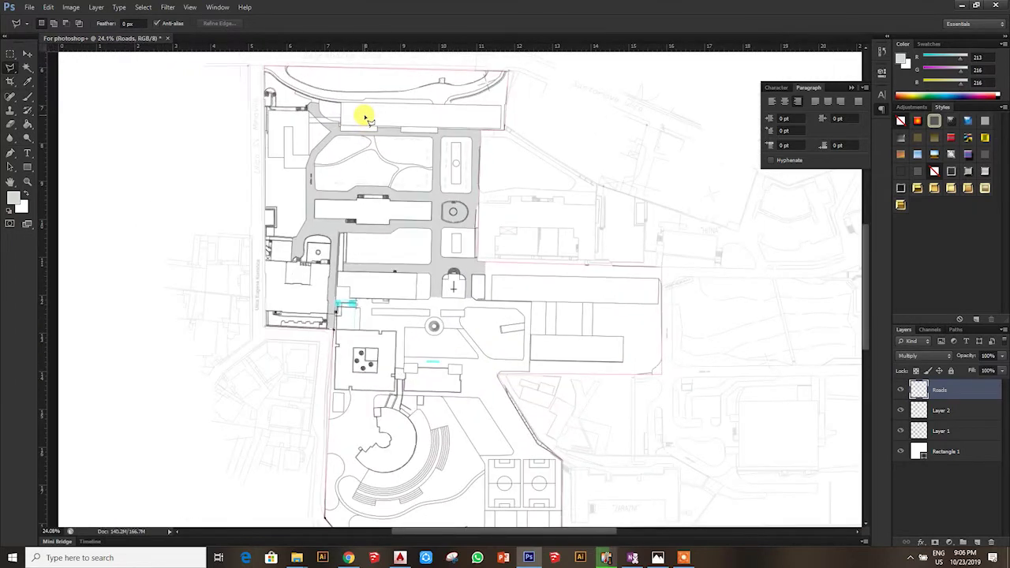
{"action": "scroll", "coordinate": [709, 311], "scroll_direction": "up", "scroll_amount": 1}
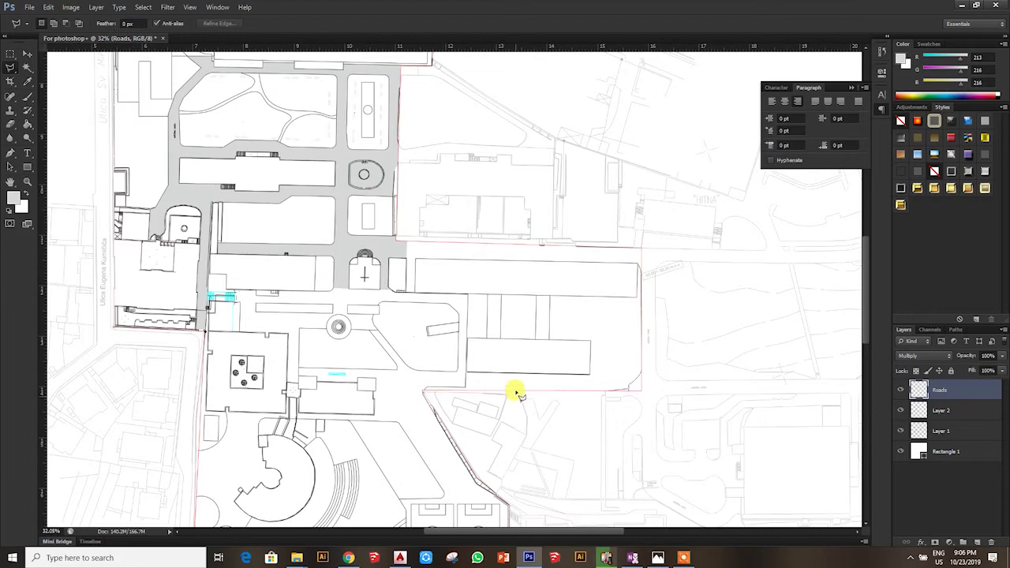
{"action": "scroll", "coordinate": [516, 398], "scroll_direction": "down", "scroll_amount": 2}
{"action": "scroll", "coordinate": [442, 387], "scroll_direction": "up", "scroll_amount": 1}
{"action": "scroll", "coordinate": [386, 339], "scroll_direction": "up", "scroll_amount": 1}
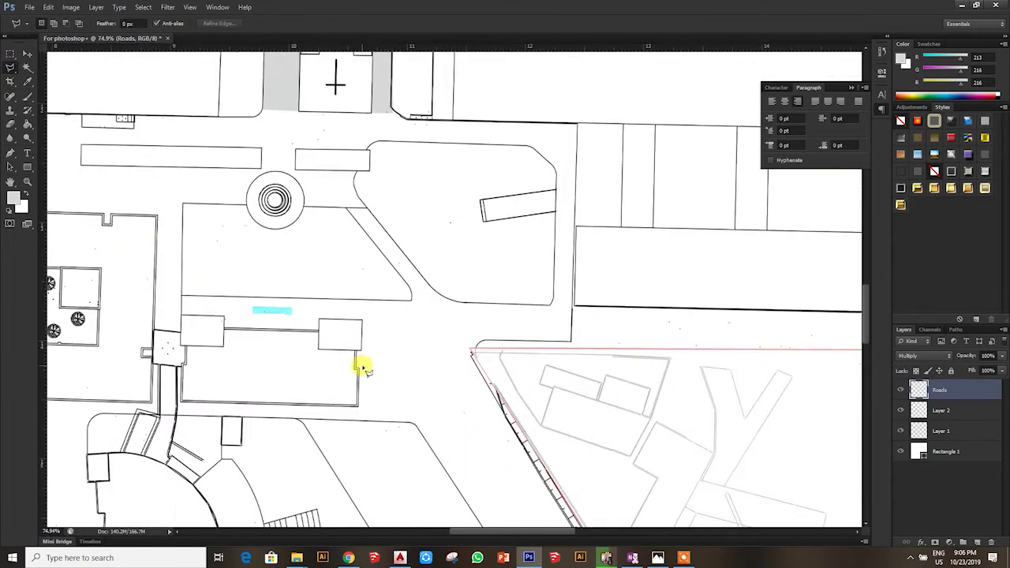
{"action": "scroll", "coordinate": [364, 362], "scroll_direction": "up", "scroll_amount": 1}
{"action": "scroll", "coordinate": [398, 156], "scroll_direction": "down", "scroll_amount": 1}
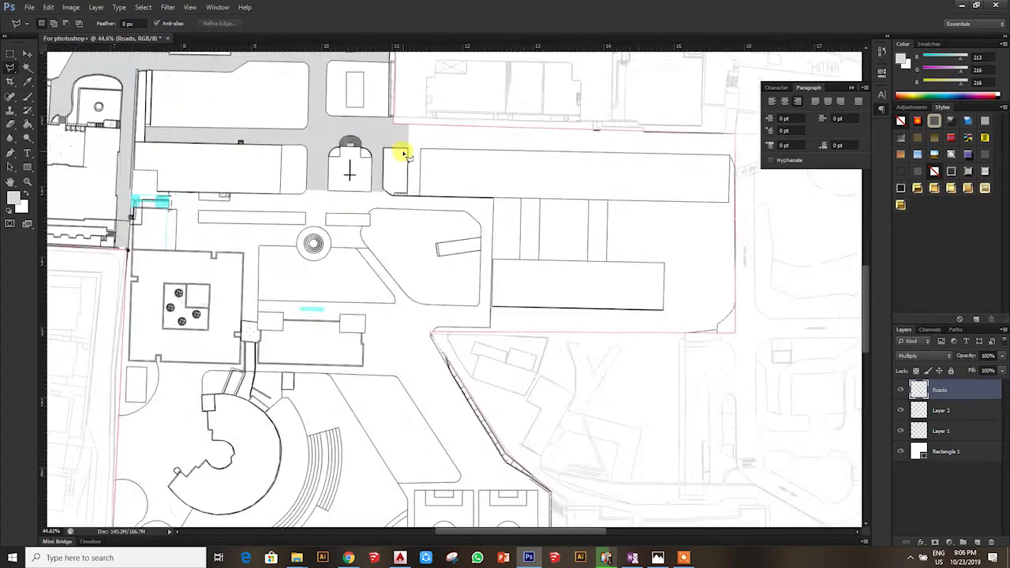
{"action": "scroll", "coordinate": [410, 189], "scroll_direction": "down", "scroll_amount": 1}
{"action": "scroll", "coordinate": [387, 90], "scroll_direction": "up", "scroll_amount": 2}
{"action": "scroll", "coordinate": [351, 308], "scroll_direction": "up", "scroll_amount": 2}
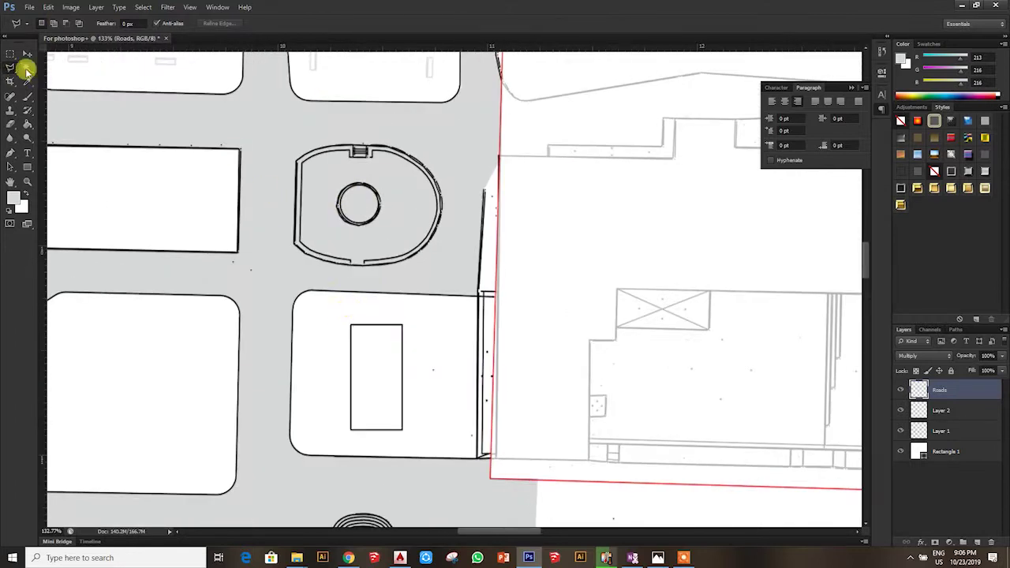
{"action": "left_click", "coordinate": [27, 68]}
{"action": "scroll", "coordinate": [296, 276], "scroll_direction": "down", "scroll_amount": 3}
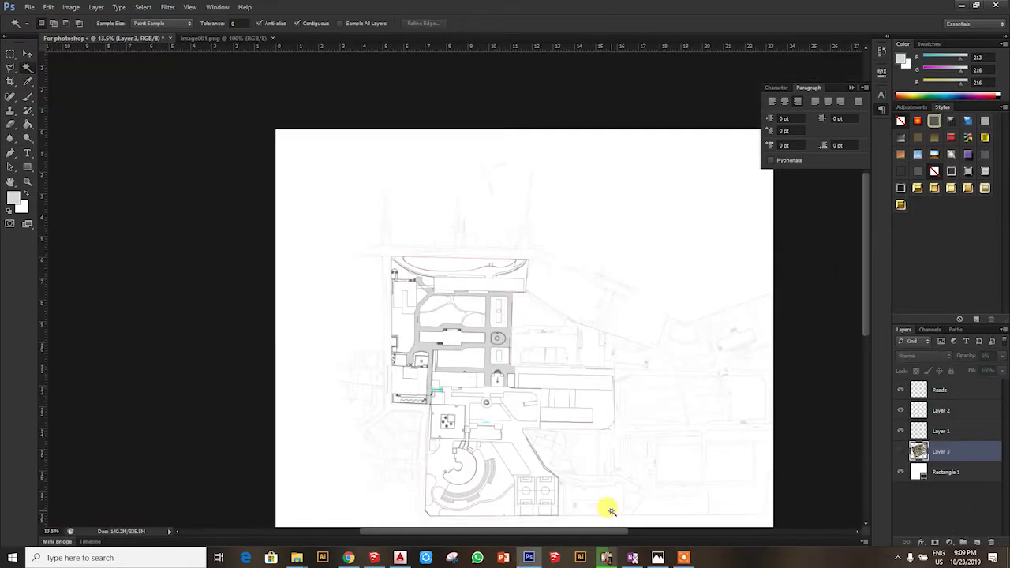
Create a new layer above the top layer and rename it Plaza
{"action": "scroll", "coordinate": [519, 444], "scroll_direction": "up", "scroll_amount": 3}
{"action": "left_click", "coordinate": [953, 412]}
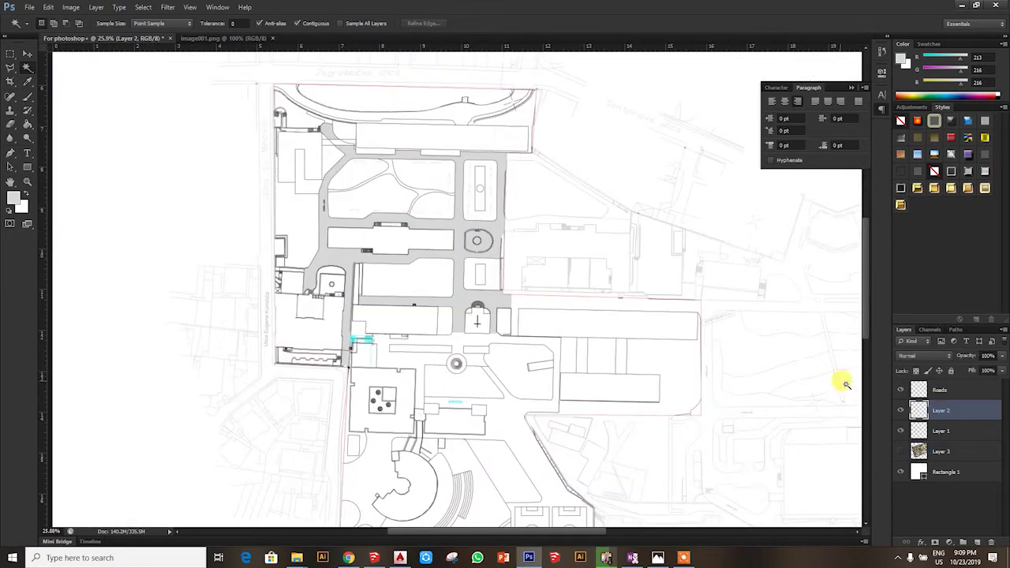
{"action": "left_click", "coordinate": [968, 389]}
{"action": "left_click", "coordinate": [977, 543]}
{"action": "double_click", "coordinate": [941, 388]}
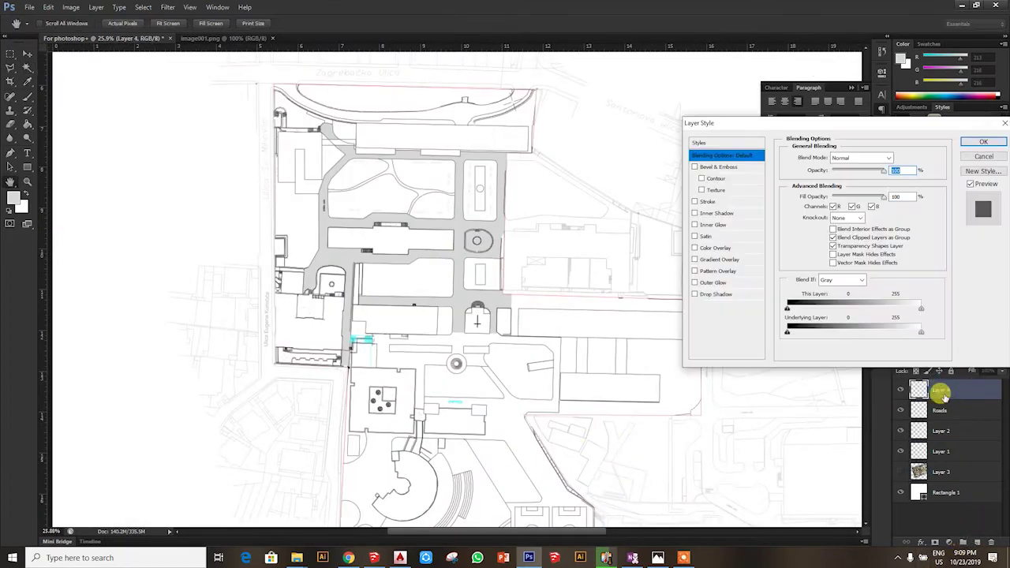
{"action": "left_click", "coordinate": [984, 149]}
{"action": "double_click", "coordinate": [942, 390]}
{"action": "type", "text": "pl"}
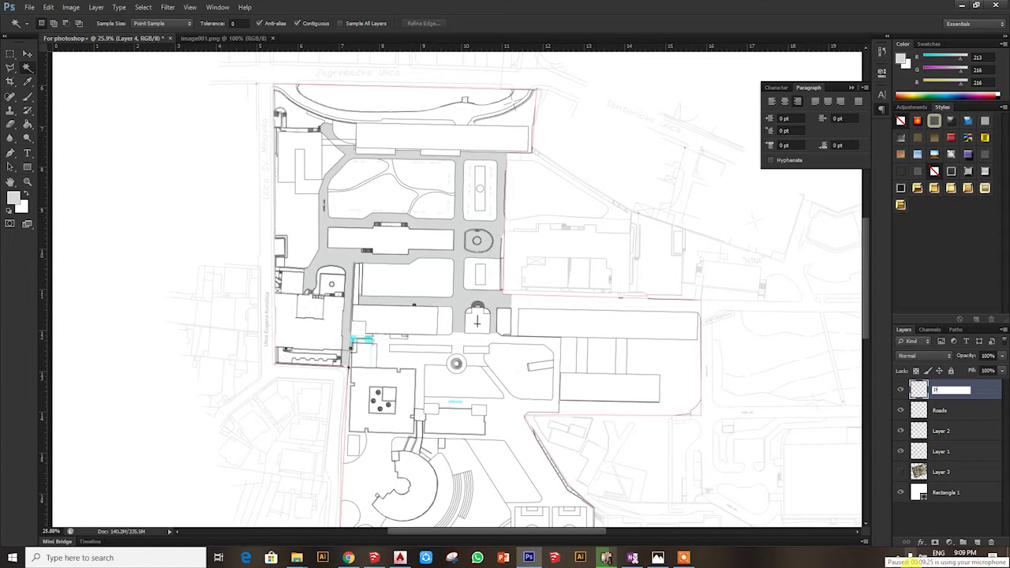
{"action": "left_click", "coordinate": [981, 393]}
Check the foreground colour without changing it, pick the lasso and zoom into the plaza
{"action": "left_click", "coordinate": [13, 197]}
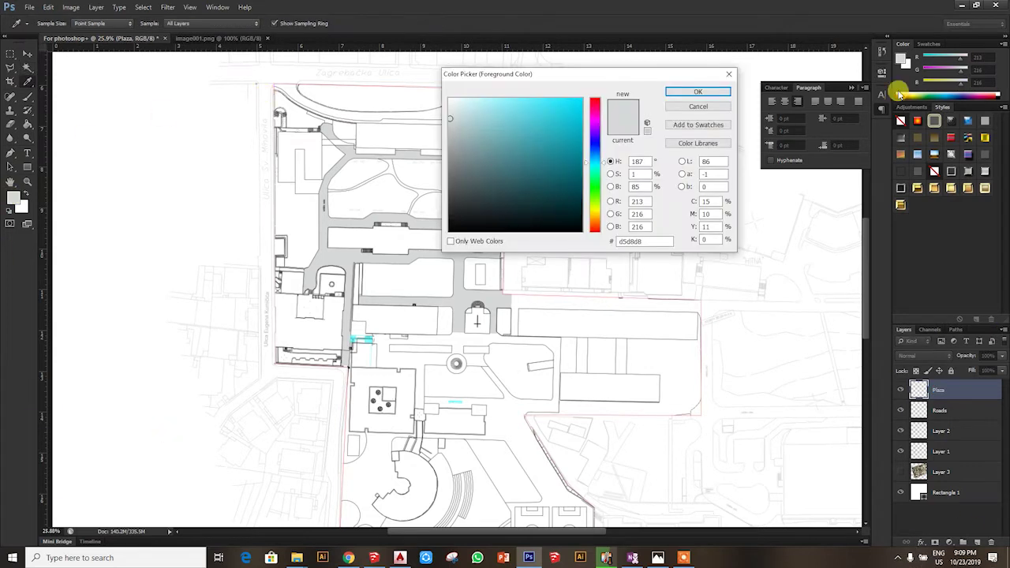
{"action": "left_click", "coordinate": [674, 93]}
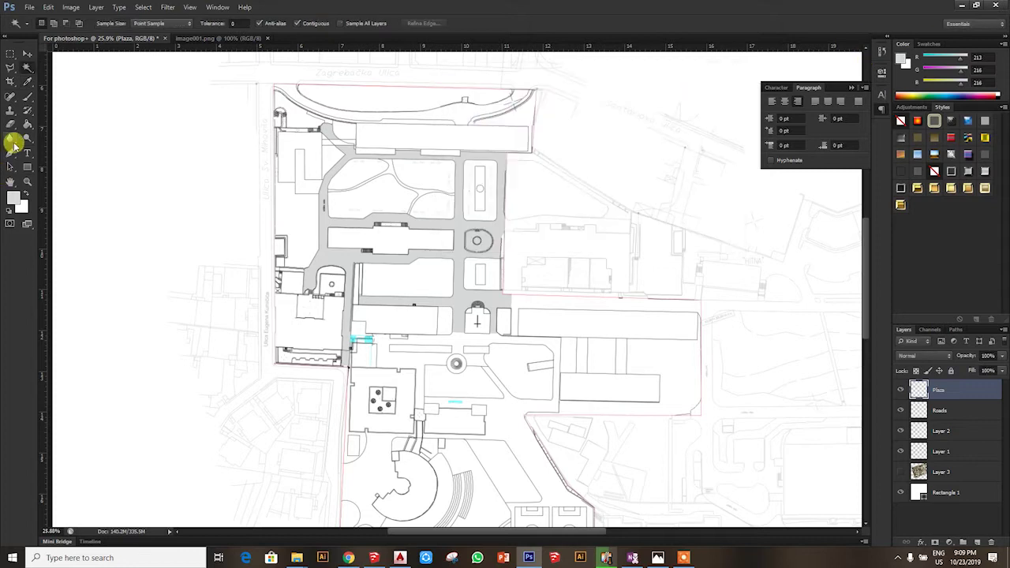
{"action": "left_click", "coordinate": [7, 73]}
{"action": "scroll", "coordinate": [383, 401], "scroll_direction": "up", "scroll_amount": 3}
{"action": "scroll", "coordinate": [266, 419], "scroll_direction": "up", "scroll_amount": 4}
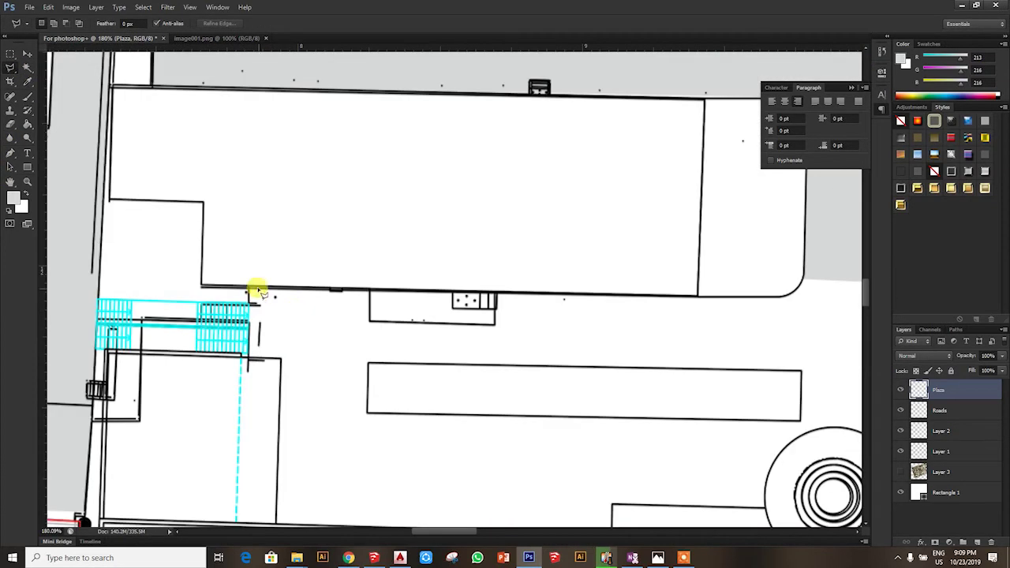
{"action": "scroll", "coordinate": [721, 293], "scroll_direction": "right", "scroll_amount": 1}
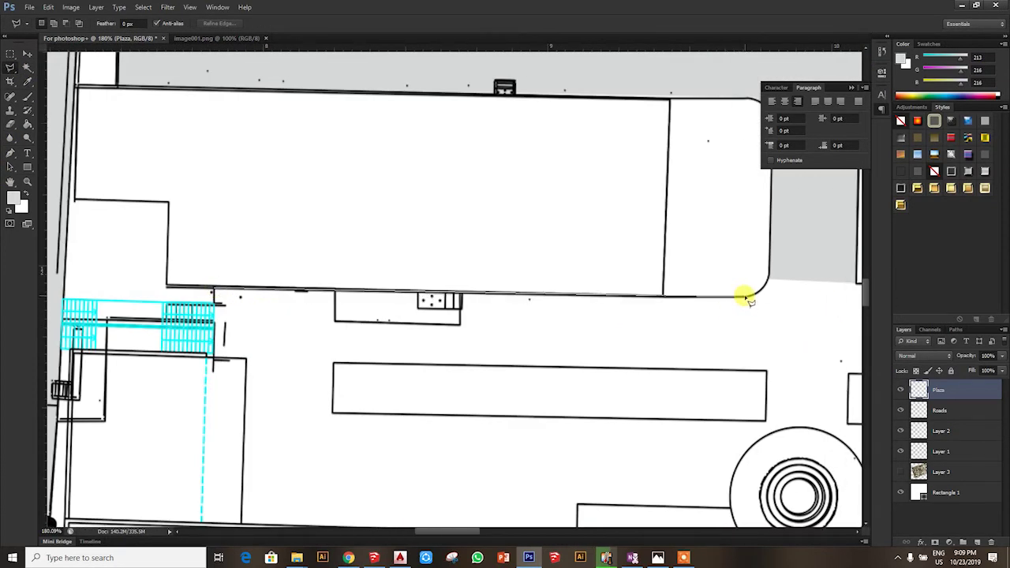
{"action": "scroll", "coordinate": [747, 298], "scroll_direction": "right", "scroll_amount": 5}
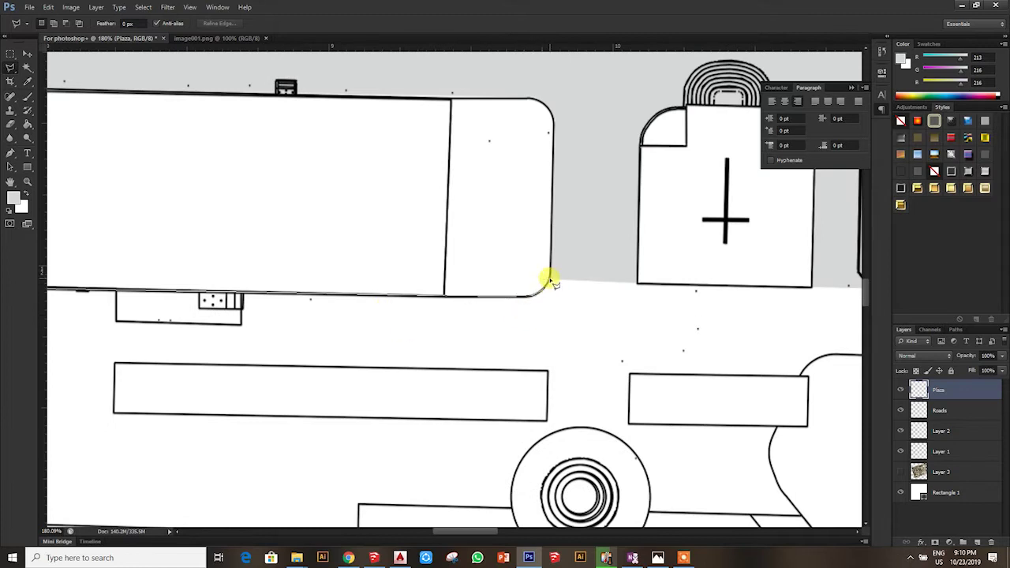
Start the plaza outline at the building and rectangle corners and along its curved edge
{"action": "scroll", "coordinate": [552, 282], "scroll_direction": "right", "scroll_amount": 15}
{"action": "scroll", "coordinate": [413, 293], "scroll_direction": "left", "scroll_amount": 4}
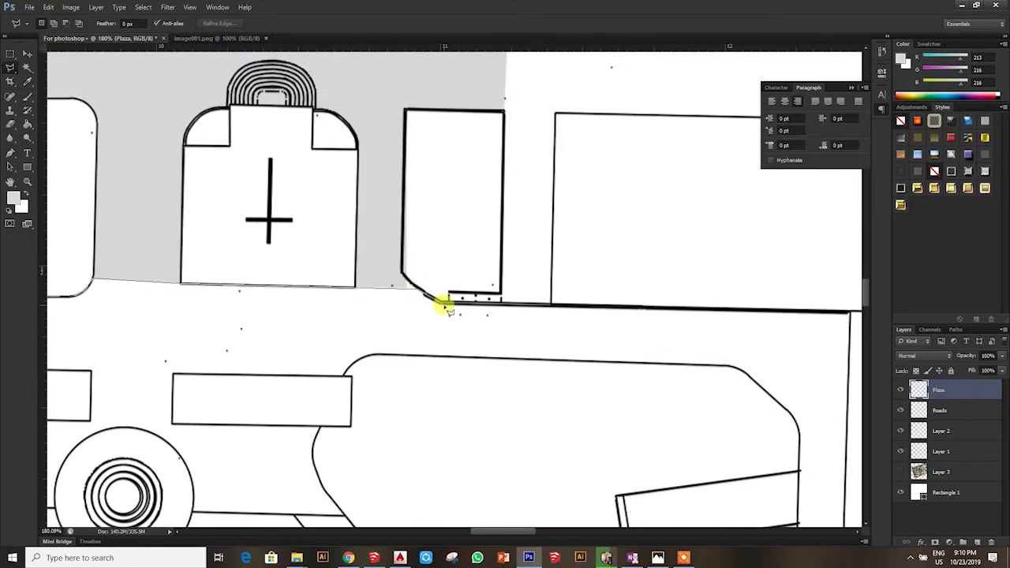
{"action": "scroll", "coordinate": [446, 307], "scroll_direction": "right", "scroll_amount": 4}
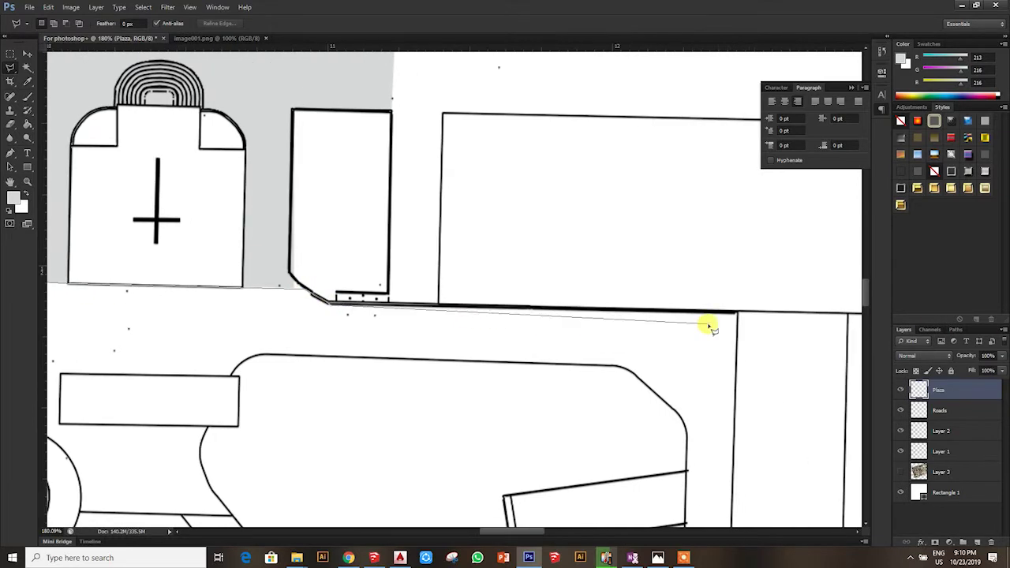
{"action": "left_click", "coordinate": [616, 367]}
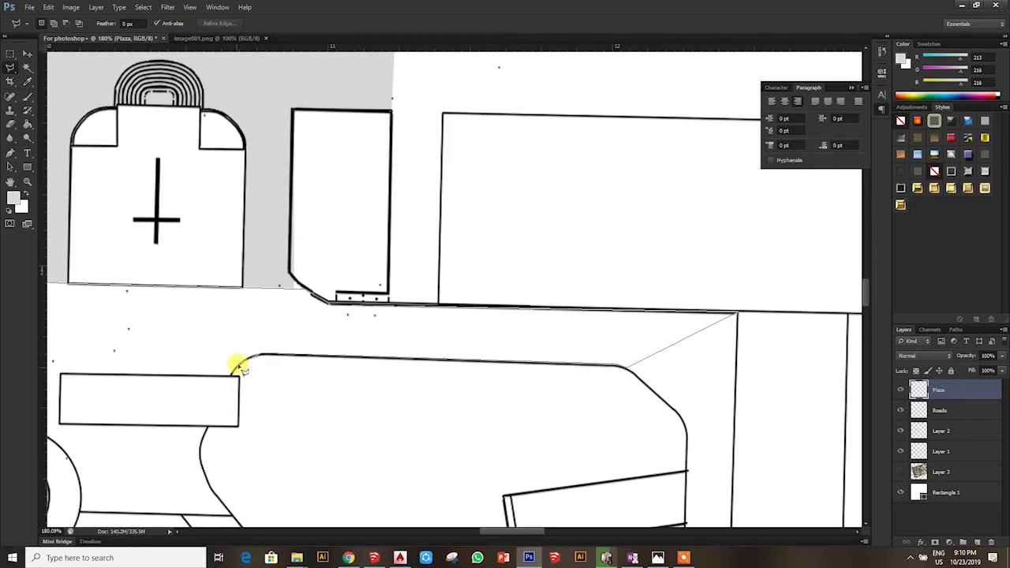
{"action": "left_click", "coordinate": [236, 375]}
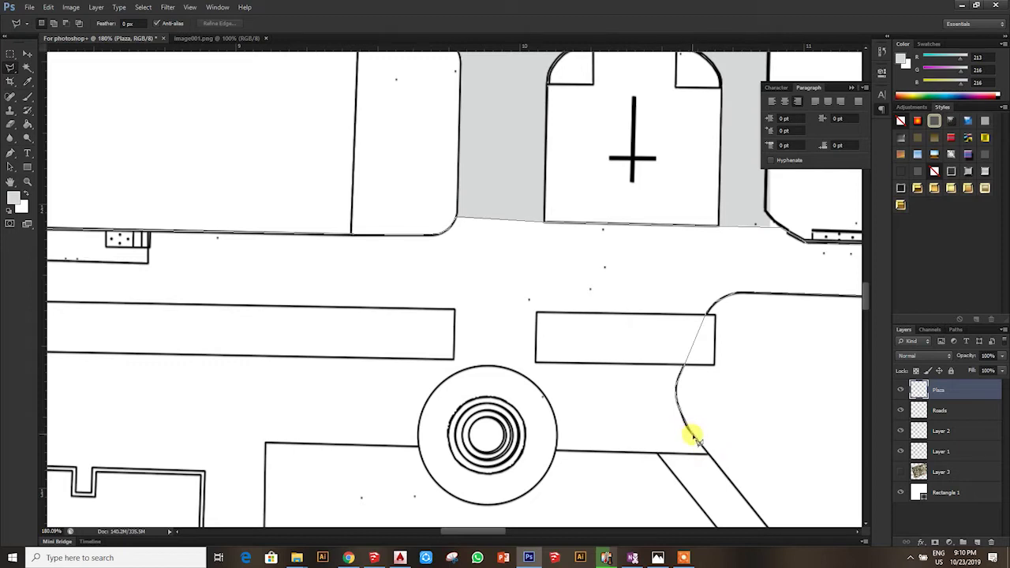
{"action": "left_click", "coordinate": [712, 457]}
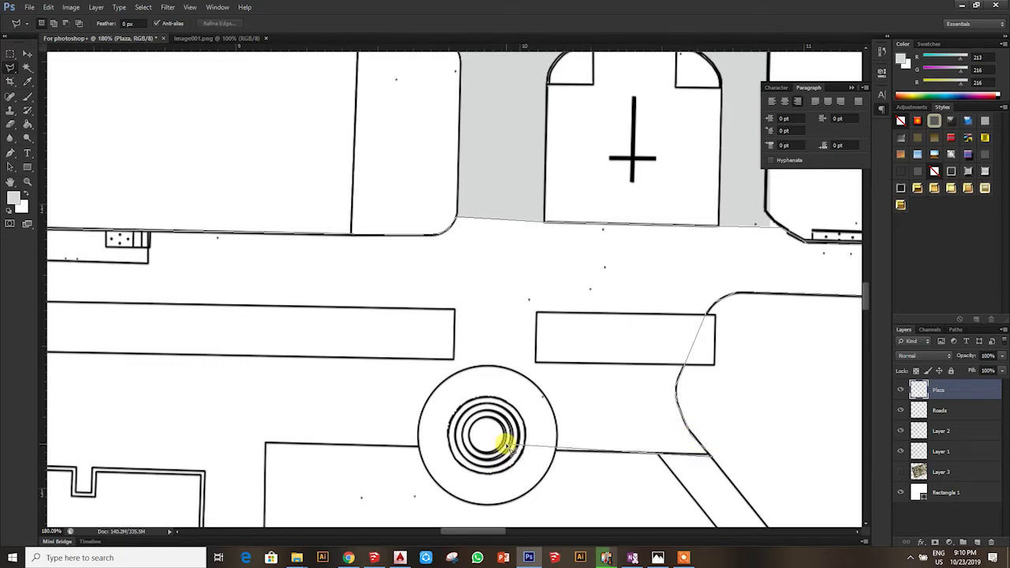
{"action": "scroll", "coordinate": [520, 426], "scroll_direction": "down", "scroll_amount": 2}
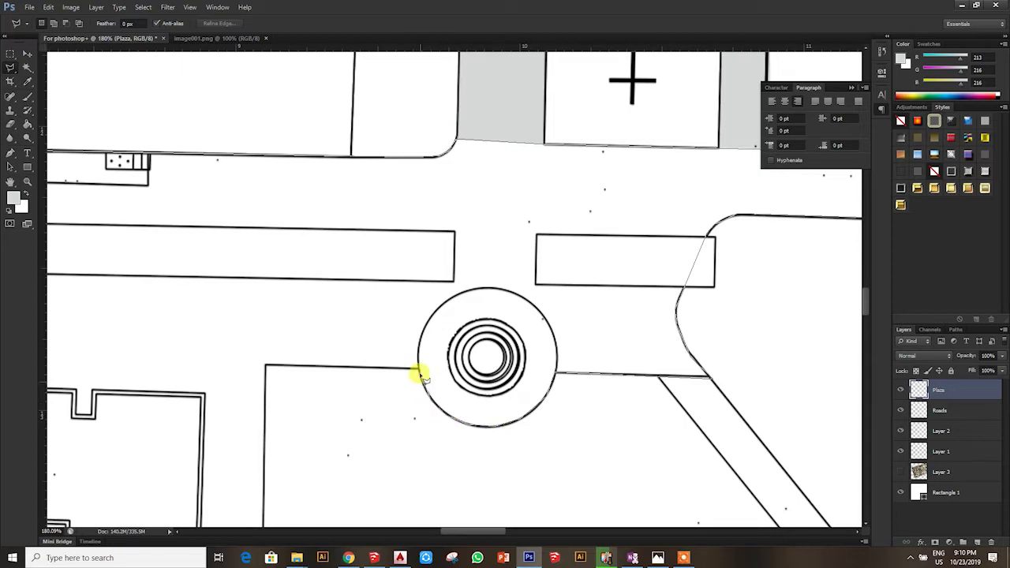
Finish the plaza outline at the box corners and zoom back out
{"action": "left_click", "coordinate": [266, 366]}
{"action": "scroll", "coordinate": [266, 365], "scroll_direction": "down", "scroll_amount": 3}
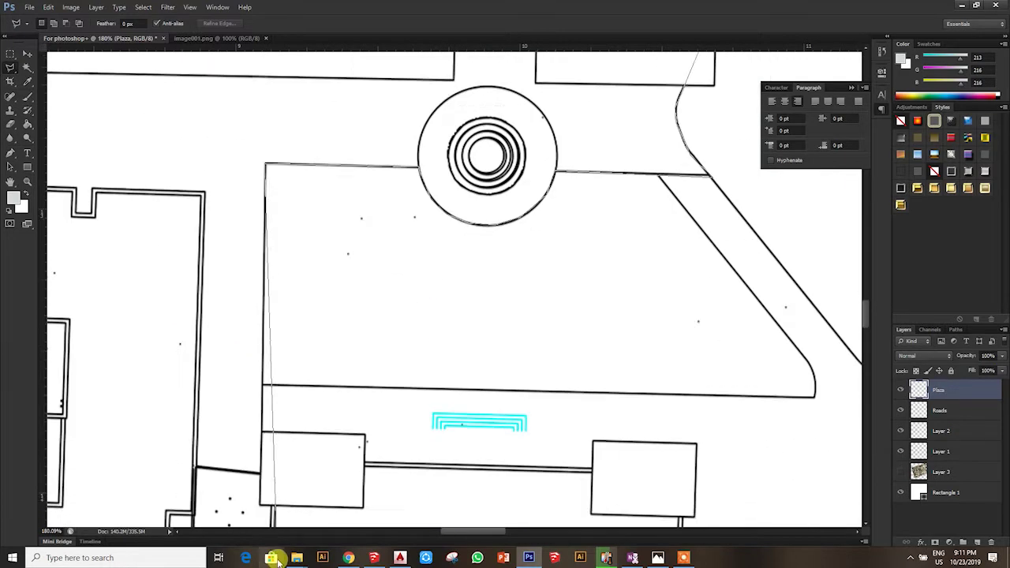
{"action": "scroll", "coordinate": [261, 359], "scroll_direction": "down", "scroll_amount": 1}
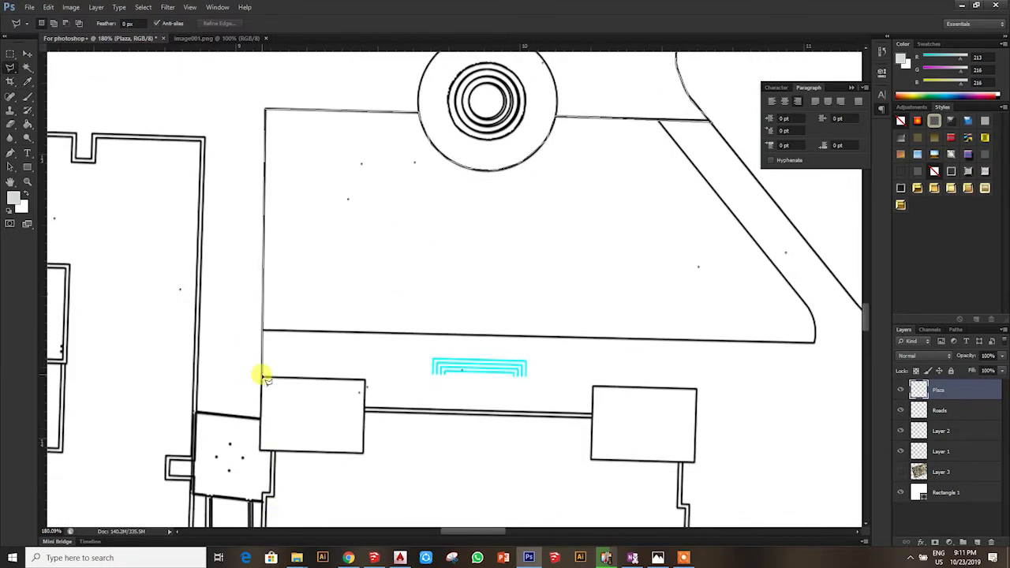
{"action": "left_click", "coordinate": [260, 413]}
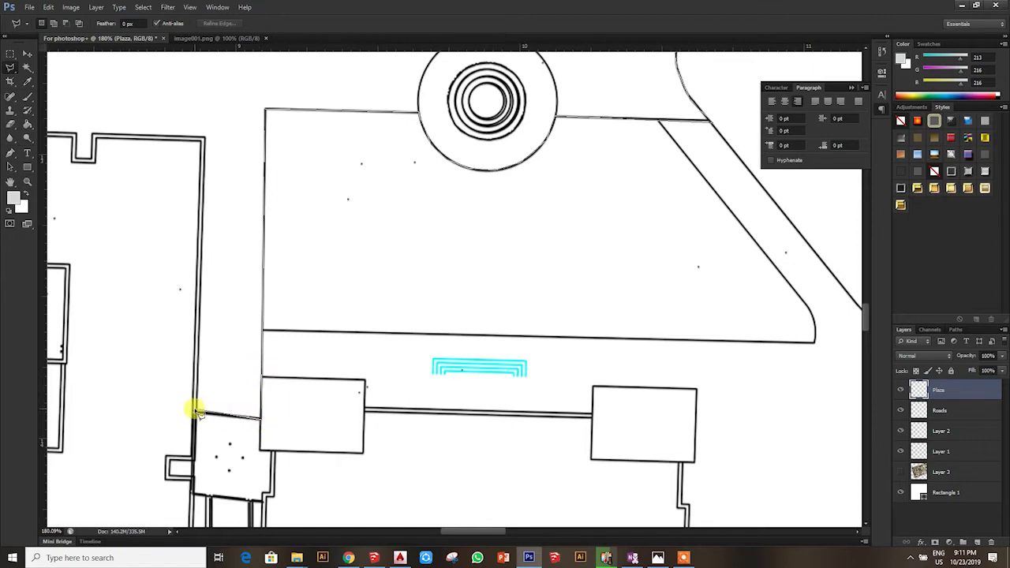
{"action": "scroll", "coordinate": [195, 410], "scroll_direction": "up", "scroll_amount": 2}
{"action": "scroll", "coordinate": [204, 277], "scroll_direction": "left", "scroll_amount": 1}
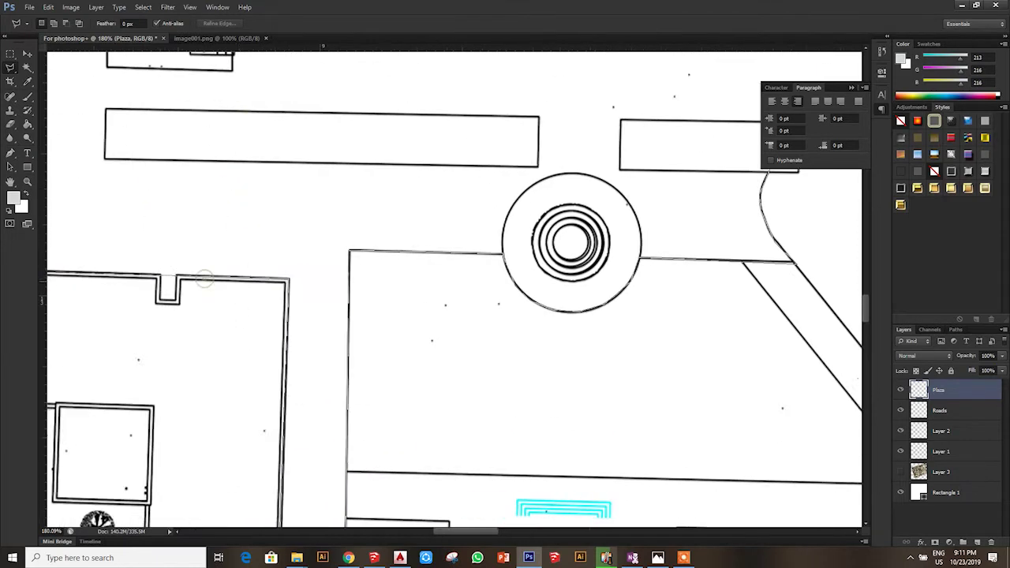
{"action": "scroll", "coordinate": [204, 277], "scroll_direction": "left", "scroll_amount": 4}
{"action": "scroll", "coordinate": [369, 271], "scroll_direction": "up", "scroll_amount": 2}
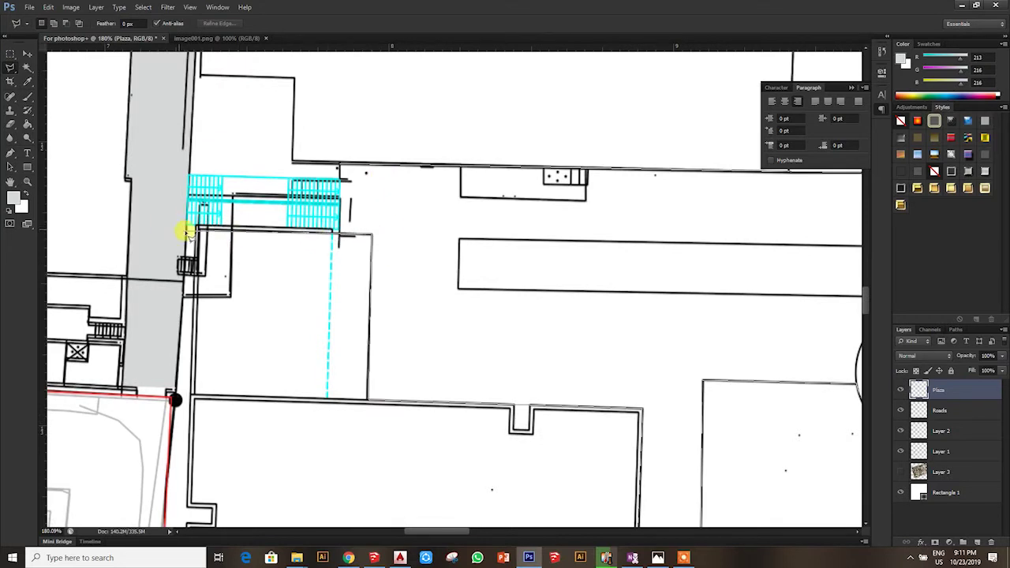
{"action": "scroll", "coordinate": [187, 229], "scroll_direction": "up", "scroll_amount": 1}
{"action": "scroll", "coordinate": [187, 292], "scroll_direction": "up", "scroll_amount": 1}
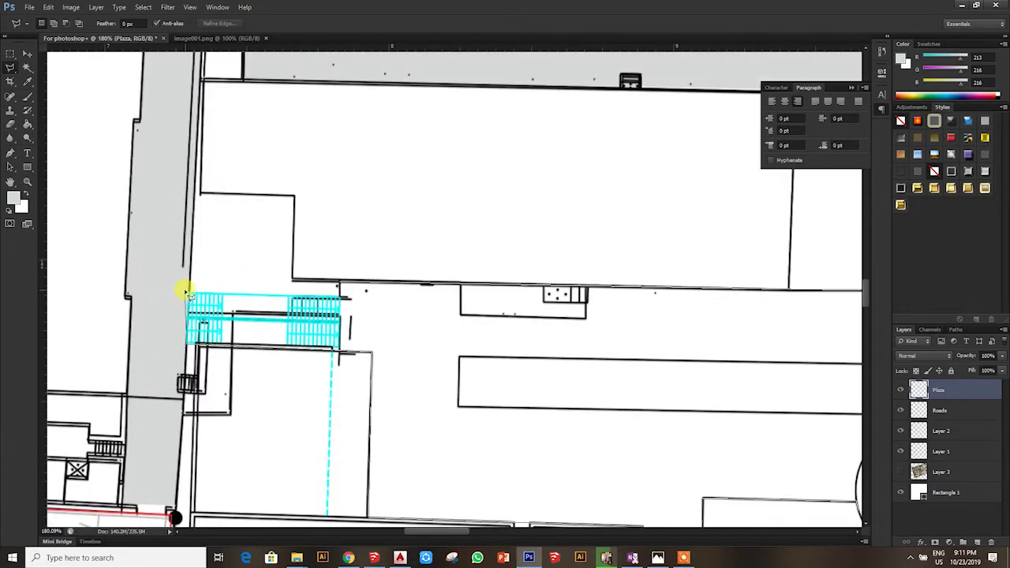
{"action": "scroll", "coordinate": [253, 328], "scroll_direction": "down", "scroll_amount": 4}
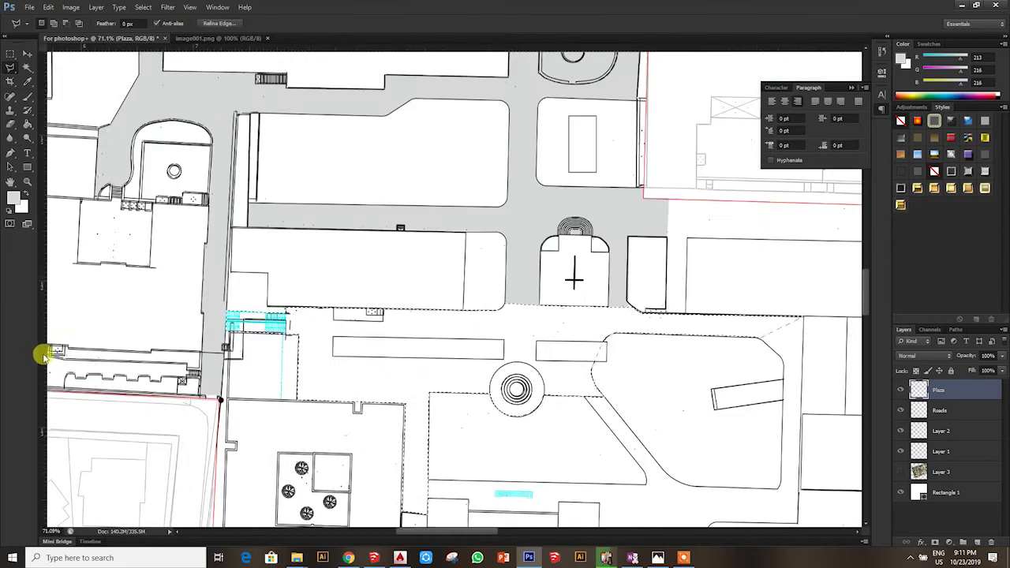
Replace the first grey fill by filling the plaza with lighter grey #e5e7e7
{"action": "left_click", "coordinate": [27, 124]}
{"action": "left_click", "coordinate": [533, 339]}
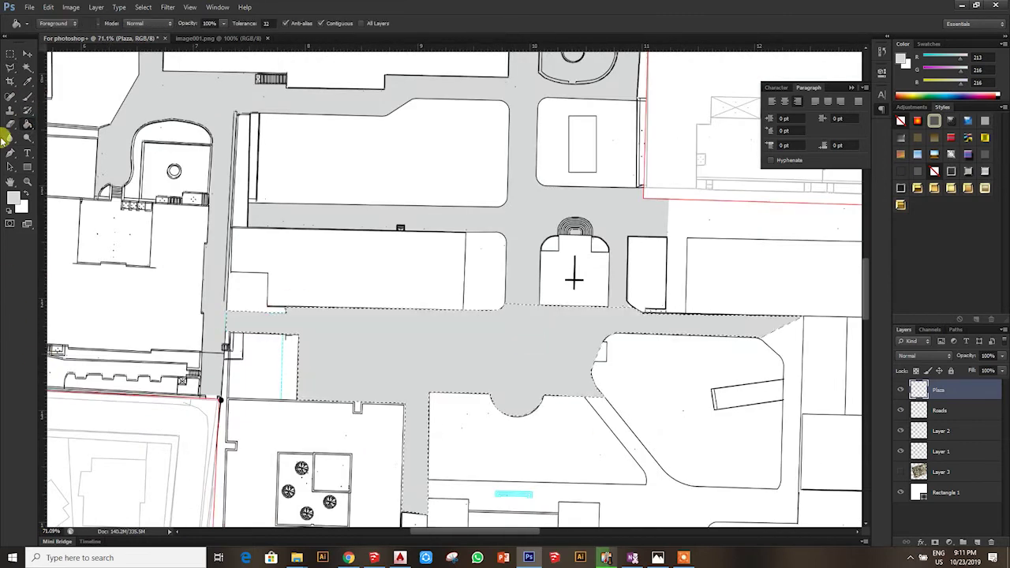
{"action": "key", "text": "ctrl+z"}
{"action": "left_click", "coordinate": [13, 198]}
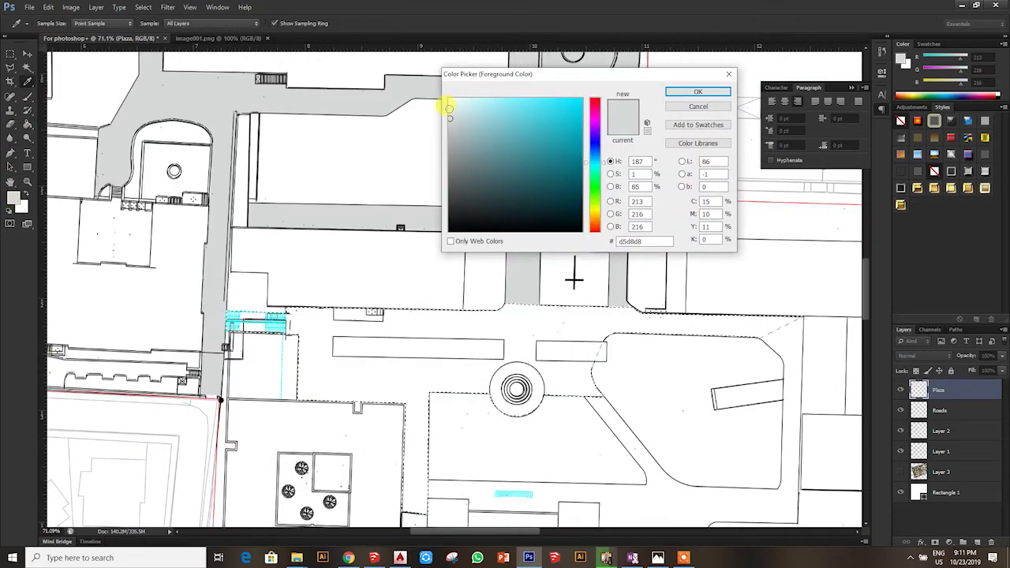
{"action": "left_click", "coordinate": [449, 109]}
{"action": "left_click", "coordinate": [698, 92]}
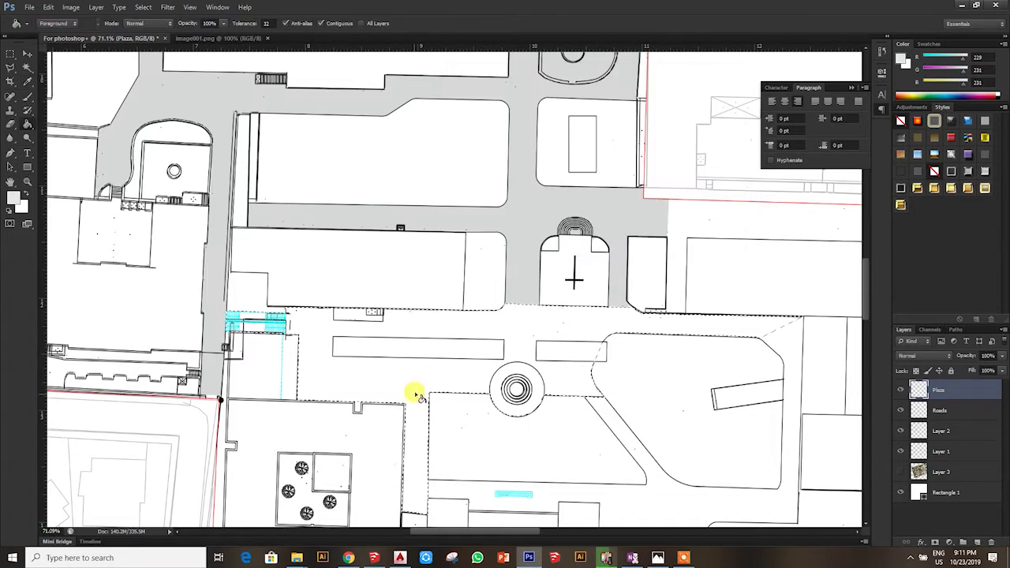
{"action": "left_click", "coordinate": [417, 392]}
Clear the plaza selection
{"action": "key", "text": "w"}
{"action": "key", "text": "ctrl+d"}
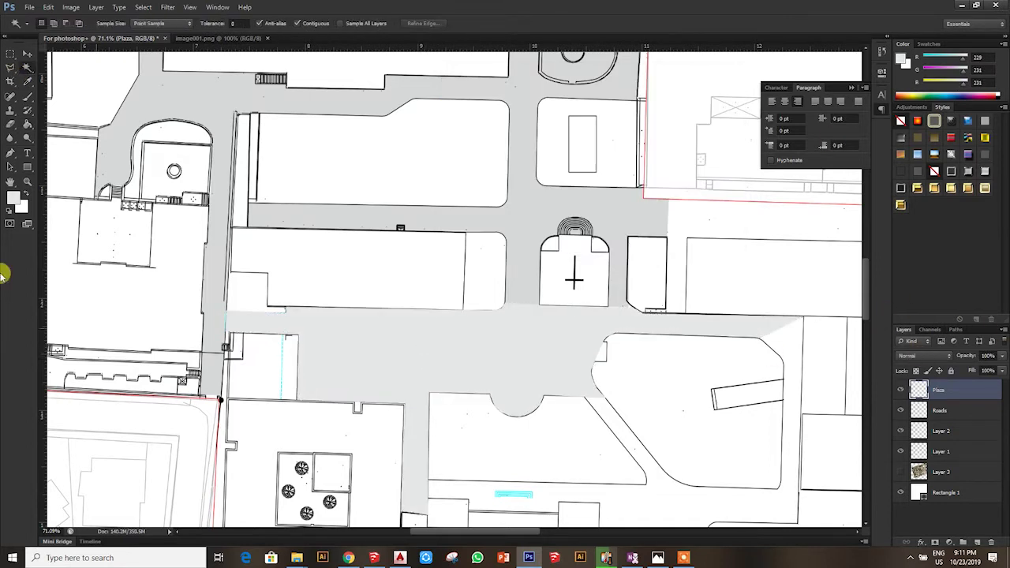
{"action": "left_click", "coordinate": [10, 68]}
{"action": "scroll", "coordinate": [667, 338], "scroll_direction": "down", "scroll_amount": 2}
{"action": "scroll", "coordinate": [698, 360], "scroll_direction": "up", "scroll_amount": 4}
Lasso the area from the plaza's bottom edge along the street east of the plaza
{"action": "scroll", "coordinate": [565, 313], "scroll_direction": "up", "scroll_amount": 2}
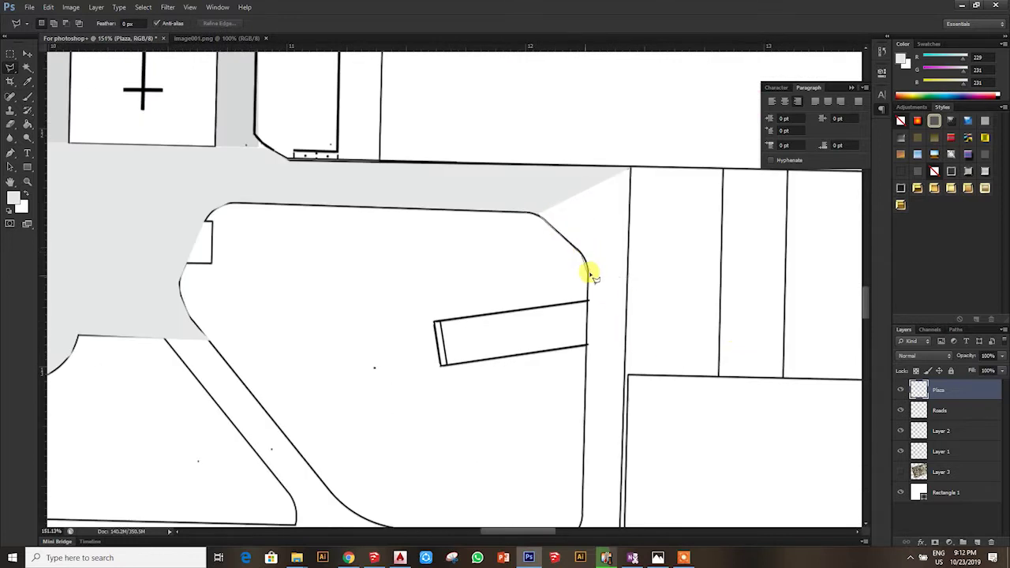
{"action": "scroll", "coordinate": [589, 270], "scroll_direction": "down", "scroll_amount": 2}
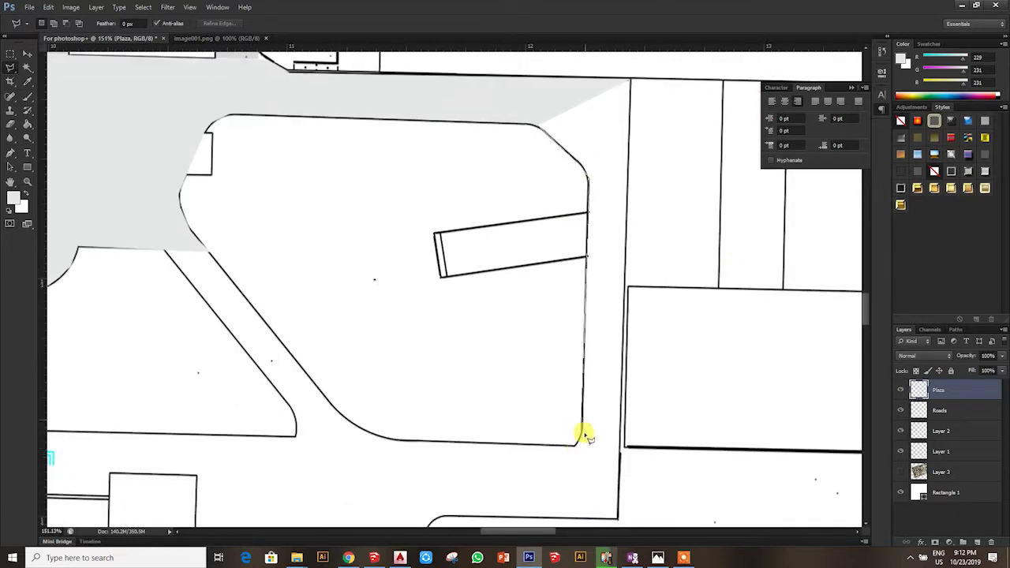
{"action": "mouse_move", "coordinate": [578, 446]}
{"action": "left_mouse_down"}
{"action": "mouse_move", "coordinate": [399, 444]}
{"action": "mouse_move", "coordinate": [203, 241]}
{"action": "mouse_move", "coordinate": [349, 419]}
{"action": "mouse_move", "coordinate": [187, 250]}
{"action": "mouse_move", "coordinate": [199, 240]}
{"action": "mouse_move", "coordinate": [294, 411]}
{"action": "mouse_move", "coordinate": [235, 411]}
{"action": "mouse_move", "coordinate": [234, 442]}
{"action": "mouse_move", "coordinate": [603, 462]}
{"action": "mouse_move", "coordinate": [263, 255]}
{"action": "mouse_move", "coordinate": [297, 186]}
{"action": "mouse_move", "coordinate": [295, 340]}
{"action": "mouse_move", "coordinate": [44, 296]}
{"action": "mouse_move", "coordinate": [253, 327]}
{"action": "mouse_move", "coordinate": [249, 288]}
{"action": "mouse_move", "coordinate": [244, 315]}
{"action": "mouse_move", "coordinate": [481, 371]}
{"action": "mouse_move", "coordinate": [523, 328]}
{"action": "mouse_move", "coordinate": [463, 372]}
{"action": "mouse_move", "coordinate": [248, 402]}
{"action": "mouse_move", "coordinate": [214, 192]}
{"action": "mouse_move", "coordinate": [285, 186]}
{"action": "mouse_move", "coordinate": [292, 237]}
{"action": "mouse_move", "coordinate": [627, 247]}
{"action": "mouse_move", "coordinate": [642, 192]}
{"action": "mouse_move", "coordinate": [628, 261]}
{"action": "mouse_move", "coordinate": [476, 153]}
{"action": "mouse_move", "coordinate": [402, 77]}
{"action": "mouse_move", "coordinate": [448, 139]}
{"action": "mouse_move", "coordinate": [476, 388]}
{"action": "left_mouse_up"}
{"action": "mouse_move", "coordinate": [489, 323]}
{"action": "left_mouse_down"}
{"action": "mouse_move", "coordinate": [732, 344]}
{"action": "mouse_move", "coordinate": [649, 332]}
{"action": "mouse_move", "coordinate": [664, 106]}
{"action": "mouse_move", "coordinate": [482, 452]}
{"action": "mouse_move", "coordinate": [705, 300]}
{"action": "mouse_move", "coordinate": [662, 275]}
{"action": "left_mouse_up"}
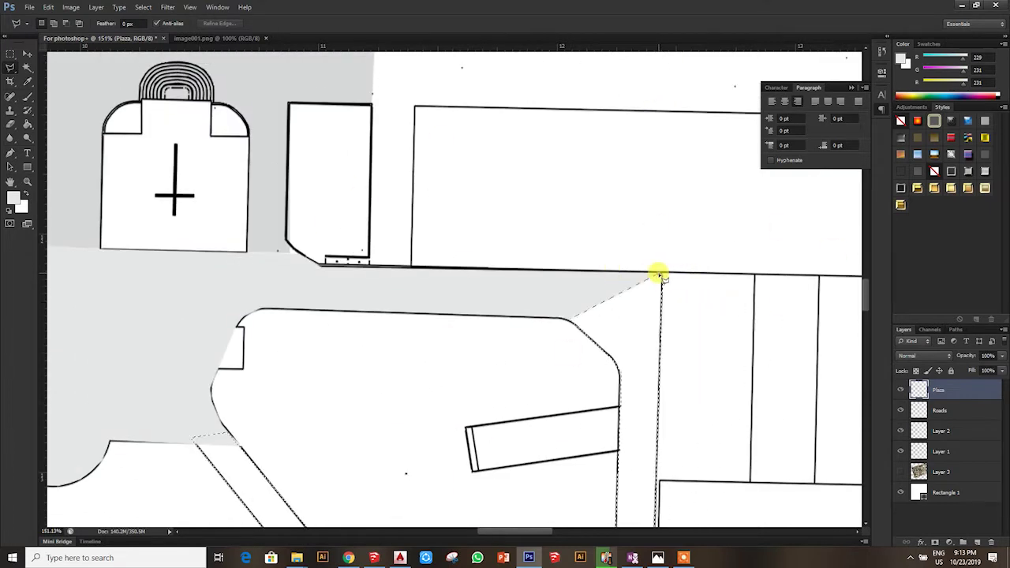
Fill the traced area with light grey and zoom out to the whole plan
{"action": "key", "text": "ctrl+minus"}
{"action": "left_click", "coordinate": [23, 125]}
{"action": "left_click", "coordinate": [361, 399]}
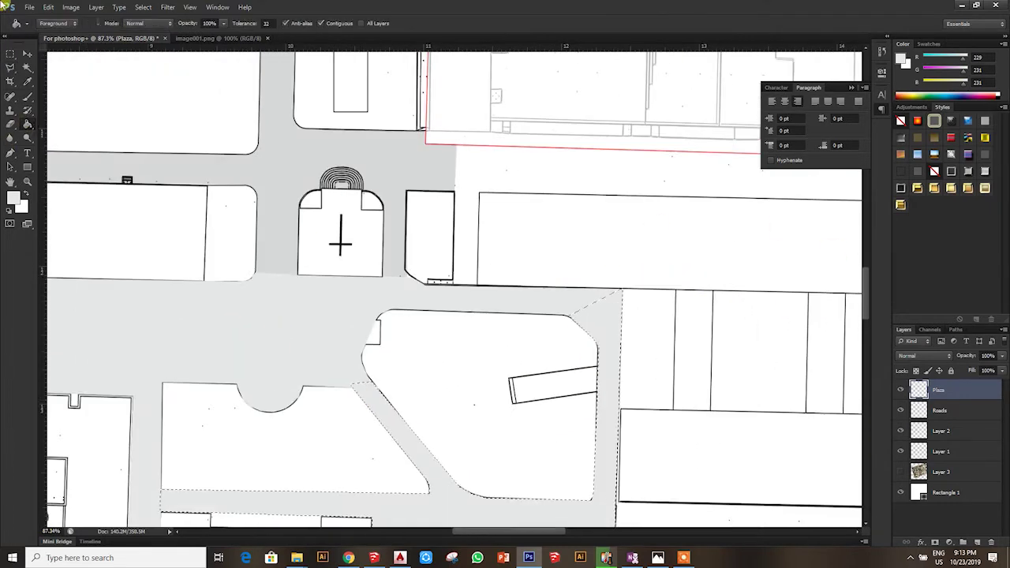
{"action": "left_click", "coordinate": [27, 67]}
{"action": "left_click_drag", "start_coordinate": [371, 394], "coordinate": [103, 189]}
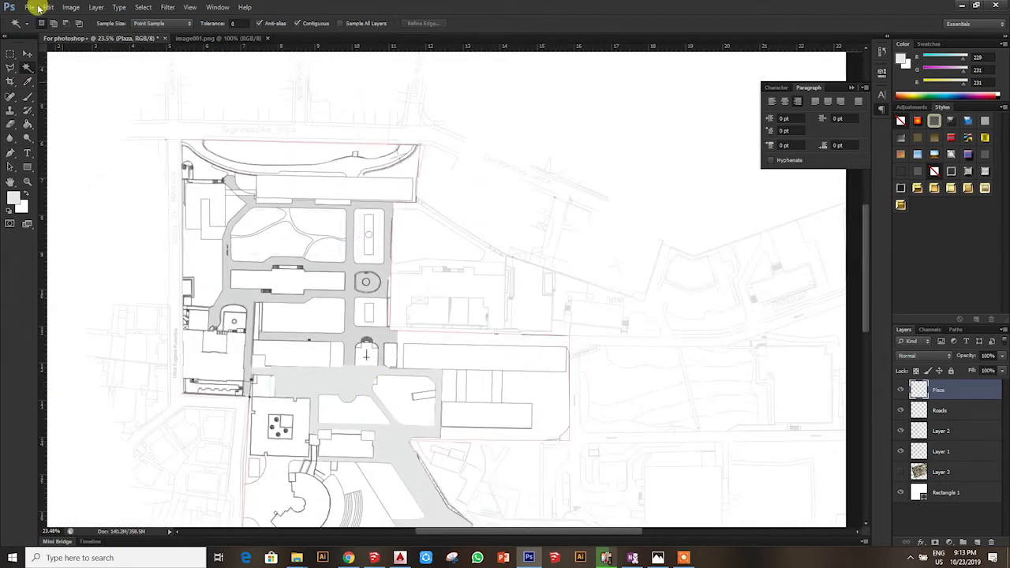
{"action": "left_click", "coordinate": [10, 67]}
Outline the area beside the asphalt path along the building edge with the Polygonal Lasso
{"action": "scroll", "coordinate": [339, 253], "scroll_direction": "down", "scroll_amount": 3}
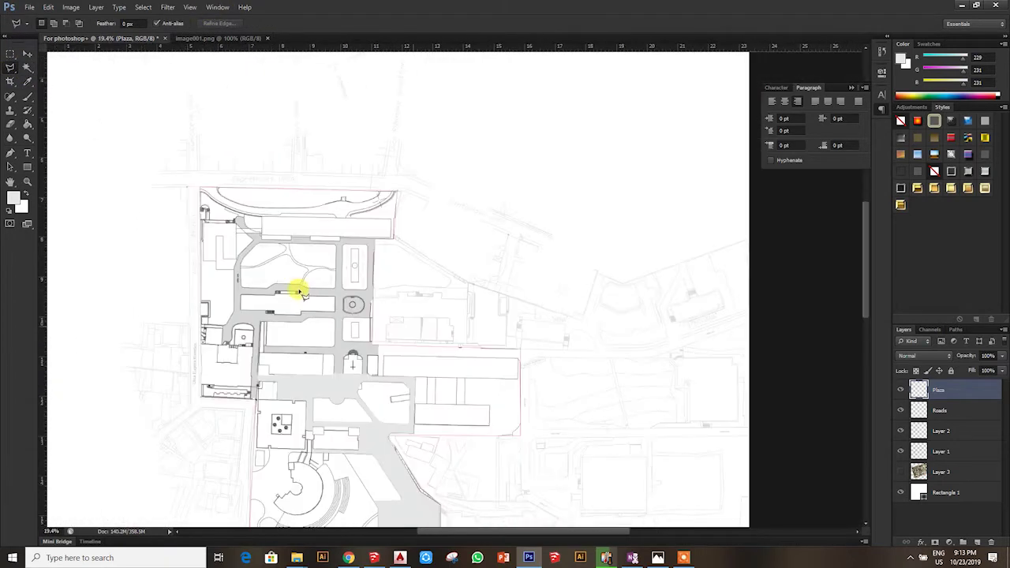
{"action": "scroll", "coordinate": [309, 198], "scroll_direction": "up", "scroll_amount": 2}
{"action": "scroll", "coordinate": [309, 198], "scroll_direction": "up", "scroll_amount": 2}
{"action": "scroll", "coordinate": [308, 198], "scroll_direction": "down", "scroll_amount": 2}
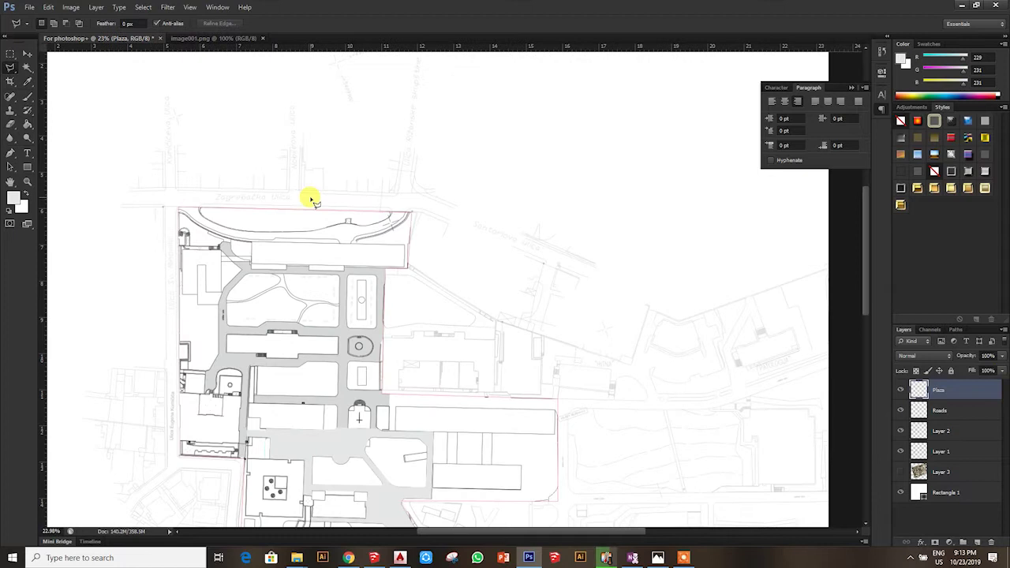
{"action": "scroll", "coordinate": [201, 339], "scroll_direction": "up", "scroll_amount": 2}
{"action": "scroll", "coordinate": [201, 339], "scroll_direction": "up", "scroll_amount": 2}
{"action": "scroll", "coordinate": [197, 201], "scroll_direction": "up", "scroll_amount": 2}
{"action": "scroll", "coordinate": [199, 199], "scroll_direction": "up", "scroll_amount": 2}
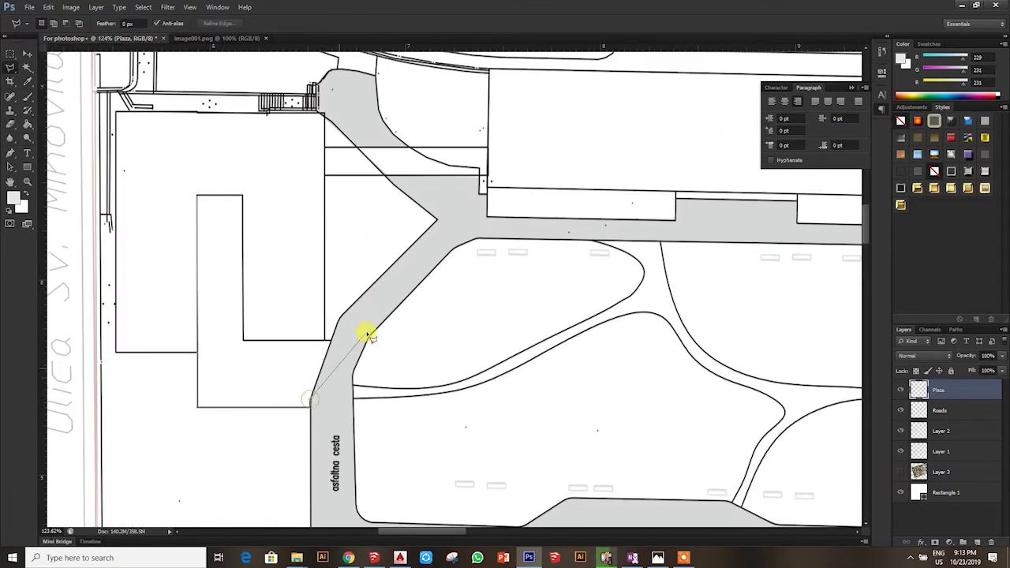
{"action": "left_click", "coordinate": [333, 339]}
{"action": "left_click", "coordinate": [242, 340]}
{"action": "left_click", "coordinate": [243, 196]}
{"action": "left_click", "coordinate": [197, 196]}
{"action": "left_click", "coordinate": [197, 340]}
Close a selection outline around the building corners near the curved road
{"action": "scroll", "coordinate": [202, 270], "scroll_direction": "down", "scroll_amount": 3}
{"action": "scroll", "coordinate": [236, 157], "scroll_direction": "up", "scroll_amount": 3}
{"action": "scroll", "coordinate": [235, 146], "scroll_direction": "up", "scroll_amount": 2}
{"action": "left_click", "coordinate": [234, 146]}
{"action": "left_click", "coordinate": [224, 162]}
{"action": "left_click", "coordinate": [361, 214]}
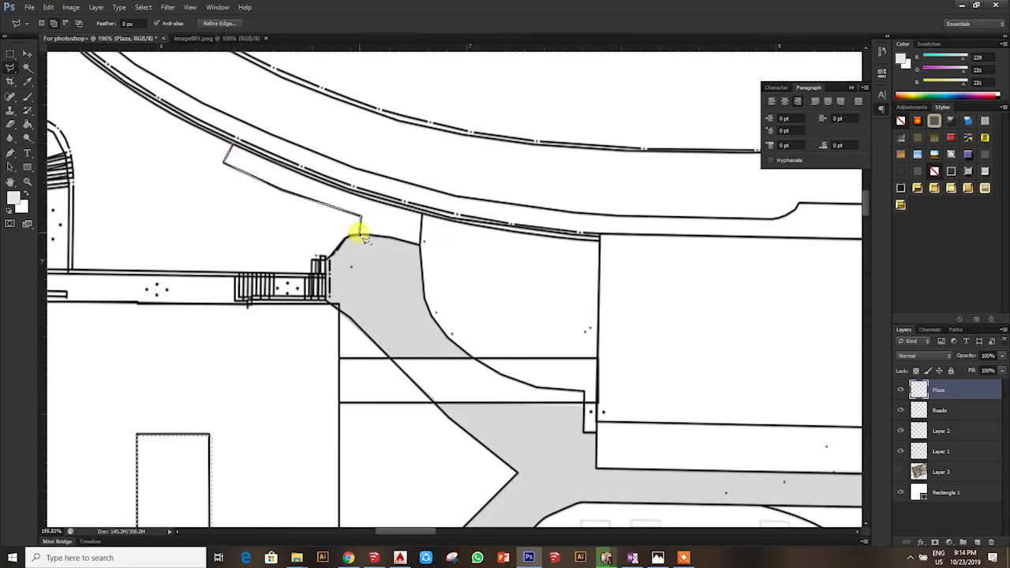
{"action": "left_click", "coordinate": [421, 242]}
{"action": "left_click", "coordinate": [422, 215]}
{"action": "left_click", "coordinate": [364, 199]}
{"action": "left_click", "coordinate": [225, 147]}
Select the stair tower and its rounded channel with a closed polygonal outline
{"action": "scroll", "coordinate": [276, 271], "scroll_direction": "down", "scroll_amount": 3}
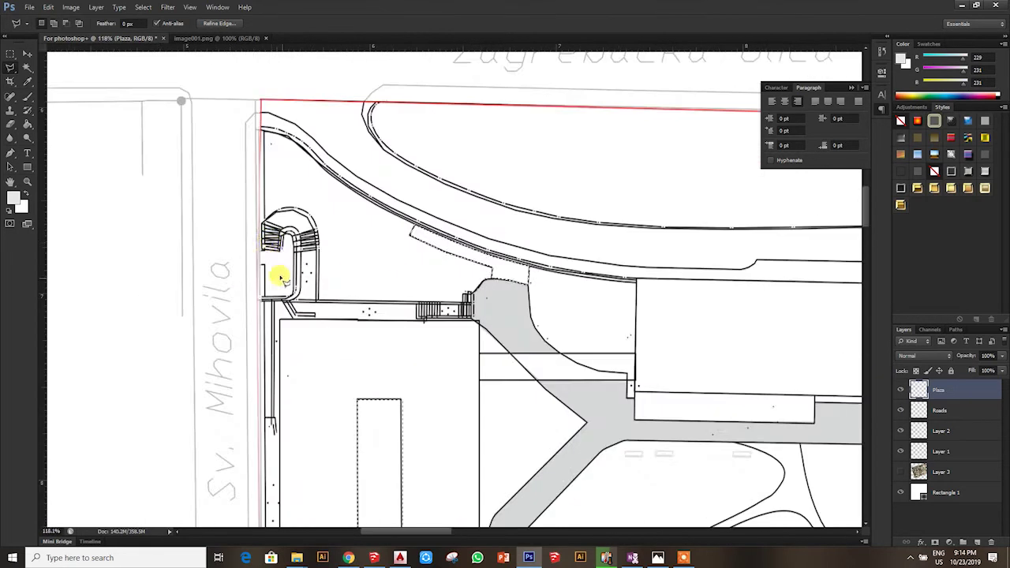
{"action": "scroll", "coordinate": [261, 244], "scroll_direction": "up", "scroll_amount": 4}
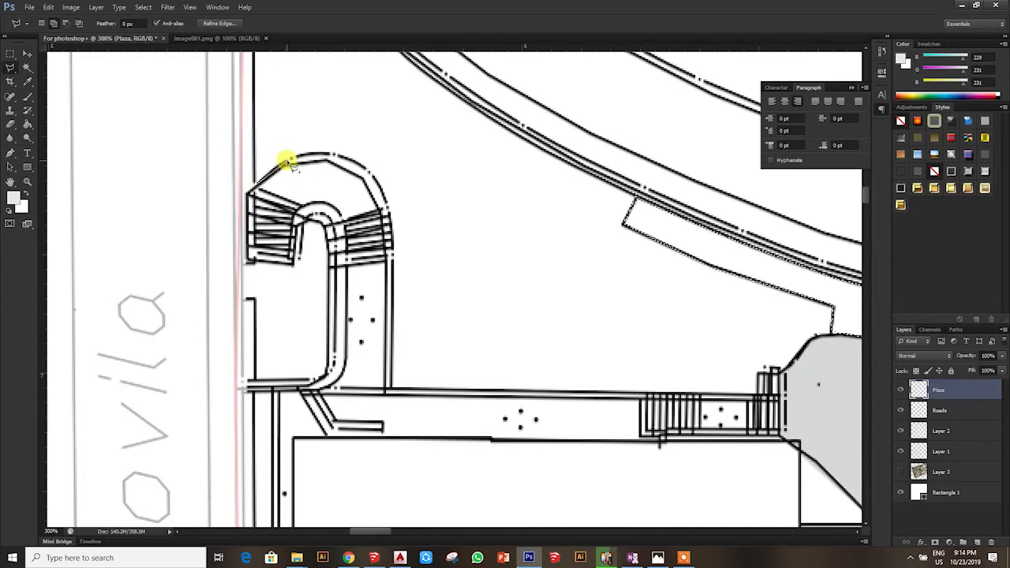
{"action": "left_click", "coordinate": [332, 155]}
{"action": "left_click", "coordinate": [387, 199]}
{"action": "left_click", "coordinate": [393, 385]}
{"action": "left_click", "coordinate": [328, 377]}
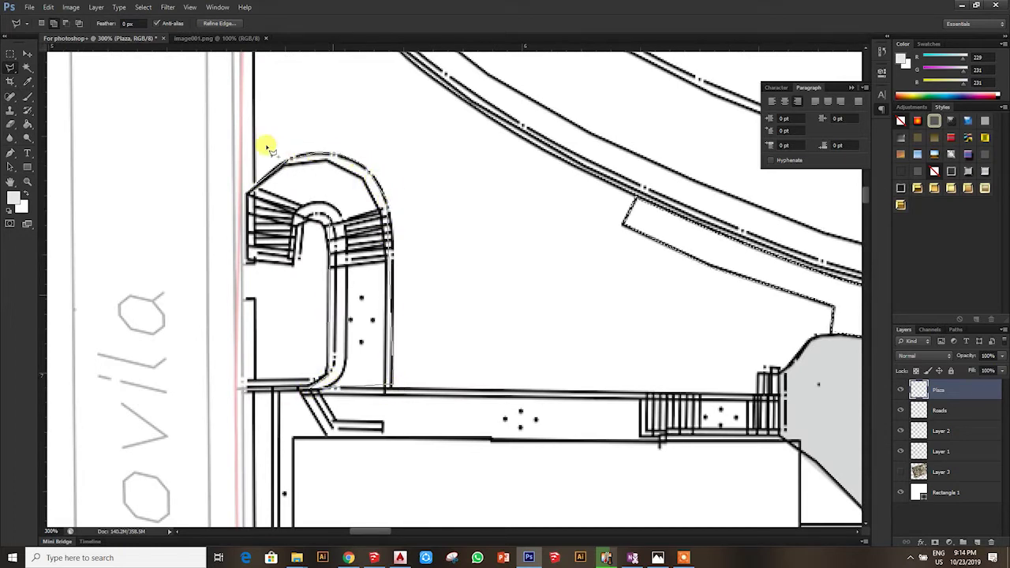
{"action": "left_click", "coordinate": [313, 220]}
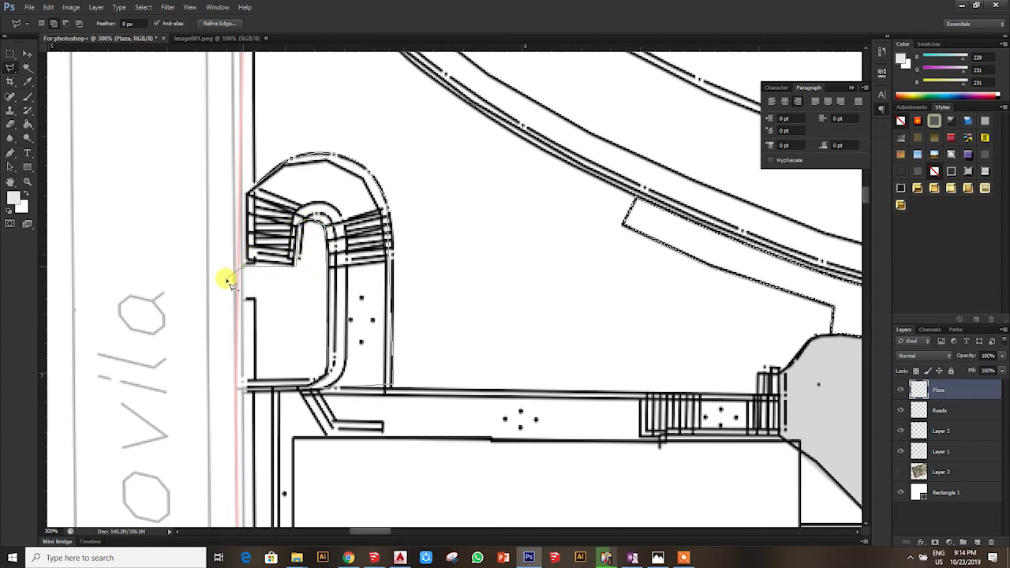
{"action": "left_click", "coordinate": [248, 197]}
{"action": "scroll", "coordinate": [177, 210], "scroll_direction": "down", "scroll_amount": 5}
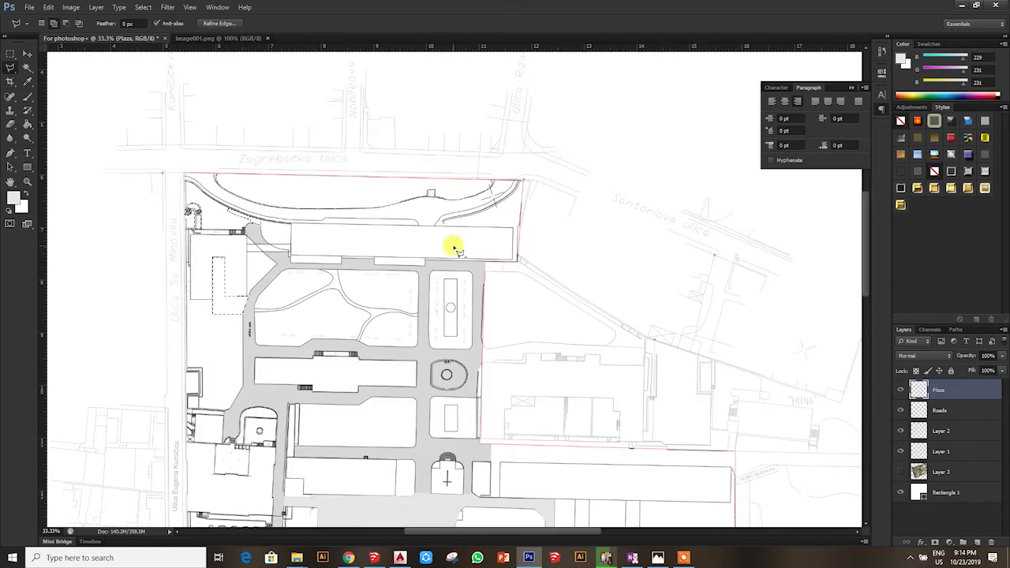
Outline the dotted block from its bottom edge to its rounded top-left corner
{"action": "scroll", "coordinate": [497, 342], "scroll_direction": "up", "scroll_amount": 2}
{"action": "scroll", "coordinate": [219, 262], "scroll_direction": "up", "scroll_amount": 1}
{"action": "scroll", "coordinate": [190, 175], "scroll_direction": "up", "scroll_amount": 2}
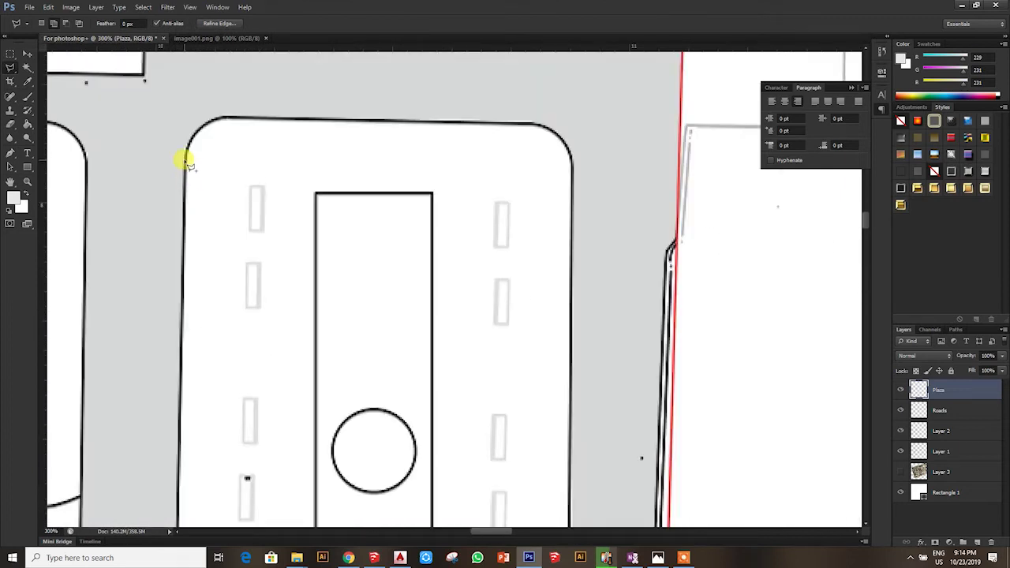
{"action": "scroll", "coordinate": [193, 237], "scroll_direction": "down", "scroll_amount": 5}
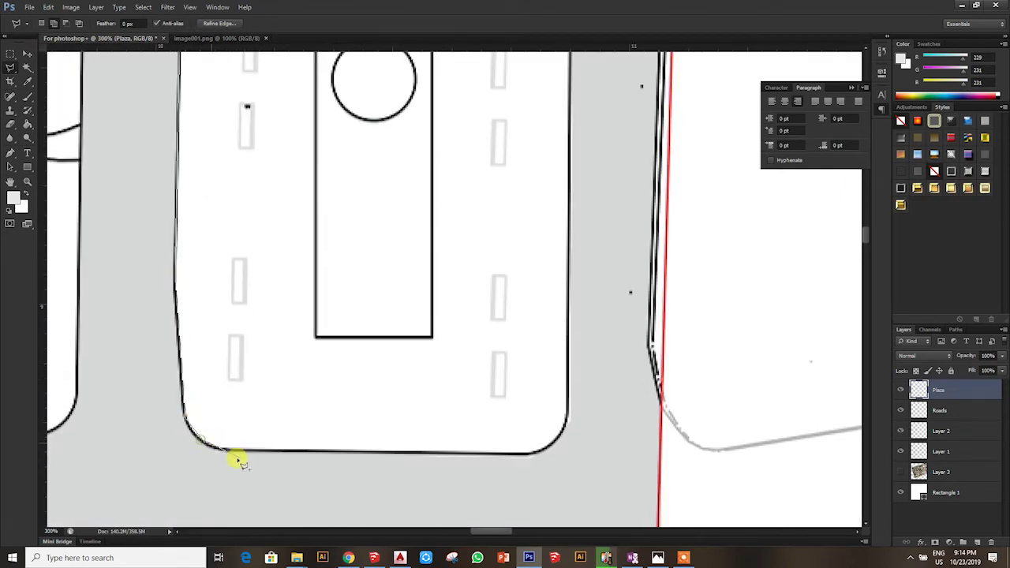
{"action": "left_click", "coordinate": [543, 454]}
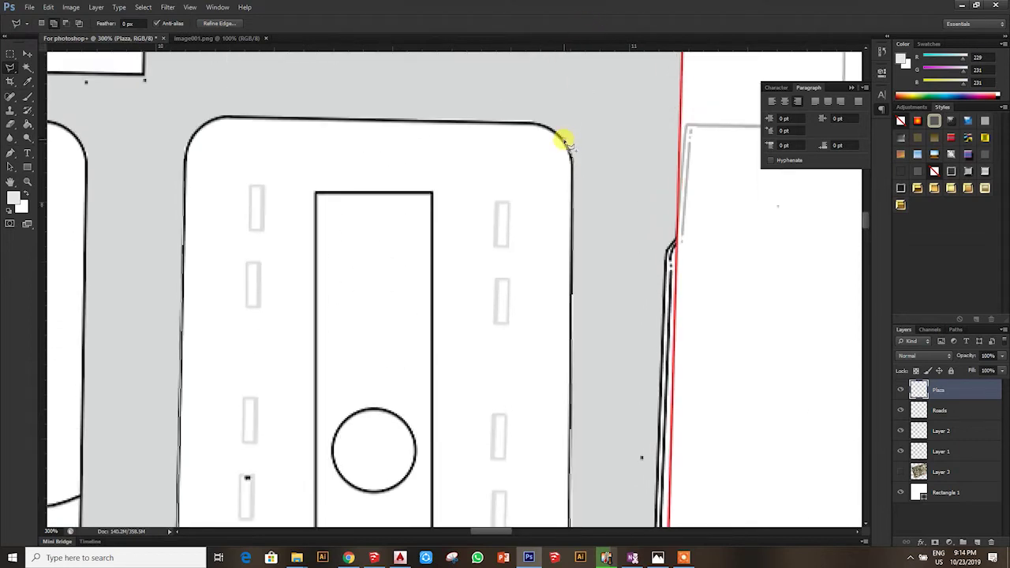
{"action": "left_click", "coordinate": [546, 129]}
{"action": "left_click", "coordinate": [218, 117]}
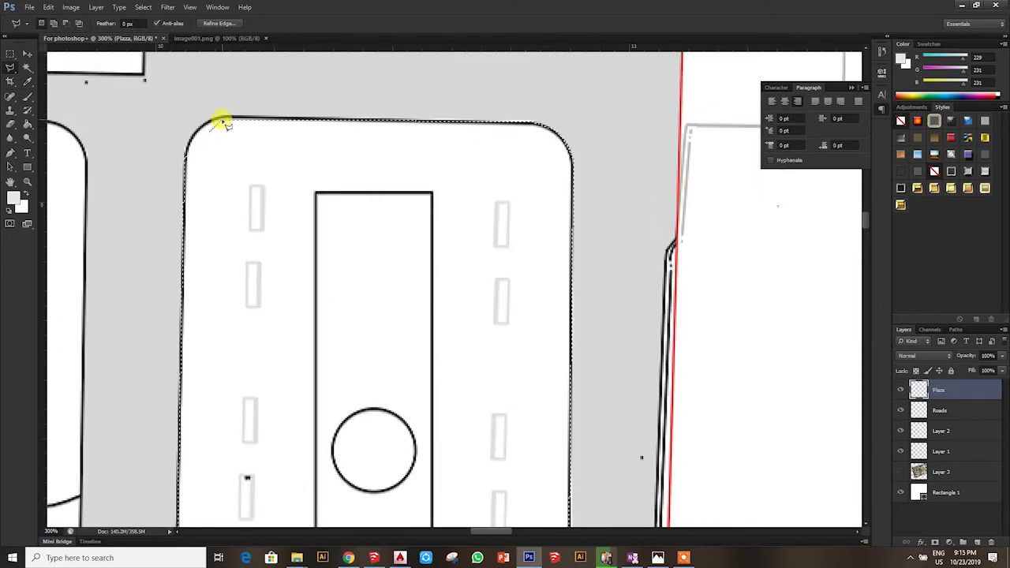
{"action": "scroll", "coordinate": [219, 115], "scroll_direction": "up", "scroll_amount": 2}
{"action": "scroll", "coordinate": [219, 114], "scroll_direction": "up", "scroll_amount": 1}
{"action": "left_click_drag", "start_coordinate": [188, 134], "coordinate": [250, 135]}
Trace the arc beside the amphitheatre toward the diagonal line
{"action": "scroll", "coordinate": [240, 150], "scroll_direction": "down", "scroll_amount": 5}
{"action": "scroll", "coordinate": [101, 288], "scroll_direction": "down", "scroll_amount": 5}
{"action": "scroll", "coordinate": [187, 319], "scroll_direction": "up", "scroll_amount": 3}
{"action": "scroll", "coordinate": [187, 319], "scroll_direction": "down", "scroll_amount": 1}
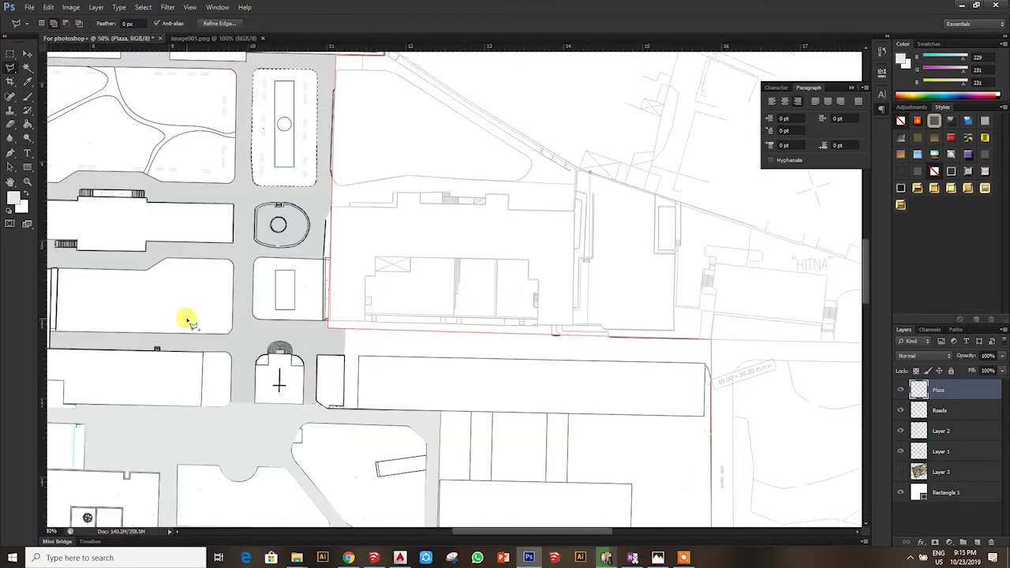
{"action": "scroll", "coordinate": [187, 319], "scroll_direction": "down", "scroll_amount": 1}
{"action": "scroll", "coordinate": [255, 327], "scroll_direction": "down", "scroll_amount": 2}
{"action": "scroll", "coordinate": [255, 327], "scroll_direction": "up", "scroll_amount": 1}
{"action": "scroll", "coordinate": [256, 330], "scroll_direction": "down", "scroll_amount": 1}
{"action": "scroll", "coordinate": [229, 385], "scroll_direction": "up", "scroll_amount": 3}
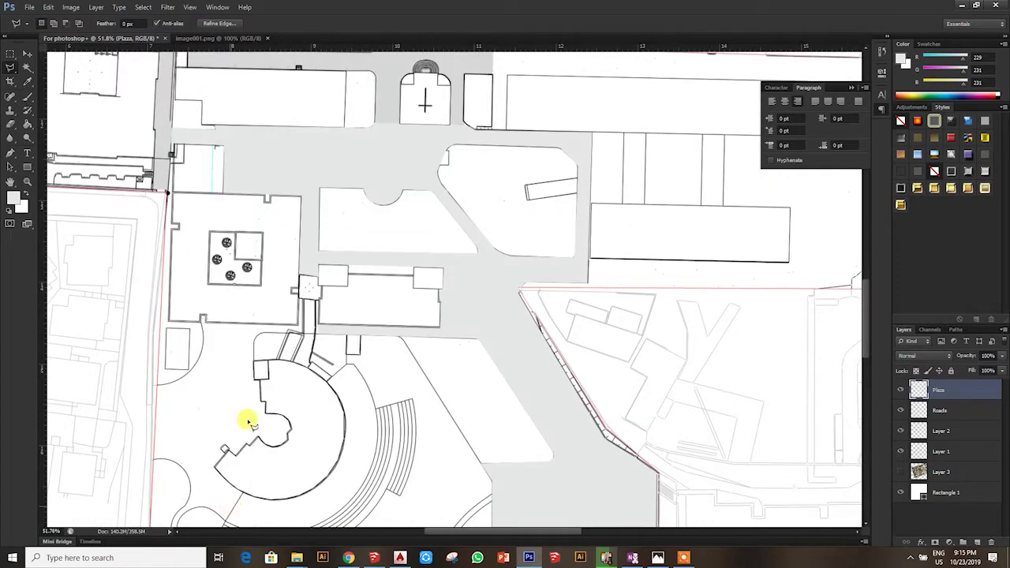
{"action": "scroll", "coordinate": [205, 457], "scroll_direction": "down", "scroll_amount": 1}
{"action": "scroll", "coordinate": [180, 411], "scroll_direction": "up", "scroll_amount": 2}
{"action": "scroll", "coordinate": [246, 217], "scroll_direction": "up", "scroll_amount": 1}
{"action": "mouse_move", "coordinate": [255, 240]}
{"action": "left_mouse_down"}
{"action": "mouse_move", "coordinate": [255, 326]}
{"action": "mouse_move", "coordinate": [221, 409]}
{"action": "left_mouse_up"}
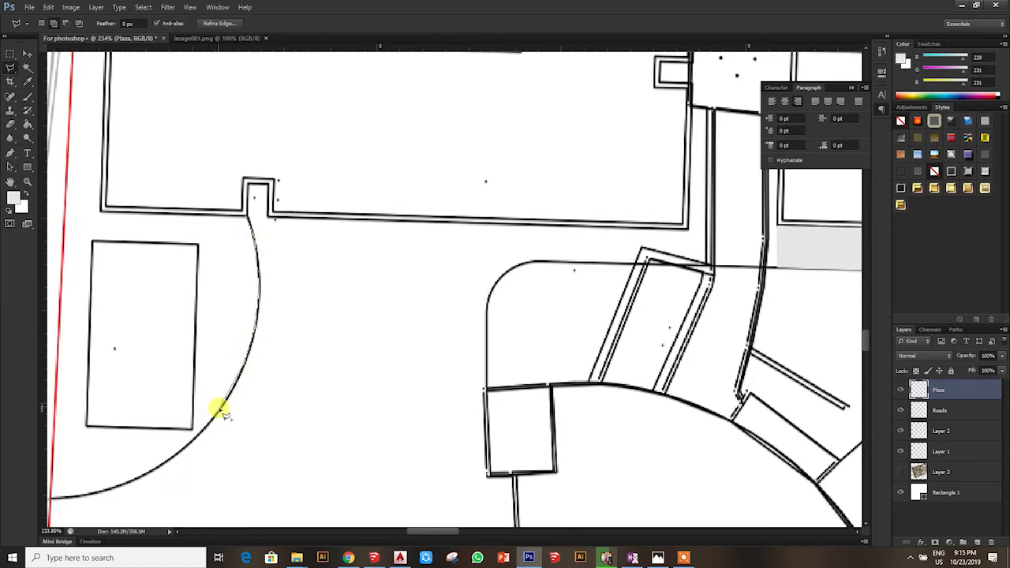
{"action": "scroll", "coordinate": [118, 365], "scroll_direction": "down", "scroll_amount": 2}
{"action": "mouse_move", "coordinate": [229, 402]}
{"action": "left_mouse_down"}
{"action": "mouse_move", "coordinate": [119, 364]}
{"action": "mouse_move", "coordinate": [198, 326]}
{"action": "mouse_move", "coordinate": [237, 269]}
{"action": "left_mouse_up"}
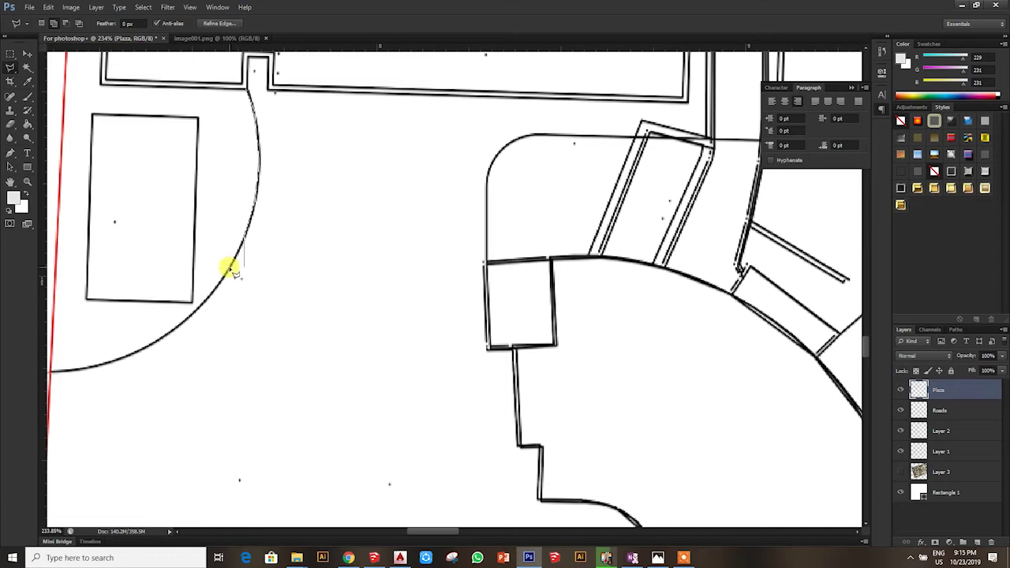
{"action": "scroll", "coordinate": [162, 341], "scroll_direction": "left", "scroll_amount": 3}
{"action": "mouse_move", "coordinate": [210, 354]}
{"action": "left_mouse_down"}
{"action": "mouse_move", "coordinate": [169, 523]}
{"action": "mouse_move", "coordinate": [168, 400]}
{"action": "mouse_move", "coordinate": [246, 405]}
{"action": "mouse_move", "coordinate": [312, 439]}
{"action": "mouse_move", "coordinate": [334, 322]}
{"action": "mouse_move", "coordinate": [360, 468]}
{"action": "mouse_move", "coordinate": [316, 322]}
{"action": "mouse_move", "coordinate": [345, 211]}
{"action": "mouse_move", "coordinate": [336, 250]}
{"action": "left_mouse_up"}
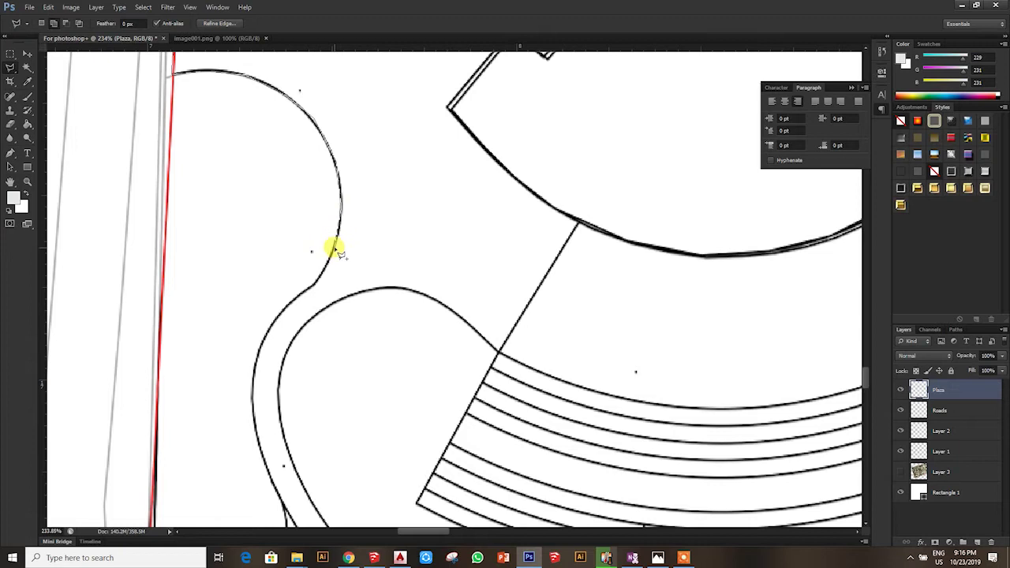
{"action": "mouse_move", "coordinate": [360, 293]}
{"action": "left_mouse_down"}
{"action": "mouse_move", "coordinate": [401, 286]}
{"action": "mouse_move", "coordinate": [518, 361]}
{"action": "mouse_move", "coordinate": [467, 325]}
{"action": "mouse_move", "coordinate": [515, 321]}
{"action": "mouse_move", "coordinate": [580, 224]}
{"action": "mouse_move", "coordinate": [487, 268]}
{"action": "left_mouse_up"}
Continue the plaza outline along the curve on the right side
{"action": "scroll", "coordinate": [487, 268], "scroll_direction": "up", "scroll_amount": 3}
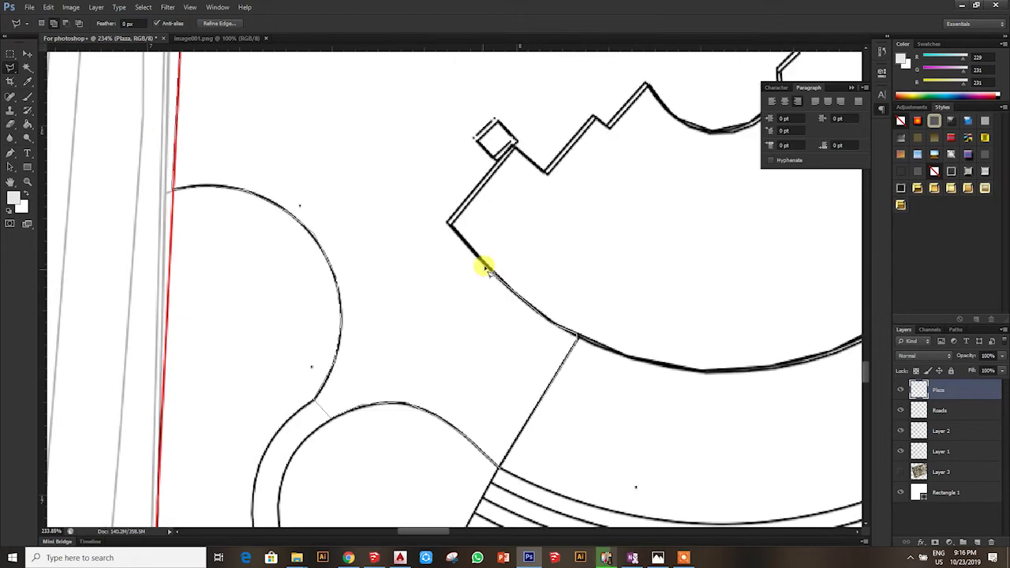
{"action": "scroll", "coordinate": [491, 128], "scroll_direction": "up", "scroll_amount": 4}
{"action": "scroll", "coordinate": [505, 102], "scroll_direction": "up", "scroll_amount": 2}
{"action": "left_click_drag", "start_coordinate": [541, 405], "coordinate": [645, 314]}
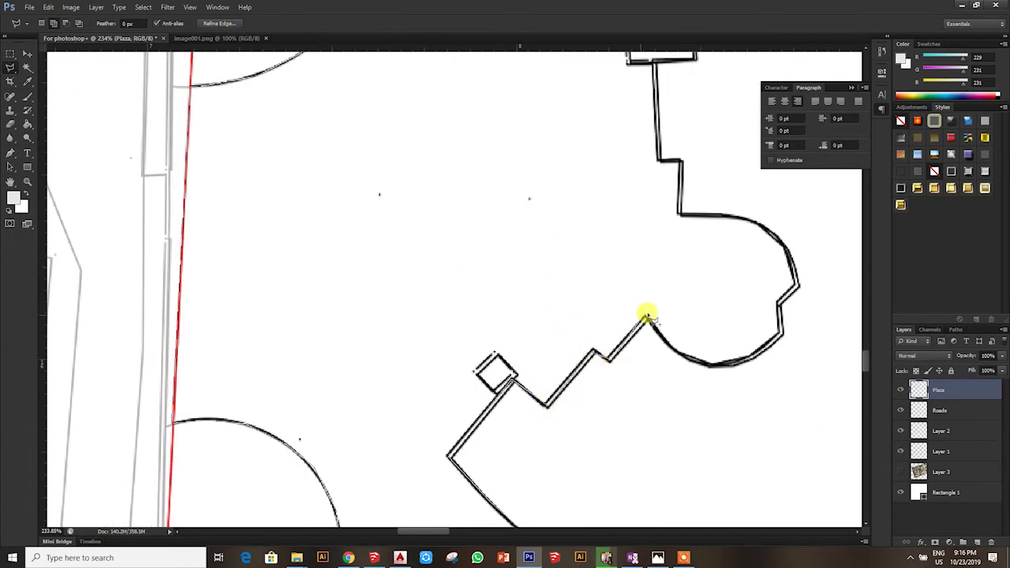
{"action": "left_click_drag", "start_coordinate": [669, 281], "coordinate": [676, 213]}
{"action": "scroll", "coordinate": [676, 214], "scroll_direction": "up", "scroll_amount": 3}
{"action": "left_click_drag", "start_coordinate": [694, 331], "coordinate": [651, 200]}
{"action": "scroll", "coordinate": [651, 200], "scroll_direction": "up", "scroll_amount": 5}
{"action": "mouse_move", "coordinate": [642, 337]}
{"action": "left_mouse_down"}
{"action": "mouse_move", "coordinate": [624, 412]}
{"action": "mouse_move", "coordinate": [623, 240]}
{"action": "left_mouse_up"}
Anchor the plaza outline at the rounded corner, road edge, corridor junction and square corners
{"action": "left_click", "coordinate": [672, 202]}
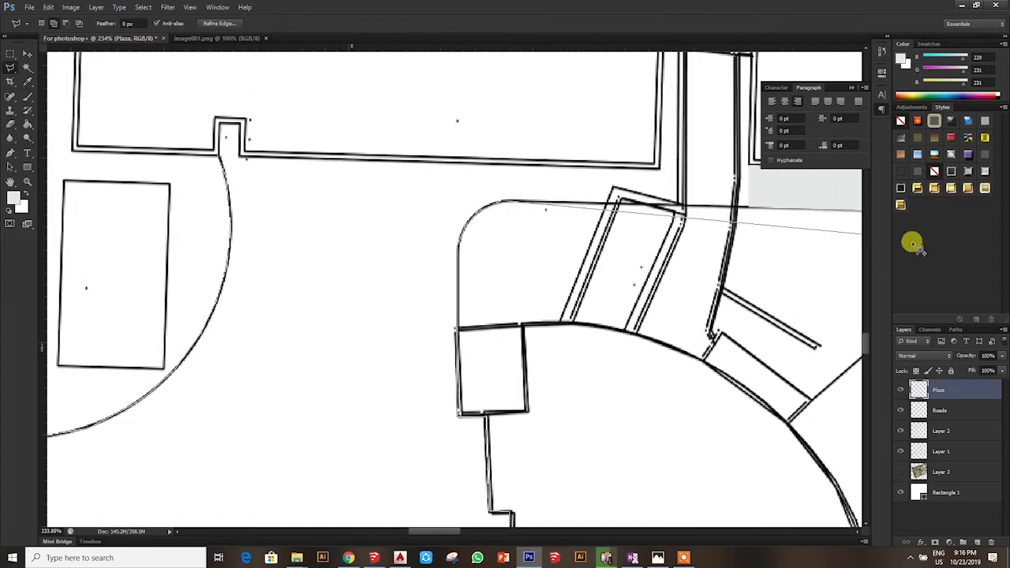
{"action": "scroll", "coordinate": [580, 203], "scroll_direction": "up", "scroll_amount": 2}
{"action": "left_click", "coordinate": [611, 306]}
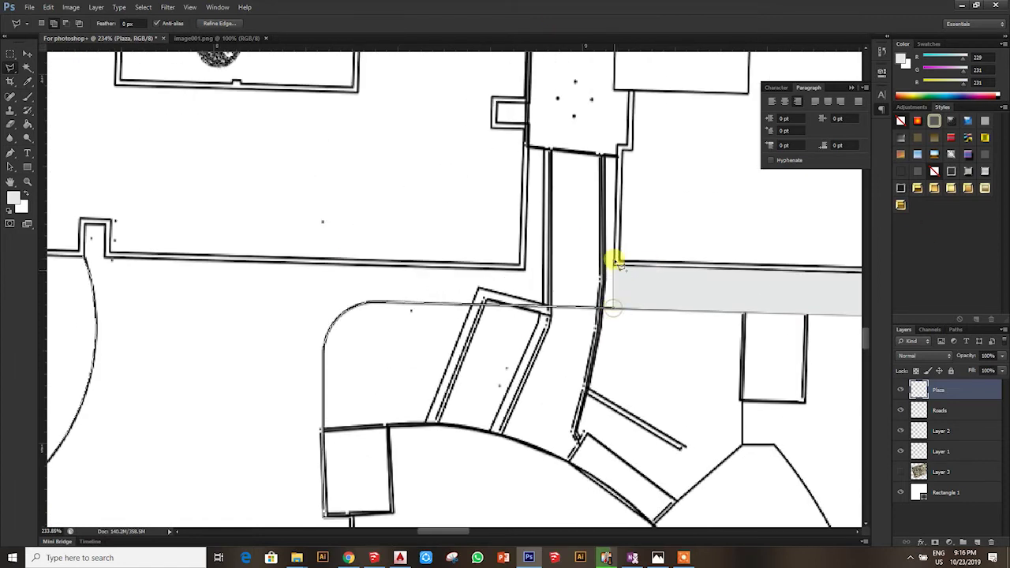
{"action": "scroll", "coordinate": [605, 218], "scroll_direction": "up", "scroll_amount": 4}
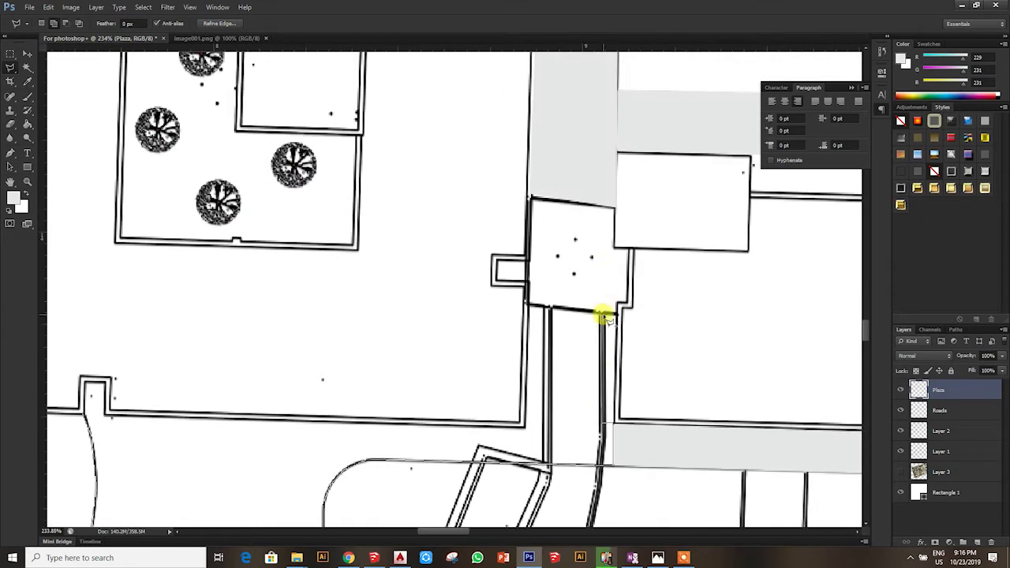
{"action": "left_click", "coordinate": [631, 307]}
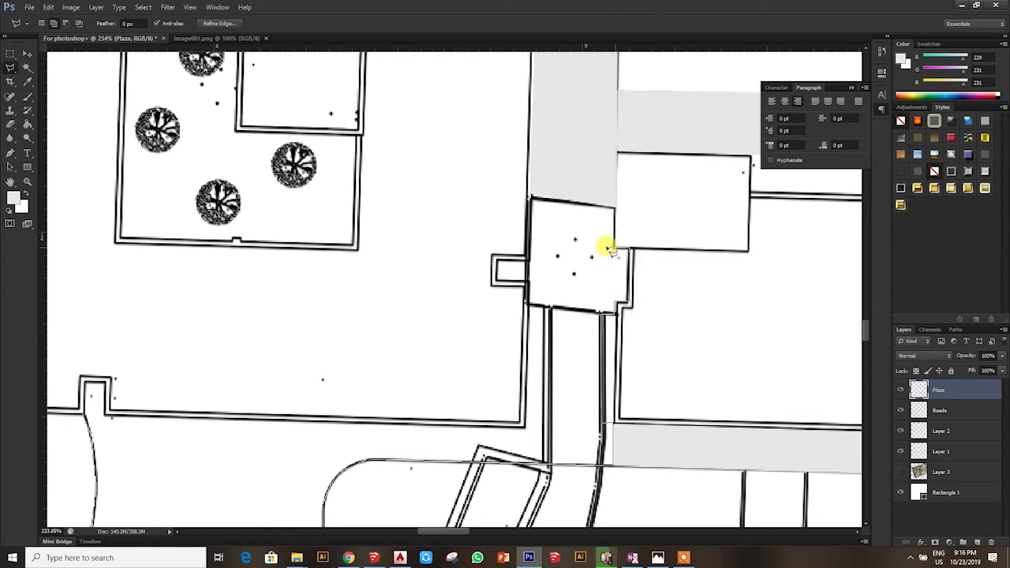
{"action": "left_click", "coordinate": [529, 194]}
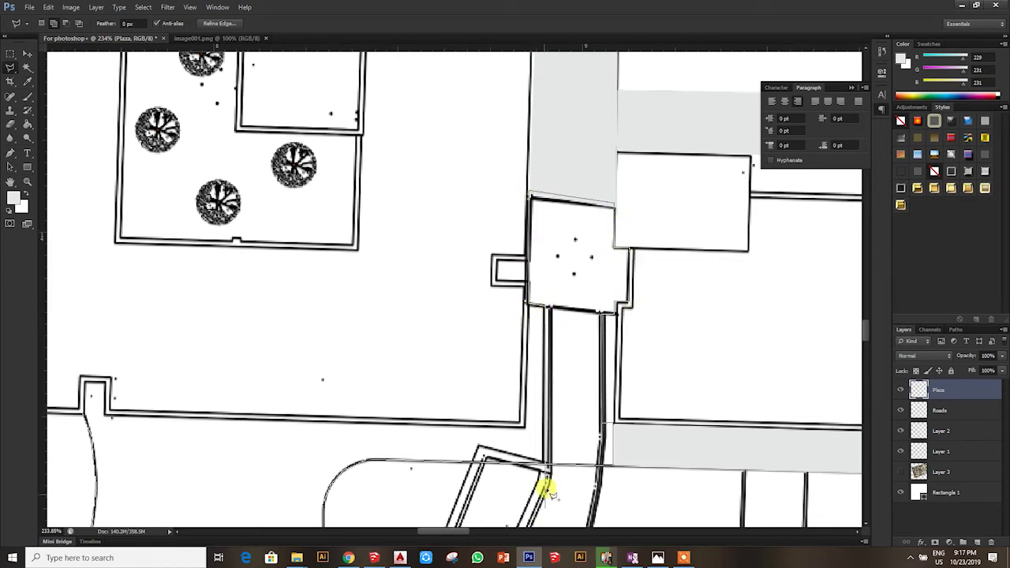
{"action": "left_click", "coordinate": [543, 423]}
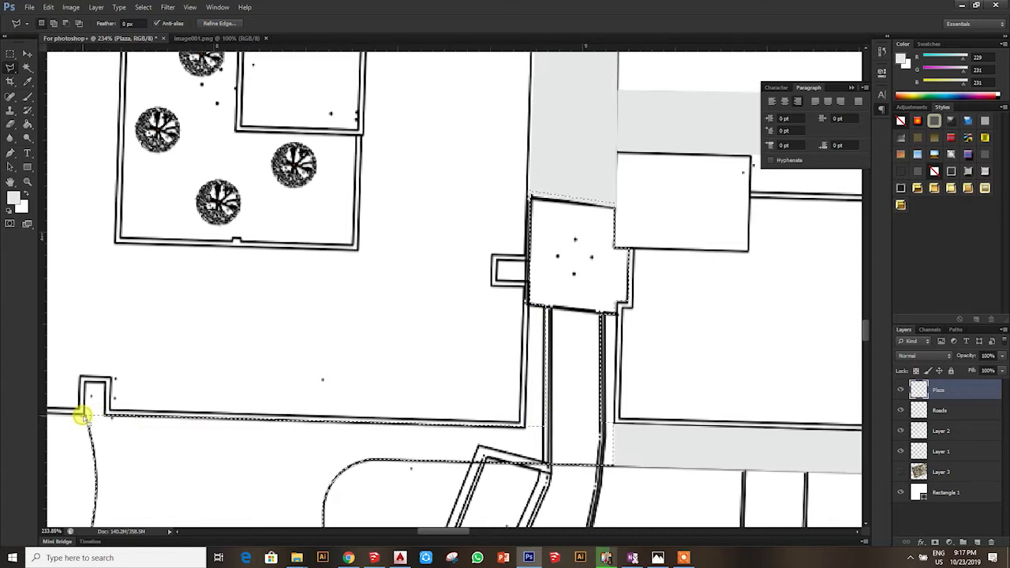
Fill the outlined plaza areas with light grey
{"action": "scroll", "coordinate": [84, 413], "scroll_direction": "down", "scroll_amount": 5}
{"action": "scroll", "coordinate": [387, 388], "scroll_direction": "down", "scroll_amount": 3}
{"action": "scroll", "coordinate": [315, 424], "scroll_direction": "down", "scroll_amount": 2}
{"action": "left_click", "coordinate": [24, 126]}
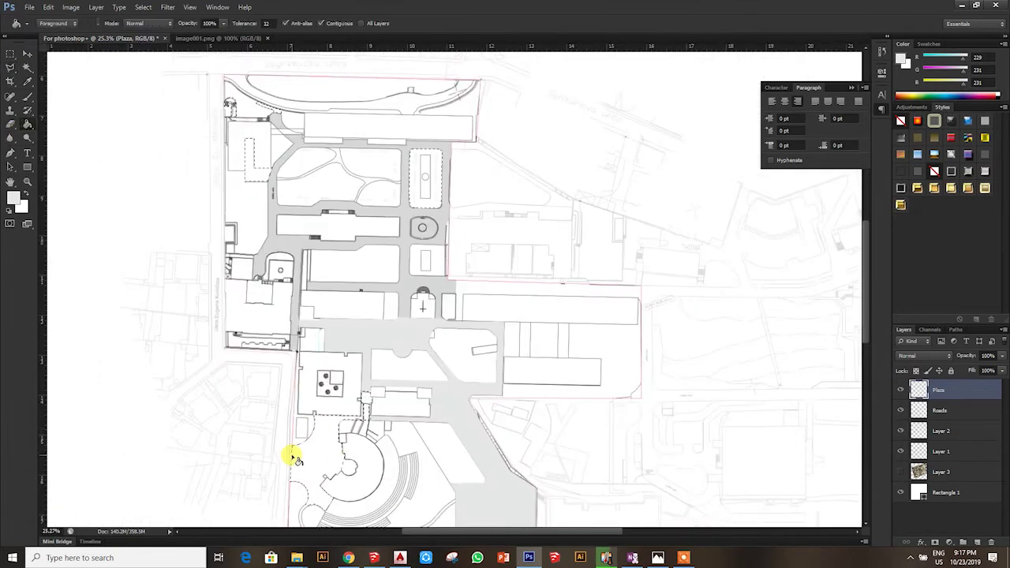
Fill the remaining plaza areas with grey and clear the selection
{"action": "left_click", "coordinate": [289, 453]}
{"action": "left_click", "coordinate": [27, 67]}
{"action": "key", "text": "ctrl+d"}
Add a new empty layer and rename it Amphi
{"action": "scroll", "coordinate": [123, 179], "scroll_direction": "down", "scroll_amount": 1}
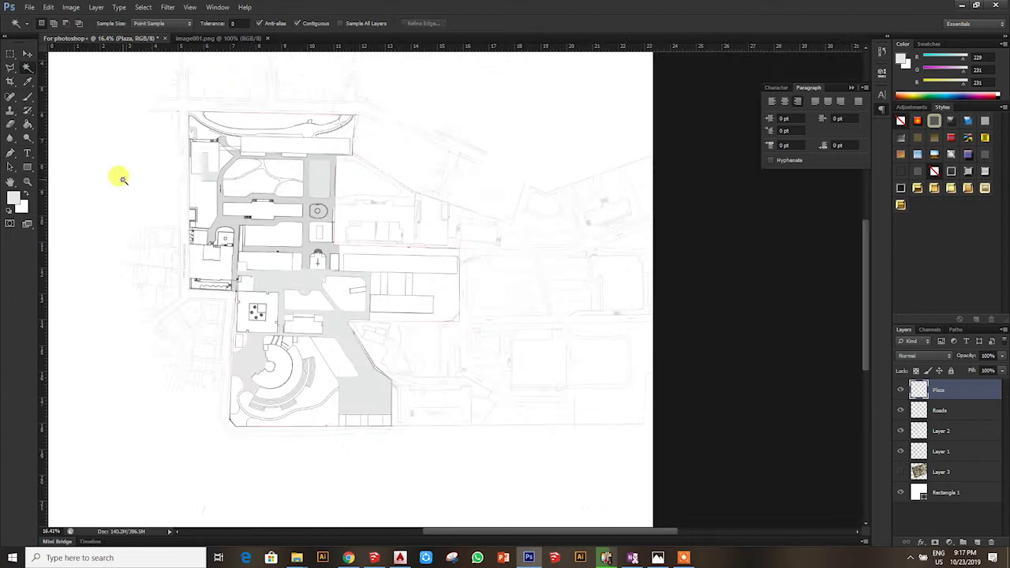
{"action": "scroll", "coordinate": [235, 394], "scroll_direction": "up", "scroll_amount": 4}
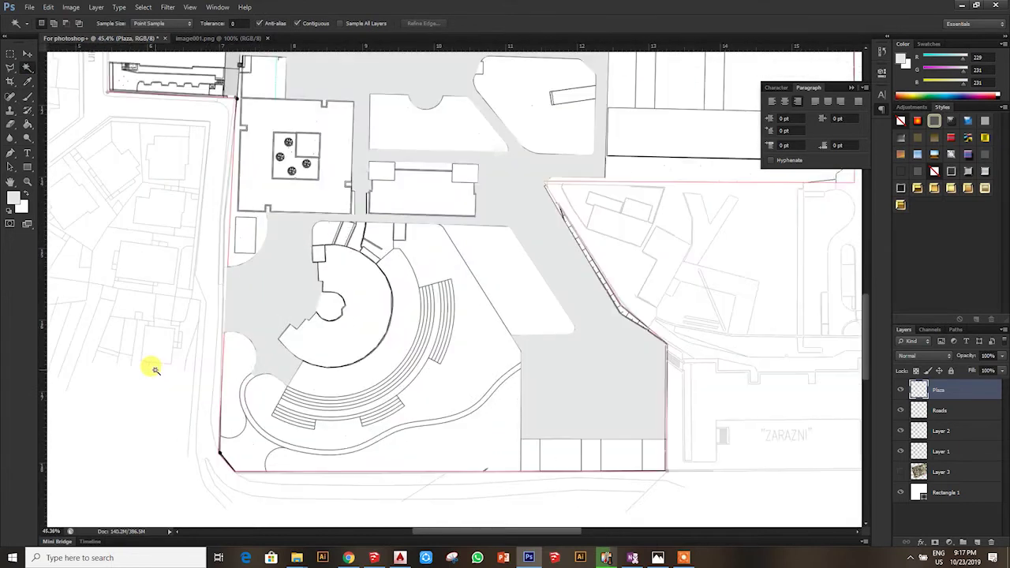
{"action": "left_click", "coordinate": [975, 542]}
{"action": "double_click", "coordinate": [939, 389]}
{"action": "type", "text": "Amphi"}
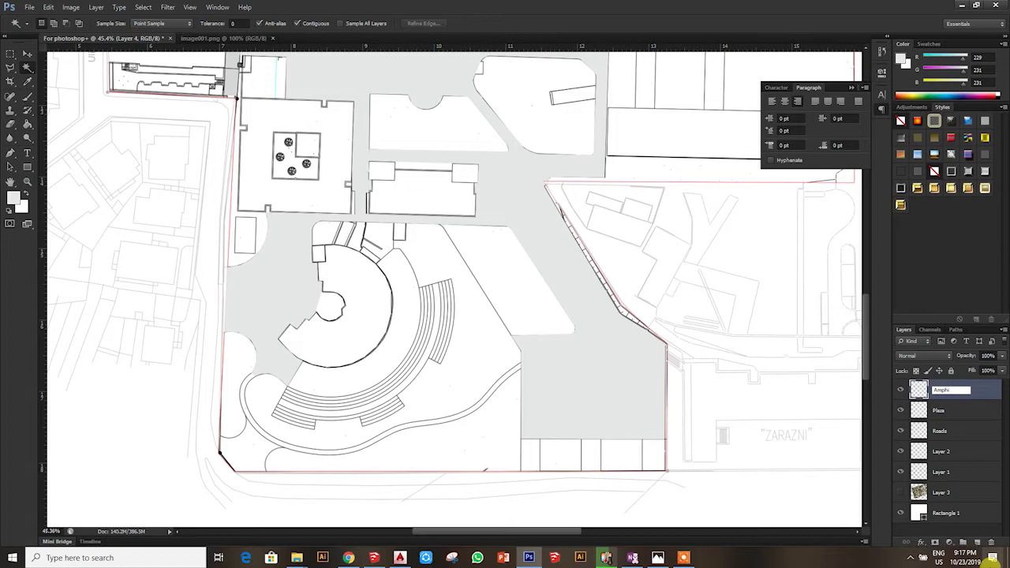
Outline the seating rows' corners and end edge with the Polygonal Lasso
{"action": "left_click", "coordinate": [11, 67]}
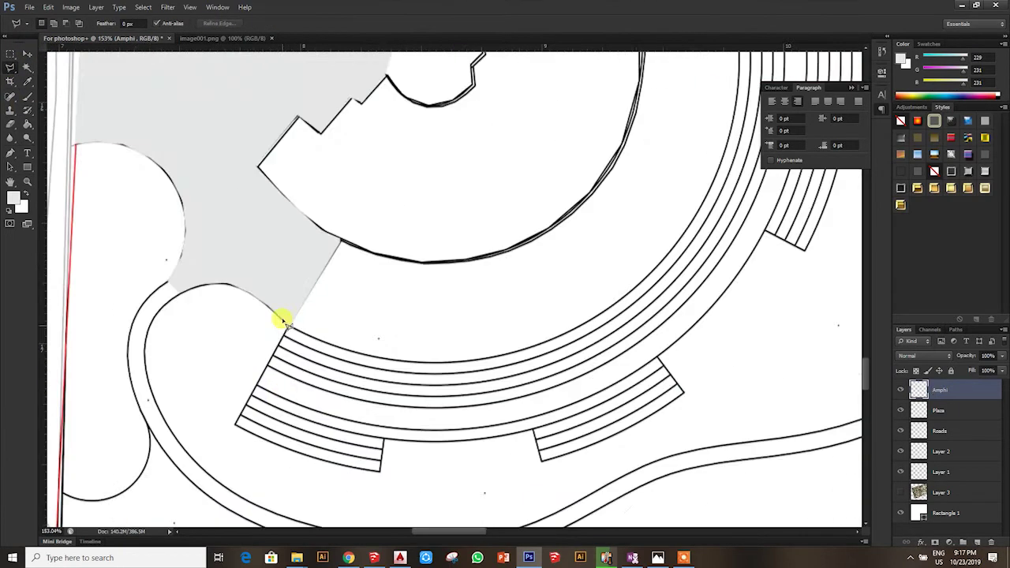
{"action": "scroll", "coordinate": [301, 396], "scroll_direction": "up", "scroll_amount": 5}
{"action": "scroll", "coordinate": [236, 378], "scroll_direction": "down", "scroll_amount": 3}
{"action": "left_click", "coordinate": [215, 385]}
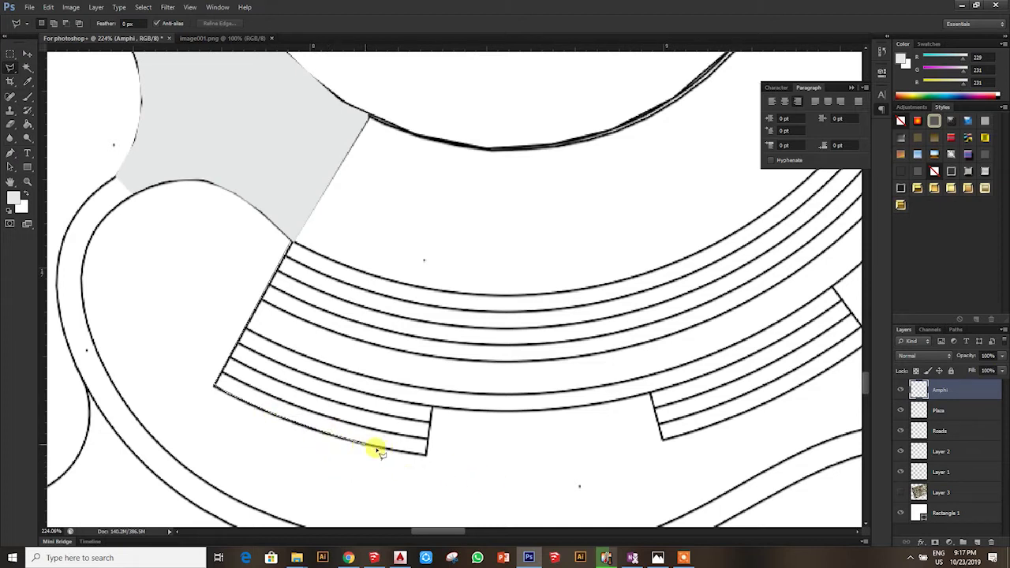
{"action": "scroll", "coordinate": [436, 413], "scroll_direction": "down", "scroll_amount": 5}
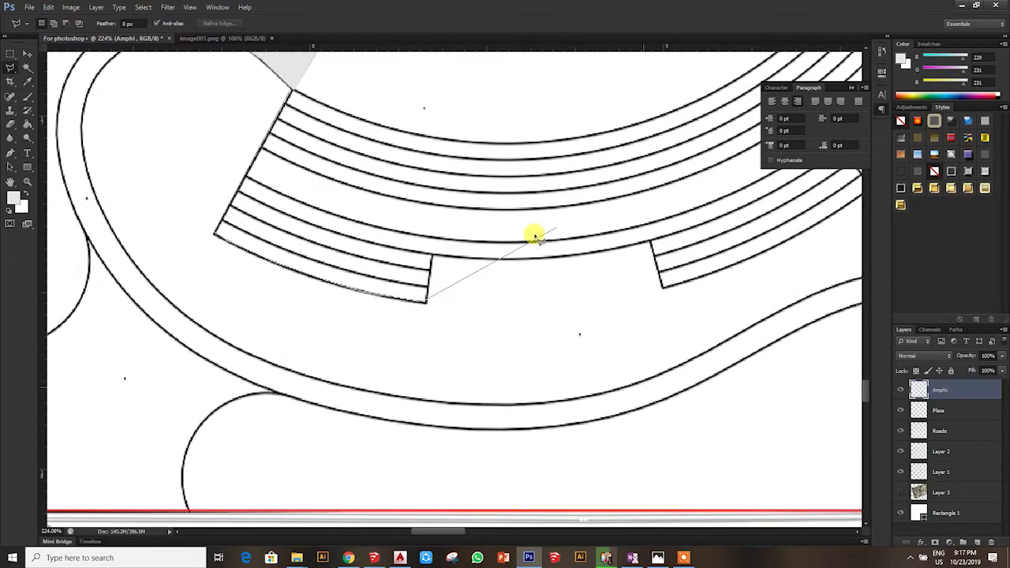
{"action": "left_click", "coordinate": [431, 258]}
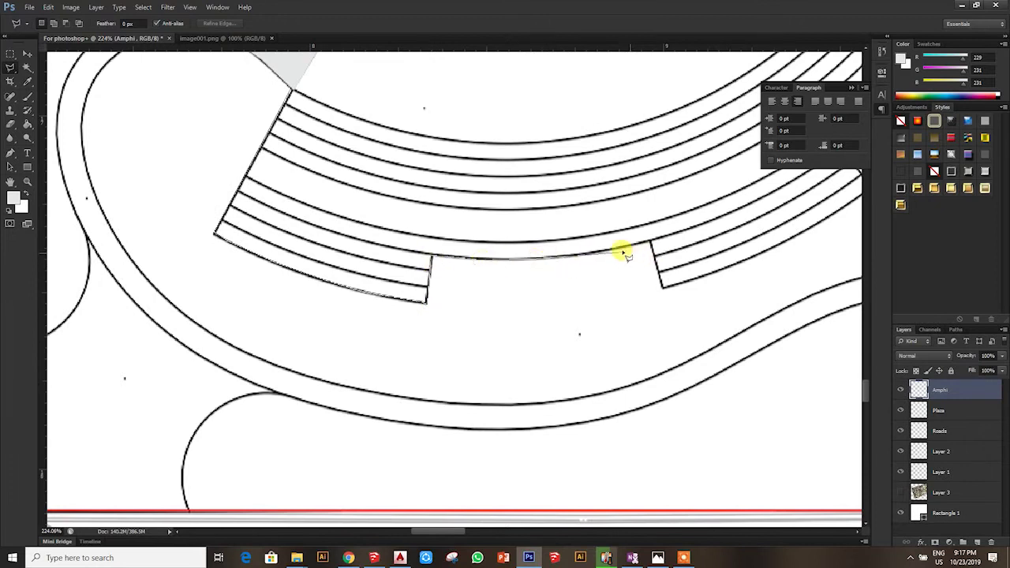
{"action": "left_click", "coordinate": [650, 241]}
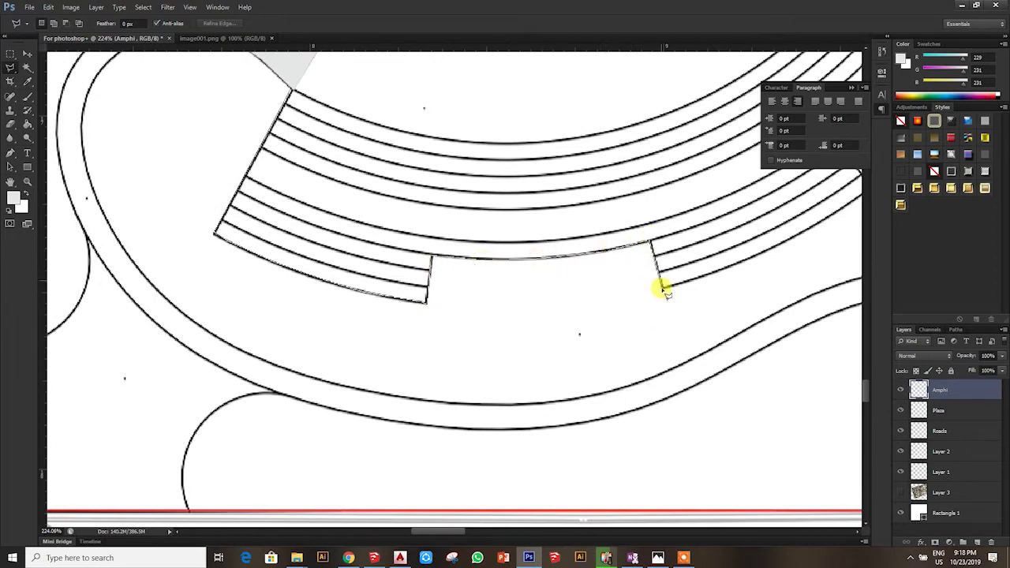
{"action": "left_click_drag", "start_coordinate": [664, 291], "coordinate": [310, 287]}
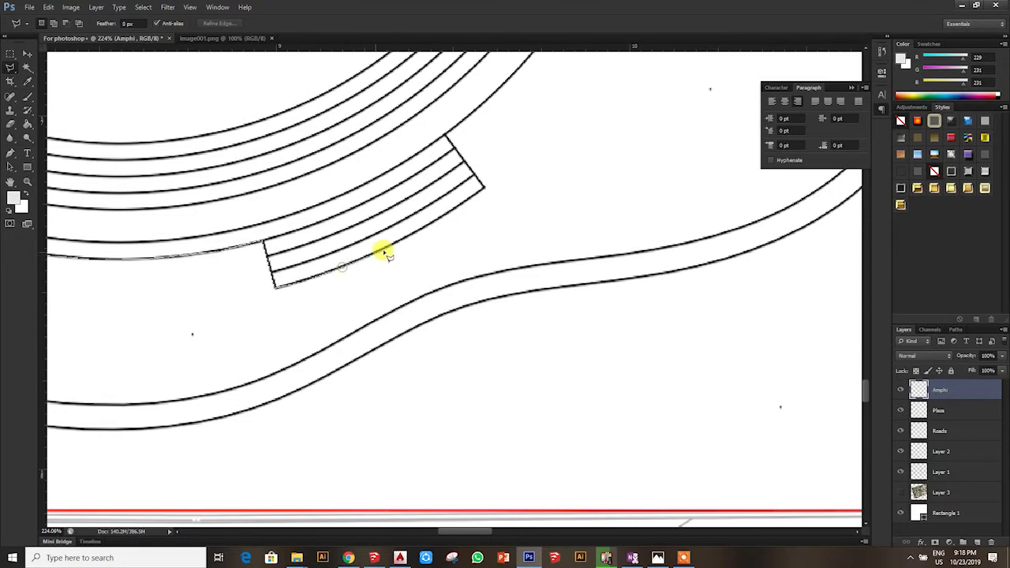
{"action": "left_click", "coordinate": [441, 217]}
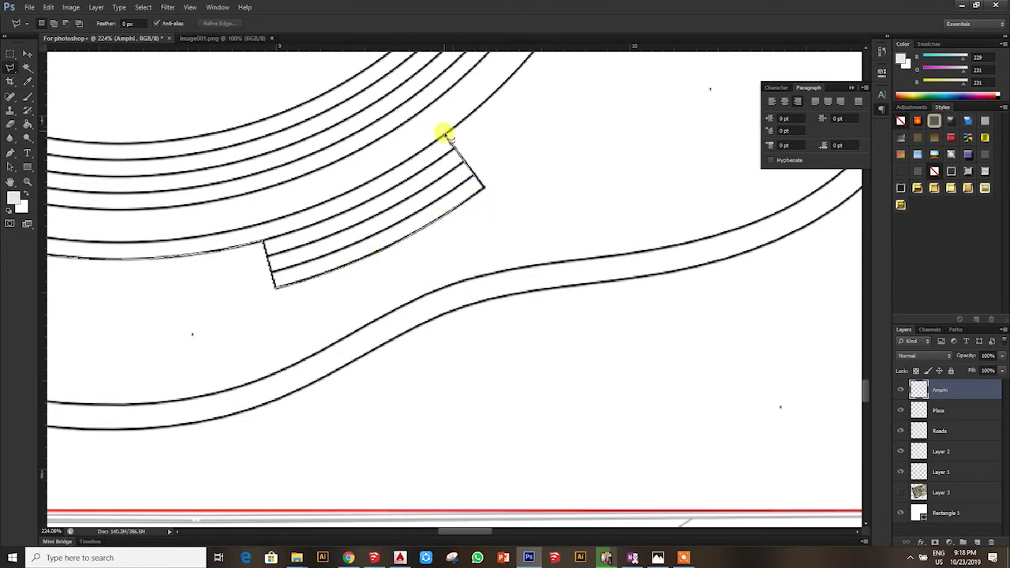
{"action": "left_click", "coordinate": [445, 136]}
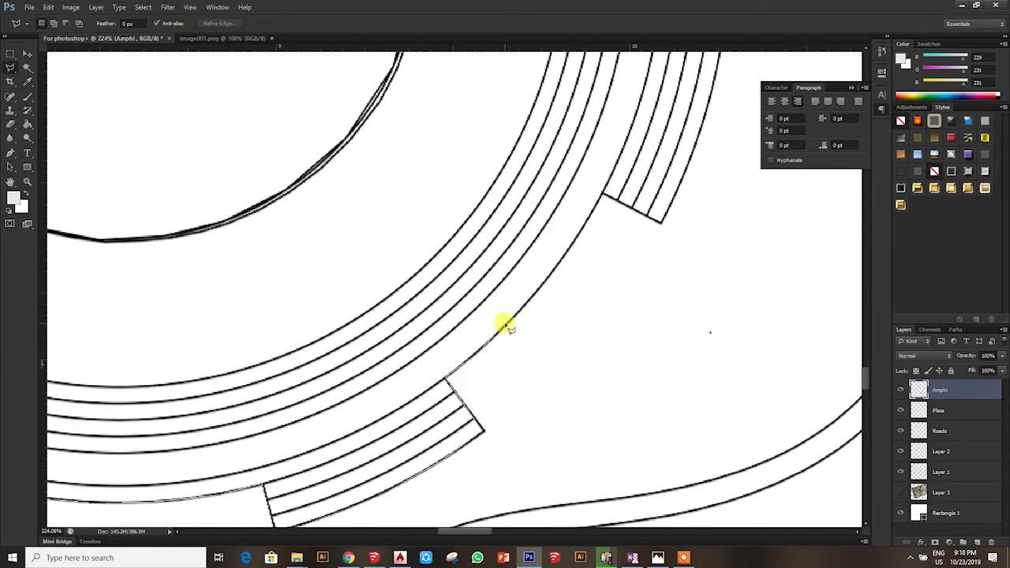
{"action": "left_click", "coordinate": [600, 205]}
{"action": "left_click", "coordinate": [408, 373]}
Trace the seating fan's outer arc and close the outline around the rows
{"action": "left_click", "coordinate": [425, 339]}
{"action": "scroll", "coordinate": [446, 303], "scroll_direction": "up", "scroll_amount": 3}
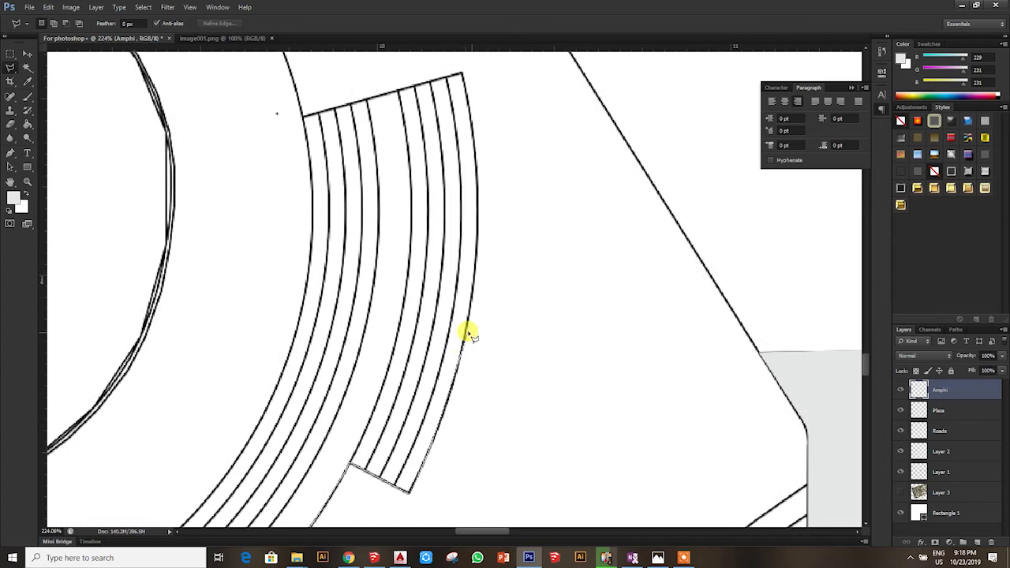
{"action": "left_click", "coordinate": [473, 252]}
{"action": "left_click", "coordinate": [473, 208]}
{"action": "left_click", "coordinate": [473, 128]}
{"action": "left_click", "coordinate": [303, 115]}
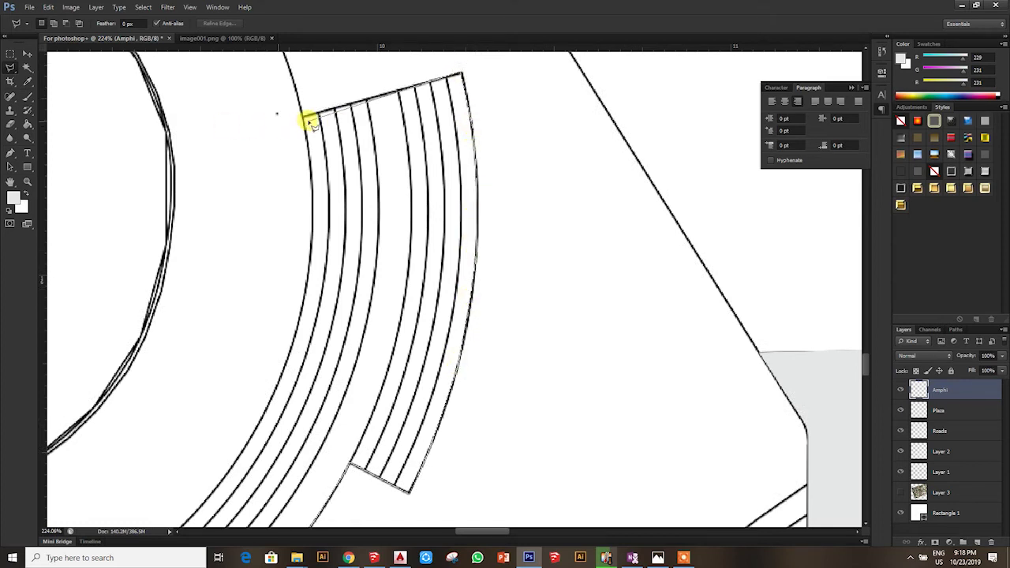
{"action": "left_click", "coordinate": [462, 198]}
{"action": "scroll", "coordinate": [465, 248], "scroll_direction": "down", "scroll_amount": 5}
{"action": "scroll", "coordinate": [465, 247], "scroll_direction": "up", "scroll_amount": 2}
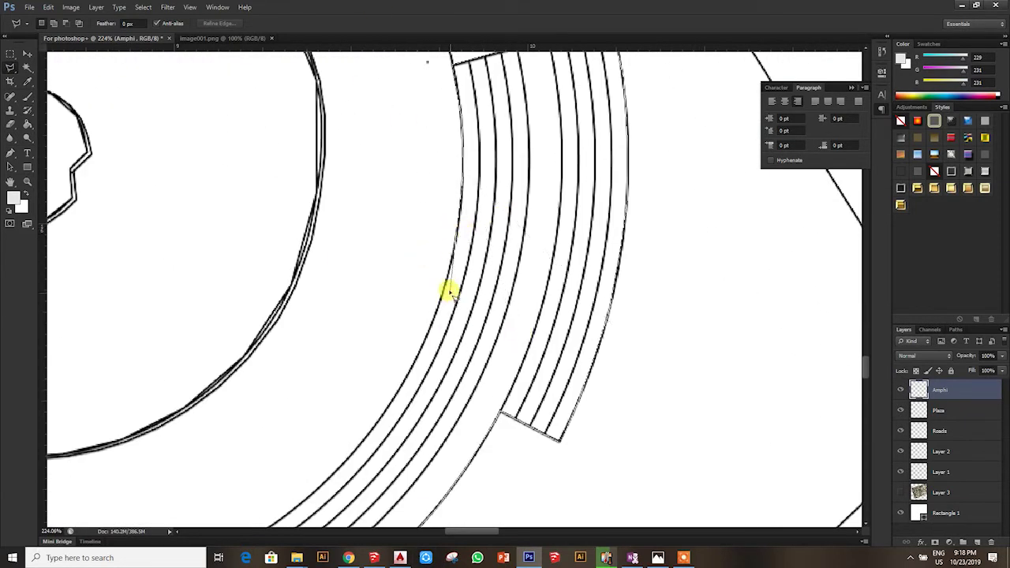
{"action": "left_click_drag", "start_coordinate": [436, 320], "coordinate": [525, 210]}
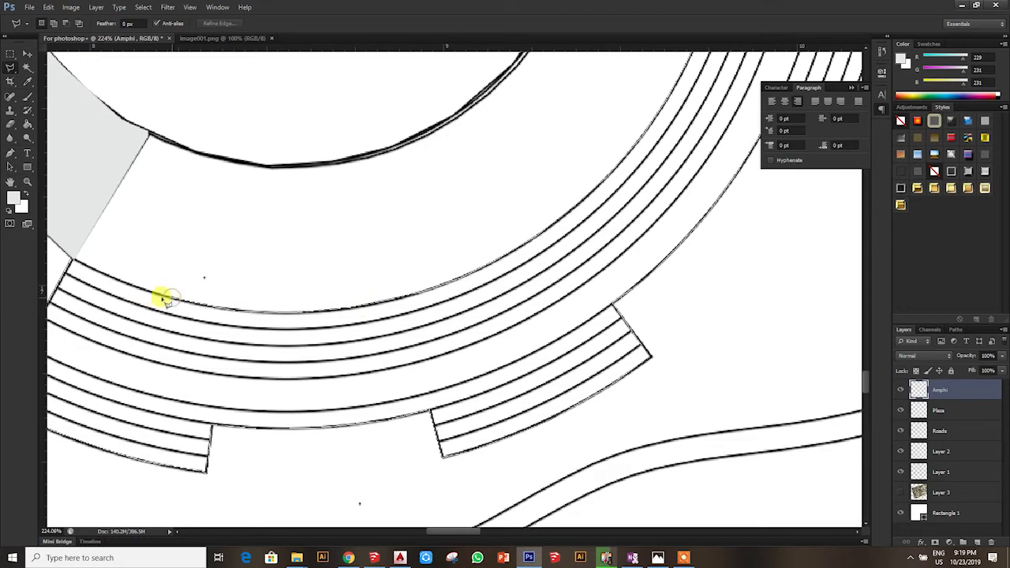
{"action": "left_click", "coordinate": [71, 259]}
{"action": "scroll", "coordinate": [556, 381], "scroll_direction": "down", "scroll_amount": 3}
Fill the seating rows with light peach #ecd0ba and clear the selection
{"action": "left_click", "coordinate": [13, 197]}
{"action": "left_click_drag", "start_coordinate": [483, 130], "coordinate": [476, 107]}
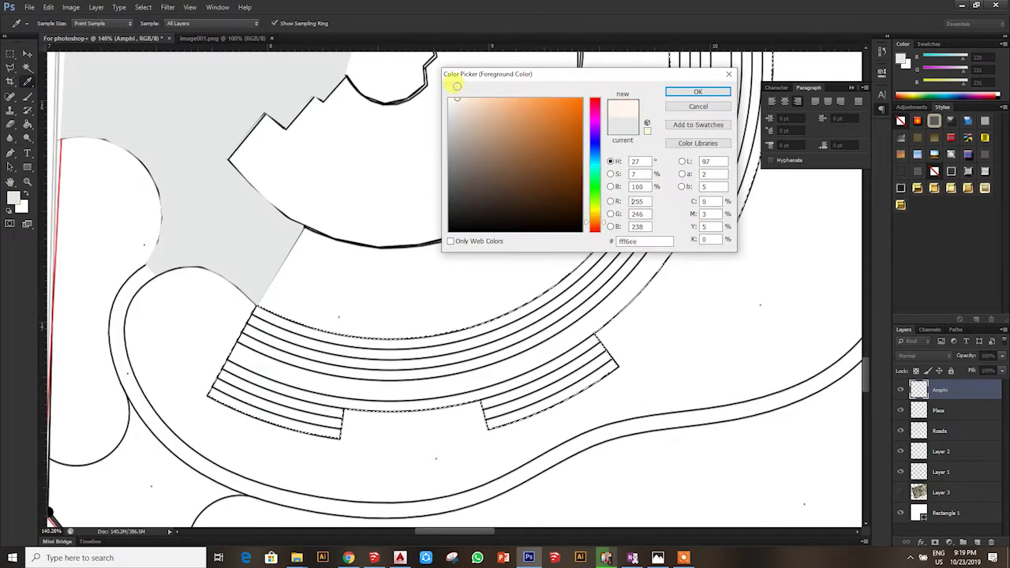
{"action": "left_click", "coordinate": [697, 91]}
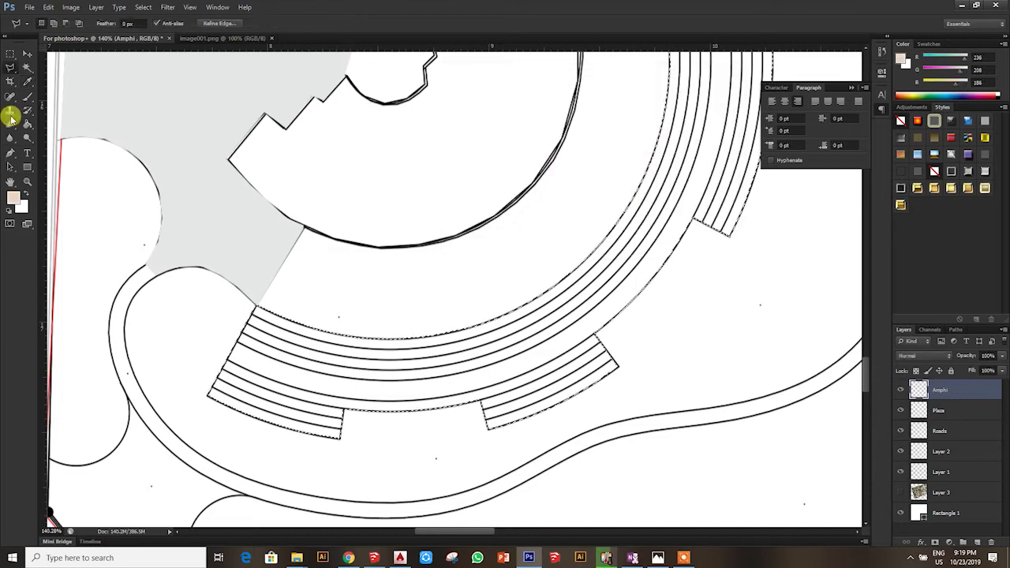
{"action": "left_click", "coordinate": [27, 124]}
{"action": "left_click", "coordinate": [371, 354]}
{"action": "left_click", "coordinate": [25, 67]}
{"action": "key", "text": "ctrl+d"}
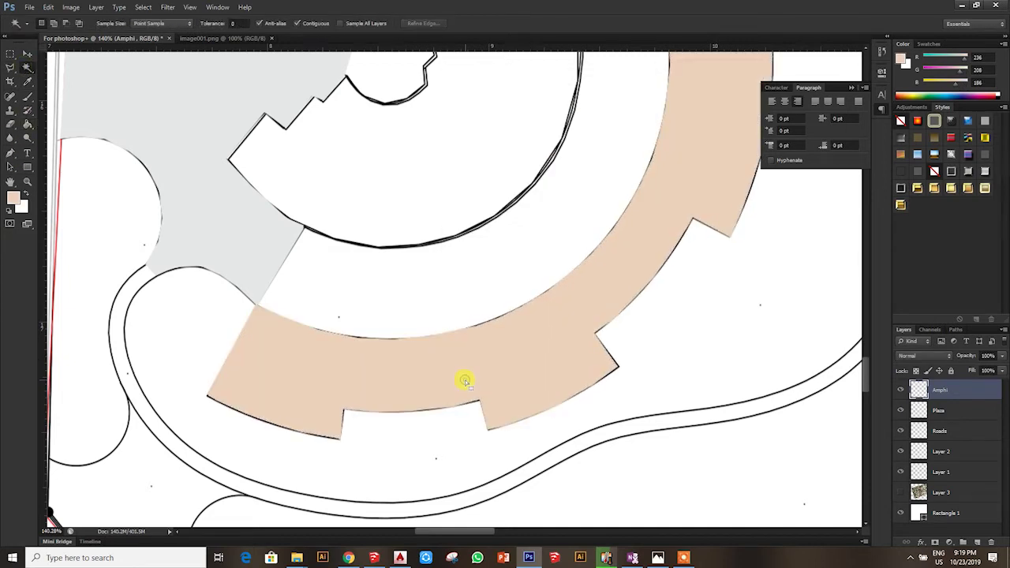
Set the Amphi layer to Multiply blending, then bring up the Plaza layer's context menu
{"action": "scroll", "coordinate": [462, 379], "scroll_direction": "down", "scroll_amount": 2}
{"action": "left_click", "coordinate": [923, 355]}
{"action": "left_click", "coordinate": [919, 115]}
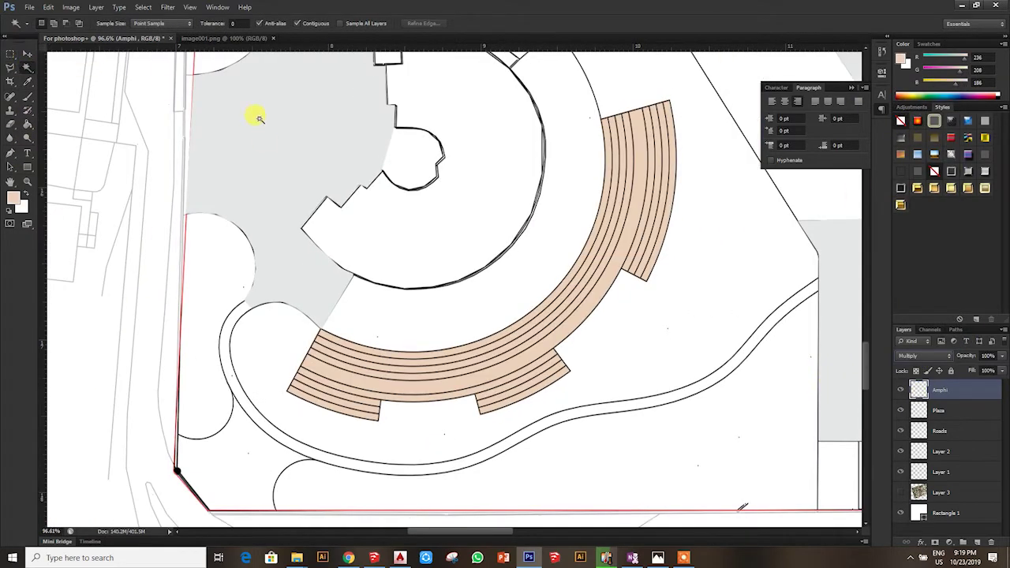
{"action": "left_click", "coordinate": [10, 53]}
{"action": "scroll", "coordinate": [479, 383], "scroll_direction": "down", "scroll_amount": 2}
{"action": "left_click", "coordinate": [943, 451]}
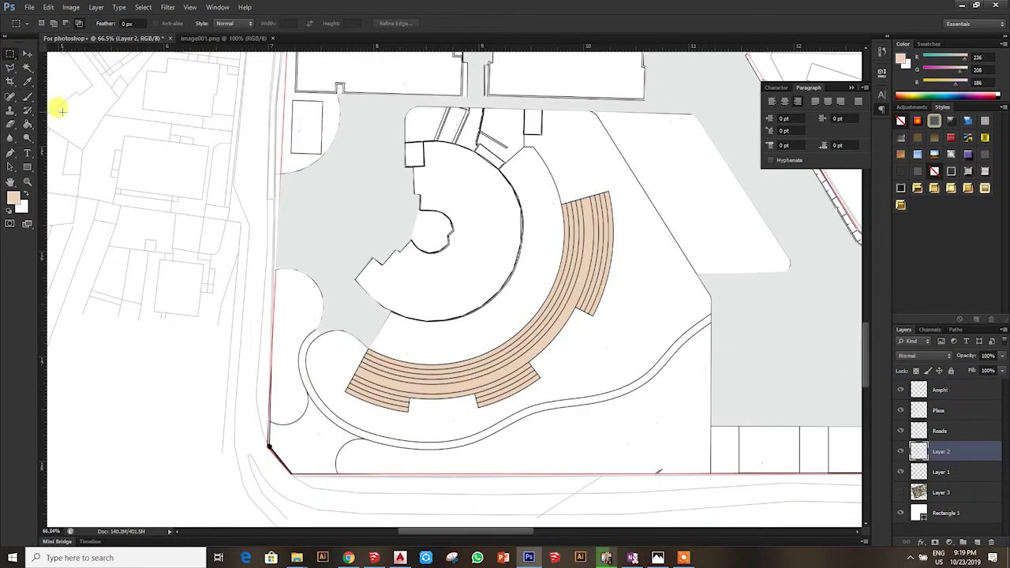
{"action": "left_click", "coordinate": [27, 67]}
{"action": "scroll", "coordinate": [507, 310], "scroll_direction": "down", "scroll_amount": 1}
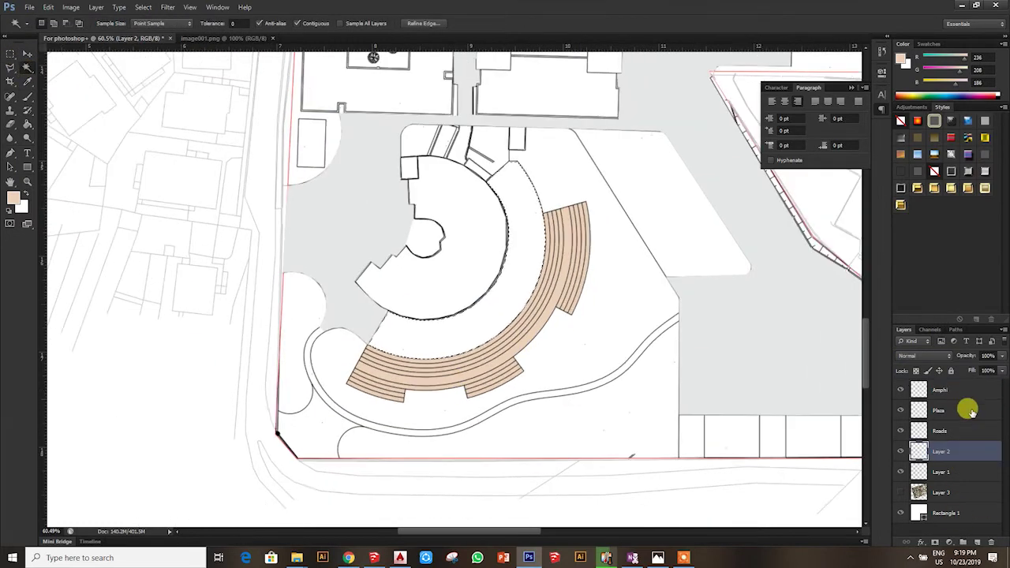
{"action": "right_click", "coordinate": [958, 407]}
Duplicate the Plaza layer and fill the plaza ring with light grey sampled from the plan
{"action": "left_click", "coordinate": [949, 84]}
{"action": "left_click", "coordinate": [582, 168]}
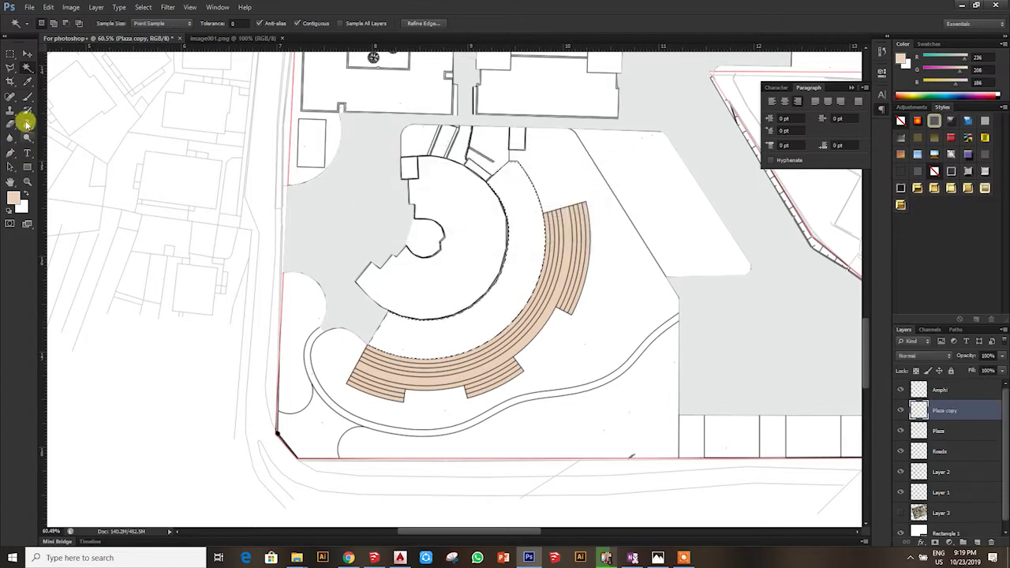
{"action": "left_click", "coordinate": [27, 124]}
{"action": "left_click", "coordinate": [501, 310]}
{"action": "key", "text": "ctrl+z"}
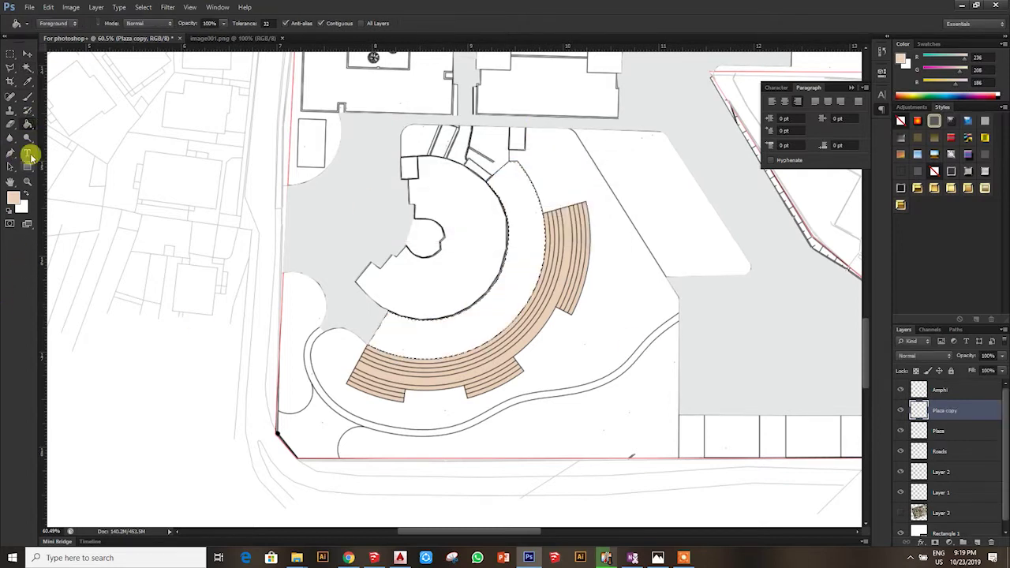
{"action": "key", "text": "i"}
{"action": "left_click", "coordinate": [29, 126]}
{"action": "left_click", "coordinate": [496, 310]}
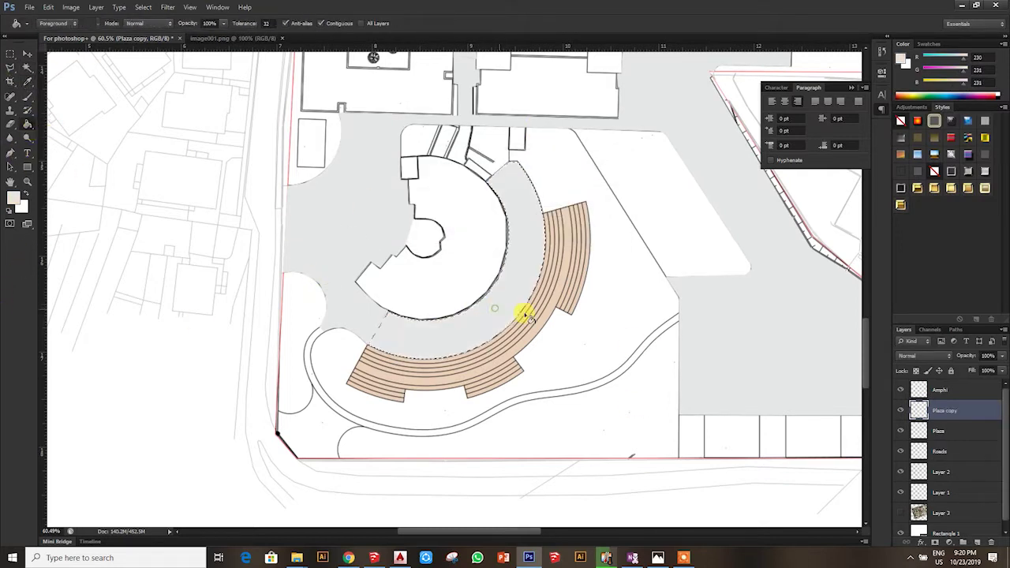
Try an inner shadow on the Plaza copy, then discard it and delete the copy layer
{"action": "double_click", "coordinate": [952, 405]}
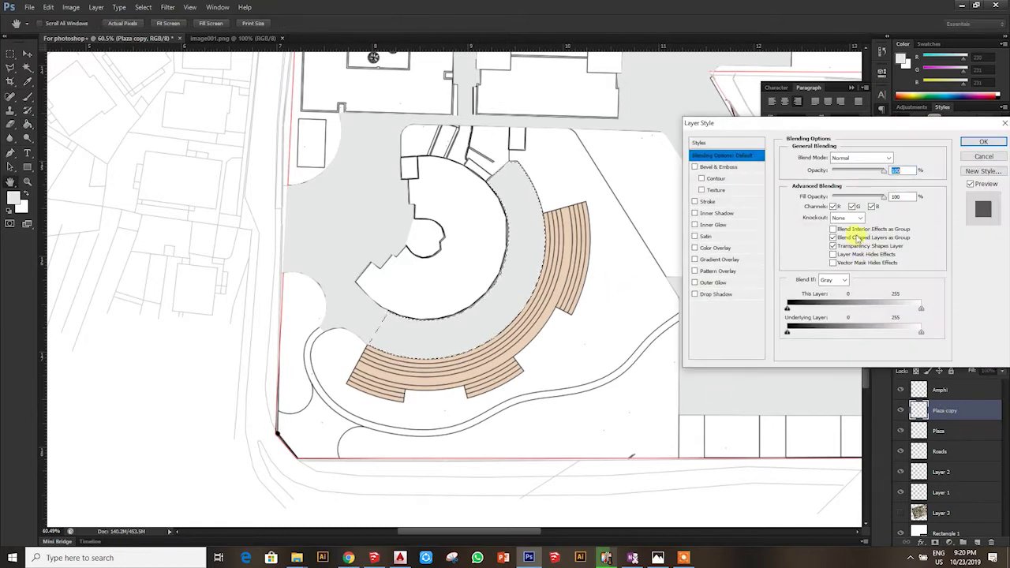
{"action": "left_click", "coordinate": [701, 213]}
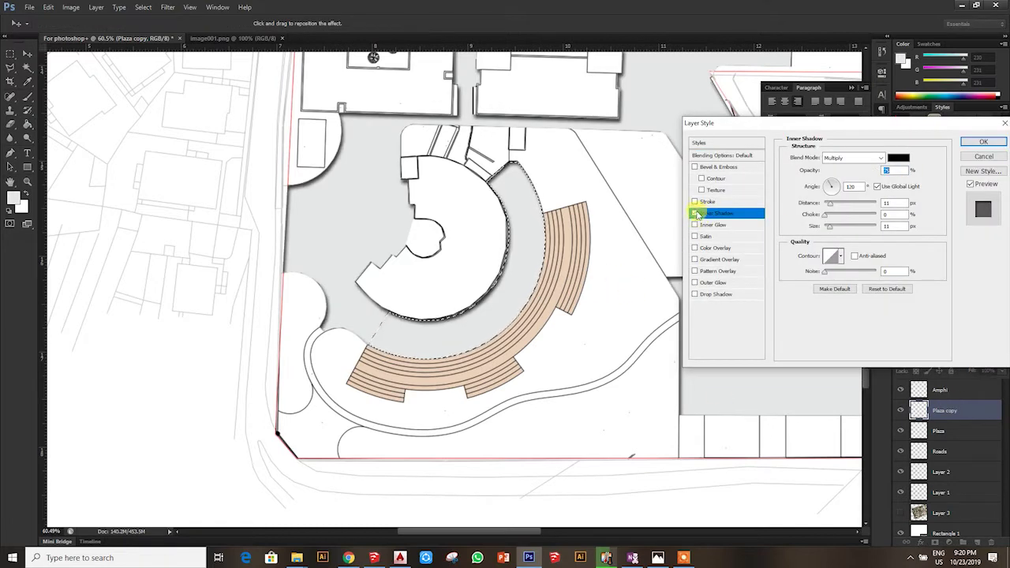
{"action": "left_click", "coordinate": [695, 212]}
{"action": "left_click", "coordinate": [980, 158]}
{"action": "left_click", "coordinate": [992, 542]}
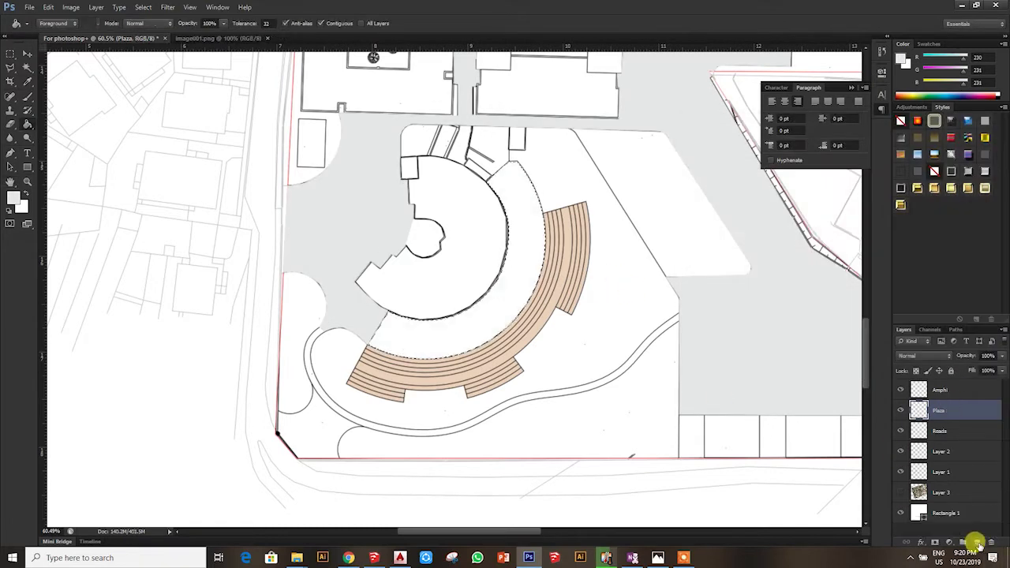
Create a layer named 'fortress1' and fill the arc band selection light grey
{"action": "left_click", "coordinate": [976, 542]}
{"action": "type", "text": "fortress"}
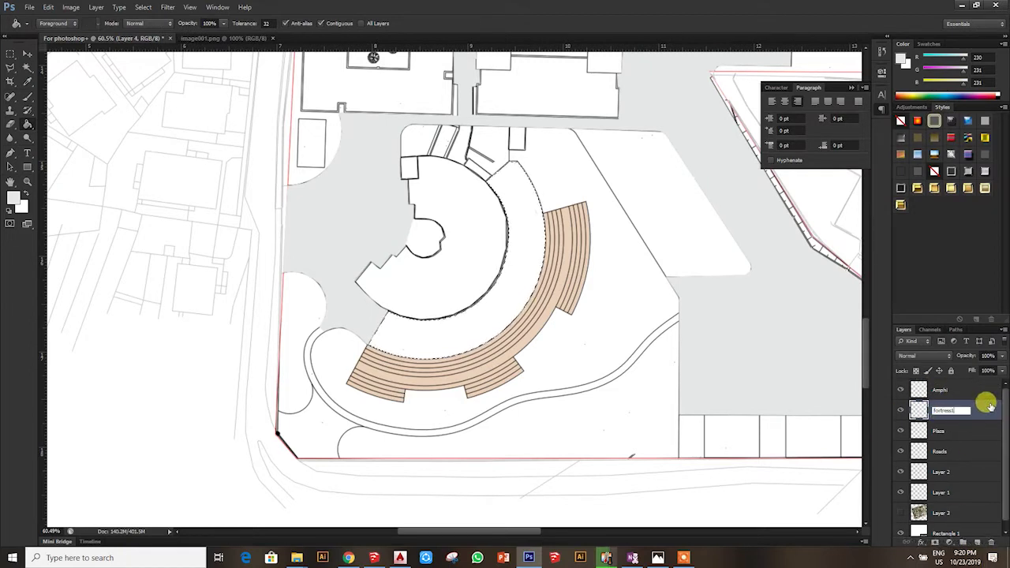
{"action": "key", "text": "Return"}
{"action": "key", "text": "alt+BackSpace"}
{"action": "key", "text": "ctrl+d"}
{"action": "key", "text": "m"}
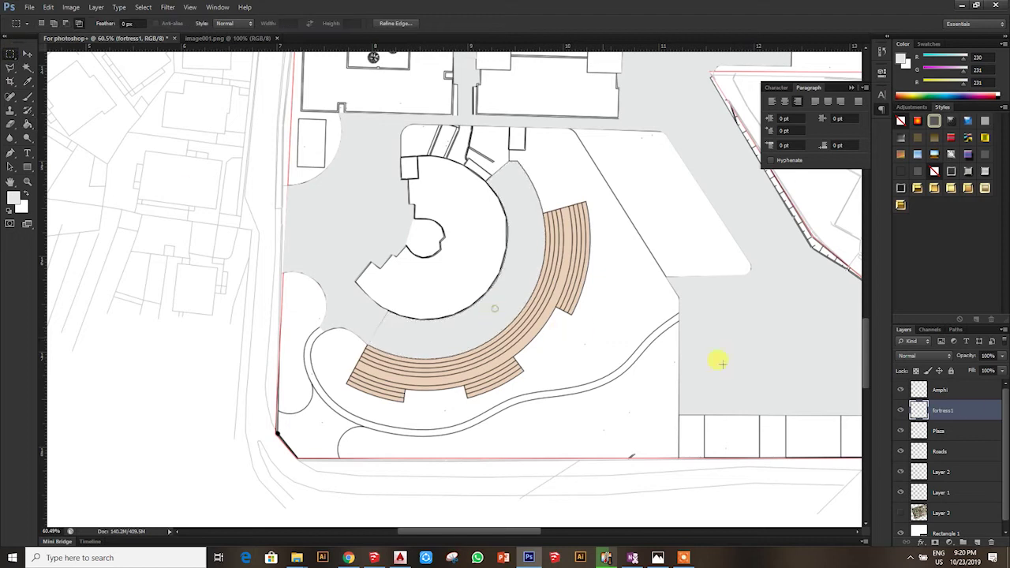
Give fortress1 an Inner Shadow with a larger size and lower opacity
{"action": "double_click", "coordinate": [973, 409]}
{"action": "left_click", "coordinate": [720, 295]}
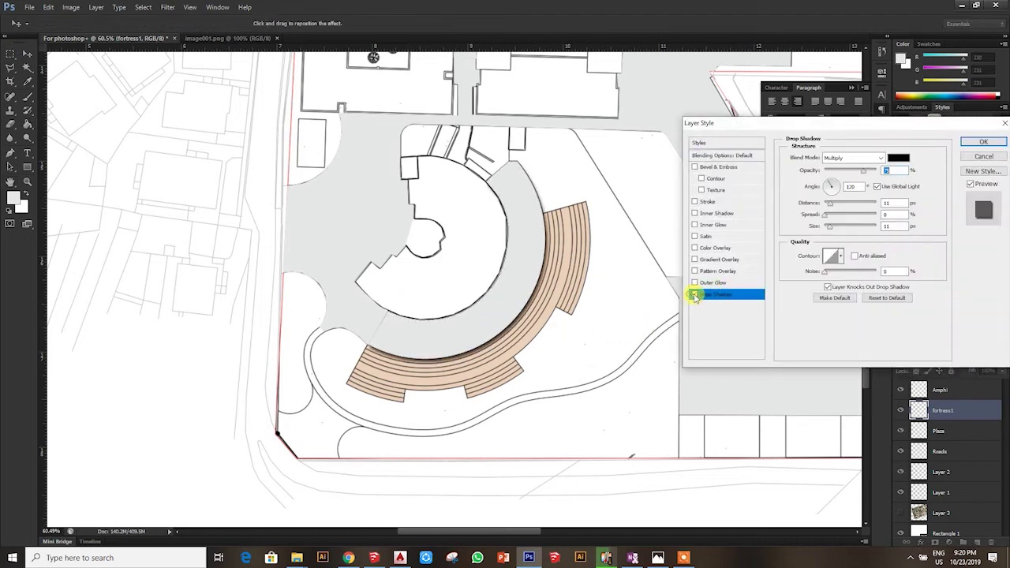
{"action": "left_click", "coordinate": [721, 214]}
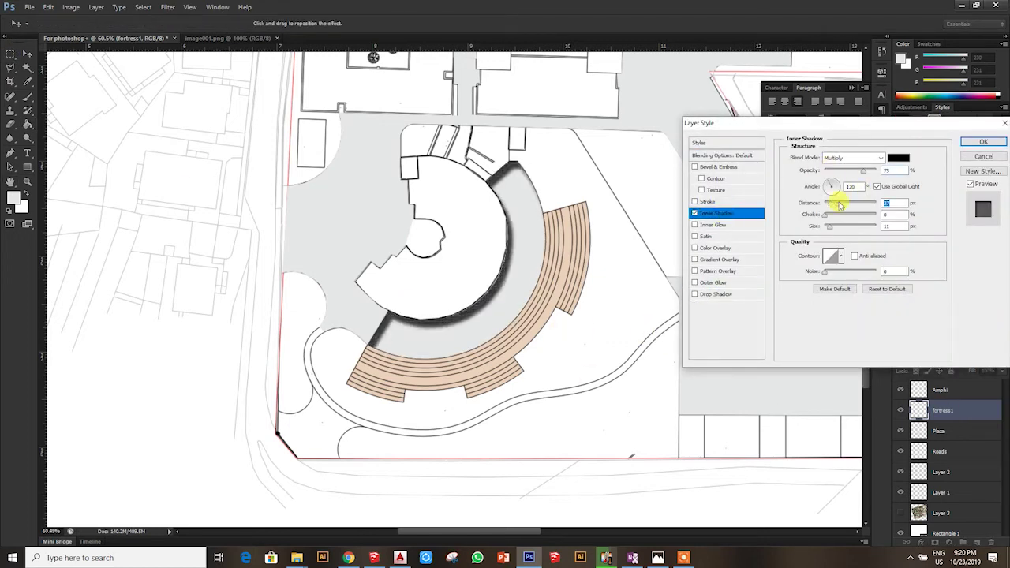
{"action": "left_click_drag", "start_coordinate": [833, 228], "coordinate": [837, 225]}
{"action": "left_click_drag", "start_coordinate": [843, 172], "coordinate": [833, 169]}
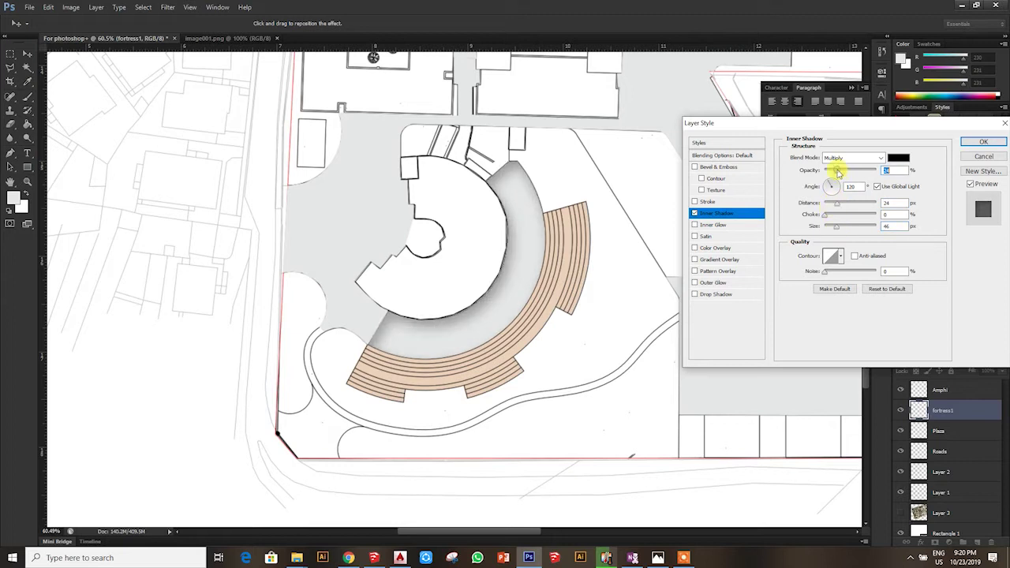
{"action": "left_click", "coordinate": [983, 141]}
{"action": "left_click", "coordinate": [26, 65]}
{"action": "scroll", "coordinate": [384, 304], "scroll_direction": "down", "scroll_amount": 5}
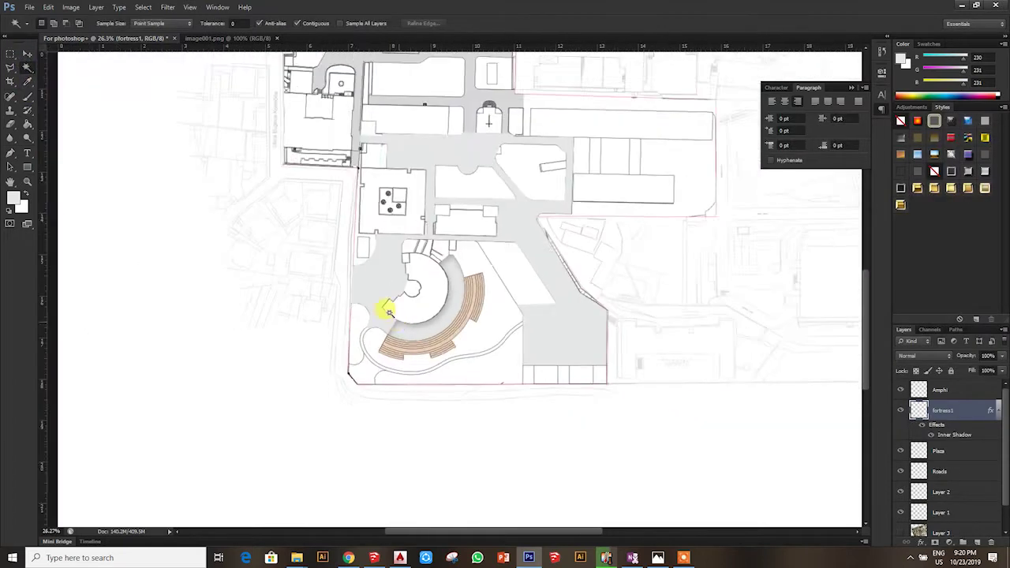
Add a new layer above Amphi and rename it 'Semi pave'
{"action": "scroll", "coordinate": [450, 316], "scroll_direction": "up", "scroll_amount": 5}
{"action": "scroll", "coordinate": [969, 384], "scroll_direction": "down", "scroll_amount": 1}
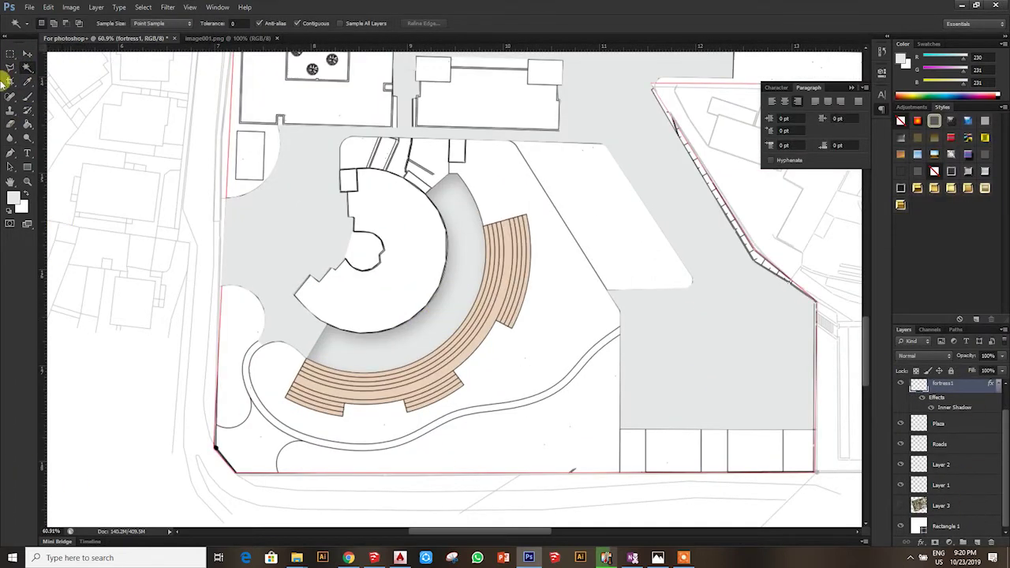
{"action": "left_click", "coordinate": [11, 67]}
{"action": "scroll", "coordinate": [236, 387], "scroll_direction": "down", "scroll_amount": 3}
{"action": "scroll", "coordinate": [953, 417], "scroll_direction": "up", "scroll_amount": 1}
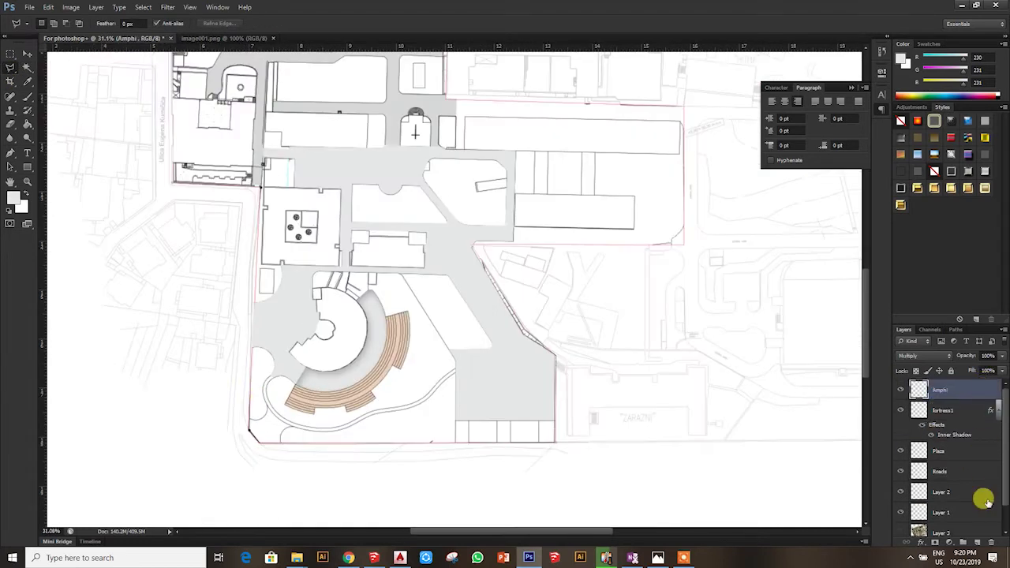
{"action": "left_click", "coordinate": [977, 542]}
{"action": "double_click", "coordinate": [939, 389]}
{"action": "type", "text": "Semi pave"}
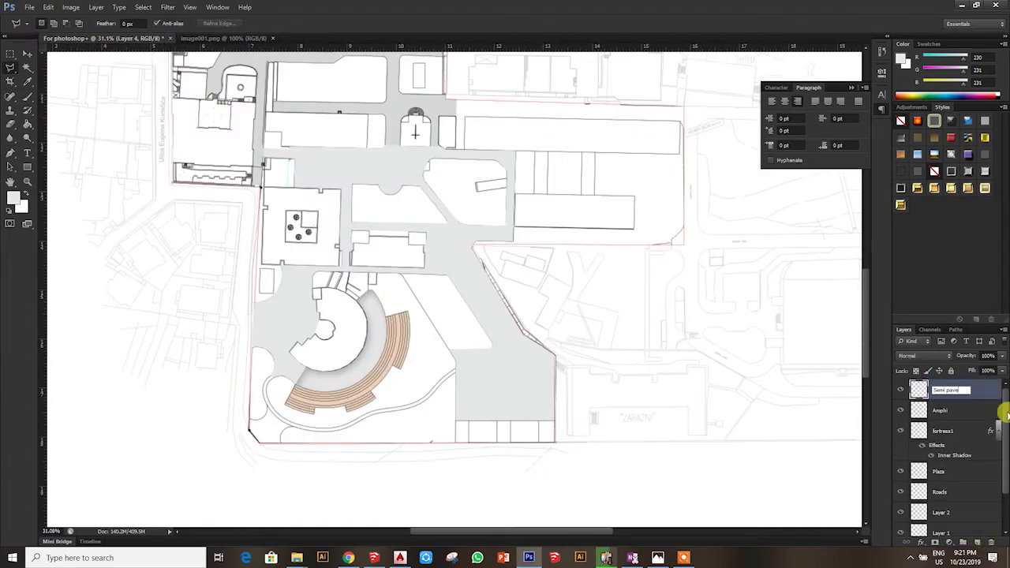
{"action": "left_click", "coordinate": [998, 395]}
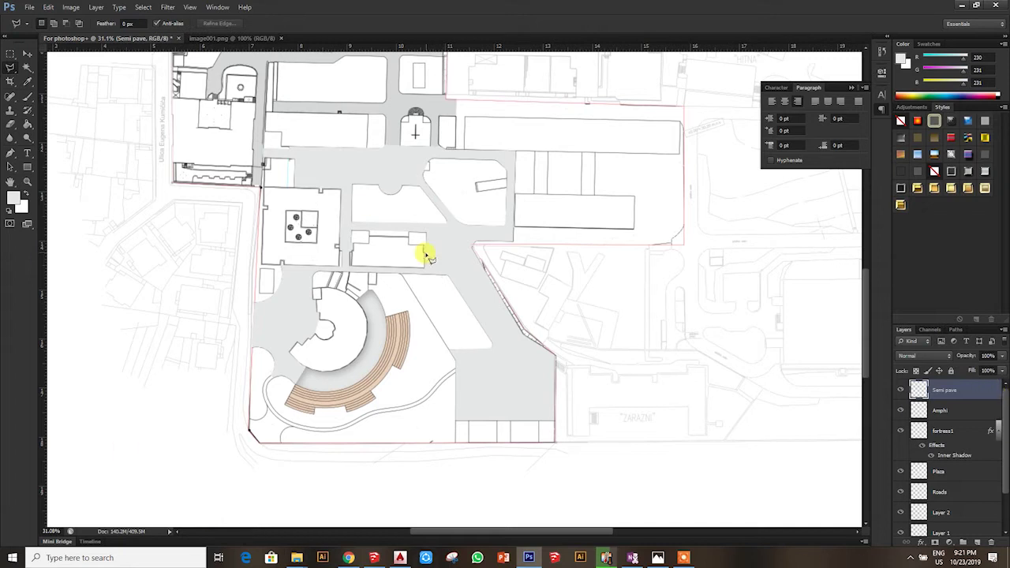
Zoom in and lasso-trace the lower edge of the curved path beside the amphitheater
{"action": "scroll", "coordinate": [214, 473], "scroll_direction": "up", "scroll_amount": 3}
{"action": "scroll", "coordinate": [371, 252], "scroll_direction": "up", "scroll_amount": 3}
{"action": "left_click", "coordinate": [371, 254]}
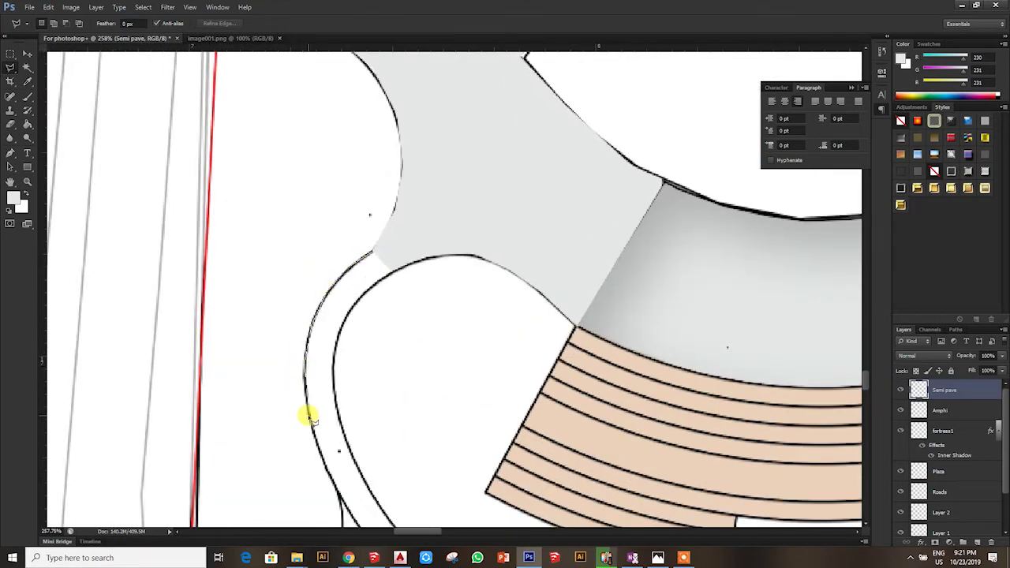
{"action": "scroll", "coordinate": [705, 457], "scroll_direction": "down", "scroll_amount": 5}
{"action": "scroll", "coordinate": [300, 208], "scroll_direction": "up", "scroll_amount": 2}
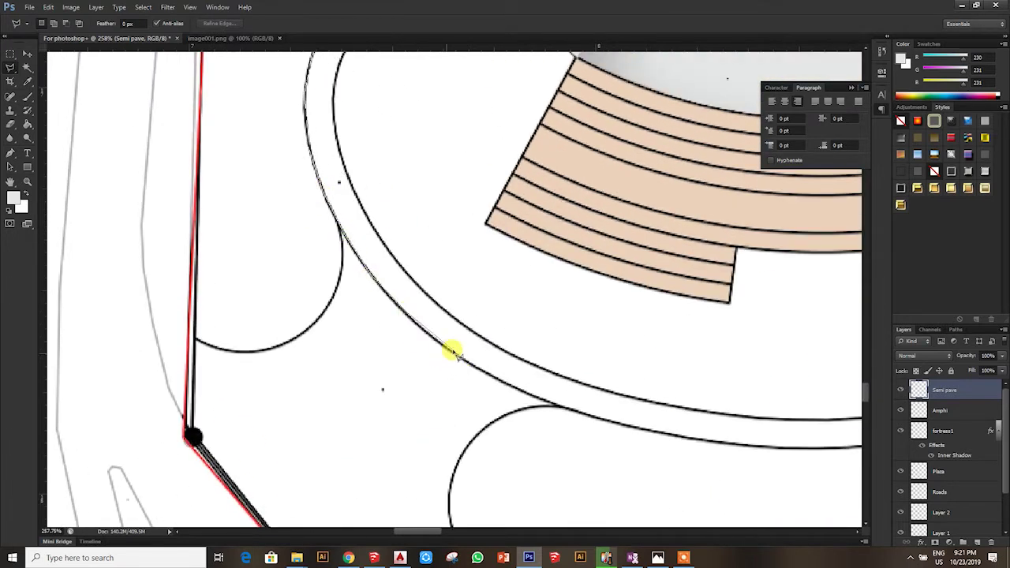
{"action": "scroll", "coordinate": [558, 408], "scroll_direction": "right", "scroll_amount": 5}
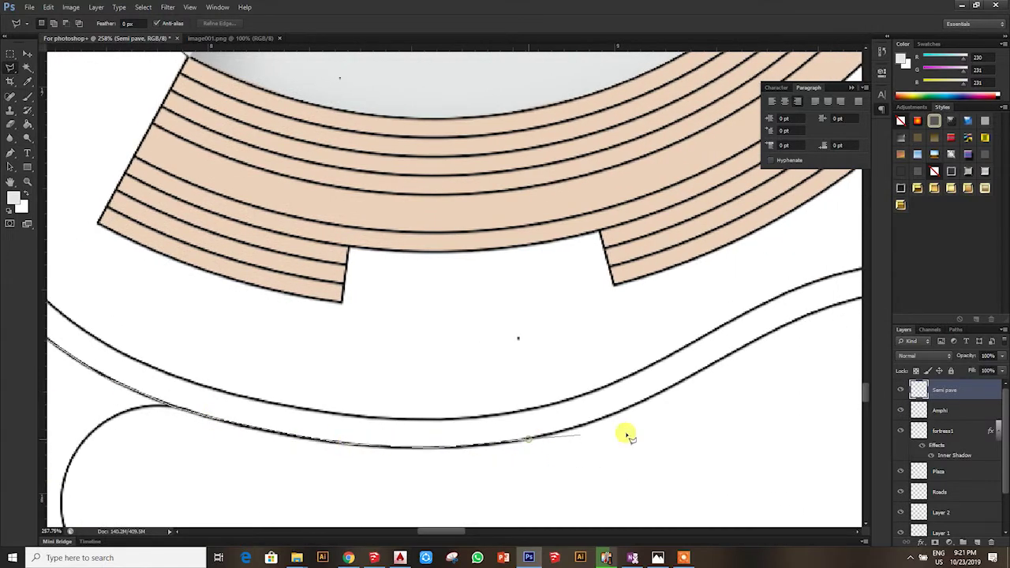
{"action": "scroll", "coordinate": [389, 436], "scroll_direction": "right", "scroll_amount": 5}
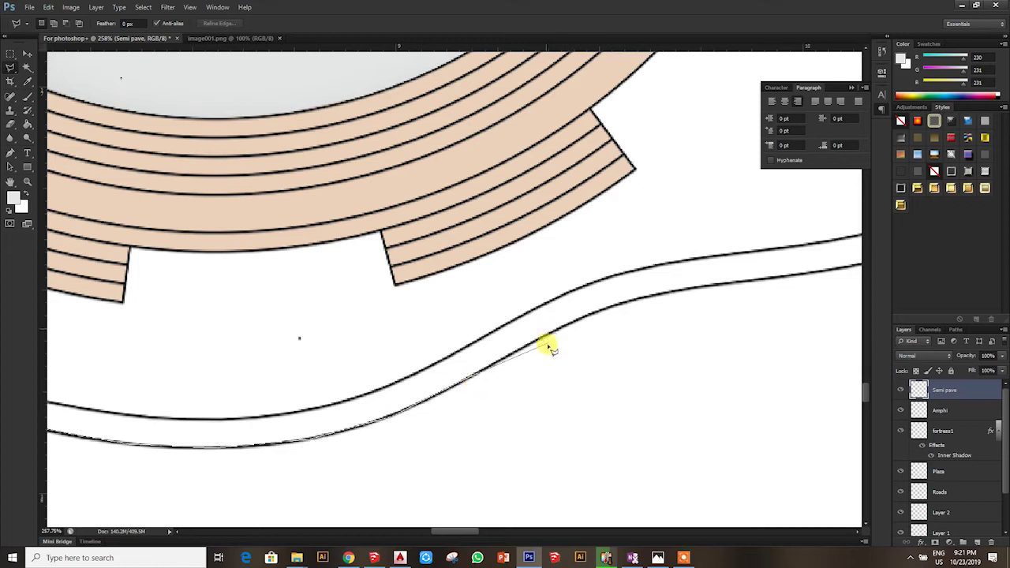
{"action": "left_click", "coordinate": [361, 292]}
{"action": "left_click", "coordinate": [433, 281]}
{"action": "left_click", "coordinate": [525, 273]}
{"action": "left_click", "coordinate": [619, 252]}
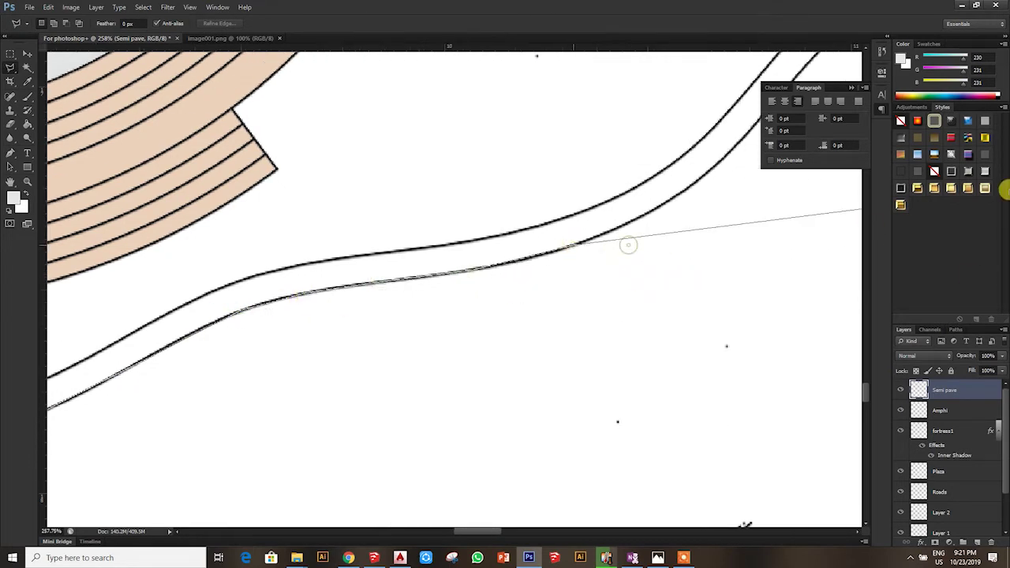
{"action": "left_click", "coordinate": [457, 218]}
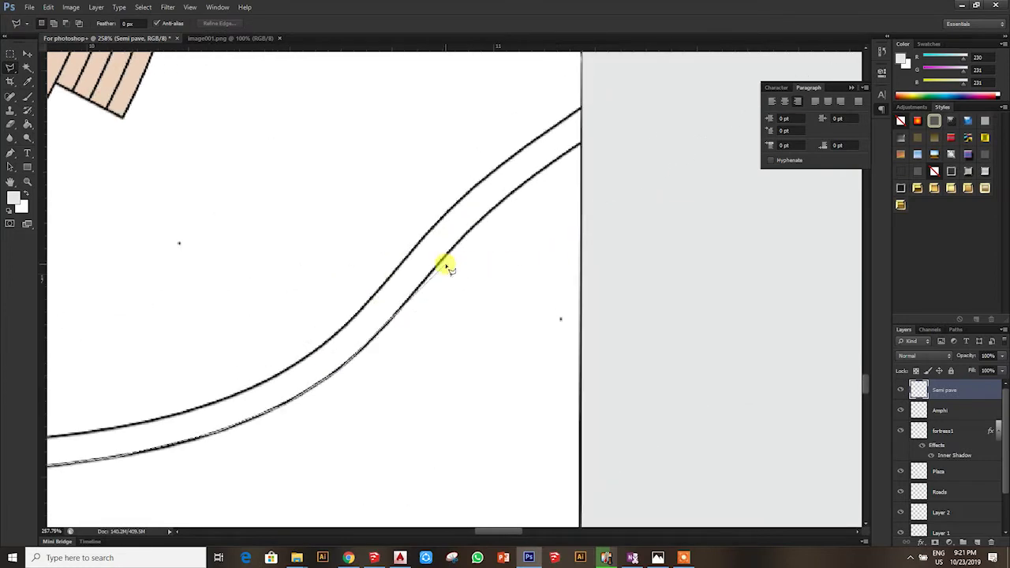
{"action": "left_click", "coordinate": [537, 175]}
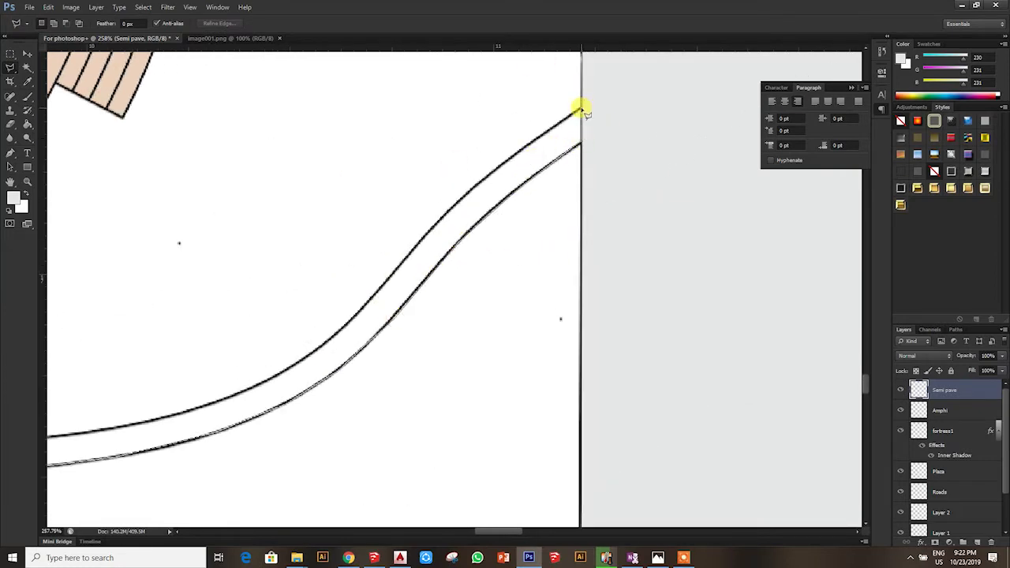
Trace the path's upper edge to its western end and close the outline into a selection
{"action": "left_click", "coordinate": [468, 185]}
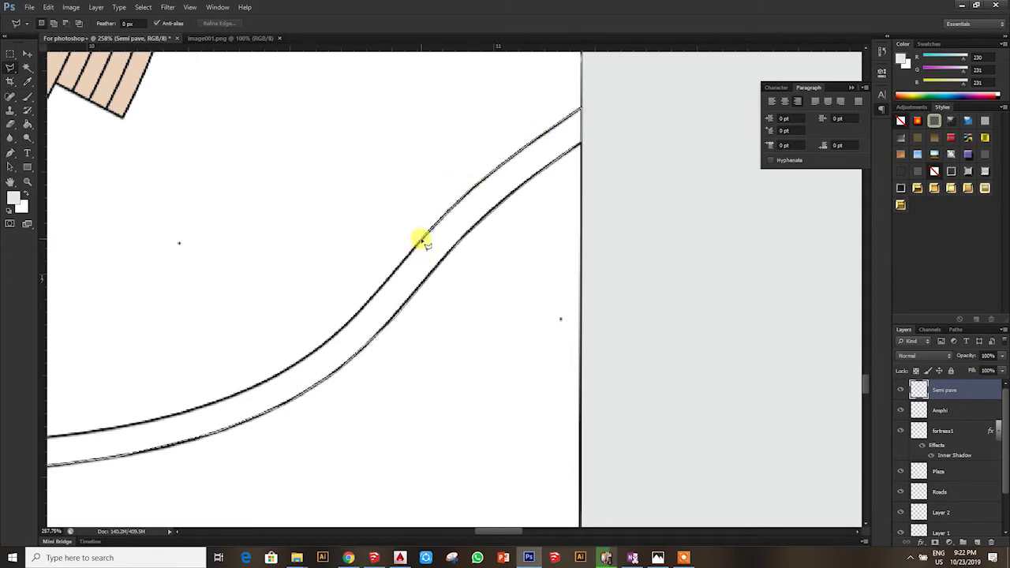
{"action": "left_click", "coordinate": [342, 322]}
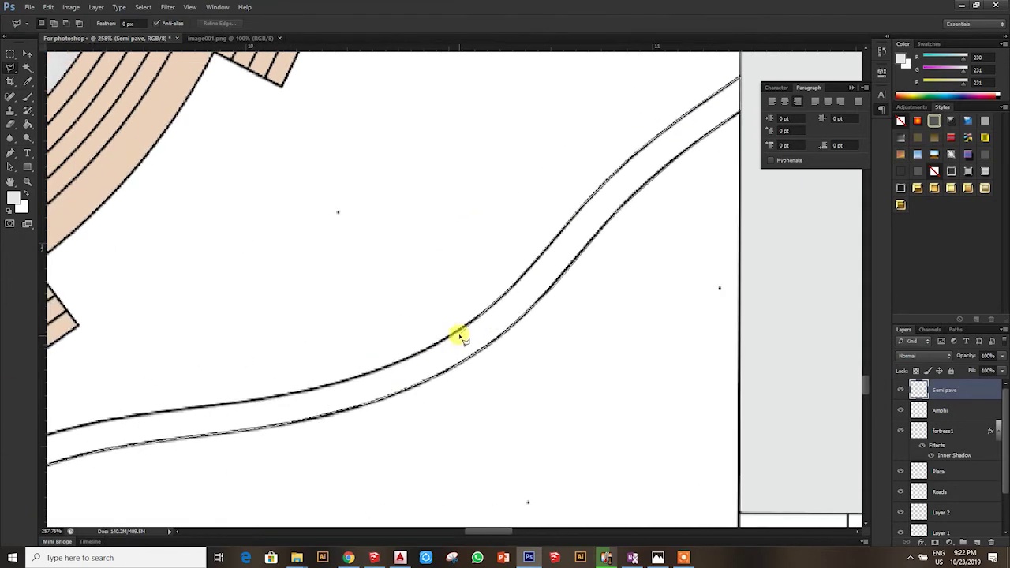
{"action": "left_click_drag", "start_coordinate": [423, 350], "coordinate": [602, 384]}
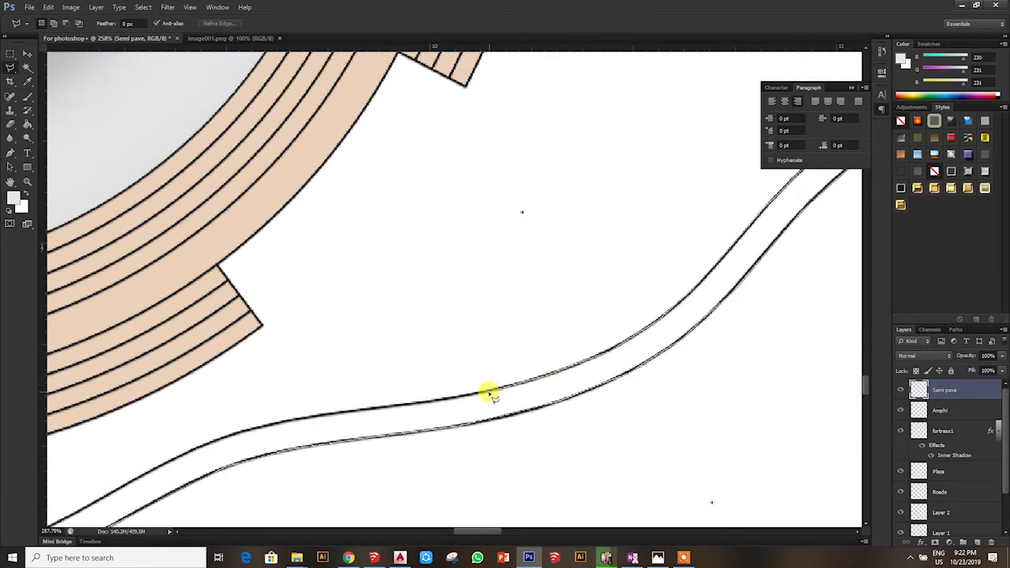
{"action": "left_click", "coordinate": [377, 408]}
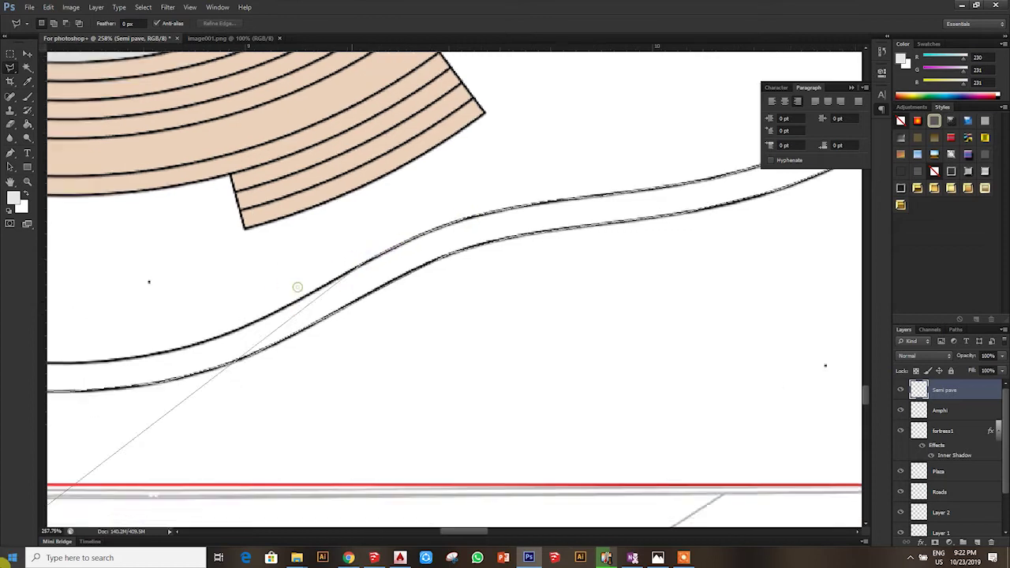
{"action": "left_click", "coordinate": [358, 231]}
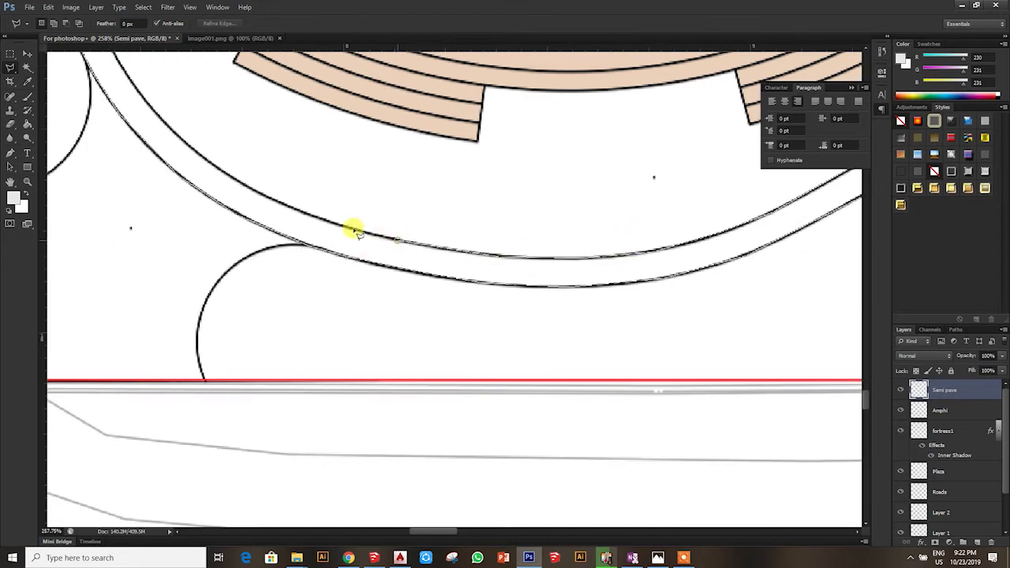
{"action": "left_click_drag", "start_coordinate": [311, 214], "coordinate": [426, 335]}
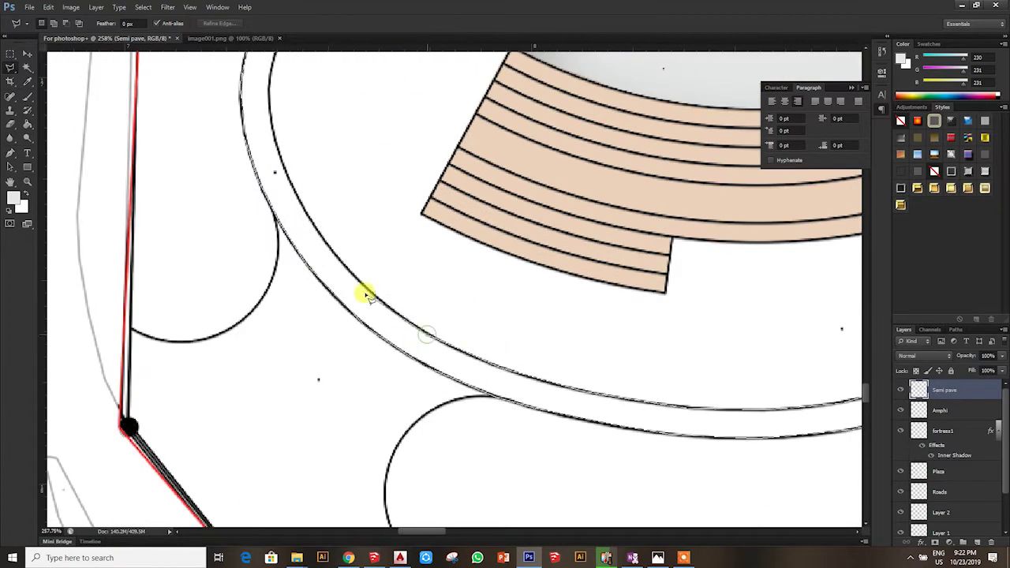
{"action": "left_click_drag", "start_coordinate": [335, 253], "coordinate": [397, 323]}
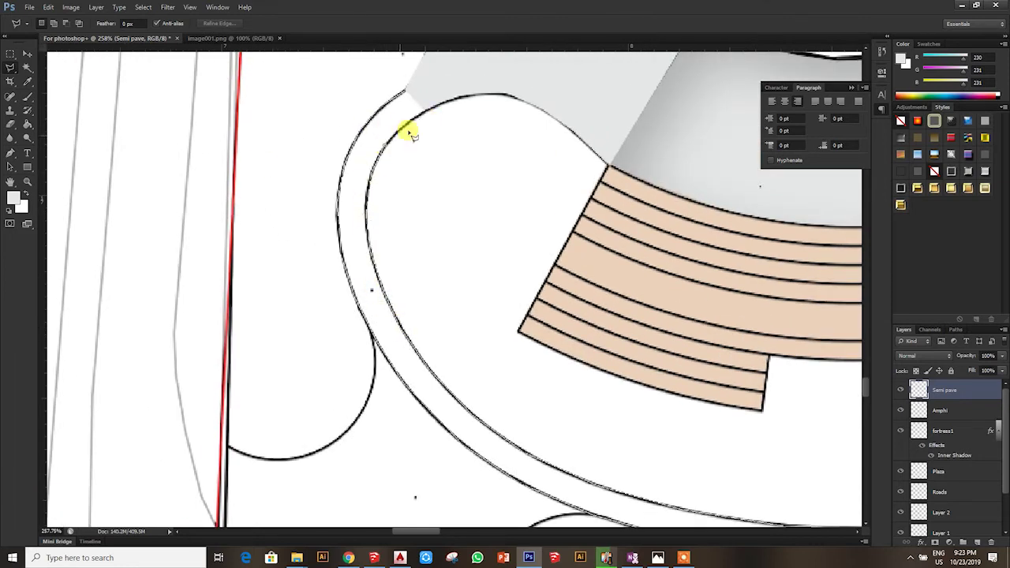
{"action": "left_click", "coordinate": [427, 111]}
{"action": "key", "text": "ctrl+0"}
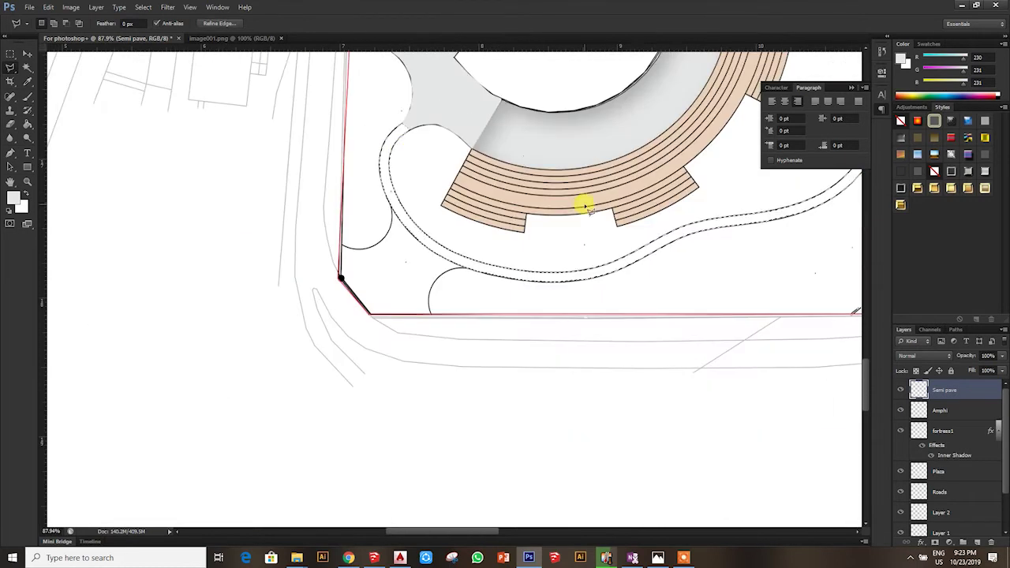
Pick a pale cream foreground and paint-bucket the selected curved path band on Semi pave
{"action": "left_click", "coordinate": [27, 126]}
{"action": "left_click", "coordinate": [12, 199]}
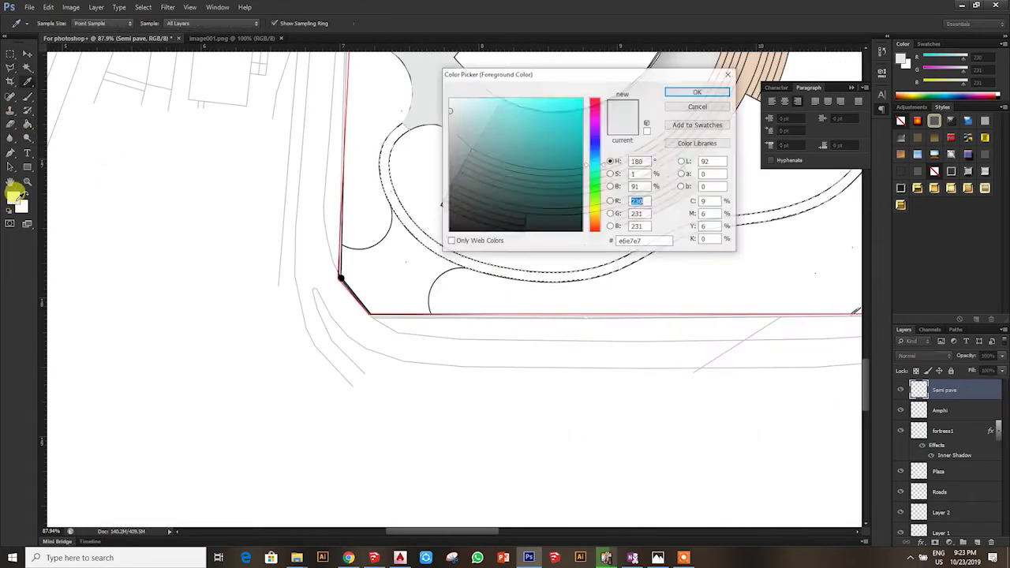
{"action": "left_click_drag", "start_coordinate": [480, 99], "coordinate": [487, 110]}
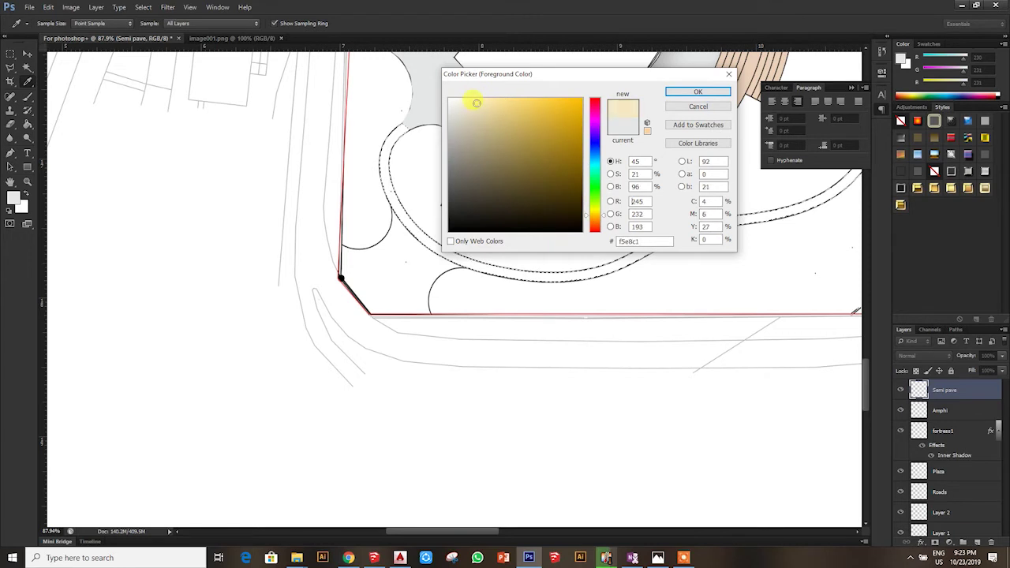
{"action": "left_click", "coordinate": [697, 91]}
{"action": "left_click", "coordinate": [446, 251]}
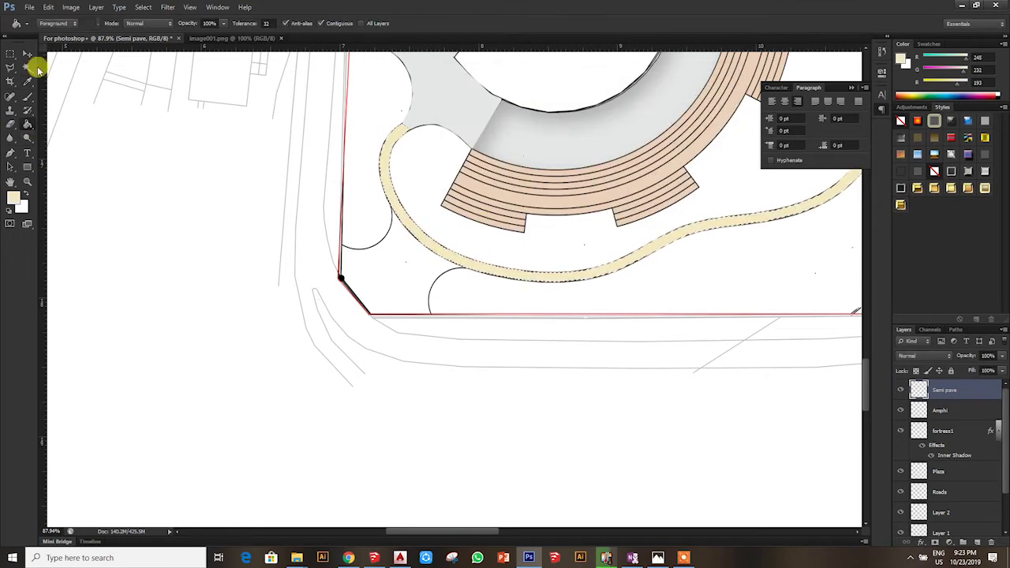
{"action": "left_click", "coordinate": [16, 196]}
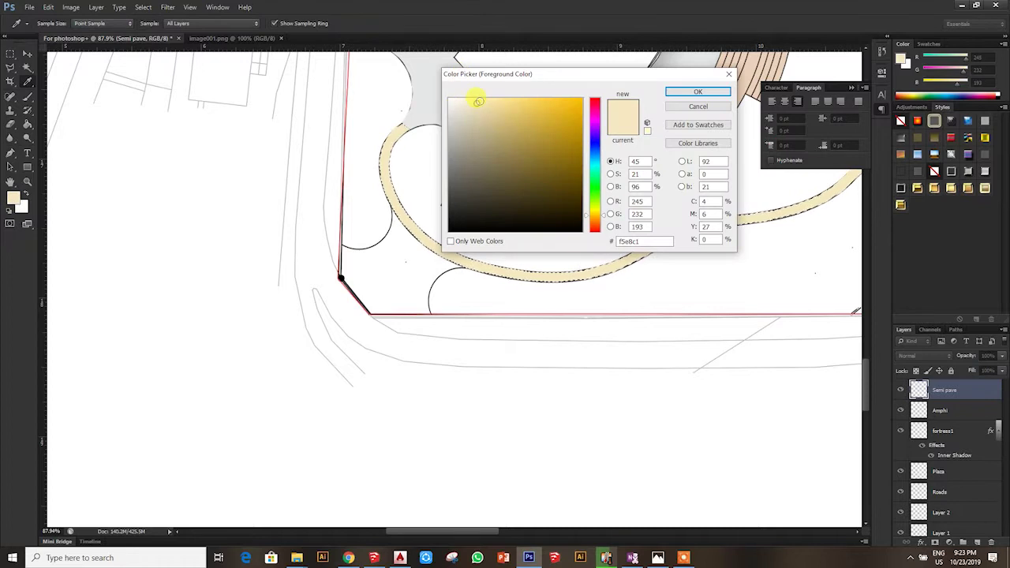
{"action": "left_click", "coordinate": [710, 91]}
{"action": "left_click", "coordinate": [27, 68]}
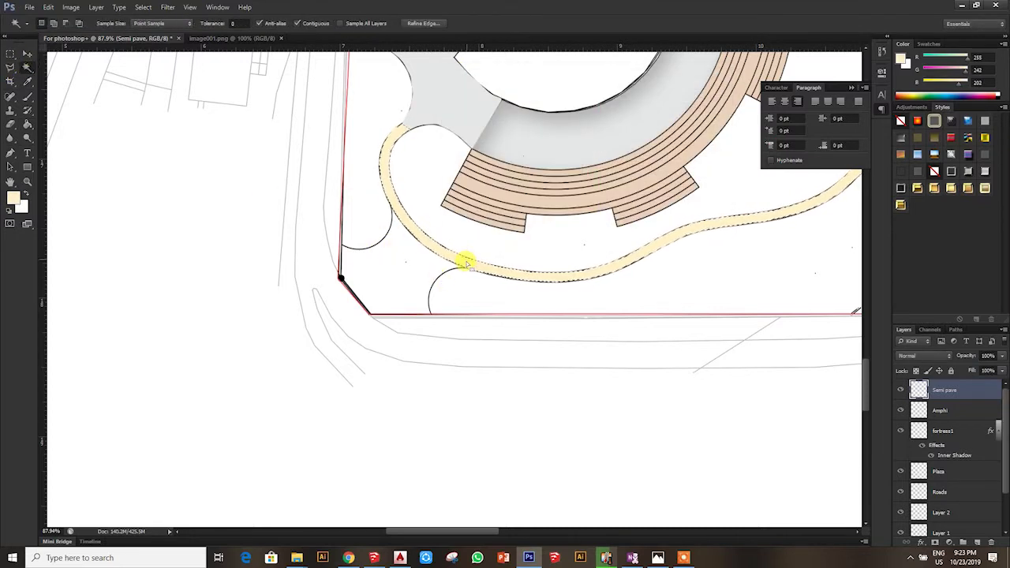
{"action": "scroll", "coordinate": [292, 254], "scroll_direction": "down", "scroll_amount": 3}
{"action": "scroll", "coordinate": [294, 262], "scroll_direction": "down", "scroll_amount": 3}
{"action": "scroll", "coordinate": [292, 261], "scroll_direction": "up", "scroll_amount": 3}
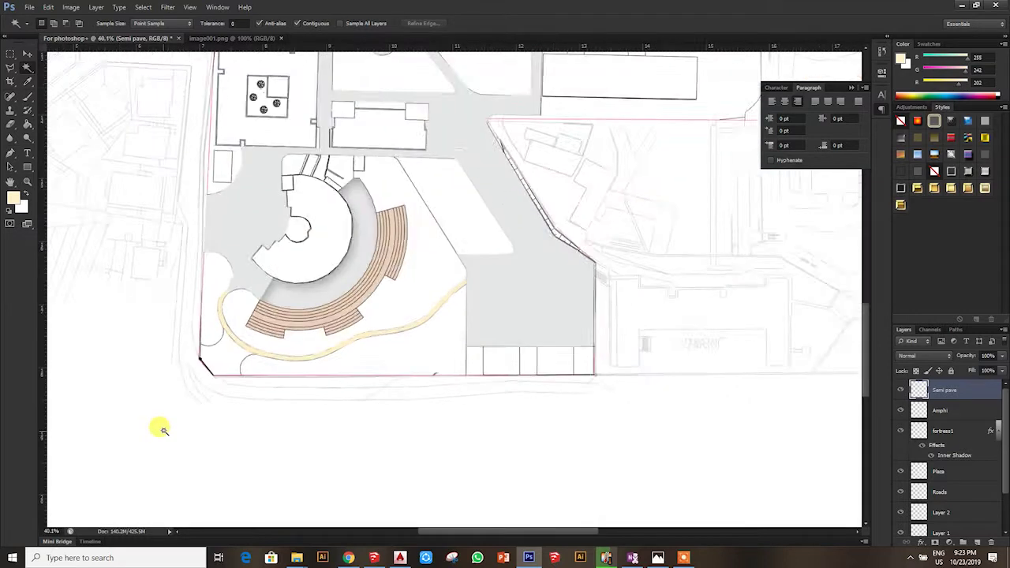
Fill the branching park paths cream on Semi pave and clear the selection
{"action": "scroll", "coordinate": [158, 424], "scroll_direction": "down", "scroll_amount": 1}
{"action": "scroll", "coordinate": [217, 118], "scroll_direction": "up", "scroll_amount": 2}
{"action": "scroll", "coordinate": [955, 474], "scroll_direction": "down", "scroll_amount": 2}
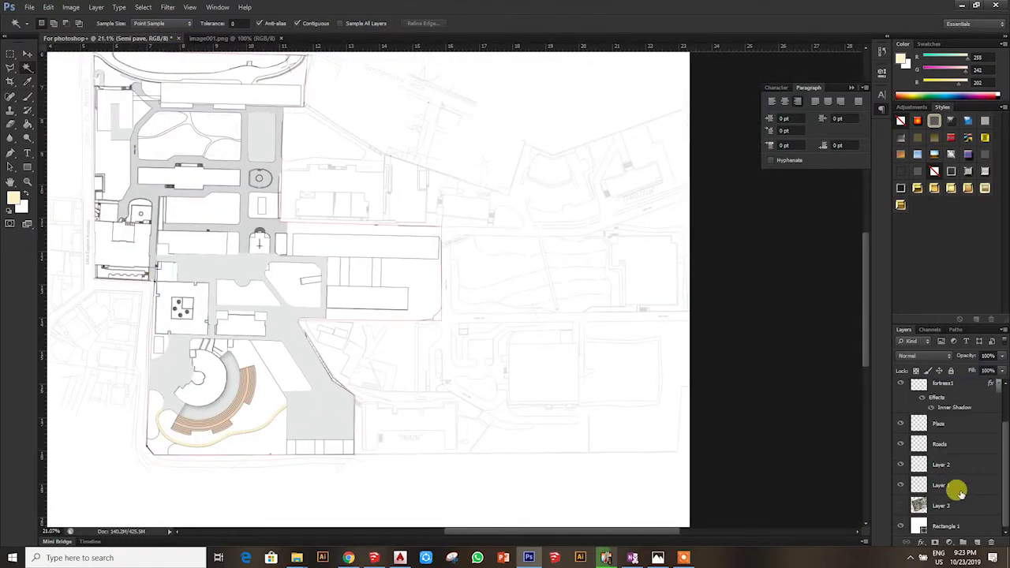
{"action": "left_click", "coordinate": [943, 484]}
{"action": "scroll", "coordinate": [198, 120], "scroll_direction": "up", "scroll_amount": 3}
{"action": "scroll", "coordinate": [253, 296], "scroll_direction": "down", "scroll_amount": 3}
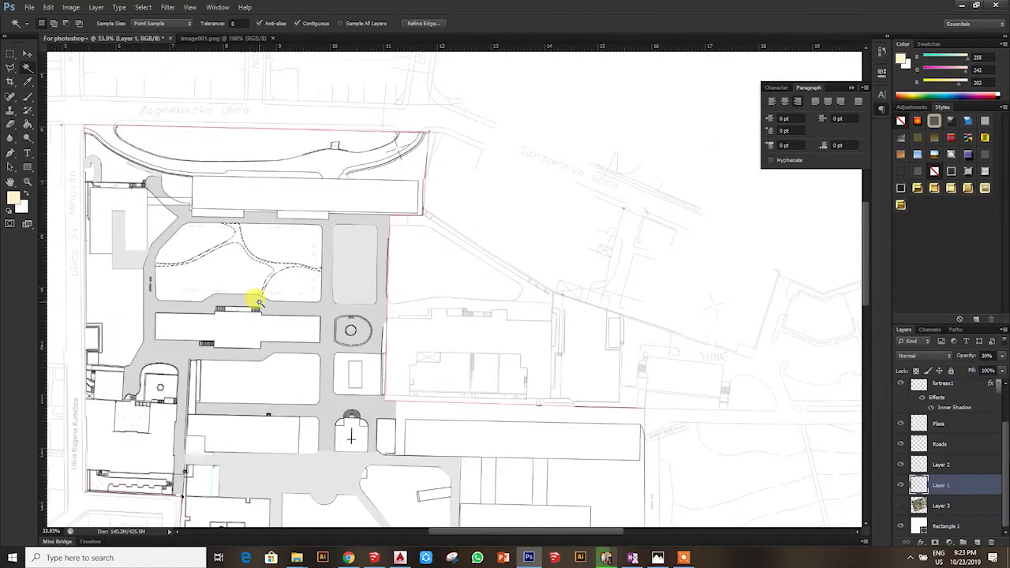
{"action": "scroll", "coordinate": [252, 293], "scroll_direction": "down", "scroll_amount": 3}
{"action": "scroll", "coordinate": [970, 457], "scroll_direction": "up", "scroll_amount": 2}
{"action": "left_click", "coordinate": [956, 386]}
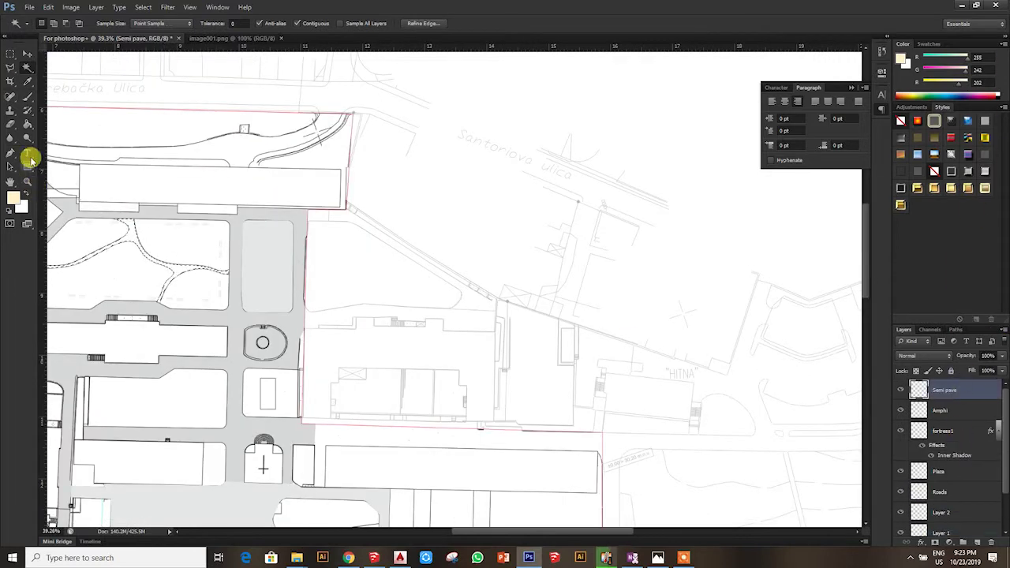
{"action": "left_click", "coordinate": [28, 123]}
{"action": "scroll", "coordinate": [195, 283], "scroll_direction": "up", "scroll_amount": 2}
{"action": "left_click", "coordinate": [194, 284]}
{"action": "key", "text": "ctrl+d"}
{"action": "key", "text": "w"}
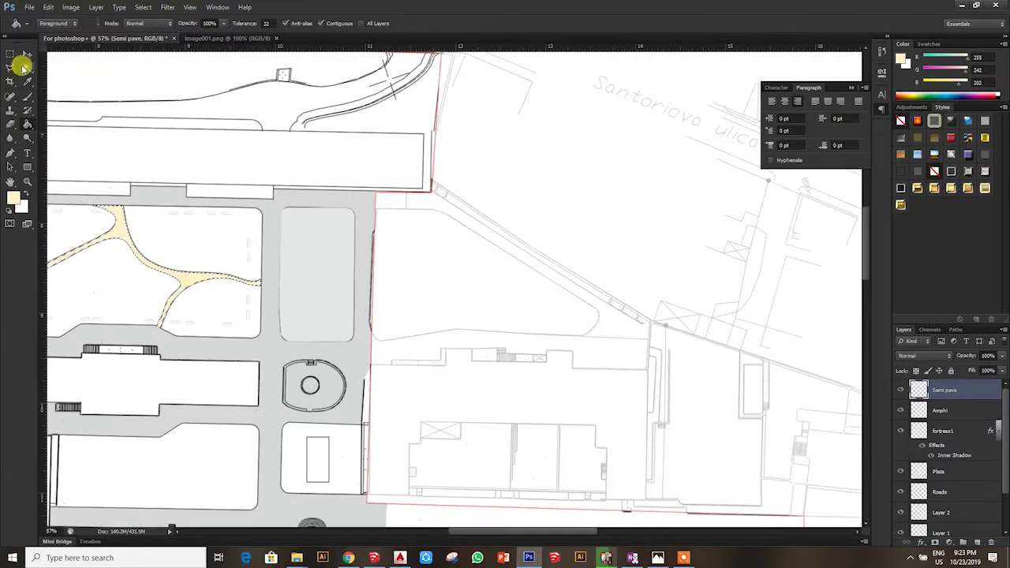
On the Roads layer, sample the road gray and fill the curved top road band
{"action": "scroll", "coordinate": [181, 275], "scroll_direction": "up", "scroll_amount": 1}
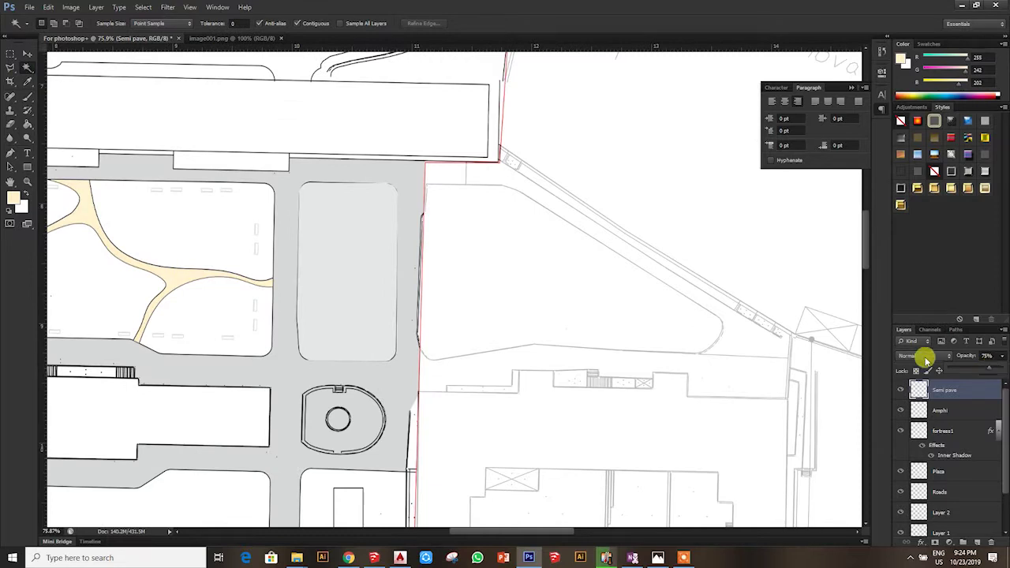
{"action": "scroll", "coordinate": [237, 160], "scroll_direction": "down", "scroll_amount": 3}
{"action": "left_click", "coordinate": [11, 53]}
{"action": "scroll", "coordinate": [458, 169], "scroll_direction": "down", "scroll_amount": 1}
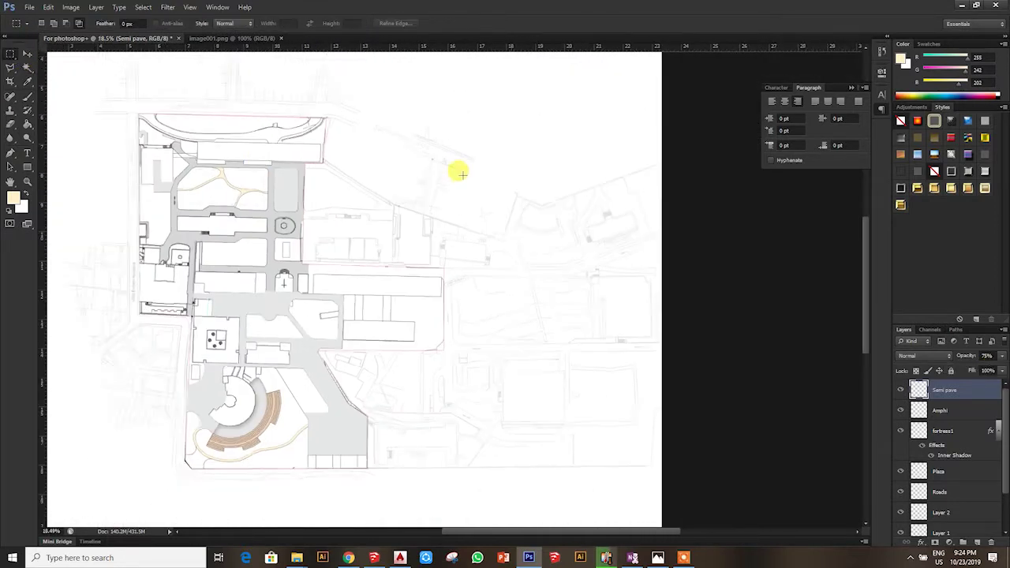
{"action": "scroll", "coordinate": [954, 520], "scroll_direction": "down", "scroll_amount": 2}
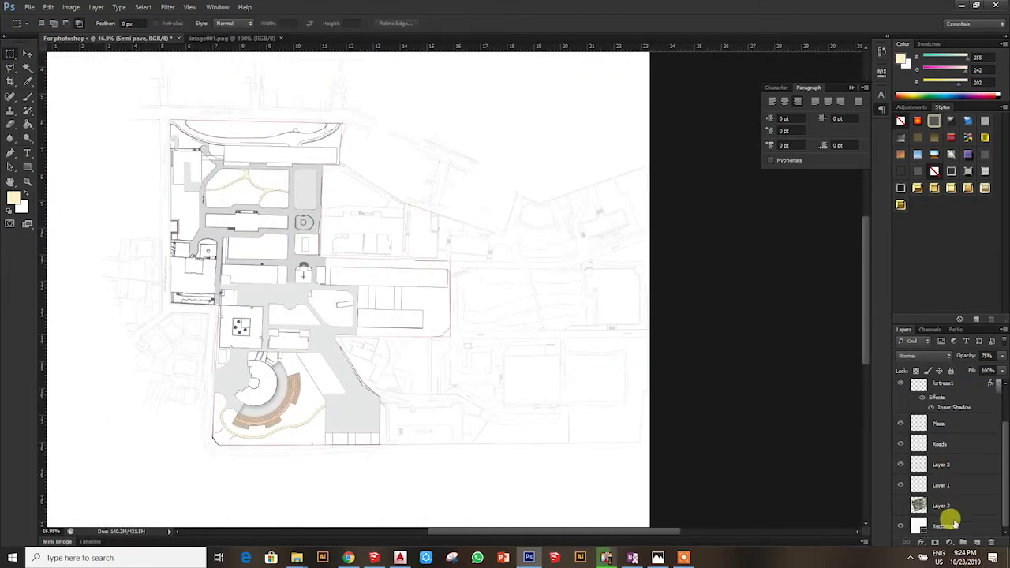
{"action": "left_click", "coordinate": [961, 466]}
{"action": "left_click", "coordinate": [28, 67]}
{"action": "scroll", "coordinate": [253, 142], "scroll_direction": "up", "scroll_amount": 3}
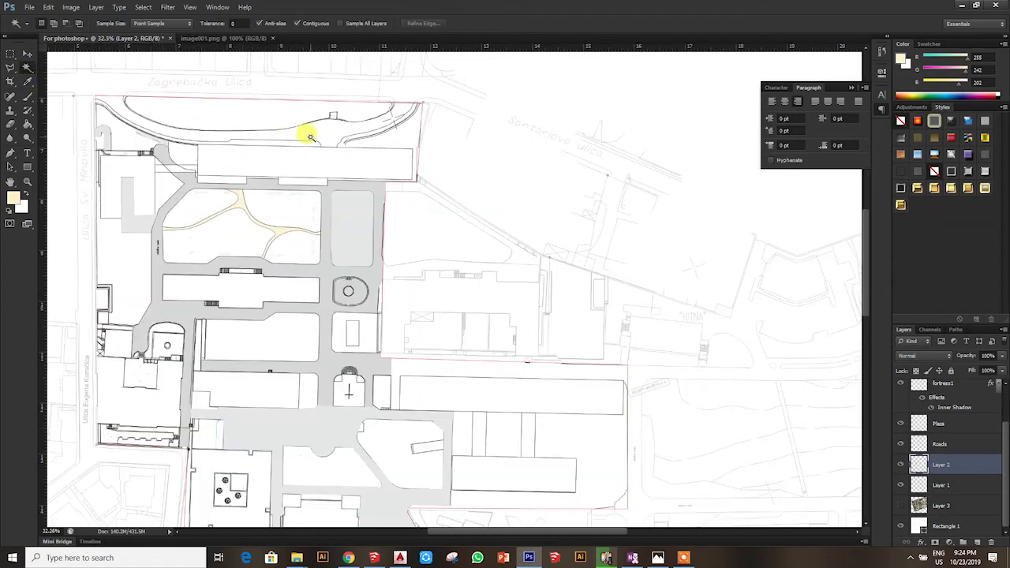
{"action": "scroll", "coordinate": [962, 442], "scroll_direction": "up", "scroll_amount": 2}
{"action": "left_click", "coordinate": [957, 489]}
{"action": "scroll", "coordinate": [75, 190], "scroll_direction": "up", "scroll_amount": 2}
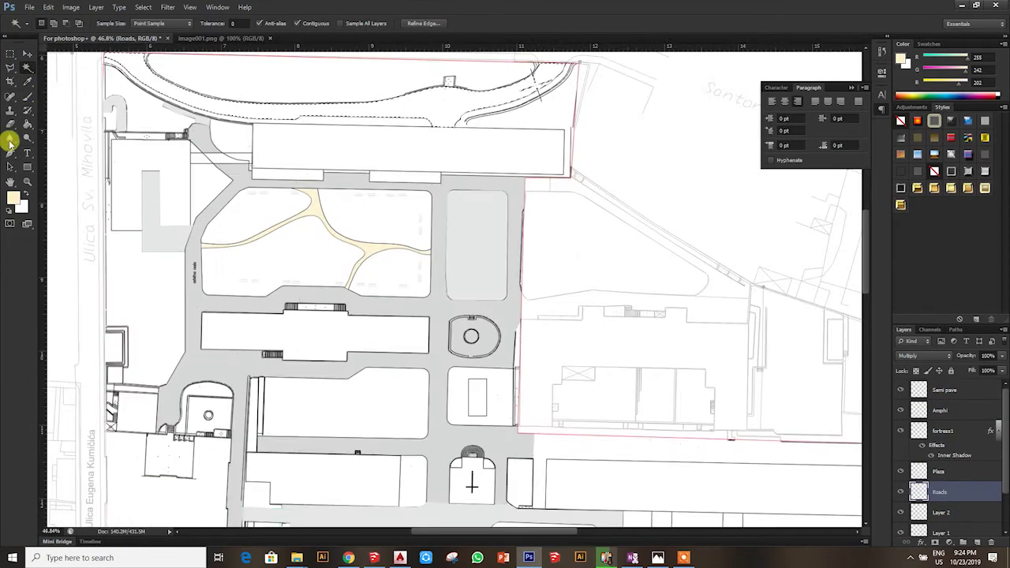
{"action": "key", "text": "i"}
{"action": "left_click", "coordinate": [241, 161]}
{"action": "left_click", "coordinate": [26, 124]}
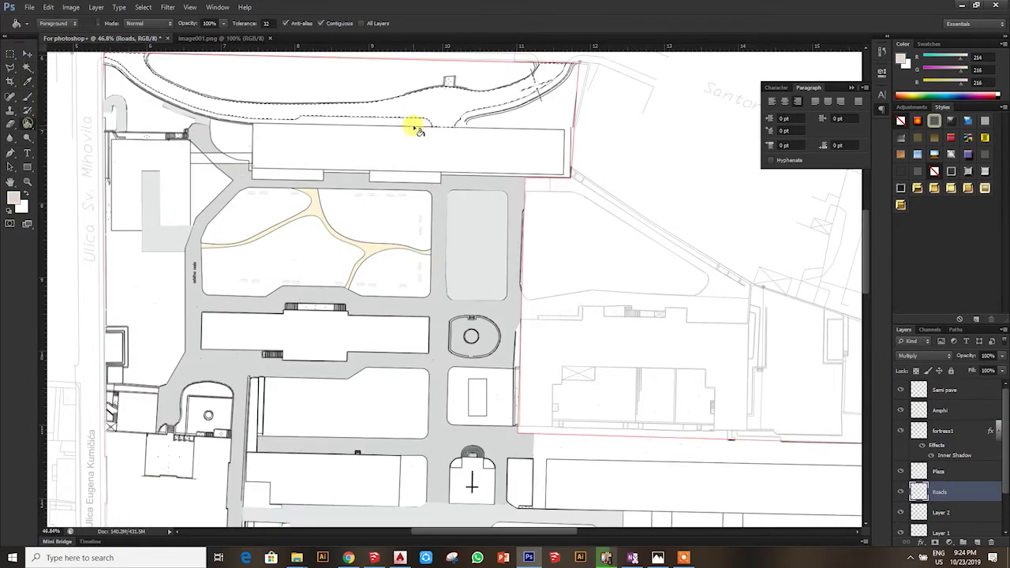
{"action": "left_click", "coordinate": [416, 110]}
Magic Wand-select several building footprints together on Layer 2
{"action": "scroll", "coordinate": [296, 171], "scroll_direction": "down", "scroll_amount": 3}
{"action": "left_click", "coordinate": [10, 54]}
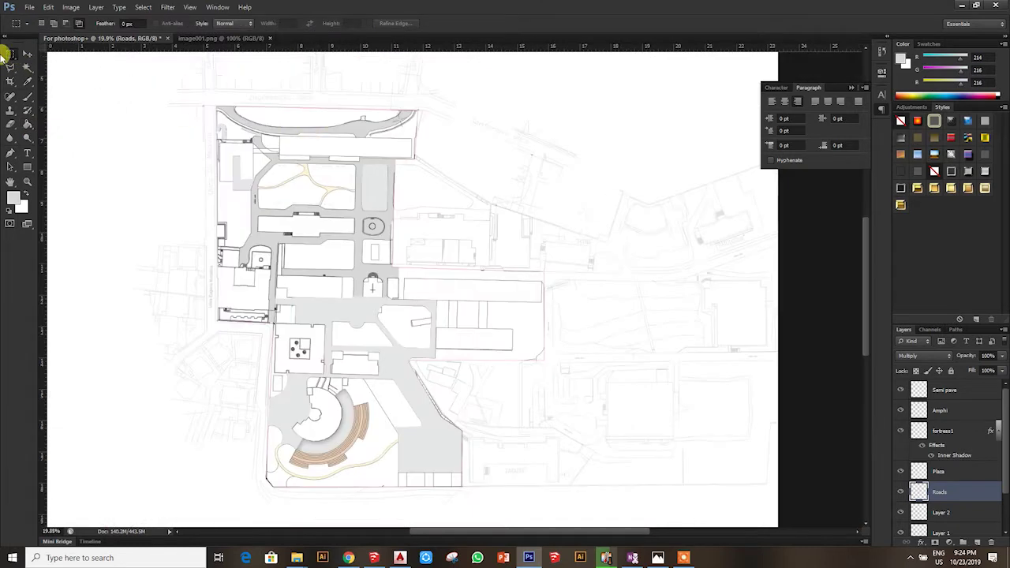
{"action": "left_click", "coordinate": [10, 68]}
{"action": "scroll", "coordinate": [468, 343], "scroll_direction": "down", "scroll_amount": 1}
{"action": "scroll", "coordinate": [261, 207], "scroll_direction": "down", "scroll_amount": 1}
{"action": "scroll", "coordinate": [261, 205], "scroll_direction": "down", "scroll_amount": 1}
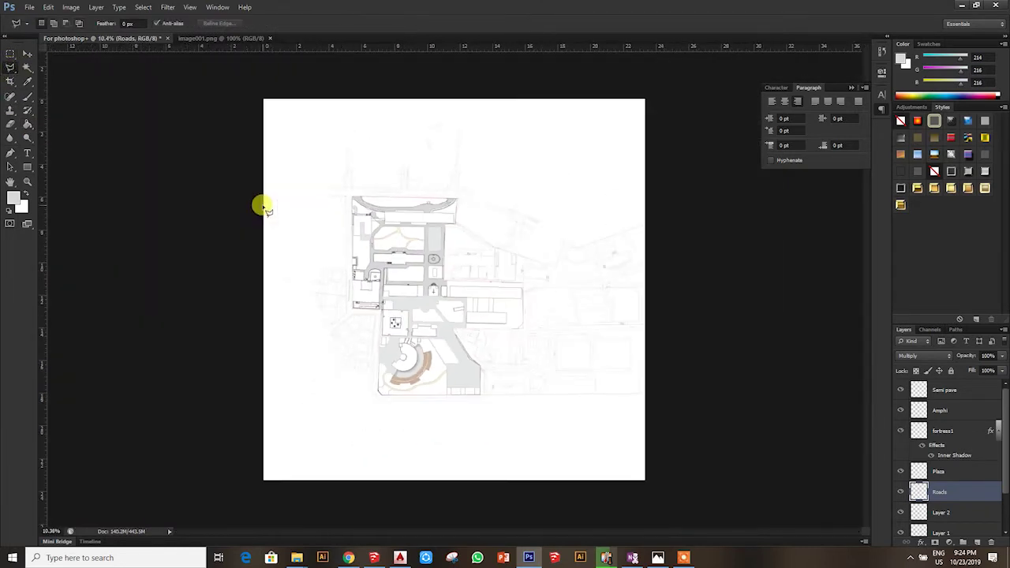
{"action": "scroll", "coordinate": [201, 186], "scroll_direction": "up", "scroll_amount": 4}
{"action": "scroll", "coordinate": [201, 186], "scroll_direction": "down", "scroll_amount": 1}
{"action": "scroll", "coordinate": [201, 187], "scroll_direction": "down", "scroll_amount": 1}
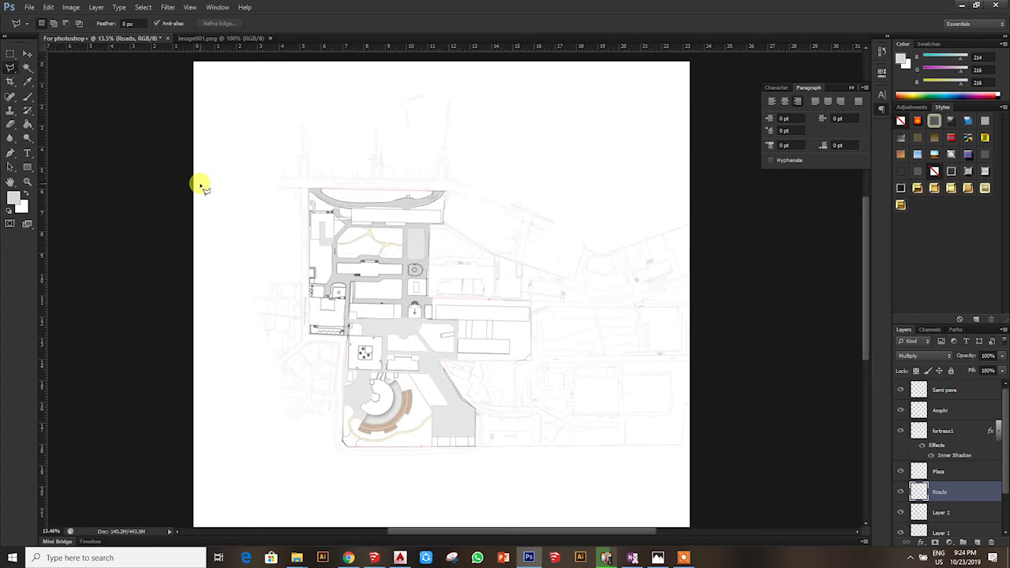
{"action": "scroll", "coordinate": [458, 274], "scroll_direction": "up", "scroll_amount": 1}
{"action": "left_click", "coordinate": [975, 508]}
{"action": "scroll", "coordinate": [961, 504], "scroll_direction": "down", "scroll_amount": 2}
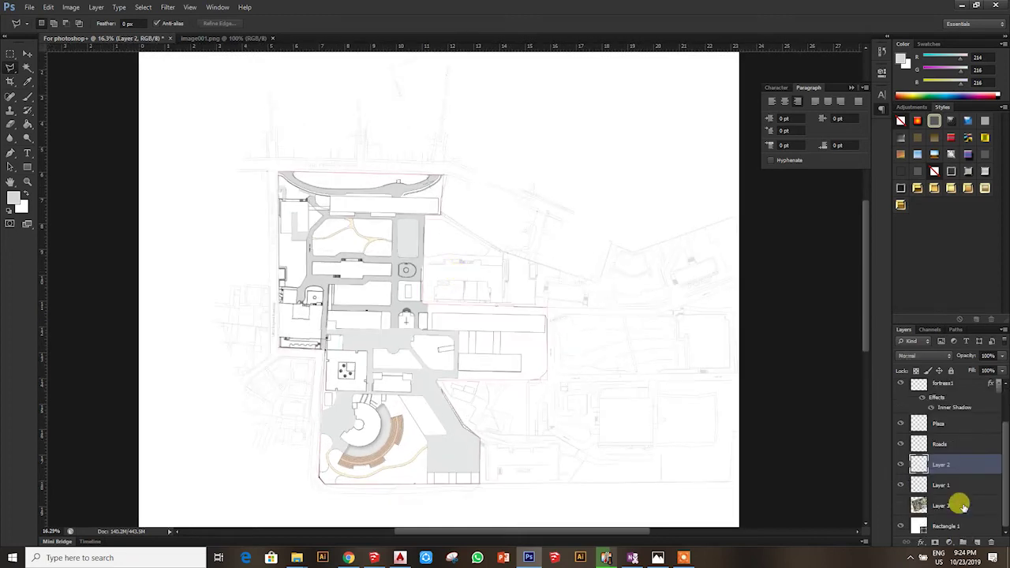
{"action": "left_click", "coordinate": [26, 75]}
{"action": "scroll", "coordinate": [351, 385], "scroll_direction": "up", "scroll_amount": 2}
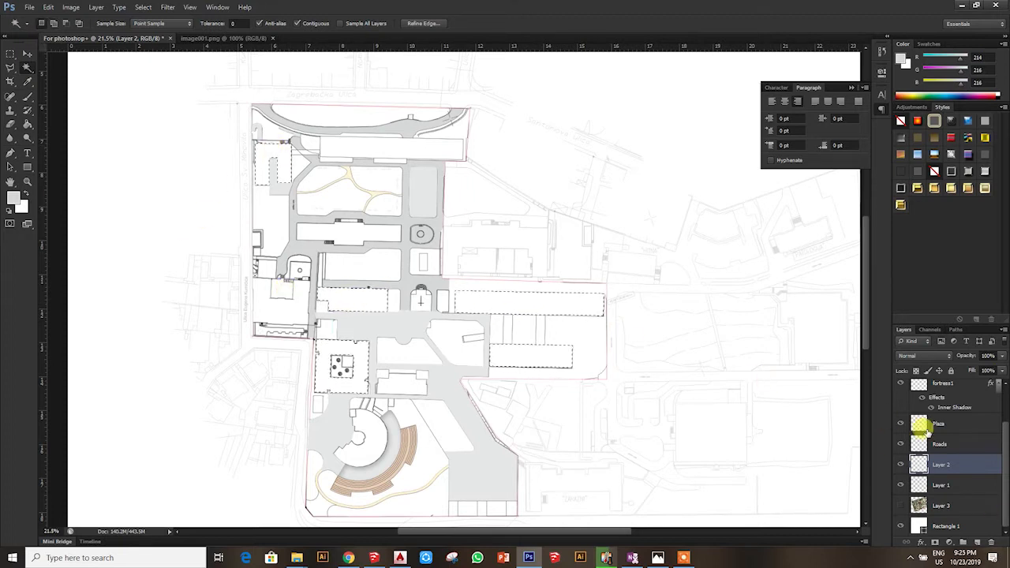
Create layer '3 floors' and fill the building selection with light gray 232/234/234
{"action": "scroll", "coordinate": [919, 424], "scroll_direction": "up", "scroll_amount": 3}
{"action": "left_click", "coordinate": [945, 391]}
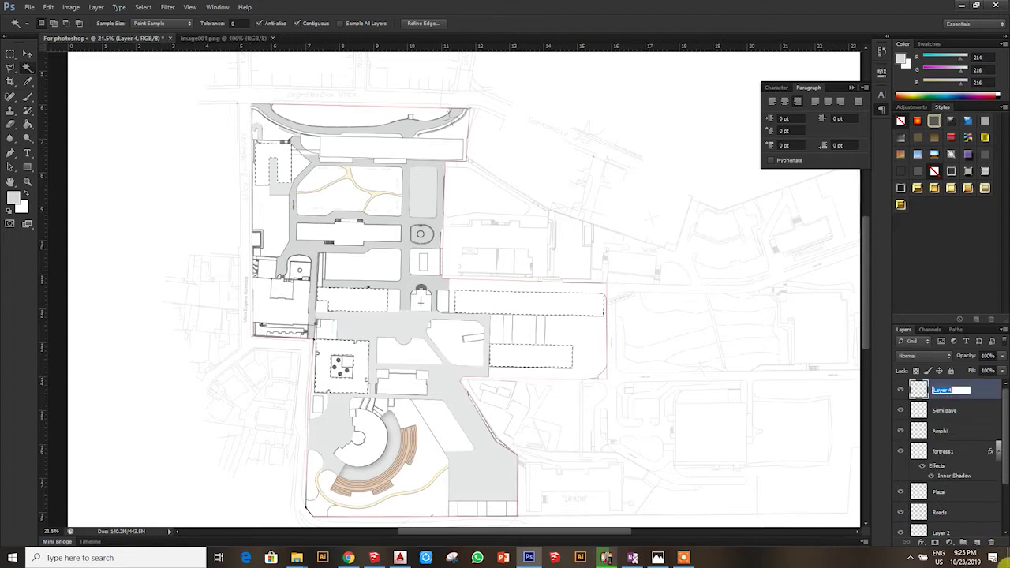
{"action": "type", "text": "3 floors"}
{"action": "left_click", "coordinate": [984, 375]}
{"action": "left_click", "coordinate": [12, 198]}
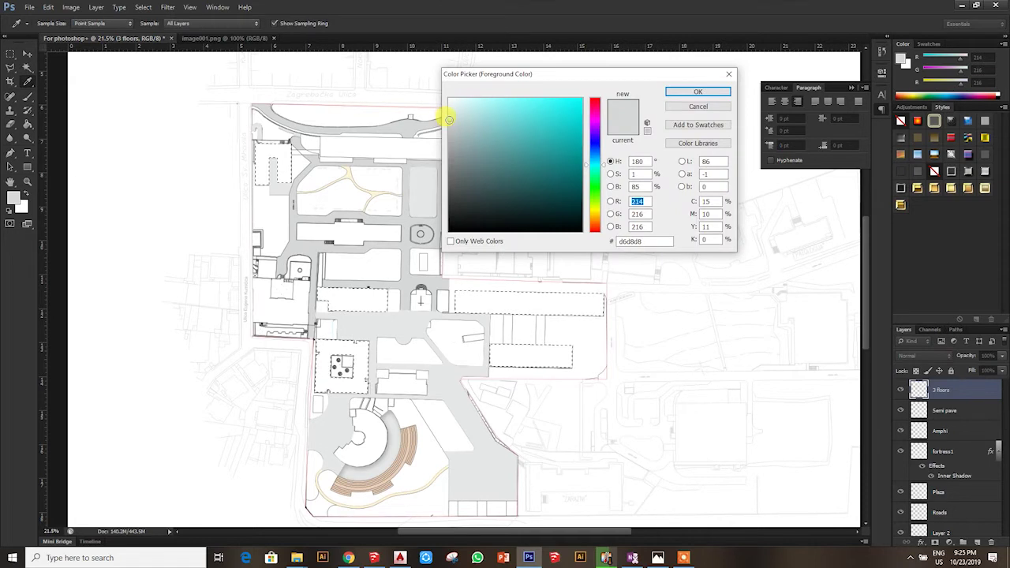
{"action": "left_click", "coordinate": [698, 91]}
{"action": "left_click", "coordinate": [28, 124]}
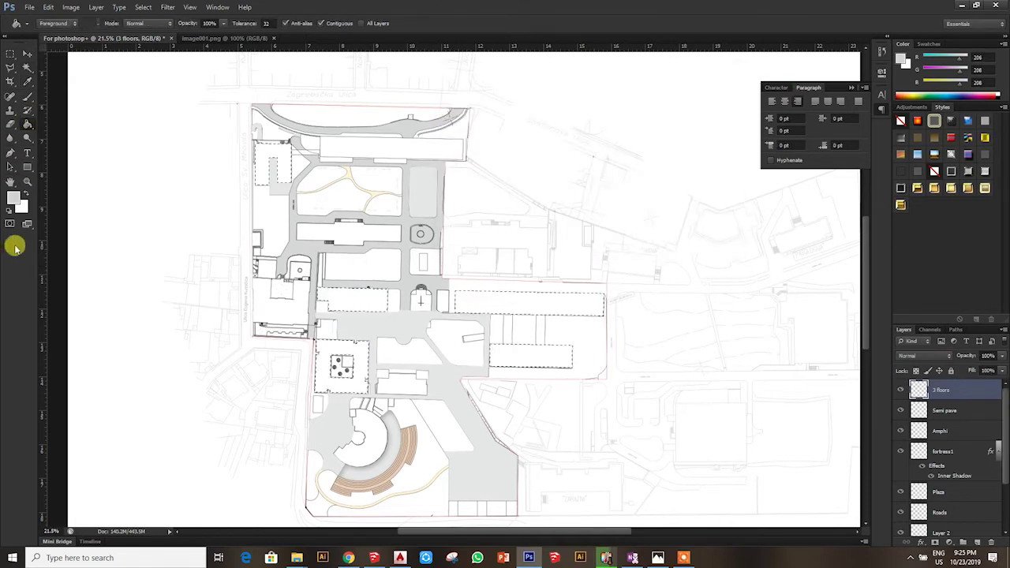
{"action": "left_click", "coordinate": [13, 198]}
{"action": "left_click", "coordinate": [448, 108]}
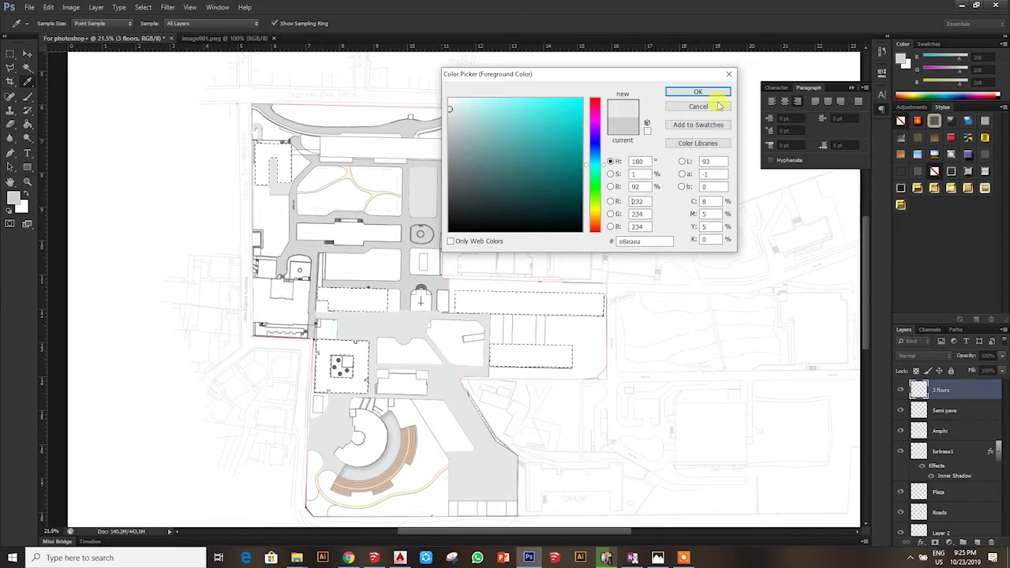
{"action": "left_click", "coordinate": [697, 91]}
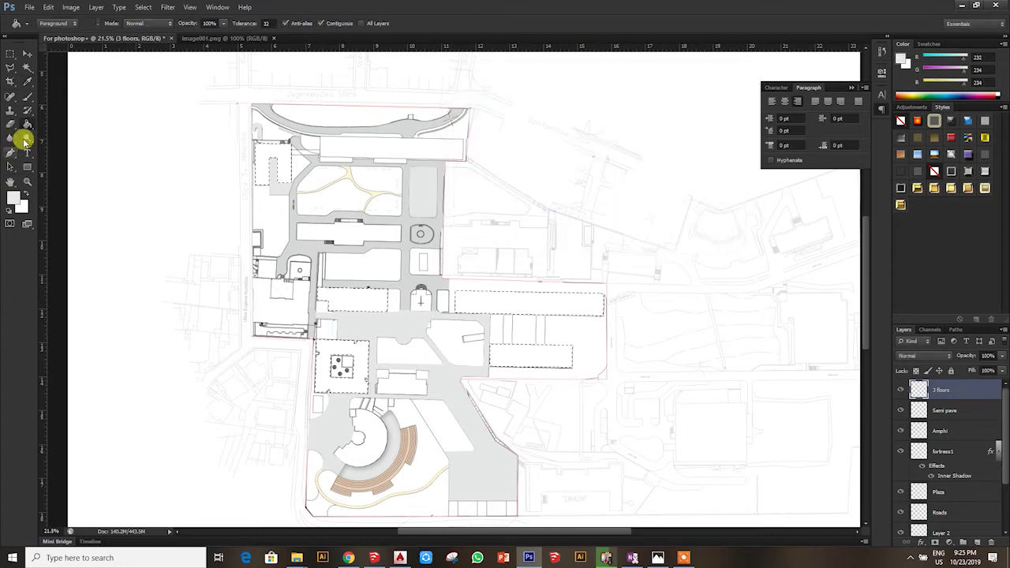
{"action": "left_click", "coordinate": [28, 69]}
{"action": "double_click", "coordinate": [971, 389]}
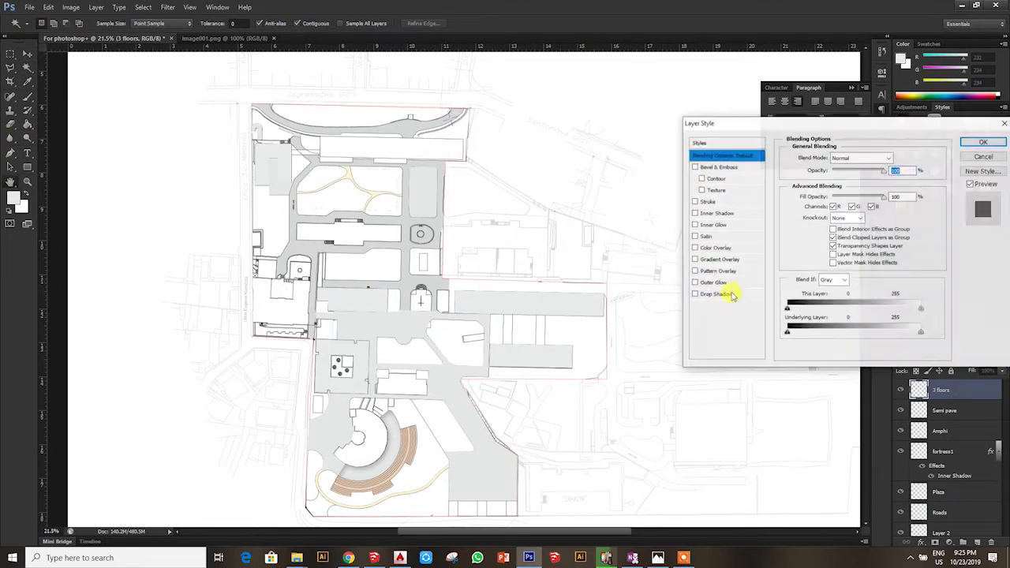
Give 3 floors a Multiply drop shadow (distance 25, size 25) and set the layer to Multiply
{"action": "left_click", "coordinate": [724, 294]}
{"action": "left_click", "coordinate": [838, 207]}
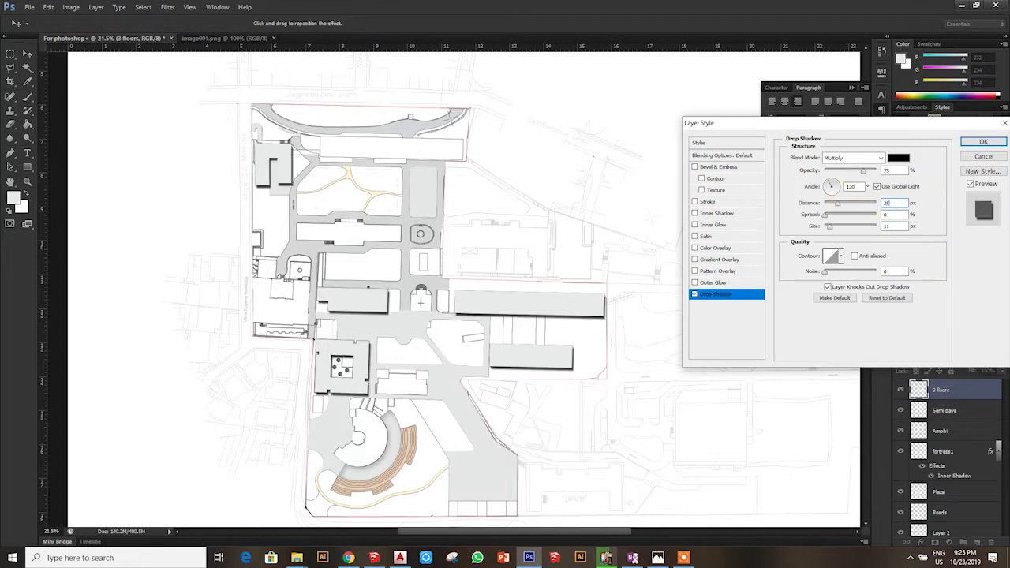
{"action": "type", "text": "5"}
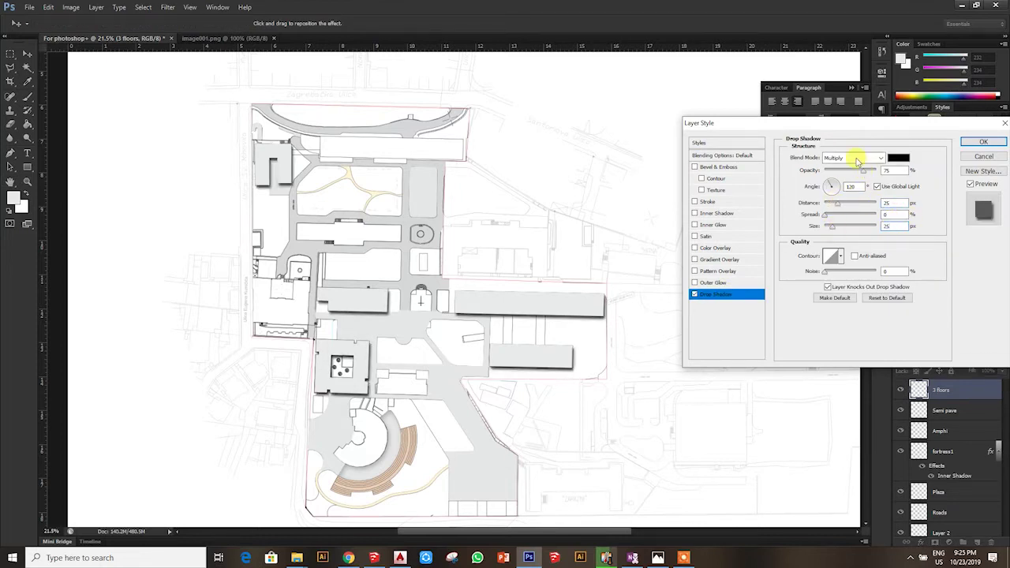
{"action": "left_click", "coordinate": [857, 159]}
{"action": "left_click", "coordinate": [844, 205]}
{"action": "left_click", "coordinate": [983, 142]}
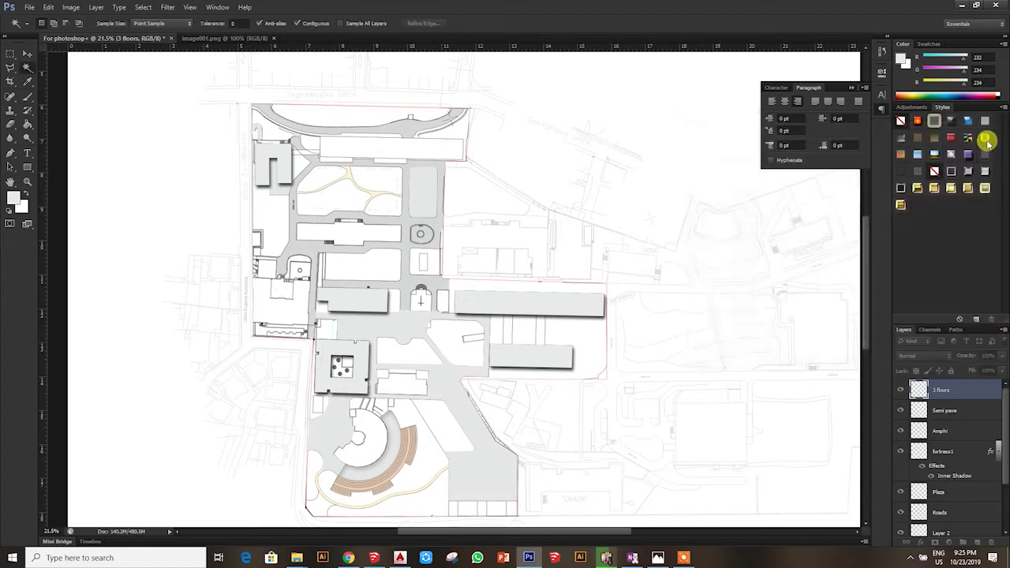
{"action": "left_click", "coordinate": [922, 356]}
{"action": "left_click", "coordinate": [911, 122]}
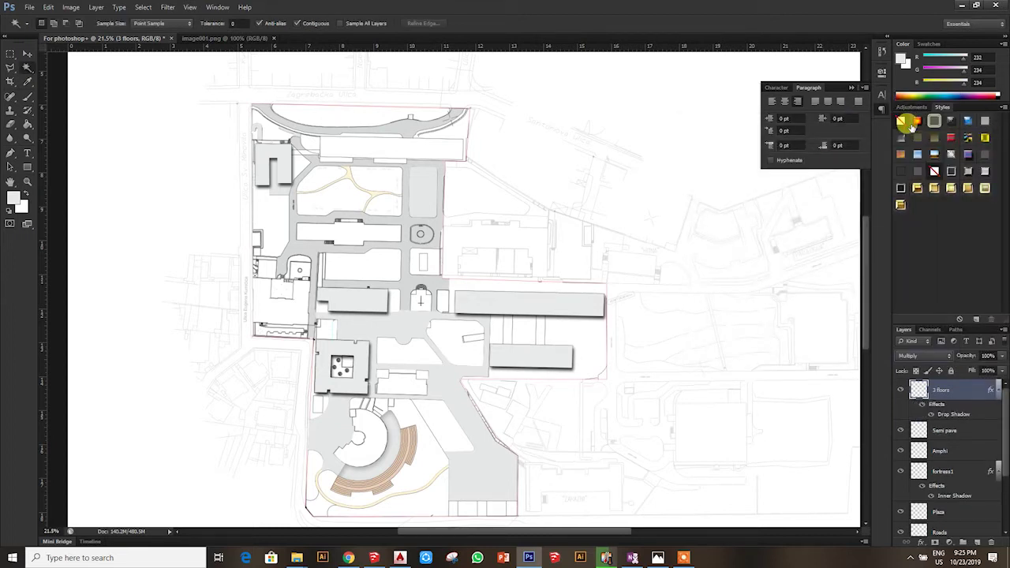
{"action": "left_click", "coordinate": [975, 542]}
{"action": "type", "text": "5 floors"}
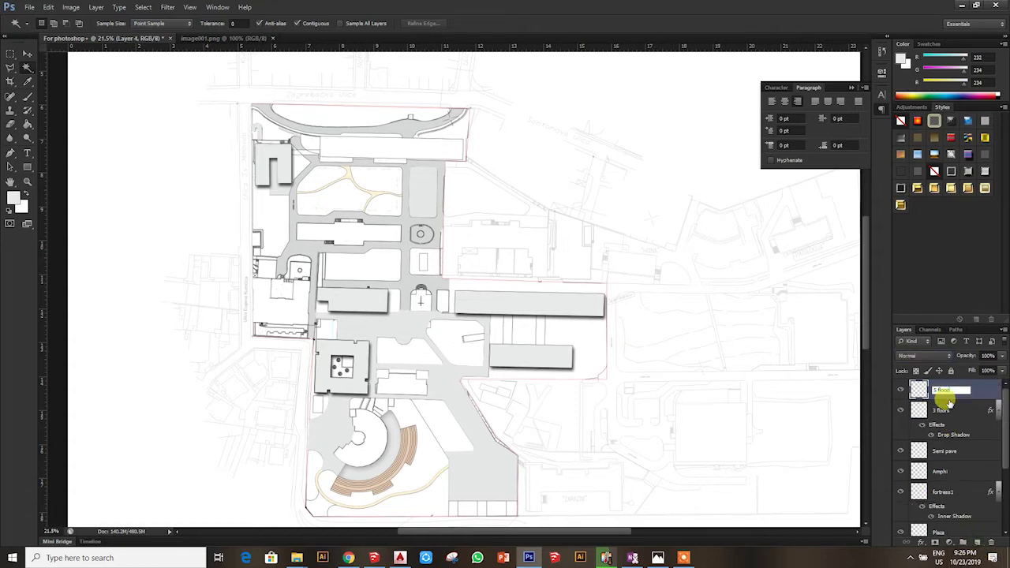
Make Layer 1 active and zoom around the selected tall building footprints
{"action": "scroll", "coordinate": [969, 473], "scroll_direction": "down", "scroll_amount": 3}
{"action": "left_click", "coordinate": [970, 483]}
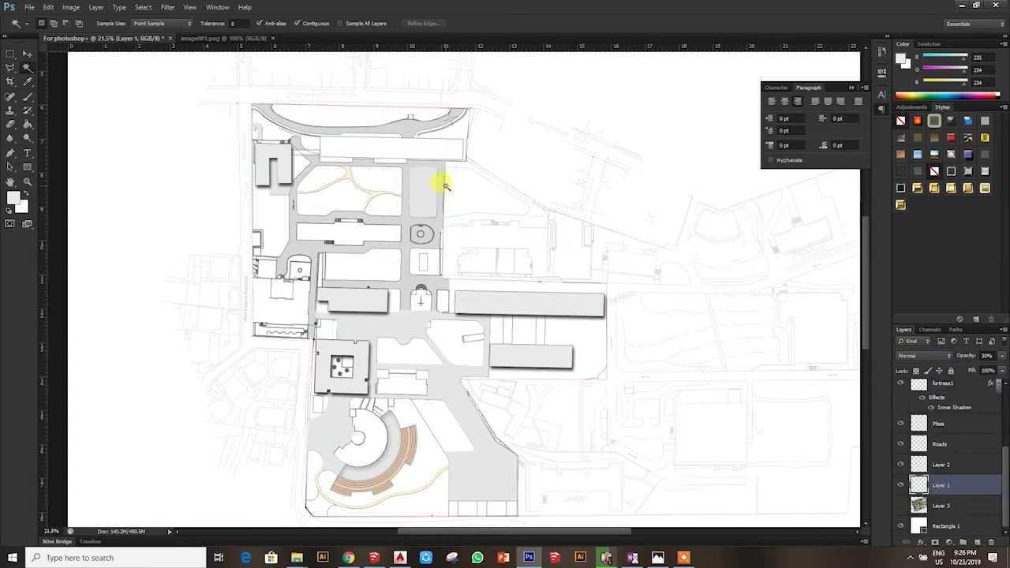
{"action": "scroll", "coordinate": [321, 108], "scroll_direction": "up", "scroll_amount": 3}
{"action": "scroll", "coordinate": [350, 173], "scroll_direction": "up", "scroll_amount": 2}
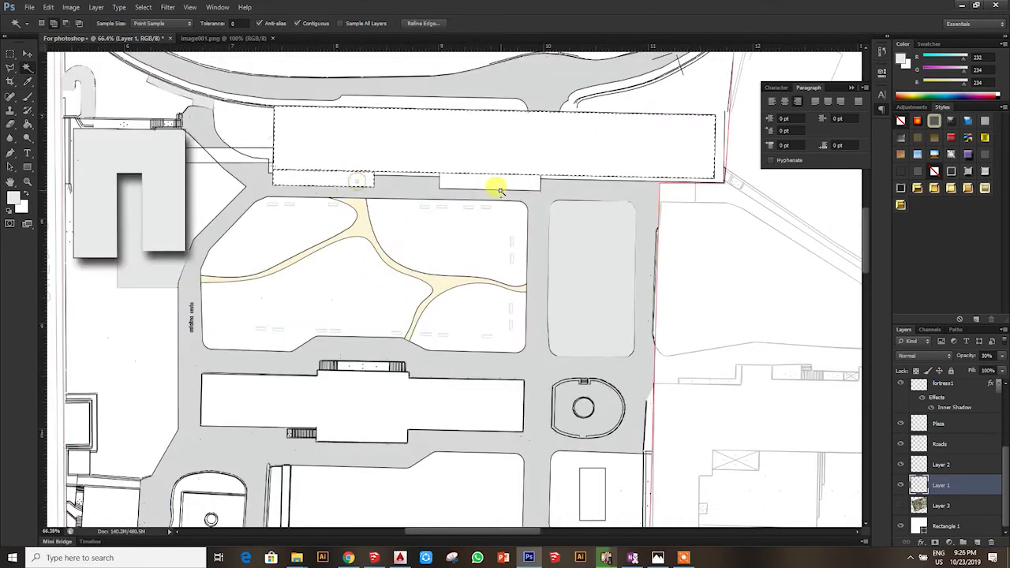
{"action": "scroll", "coordinate": [252, 153], "scroll_direction": "up", "scroll_amount": 2}
{"action": "scroll", "coordinate": [326, 295], "scroll_direction": "down", "scroll_amount": 5}
{"action": "scroll", "coordinate": [298, 220], "scroll_direction": "up", "scroll_amount": 3}
{"action": "scroll", "coordinate": [298, 220], "scroll_direction": "down", "scroll_amount": 4}
{"action": "scroll", "coordinate": [355, 266], "scroll_direction": "up", "scroll_amount": 3}
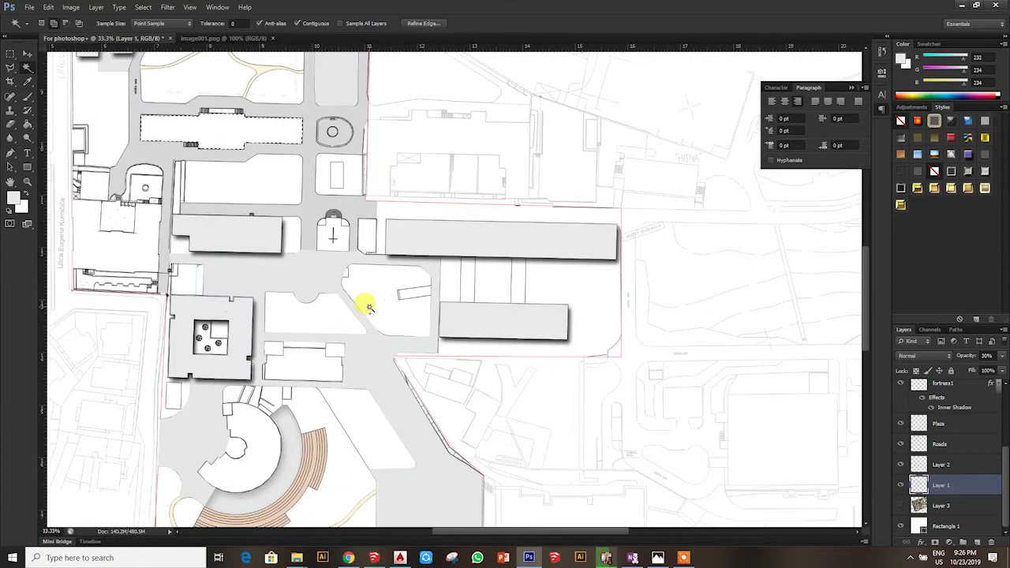
{"action": "scroll", "coordinate": [235, 426], "scroll_direction": "up", "scroll_amount": 3}
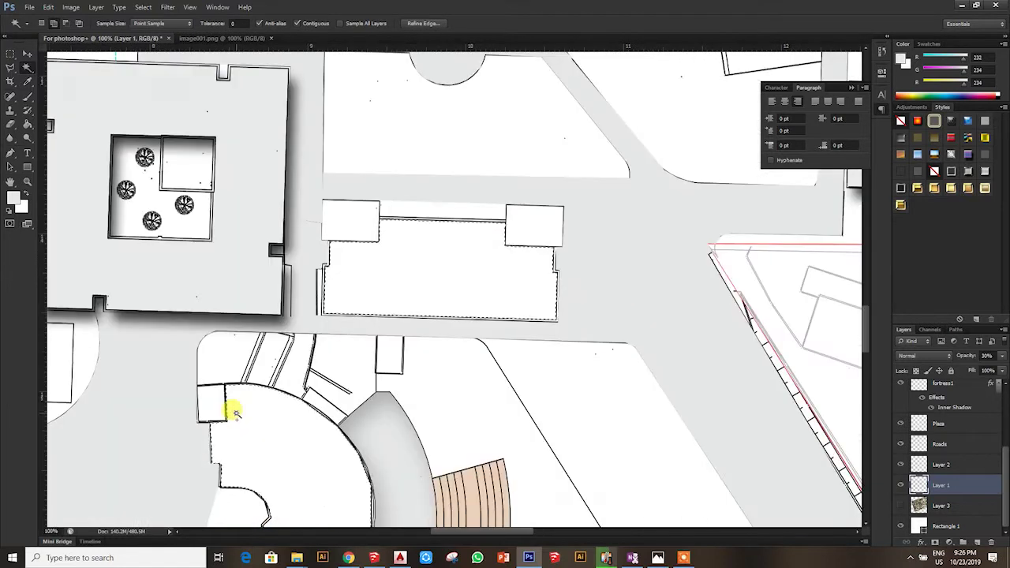
{"action": "scroll", "coordinate": [236, 400], "scroll_direction": "down", "scroll_amount": 4}
{"action": "scroll", "coordinate": [247, 398], "scroll_direction": "down", "scroll_amount": 1}
{"action": "scroll", "coordinate": [395, 279], "scroll_direction": "up", "scroll_amount": 3}
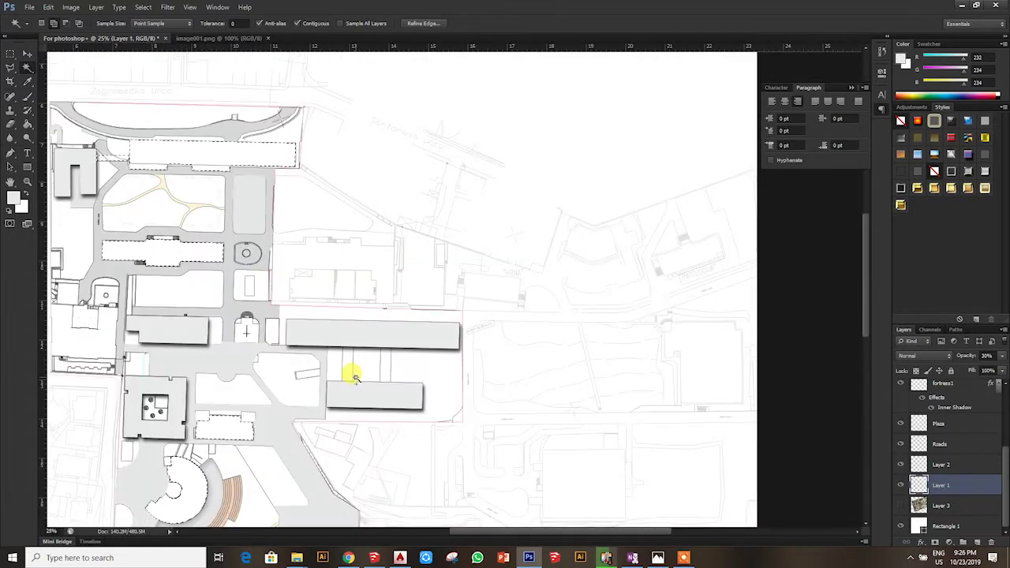
{"action": "scroll", "coordinate": [312, 289], "scroll_direction": "down", "scroll_amount": 3}
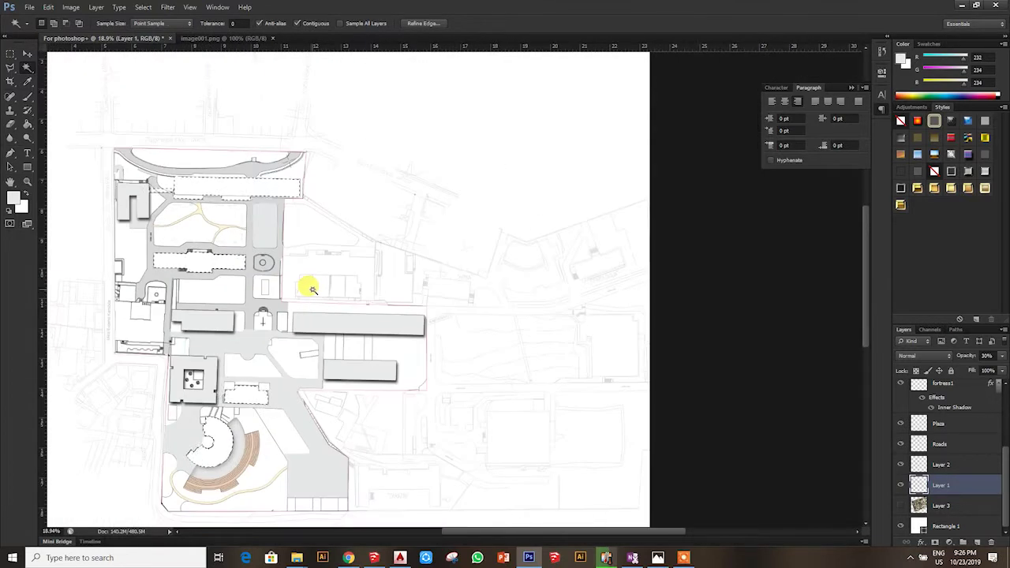
Paint Bucket fill the selection grey on the 5 floors layer, then deselect
{"action": "left_click", "coordinate": [28, 124]}
{"action": "scroll", "coordinate": [126, 193], "scroll_direction": "up", "scroll_amount": 1}
{"action": "scroll", "coordinate": [947, 433], "scroll_direction": "up", "scroll_amount": 3}
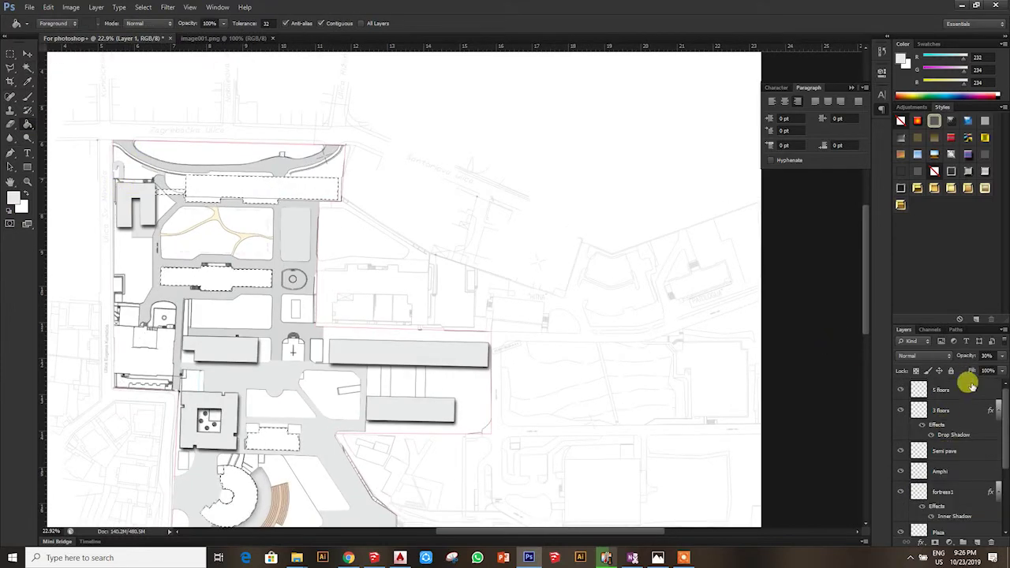
{"action": "left_click", "coordinate": [940, 390]}
{"action": "scroll", "coordinate": [177, 196], "scroll_direction": "up", "scroll_amount": 2}
{"action": "left_click", "coordinate": [26, 67]}
{"action": "left_click", "coordinate": [340, 183]}
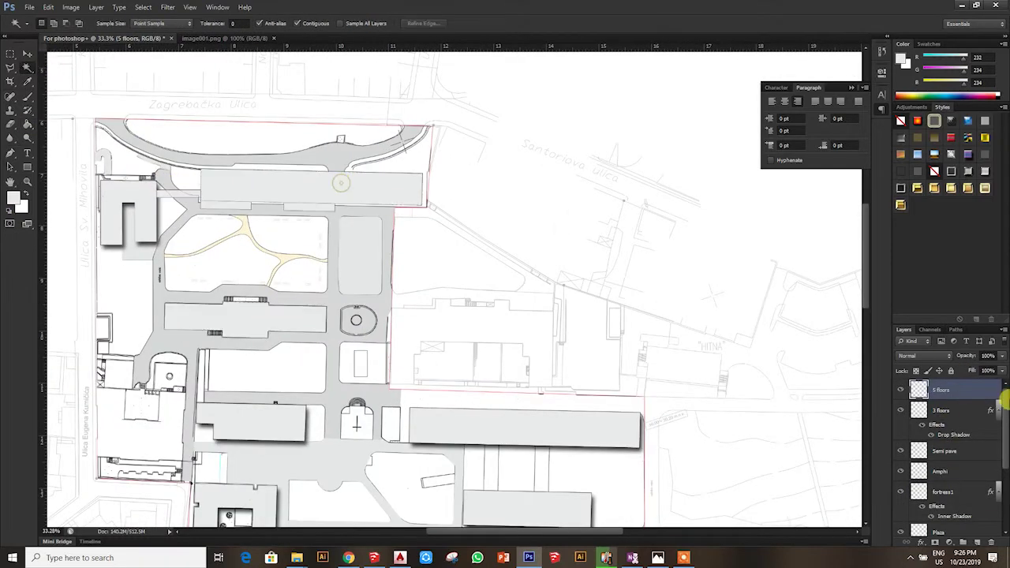
Give 5 floors a drop shadow with 45 px distance, 45 px size and slightly lower opacity
{"action": "double_click", "coordinate": [977, 396]}
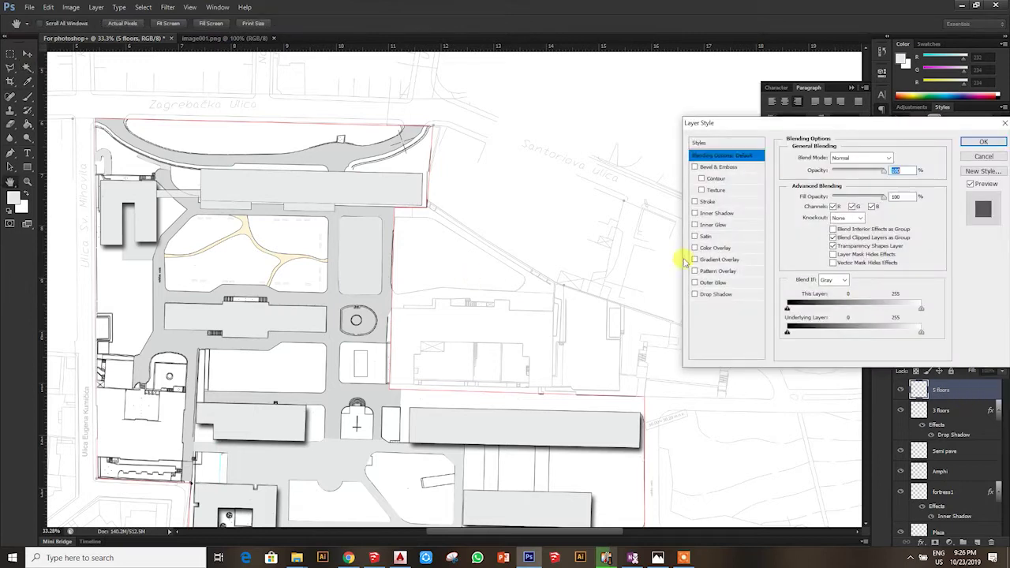
{"action": "left_click", "coordinate": [742, 295]}
{"action": "type", "text": "45"}
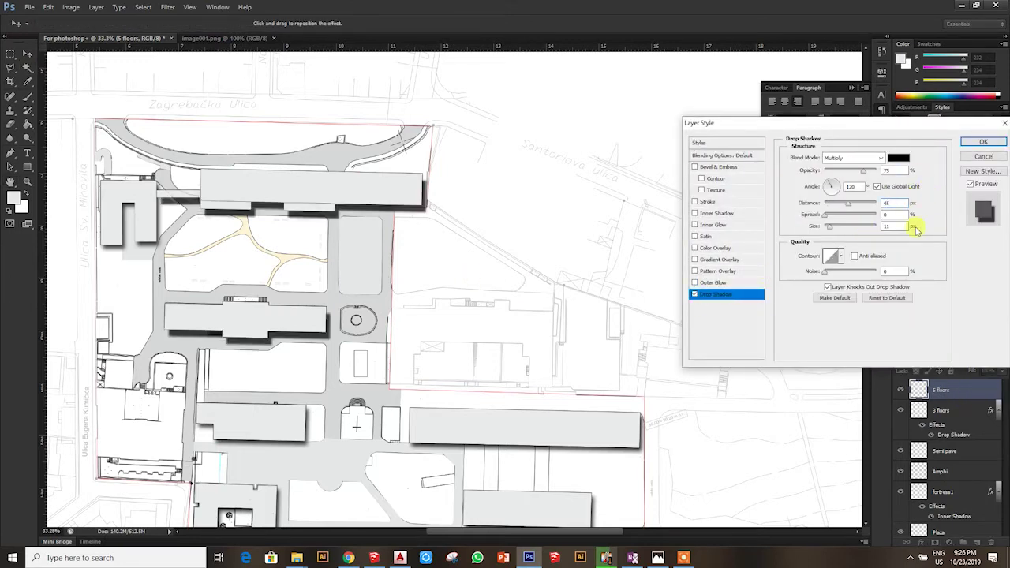
{"action": "type", "text": "45"}
{"action": "key", "text": "Tab"}
{"action": "left_click_drag", "start_coordinate": [854, 172], "coordinate": [844, 170]}
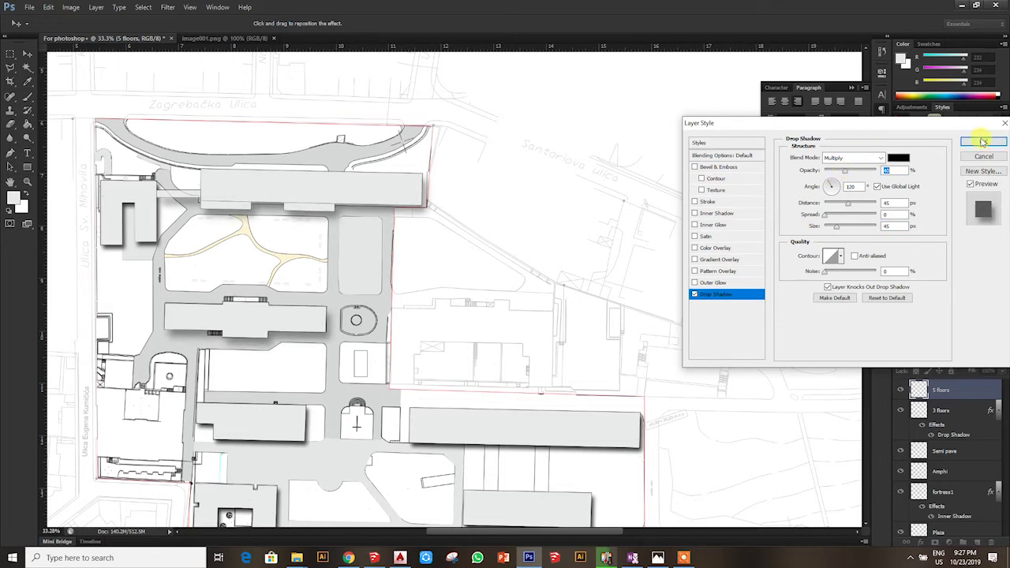
{"action": "left_click_drag", "start_coordinate": [849, 173], "coordinate": [852, 171]}
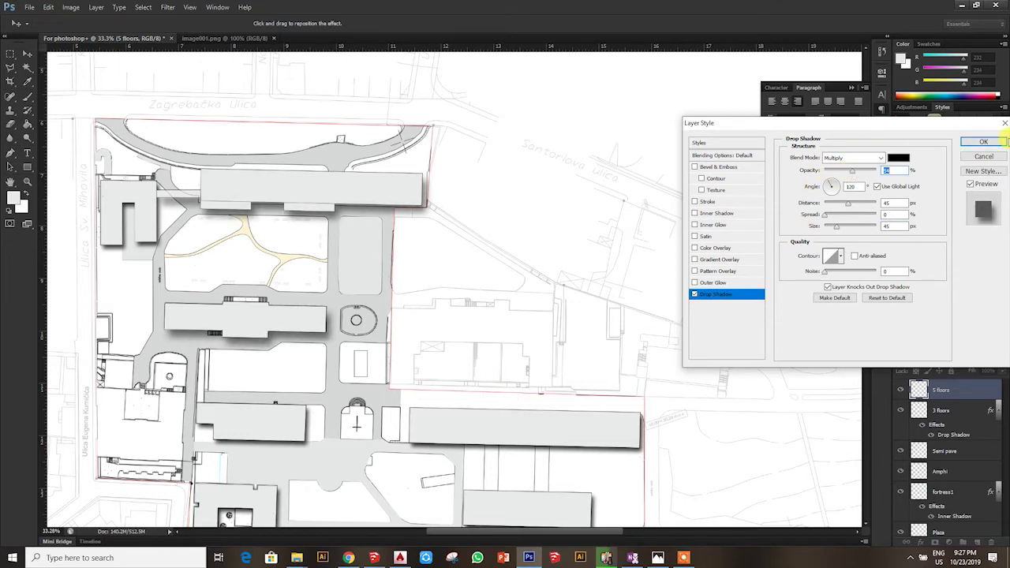
{"action": "left_click", "coordinate": [982, 141]}
{"action": "scroll", "coordinate": [105, 316], "scroll_direction": "down", "scroll_amount": 2}
{"action": "scroll", "coordinate": [299, 260], "scroll_direction": "down", "scroll_amount": 3}
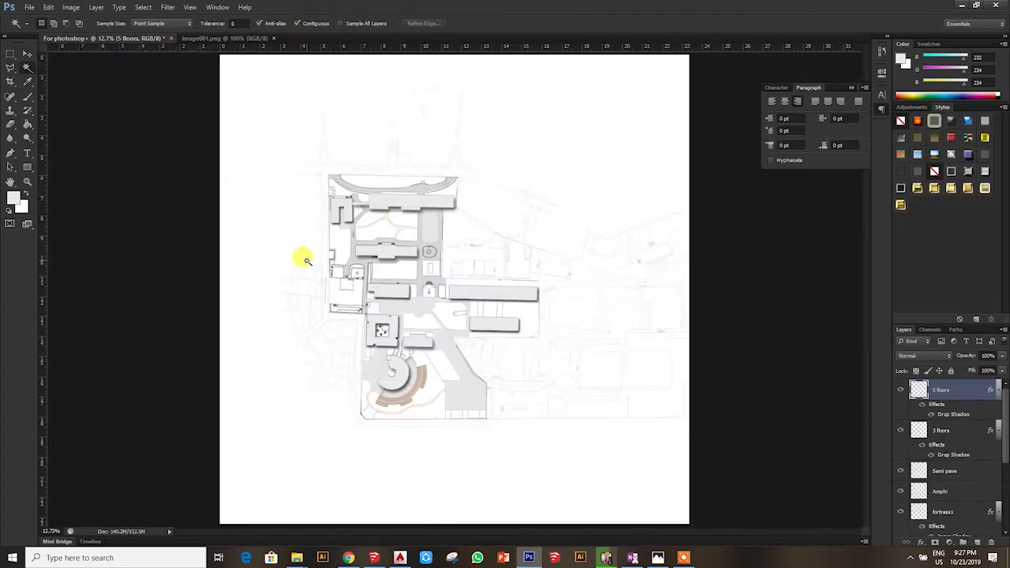
Magic Wand select the small one-storey footprints on Layer 1, including the rectangle near the amphitheatre
{"action": "scroll", "coordinate": [527, 370], "scroll_direction": "up", "scroll_amount": 3}
{"action": "scroll", "coordinate": [527, 370], "scroll_direction": "down", "scroll_amount": 2}
{"action": "scroll", "coordinate": [969, 451], "scroll_direction": "down", "scroll_amount": 3}
{"action": "left_click", "coordinate": [969, 480]}
{"action": "scroll", "coordinate": [473, 282], "scroll_direction": "up", "scroll_amount": 3}
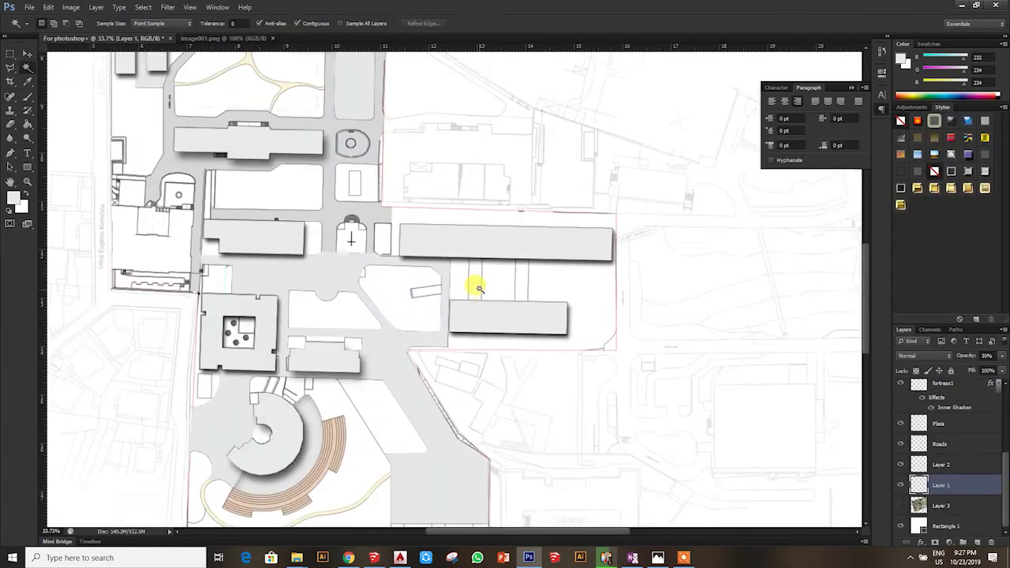
{"action": "left_click", "coordinate": [473, 277]}
{"action": "scroll", "coordinate": [536, 260], "scroll_direction": "down", "scroll_amount": 2}
{"action": "scroll", "coordinate": [261, 354], "scroll_direction": "down", "scroll_amount": 2}
{"action": "scroll", "coordinate": [417, 298], "scroll_direction": "up", "scroll_amount": 5}
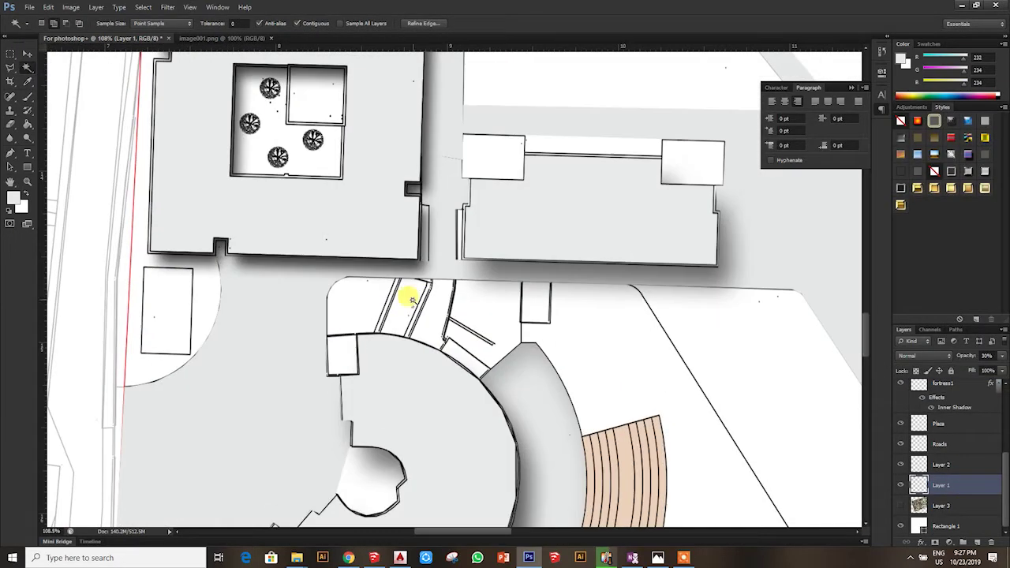
{"action": "left_click", "coordinate": [531, 307]}
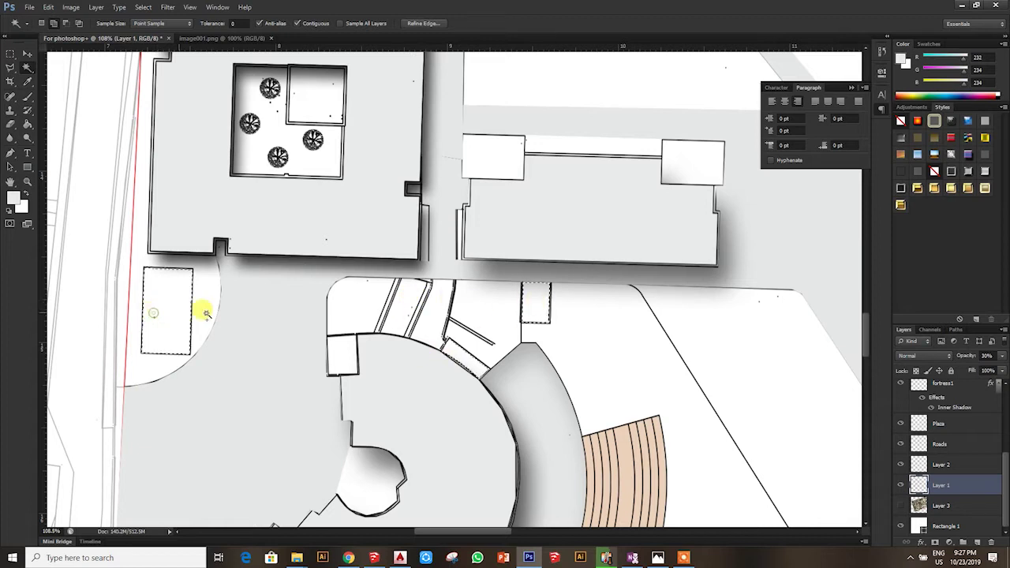
{"action": "scroll", "coordinate": [158, 308], "scroll_direction": "down", "scroll_amount": 3}
{"action": "scroll", "coordinate": [259, 412], "scroll_direction": "down", "scroll_amount": 1}
{"action": "scroll", "coordinate": [271, 331], "scroll_direction": "up", "scroll_amount": 3}
{"action": "scroll", "coordinate": [306, 276], "scroll_direction": "up", "scroll_amount": 1}
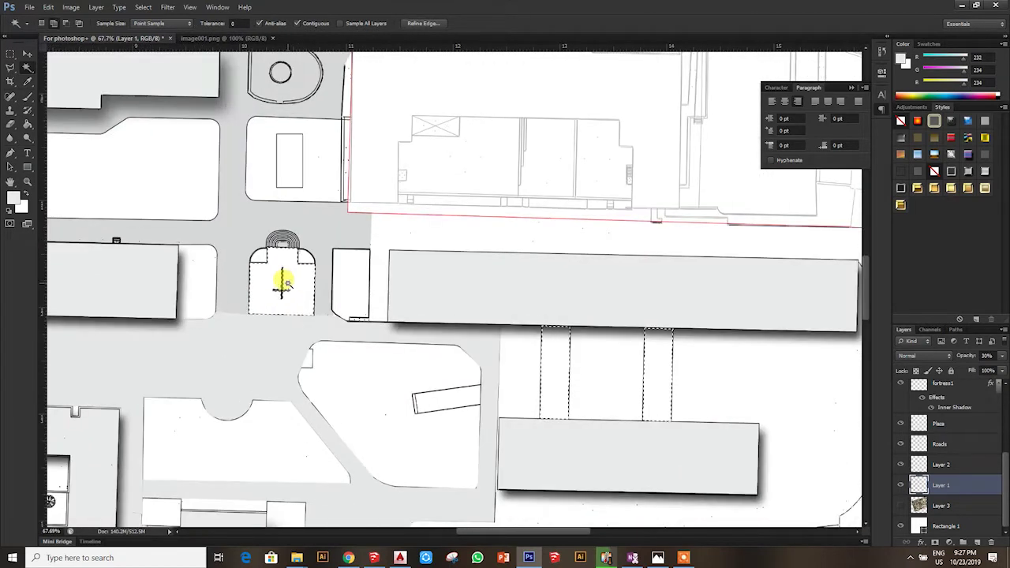
{"action": "scroll", "coordinate": [394, 135], "scroll_direction": "down", "scroll_amount": 1}
{"action": "scroll", "coordinate": [337, 302], "scroll_direction": "down", "scroll_amount": 1}
{"action": "scroll", "coordinate": [187, 225], "scroll_direction": "down", "scroll_amount": 2}
{"action": "scroll", "coordinate": [129, 421], "scroll_direction": "up", "scroll_amount": 1}
{"action": "scroll", "coordinate": [128, 427], "scroll_direction": "down", "scroll_amount": 1}
{"action": "scroll", "coordinate": [306, 340], "scroll_direction": "down", "scroll_amount": 1}
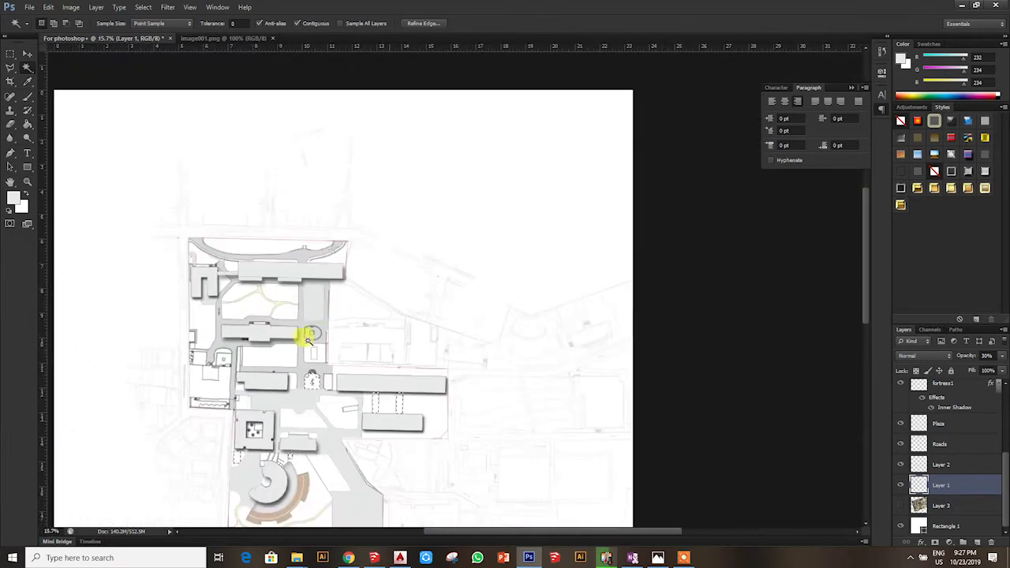
Create a new layer named '1 floor' in the floor-layers group
{"action": "left_click", "coordinate": [933, 408]}
{"action": "scroll", "coordinate": [951, 432], "scroll_direction": "up", "scroll_amount": 2}
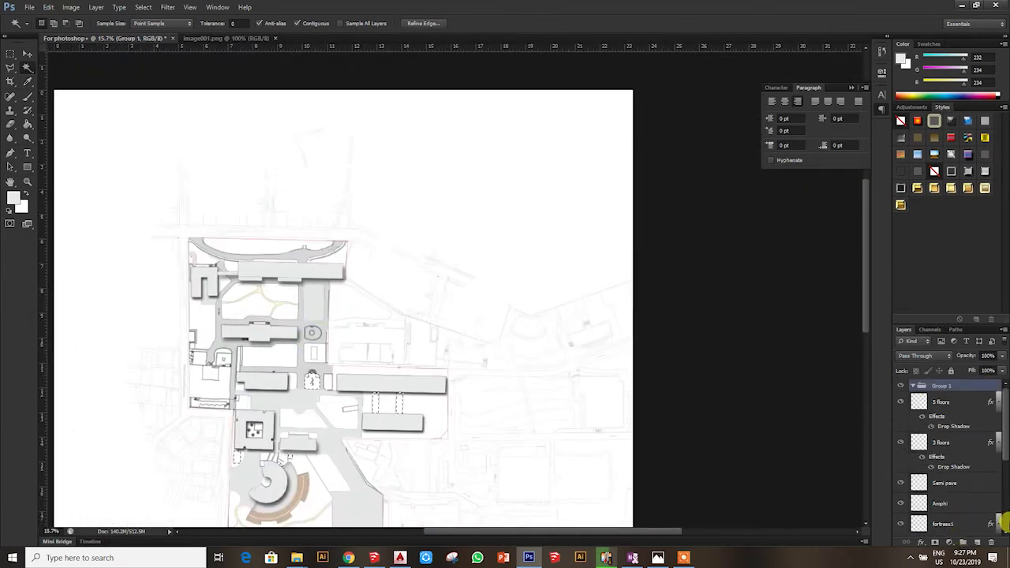
{"action": "left_click", "coordinate": [977, 542]}
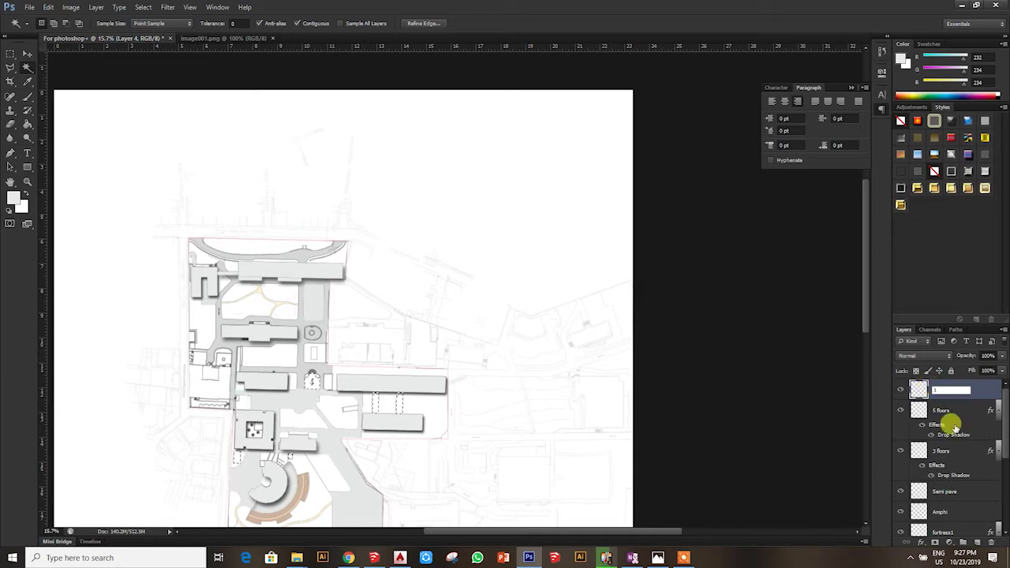
{"action": "type", "text": "1 floor"}
{"action": "key", "text": "Return"}
Paint Bucket fill the small buildings and move 1 floor below 3 floors
{"action": "scroll", "coordinate": [326, 399], "scroll_direction": "up", "scroll_amount": 2}
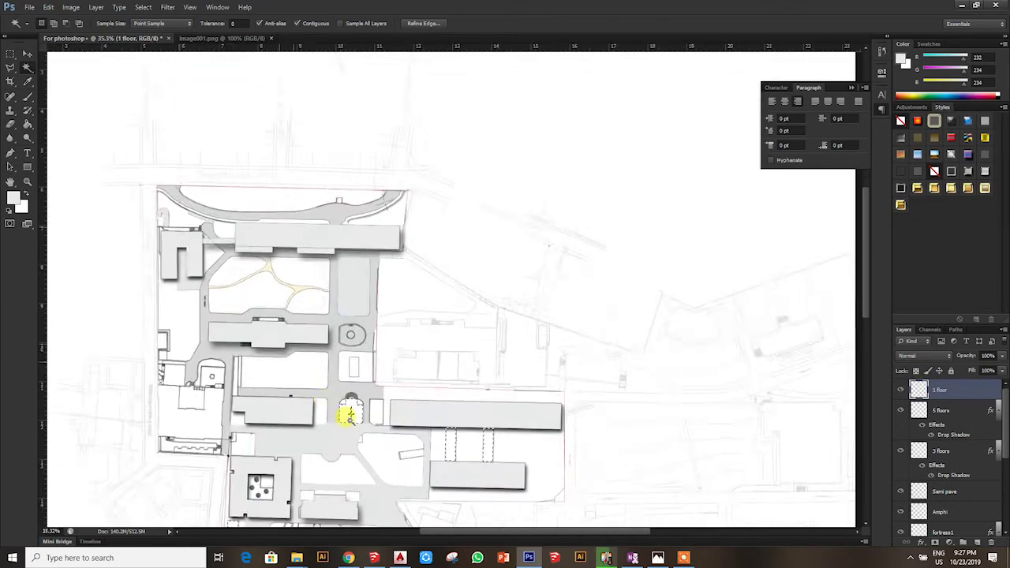
{"action": "scroll", "coordinate": [327, 399], "scroll_direction": "up", "scroll_amount": 1}
{"action": "left_click", "coordinate": [27, 125]}
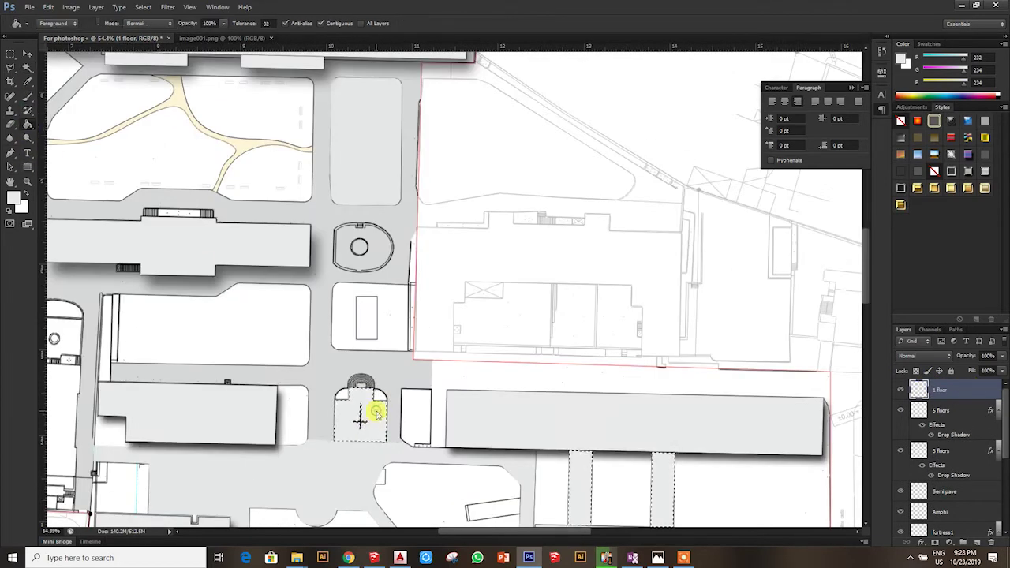
{"action": "scroll", "coordinate": [371, 413], "scroll_direction": "down", "scroll_amount": 1}
{"action": "left_click", "coordinate": [27, 68]}
{"action": "left_click_drag", "start_coordinate": [972, 390], "coordinate": [967, 467]}
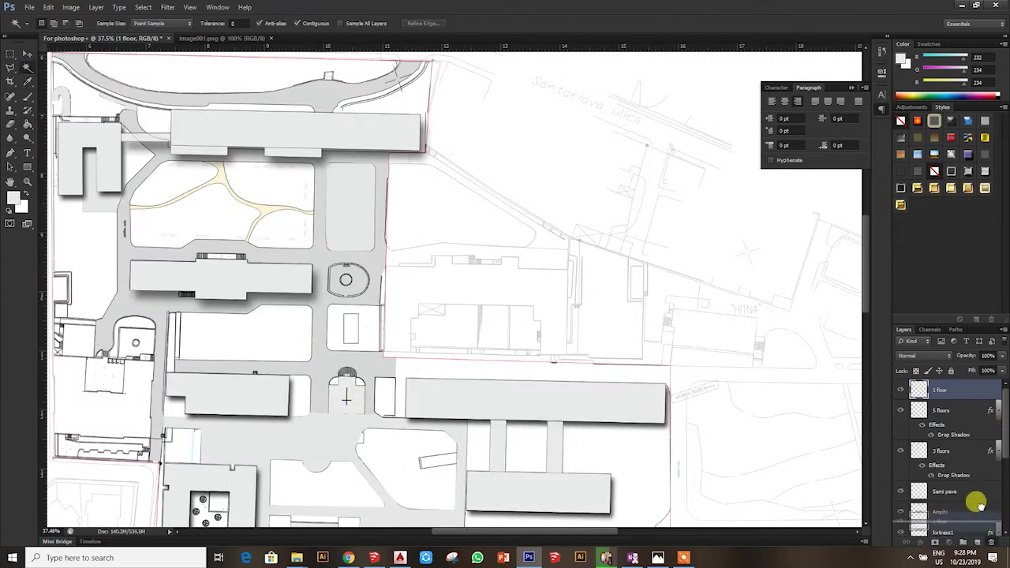
Give the 1 floor layer a drop shadow with 15 px distance and 15 px size
{"action": "double_click", "coordinate": [979, 465]}
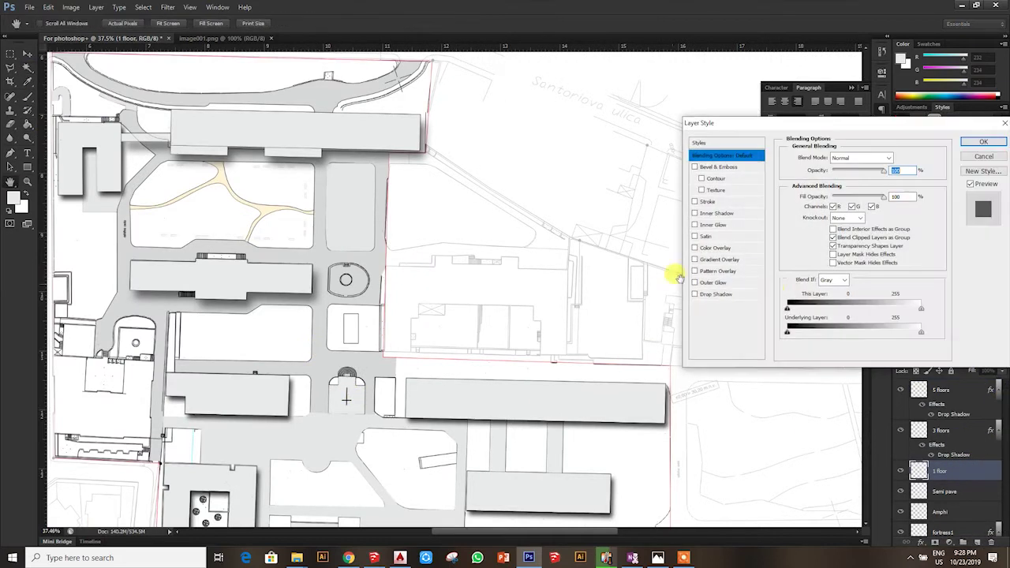
{"action": "left_click", "coordinate": [722, 294]}
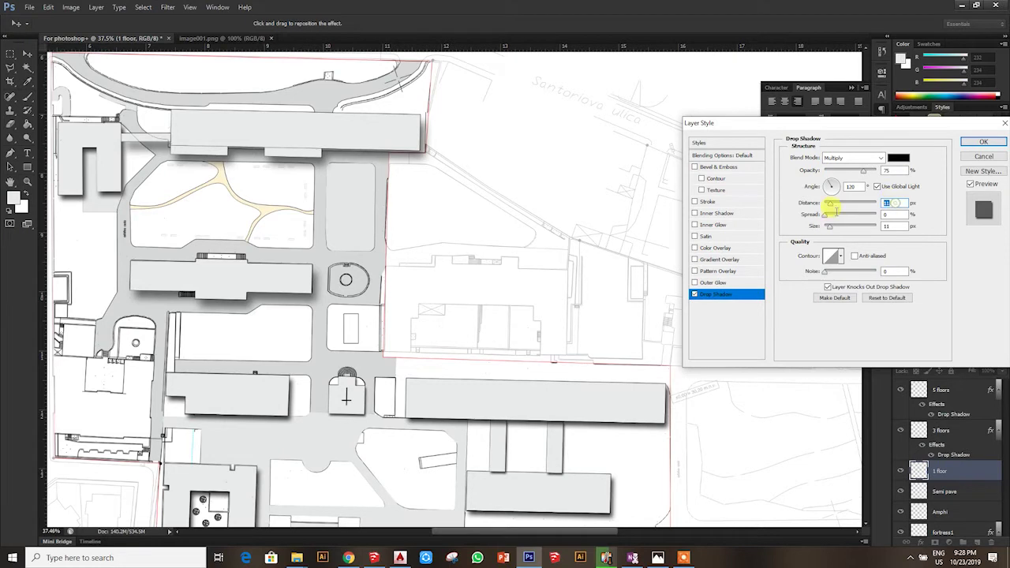
{"action": "type", "text": "1515"}
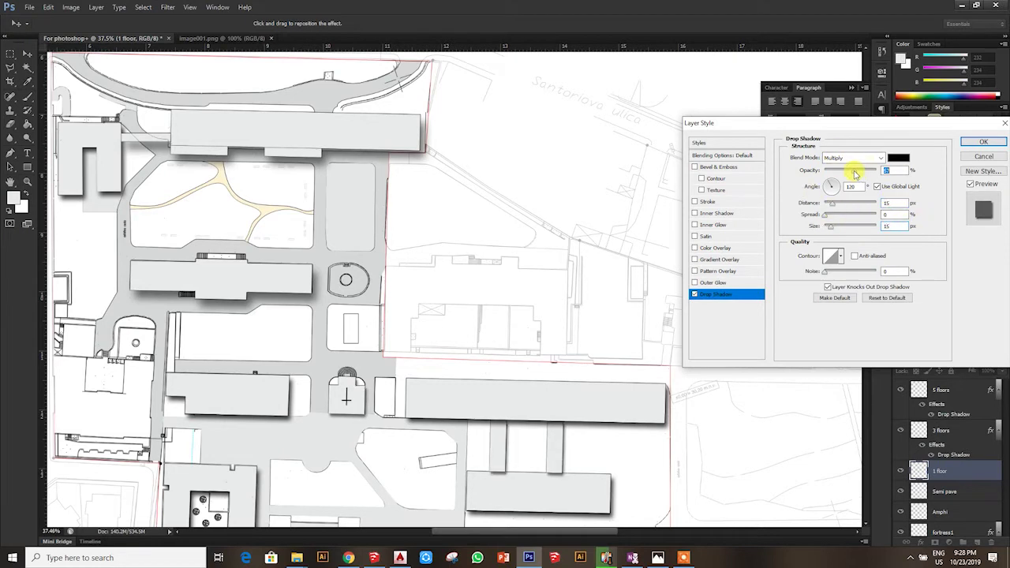
{"action": "key", "text": "Return"}
{"action": "left_click_drag", "start_coordinate": [568, 232], "coordinate": [399, 321]}
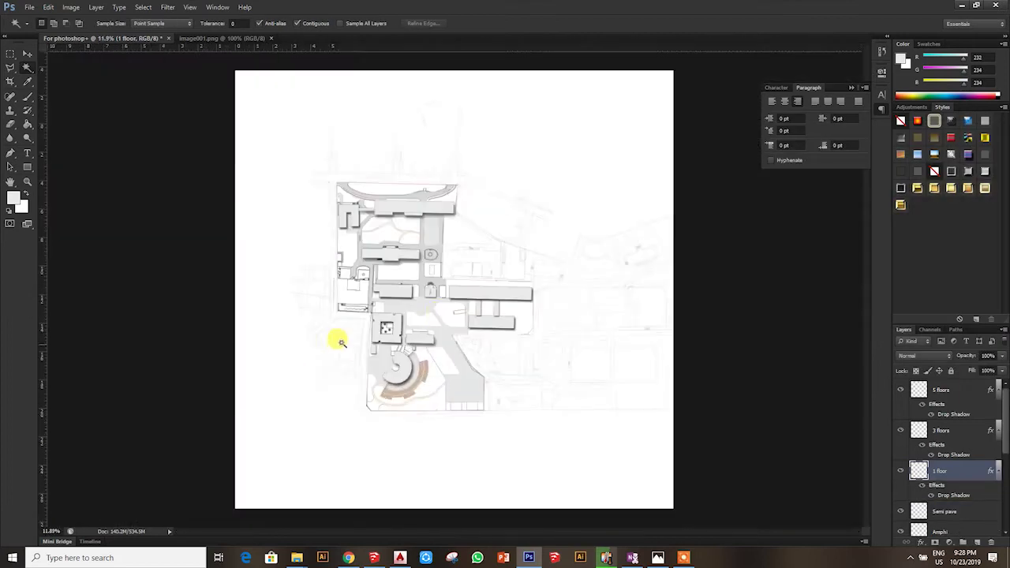
{"action": "scroll", "coordinate": [398, 321], "scroll_direction": "down", "scroll_amount": 3}
Make Semi pave the active layer by picking it from the canvas with the Move tool
{"action": "scroll", "coordinate": [480, 334], "scroll_direction": "up", "scroll_amount": 3}
{"action": "scroll", "coordinate": [480, 334], "scroll_direction": "down", "scroll_amount": 3}
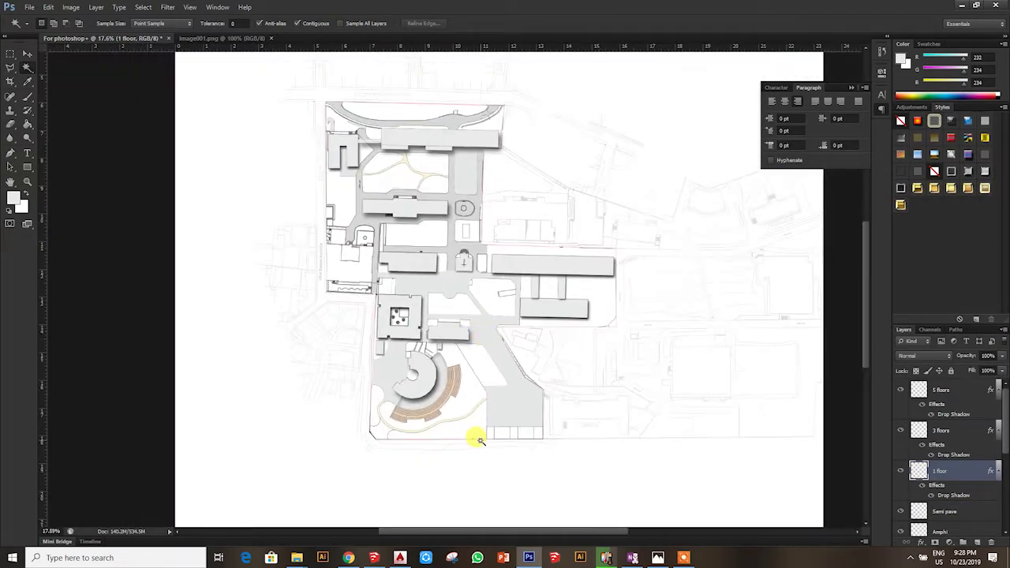
{"action": "scroll", "coordinate": [473, 435], "scroll_direction": "up", "scroll_amount": 4}
{"action": "scroll", "coordinate": [475, 432], "scroll_direction": "down", "scroll_amount": 2}
{"action": "scroll", "coordinate": [476, 433], "scroll_direction": "down", "scroll_amount": 2}
{"action": "scroll", "coordinate": [476, 432], "scroll_direction": "down", "scroll_amount": 1}
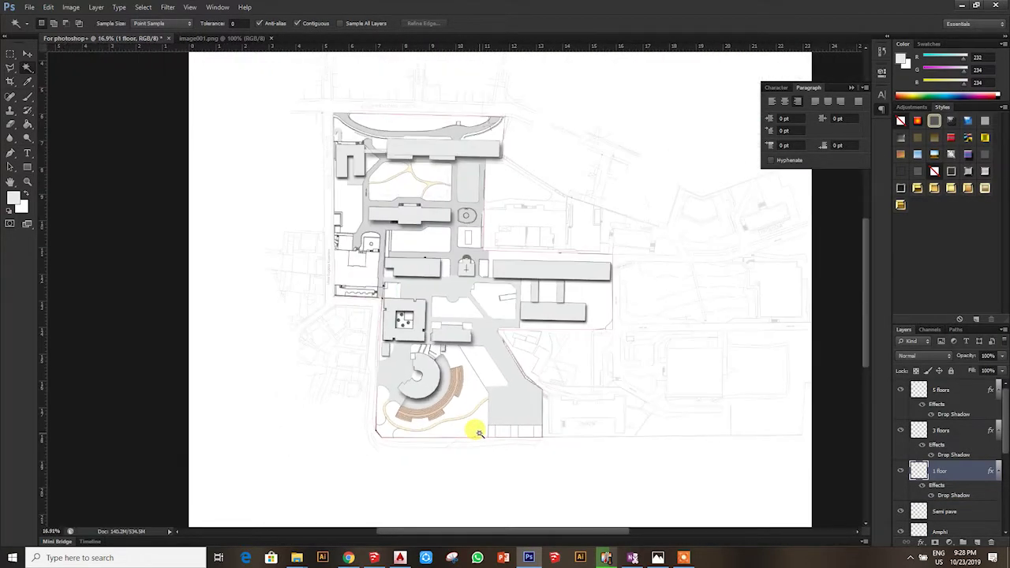
{"action": "left_click", "coordinate": [28, 54]}
{"action": "scroll", "coordinate": [467, 214], "scroll_direction": "up", "scroll_amount": 8}
{"action": "left_click", "coordinate": [474, 196]}
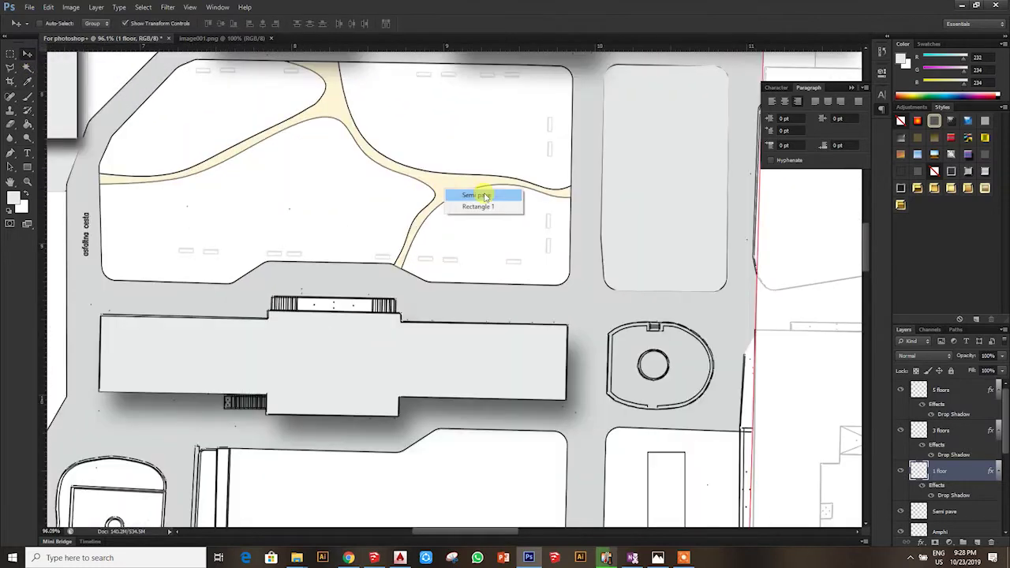
{"action": "scroll", "coordinate": [371, 354], "scroll_direction": "down", "scroll_amount": 4}
{"action": "scroll", "coordinate": [376, 502], "scroll_direction": "down", "scroll_amount": 1}
{"action": "scroll", "coordinate": [376, 503], "scroll_direction": "up", "scroll_amount": 3}
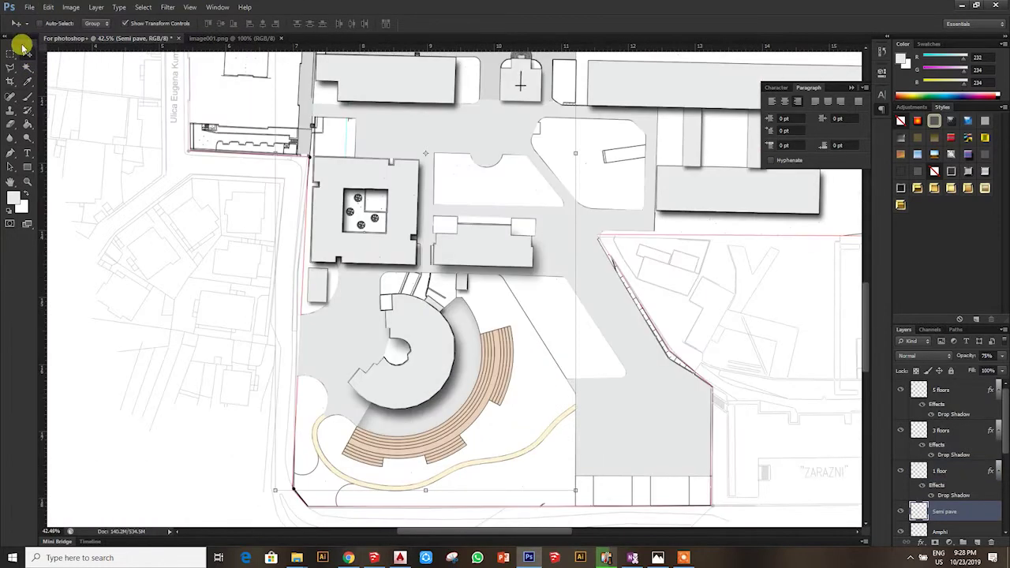
Lasso-trace along the curved cream-path edge and the lower-left site boundary
{"action": "left_click", "coordinate": [10, 69]}
{"action": "scroll", "coordinate": [304, 361], "scroll_direction": "up", "scroll_amount": 2}
{"action": "scroll", "coordinate": [316, 350], "scroll_direction": "up", "scroll_amount": 4}
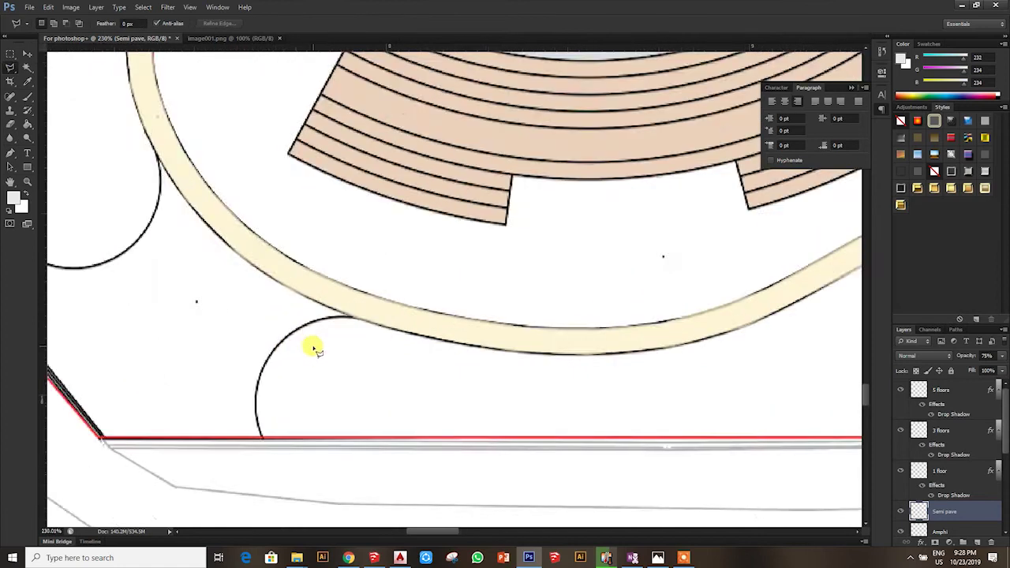
{"action": "scroll", "coordinate": [361, 318], "scroll_direction": "up", "scroll_amount": 2}
{"action": "mouse_move", "coordinate": [360, 317]}
{"action": "left_mouse_down"}
{"action": "mouse_move", "coordinate": [284, 326]}
{"action": "mouse_move", "coordinate": [291, 335]}
{"action": "left_mouse_up"}
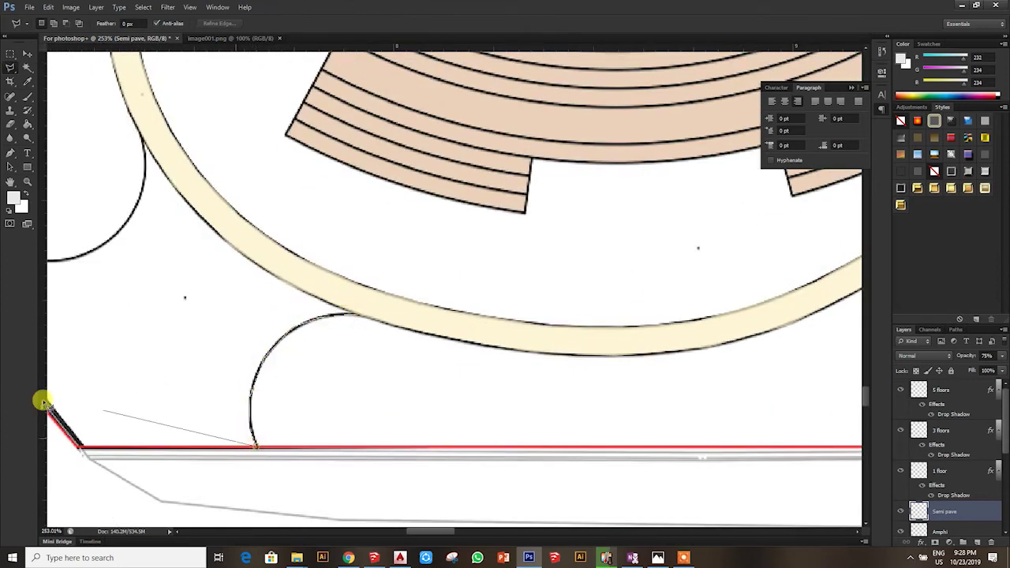
{"action": "scroll", "coordinate": [253, 447], "scroll_direction": "left", "scroll_amount": 3}
{"action": "mouse_move", "coordinate": [213, 450]}
{"action": "left_mouse_down"}
{"action": "mouse_move", "coordinate": [128, 331]}
{"action": "mouse_move", "coordinate": [134, 247]}
{"action": "mouse_move", "coordinate": [258, 235]}
{"action": "left_mouse_up"}
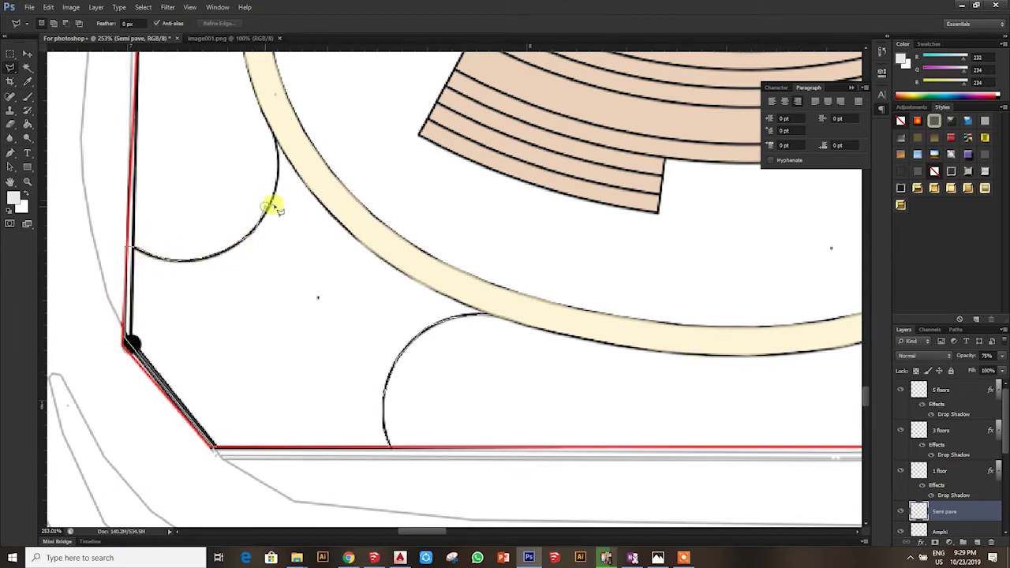
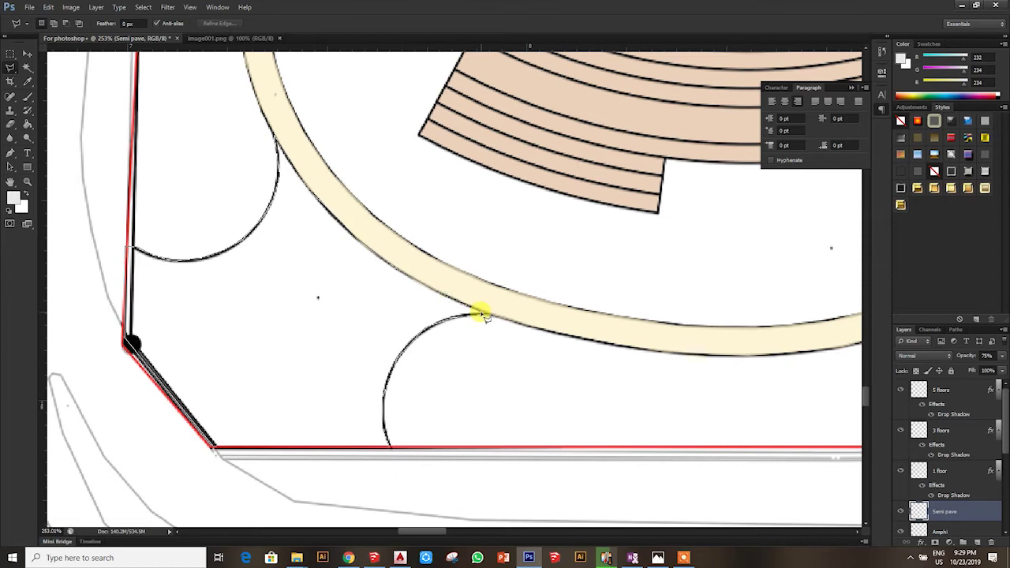
Sample the path's cream colour and fill the curved path strip near the amphitheatre with it
{"action": "scroll", "coordinate": [483, 314], "scroll_direction": "down", "scroll_amount": 3}
{"action": "left_click", "coordinate": [26, 77]}
{"action": "left_click", "coordinate": [232, 162]}
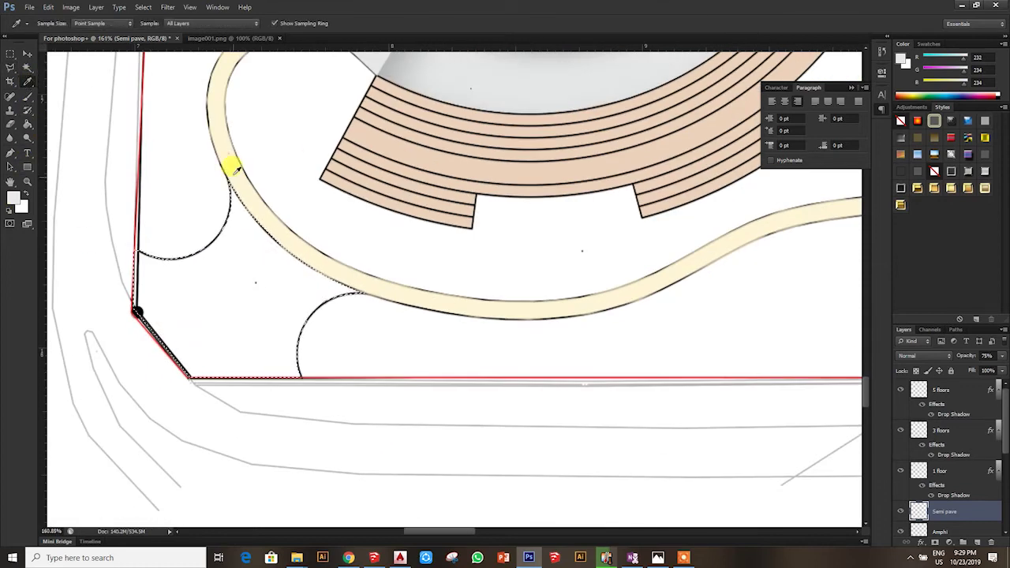
{"action": "left_click", "coordinate": [30, 118]}
{"action": "left_click", "coordinate": [259, 332]}
With the Magic Wand, make Layer 1 active and survey the plan's open lawn areas
{"action": "left_click", "coordinate": [28, 66]}
{"action": "key", "text": "ctrl+0"}
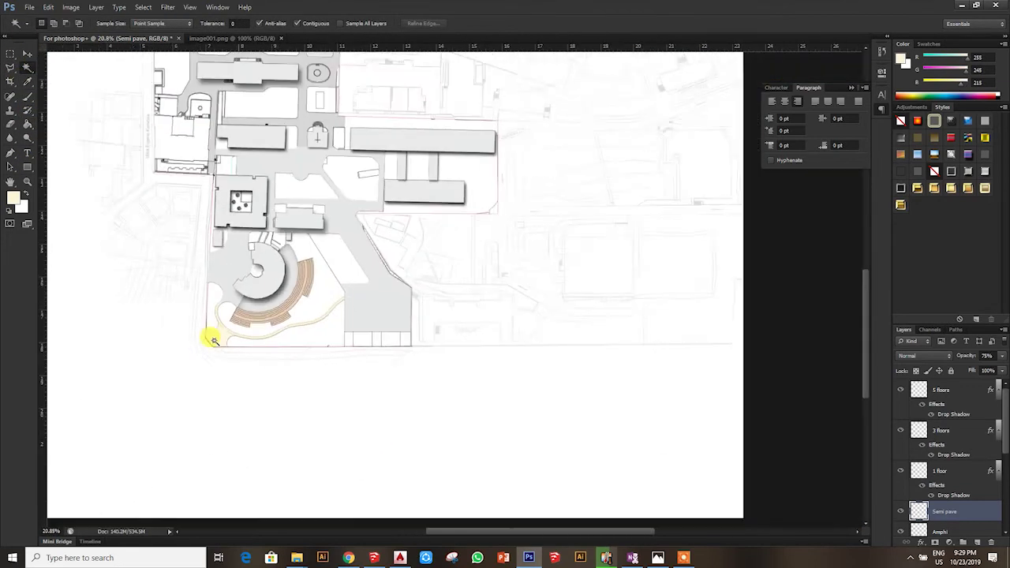
{"action": "scroll", "coordinate": [958, 435], "scroll_direction": "down", "scroll_amount": 5}
{"action": "left_click", "coordinate": [983, 484]}
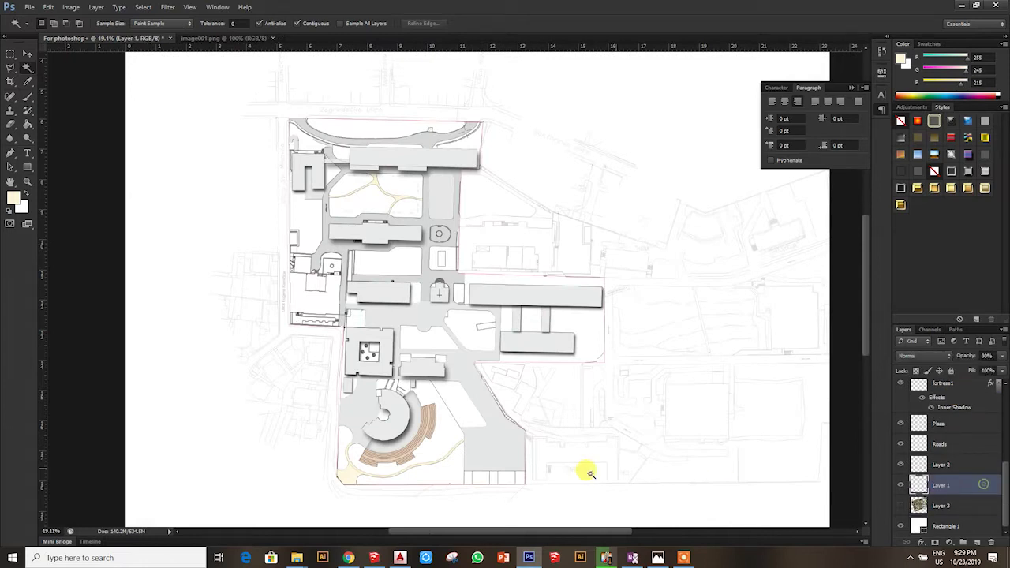
{"action": "scroll", "coordinate": [461, 465], "scroll_direction": "up", "scroll_amount": 2}
{"action": "scroll", "coordinate": [521, 466], "scroll_direction": "up", "scroll_amount": 1}
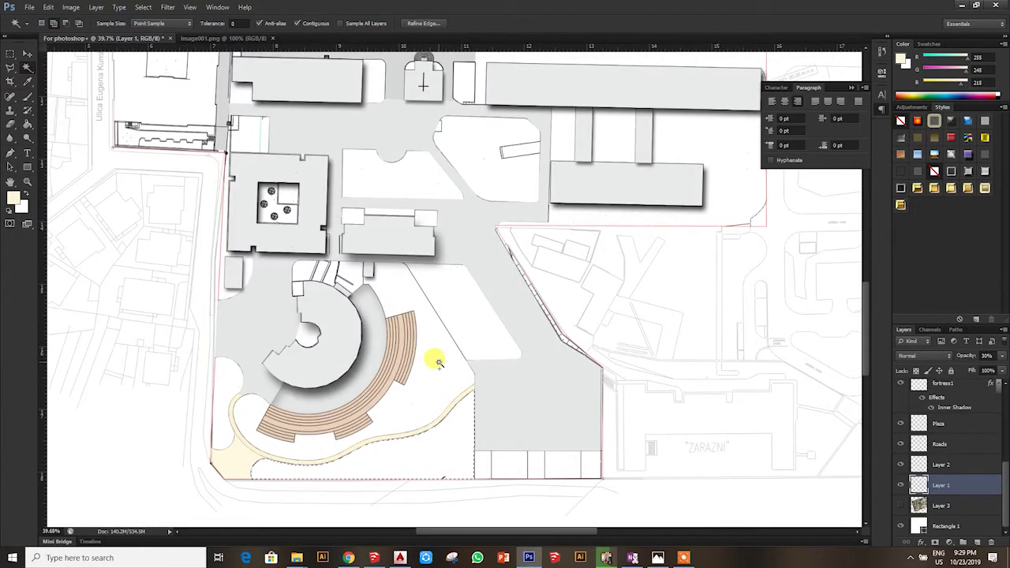
{"action": "scroll", "coordinate": [435, 354], "scroll_direction": "up", "scroll_amount": 4}
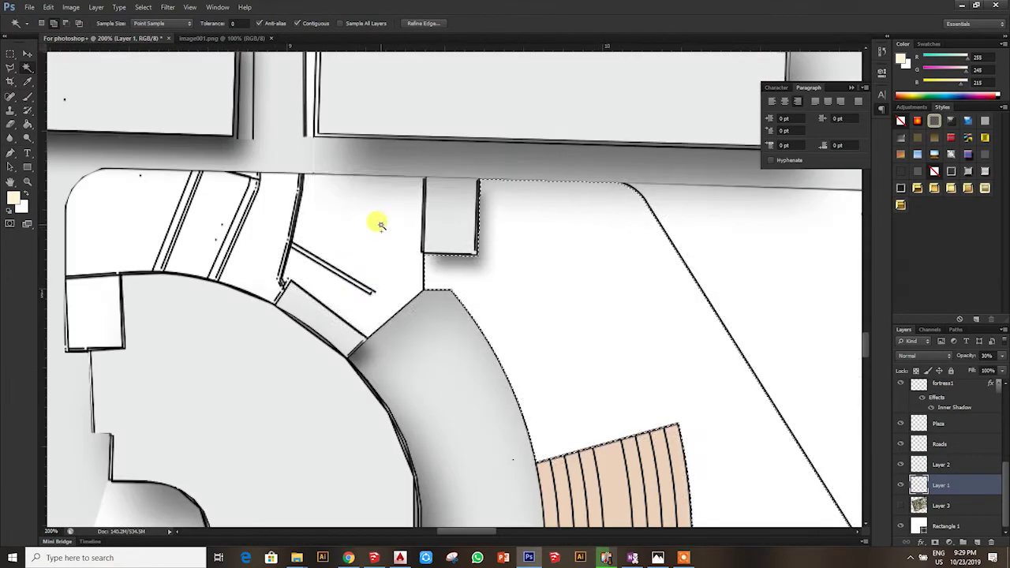
{"action": "scroll", "coordinate": [275, 263], "scroll_direction": "down", "scroll_amount": 4}
{"action": "scroll", "coordinate": [205, 272], "scroll_direction": "up", "scroll_amount": 3}
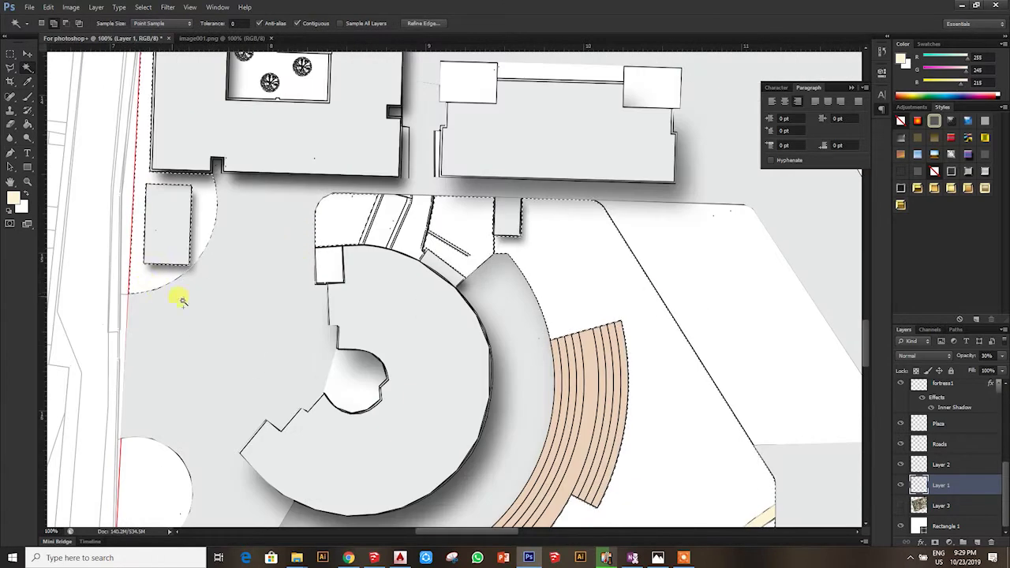
{"action": "scroll", "coordinate": [176, 295], "scroll_direction": "down", "scroll_amount": 3}
{"action": "scroll", "coordinate": [227, 218], "scroll_direction": "up", "scroll_amount": 3}
{"action": "scroll", "coordinate": [271, 259], "scroll_direction": "up", "scroll_amount": 2}
{"action": "scroll", "coordinate": [271, 248], "scroll_direction": "down", "scroll_amount": 2}
{"action": "scroll", "coordinate": [265, 275], "scroll_direction": "down", "scroll_amount": 3}
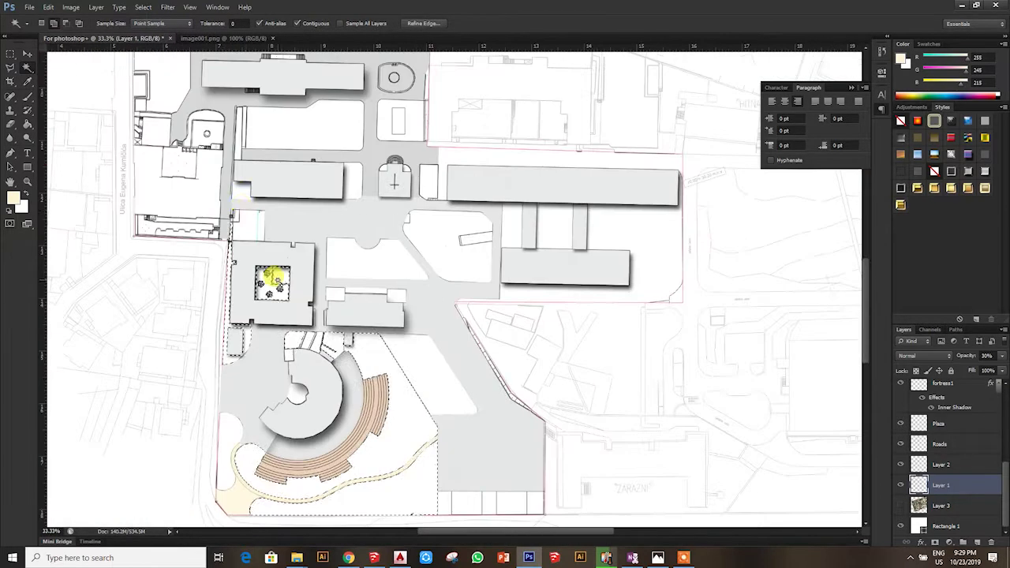
{"action": "scroll", "coordinate": [173, 213], "scroll_direction": "up", "scroll_amount": 2}
{"action": "scroll", "coordinate": [263, 344], "scroll_direction": "up", "scroll_amount": 3}
{"action": "scroll", "coordinate": [264, 344], "scroll_direction": "down", "scroll_amount": 3}
{"action": "scroll", "coordinate": [304, 321], "scroll_direction": "down", "scroll_amount": 1}
{"action": "scroll", "coordinate": [303, 321], "scroll_direction": "up", "scroll_amount": 3}
{"action": "scroll", "coordinate": [198, 293], "scroll_direction": "down", "scroll_amount": 1}
{"action": "scroll", "coordinate": [254, 236], "scroll_direction": "up", "scroll_amount": 1}
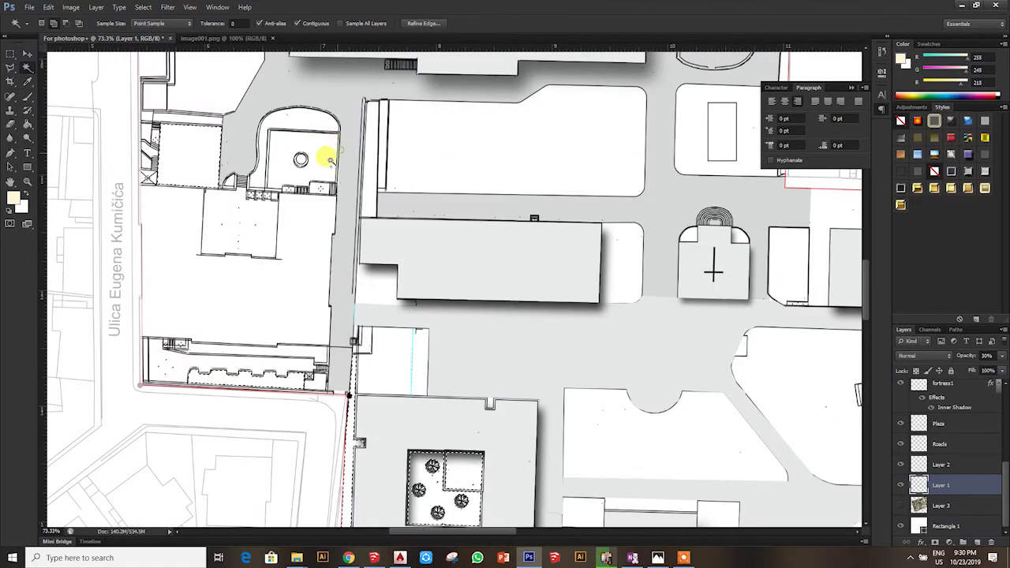
{"action": "scroll", "coordinate": [331, 220], "scroll_direction": "down", "scroll_amount": 2}
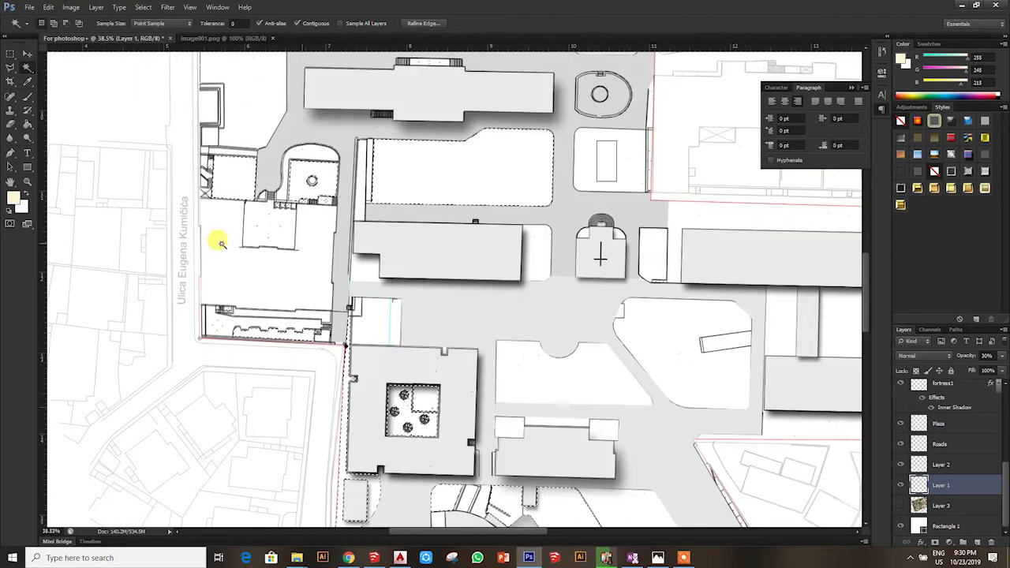
{"action": "scroll", "coordinate": [229, 205], "scroll_direction": "down", "scroll_amount": 2}
{"action": "scroll", "coordinate": [259, 142], "scroll_direction": "down", "scroll_amount": 1}
{"action": "scroll", "coordinate": [259, 142], "scroll_direction": "up", "scroll_amount": 2}
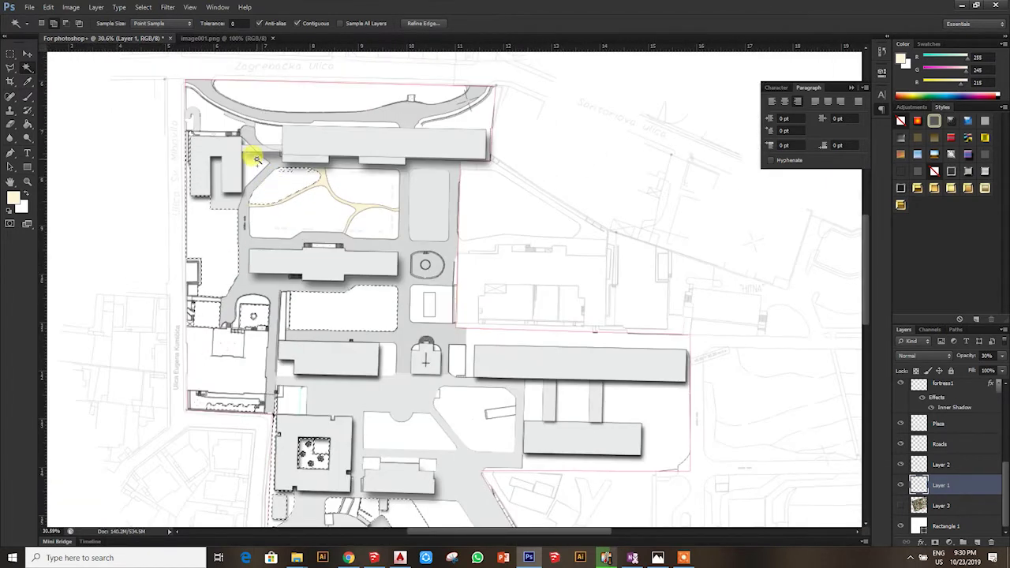
{"action": "scroll", "coordinate": [367, 117], "scroll_direction": "up", "scroll_amount": 2}
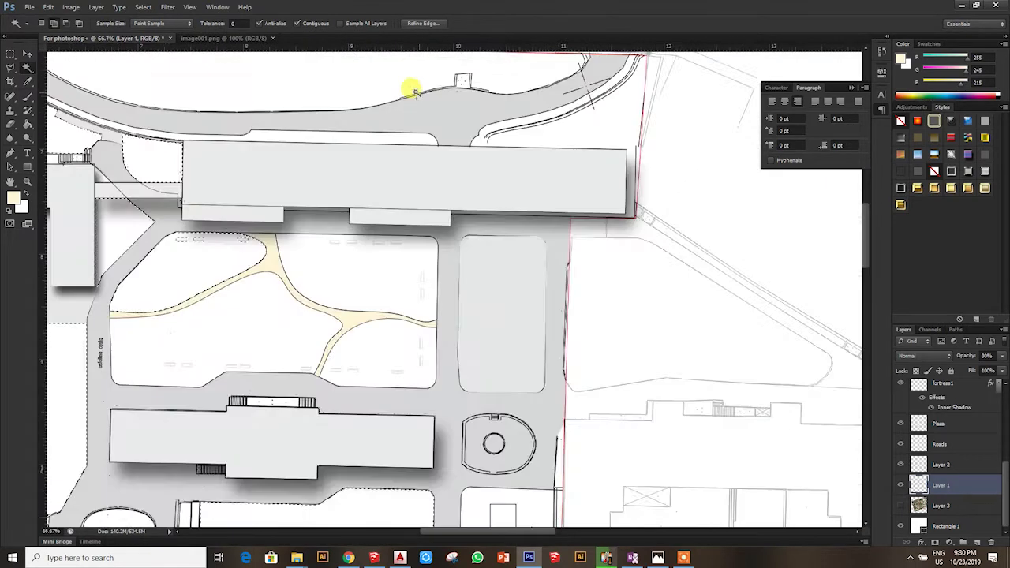
{"action": "scroll", "coordinate": [424, 186], "scroll_direction": "down", "scroll_amount": 2}
{"action": "scroll", "coordinate": [429, 189], "scroll_direction": "up", "scroll_amount": 2}
{"action": "scroll", "coordinate": [429, 190], "scroll_direction": "down", "scroll_amount": 2}
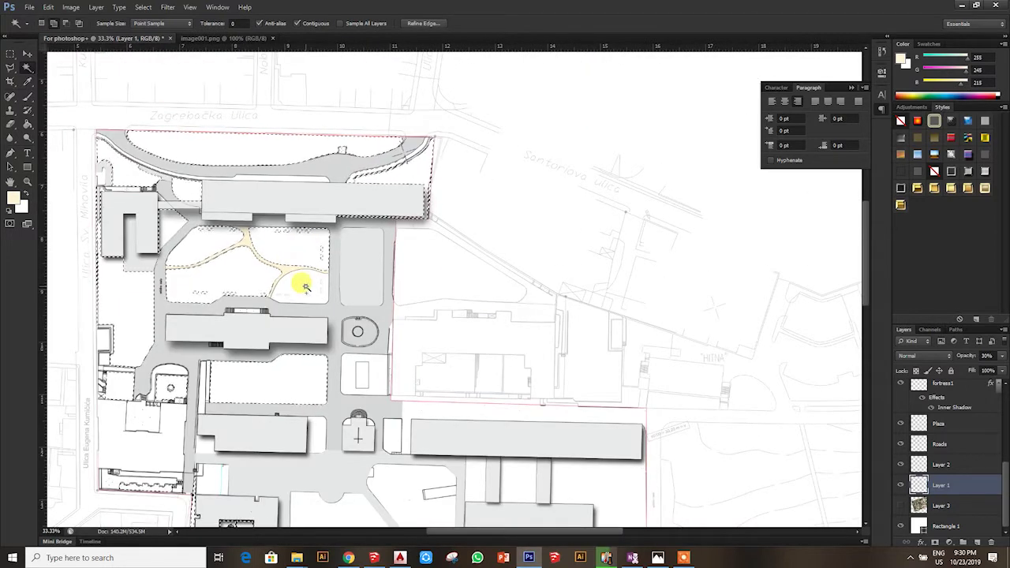
{"action": "scroll", "coordinate": [323, 315], "scroll_direction": "up", "scroll_amount": 1}
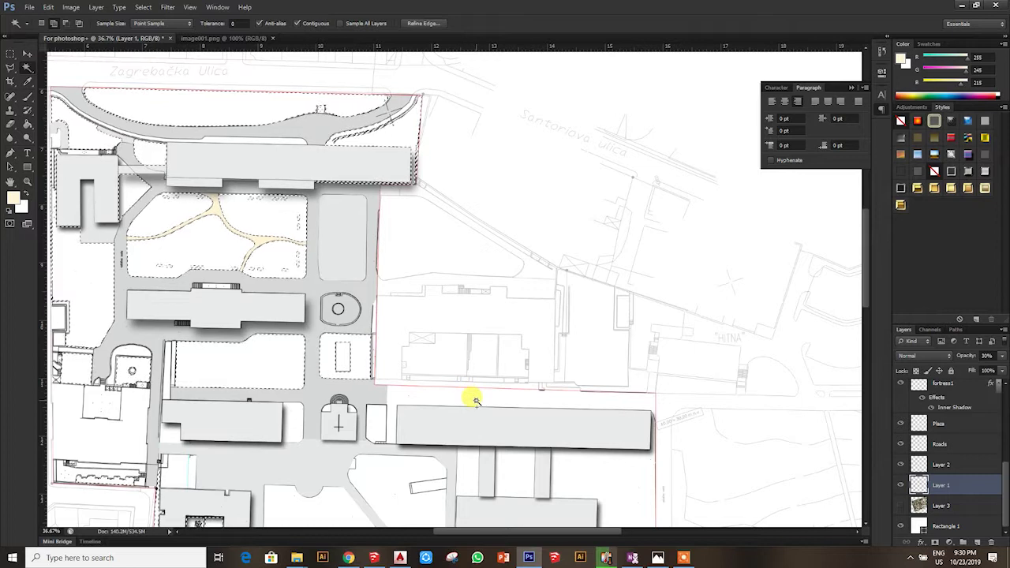
{"action": "scroll", "coordinate": [241, 291], "scroll_direction": "down", "scroll_amount": 2}
{"action": "scroll", "coordinate": [439, 341], "scroll_direction": "down", "scroll_amount": 2}
{"action": "scroll", "coordinate": [439, 341], "scroll_direction": "up", "scroll_amount": 4}
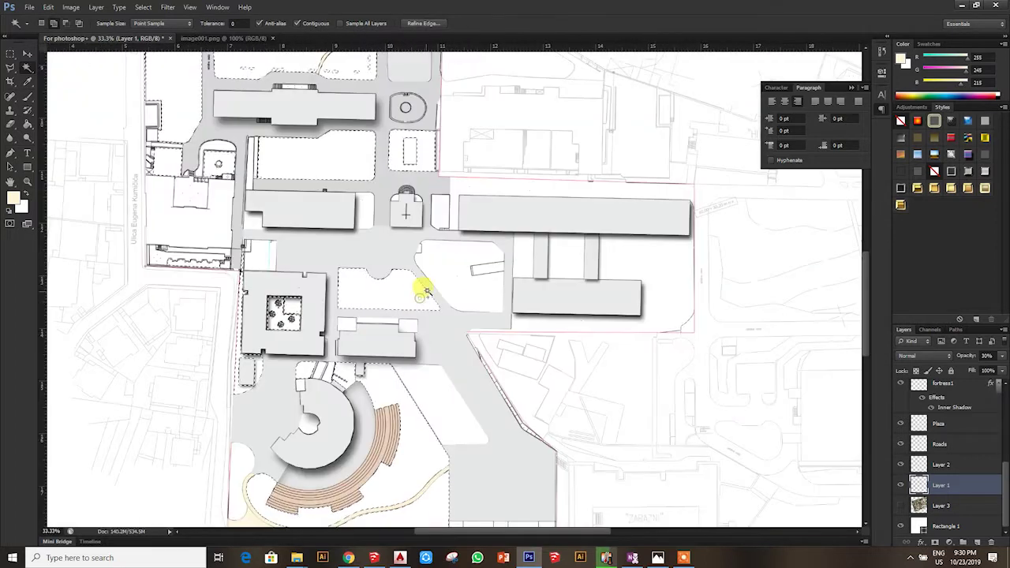
{"action": "scroll", "coordinate": [384, 295], "scroll_direction": "down", "scroll_amount": 1}
{"action": "scroll", "coordinate": [384, 295], "scroll_direction": "down", "scroll_amount": 2}
{"action": "scroll", "coordinate": [399, 292], "scroll_direction": "up", "scroll_amount": 2}
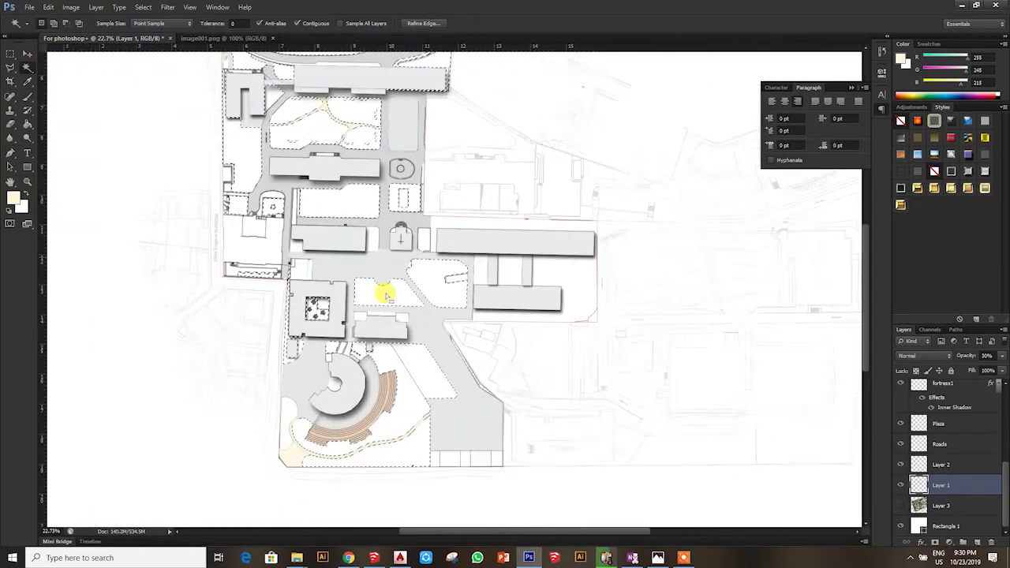
{"action": "left_click", "coordinate": [11, 67]}
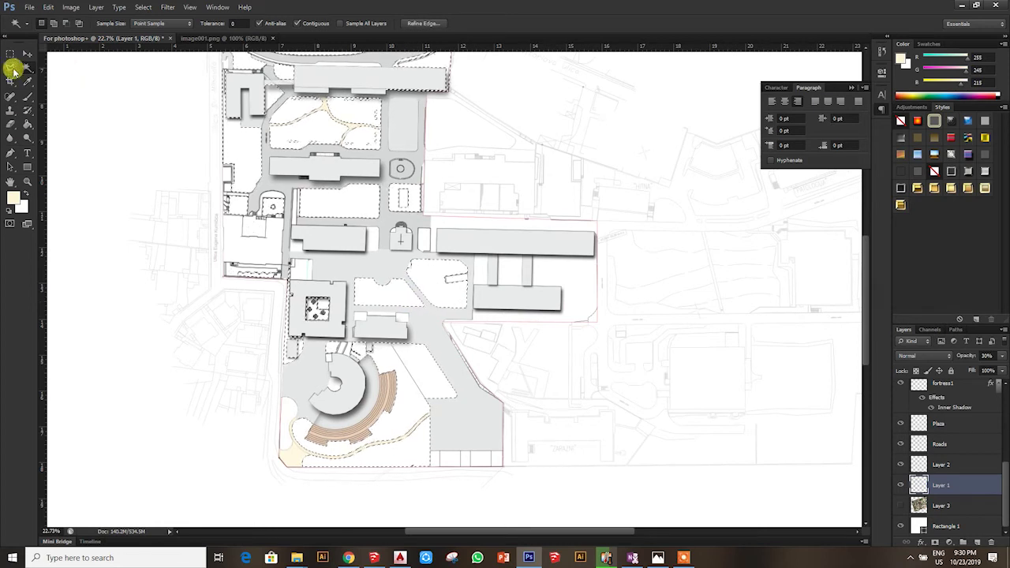
Outline the courtyard between the two eastern blocks to add it to the selection
{"action": "scroll", "coordinate": [559, 231], "scroll_direction": "up", "scroll_amount": 2}
{"action": "scroll", "coordinate": [234, 173], "scroll_direction": "up", "scroll_amount": 3}
{"action": "scroll", "coordinate": [481, 338], "scroll_direction": "down", "scroll_amount": 1}
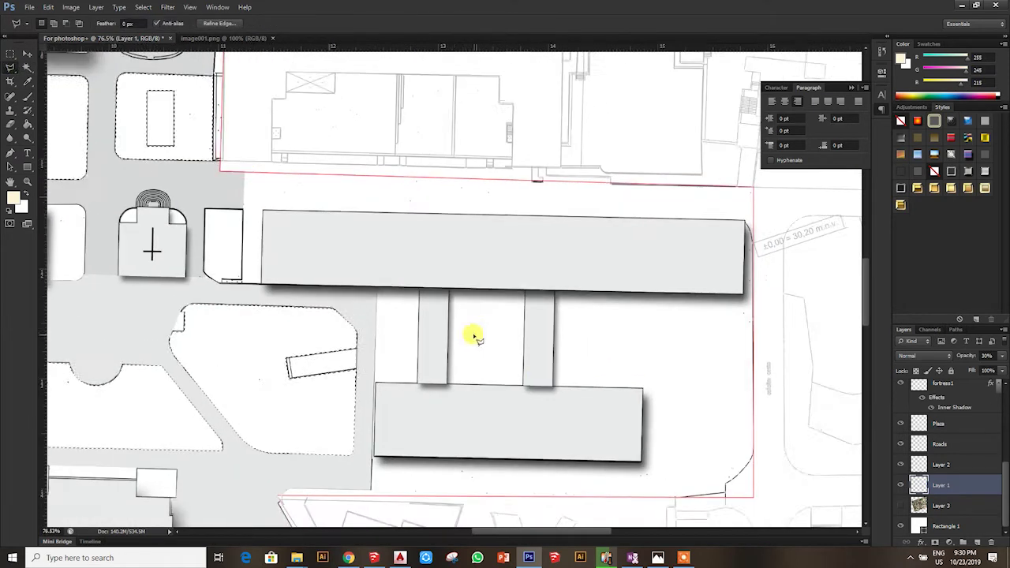
{"action": "scroll", "coordinate": [451, 277], "scroll_direction": "up", "scroll_amount": 3}
{"action": "scroll", "coordinate": [445, 407], "scroll_direction": "down", "scroll_amount": 1}
{"action": "left_click", "coordinate": [444, 405]}
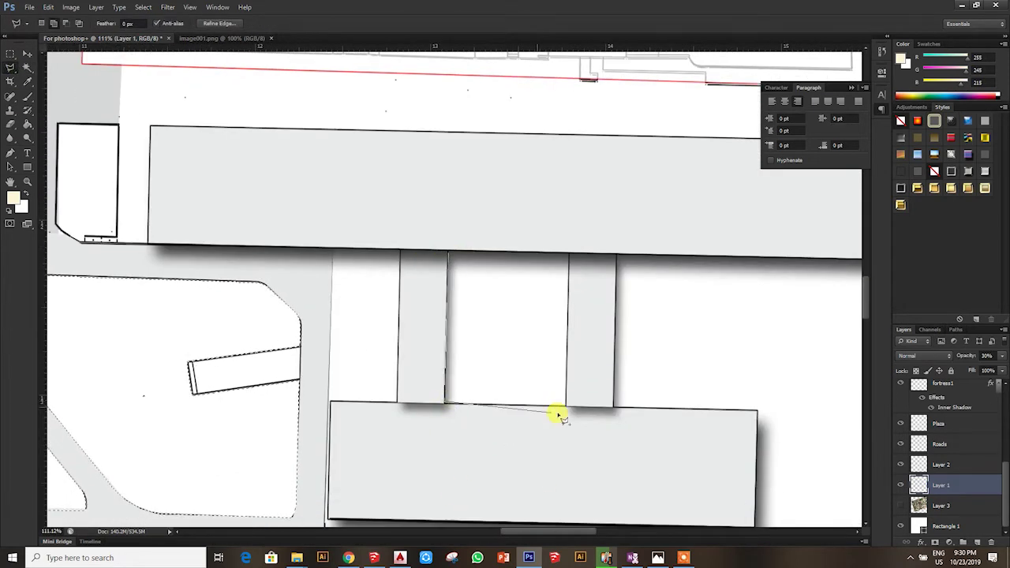
{"action": "left_click", "coordinate": [567, 407]}
{"action": "left_click", "coordinate": [570, 253]}
{"action": "left_click", "coordinate": [446, 253]}
{"action": "scroll", "coordinate": [327, 307], "scroll_direction": "down", "scroll_amount": 4}
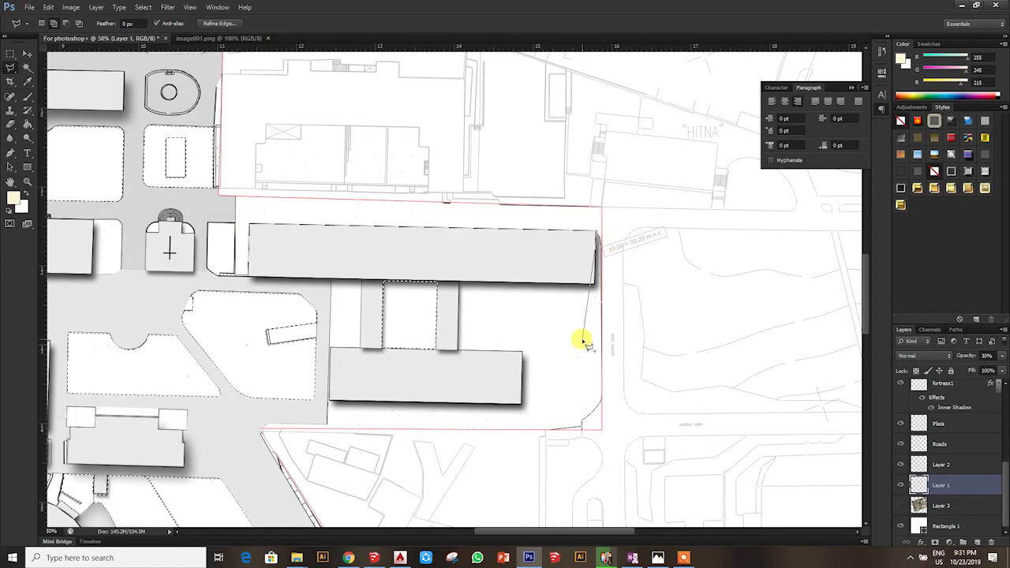
{"action": "key", "text": "BackSpace"}
{"action": "key", "text": "BackSpace"}
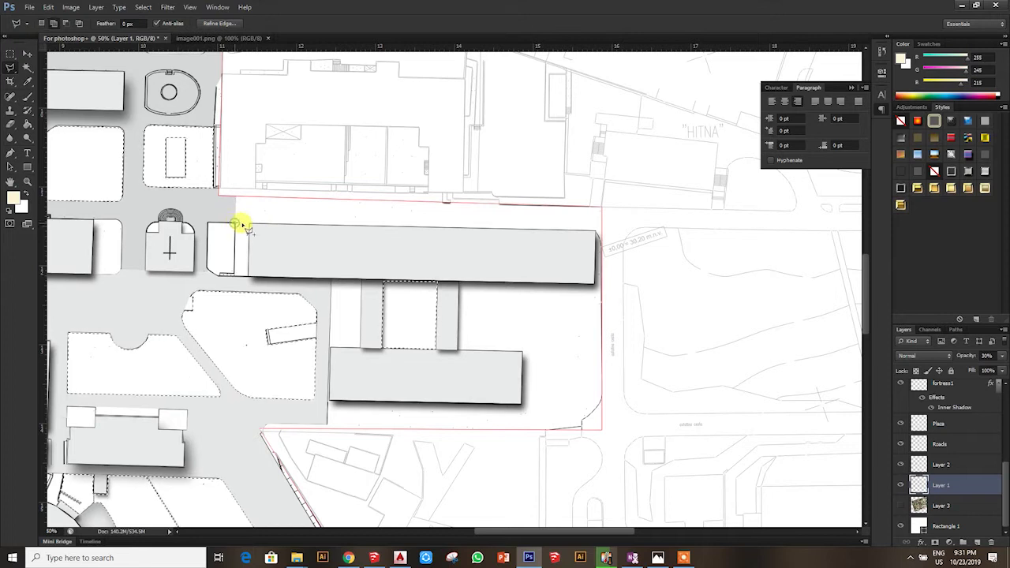
Add the ground around the blocks to the selection with a straight-edged outline
{"action": "left_click", "coordinate": [210, 269]}
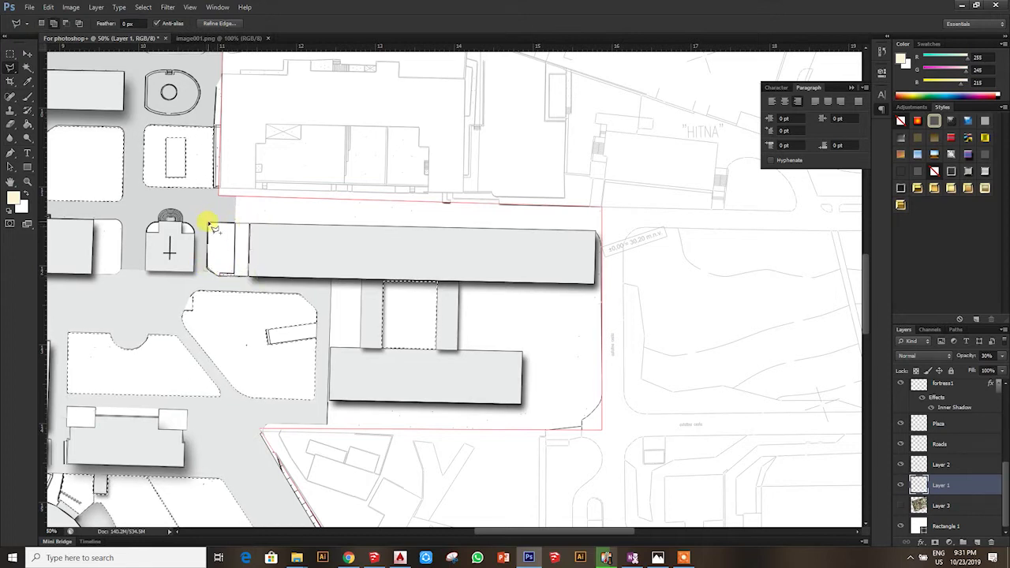
{"action": "scroll", "coordinate": [185, 236], "scroll_direction": "down", "scroll_amount": 2, "text": "alt"}
{"action": "scroll", "coordinate": [394, 219], "scroll_direction": "up", "scroll_amount": 4, "text": "alt"}
{"action": "left_click", "coordinate": [378, 210]}
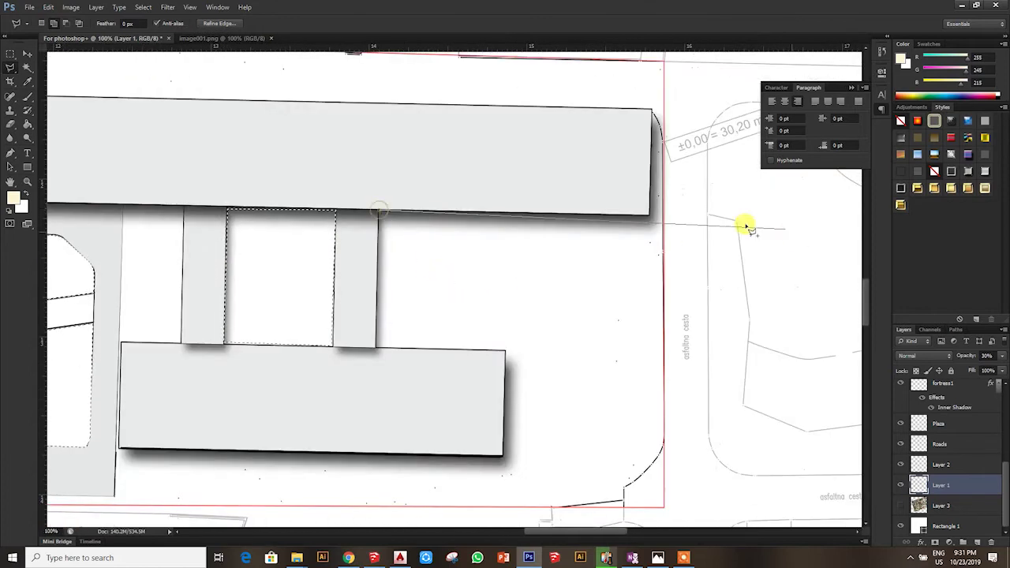
{"action": "left_click", "coordinate": [647, 110]}
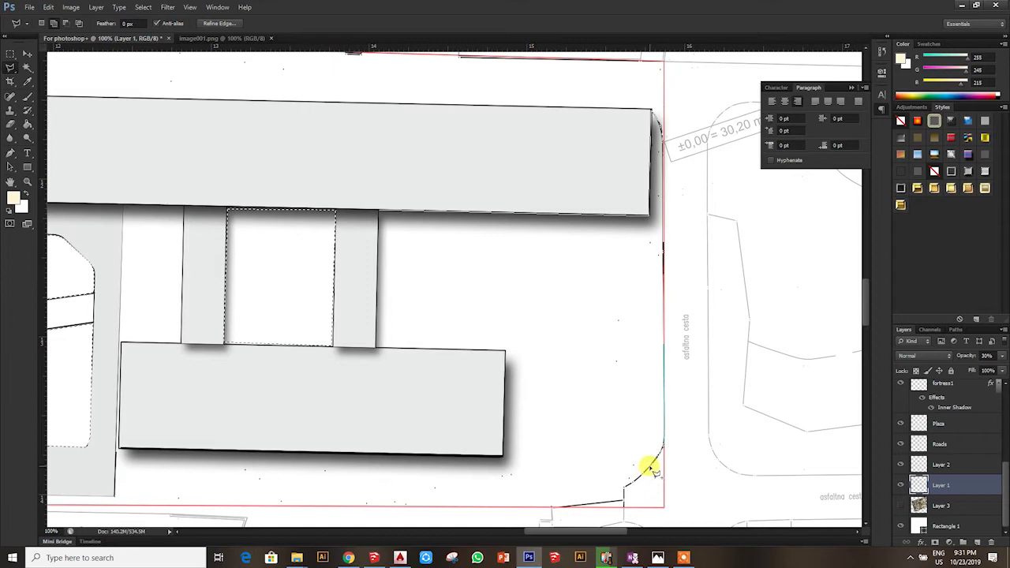
{"action": "scroll", "coordinate": [627, 493], "scroll_direction": "down", "scroll_amount": 1}
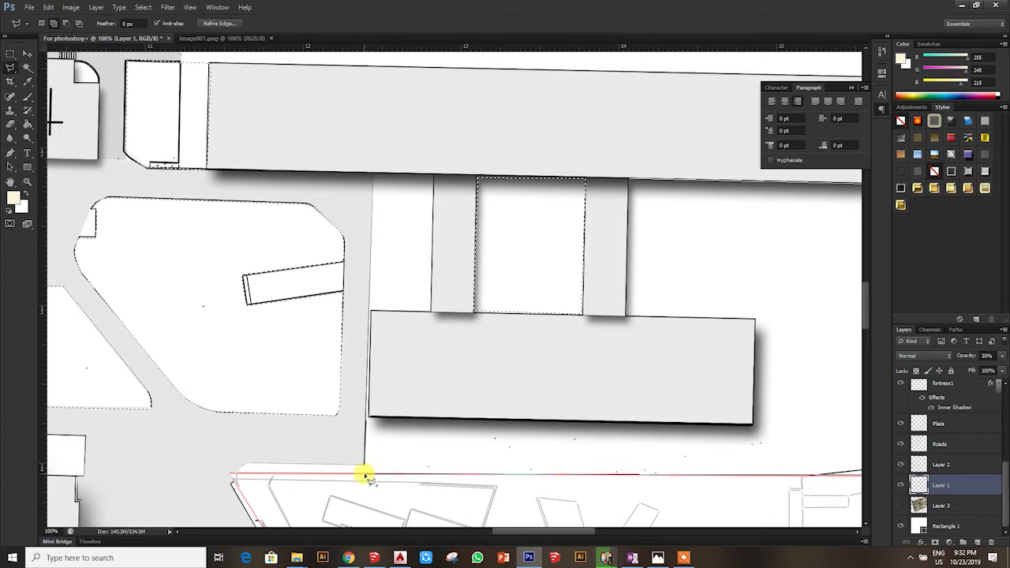
{"action": "left_click", "coordinate": [365, 415]}
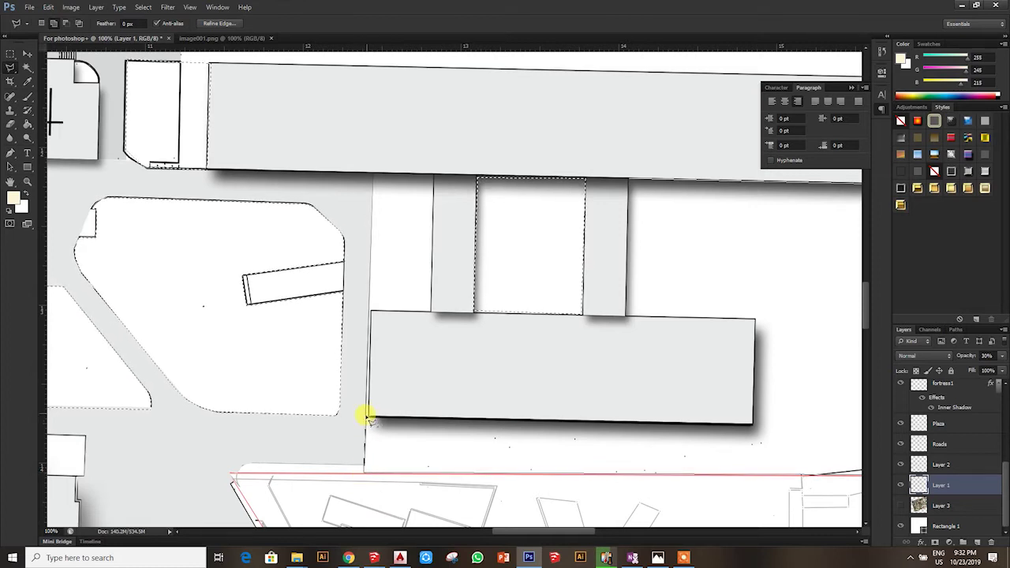
{"action": "left_click", "coordinate": [626, 316]}
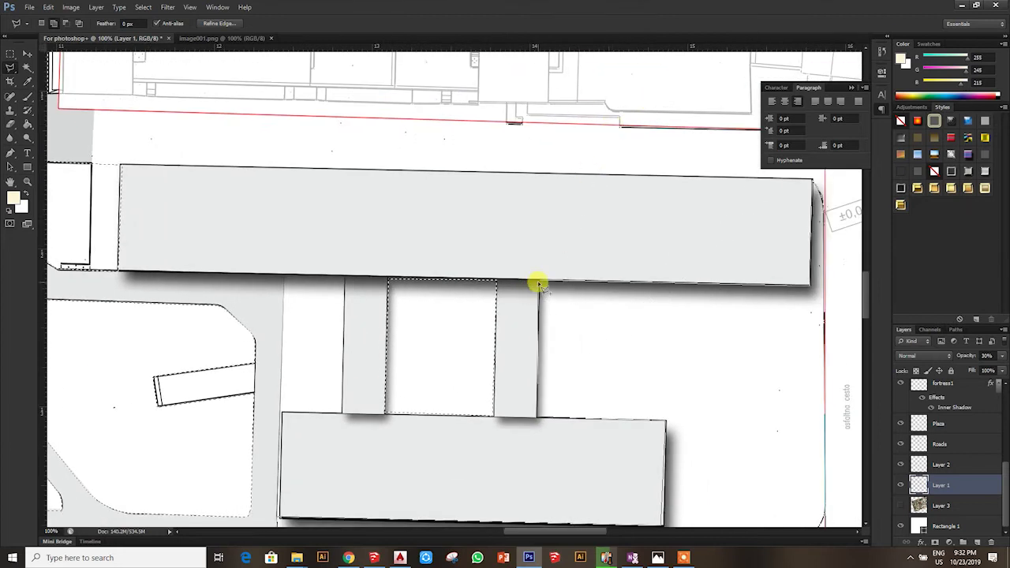
{"action": "scroll", "coordinate": [552, 286], "scroll_direction": "down", "scroll_amount": 5}
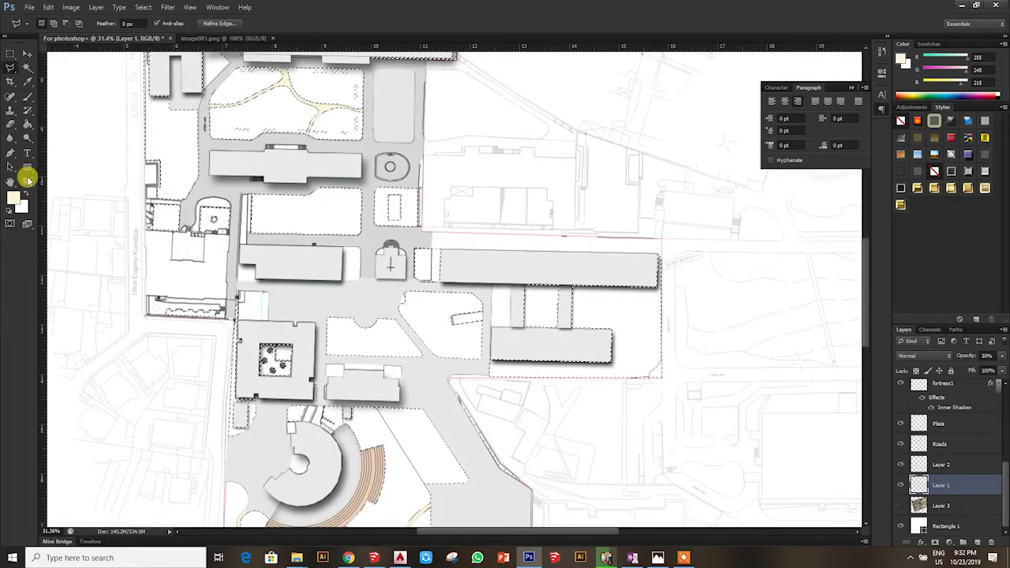
{"action": "scroll", "coordinate": [270, 253], "scroll_direction": "down", "scroll_amount": 1}
{"action": "scroll", "coordinate": [270, 252], "scroll_direction": "down", "scroll_amount": 1}
{"action": "scroll", "coordinate": [232, 401], "scroll_direction": "up", "scroll_amount": 3}
Trace the round building's inner court with the Lasso to add it to the selection
{"action": "key", "text": "w"}
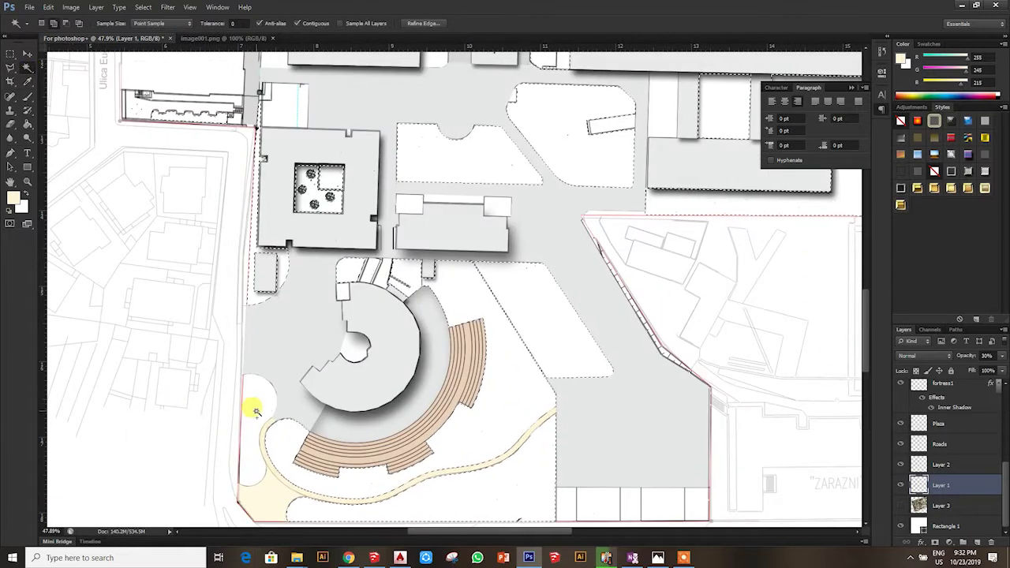
{"action": "left_click", "coordinate": [10, 67]}
{"action": "scroll", "coordinate": [371, 345], "scroll_direction": "up", "scroll_amount": 2}
{"action": "scroll", "coordinate": [337, 325], "scroll_direction": "up", "scroll_amount": 1}
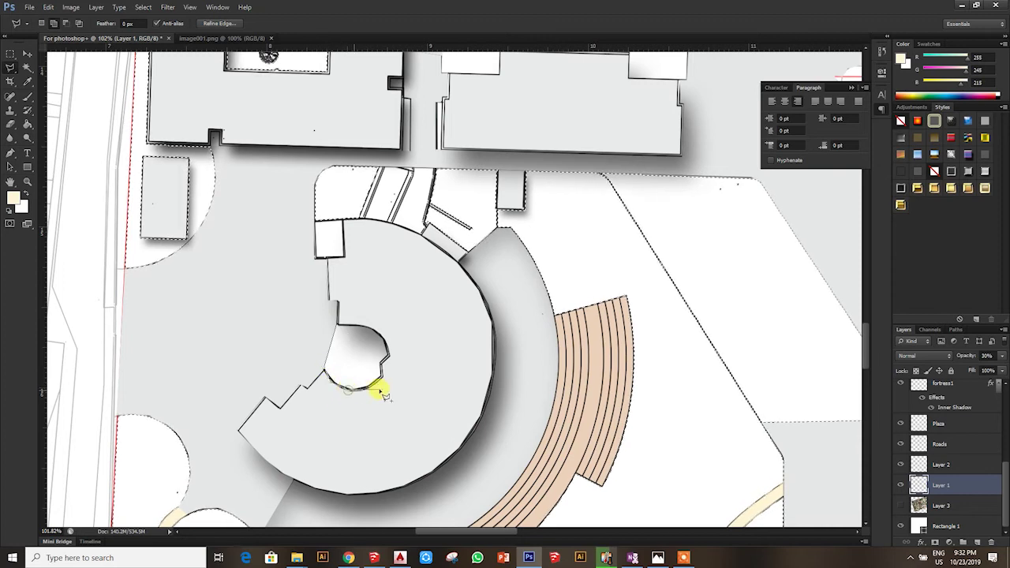
{"action": "mouse_move", "coordinate": [335, 385]}
{"action": "left_mouse_down"}
{"action": "mouse_move", "coordinate": [386, 365]}
{"action": "mouse_move", "coordinate": [385, 337]}
{"action": "left_mouse_up"}
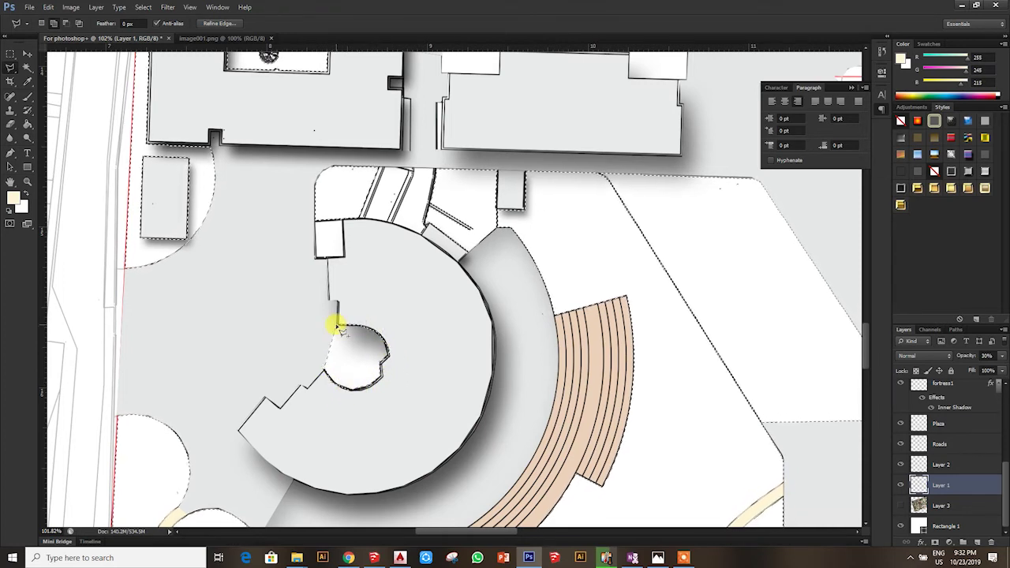
{"action": "scroll", "coordinate": [395, 432], "scroll_direction": "down", "scroll_amount": 3}
{"action": "scroll", "coordinate": [395, 425], "scroll_direction": "down", "scroll_amount": 2}
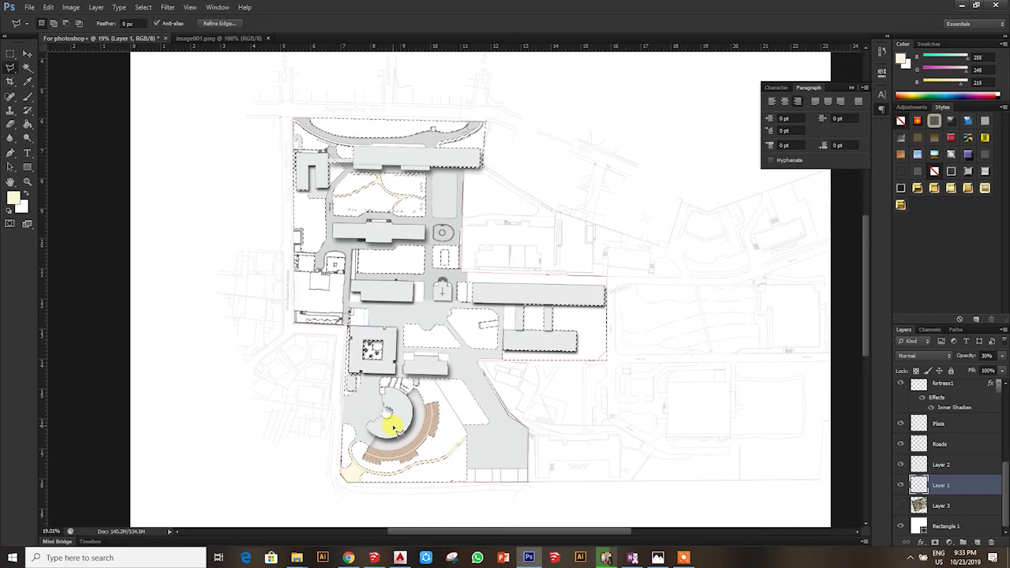
Add a new 'green' layer above 5 floors, cancelling its layer style dialog
{"action": "scroll", "coordinate": [900, 406], "scroll_direction": "up", "scroll_amount": 5}
{"action": "left_click", "coordinate": [915, 388]}
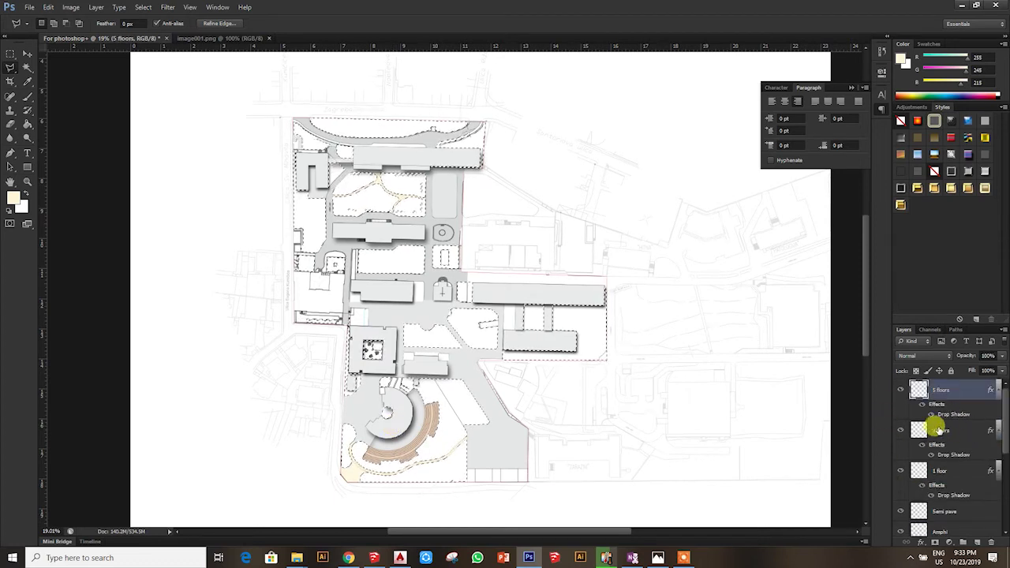
{"action": "left_click", "coordinate": [975, 543]}
{"action": "type", "text": "green"}
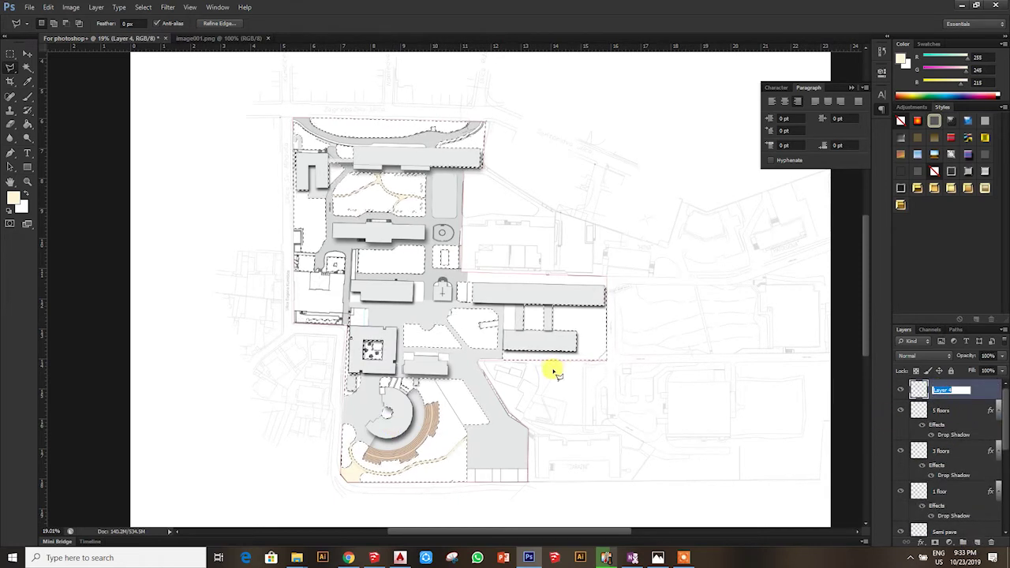
{"action": "double_click", "coordinate": [967, 392]}
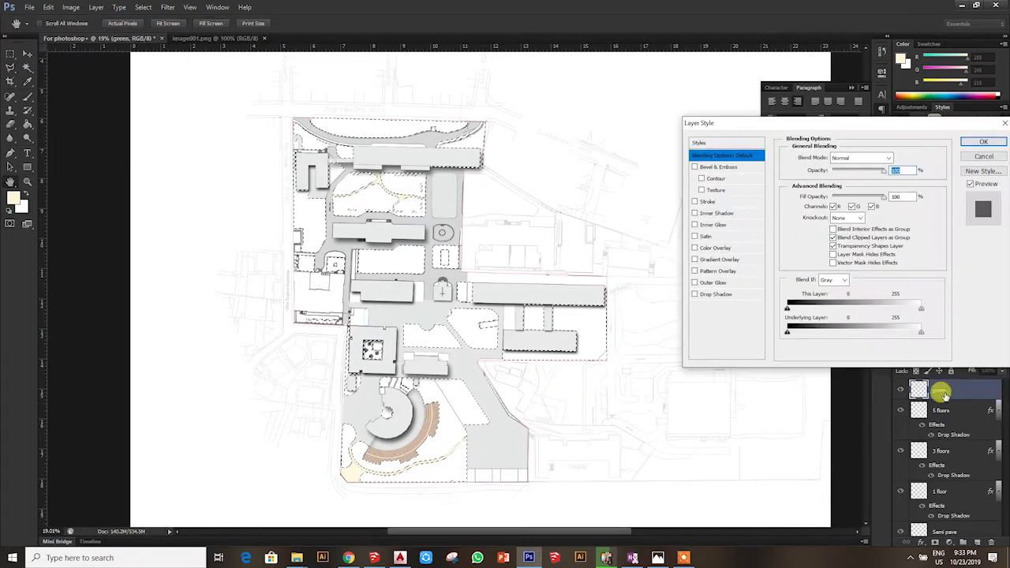
{"action": "left_click", "coordinate": [983, 156]}
Set the foreground colour to light lime green #c2f359 and ready the Brush presets
{"action": "left_click", "coordinate": [13, 197]}
{"action": "left_click", "coordinate": [594, 187]}
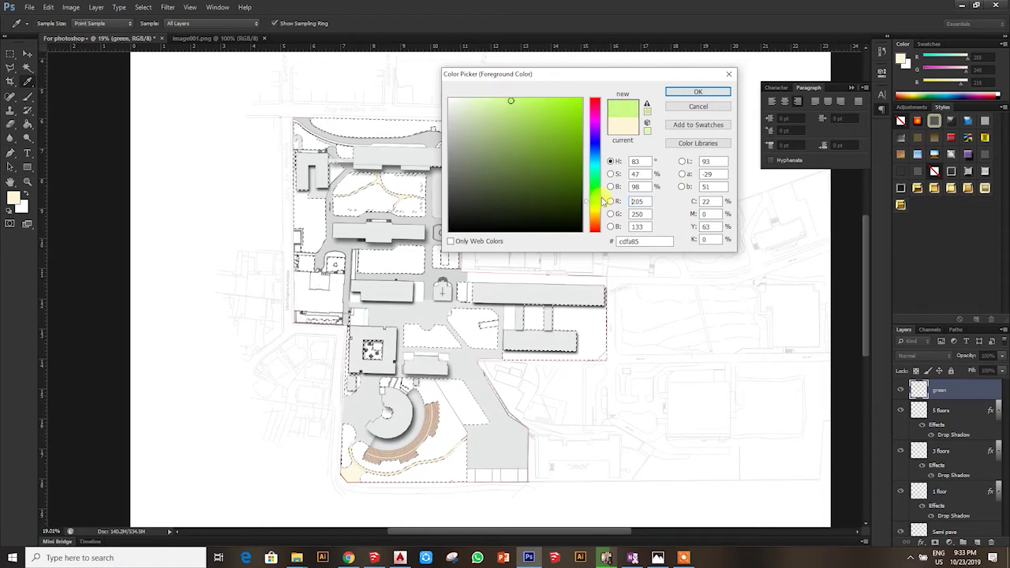
{"action": "left_click_drag", "start_coordinate": [600, 207], "coordinate": [602, 209]}
{"action": "left_click", "coordinate": [698, 91]}
{"action": "key", "text": "b"}
{"action": "left_click", "coordinate": [49, 23]}
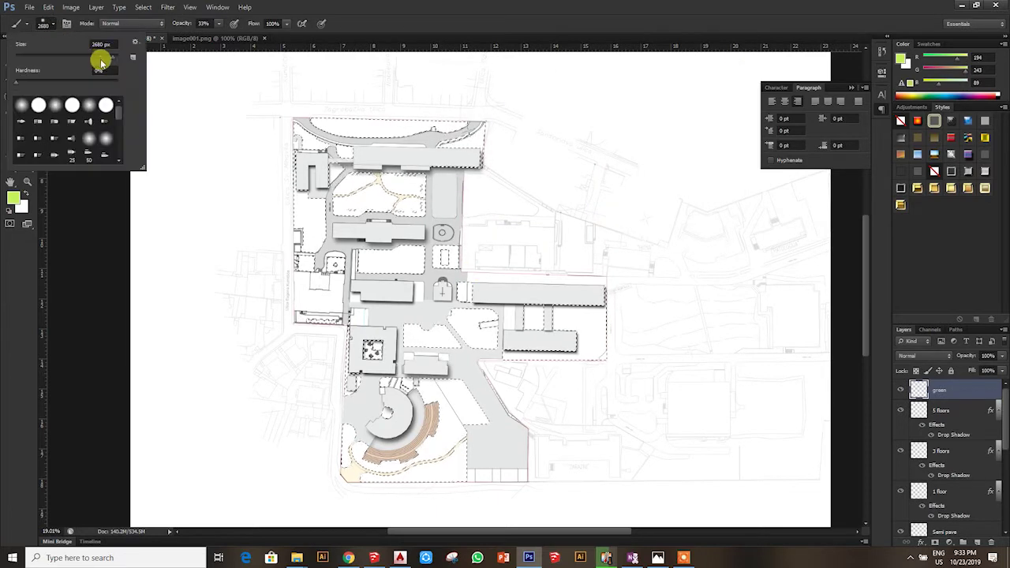
Paint soft green over the southern lawn, amphitheatre and circular-building lawns, and beside the long building
{"action": "key", "text": "ctrl+plus"}
{"action": "left_click_drag", "start_coordinate": [424, 363], "coordinate": [486, 376]}
{"action": "left_click", "coordinate": [49, 23]}
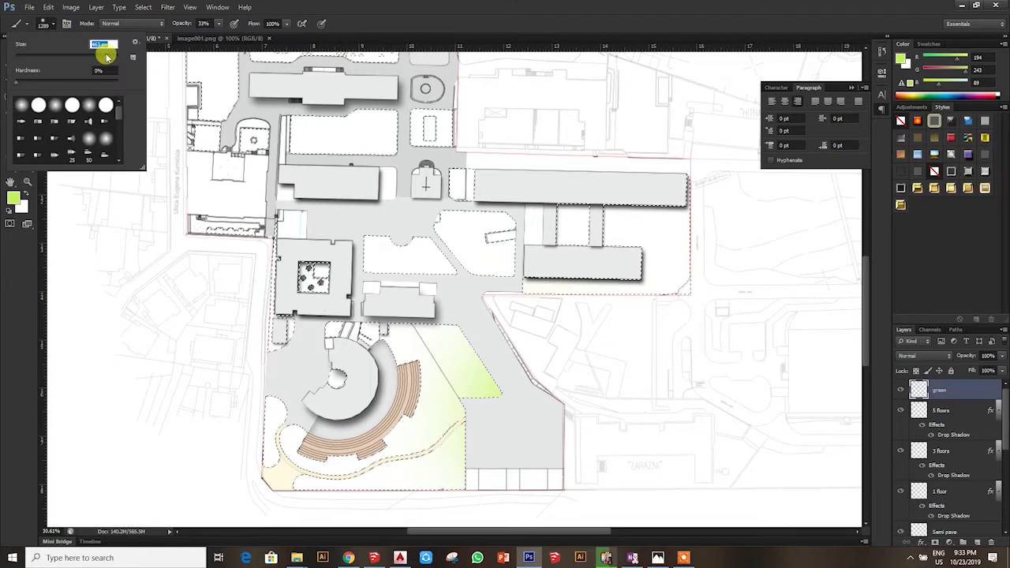
{"action": "left_click", "coordinate": [383, 271]}
{"action": "mouse_move", "coordinate": [512, 309]}
{"action": "left_mouse_down"}
{"action": "mouse_move", "coordinate": [244, 266]}
{"action": "mouse_move", "coordinate": [273, 346]}
{"action": "mouse_move", "coordinate": [259, 435]}
{"action": "mouse_move", "coordinate": [365, 487]}
{"action": "mouse_move", "coordinate": [379, 473]}
{"action": "mouse_move", "coordinate": [450, 468]}
{"action": "mouse_move", "coordinate": [478, 455]}
{"action": "mouse_move", "coordinate": [437, 426]}
{"action": "left_mouse_up"}
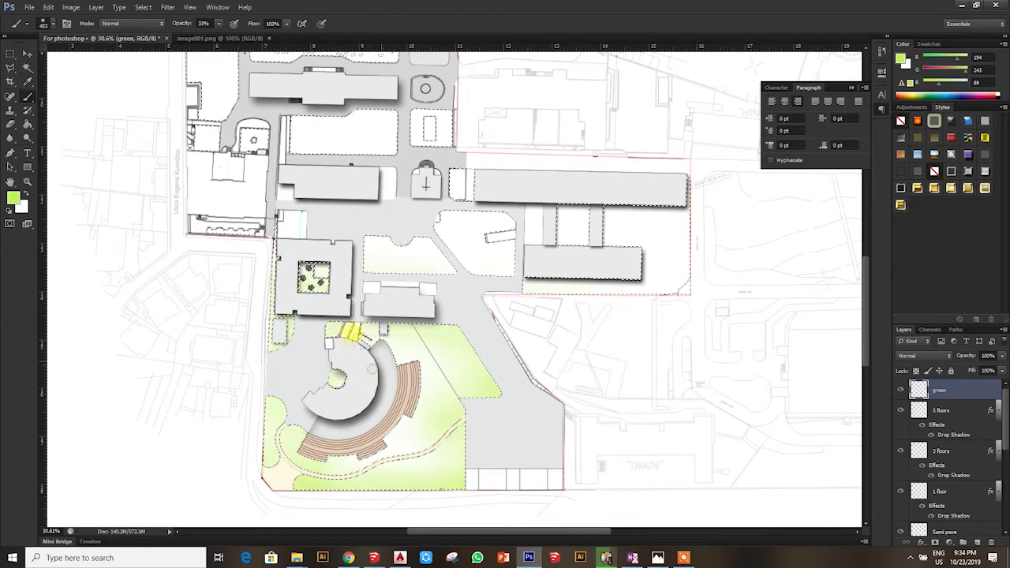
{"action": "mouse_move", "coordinate": [359, 332]}
{"action": "left_mouse_down"}
{"action": "mouse_move", "coordinate": [507, 491]}
{"action": "mouse_move", "coordinate": [358, 379]}
{"action": "left_mouse_up"}
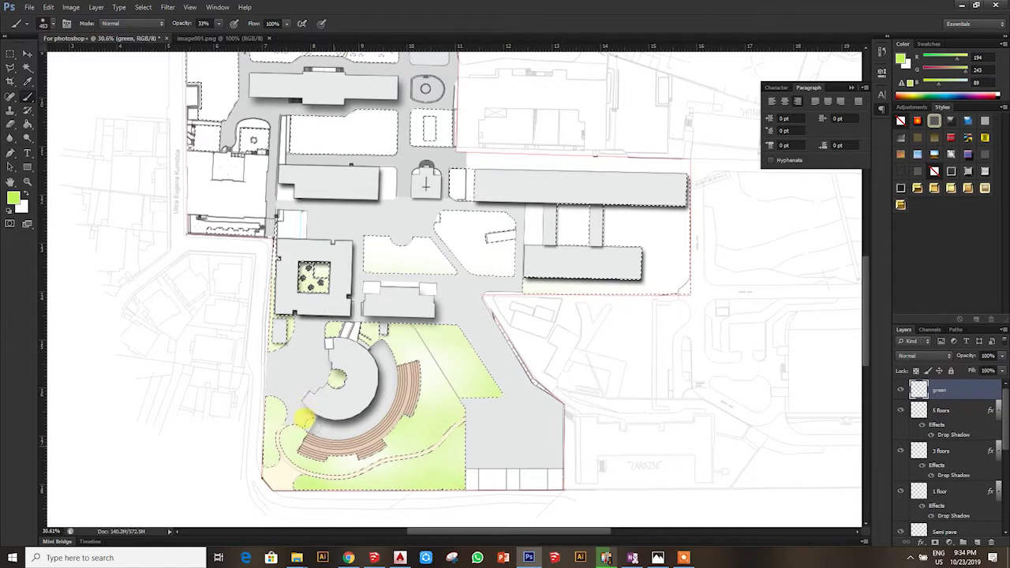
{"action": "scroll", "coordinate": [339, 347], "scroll_direction": "down", "scroll_amount": 2}
{"action": "scroll", "coordinate": [350, 209], "scroll_direction": "up", "scroll_amount": 2}
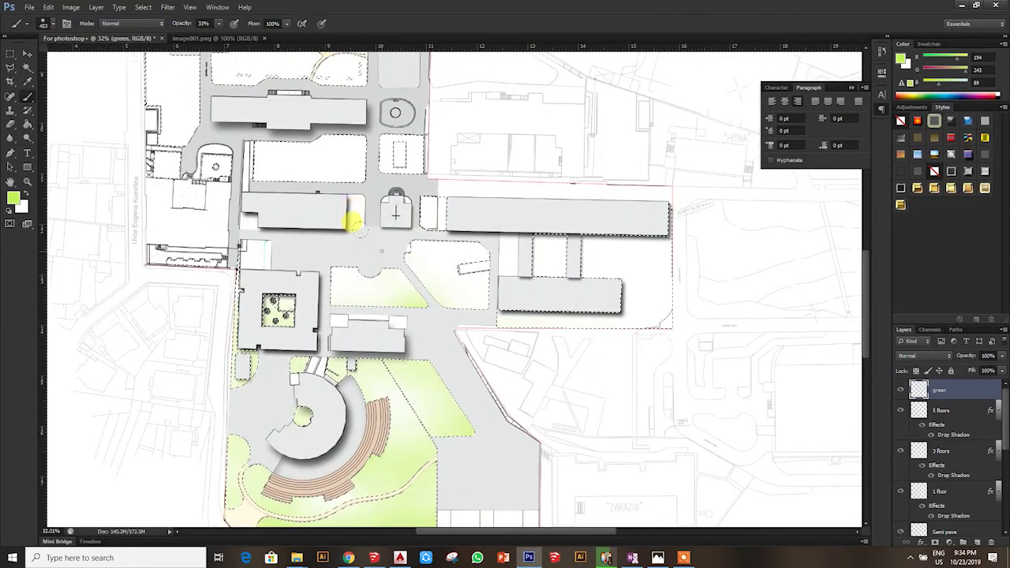
{"action": "mouse_move", "coordinate": [250, 227]}
{"action": "left_mouse_down"}
{"action": "mouse_move", "coordinate": [322, 266]}
{"action": "mouse_move", "coordinate": [462, 275]}
{"action": "mouse_move", "coordinate": [451, 226]}
{"action": "mouse_move", "coordinate": [391, 211]}
{"action": "left_mouse_up"}
{"action": "mouse_move", "coordinate": [433, 186]}
{"action": "left_mouse_down"}
{"action": "mouse_move", "coordinate": [428, 211]}
{"action": "mouse_move", "coordinate": [507, 320]}
{"action": "mouse_move", "coordinate": [647, 307]}
{"action": "mouse_move", "coordinate": [623, 307]}
{"action": "mouse_move", "coordinate": [642, 203]}
{"action": "mouse_move", "coordinate": [513, 221]}
{"action": "mouse_move", "coordinate": [568, 244]}
{"action": "left_mouse_up"}
{"action": "scroll", "coordinate": [403, 227], "scroll_direction": "down", "scroll_amount": 2}
{"action": "scroll", "coordinate": [403, 227], "scroll_direction": "up", "scroll_amount": 2}
Paint green over the plaza lawn, western strip, top lawn by the curved road and central park
{"action": "mouse_move", "coordinate": [387, 192]}
{"action": "left_mouse_down"}
{"action": "mouse_move", "coordinate": [316, 198]}
{"action": "mouse_move", "coordinate": [331, 169]}
{"action": "mouse_move", "coordinate": [217, 240]}
{"action": "mouse_move", "coordinate": [140, 226]}
{"action": "left_mouse_up"}
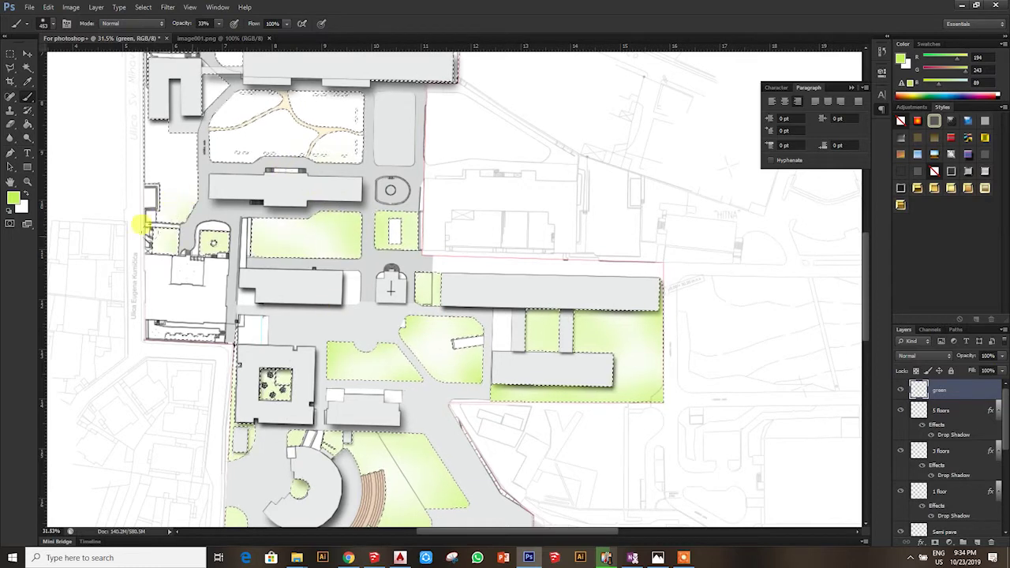
{"action": "scroll", "coordinate": [210, 410], "scroll_direction": "down", "scroll_amount": 2}
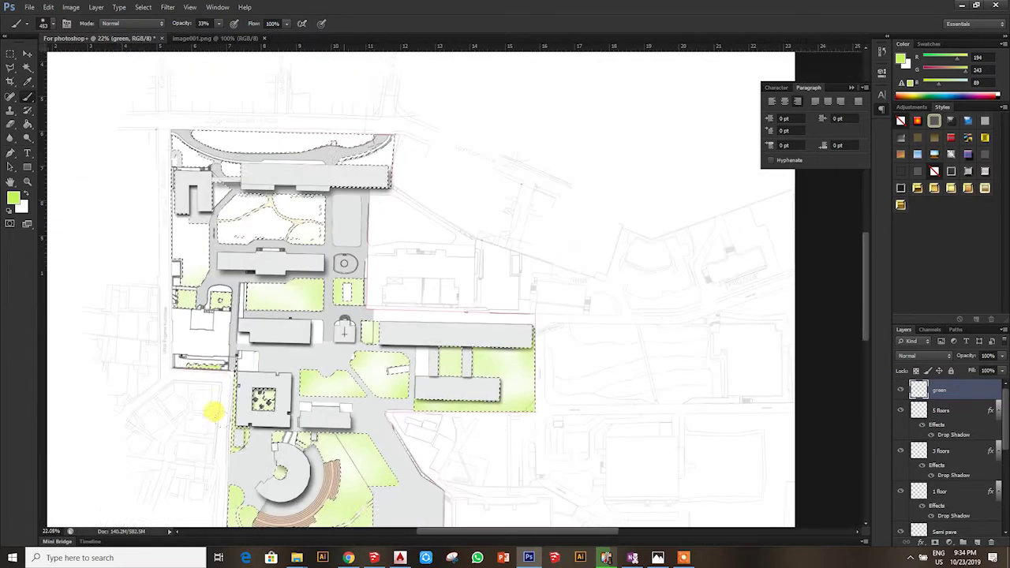
{"action": "scroll", "coordinate": [213, 286], "scroll_direction": "up", "scroll_amount": 2}
{"action": "mouse_move", "coordinate": [213, 286]}
{"action": "left_mouse_down"}
{"action": "mouse_move", "coordinate": [139, 192]}
{"action": "mouse_move", "coordinate": [40, 203]}
{"action": "mouse_move", "coordinate": [139, 84]}
{"action": "left_mouse_up"}
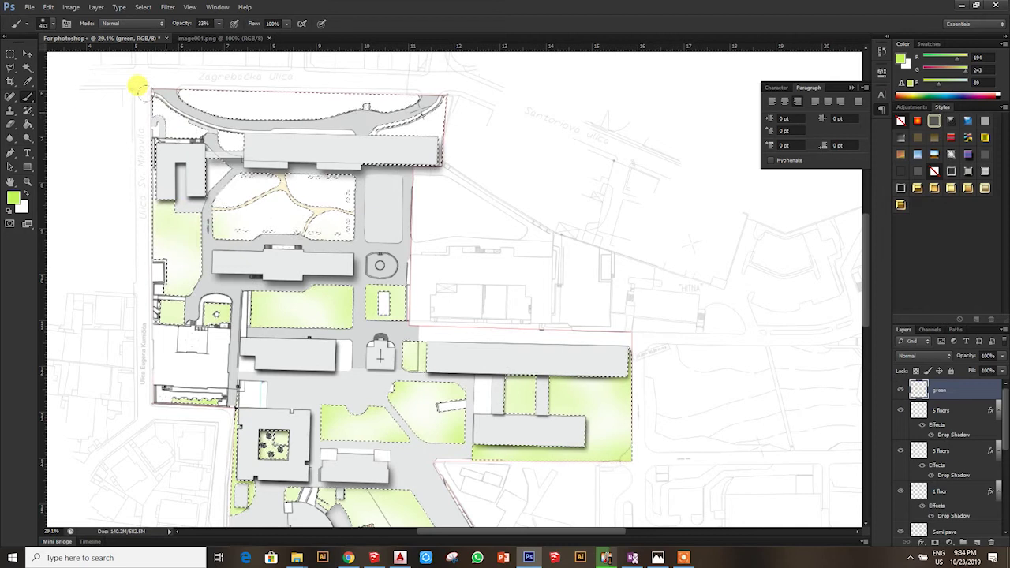
{"action": "mouse_move", "coordinate": [386, 106]}
{"action": "left_mouse_down"}
{"action": "mouse_move", "coordinate": [462, 94]}
{"action": "mouse_move", "coordinate": [349, 129]}
{"action": "left_mouse_up"}
{"action": "scroll", "coordinate": [7, 84], "scroll_direction": "down", "scroll_amount": 2}
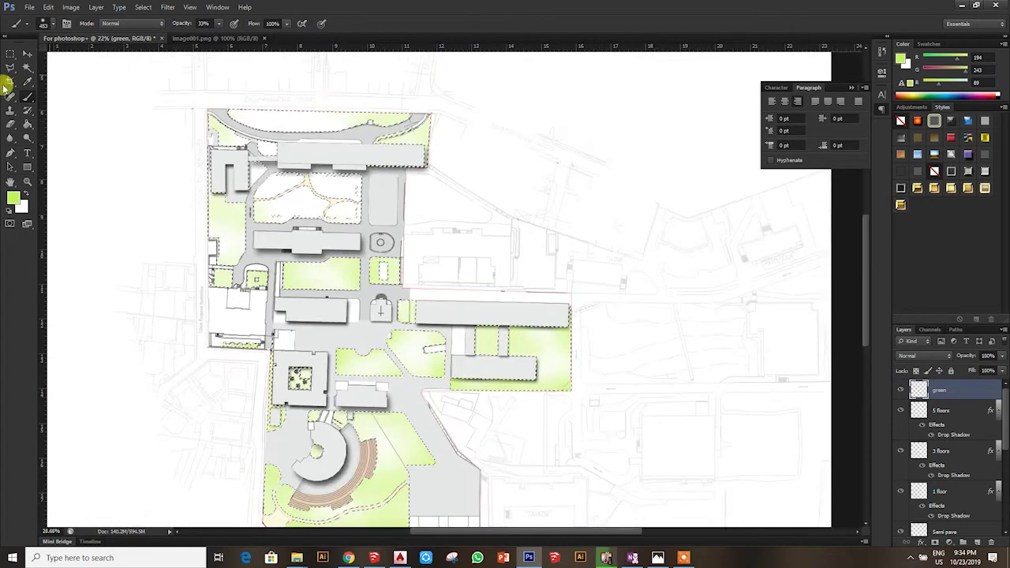
{"action": "scroll", "coordinate": [181, 84], "scroll_direction": "up", "scroll_amount": 2}
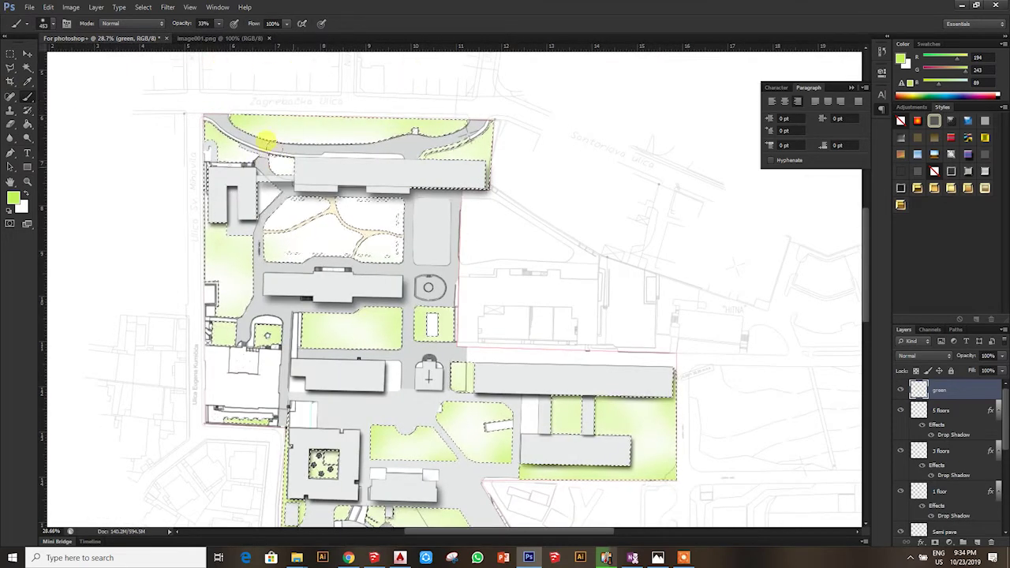
{"action": "left_click_drag", "start_coordinate": [272, 189], "coordinate": [266, 234]}
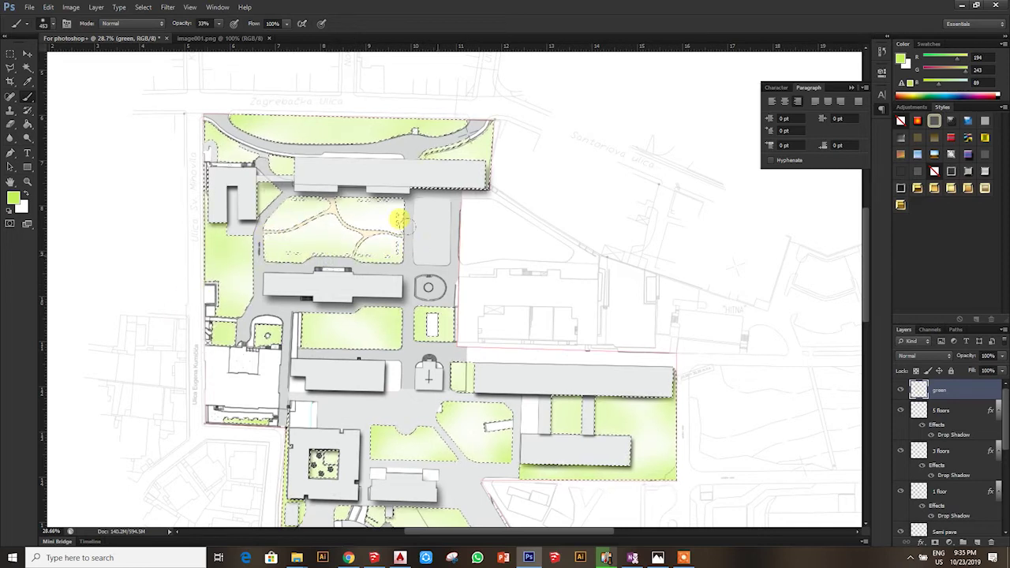
{"action": "scroll", "coordinate": [72, 165], "scroll_direction": "down", "scroll_amount": 2}
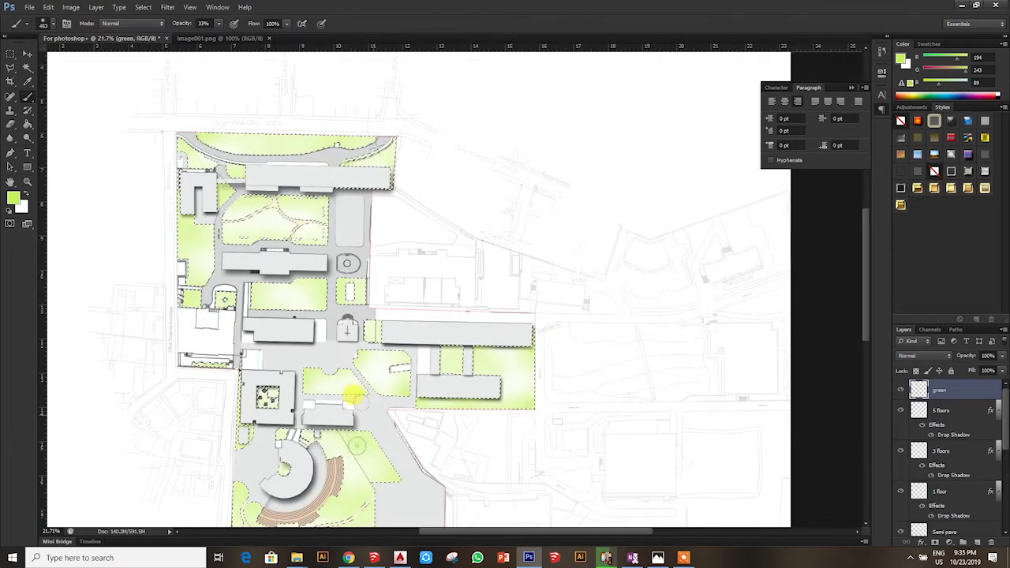
{"action": "scroll", "coordinate": [344, 372], "scroll_direction": "down", "scroll_amount": 1}
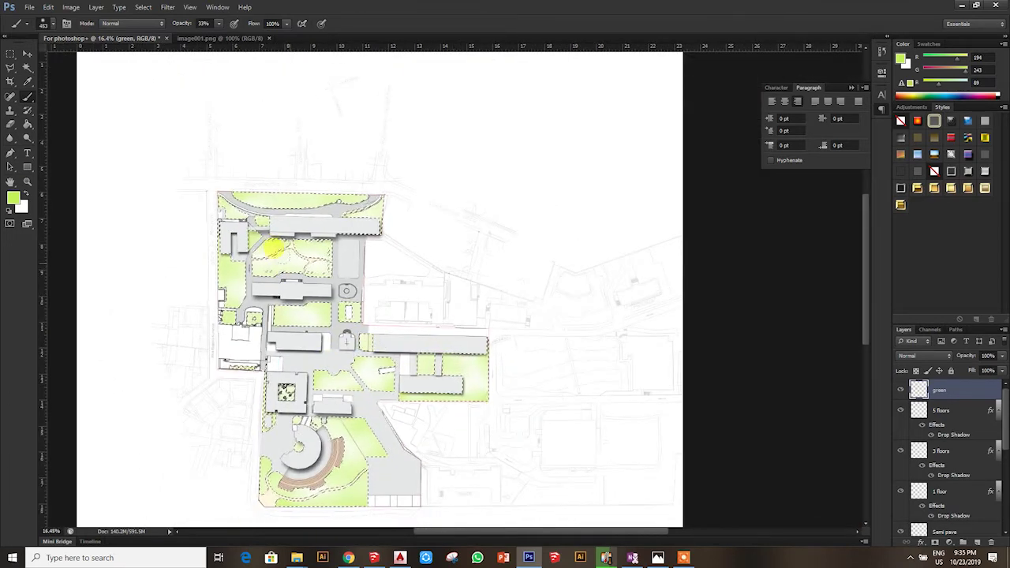
{"action": "scroll", "coordinate": [288, 342], "scroll_direction": "up", "scroll_amount": 1}
{"action": "scroll", "coordinate": [288, 342], "scroll_direction": "up", "scroll_amount": 2}
{"action": "left_click", "coordinate": [11, 71]}
{"action": "scroll", "coordinate": [383, 323], "scroll_direction": "up", "scroll_amount": 2}
{"action": "scroll", "coordinate": [300, 232], "scroll_direction": "up", "scroll_amount": 3}
{"action": "scroll", "coordinate": [299, 227], "scroll_direction": "up", "scroll_amount": 2}
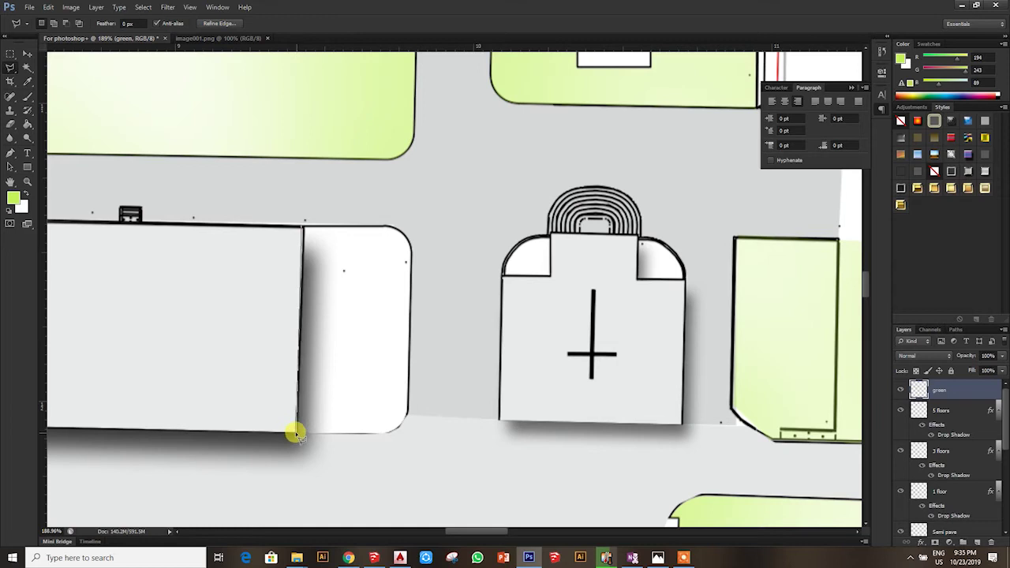
Start a straight-edged selection at the building corner and scroll through the plan
{"action": "left_click", "coordinate": [408, 411]}
{"action": "scroll", "coordinate": [342, 206], "scroll_direction": "up", "scroll_amount": 2}
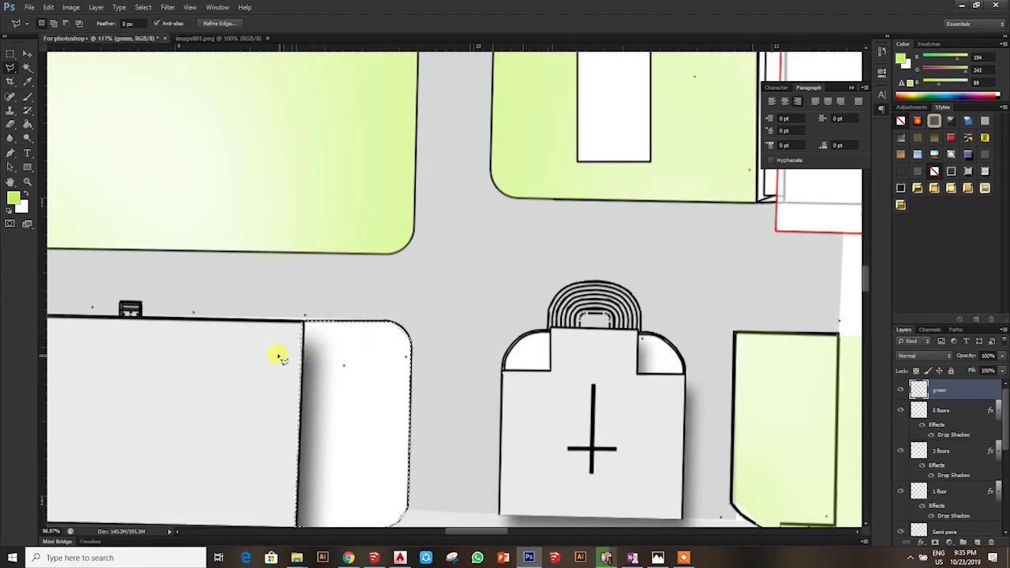
{"action": "scroll", "coordinate": [302, 358], "scroll_direction": "down", "scroll_amount": 5}
{"action": "scroll", "coordinate": [296, 357], "scroll_direction": "up", "scroll_amount": 1}
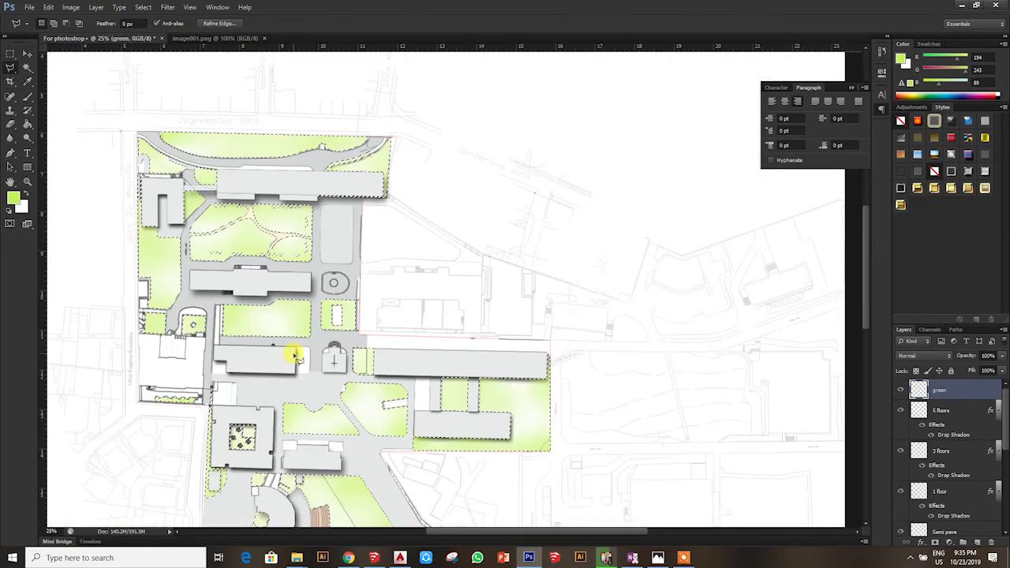
{"action": "scroll", "coordinate": [971, 508], "scroll_direction": "down", "scroll_amount": 1}
{"action": "scroll", "coordinate": [971, 466], "scroll_direction": "down", "scroll_amount": 1}
{"action": "scroll", "coordinate": [971, 450], "scroll_direction": "down", "scroll_amount": 1}
{"action": "scroll", "coordinate": [971, 476], "scroll_direction": "down", "scroll_amount": 1}
{"action": "scroll", "coordinate": [970, 481], "scroll_direction": "down", "scroll_amount": 1}
Set the Plaza layer's blend mode to Multiply and make the green layer active again
{"action": "left_click", "coordinate": [955, 490]}
{"action": "left_click", "coordinate": [929, 355]}
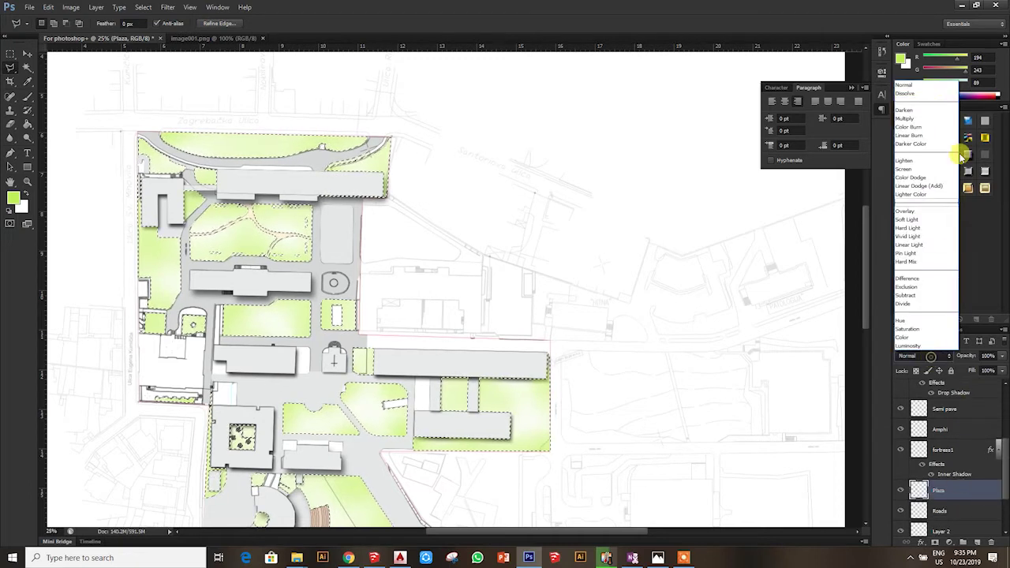
{"action": "left_click", "coordinate": [927, 119]}
{"action": "scroll", "coordinate": [964, 473], "scroll_direction": "up", "scroll_amount": 5}
{"action": "left_click", "coordinate": [950, 389]}
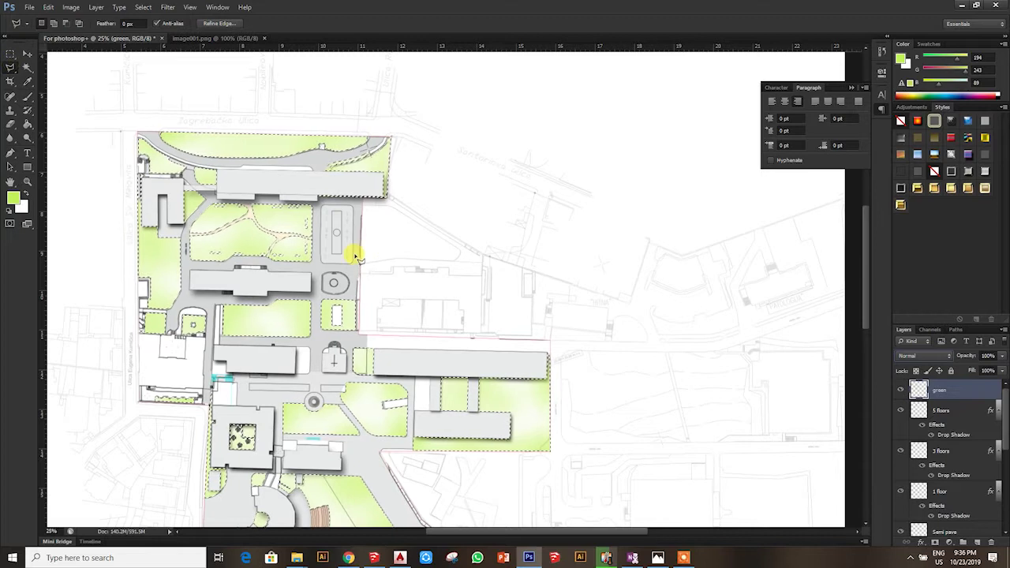
Start a selection at the plaza rectangle's corner and pan around the plan
{"action": "scroll", "coordinate": [316, 315], "scroll_direction": "down", "scroll_amount": 1}
{"action": "scroll", "coordinate": [334, 255], "scroll_direction": "up", "scroll_amount": 5}
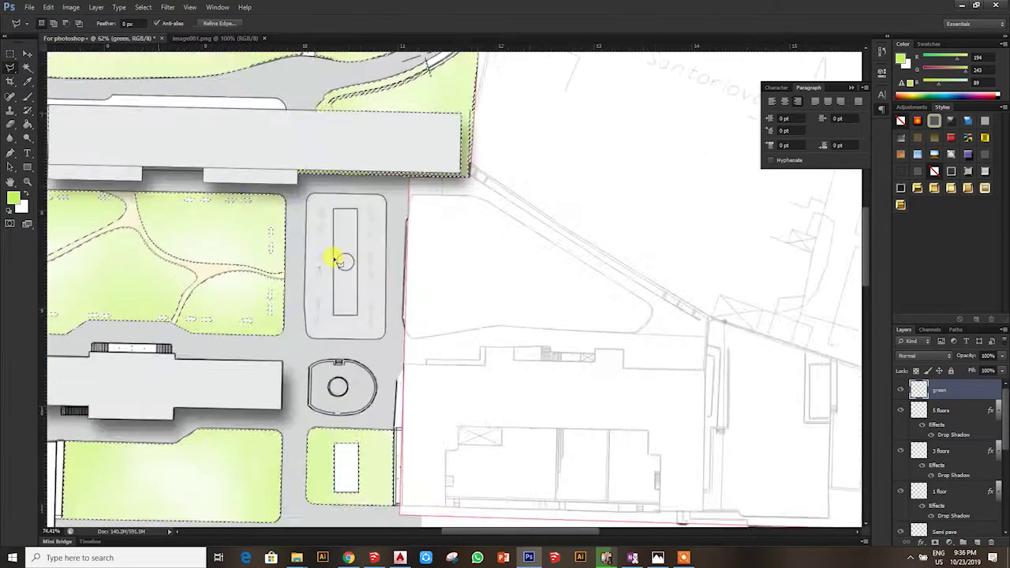
{"action": "scroll", "coordinate": [335, 199], "scroll_direction": "up", "scroll_amount": 1}
{"action": "left_click", "coordinate": [334, 195]}
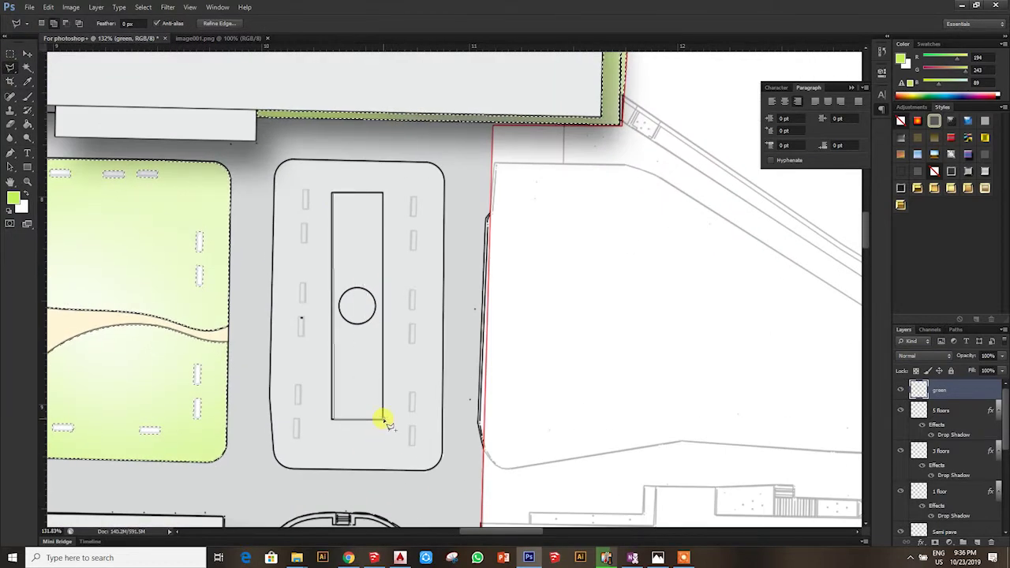
{"action": "scroll", "coordinate": [473, 229], "scroll_direction": "down", "scroll_amount": 1}
{"action": "scroll", "coordinate": [444, 254], "scroll_direction": "down", "scroll_amount": 3}
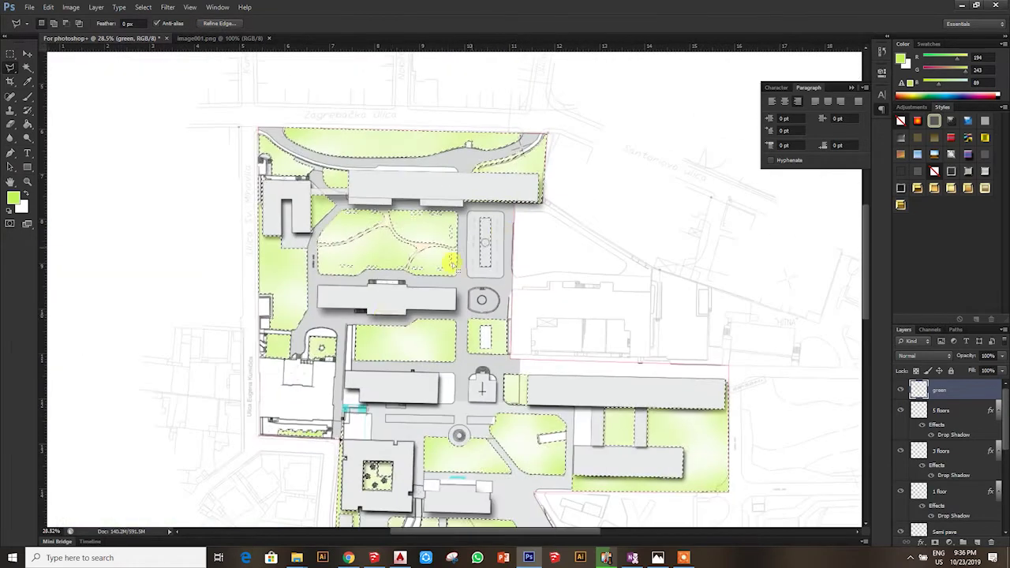
{"action": "scroll", "coordinate": [260, 347], "scroll_direction": "up", "scroll_amount": 1}
{"action": "scroll", "coordinate": [329, 352], "scroll_direction": "up", "scroll_amount": 1}
{"action": "scroll", "coordinate": [329, 353], "scroll_direction": "down", "scroll_amount": 1}
{"action": "scroll", "coordinate": [229, 236], "scroll_direction": "down", "scroll_amount": 2}
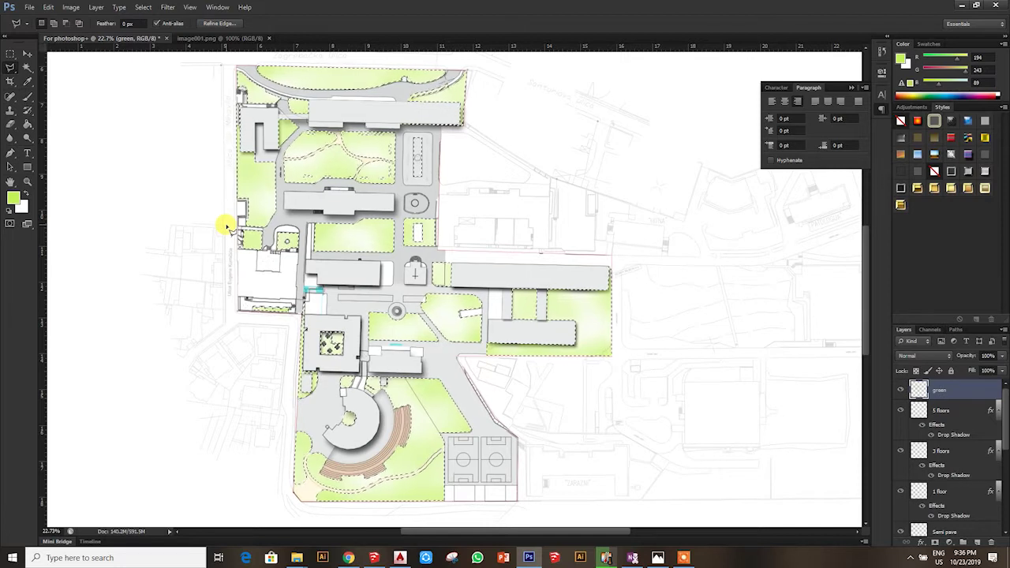
{"action": "scroll", "coordinate": [418, 226], "scroll_direction": "up", "scroll_amount": 2}
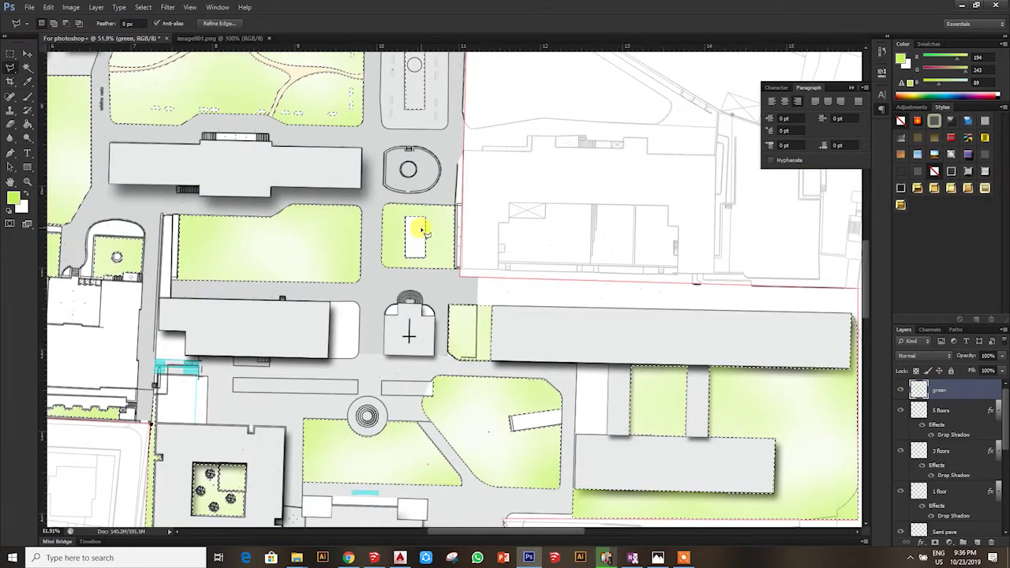
{"action": "scroll", "coordinate": [421, 230], "scroll_direction": "down", "scroll_amount": 2}
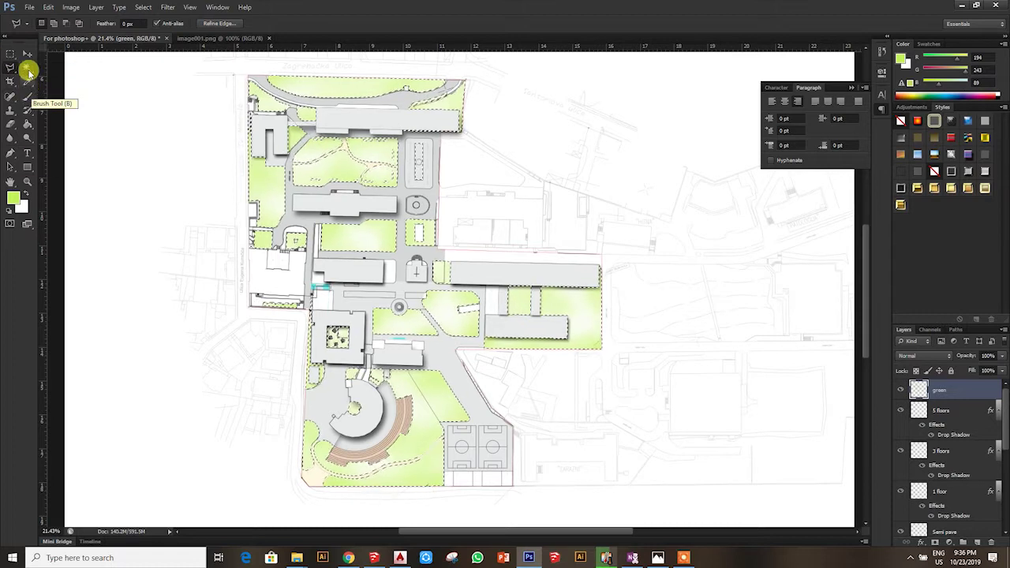
Nudge the midtones slightly toward yellow with a Color Balance adjustment
{"action": "left_click", "coordinate": [28, 97]}
{"action": "scroll", "coordinate": [384, 330], "scroll_direction": "up", "scroll_amount": 1}
{"action": "scroll", "coordinate": [454, 300], "scroll_direction": "down", "scroll_amount": 1}
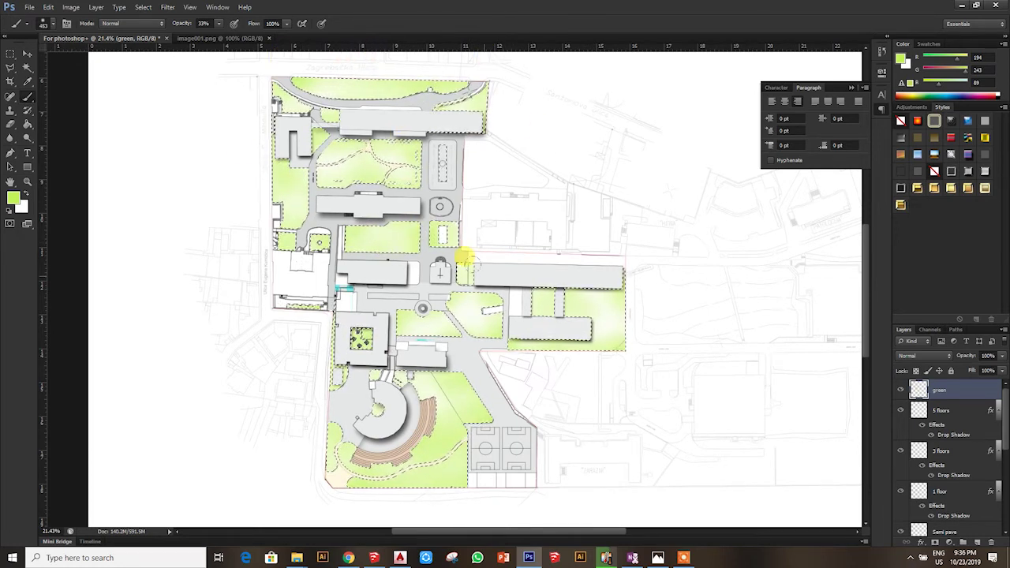
{"action": "scroll", "coordinate": [713, 353], "scroll_direction": "down", "scroll_amount": 1}
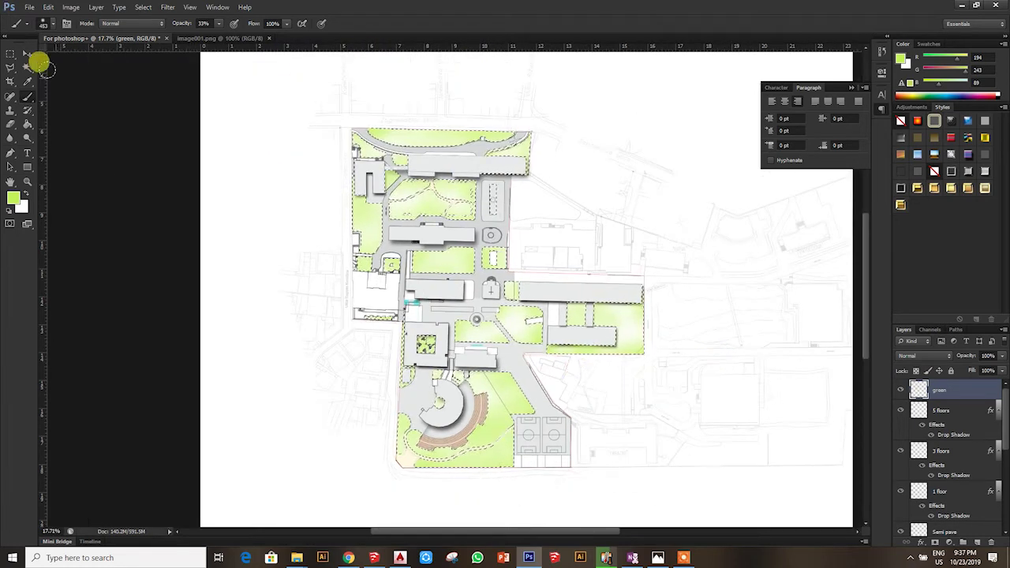
{"action": "scroll", "coordinate": [512, 260], "scroll_direction": "down", "scroll_amount": 1}
{"action": "scroll", "coordinate": [484, 289], "scroll_direction": "up", "scroll_amount": 2}
{"action": "left_click", "coordinate": [70, 7]}
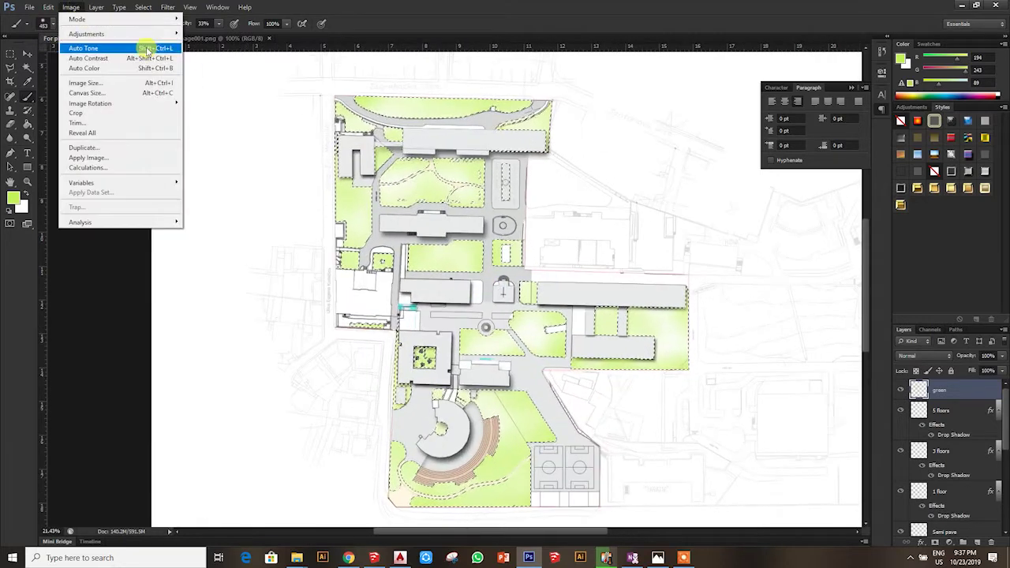
{"action": "mouse_move", "coordinate": [86, 34]}
{"action": "left_click", "coordinate": [259, 97]}
{"action": "left_click_drag", "start_coordinate": [590, 172], "coordinate": [579, 175]}
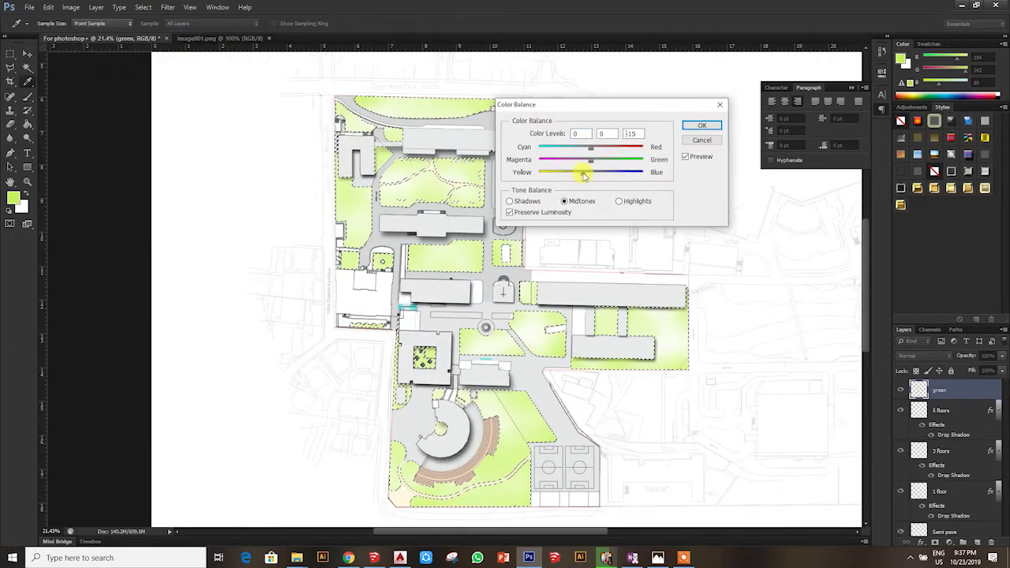
{"action": "left_click", "coordinate": [701, 124]}
Add a new empty layer directly above the green layer
{"action": "key", "text": "b"}
{"action": "scroll", "coordinate": [351, 167], "scroll_direction": "down", "scroll_amount": 2}
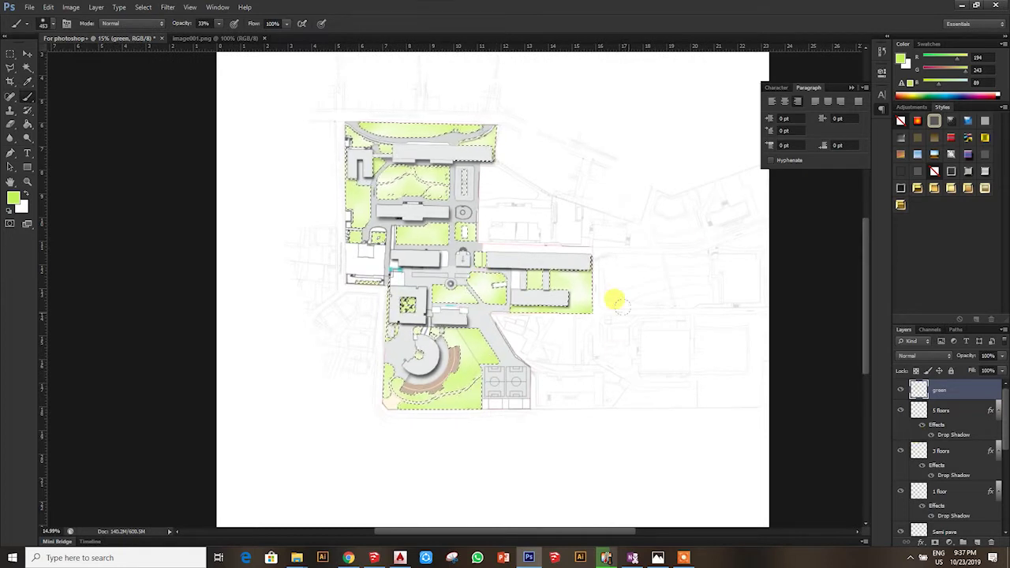
{"action": "scroll", "coordinate": [351, 236], "scroll_direction": "up", "scroll_amount": 2}
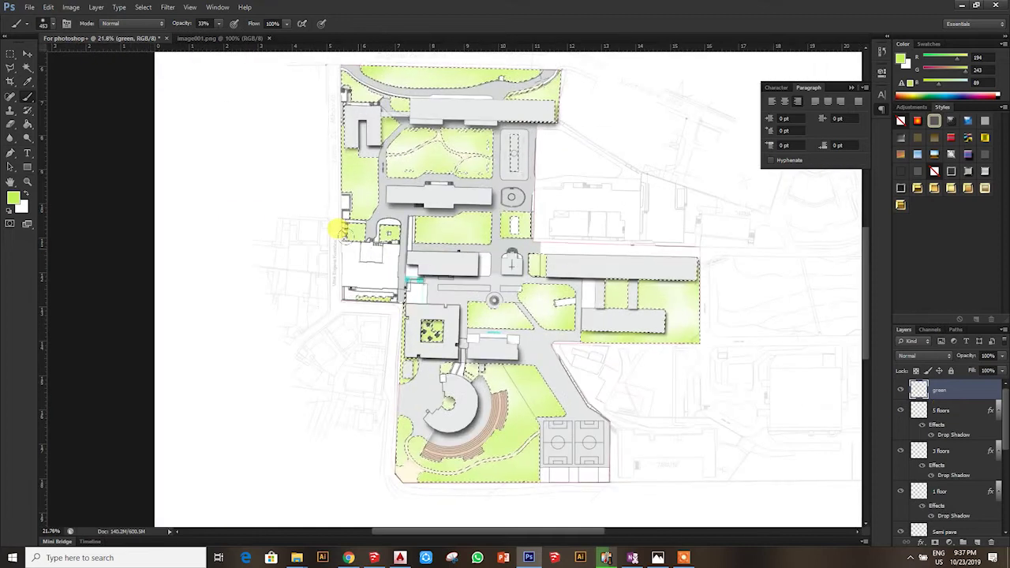
{"action": "scroll", "coordinate": [351, 236], "scroll_direction": "down", "scroll_amount": 1}
{"action": "left_click", "coordinate": [975, 543]}
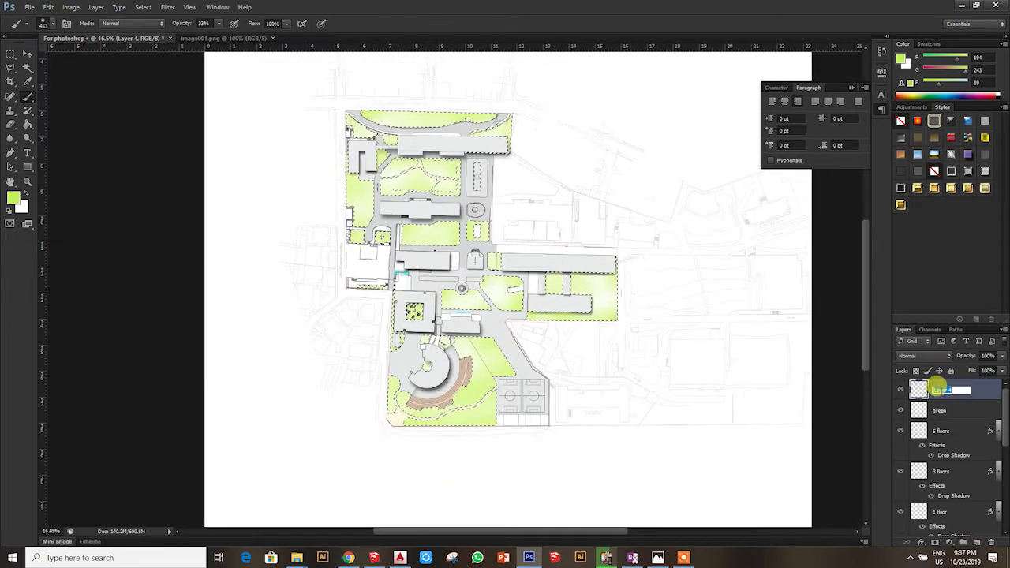
Sample the amphitheatre seating's beige and lighten it in the Color Picker
{"action": "left_click", "coordinate": [27, 81]}
{"action": "scroll", "coordinate": [428, 368], "scroll_direction": "up", "scroll_amount": 5}
{"action": "left_click", "coordinate": [428, 367]}
{"action": "left_click", "coordinate": [12, 197]}
{"action": "left_click", "coordinate": [450, 91]}
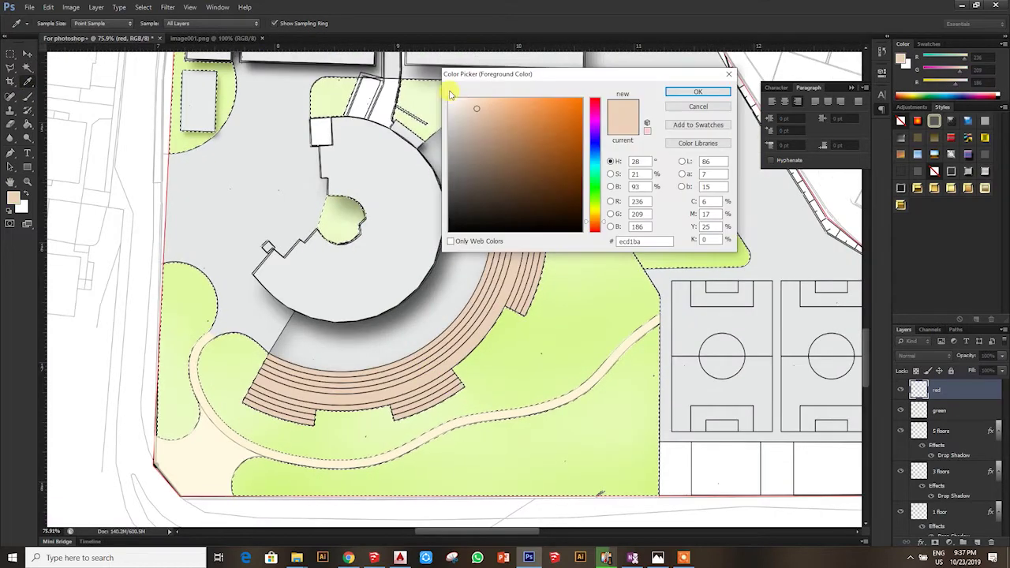
{"action": "left_click", "coordinate": [701, 93]}
Brush the pale beige softly onto the lawns beside the amphitheatre at 33% opacity
{"action": "left_click", "coordinate": [27, 97]}
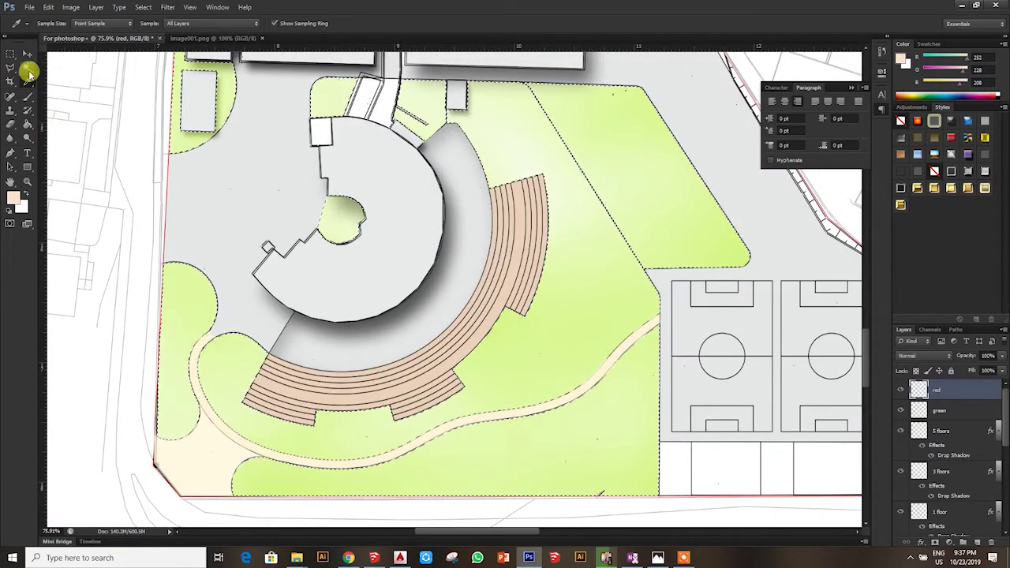
{"action": "left_click_drag", "start_coordinate": [405, 94], "coordinate": [384, 258]}
{"action": "scroll", "coordinate": [384, 258], "scroll_direction": "down", "scroll_amount": 1}
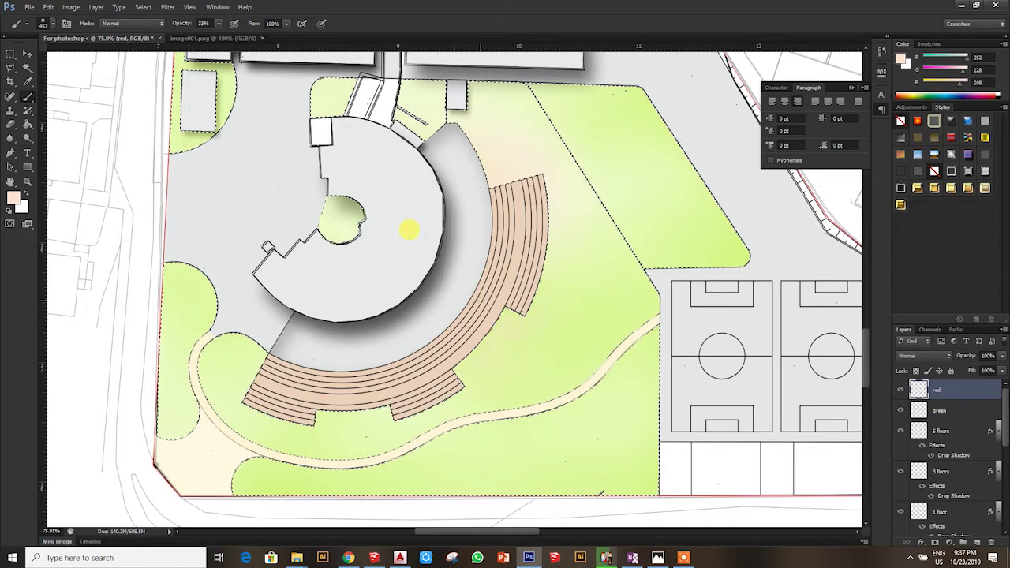
{"action": "scroll", "coordinate": [405, 228], "scroll_direction": "down", "scroll_amount": 2}
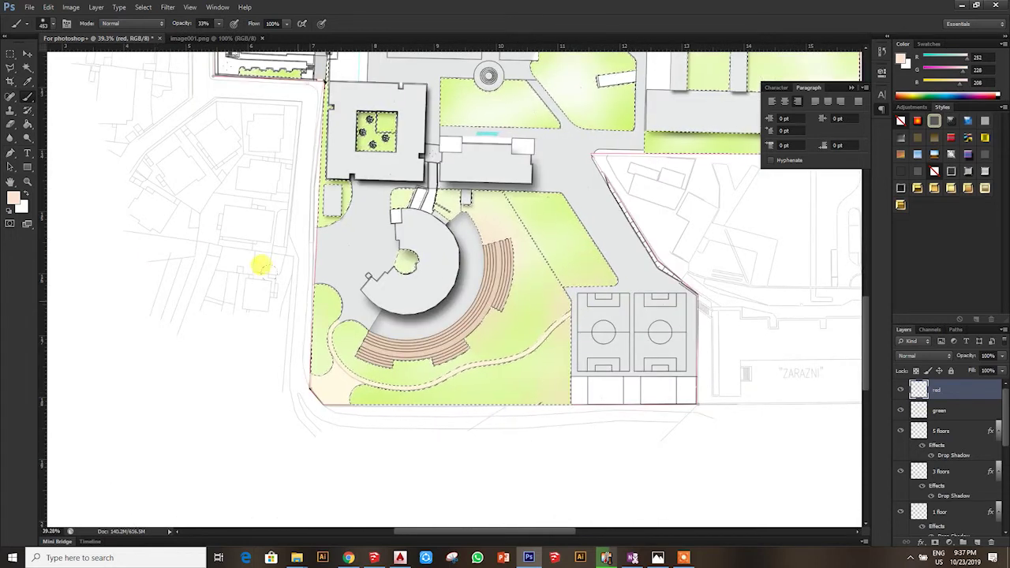
{"action": "scroll", "coordinate": [264, 264], "scroll_direction": "down", "scroll_amount": 1}
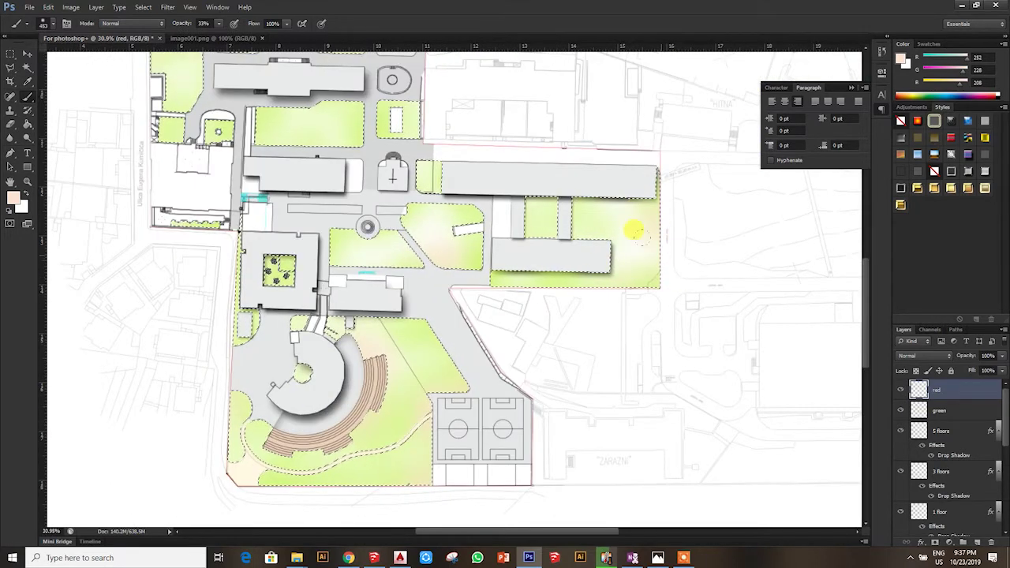
{"action": "scroll", "coordinate": [280, 264], "scroll_direction": "up", "scroll_amount": 3}
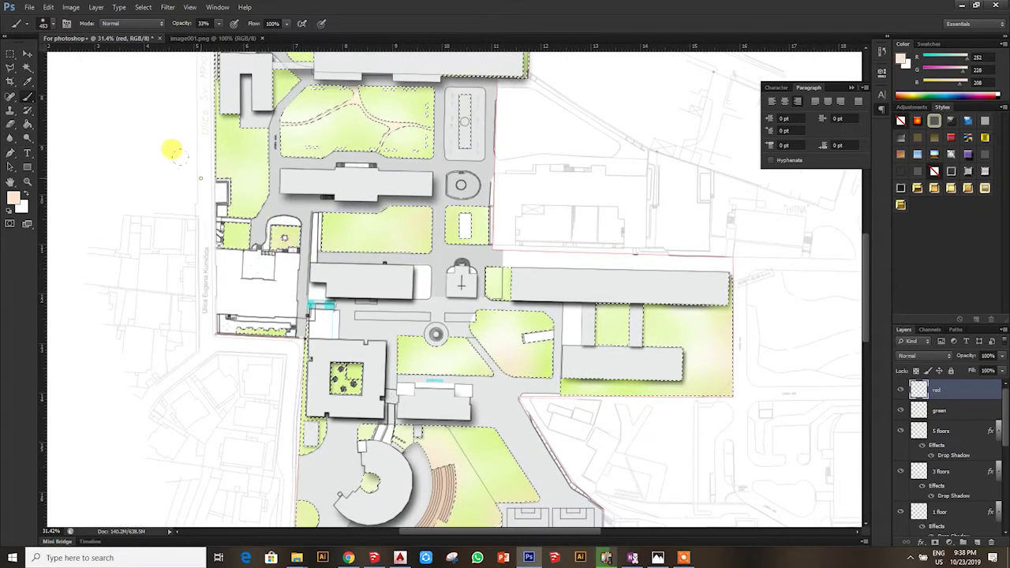
{"action": "scroll", "coordinate": [180, 72], "scroll_direction": "down", "scroll_amount": 1}
{"action": "scroll", "coordinate": [278, 127], "scroll_direction": "up", "scroll_amount": 2}
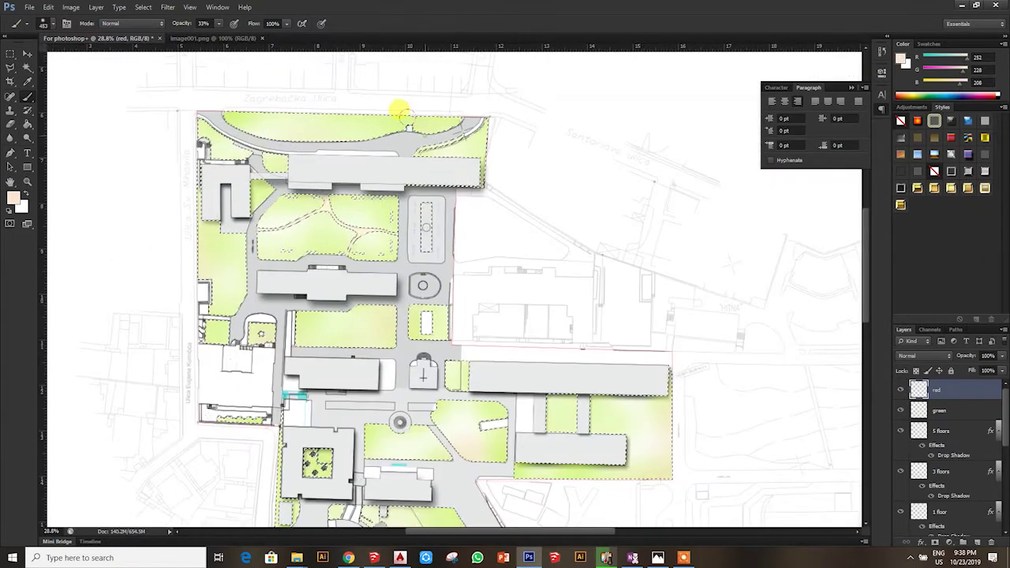
{"action": "scroll", "coordinate": [142, 166], "scroll_direction": "up", "scroll_amount": 1}
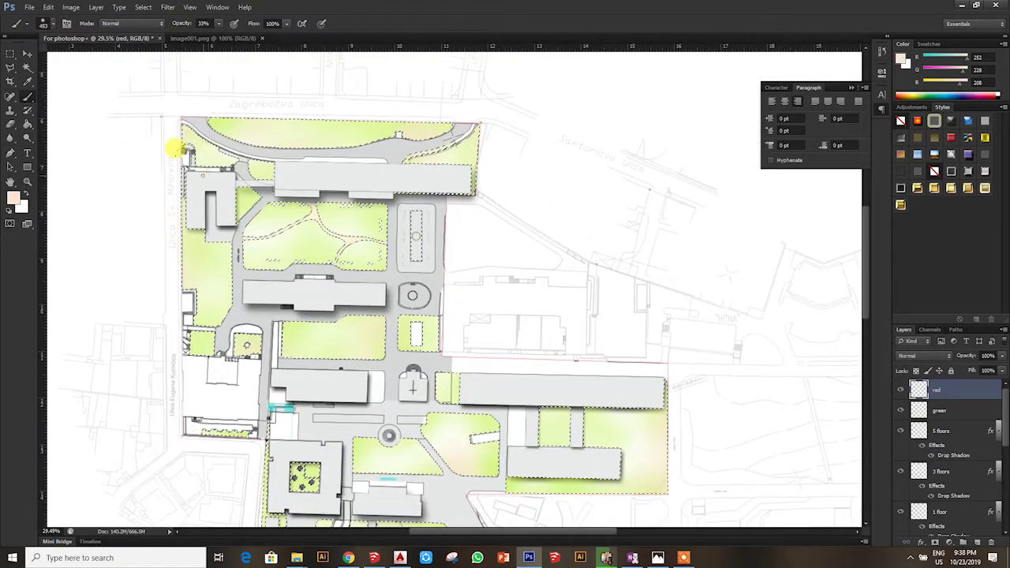
Set the red layer's blend mode to Multiply
{"action": "left_click", "coordinate": [931, 356]}
{"action": "left_click", "coordinate": [923, 122]}
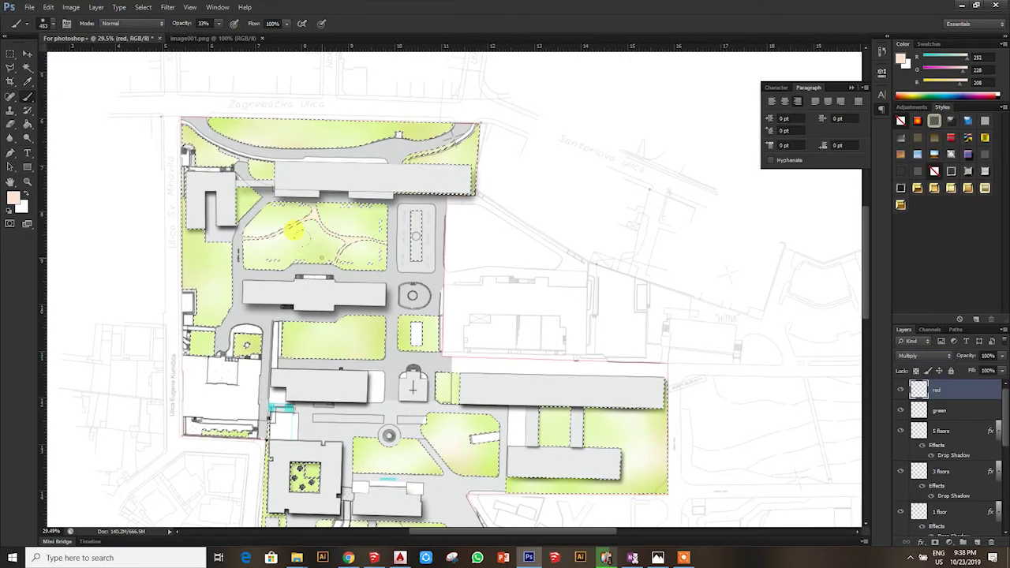
{"action": "scroll", "coordinate": [74, 310], "scroll_direction": "down", "scroll_amount": 3}
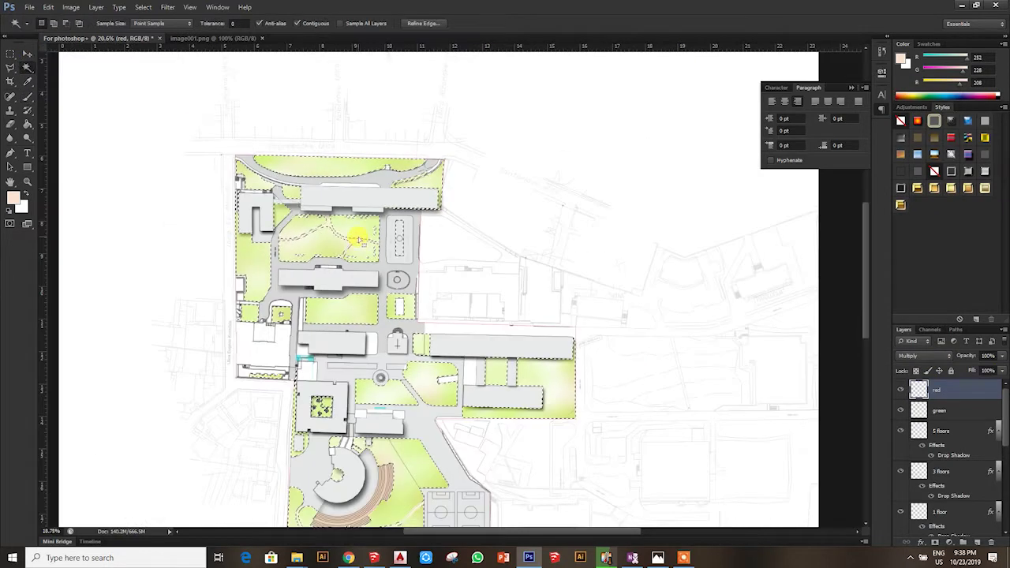
On the green layer, outline the left planting strip by the roundabout with the Polygonal Lasso
{"action": "left_click", "coordinate": [10, 67]}
{"action": "left_click", "coordinate": [938, 410]}
{"action": "scroll", "coordinate": [331, 324], "scroll_direction": "up", "scroll_amount": 3}
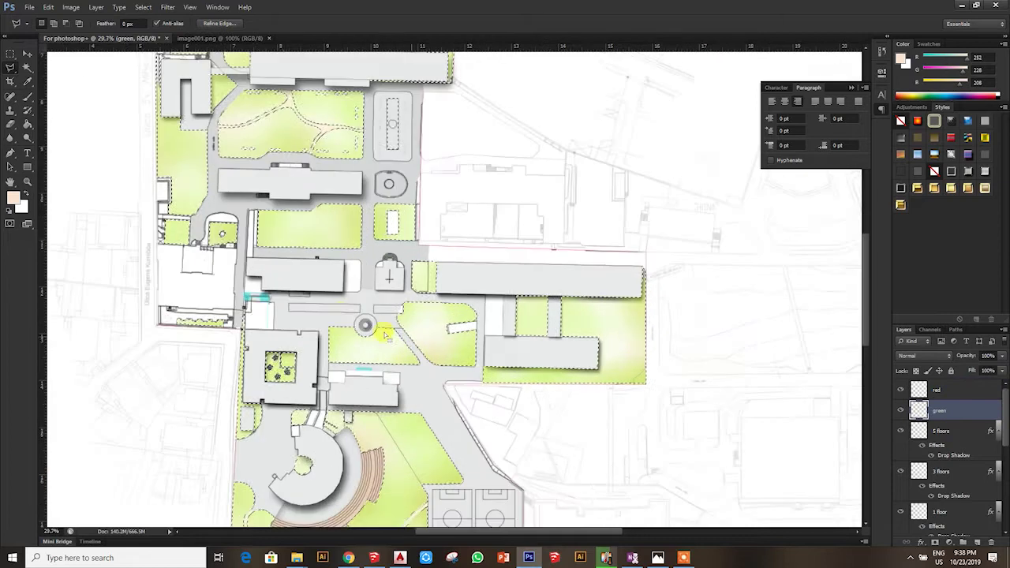
{"action": "scroll", "coordinate": [228, 297], "scroll_direction": "up", "scroll_amount": 4}
{"action": "scroll", "coordinate": [172, 286], "scroll_direction": "up", "scroll_amount": 3}
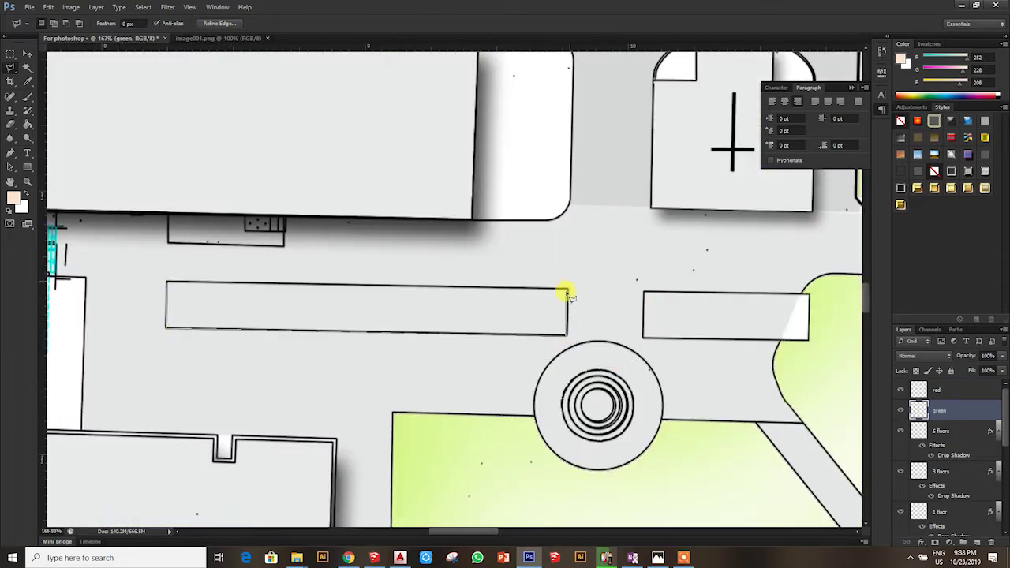
{"action": "left_click", "coordinate": [169, 285]}
Complete the strip selection and sample the pale lime green of a lawn with the Eyedropper
{"action": "scroll", "coordinate": [169, 286], "scroll_direction": "down", "scroll_amount": 2}
{"action": "scroll", "coordinate": [507, 311], "scroll_direction": "down", "scroll_amount": 1}
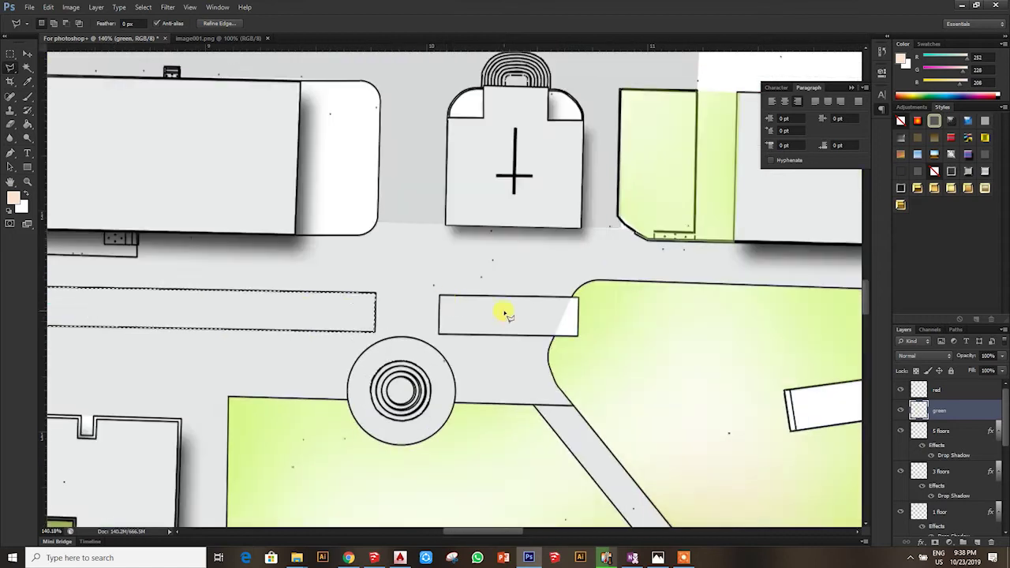
{"action": "scroll", "coordinate": [435, 292], "scroll_direction": "down", "scroll_amount": 2}
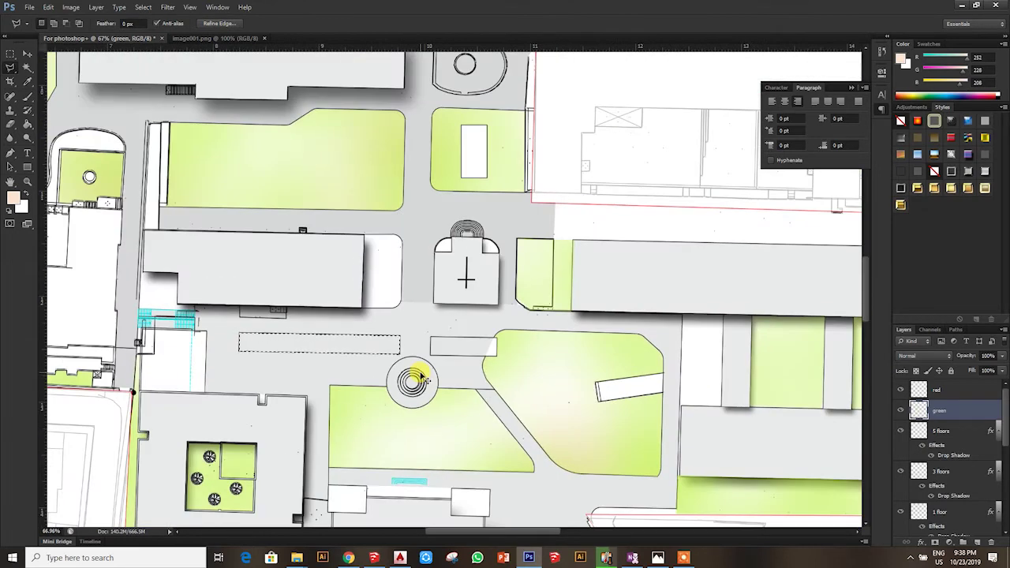
{"action": "scroll", "coordinate": [245, 338], "scroll_direction": "up", "scroll_amount": 3}
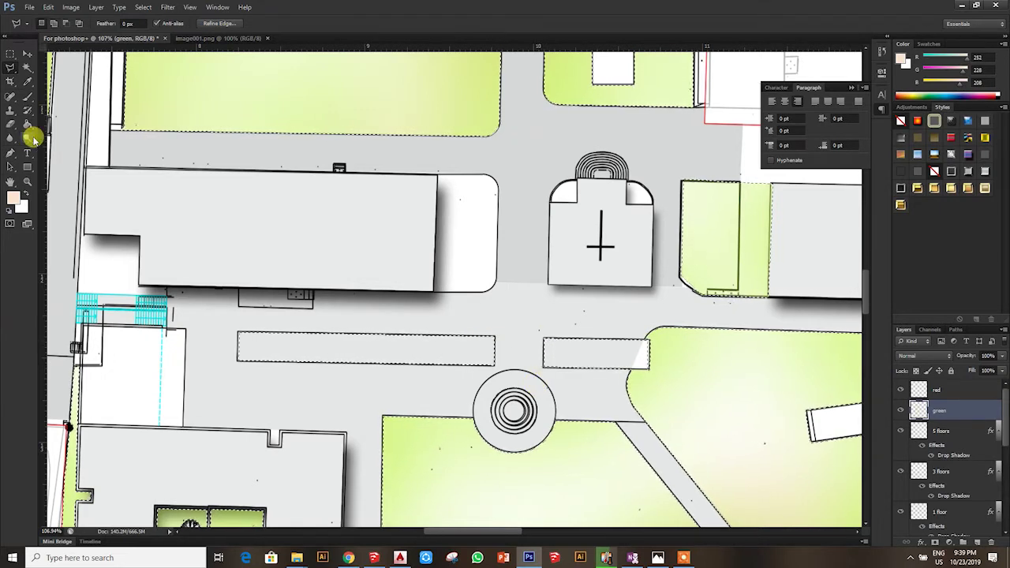
{"action": "left_click", "coordinate": [28, 80]}
{"action": "left_click", "coordinate": [205, 86]}
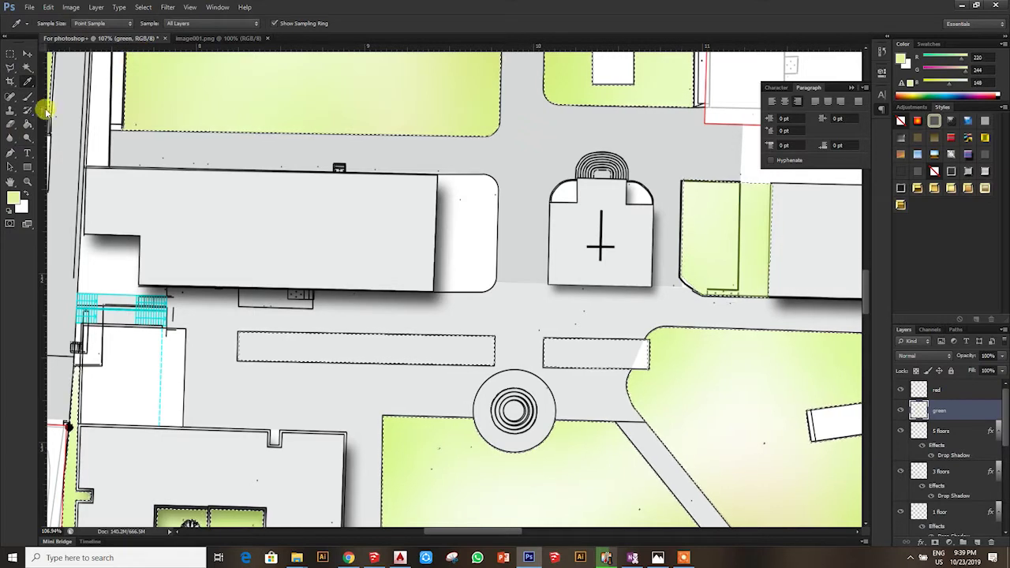
Brush green into the strips, then lasso the rounded plot at the long building's east end
{"action": "left_click", "coordinate": [30, 96]}
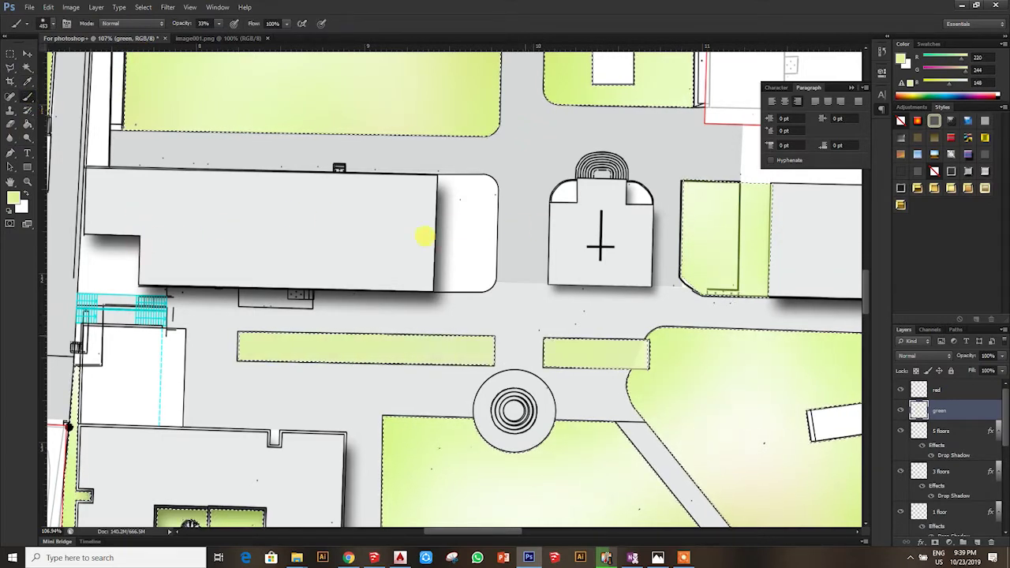
{"action": "key", "text": "l"}
{"action": "scroll", "coordinate": [497, 176], "scroll_direction": "up", "scroll_amount": 3}
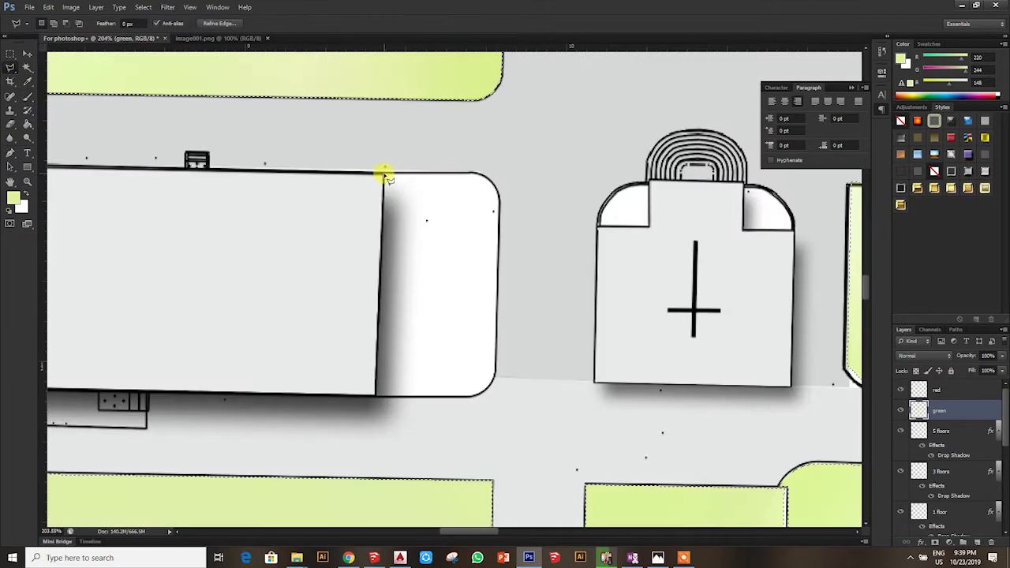
{"action": "mouse_move", "coordinate": [484, 176]}
{"action": "left_mouse_down"}
{"action": "mouse_move", "coordinate": [497, 191]}
{"action": "mouse_move", "coordinate": [488, 270]}
{"action": "left_mouse_up"}
{"action": "scroll", "coordinate": [500, 264], "scroll_direction": "down", "scroll_amount": 3}
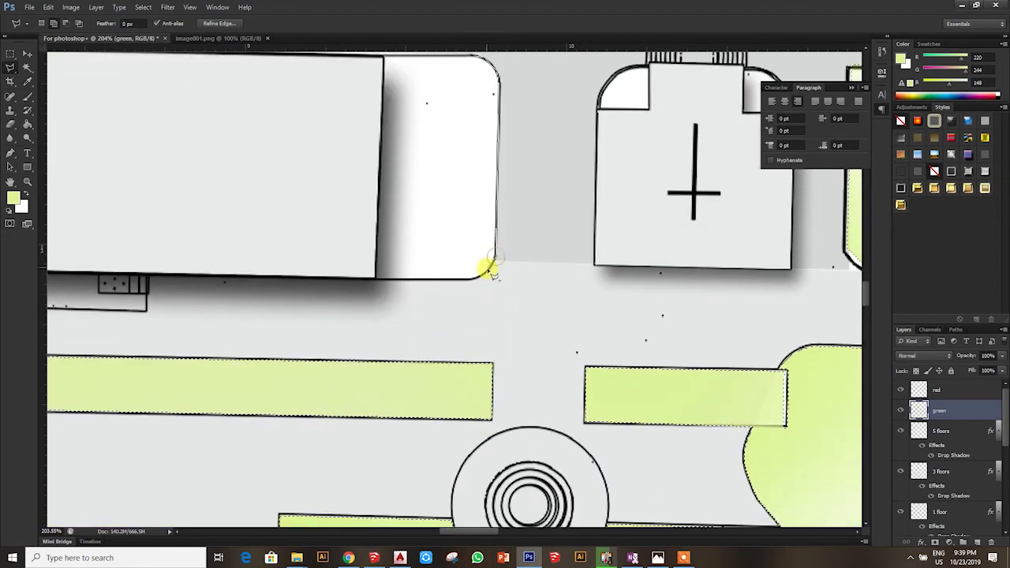
{"action": "scroll", "coordinate": [377, 278], "scroll_direction": "up", "scroll_amount": 3}
{"action": "mouse_move", "coordinate": [377, 277]}
{"action": "left_mouse_down"}
{"action": "mouse_move", "coordinate": [391, 129]}
{"action": "mouse_move", "coordinate": [386, 163]}
{"action": "left_mouse_up"}
{"action": "scroll", "coordinate": [387, 163], "scroll_direction": "down", "scroll_amount": 3}
Brush the selected rounded plot pale lime green
{"action": "left_click", "coordinate": [26, 96]}
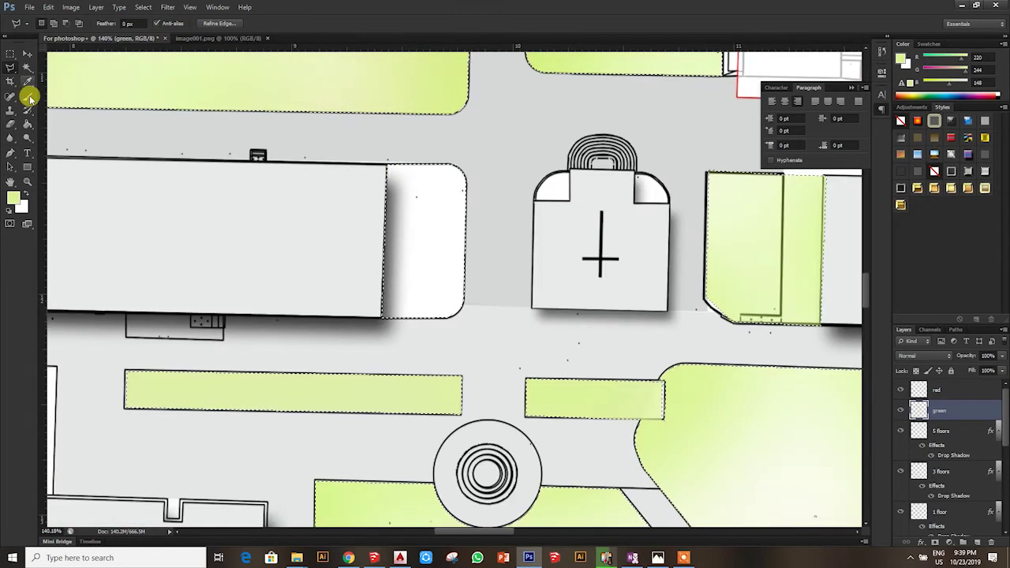
{"action": "left_click_drag", "start_coordinate": [334, 68], "coordinate": [314, 100]}
{"action": "key", "text": "w"}
{"action": "scroll", "coordinate": [379, 329], "scroll_direction": "down", "scroll_amount": 2}
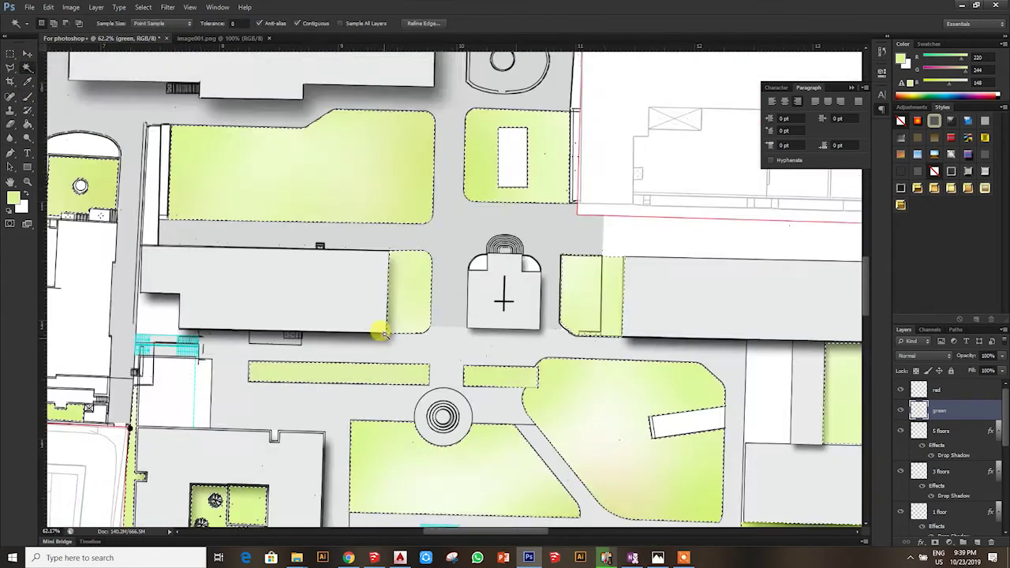
{"action": "scroll", "coordinate": [124, 174], "scroll_direction": "down", "scroll_amount": 3}
{"action": "scroll", "coordinate": [126, 177], "scroll_direction": "down", "scroll_amount": 1}
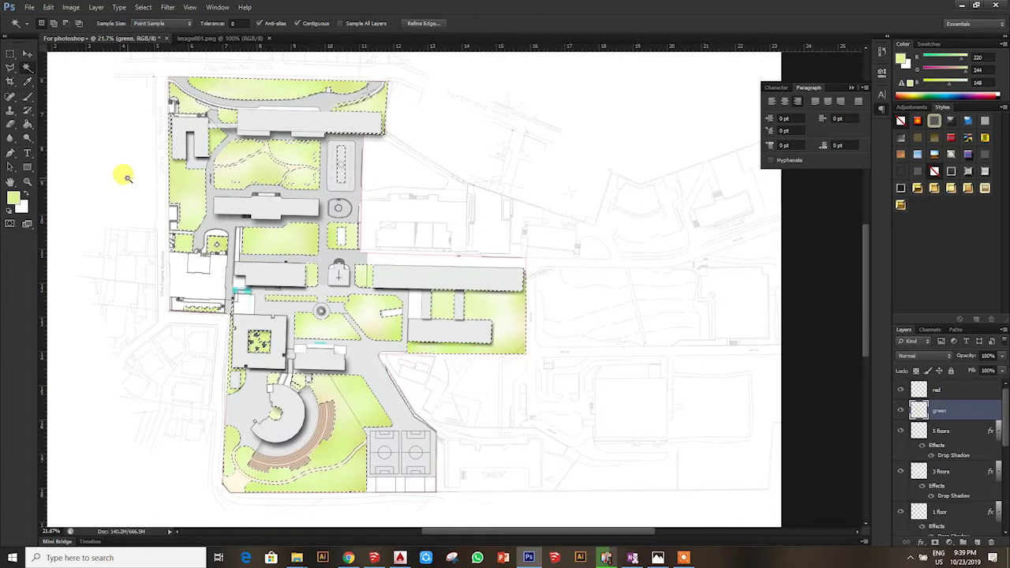
Outline the left football field with the Polygonal Lasso
{"action": "scroll", "coordinate": [126, 177], "scroll_direction": "down", "scroll_amount": 1}
{"action": "left_click", "coordinate": [10, 68]}
{"action": "scroll", "coordinate": [340, 416], "scroll_direction": "up", "scroll_amount": 5}
{"action": "scroll", "coordinate": [314, 345], "scroll_direction": "up", "scroll_amount": 5}
{"action": "scroll", "coordinate": [311, 484], "scroll_direction": "down", "scroll_amount": 2}
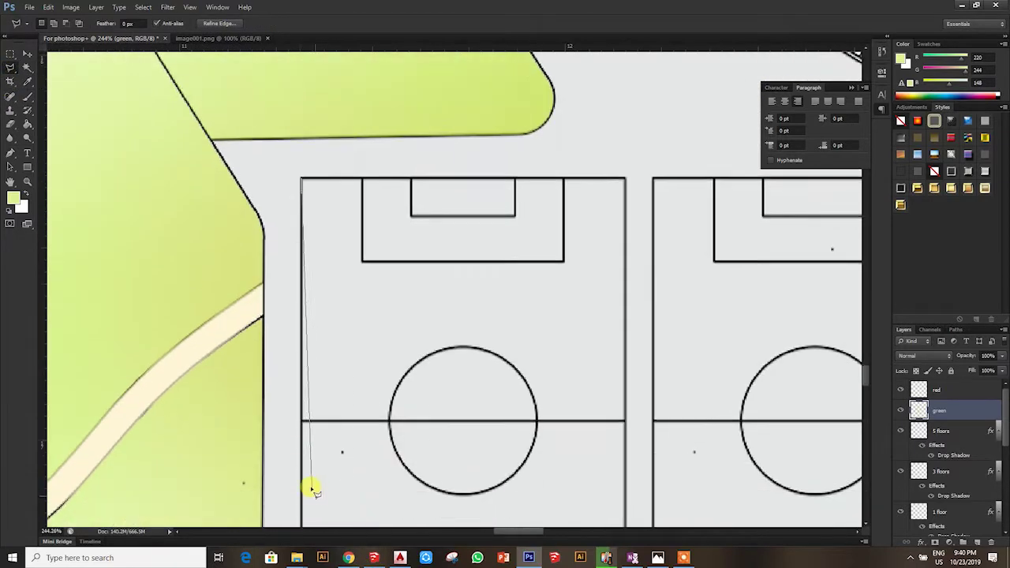
{"action": "scroll", "coordinate": [281, 413], "scroll_direction": "down", "scroll_amount": 1}
{"action": "left_click", "coordinate": [300, 103]}
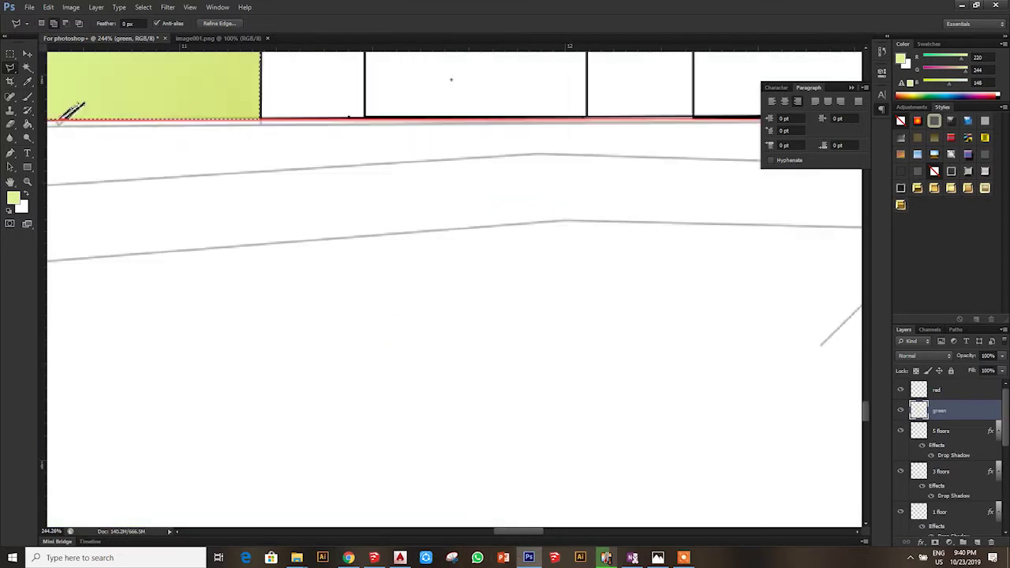
{"action": "scroll", "coordinate": [264, 164], "scroll_direction": "up", "scroll_amount": 3}
{"action": "scroll", "coordinate": [242, 311], "scroll_direction": "down", "scroll_amount": 5}
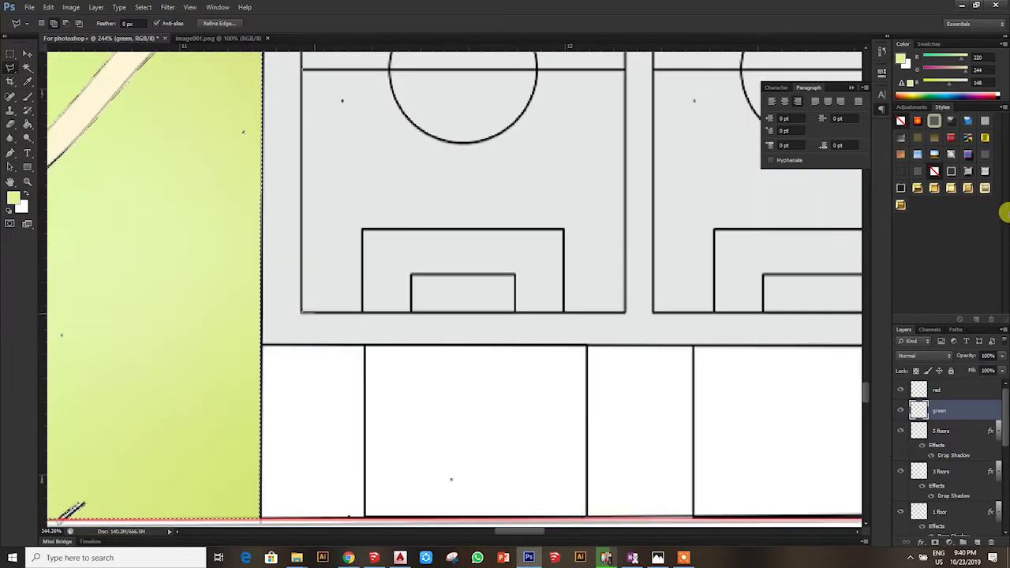
{"action": "scroll", "coordinate": [301, 311], "scroll_direction": "right", "scroll_amount": 3}
{"action": "left_click", "coordinate": [442, 313]}
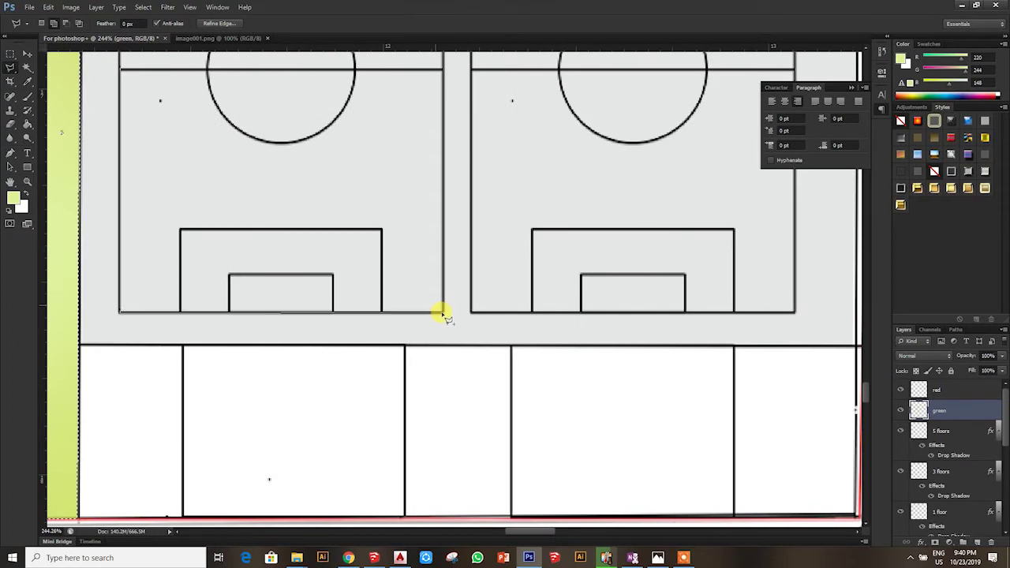
{"action": "scroll", "coordinate": [421, 54], "scroll_direction": "up", "scroll_amount": 10}
{"action": "left_click", "coordinate": [443, 289]}
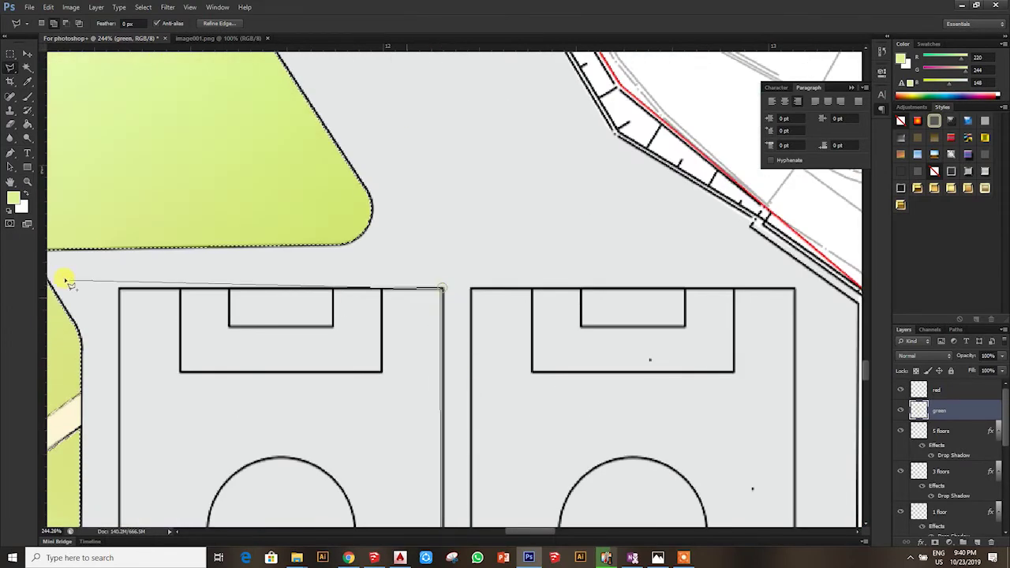
{"action": "left_click", "coordinate": [120, 292]}
Add the right football field to the selection and Paint Bucket fill both fields green
{"action": "scroll", "coordinate": [219, 254], "scroll_direction": "down", "scroll_amount": 5}
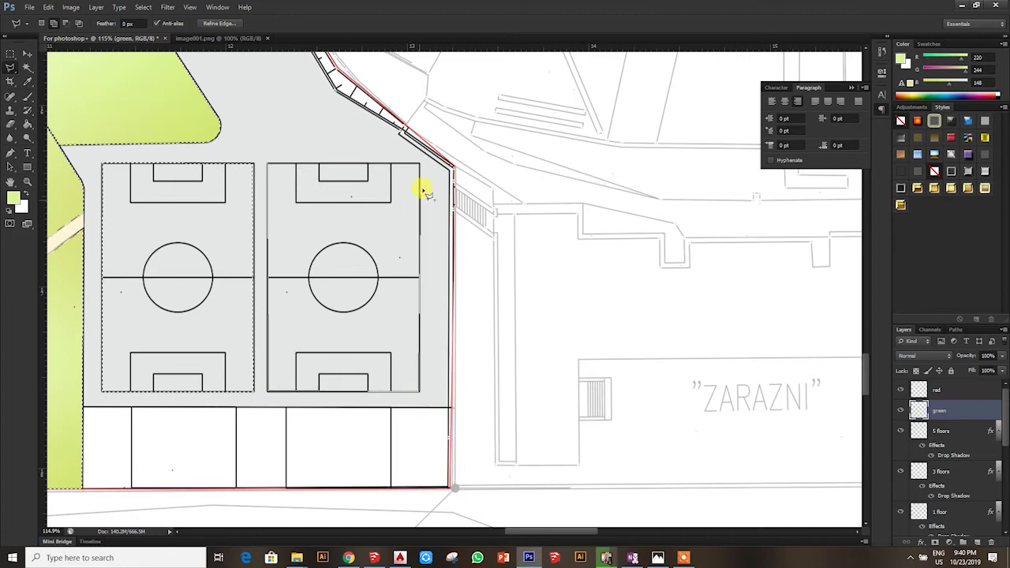
{"action": "left_click", "coordinate": [269, 167]}
{"action": "scroll", "coordinate": [269, 167], "scroll_direction": "down", "scroll_amount": 2}
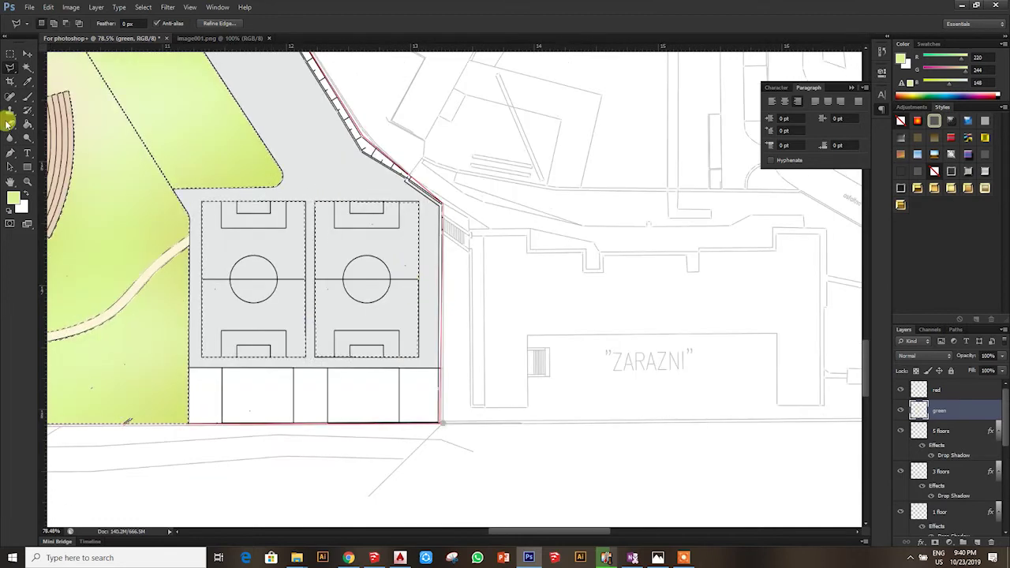
{"action": "key", "text": "g"}
{"action": "left_click", "coordinate": [350, 338]}
{"action": "scroll", "coordinate": [248, 390], "scroll_direction": "down", "scroll_amount": 8}
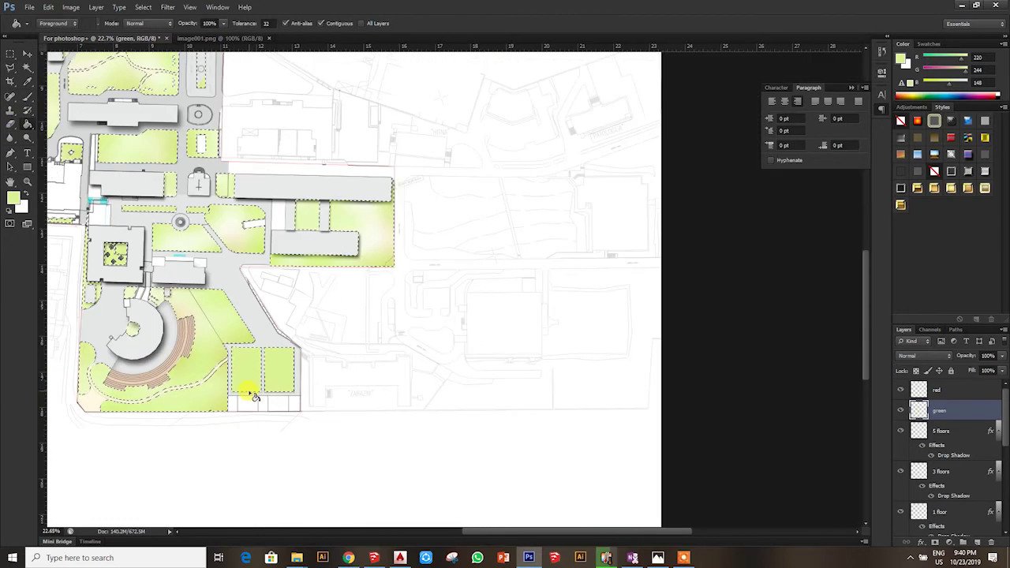
Set the green layer's blend mode to Multiply so the pitch markings show through
{"action": "left_click", "coordinate": [7, 54]}
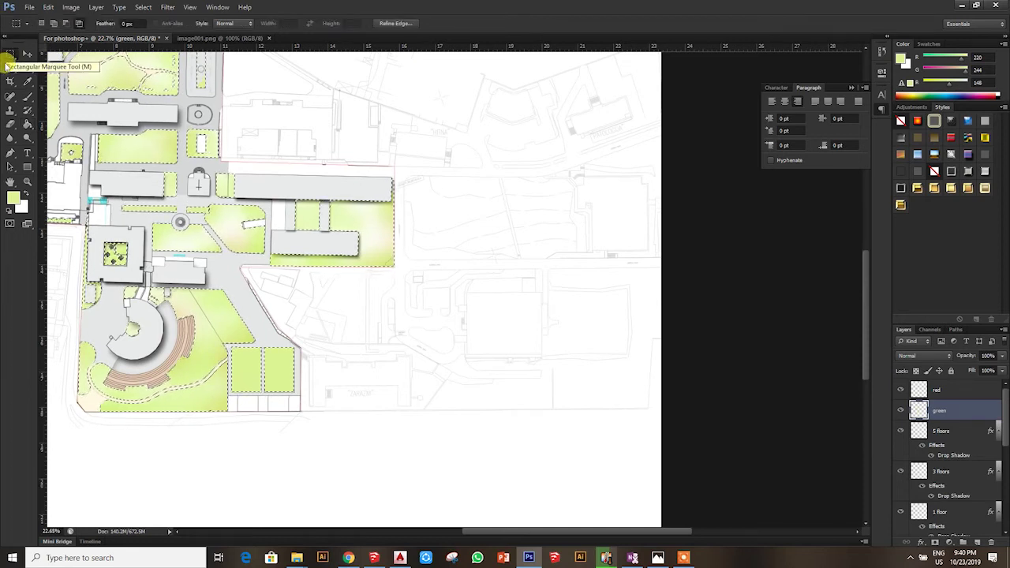
{"action": "scroll", "coordinate": [434, 466], "scroll_direction": "down", "scroll_amount": 1}
{"action": "left_click", "coordinate": [927, 354]}
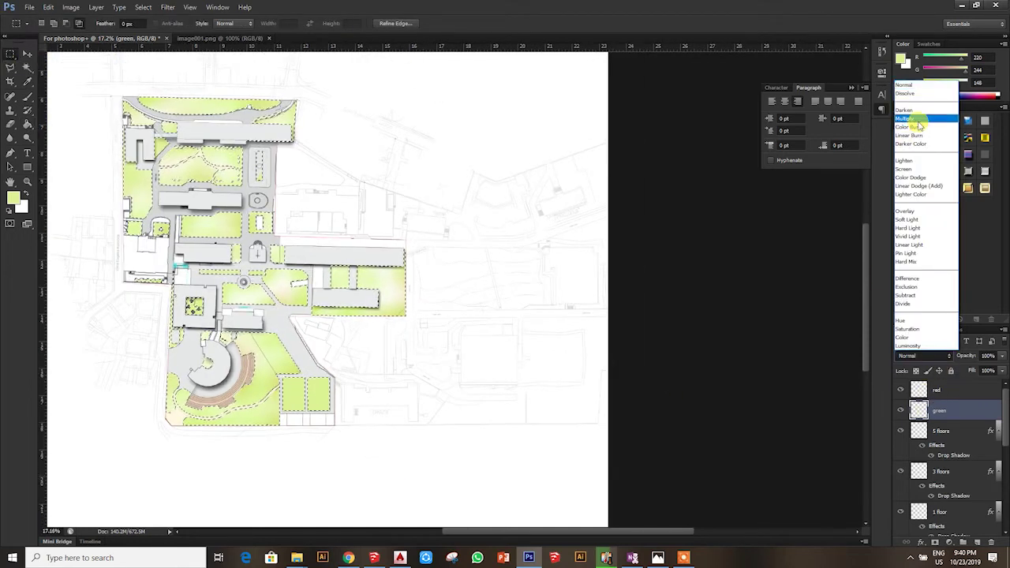
{"action": "left_click", "coordinate": [923, 122]}
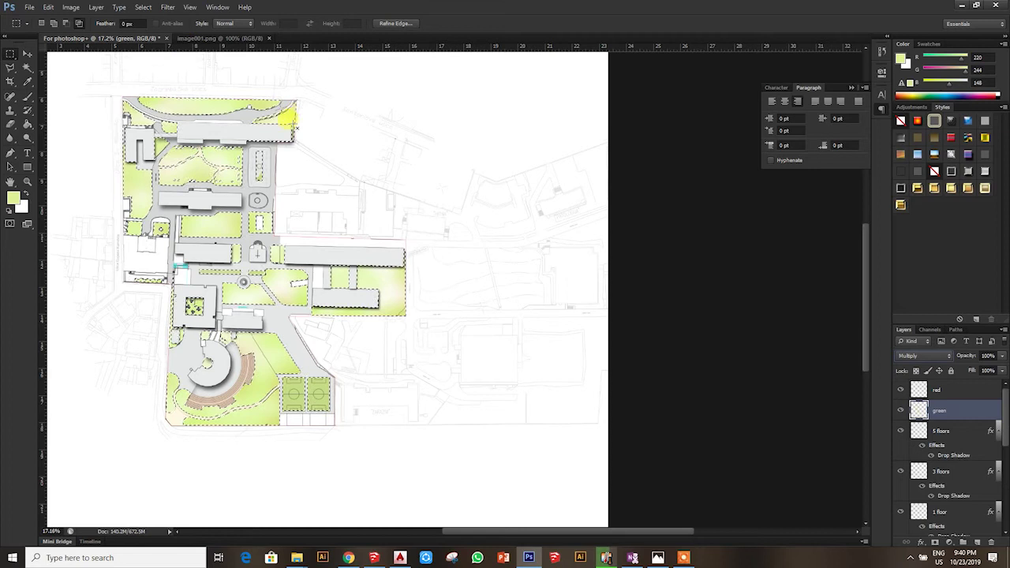
{"action": "left_click", "coordinate": [28, 96]}
{"action": "scroll", "coordinate": [265, 152], "scroll_direction": "up", "scroll_amount": 5}
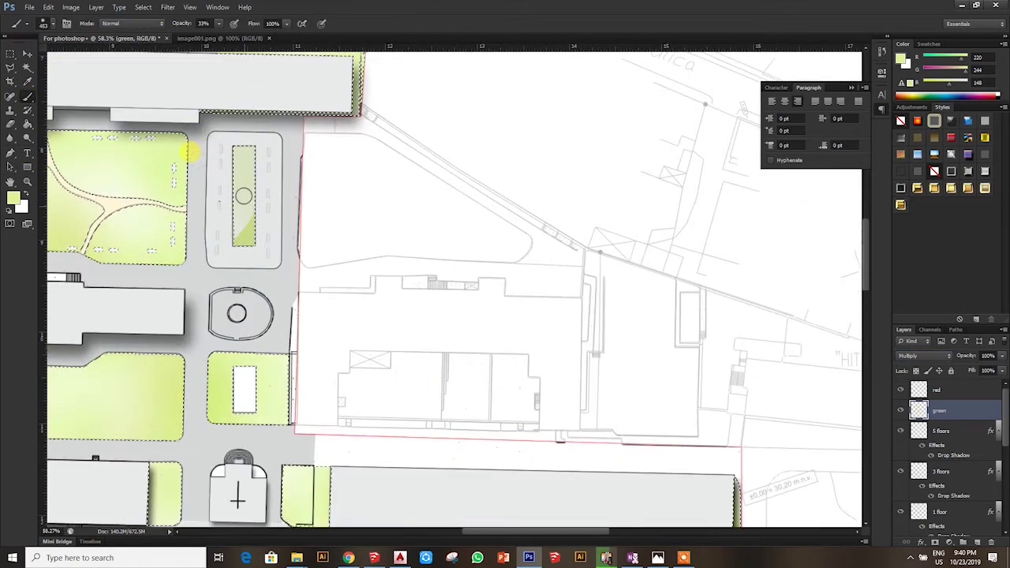
{"action": "scroll", "coordinate": [150, 212], "scroll_direction": "down", "scroll_amount": 4}
{"action": "left_click", "coordinate": [10, 53]}
{"action": "key", "text": "ctrl+0"}
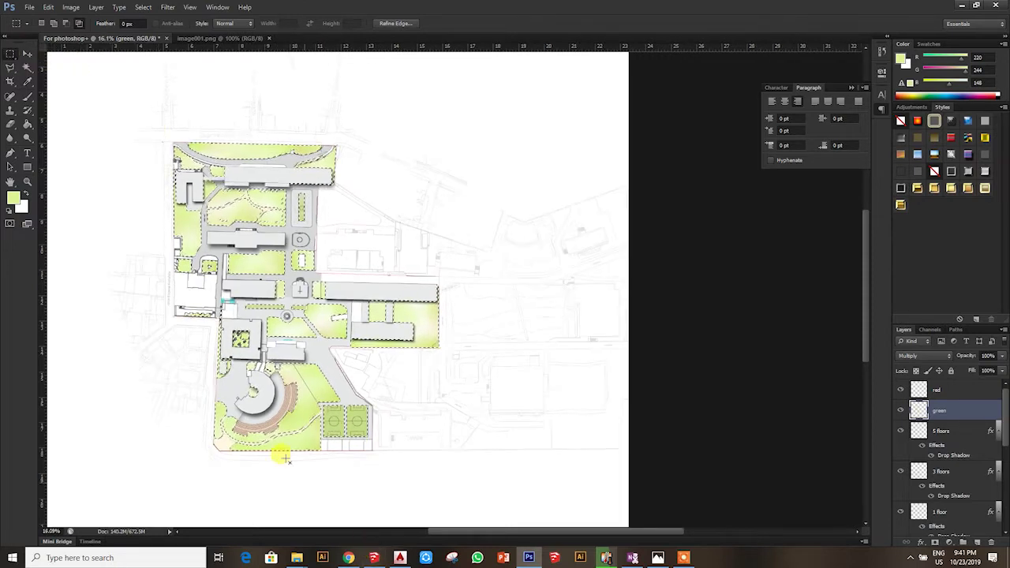
{"action": "scroll", "coordinate": [297, 451], "scroll_direction": "up", "scroll_amount": 2}
{"action": "scroll", "coordinate": [295, 323], "scroll_direction": "down", "scroll_amount": 3}
{"action": "scroll", "coordinate": [449, 322], "scroll_direction": "up", "scroll_amount": 5}
{"action": "scroll", "coordinate": [450, 322], "scroll_direction": "down", "scroll_amount": 3}
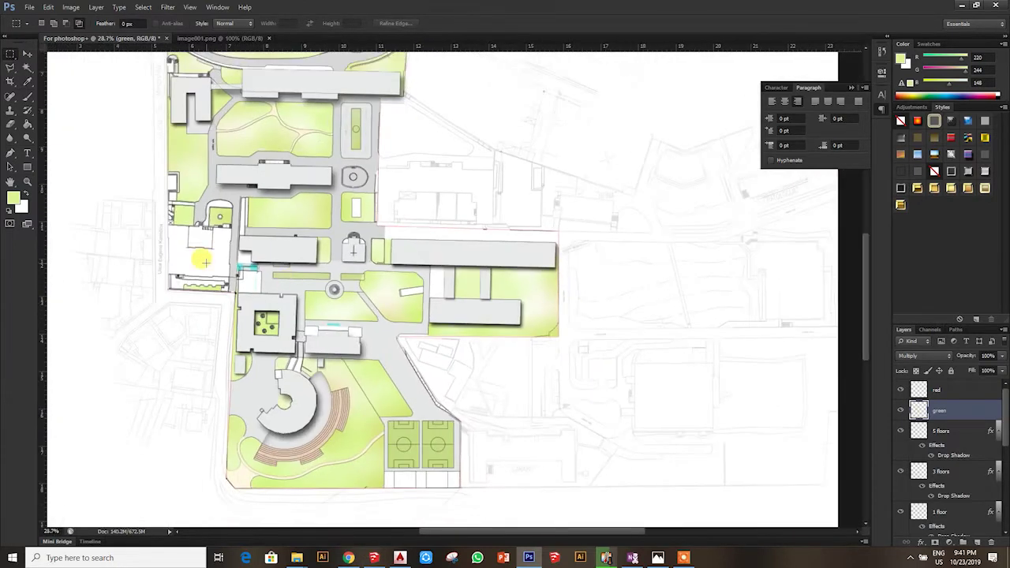
{"action": "scroll", "coordinate": [198, 254], "scroll_direction": "up", "scroll_amount": 2}
{"action": "left_click", "coordinate": [27, 67]}
{"action": "scroll", "coordinate": [956, 381], "scroll_direction": "down", "scroll_amount": 3}
{"action": "scroll", "coordinate": [956, 386], "scroll_direction": "down", "scroll_amount": 2}
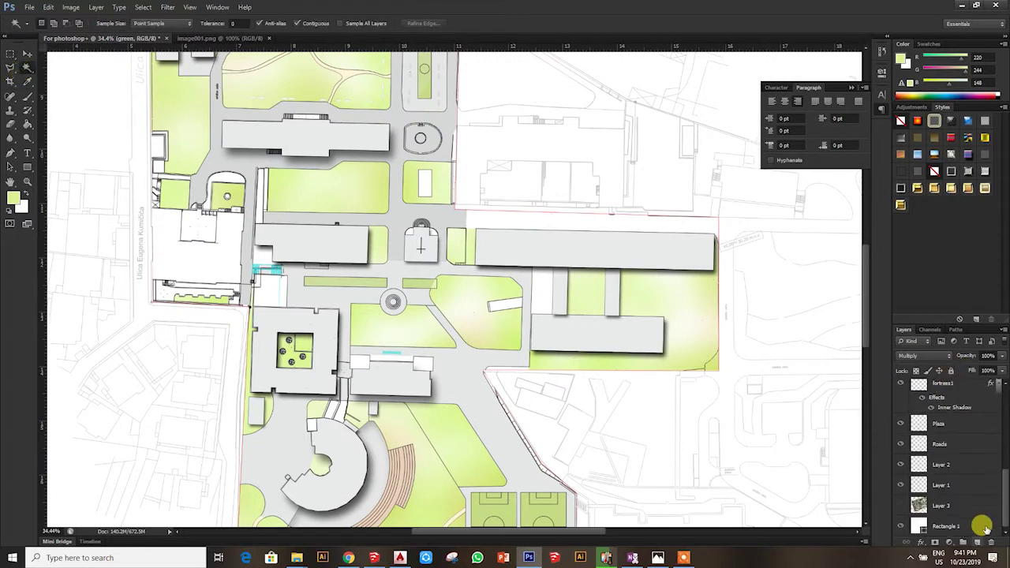
{"action": "left_click", "coordinate": [978, 485]}
{"action": "scroll", "coordinate": [273, 292], "scroll_direction": "up", "scroll_amount": 5}
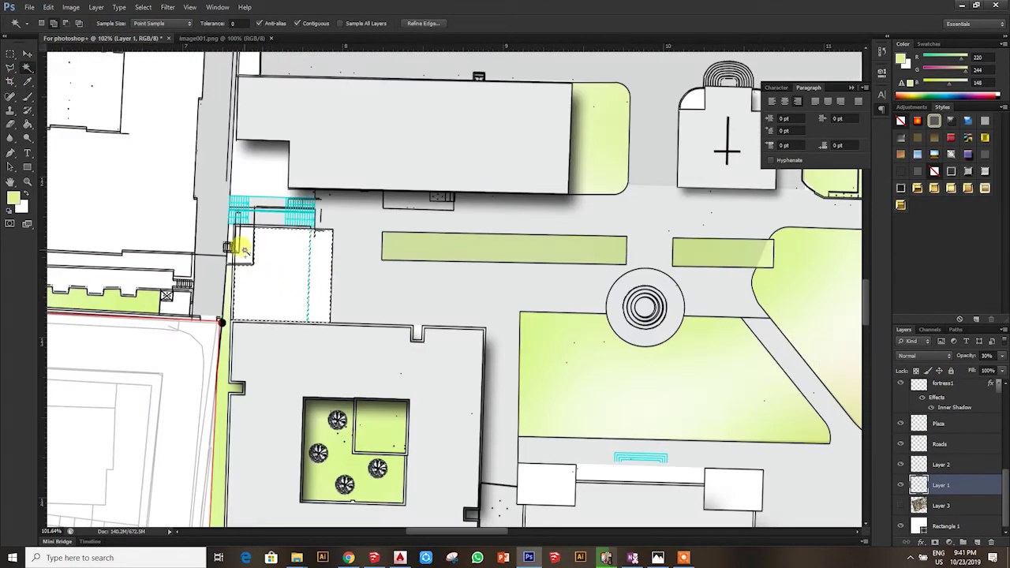
{"action": "scroll", "coordinate": [241, 249], "scroll_direction": "down", "scroll_amount": 5}
{"action": "scroll", "coordinate": [297, 295], "scroll_direction": "up", "scroll_amount": 4}
{"action": "scroll", "coordinate": [234, 261], "scroll_direction": "down", "scroll_amount": 3}
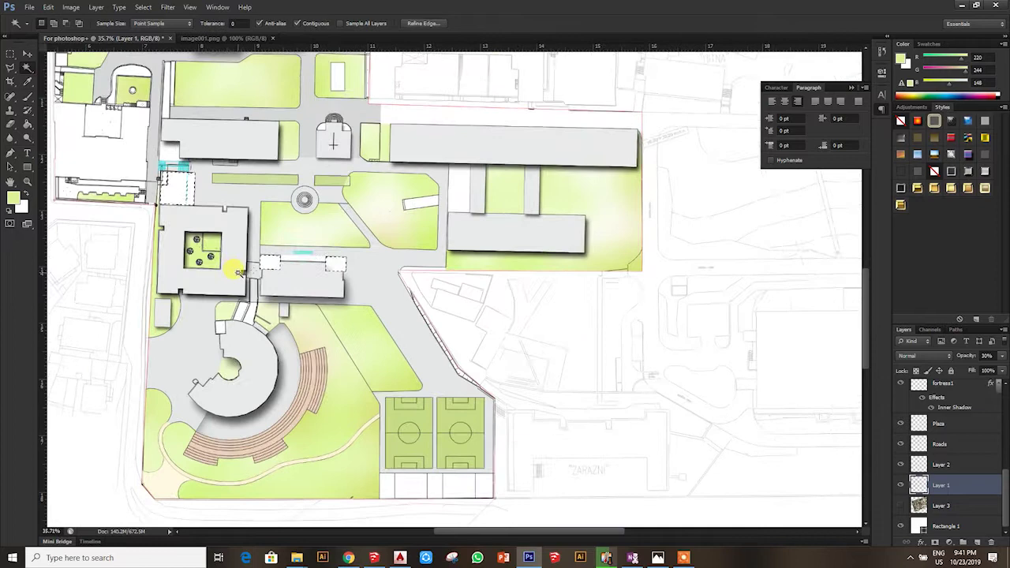
{"action": "scroll", "coordinate": [218, 266], "scroll_direction": "down", "scroll_amount": 2}
{"action": "scroll", "coordinate": [204, 174], "scroll_direction": "up", "scroll_amount": 3}
{"action": "scroll", "coordinate": [212, 166], "scroll_direction": "up", "scroll_amount": 1}
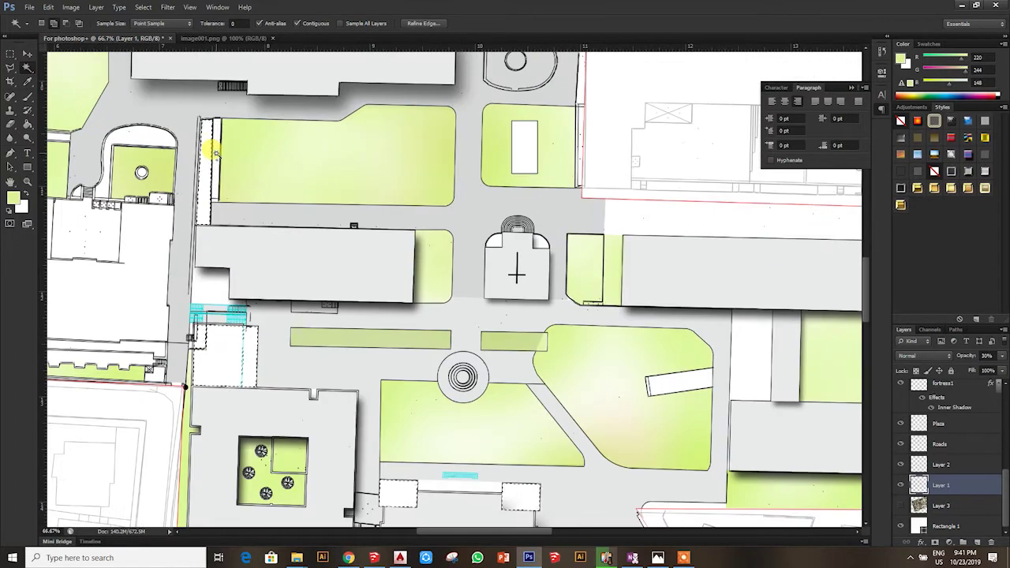
{"action": "scroll", "coordinate": [236, 252], "scroll_direction": "down", "scroll_amount": 3}
{"action": "scroll", "coordinate": [213, 223], "scroll_direction": "down", "scroll_amount": 2}
{"action": "scroll", "coordinate": [410, 280], "scroll_direction": "up", "scroll_amount": 2}
{"action": "scroll", "coordinate": [947, 418], "scroll_direction": "up", "scroll_amount": 3}
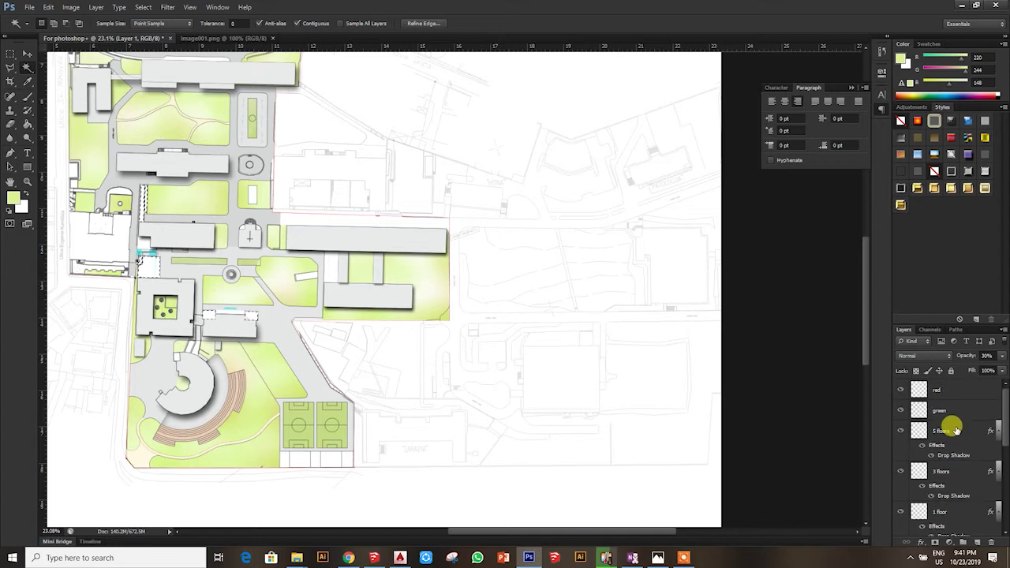
On the Plaza layer, Magic Wand the white building block on the left edge
{"action": "left_click", "coordinate": [962, 512]}
{"action": "left_click", "coordinate": [27, 82]}
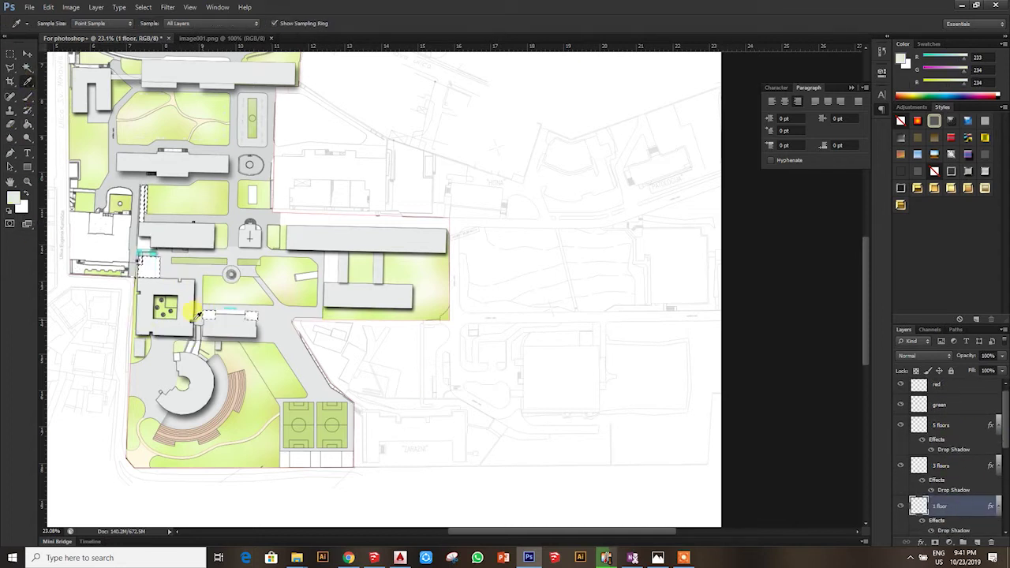
{"action": "left_click", "coordinate": [27, 124]}
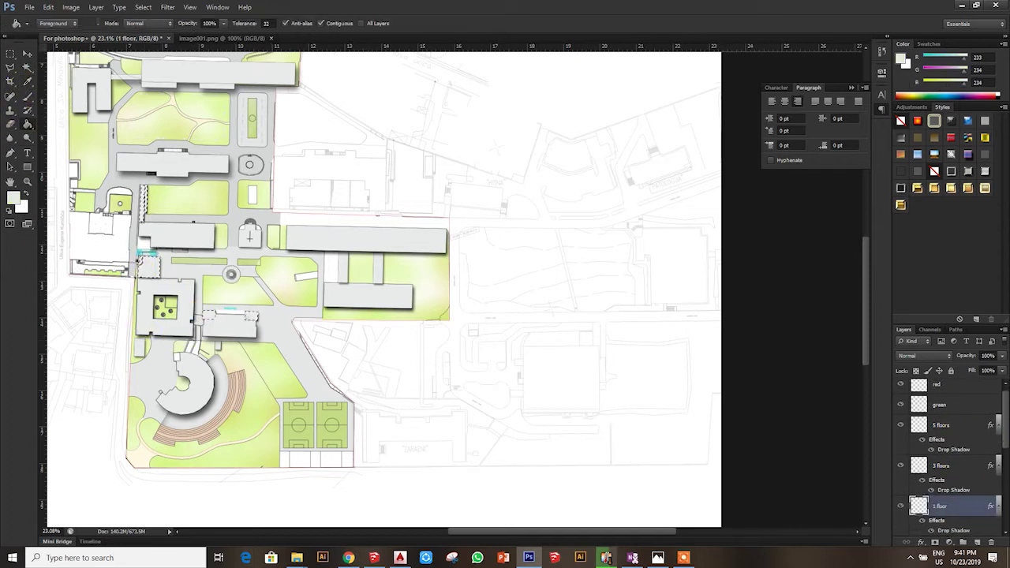
{"action": "left_click", "coordinate": [28, 66]}
{"action": "scroll", "coordinate": [149, 271], "scroll_direction": "up", "scroll_amount": 3, "text": "alt"}
{"action": "scroll", "coordinate": [132, 266], "scroll_direction": "down", "scroll_amount": 2, "text": "alt"}
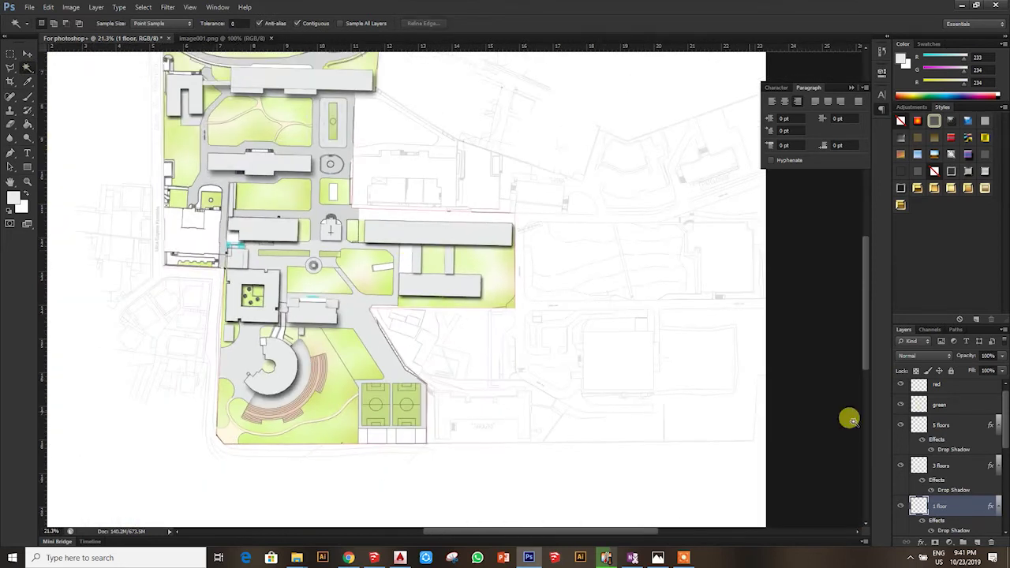
{"action": "scroll", "coordinate": [950, 466], "scroll_direction": "down", "scroll_amount": 5}
{"action": "left_click", "coordinate": [956, 426]}
{"action": "scroll", "coordinate": [177, 235], "scroll_direction": "up", "scroll_amount": 2, "text": "alt"}
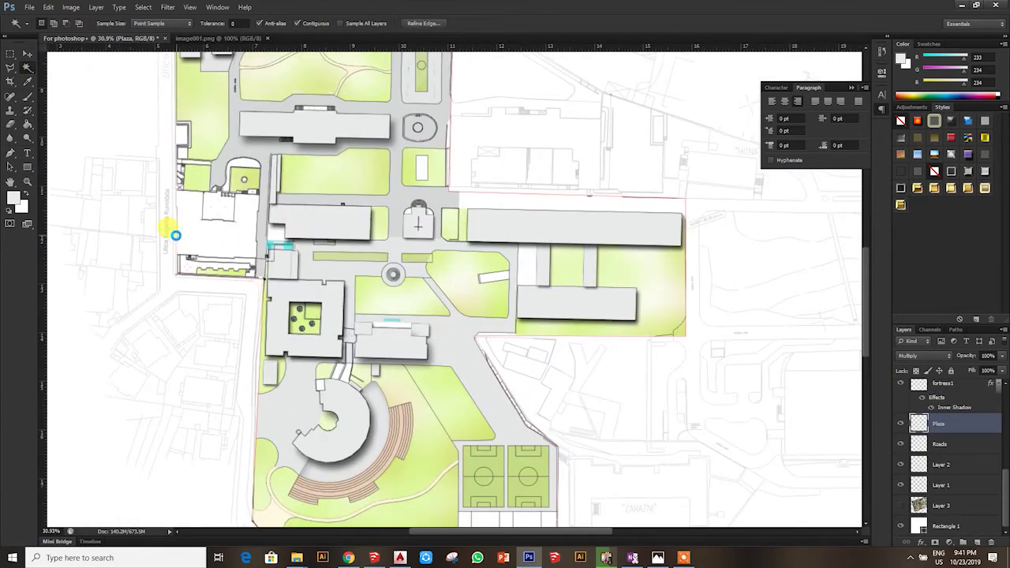
{"action": "left_click", "coordinate": [183, 236]}
Make Layer 1 active with the Magic Wand and zoom around to check the selected building
{"action": "scroll", "coordinate": [168, 237], "scroll_direction": "up", "scroll_amount": 2, "text": "alt"}
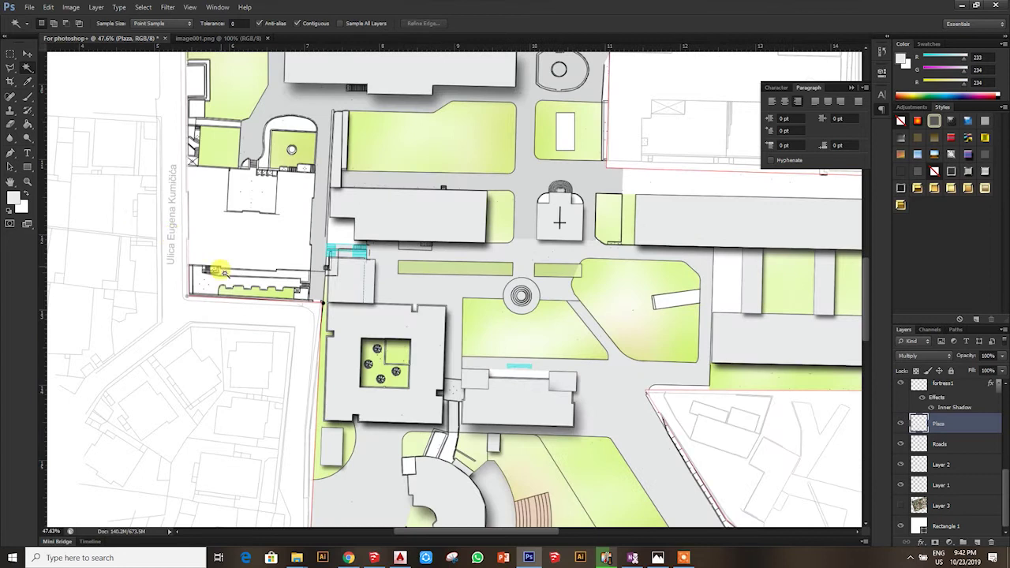
{"action": "left_click", "coordinate": [12, 65]}
{"action": "left_click", "coordinate": [976, 490]}
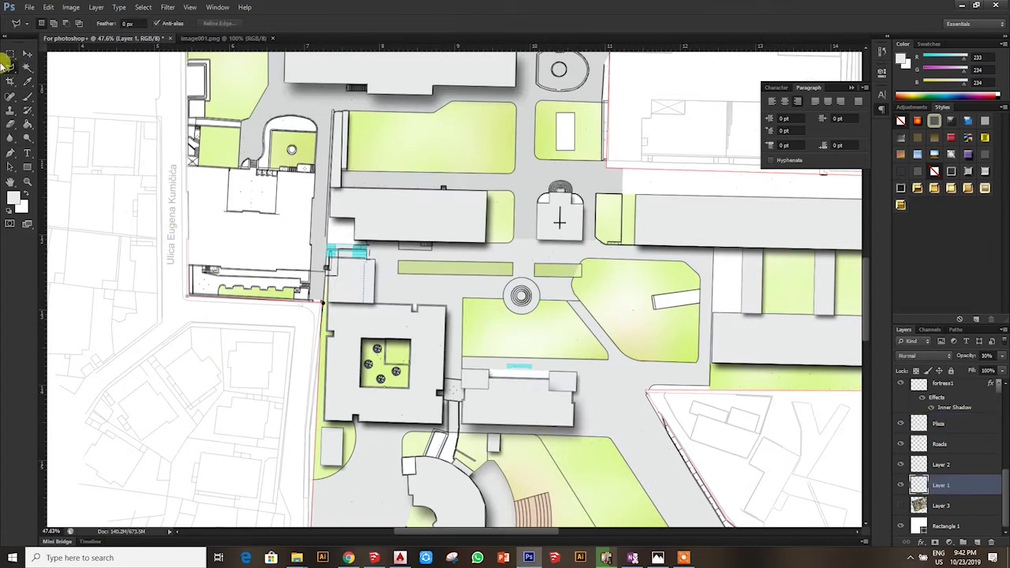
{"action": "left_click", "coordinate": [27, 67]}
{"action": "scroll", "coordinate": [210, 255], "scroll_direction": "down", "scroll_amount": 2}
{"action": "scroll", "coordinate": [214, 229], "scroll_direction": "down", "scroll_amount": 2}
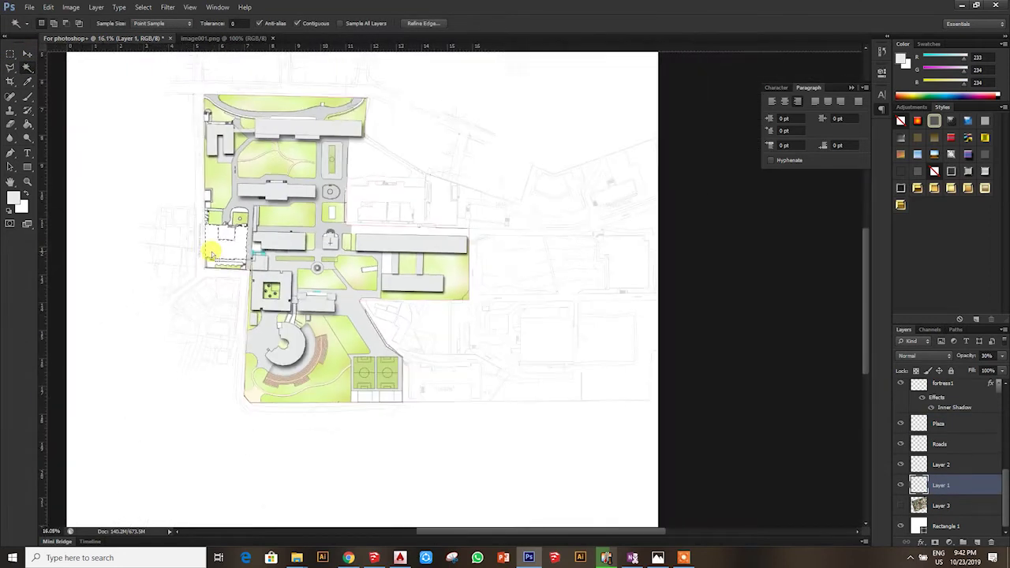
{"action": "scroll", "coordinate": [356, 399], "scroll_direction": "up", "scroll_amount": 2}
{"action": "scroll", "coordinate": [315, 267], "scroll_direction": "up", "scroll_amount": 3}
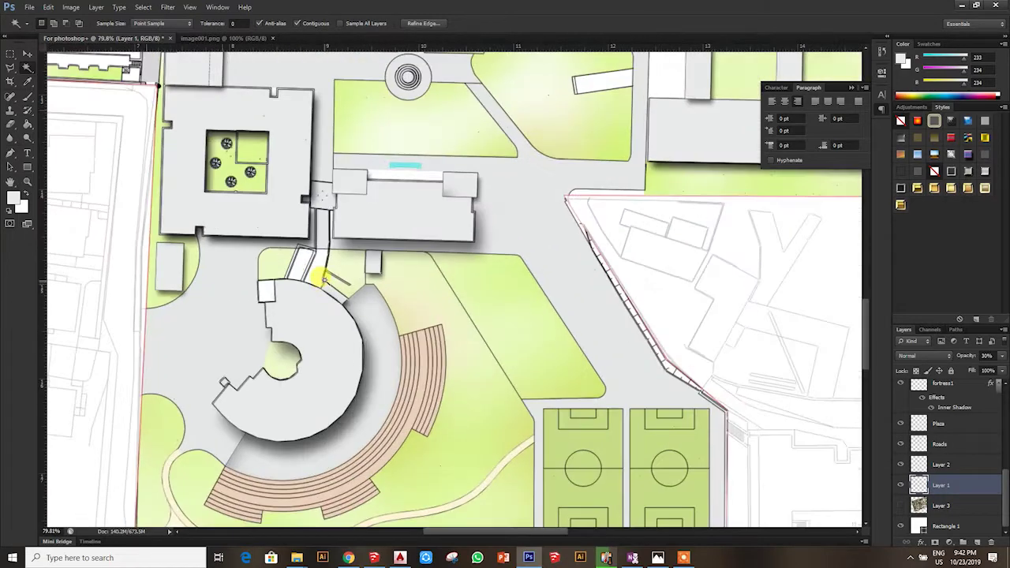
{"action": "scroll", "coordinate": [318, 271], "scroll_direction": "up", "scroll_amount": 3}
{"action": "scroll", "coordinate": [284, 253], "scroll_direction": "down", "scroll_amount": 3}
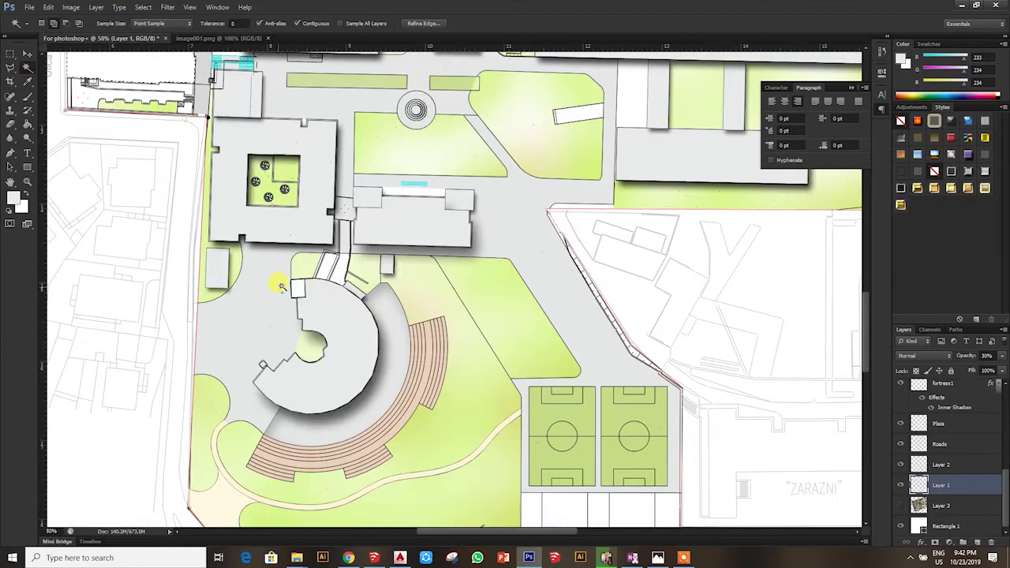
{"action": "scroll", "coordinate": [261, 316], "scroll_direction": "down", "scroll_amount": 2}
{"action": "scroll", "coordinate": [255, 326], "scroll_direction": "down", "scroll_amount": 2}
{"action": "scroll", "coordinate": [245, 236], "scroll_direction": "down", "scroll_amount": 2}
{"action": "scroll", "coordinate": [253, 181], "scroll_direction": "up", "scroll_amount": 2}
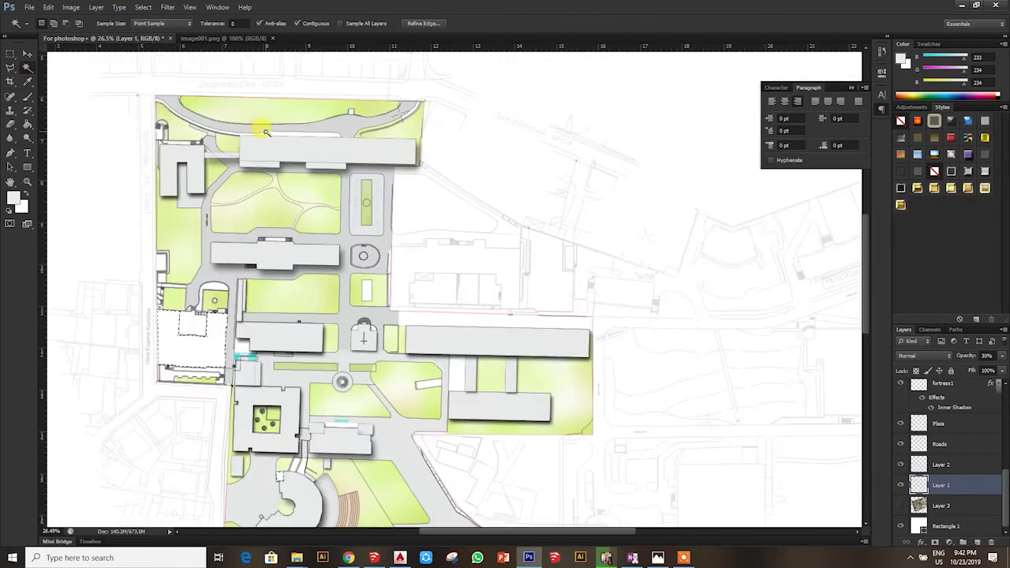
{"action": "scroll", "coordinate": [229, 142], "scroll_direction": "up", "scroll_amount": 3}
{"action": "scroll", "coordinate": [205, 153], "scroll_direction": "down", "scroll_amount": 1}
{"action": "scroll", "coordinate": [158, 386], "scroll_direction": "up", "scroll_amount": 2}
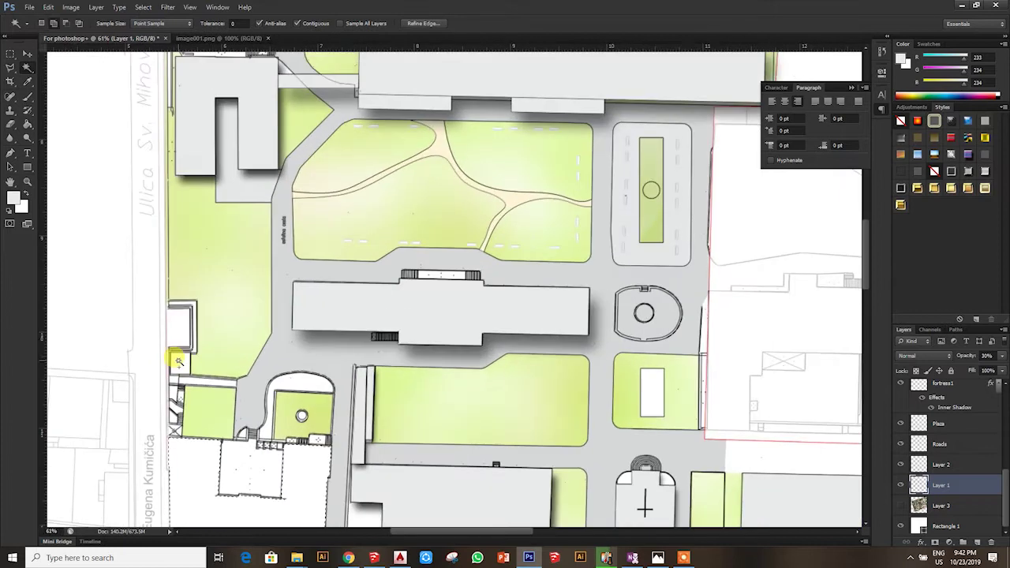
{"action": "scroll", "coordinate": [165, 339], "scroll_direction": "down", "scroll_amount": 3}
{"action": "scroll", "coordinate": [163, 327], "scroll_direction": "down", "scroll_amount": 2}
{"action": "scroll", "coordinate": [164, 378], "scroll_direction": "up", "scroll_amount": 4}
{"action": "scroll", "coordinate": [164, 392], "scroll_direction": "up", "scroll_amount": 2}
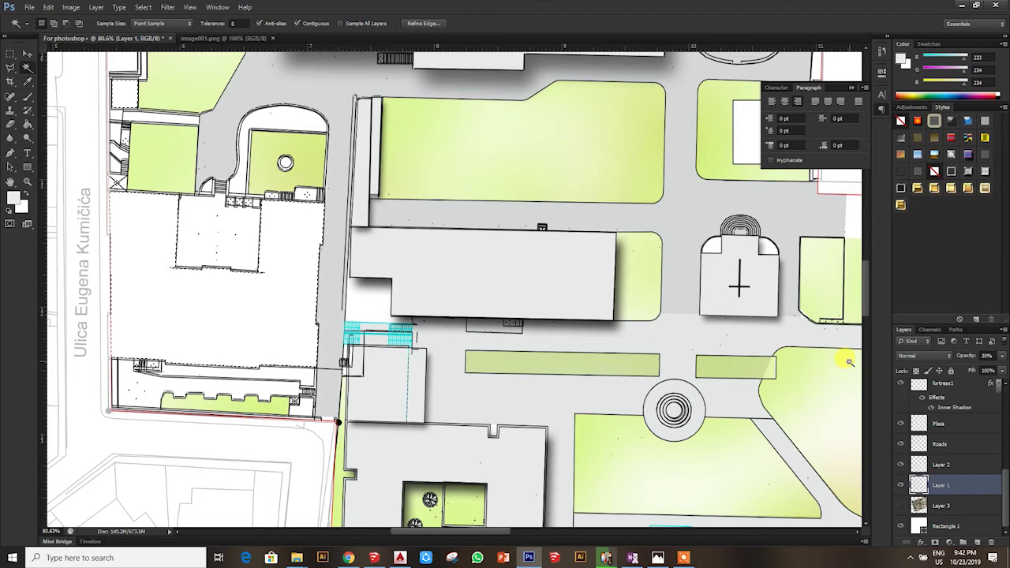
{"action": "scroll", "coordinate": [234, 302], "scroll_direction": "down", "scroll_amount": 2}
{"action": "scroll", "coordinate": [158, 260], "scroll_direction": "down", "scroll_amount": 2}
{"action": "scroll", "coordinate": [939, 414], "scroll_direction": "up", "scroll_amount": 3}
{"action": "scroll", "coordinate": [978, 414], "scroll_direction": "up", "scroll_amount": 2}
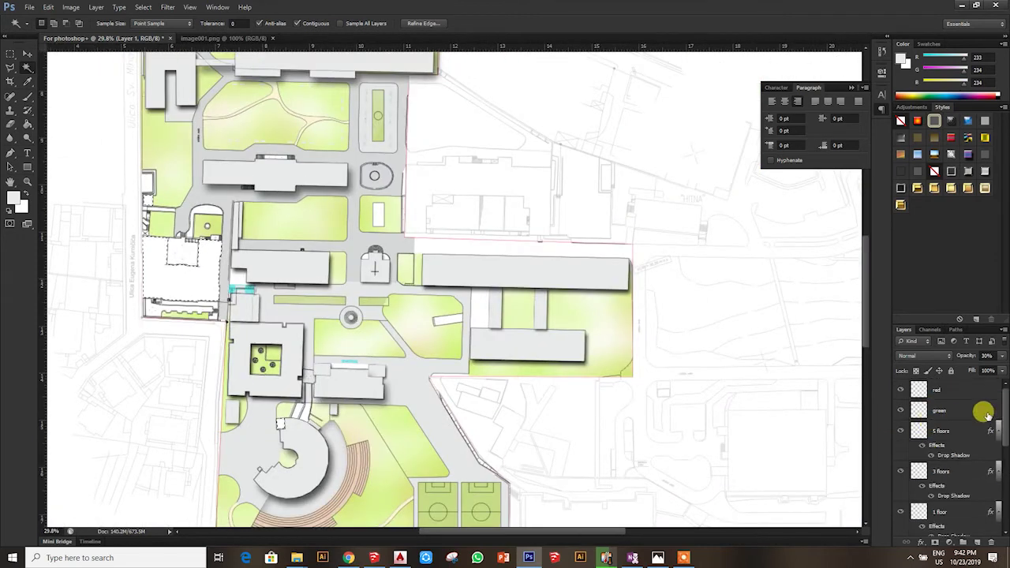
On the 3 floors layer, sample the building grey and bucket-fill the selected building beside Ulica Eugena Kumičića
{"action": "left_click", "coordinate": [958, 474]}
{"action": "left_click", "coordinate": [27, 84]}
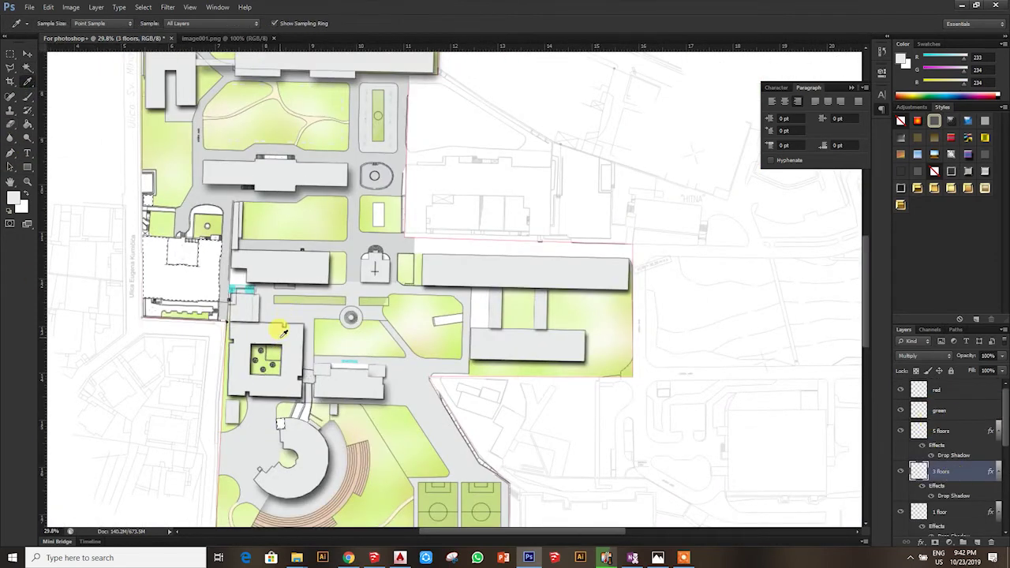
{"action": "left_click", "coordinate": [32, 126]}
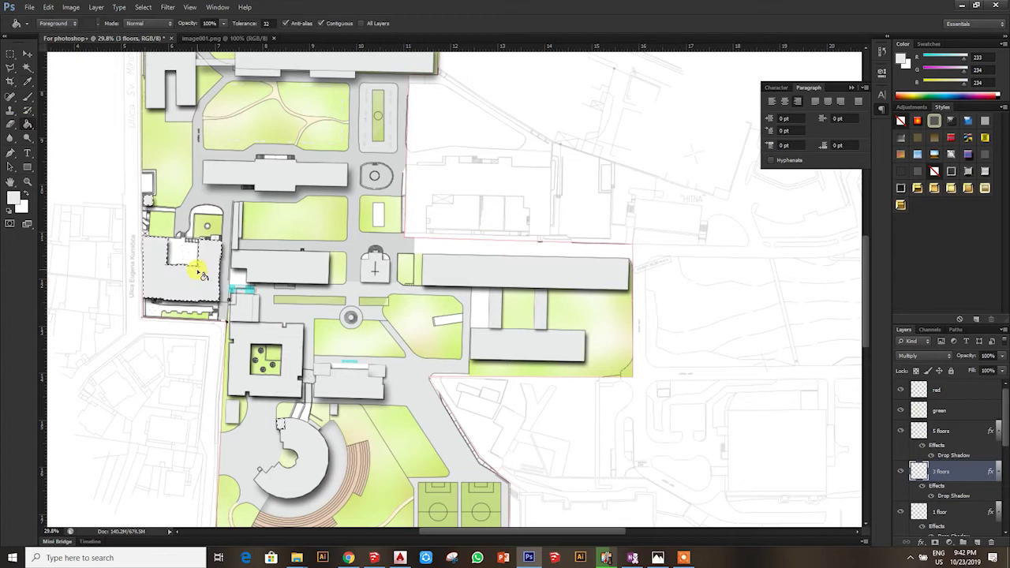
{"action": "left_click", "coordinate": [29, 69]}
{"action": "scroll", "coordinate": [296, 210], "scroll_direction": "up", "scroll_amount": 5}
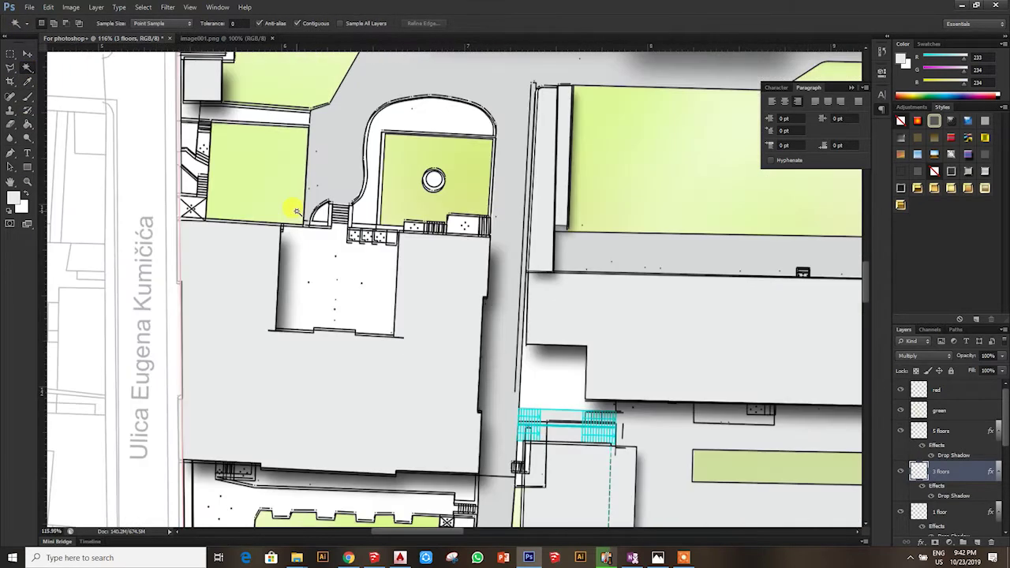
{"action": "scroll", "coordinate": [296, 210], "scroll_direction": "down", "scroll_amount": 2}
{"action": "scroll", "coordinate": [961, 461], "scroll_direction": "down", "scroll_amount": 5}
{"action": "left_click", "coordinate": [971, 482]}
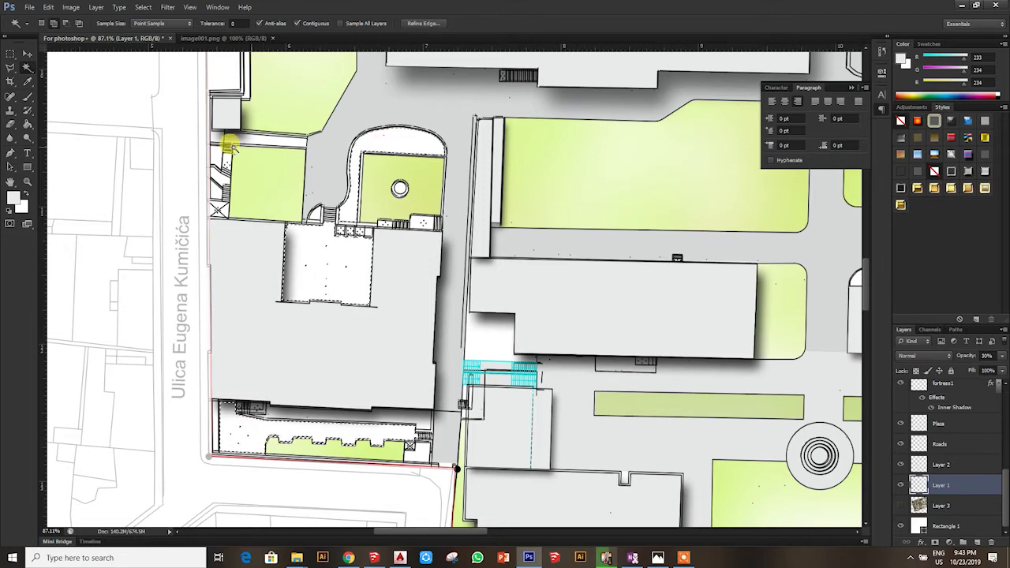
Clear the existing selection around the buildings and lawns
{"action": "scroll", "coordinate": [215, 168], "scroll_direction": "down", "scroll_amount": 4}
{"action": "scroll", "coordinate": [214, 157], "scroll_direction": "up", "scroll_amount": 5}
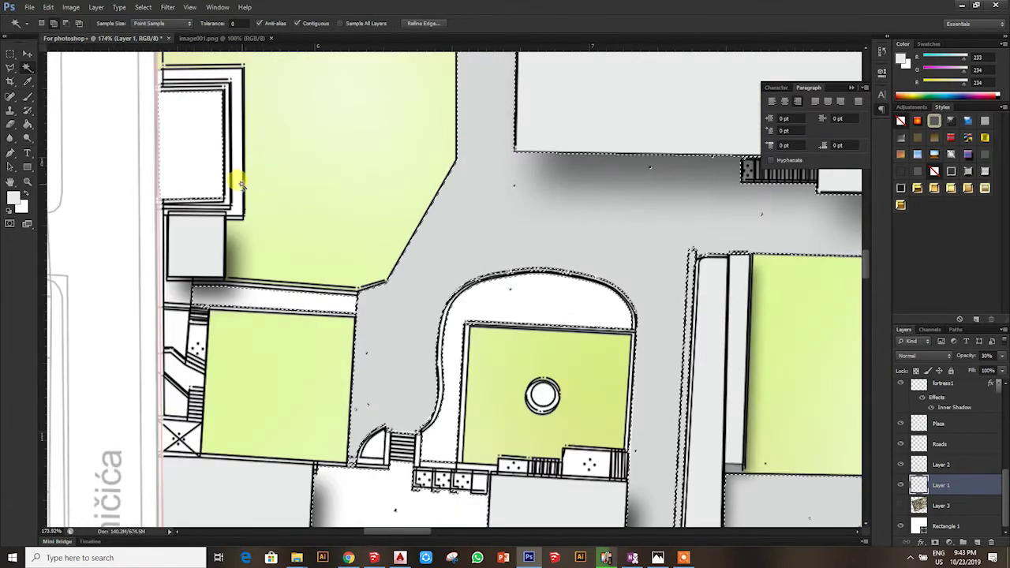
{"action": "scroll", "coordinate": [187, 198], "scroll_direction": "down", "scroll_amount": 6}
{"action": "scroll", "coordinate": [479, 322], "scroll_direction": "up", "scroll_amount": 3}
{"action": "scroll", "coordinate": [479, 322], "scroll_direction": "up", "scroll_amount": 2}
{"action": "scroll", "coordinate": [360, 293], "scroll_direction": "down", "scroll_amount": 2}
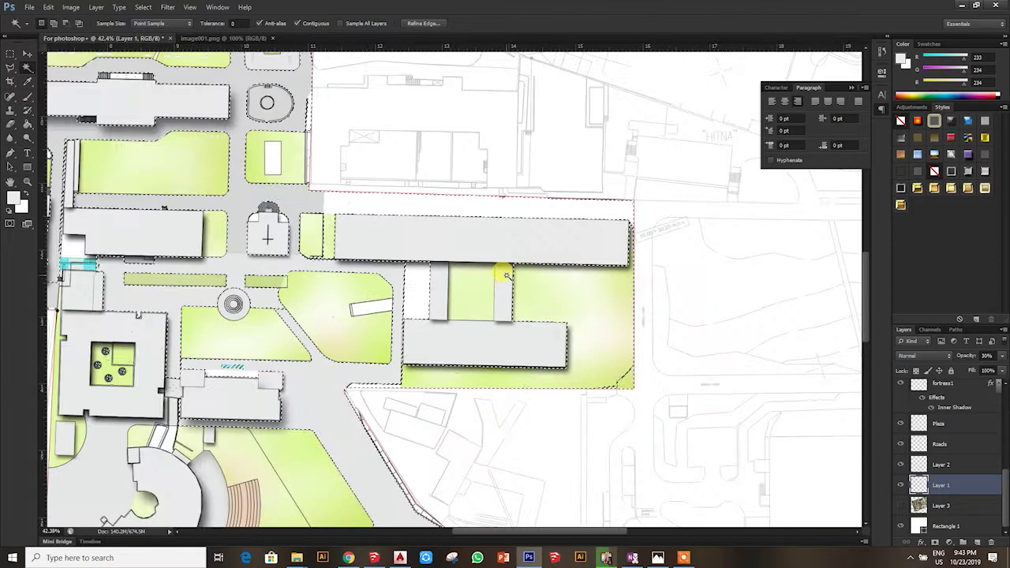
{"action": "scroll", "coordinate": [500, 265], "scroll_direction": "down", "scroll_amount": 1}
{"action": "key", "text": "ctrl+d"}
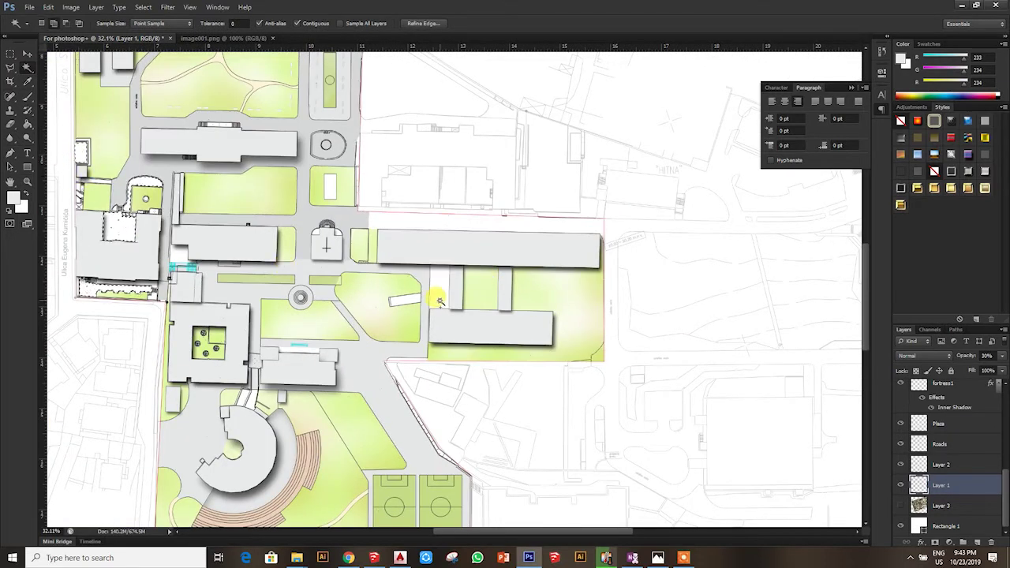
{"action": "scroll", "coordinate": [435, 293], "scroll_direction": "up", "scroll_amount": 2}
Use the Magic Wand to select the white cells beside the football pitches
{"action": "left_click", "coordinate": [10, 68]}
{"action": "scroll", "coordinate": [450, 399], "scroll_direction": "up", "scroll_amount": 1}
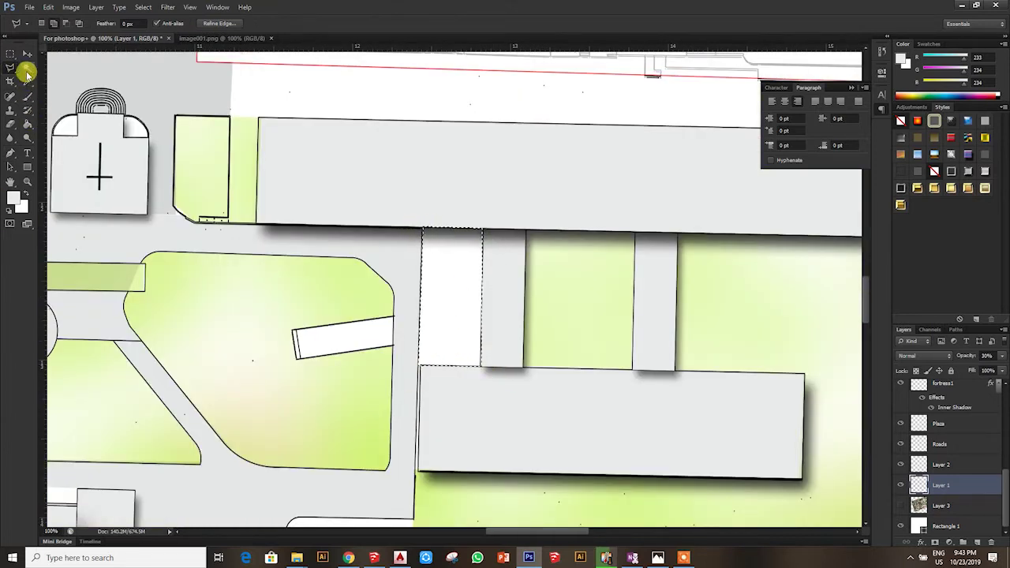
{"action": "left_click", "coordinate": [28, 69]}
{"action": "left_click", "coordinate": [954, 505]}
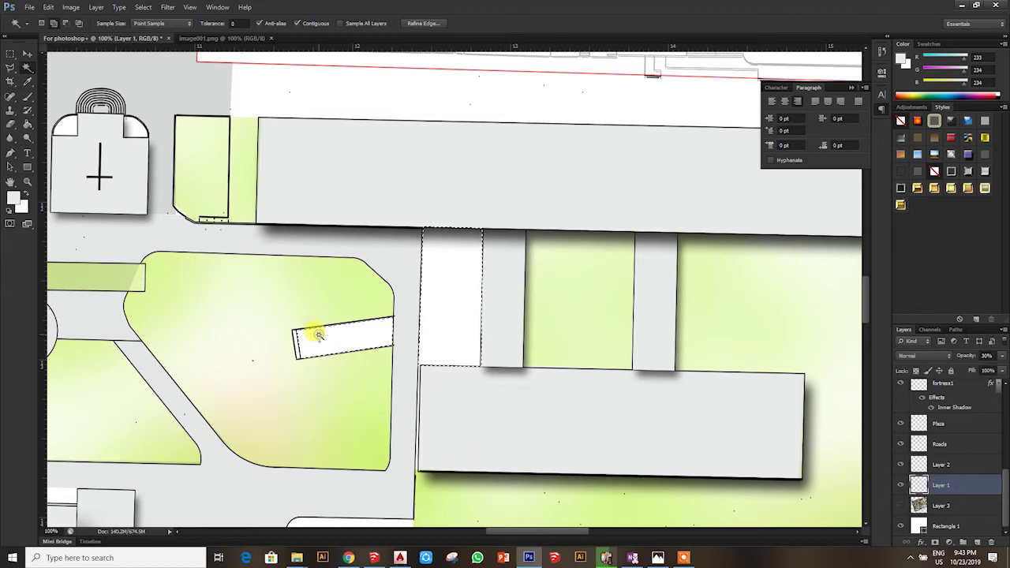
{"action": "scroll", "coordinate": [319, 335], "scroll_direction": "up", "scroll_amount": 1}
{"action": "scroll", "coordinate": [287, 338], "scroll_direction": "up", "scroll_amount": 2}
{"action": "scroll", "coordinate": [300, 338], "scroll_direction": "down", "scroll_amount": 5}
{"action": "scroll", "coordinate": [439, 255], "scroll_direction": "down", "scroll_amount": 1}
{"action": "scroll", "coordinate": [301, 392], "scroll_direction": "up", "scroll_amount": 2}
{"action": "scroll", "coordinate": [284, 418], "scroll_direction": "up", "scroll_amount": 1}
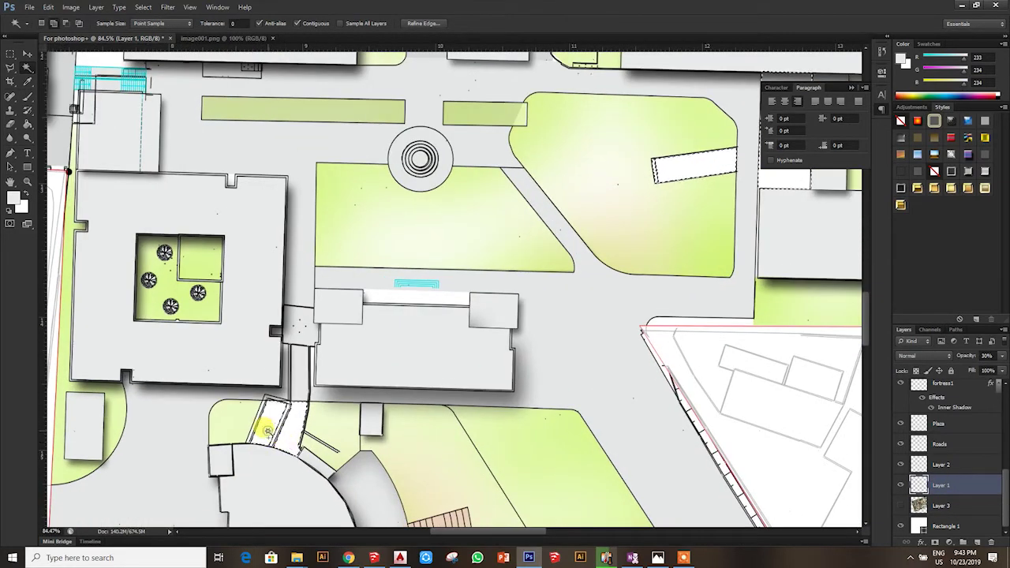
{"action": "scroll", "coordinate": [267, 430], "scroll_direction": "down", "scroll_amount": 3}
{"action": "scroll", "coordinate": [418, 457], "scroll_direction": "up", "scroll_amount": 1}
{"action": "left_click", "coordinate": [438, 454], "text": "shift"}
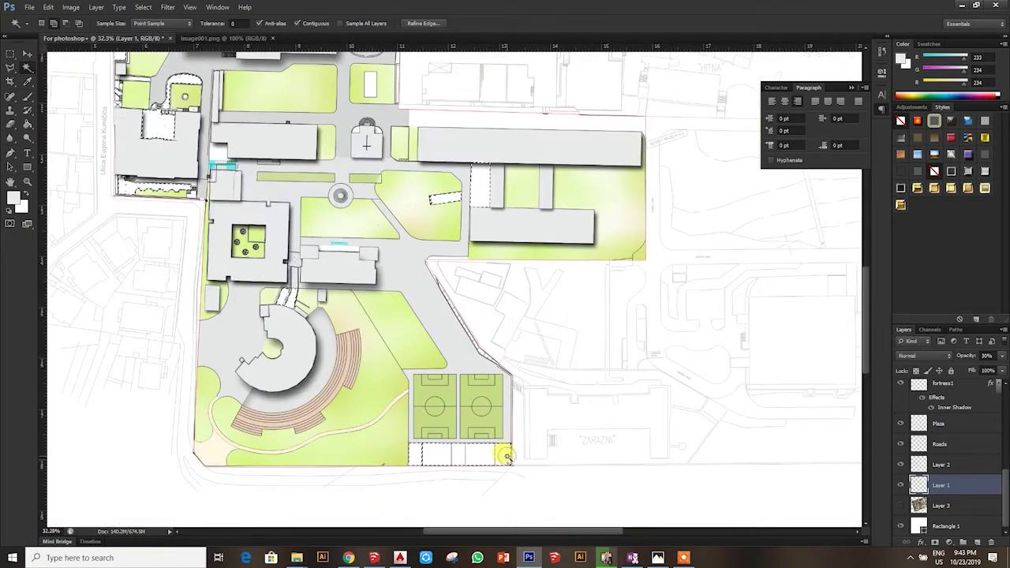
Review the white-area selection across the plan and pick the Paint Bucket tool
{"action": "scroll", "coordinate": [506, 457], "scroll_direction": "down", "scroll_amount": 1}
{"action": "scroll", "coordinate": [439, 196], "scroll_direction": "up", "scroll_amount": 3}
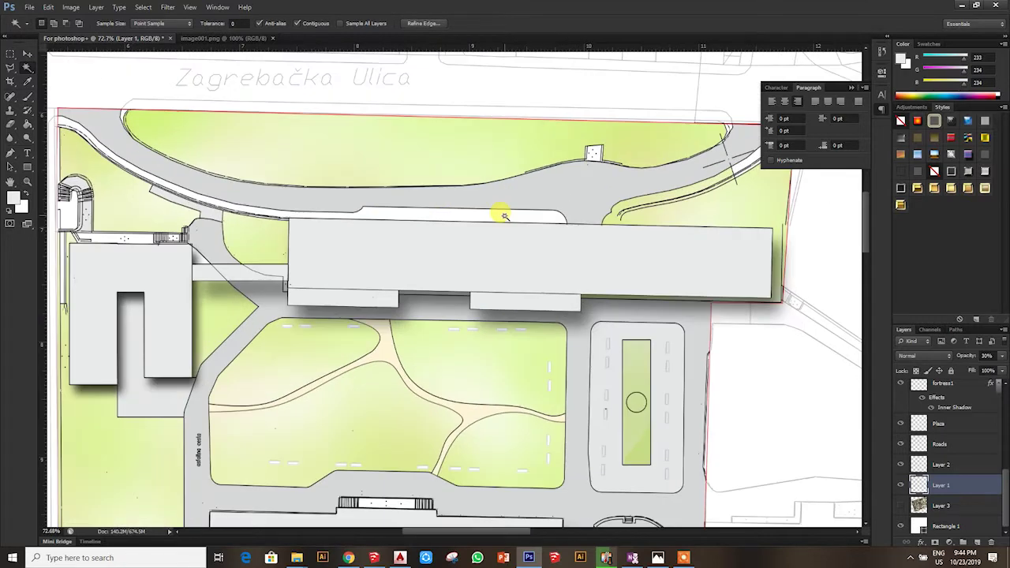
{"action": "scroll", "coordinate": [592, 154], "scroll_direction": "up", "scroll_amount": 5}
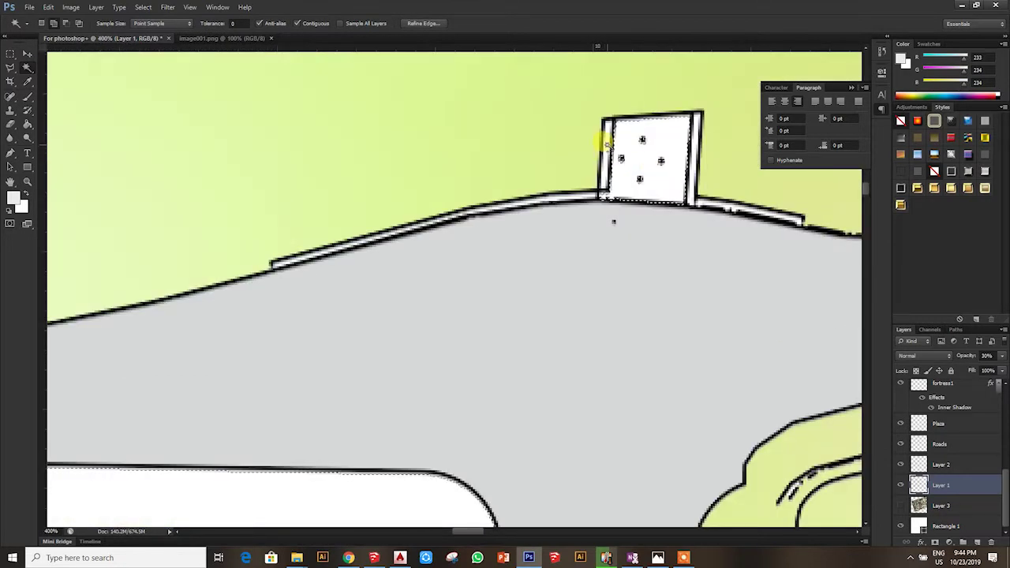
{"action": "scroll", "coordinate": [605, 143], "scroll_direction": "down", "scroll_amount": 6}
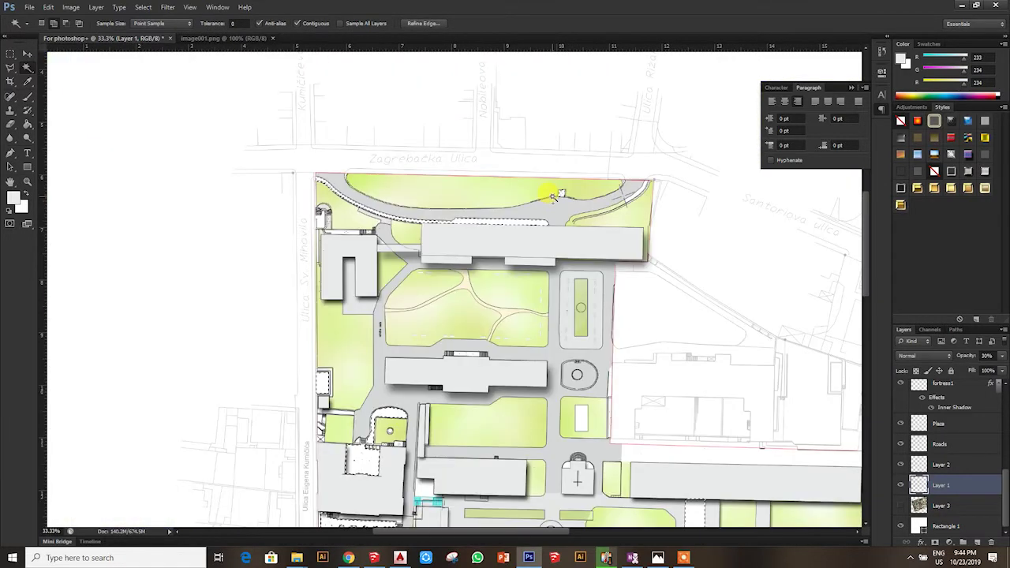
{"action": "scroll", "coordinate": [334, 226], "scroll_direction": "up", "scroll_amount": 3}
{"action": "scroll", "coordinate": [326, 277], "scroll_direction": "up", "scroll_amount": 3}
{"action": "scroll", "coordinate": [226, 157], "scroll_direction": "down", "scroll_amount": 5}
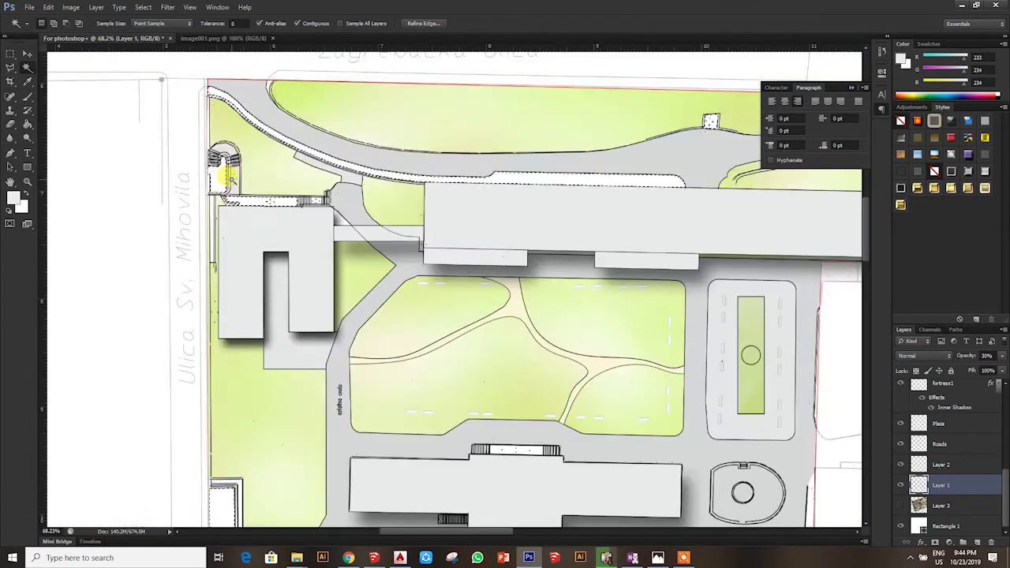
{"action": "scroll", "coordinate": [228, 157], "scroll_direction": "down", "scroll_amount": 3}
{"action": "scroll", "coordinate": [228, 158], "scroll_direction": "down", "scroll_amount": 1}
{"action": "left_click", "coordinate": [27, 126]}
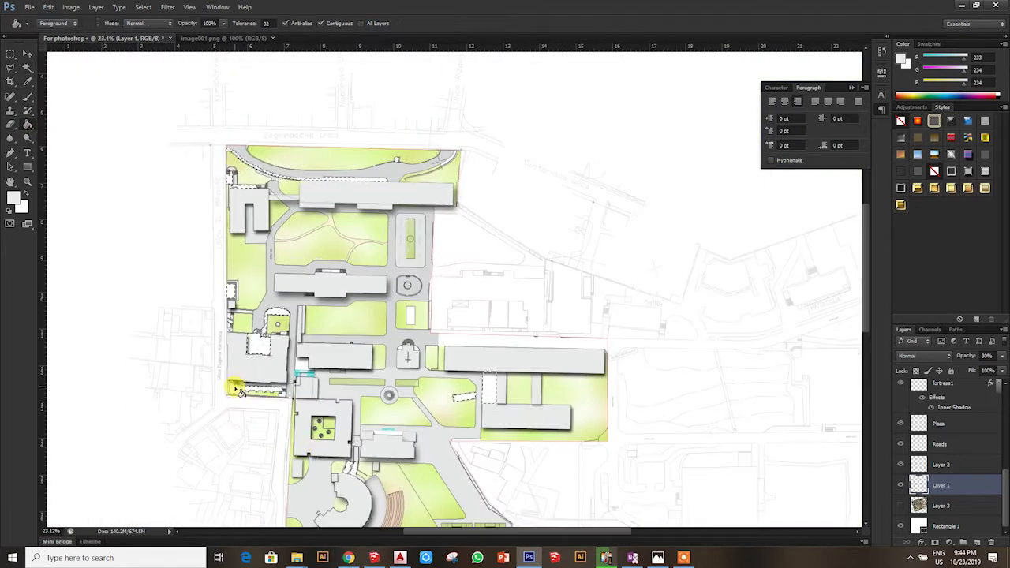
Make the Plaza layer active and return to the Magic Wand tool
{"action": "scroll", "coordinate": [240, 386], "scroll_direction": "up", "scroll_amount": 2}
{"action": "scroll", "coordinate": [974, 444], "scroll_direction": "up", "scroll_amount": 2}
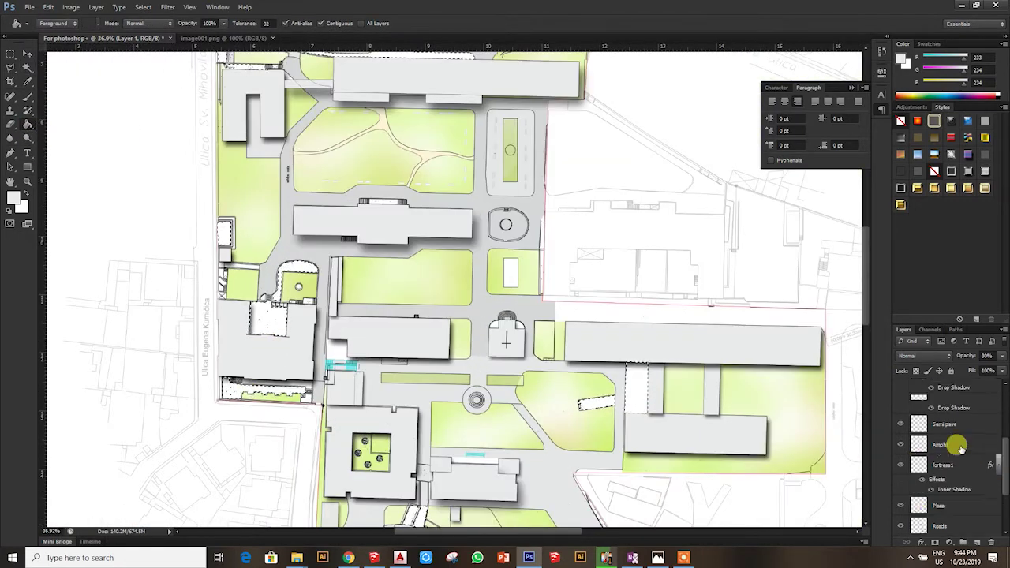
{"action": "scroll", "coordinate": [977, 514], "scroll_direction": "up", "scroll_amount": 3}
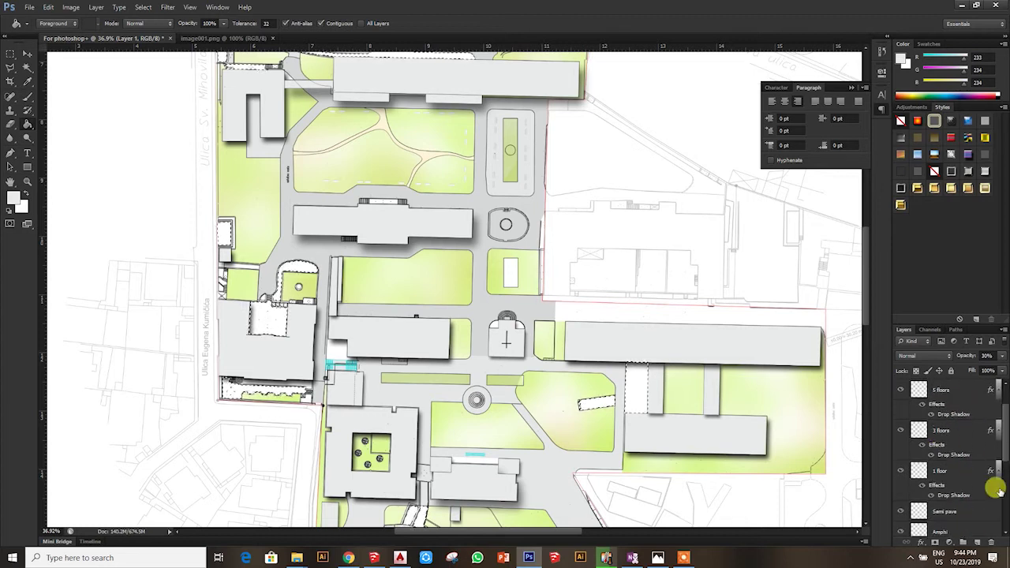
{"action": "scroll", "coordinate": [997, 484], "scroll_direction": "up", "scroll_amount": 1}
{"action": "scroll", "coordinate": [996, 481], "scroll_direction": "down", "scroll_amount": 2}
{"action": "scroll", "coordinate": [991, 477], "scroll_direction": "down", "scroll_amount": 2}
{"action": "scroll", "coordinate": [992, 478], "scroll_direction": "down", "scroll_amount": 2}
{"action": "left_click", "coordinate": [962, 513]}
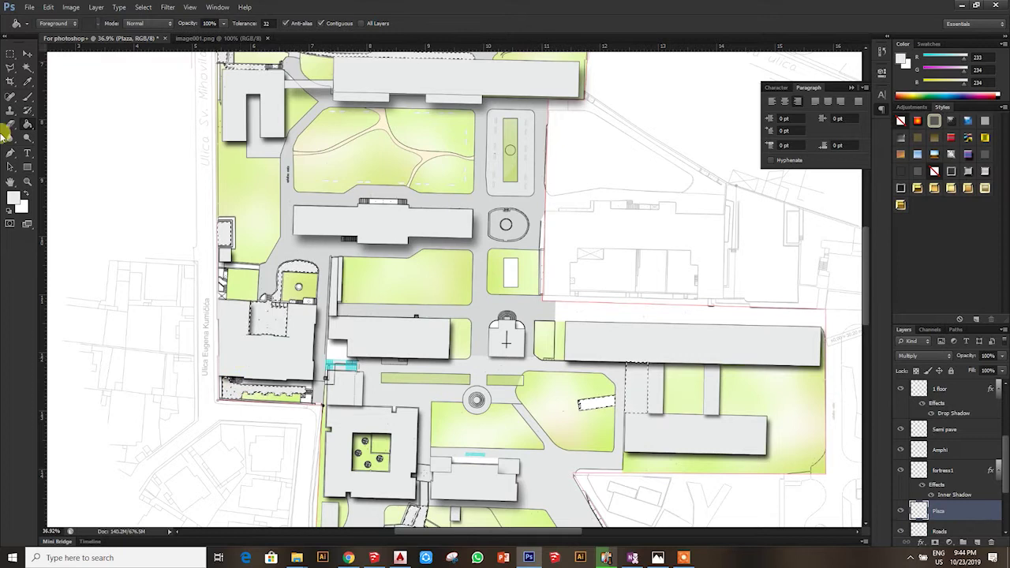
{"action": "left_click", "coordinate": [27, 68]}
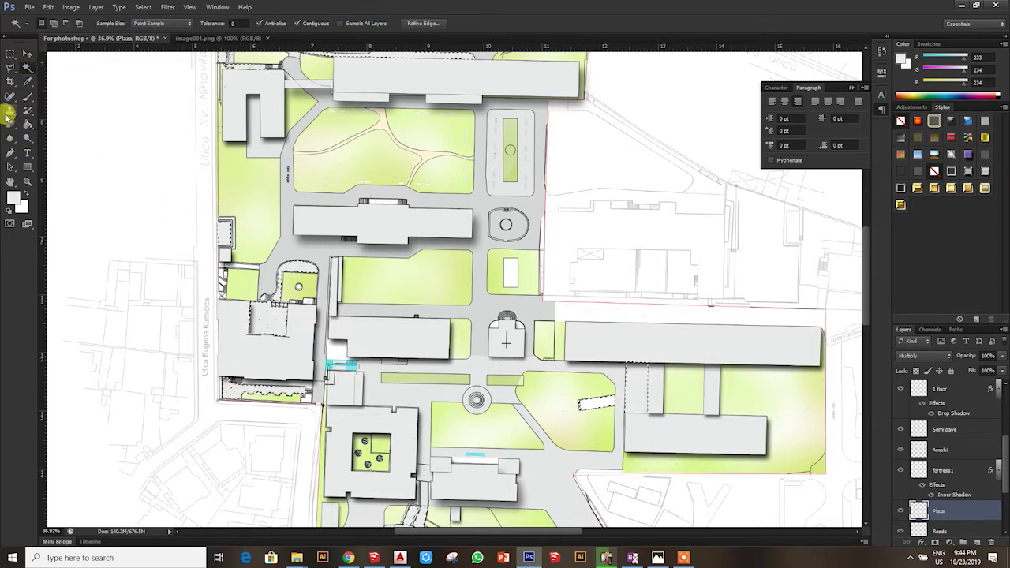
With the Move tool, make the green lawn layer the active layer
{"action": "scroll", "coordinate": [276, 323], "scroll_direction": "down", "scroll_amount": 3}
{"action": "scroll", "coordinate": [192, 292], "scroll_direction": "down", "scroll_amount": 2}
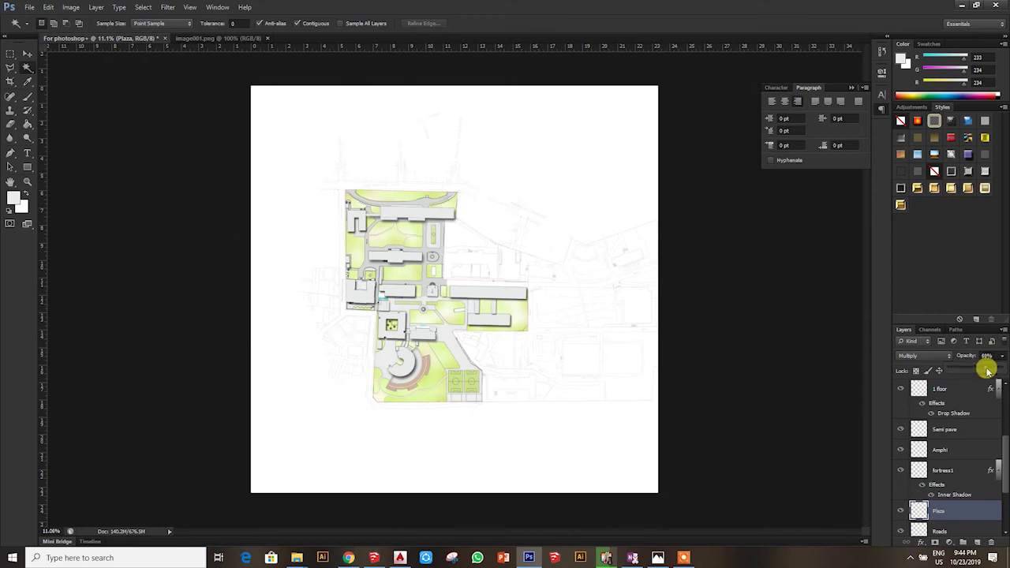
{"action": "scroll", "coordinate": [504, 271], "scroll_direction": "up", "scroll_amount": 2}
{"action": "scroll", "coordinate": [505, 270], "scroll_direction": "up", "scroll_amount": 2}
{"action": "scroll", "coordinate": [505, 270], "scroll_direction": "down", "scroll_amount": 2}
{"action": "scroll", "coordinate": [511, 275], "scroll_direction": "down", "scroll_amount": 1}
{"action": "scroll", "coordinate": [511, 275], "scroll_direction": "up", "scroll_amount": 1}
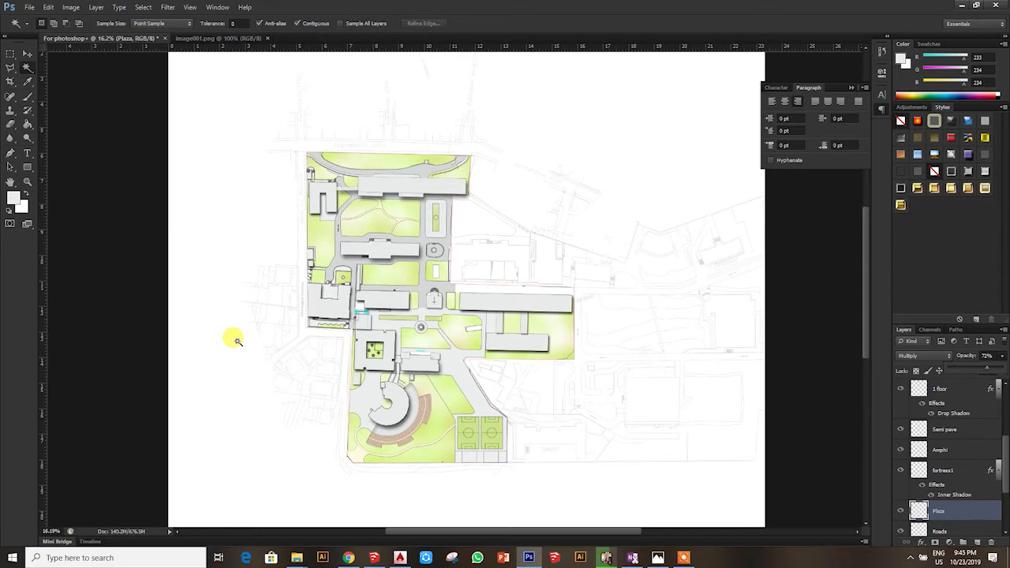
{"action": "scroll", "coordinate": [237, 341], "scroll_direction": "down", "scroll_amount": 1}
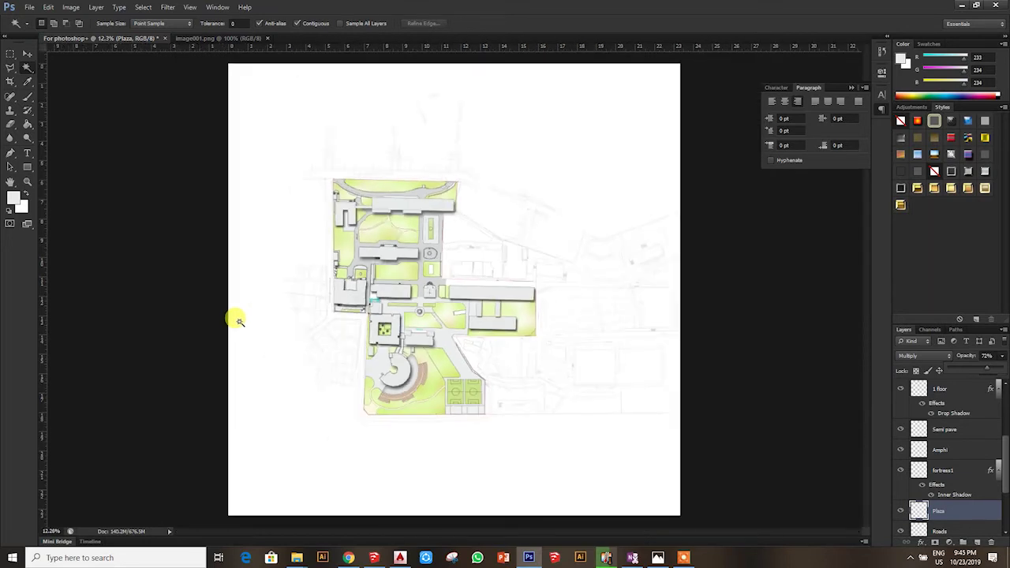
{"action": "left_click", "coordinate": [23, 46]}
{"action": "scroll", "coordinate": [615, 344], "scroll_direction": "up", "scroll_amount": 3}
{"action": "scroll", "coordinate": [946, 441], "scroll_direction": "up", "scroll_amount": 3}
{"action": "left_click", "coordinate": [965, 394]}
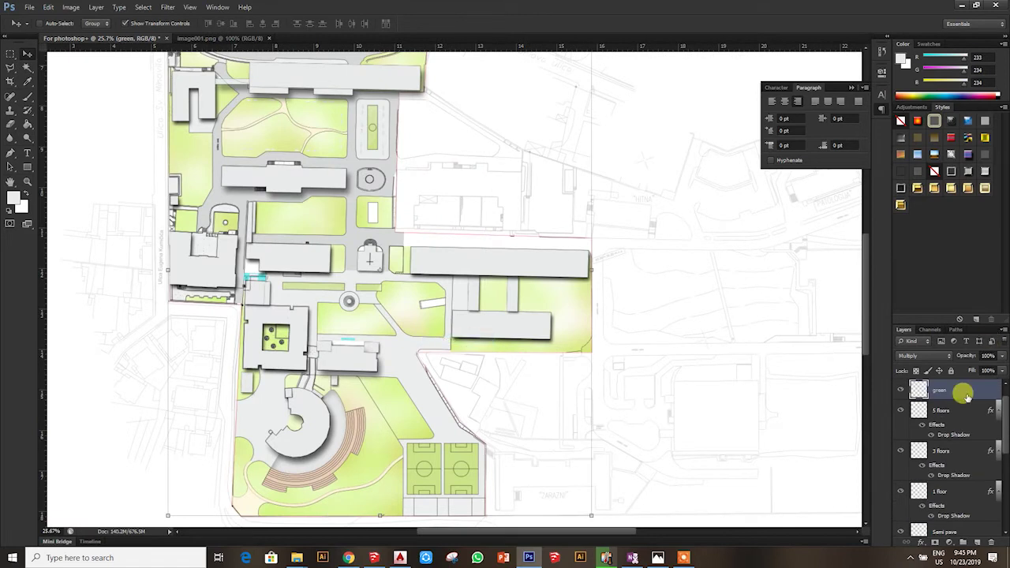
Give the green layer a Pattern Overlay using Pattern 2 with adjusted opacity
{"action": "double_click", "coordinate": [966, 395]}
{"action": "left_click", "coordinate": [717, 271]}
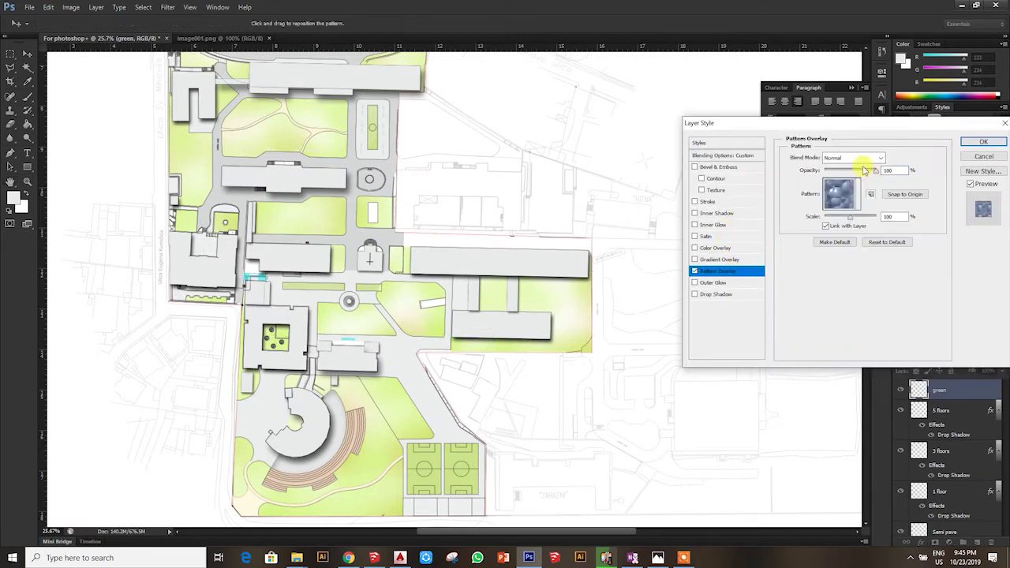
{"action": "left_click", "coordinate": [838, 197]}
{"action": "left_click", "coordinate": [823, 245]}
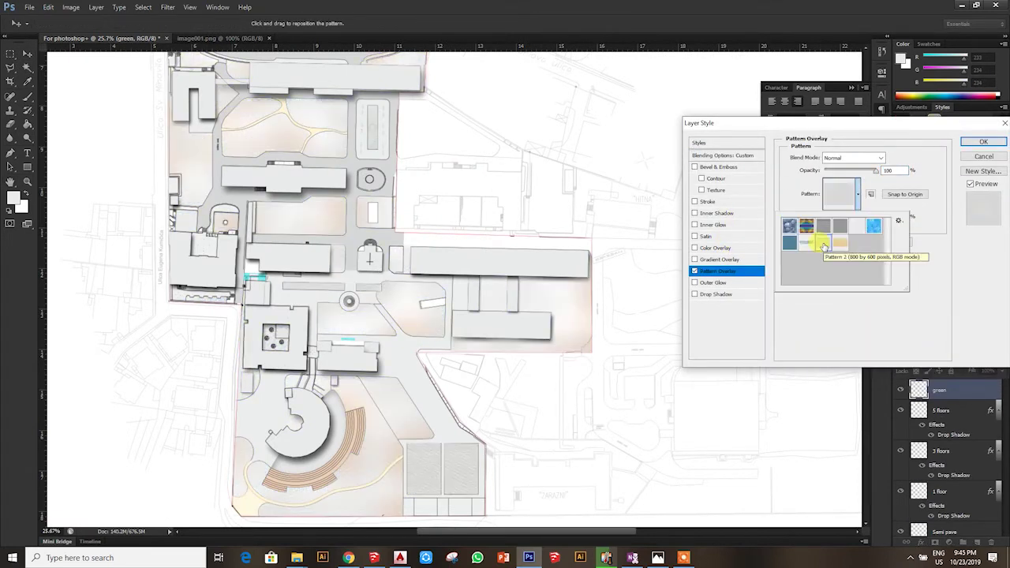
{"action": "left_click", "coordinate": [833, 162]}
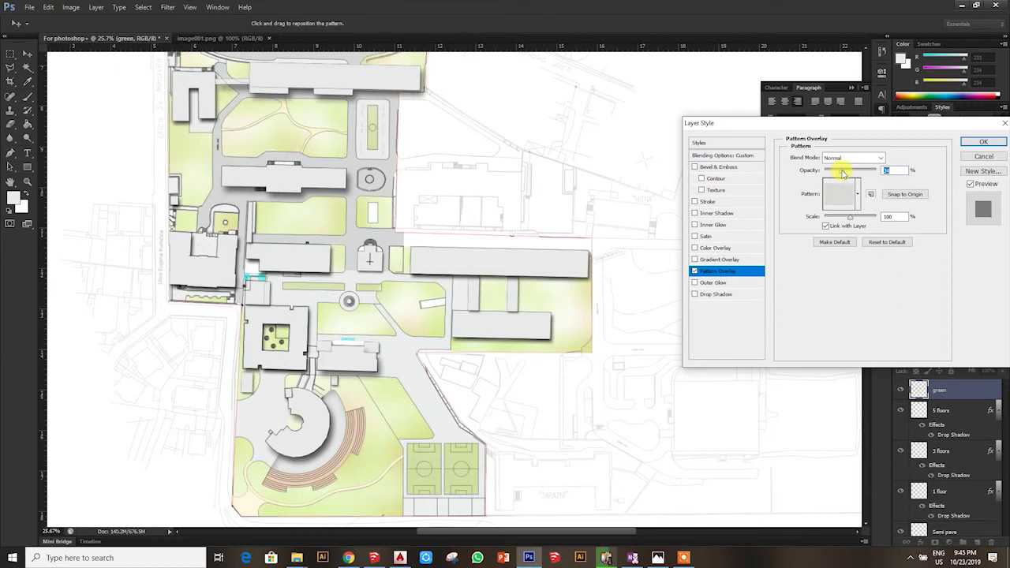
{"action": "left_click", "coordinate": [835, 160]}
{"action": "left_click", "coordinate": [976, 142]}
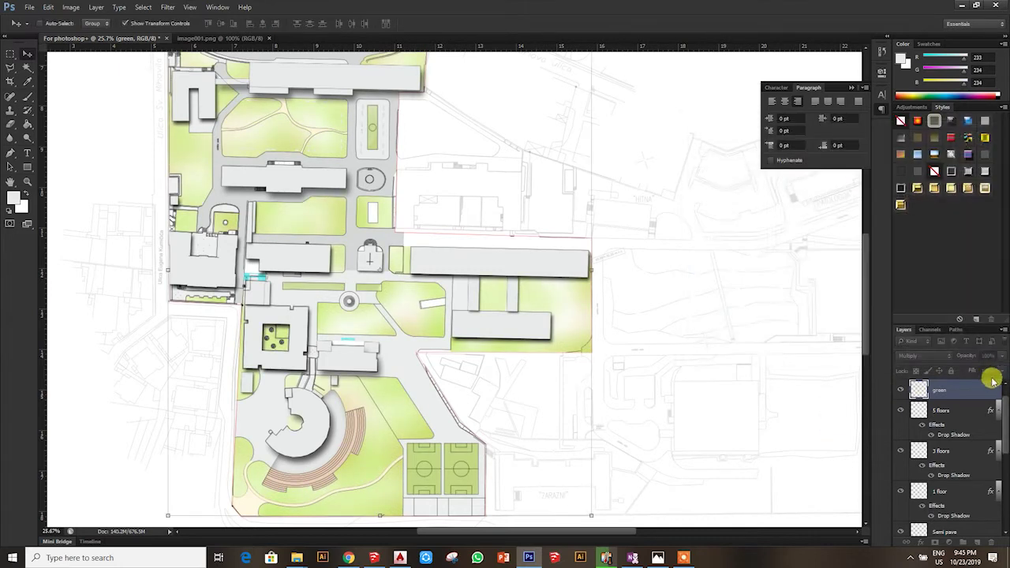
Duplicate the green layer as 'green copy'
{"action": "right_click", "coordinate": [960, 395]}
{"action": "left_click", "coordinate": [937, 67]}
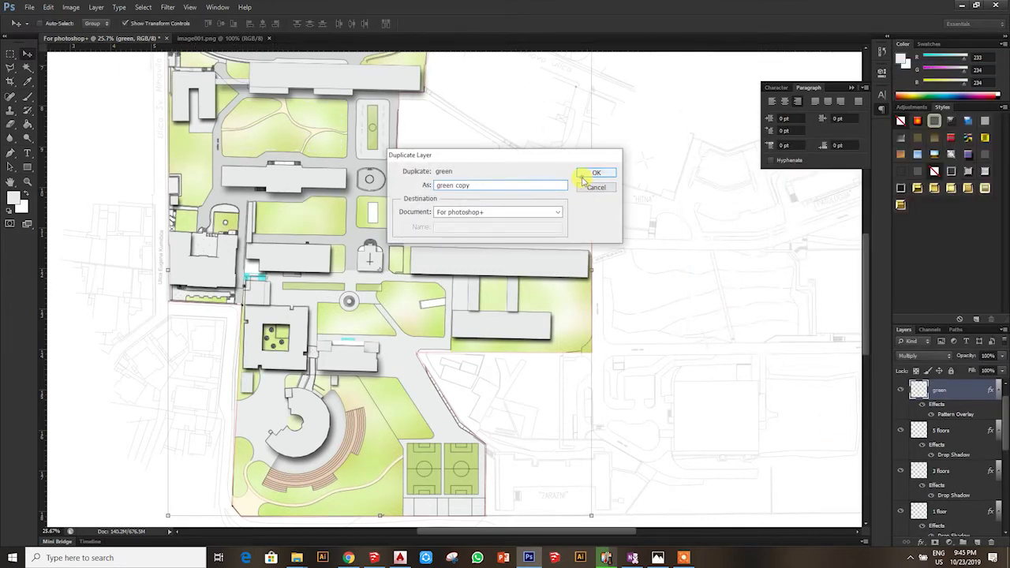
{"action": "left_click", "coordinate": [588, 171]}
Switch to Chrome and open a new browser tab
{"action": "left_click", "coordinate": [924, 407]}
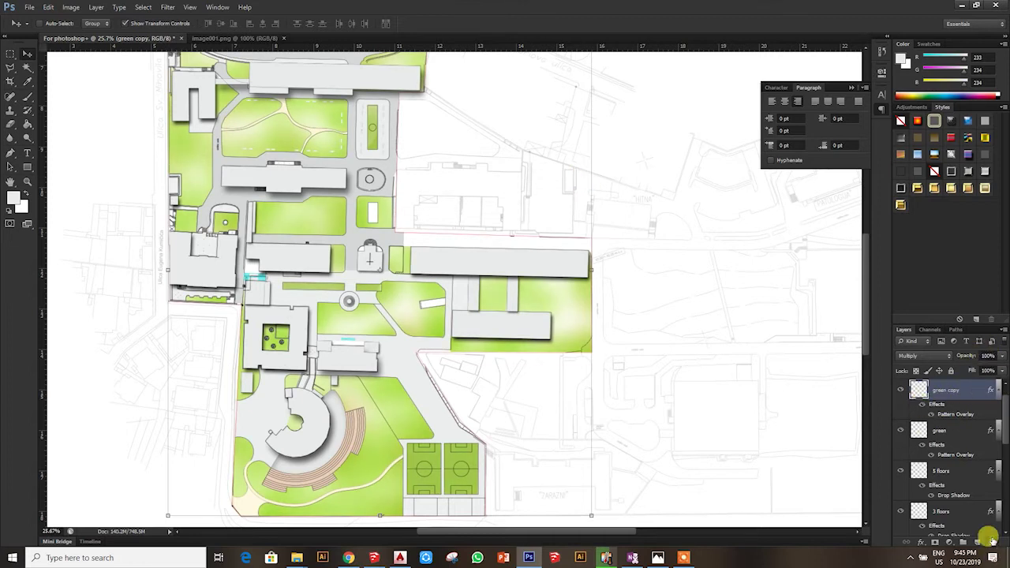
{"action": "left_click", "coordinate": [348, 557]}
{"action": "left_click", "coordinate": [770, 9]}
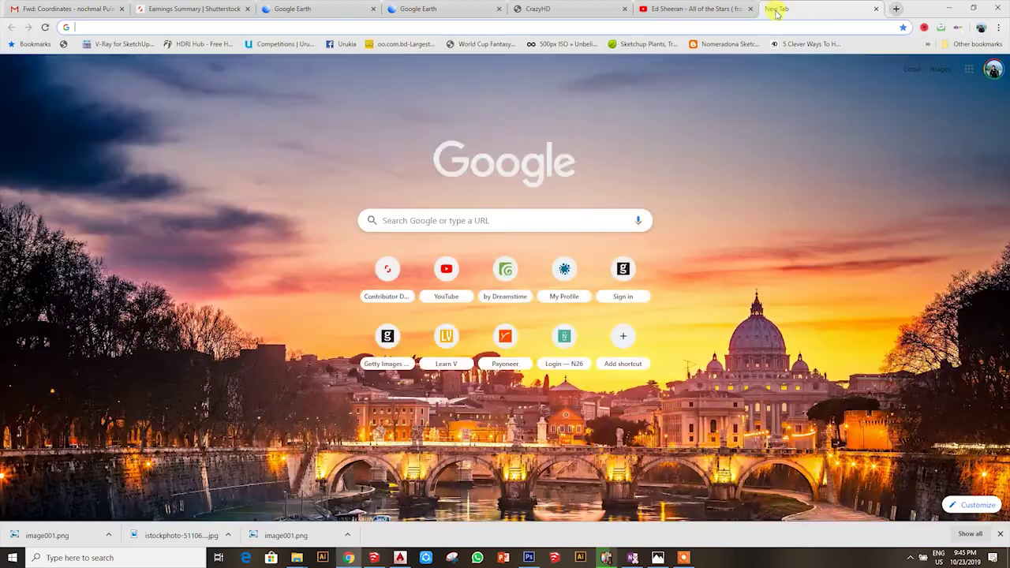
Search images for 'grass texture' and save the Imgur result as BtEnsR9.jpg
{"action": "type", "text": "grass texture"}
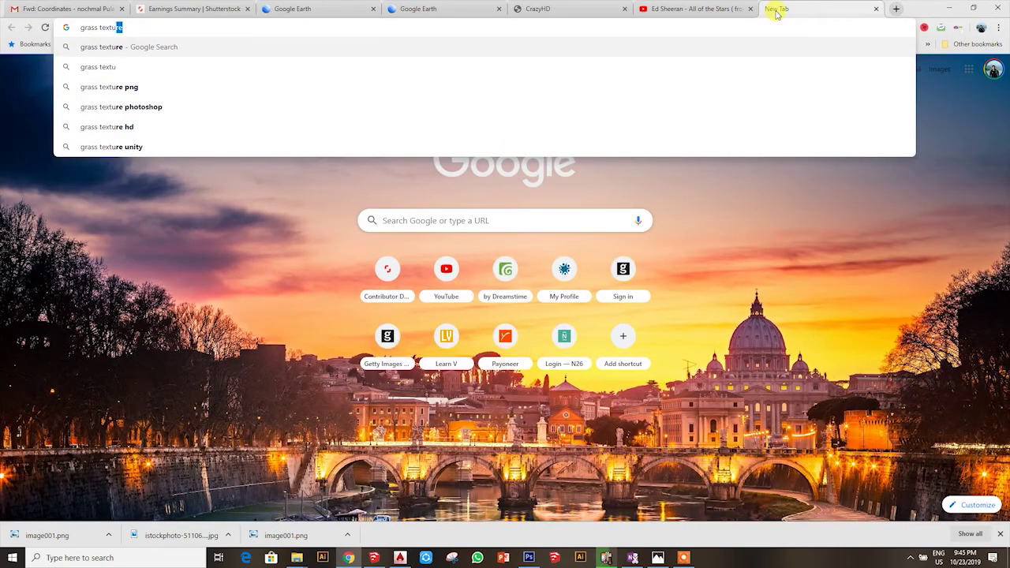
{"action": "key", "text": "Return"}
{"action": "left_click", "coordinate": [199, 128]}
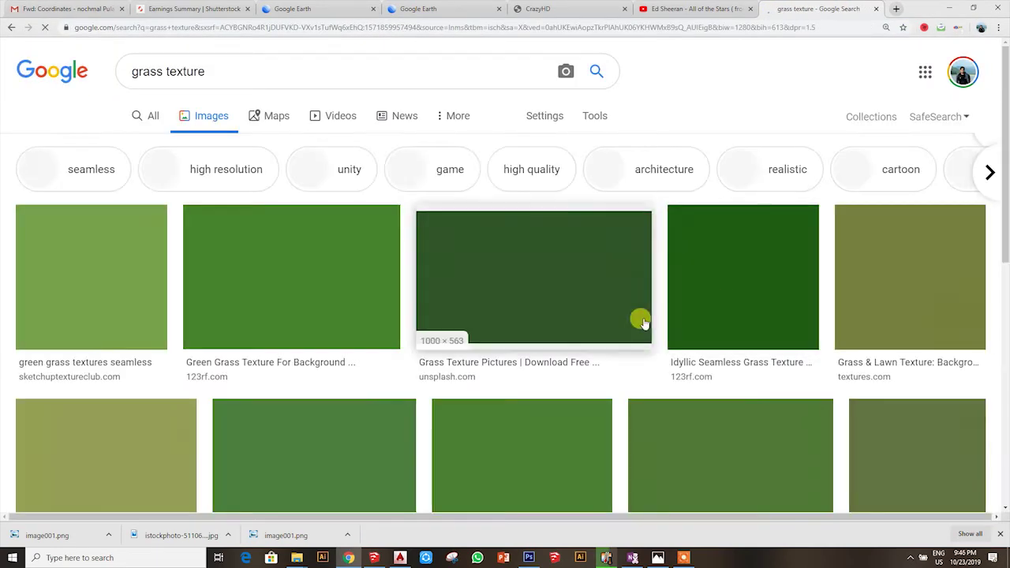
{"action": "left_click", "coordinate": [943, 263]}
{"action": "left_click", "coordinate": [571, 288]}
{"action": "right_click", "coordinate": [868, 135]}
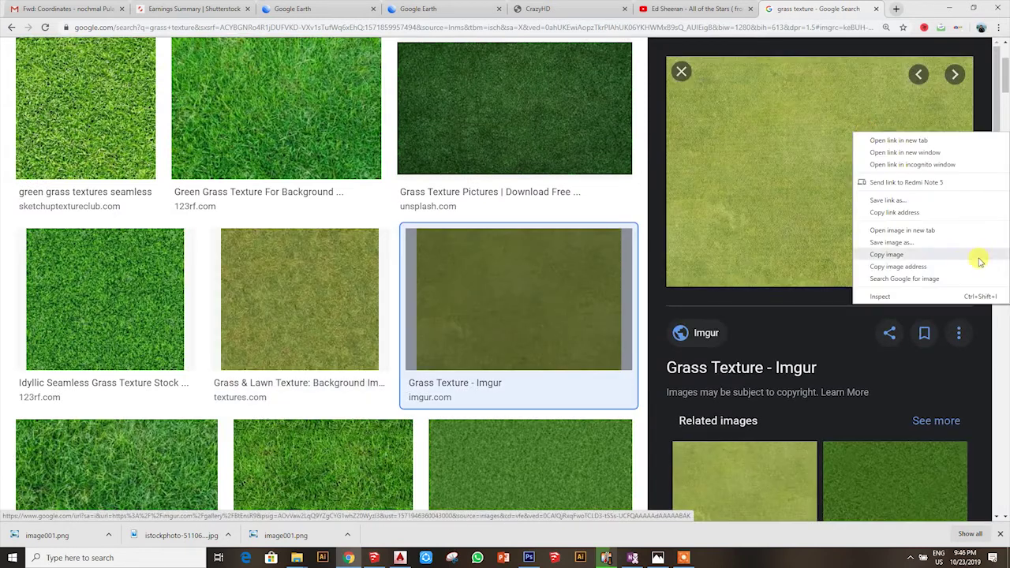
{"action": "left_click", "coordinate": [929, 237]}
{"action": "left_click", "coordinate": [410, 266]}
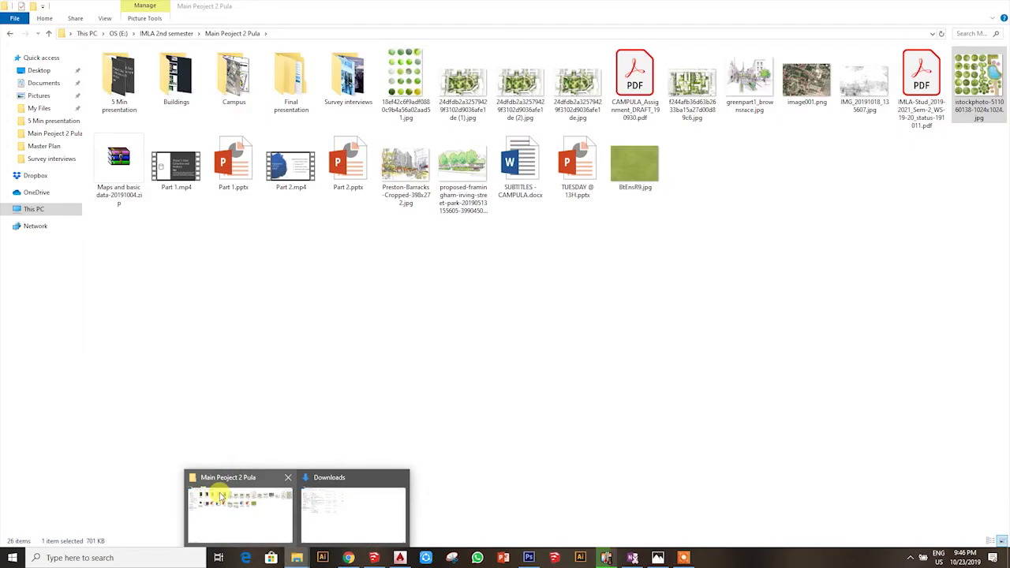
Open BtEnsR9.jpg from the project folder in Photoshop
{"action": "left_click", "coordinate": [248, 518]}
{"action": "right_click", "coordinate": [643, 158]}
{"action": "mouse_move", "coordinate": [671, 323]}
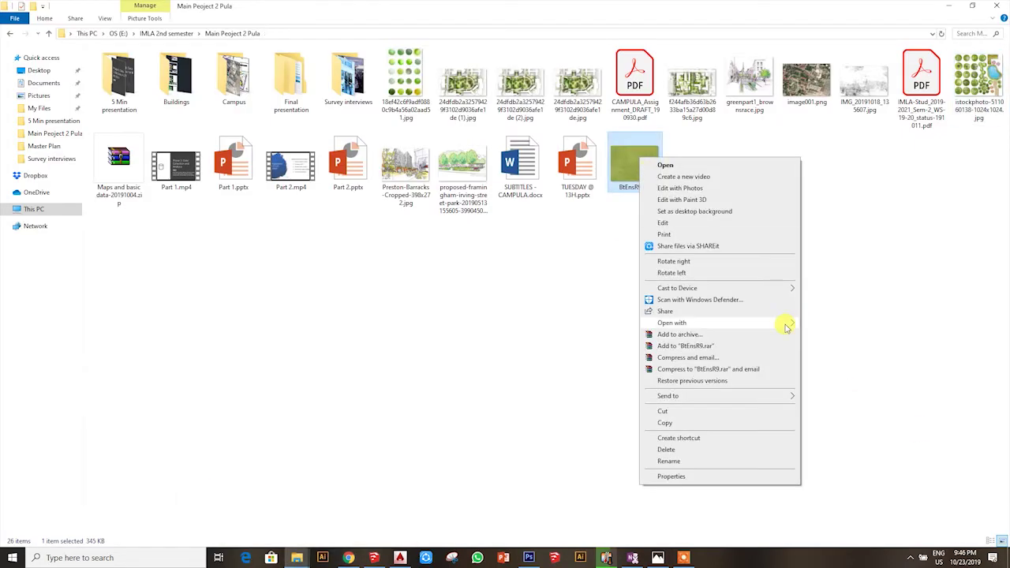
{"action": "left_click", "coordinate": [867, 334]}
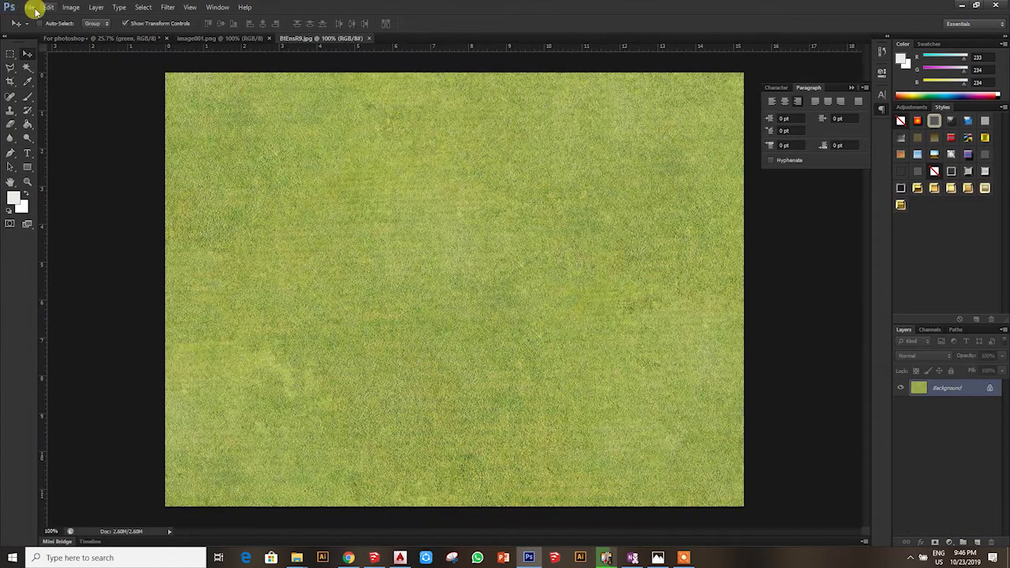
Define the grass image as a new pattern and return to the campus plan
{"action": "left_click", "coordinate": [46, 7]}
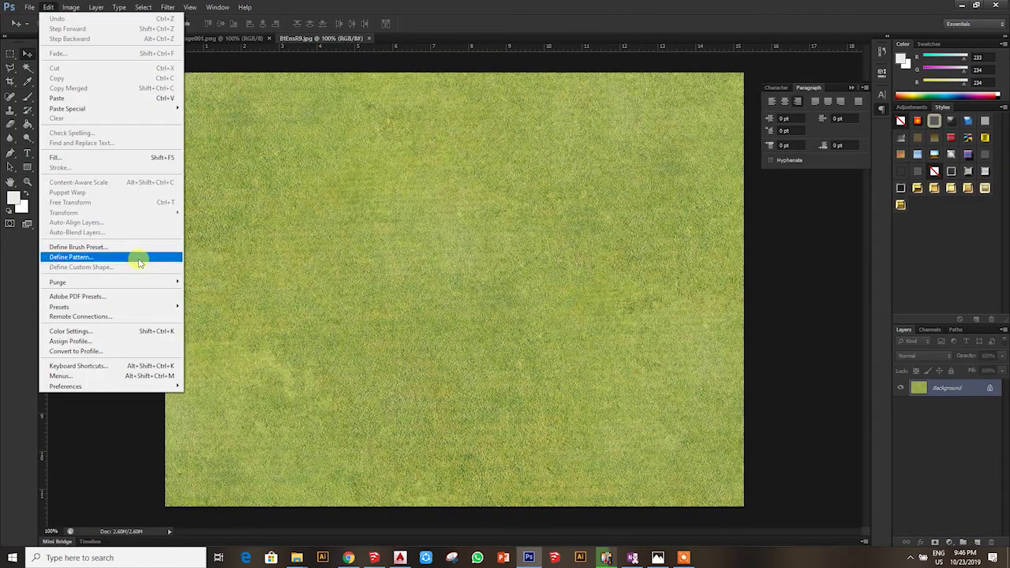
{"action": "left_click", "coordinate": [135, 255]}
{"action": "left_click", "coordinate": [612, 190]}
{"action": "left_click", "coordinate": [185, 38]}
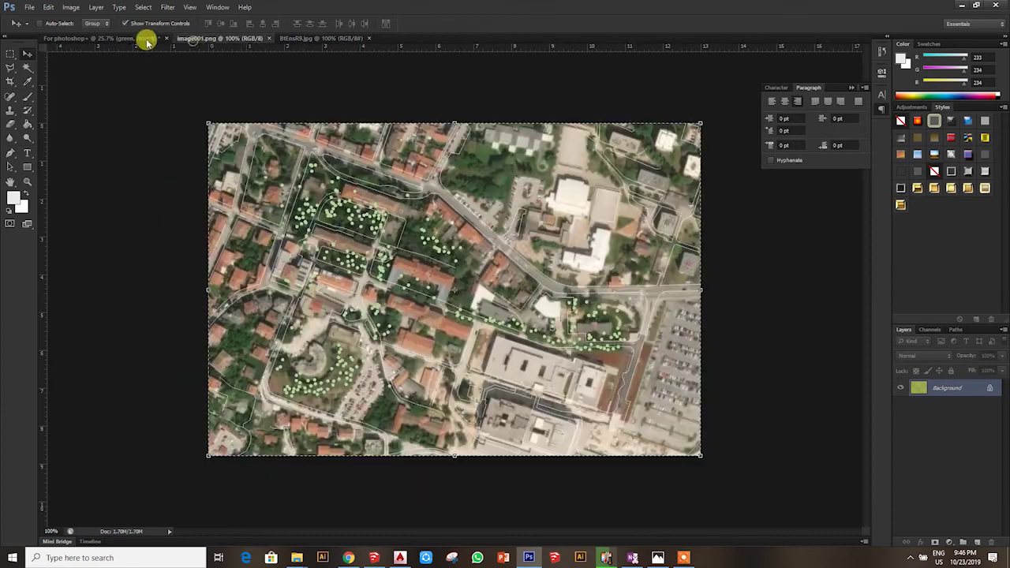
{"action": "left_click", "coordinate": [144, 38]}
Switch the green layer's Pattern Overlay to the new grass pattern
{"action": "double_click", "coordinate": [953, 410]}
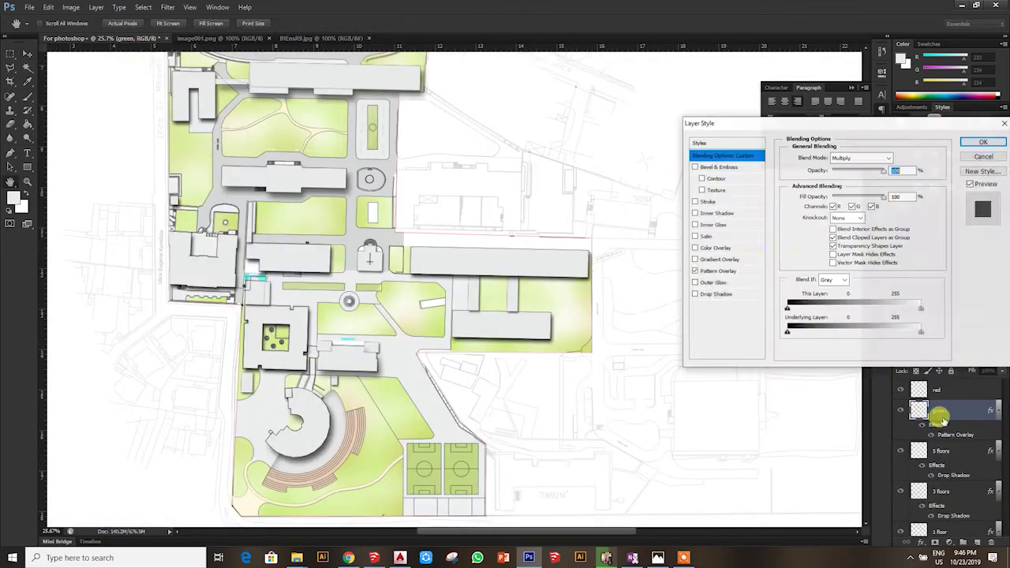
{"action": "left_click", "coordinate": [844, 199]}
{"action": "left_click", "coordinate": [856, 242]}
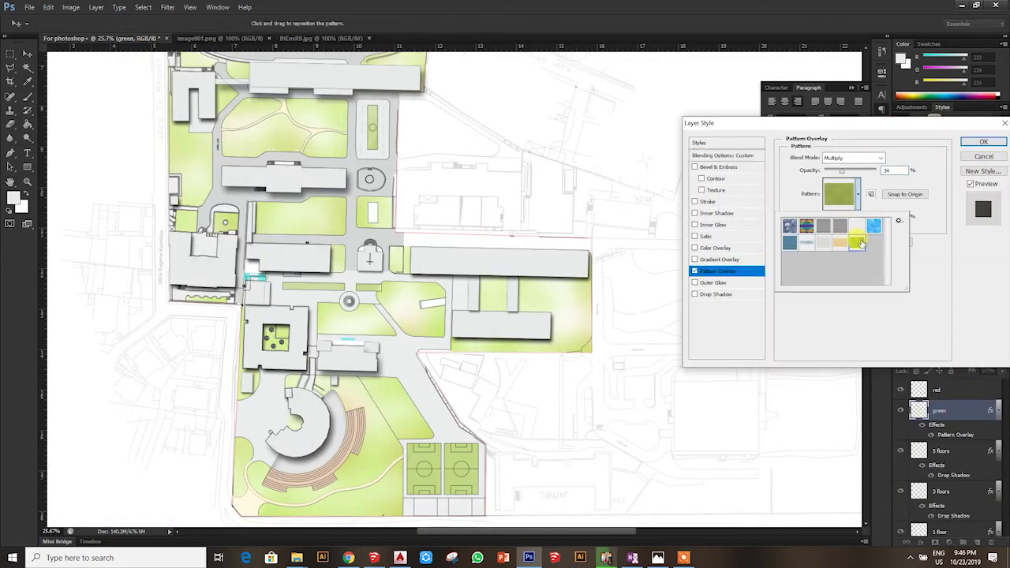
{"action": "left_click", "coordinate": [925, 160]}
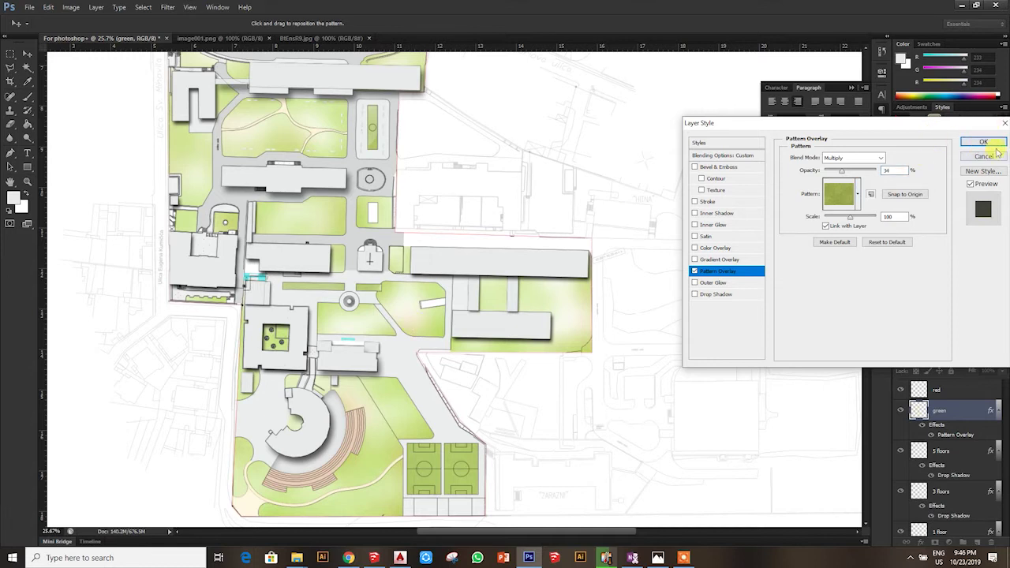
{"action": "left_click", "coordinate": [983, 142]}
{"action": "scroll", "coordinate": [422, 311], "scroll_direction": "up", "scroll_amount": 5}
{"action": "scroll", "coordinate": [435, 299], "scroll_direction": "up", "scroll_amount": 4}
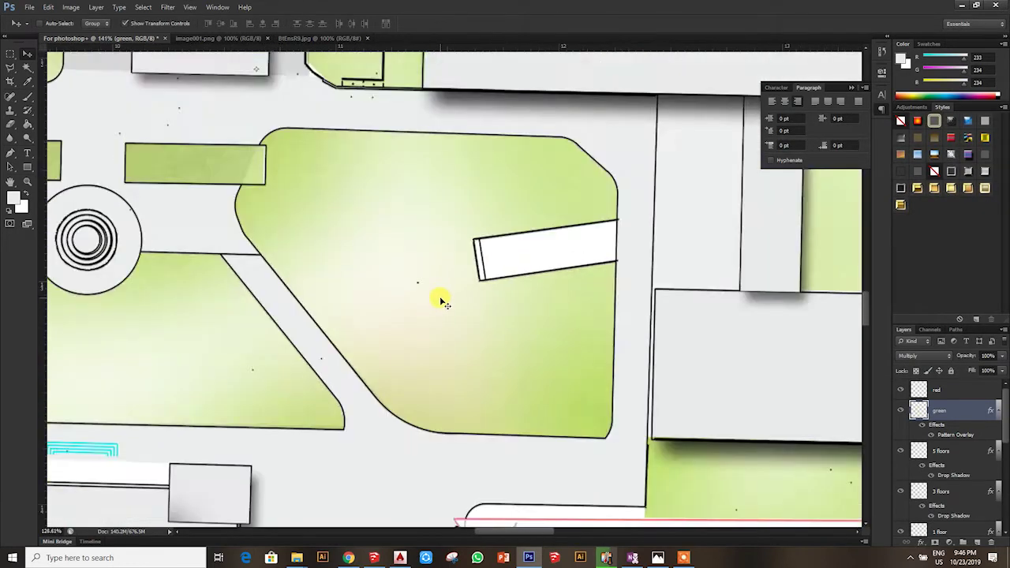
{"action": "scroll", "coordinate": [442, 302], "scroll_direction": "down", "scroll_amount": 3}
Add a soft Inner Shadow and raise the grass pattern's opacity and scale
{"action": "double_click", "coordinate": [962, 411]}
{"action": "left_click", "coordinate": [717, 214]}
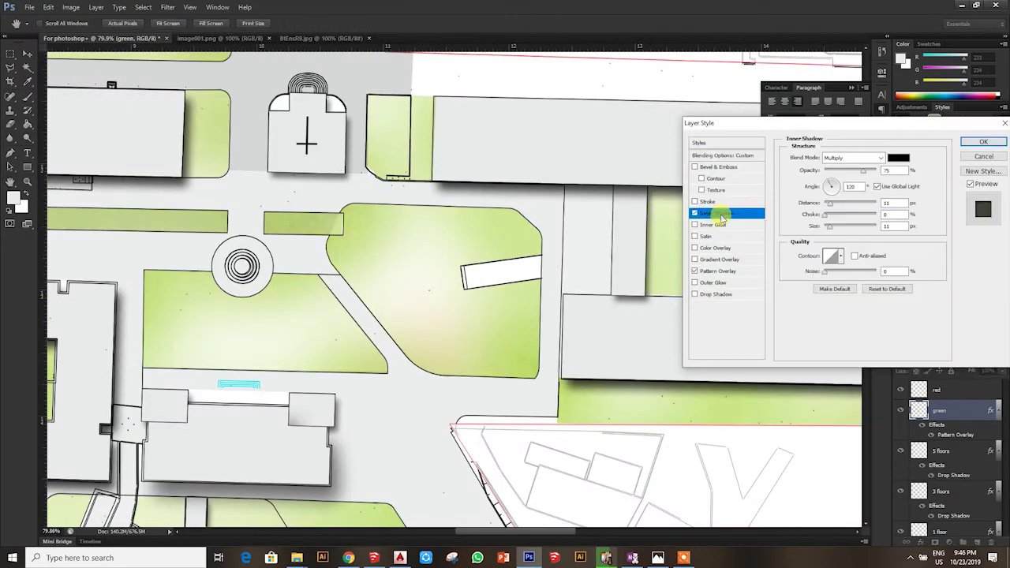
{"action": "left_click_drag", "start_coordinate": [841, 173], "coordinate": [836, 172]}
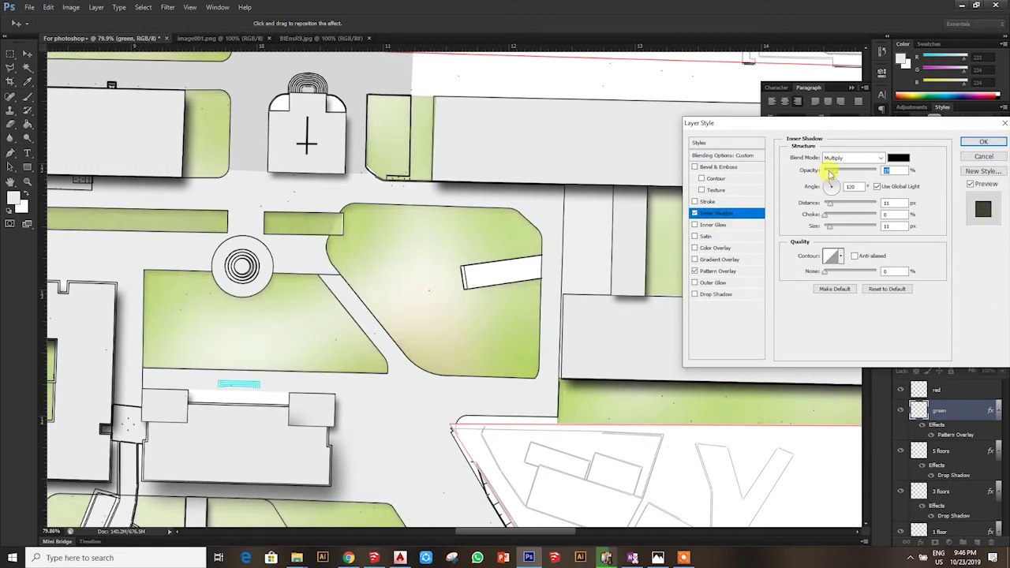
{"action": "left_click", "coordinate": [719, 270]}
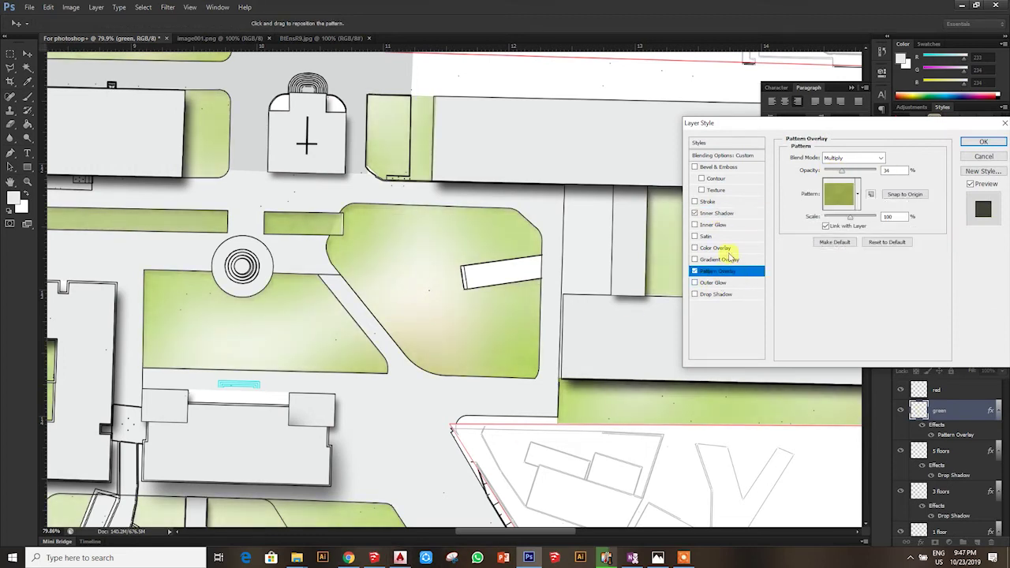
{"action": "left_click_drag", "start_coordinate": [855, 175], "coordinate": [883, 176]}
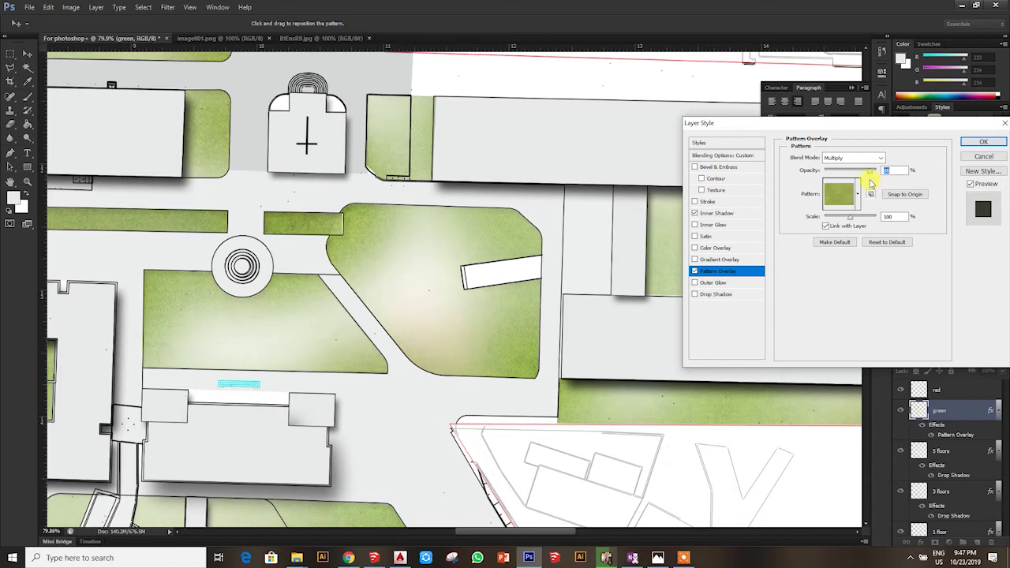
{"action": "left_click", "coordinate": [856, 219]}
{"action": "left_click_drag", "start_coordinate": [851, 218], "coordinate": [848, 221]}
{"action": "left_click", "coordinate": [983, 141]}
{"action": "scroll", "coordinate": [466, 338], "scroll_direction": "down", "scroll_amount": 3}
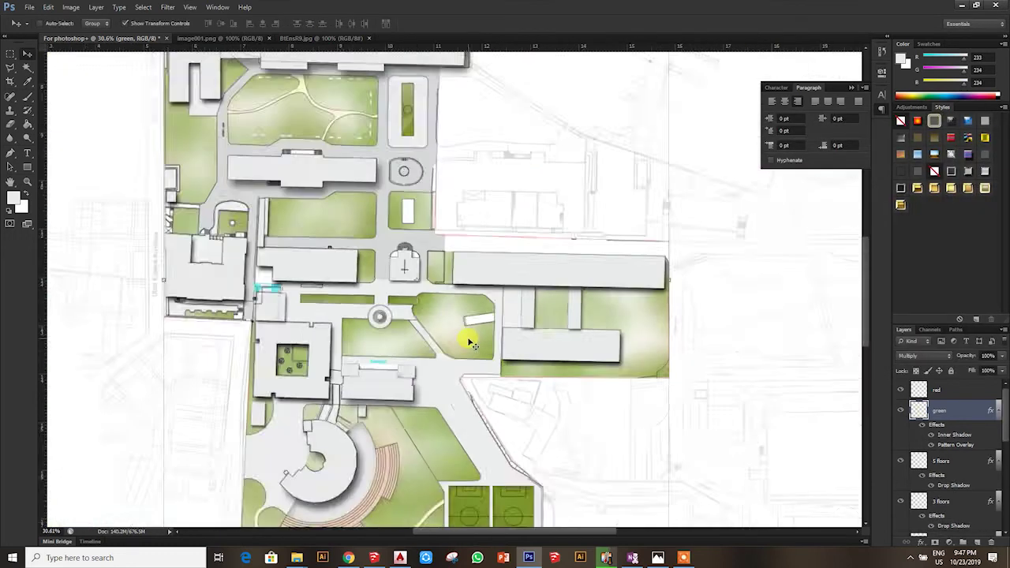
Duplicate the green layer as 'green copy' at 26% opacity
{"action": "scroll", "coordinate": [451, 315], "scroll_direction": "down", "scroll_amount": 2}
{"action": "scroll", "coordinate": [412, 286], "scroll_direction": "up", "scroll_amount": 2}
{"action": "scroll", "coordinate": [413, 287], "scroll_direction": "down", "scroll_amount": 1}
{"action": "right_click", "coordinate": [956, 416]}
{"action": "left_click", "coordinate": [947, 82]}
{"action": "left_click", "coordinate": [590, 171]}
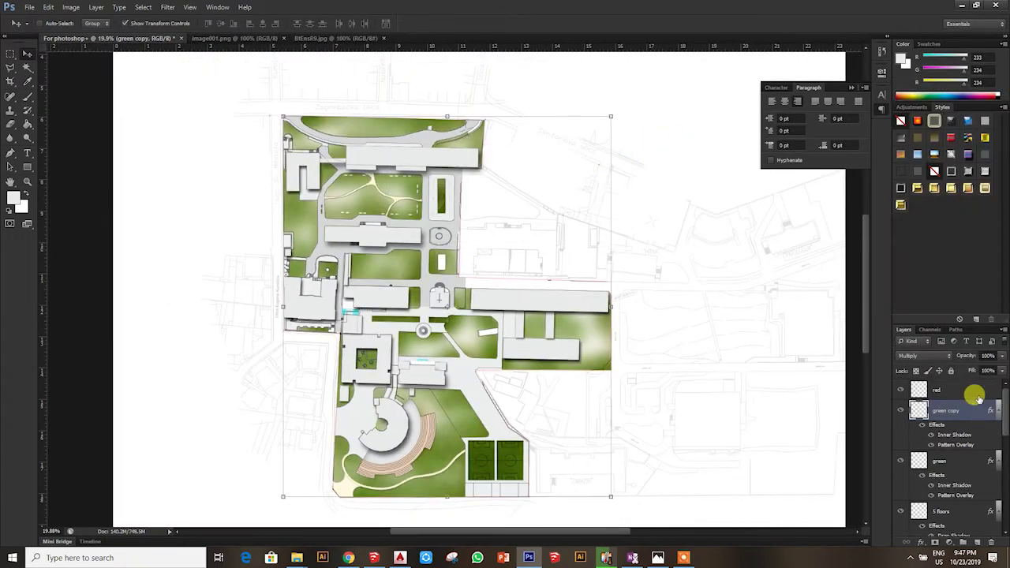
{"action": "left_click_drag", "start_coordinate": [1002, 356], "coordinate": [964, 370]}
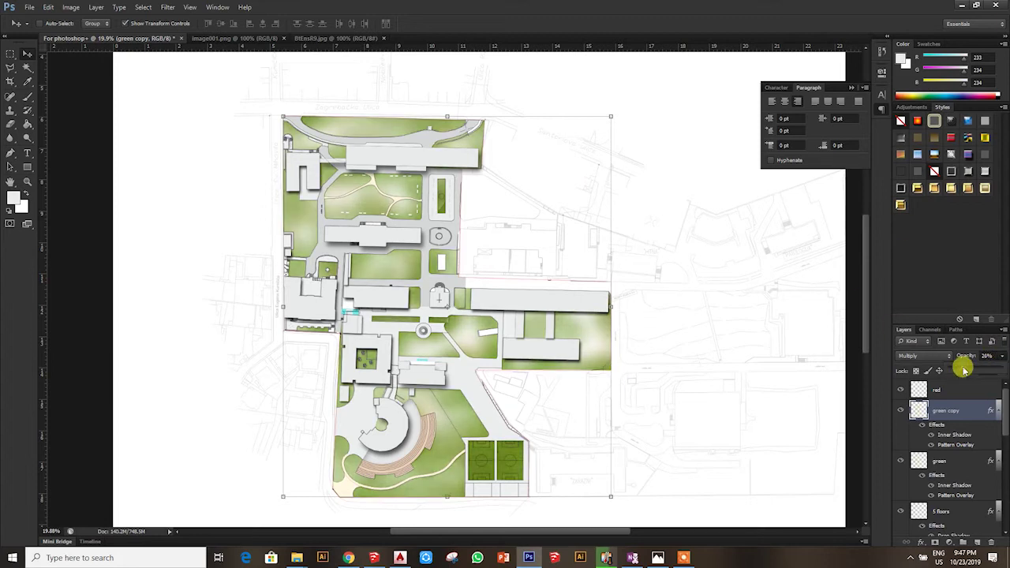
{"action": "left_click", "coordinate": [918, 428]}
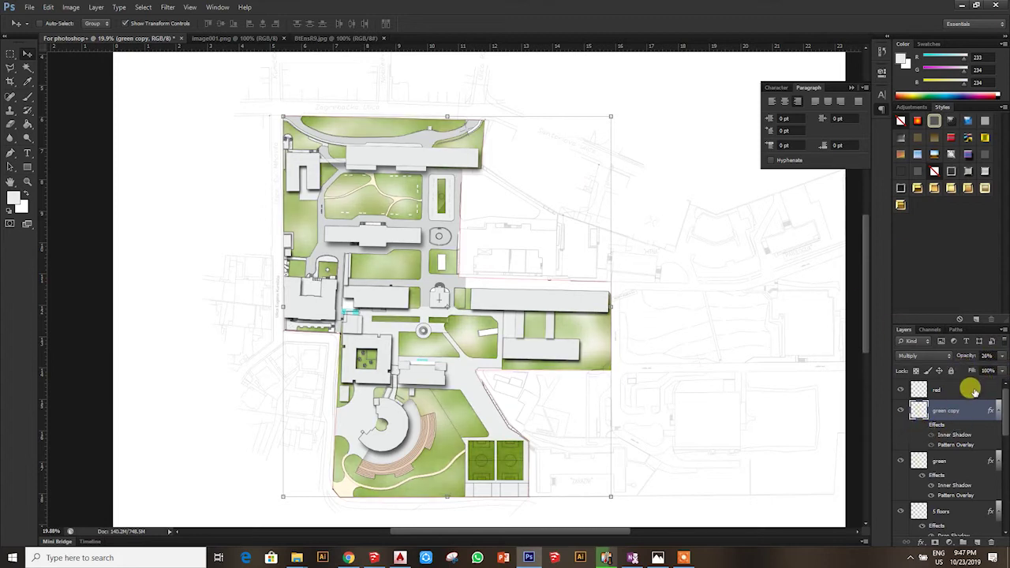
Apply a Hue/Saturation adjustment to the green copy layer
{"action": "left_click", "coordinate": [96, 7]}
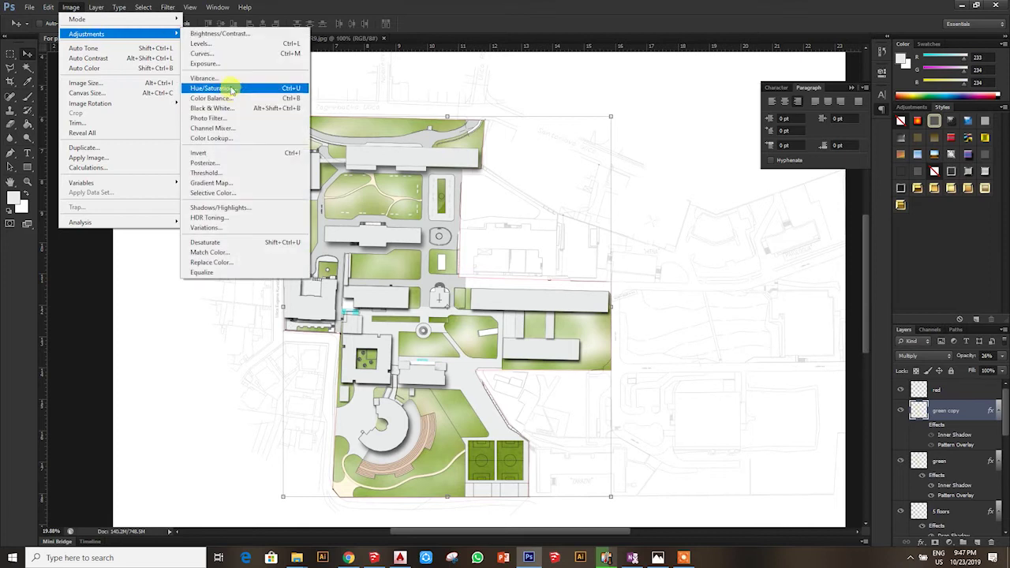
{"action": "left_click", "coordinate": [228, 149]}
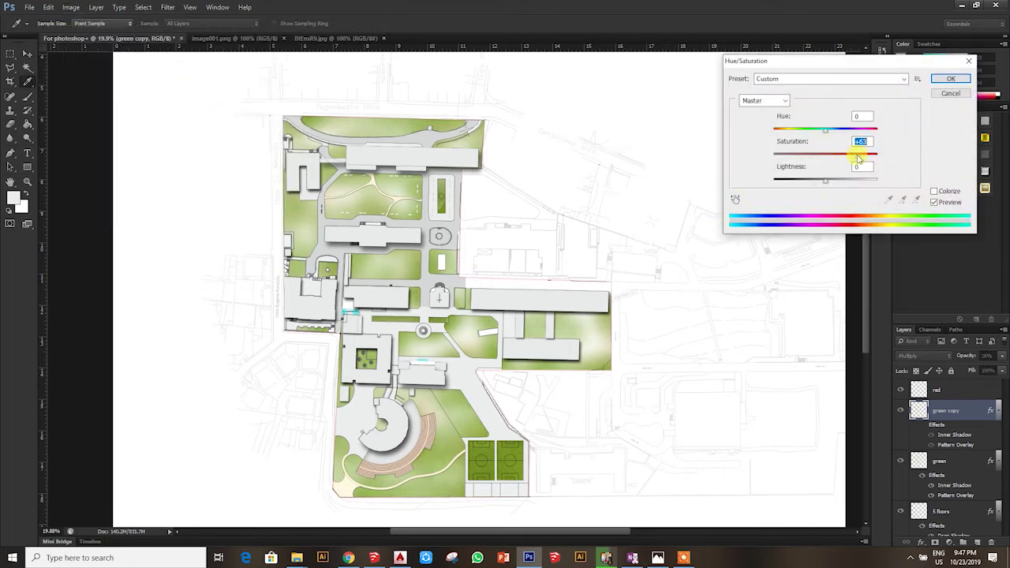
{"action": "left_click", "coordinate": [946, 79]}
{"action": "left_click", "coordinate": [27, 65]}
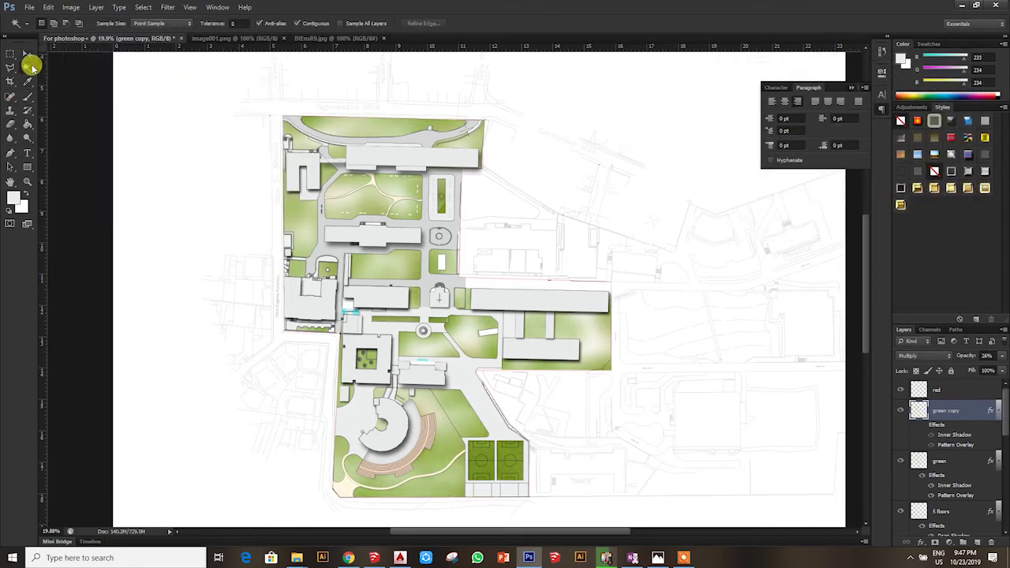
Select all lawn areas and set the foreground colour to yellow-green d4f992
{"action": "left_click", "coordinate": [143, 212]}
{"action": "right_click", "coordinate": [143, 212]}
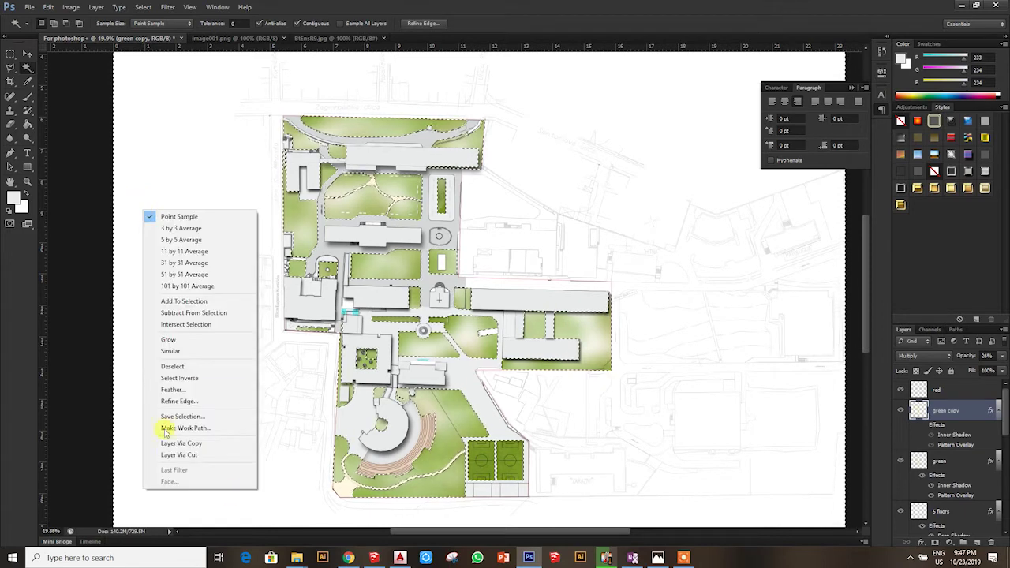
{"action": "left_click", "coordinate": [201, 379]}
{"action": "left_click", "coordinate": [27, 81]}
{"action": "left_click", "coordinate": [13, 198]}
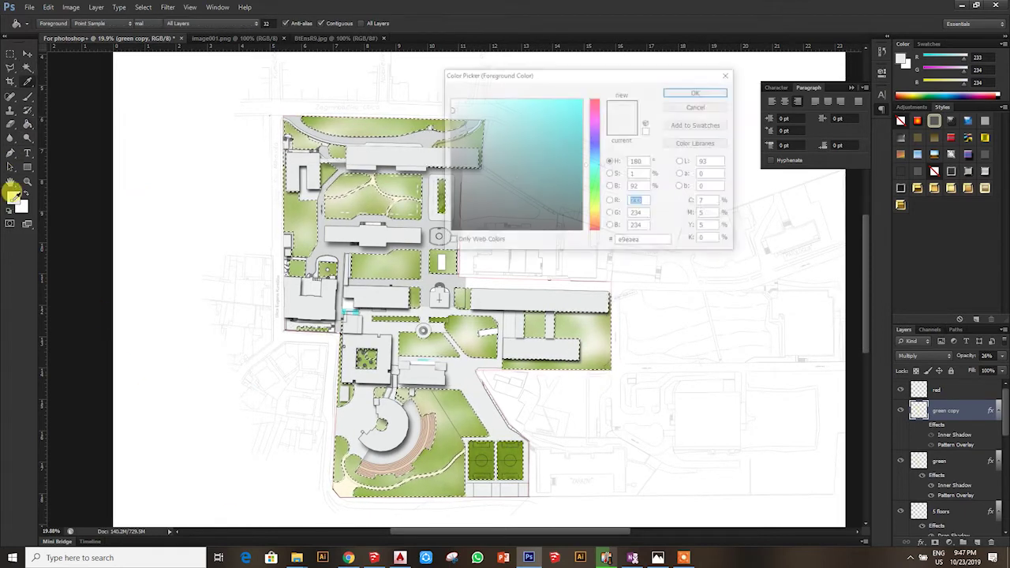
{"action": "left_click_drag", "start_coordinate": [573, 187], "coordinate": [503, 101]}
{"action": "left_click", "coordinate": [676, 95]}
Fill the selected lawns with yellow-green on a new layer, then deselect
{"action": "key", "text": "g"}
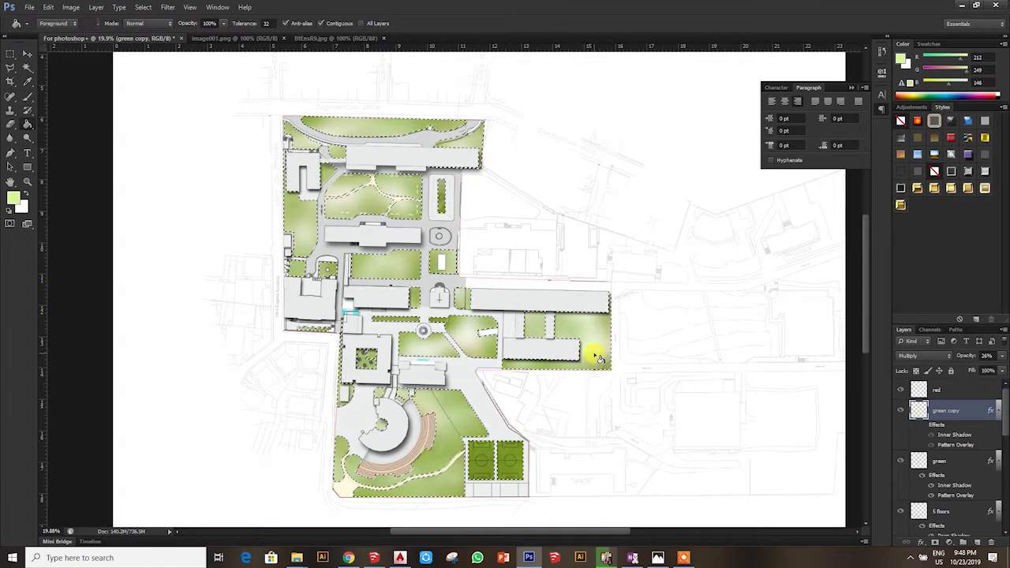
{"action": "scroll", "coordinate": [591, 350], "scroll_direction": "up", "scroll_amount": 3}
{"action": "scroll", "coordinate": [597, 354], "scroll_direction": "down", "scroll_amount": 2}
{"action": "left_click", "coordinate": [976, 543]}
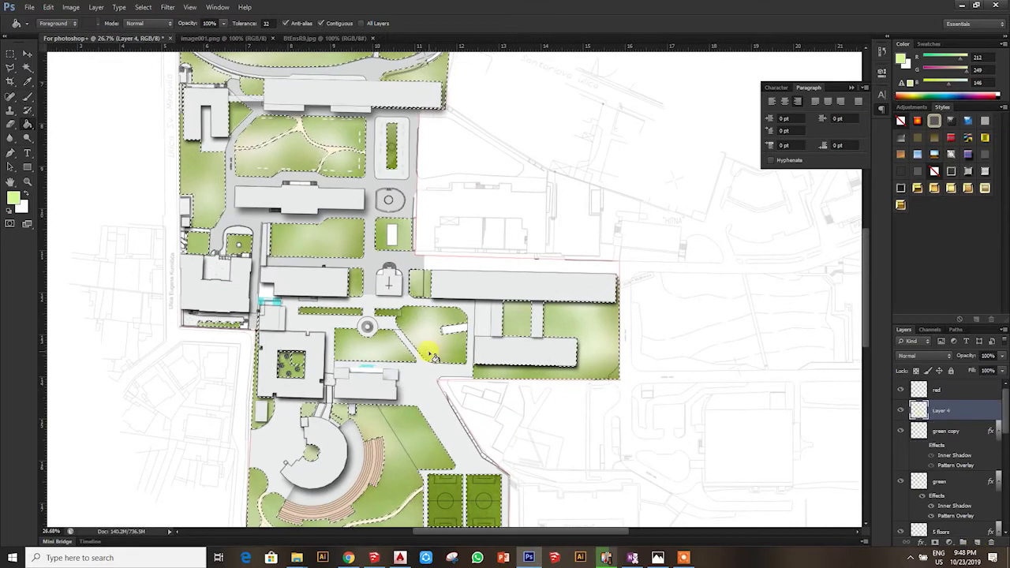
{"action": "left_click", "coordinate": [438, 335]}
{"action": "key", "text": "ctrl+d"}
{"action": "left_click", "coordinate": [27, 68]}
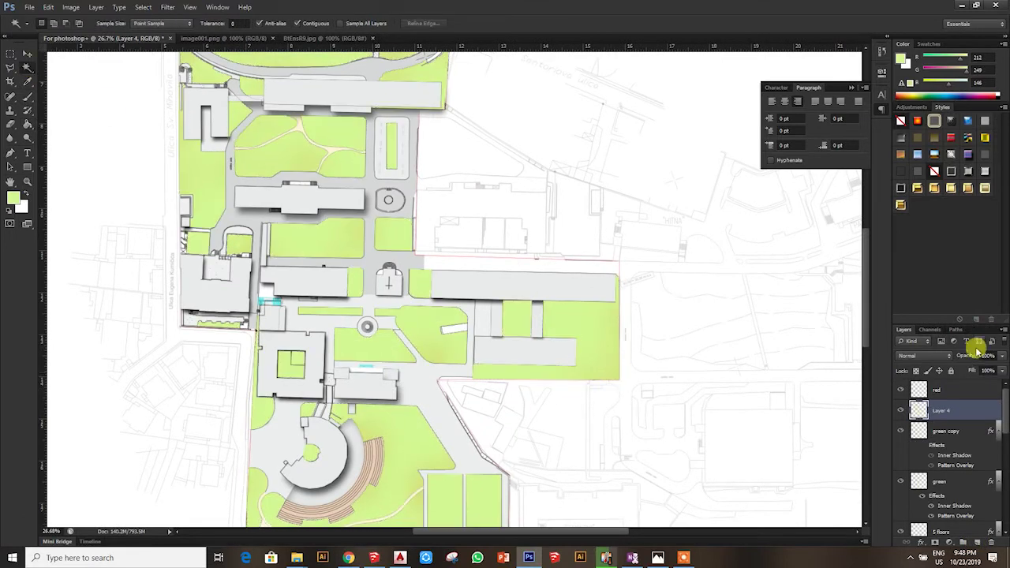
Set the yellow-green fill layer to Multiply at 75% opacity
{"action": "left_click", "coordinate": [934, 356]}
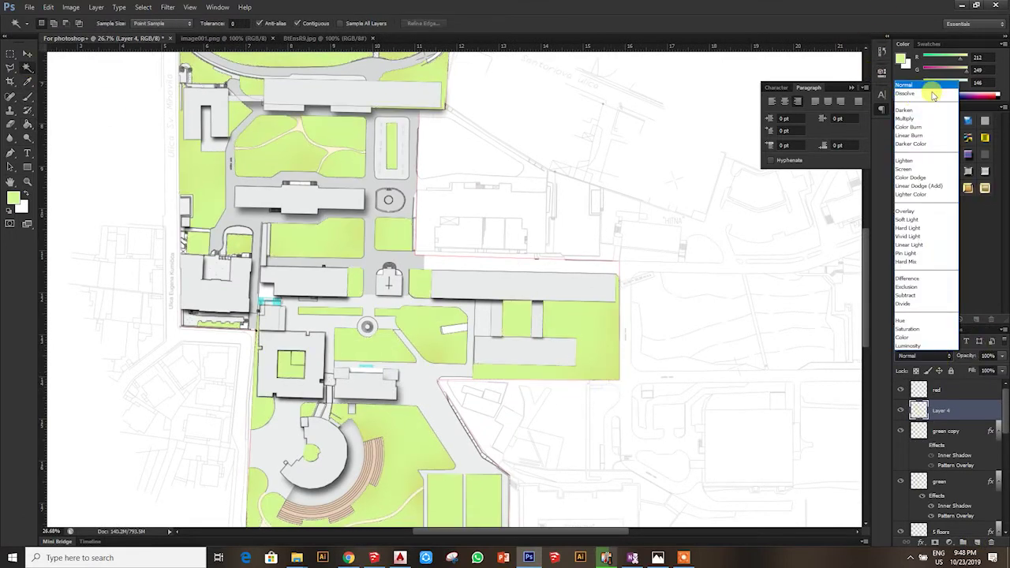
{"action": "left_click", "coordinate": [905, 119]}
{"action": "left_click_drag", "start_coordinate": [1004, 360], "coordinate": [982, 369]}
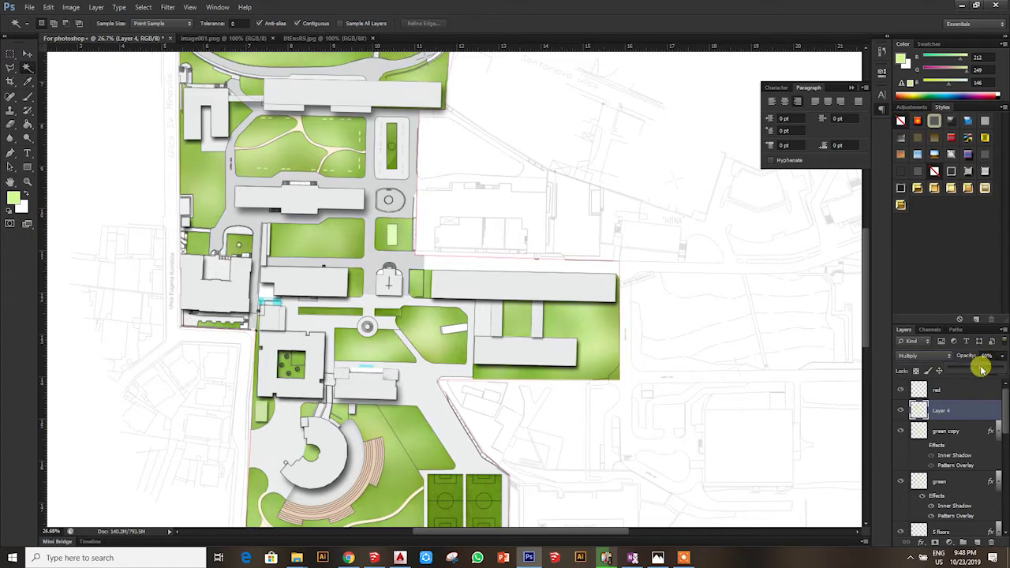
{"action": "scroll", "coordinate": [826, 372], "scroll_direction": "down", "scroll_amount": 3}
{"action": "scroll", "coordinate": [473, 284], "scroll_direction": "up", "scroll_amount": 3}
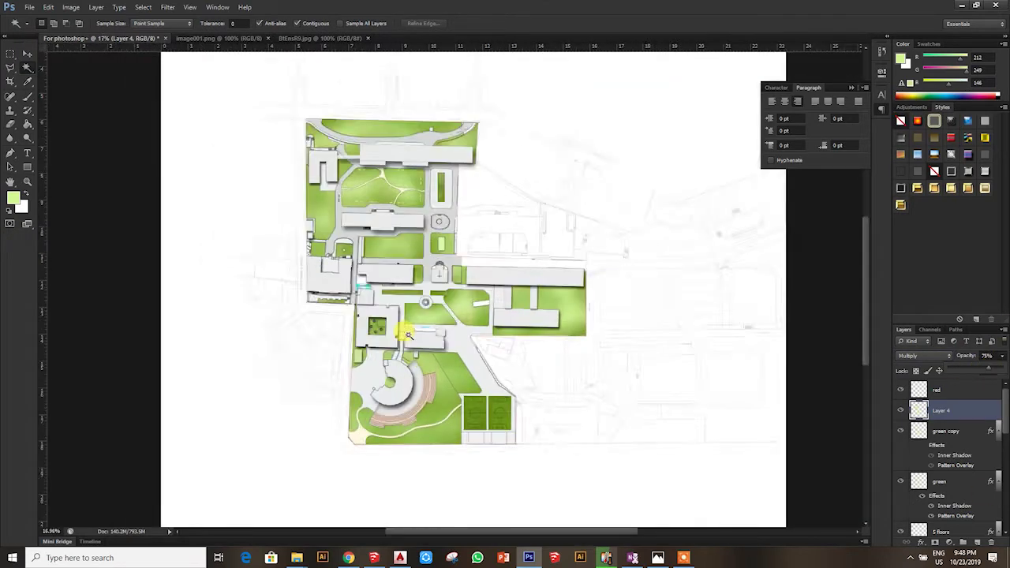
Pick the Polygonal Lasso tool and make the Roads layer active
{"action": "left_click", "coordinate": [10, 68]}
{"action": "scroll", "coordinate": [342, 205], "scroll_direction": "up", "scroll_amount": 3}
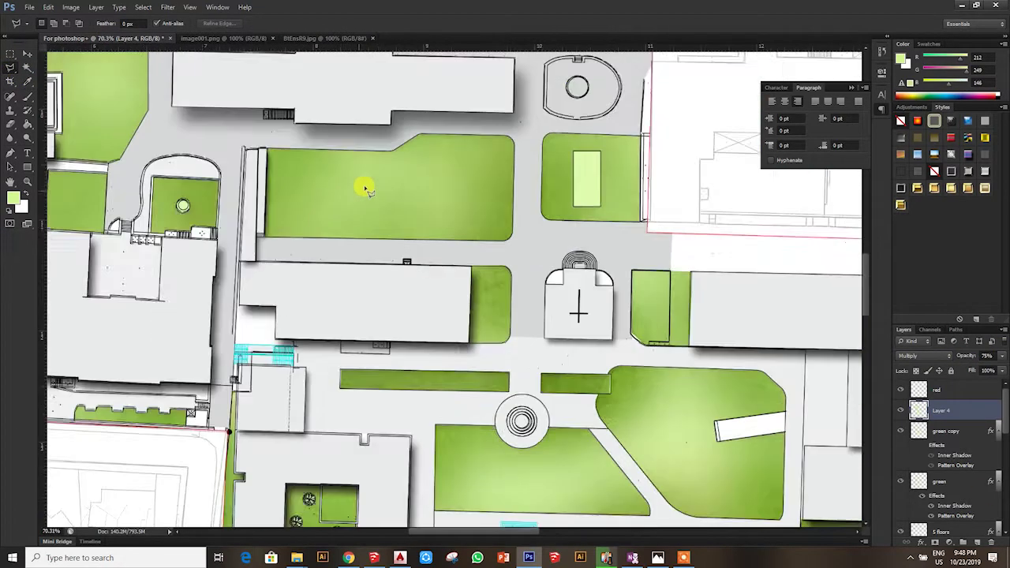
{"action": "scroll", "coordinate": [371, 185], "scroll_direction": "down", "scroll_amount": 3}
{"action": "scroll", "coordinate": [379, 178], "scroll_direction": "down", "scroll_amount": 1}
{"action": "scroll", "coordinate": [970, 512], "scroll_direction": "down", "scroll_amount": 3}
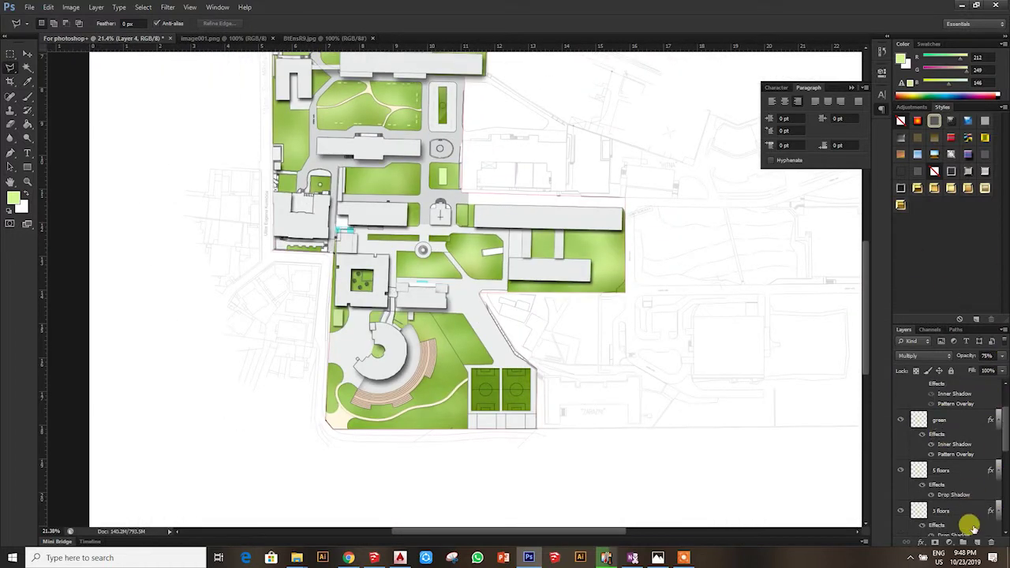
{"action": "scroll", "coordinate": [972, 511], "scroll_direction": "down", "scroll_amount": 3}
{"action": "left_click", "coordinate": [954, 443]}
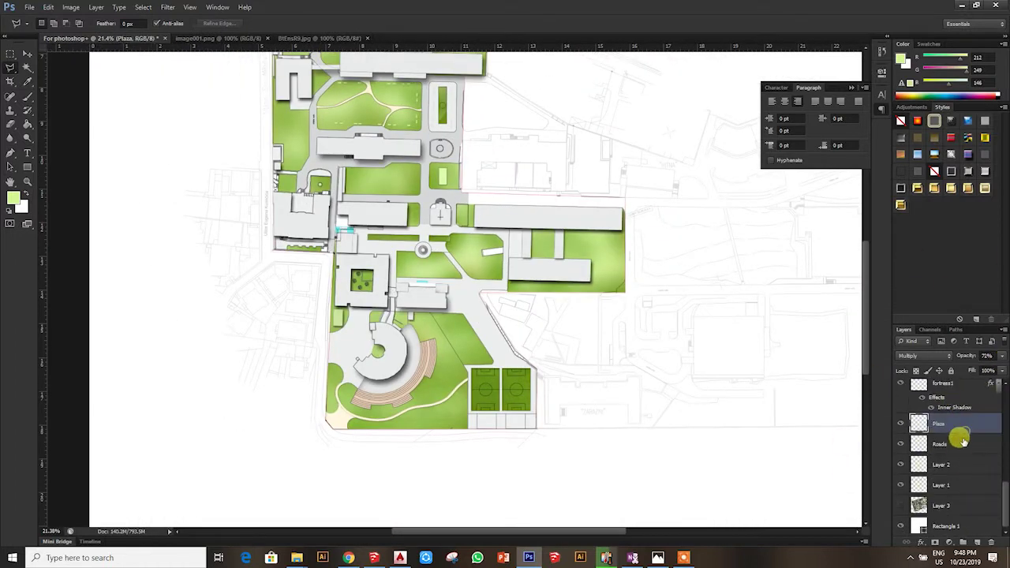
{"action": "scroll", "coordinate": [446, 438], "scroll_direction": "up", "scroll_amount": 5}
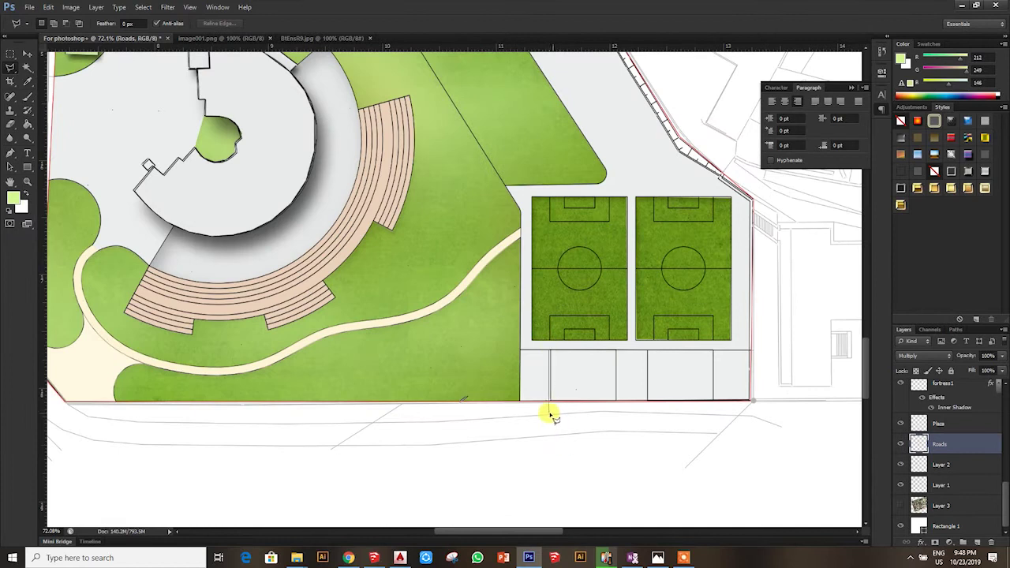
{"action": "scroll", "coordinate": [550, 416], "scroll_direction": "left", "scroll_amount": 3}
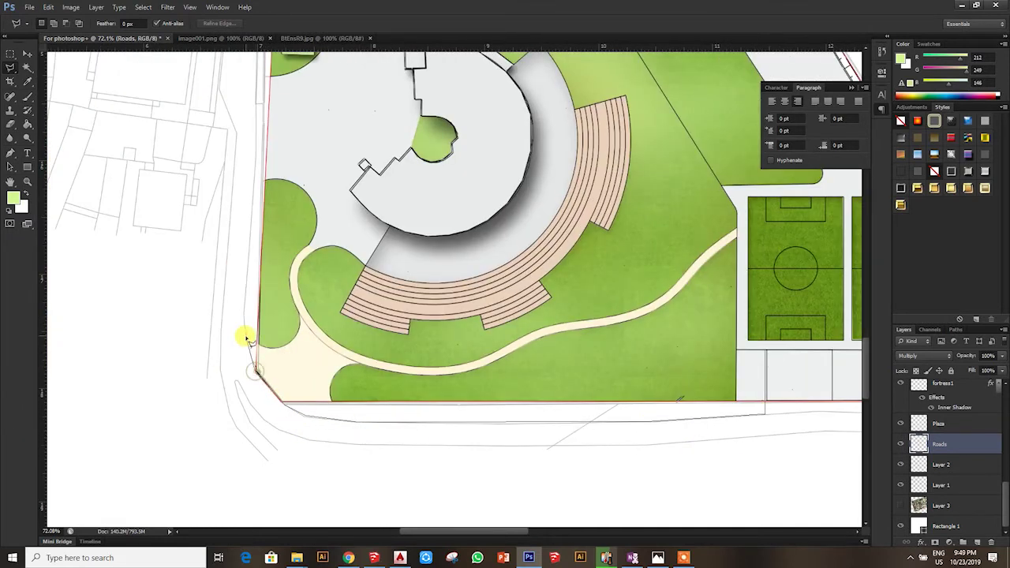
{"action": "scroll", "coordinate": [247, 319], "scroll_direction": "up", "scroll_amount": 5}
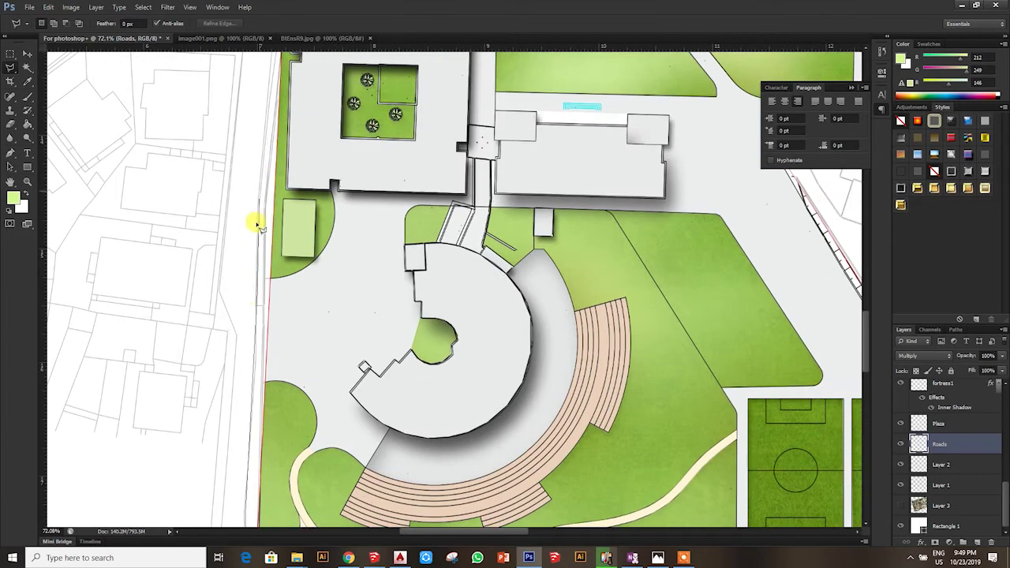
{"action": "scroll", "coordinate": [258, 214], "scroll_direction": "up", "scroll_amount": 2}
{"action": "scroll", "coordinate": [268, 209], "scroll_direction": "up", "scroll_amount": 2}
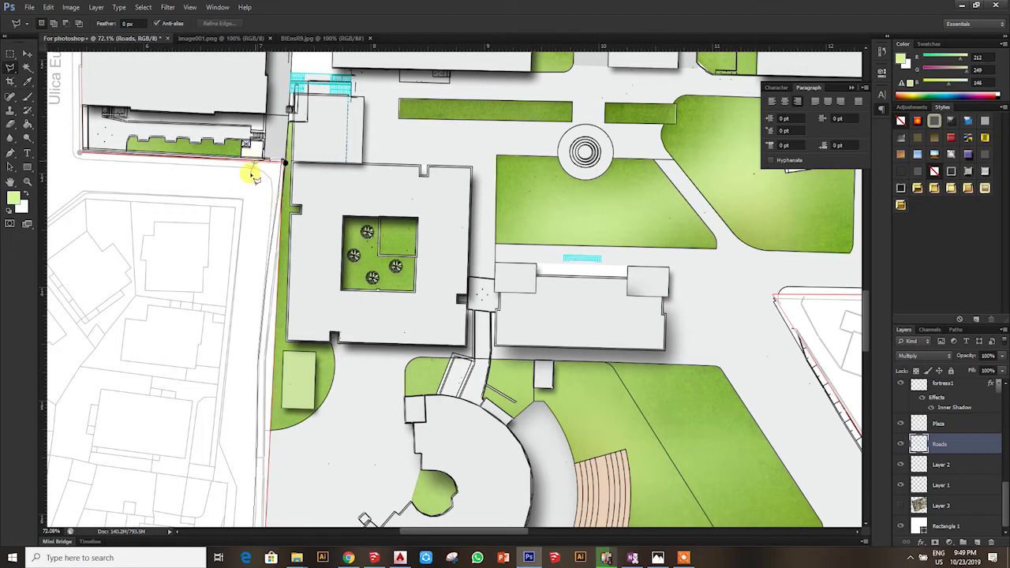
Trace the site boundary along the east road, northeast corner, Zagrebačka Ulica and northwest corner
{"action": "left_click", "coordinate": [79, 156]}
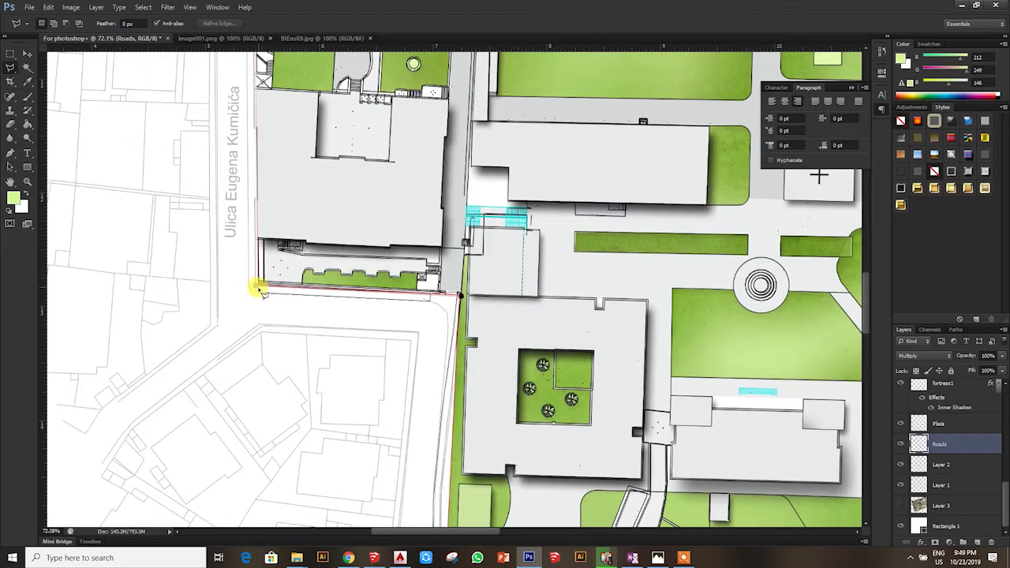
{"action": "scroll", "coordinate": [249, 289], "scroll_direction": "up", "scroll_amount": 3}
{"action": "scroll", "coordinate": [244, 197], "scroll_direction": "up", "scroll_amount": 2}
{"action": "scroll", "coordinate": [244, 157], "scroll_direction": "down", "scroll_amount": 2}
{"action": "scroll", "coordinate": [242, 129], "scroll_direction": "up", "scroll_amount": 2}
{"action": "scroll", "coordinate": [236, 134], "scroll_direction": "up", "scroll_amount": 2}
{"action": "scroll", "coordinate": [244, 252], "scroll_direction": "up", "scroll_amount": 4}
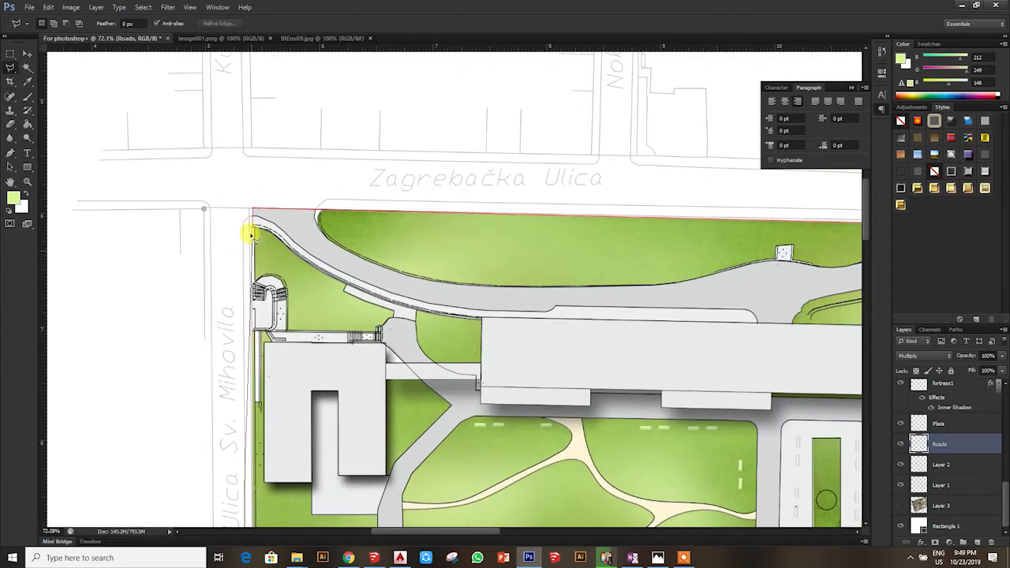
{"action": "scroll", "coordinate": [249, 211], "scroll_direction": "right", "scroll_amount": 2}
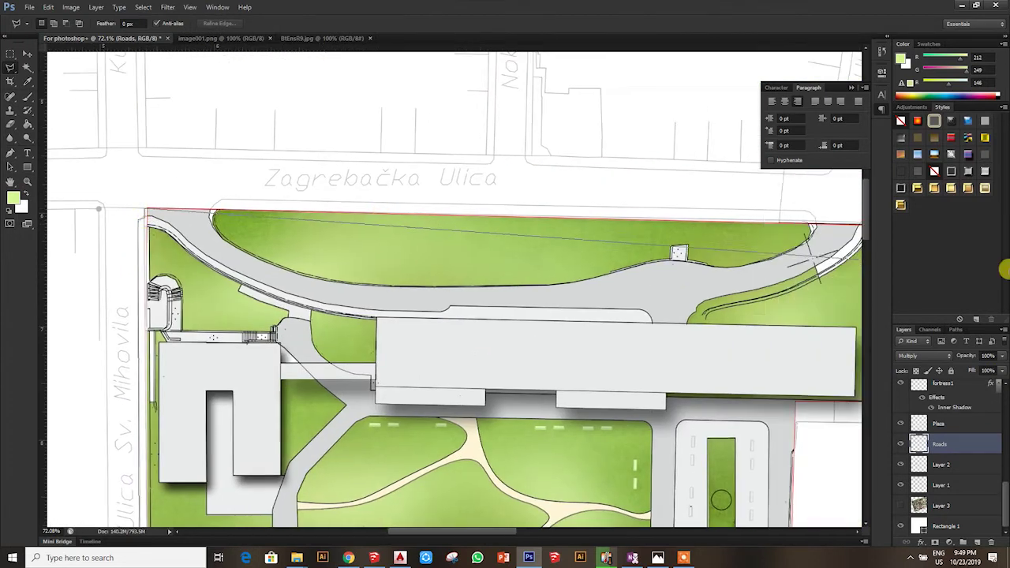
{"action": "scroll", "coordinate": [525, 214], "scroll_direction": "right", "scroll_amount": 8}
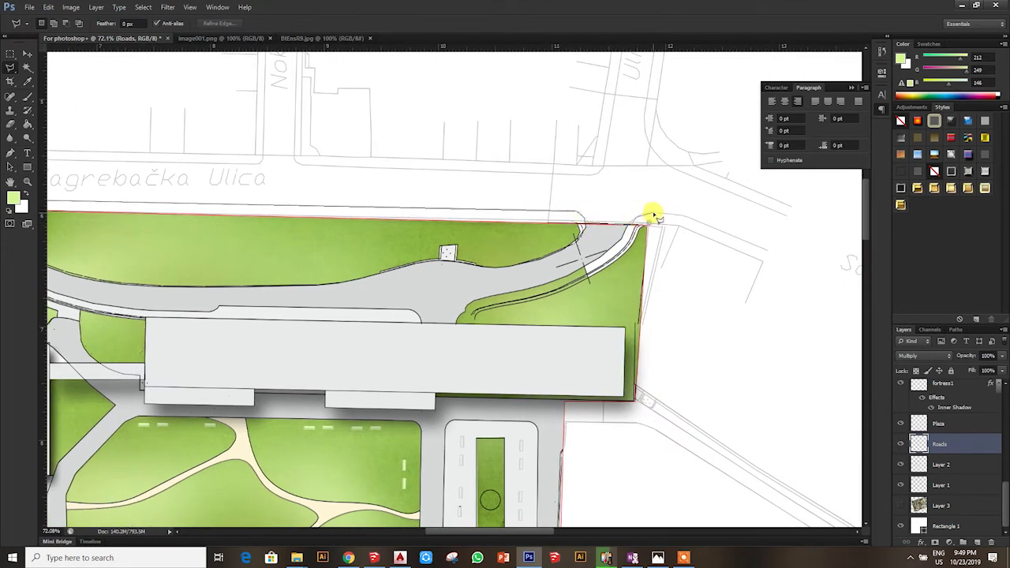
{"action": "left_click", "coordinate": [766, 249]}
{"action": "left_click", "coordinate": [786, 211]}
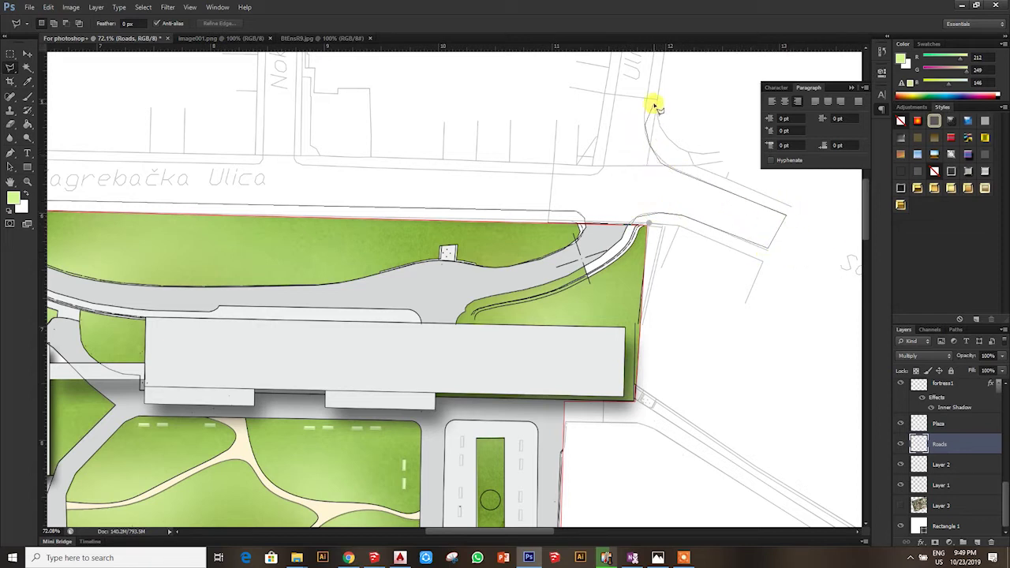
{"action": "left_click", "coordinate": [599, 173]}
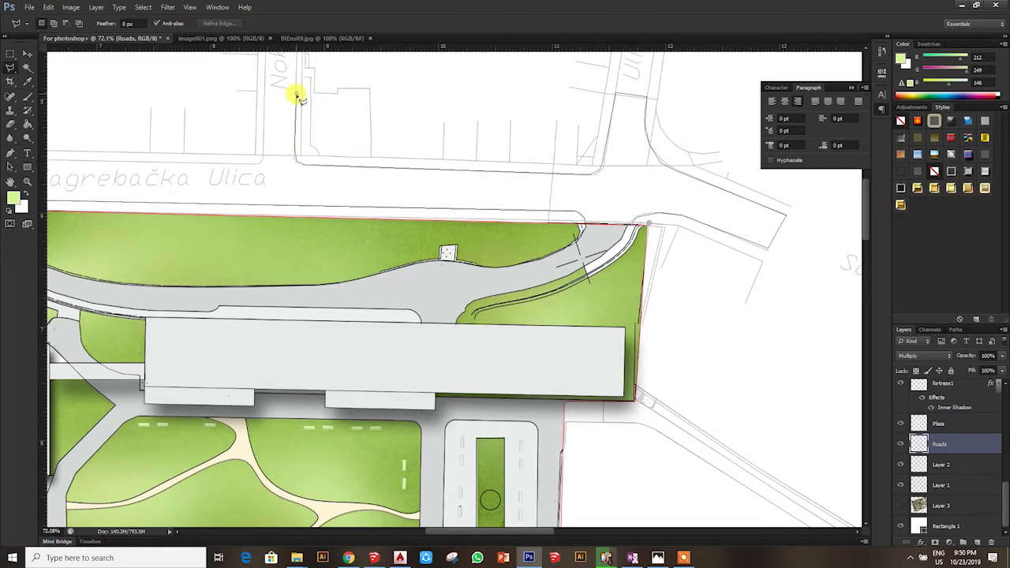
{"action": "scroll", "coordinate": [229, 162], "scroll_direction": "left", "scroll_amount": 5}
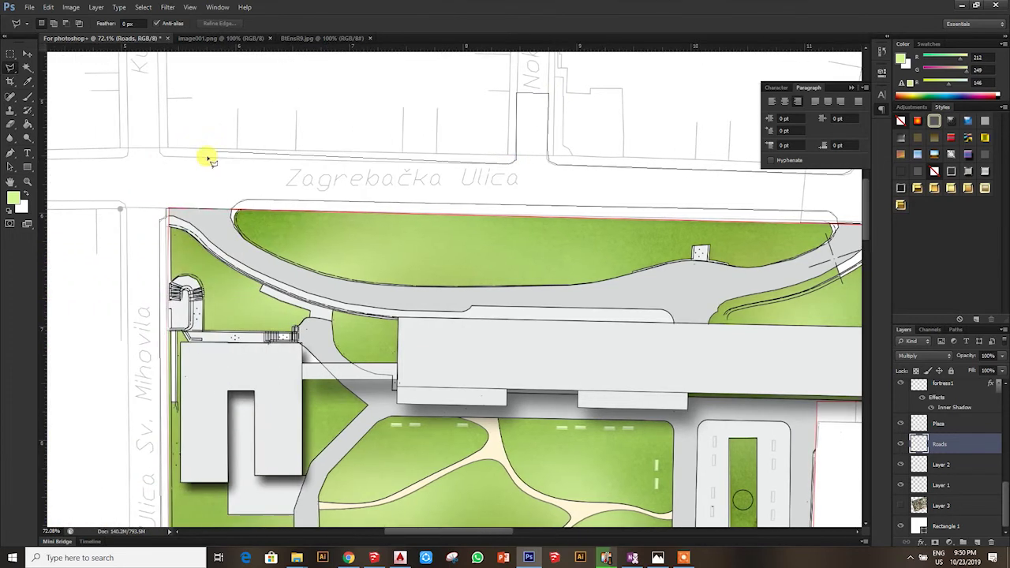
{"action": "left_click", "coordinate": [127, 91]}
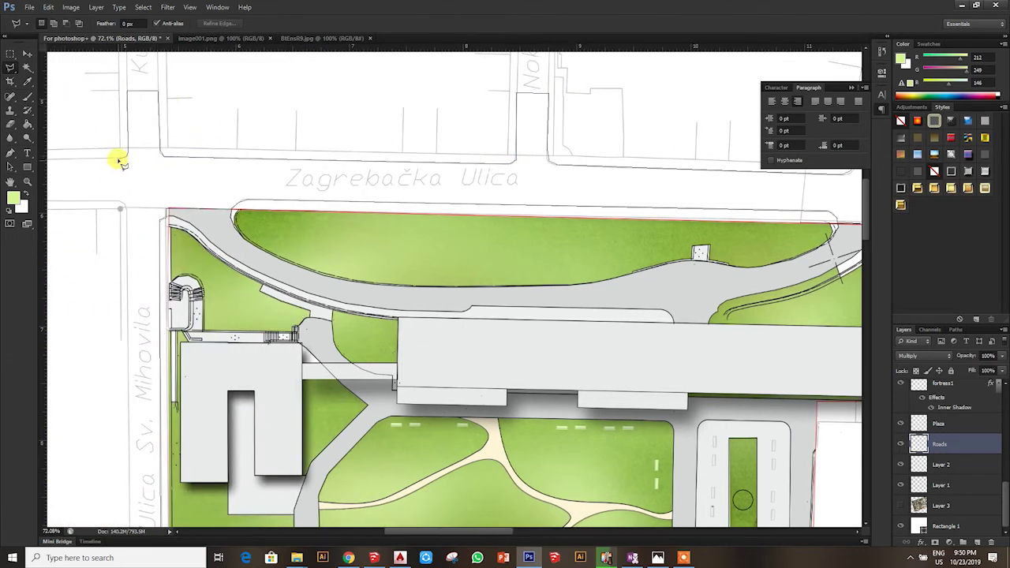
Carry the outline down the western and southern roads and close it into a selection
{"action": "scroll", "coordinate": [118, 162], "scroll_direction": "left", "scroll_amount": 2}
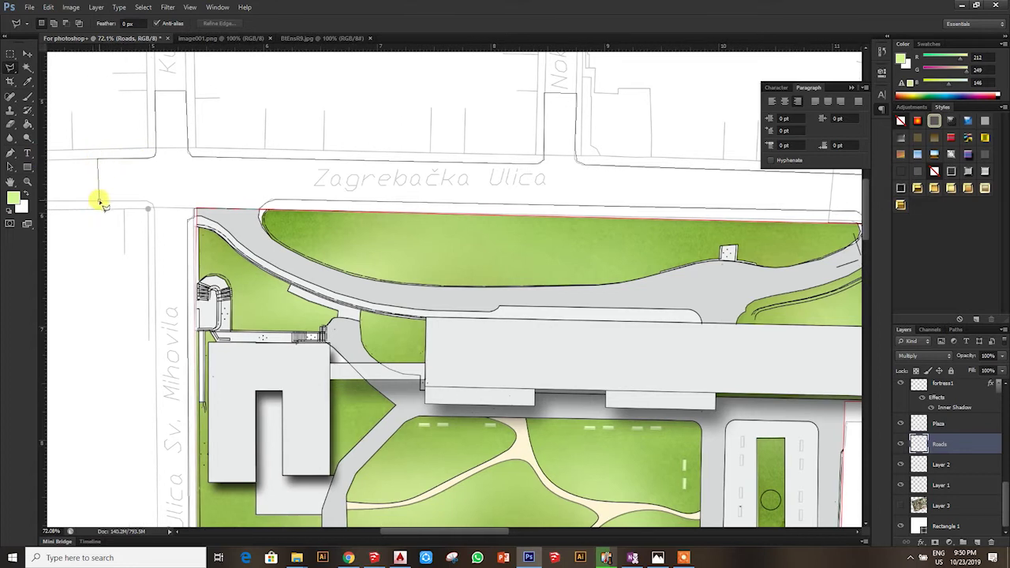
{"action": "scroll", "coordinate": [154, 209], "scroll_direction": "down", "scroll_amount": 5}
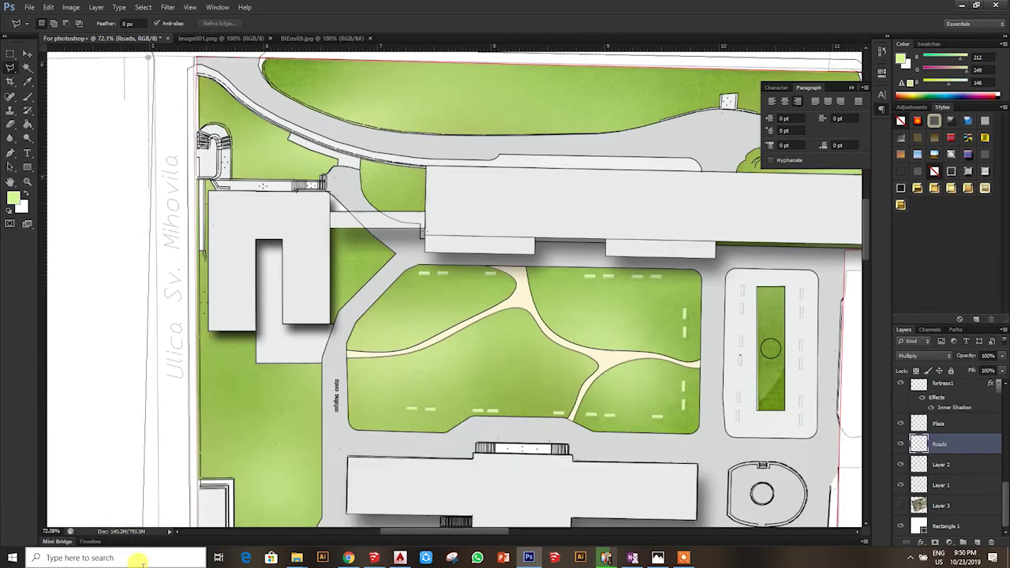
{"action": "scroll", "coordinate": [146, 189], "scroll_direction": "down", "scroll_amount": 10}
{"action": "scroll", "coordinate": [138, 169], "scroll_direction": "down", "scroll_amount": 3}
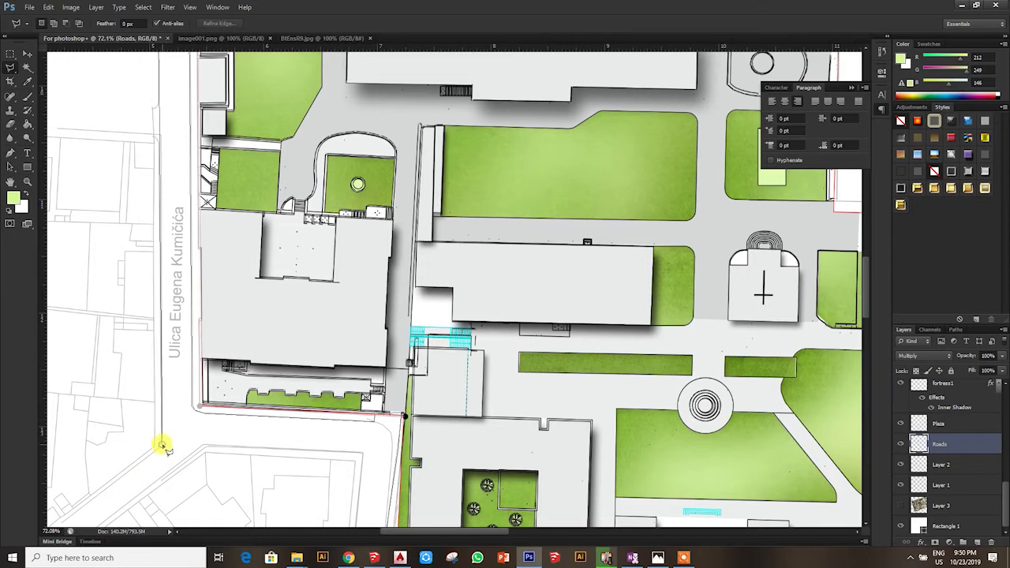
{"action": "scroll", "coordinate": [202, 446], "scroll_direction": "down", "scroll_amount": 2}
{"action": "scroll", "coordinate": [288, 288], "scroll_direction": "down", "scroll_amount": 2}
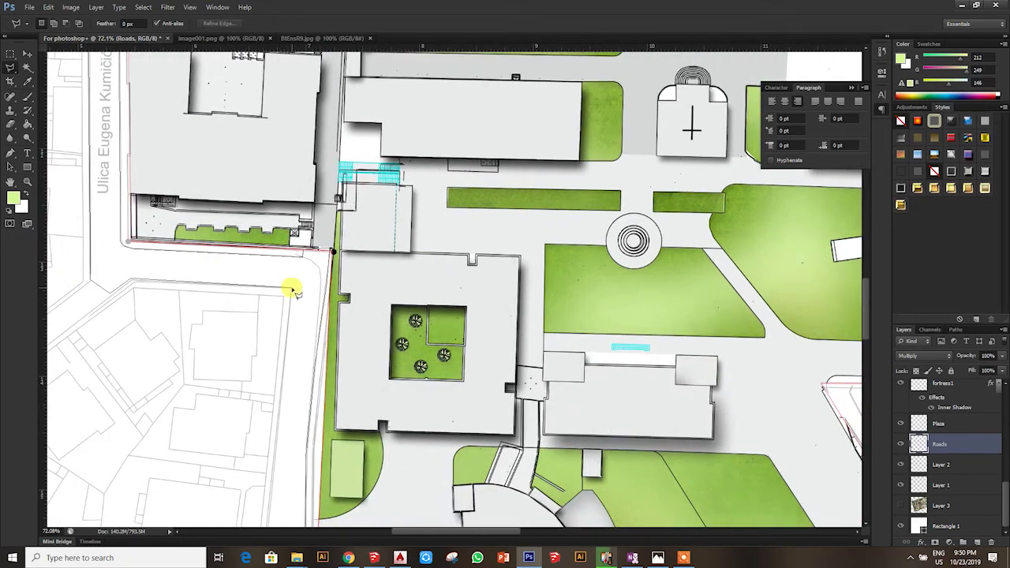
{"action": "scroll", "coordinate": [284, 308], "scroll_direction": "down", "scroll_amount": 2}
{"action": "scroll", "coordinate": [269, 334], "scroll_direction": "down", "scroll_amount": 2}
{"action": "scroll", "coordinate": [290, 381], "scroll_direction": "down", "scroll_amount": 2}
{"action": "scroll", "coordinate": [268, 370], "scroll_direction": "down", "scroll_amount": 2}
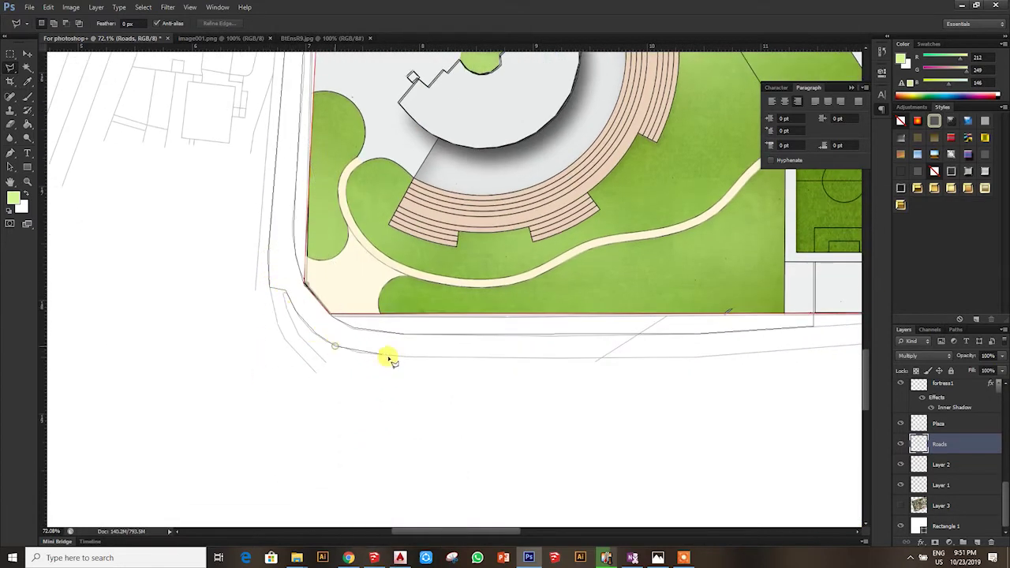
{"action": "scroll", "coordinate": [362, 357], "scroll_direction": "right", "scroll_amount": 3}
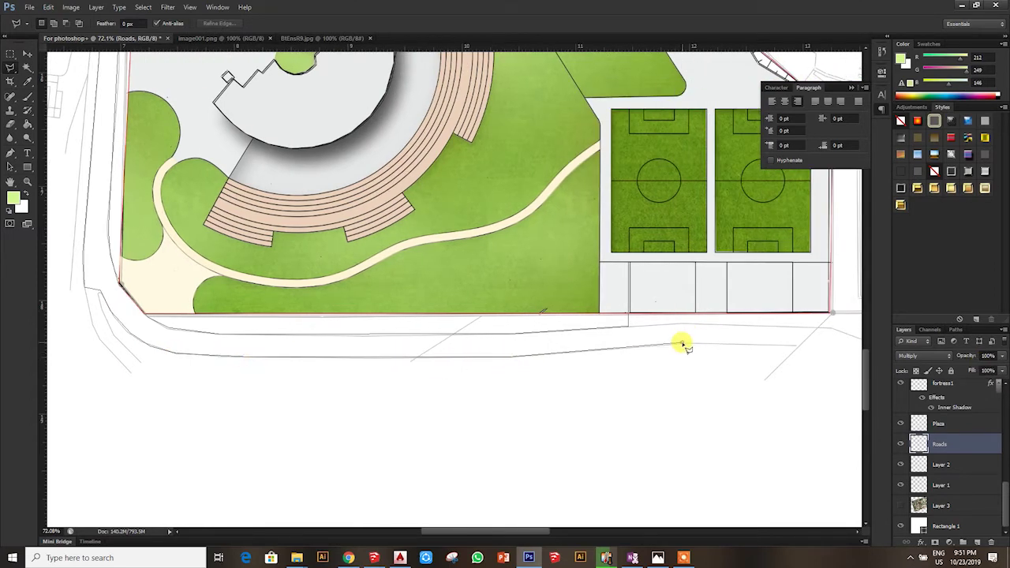
{"action": "scroll", "coordinate": [511, 355], "scroll_direction": "right", "scroll_amount": 3}
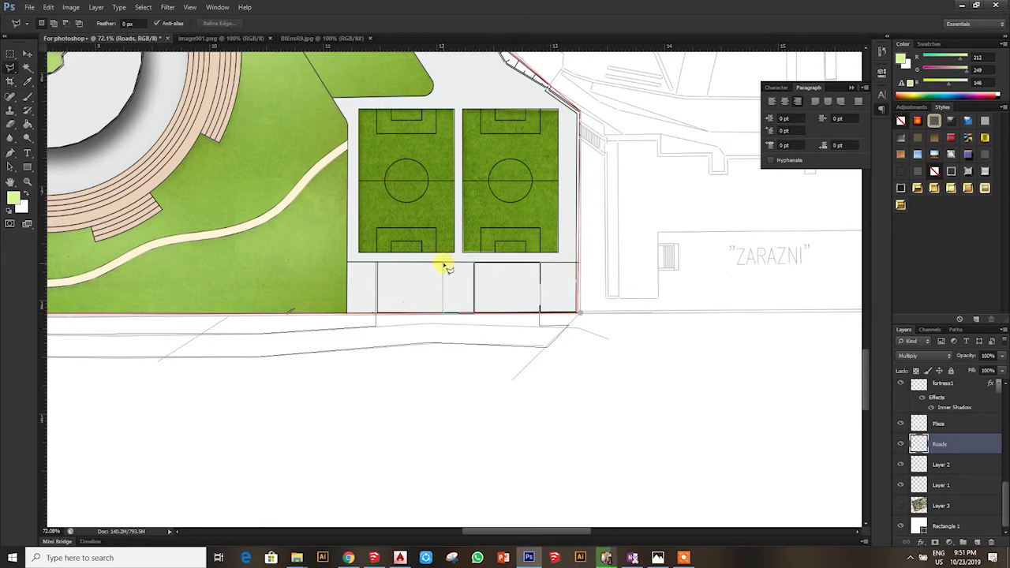
{"action": "double_click", "coordinate": [446, 268]}
{"action": "scroll", "coordinate": [405, 367], "scroll_direction": "down", "scroll_amount": 4}
{"action": "left_click", "coordinate": [27, 124]}
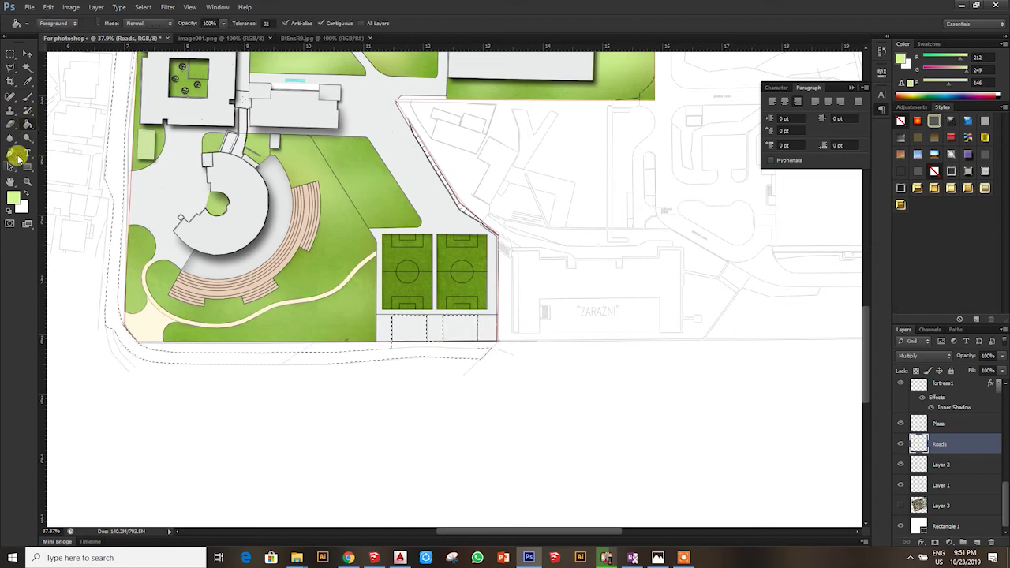
Sample the light paving grey and fill the two empty rectangles below the sports fields
{"action": "left_click", "coordinate": [27, 82]}
{"action": "left_click", "coordinate": [377, 147]}
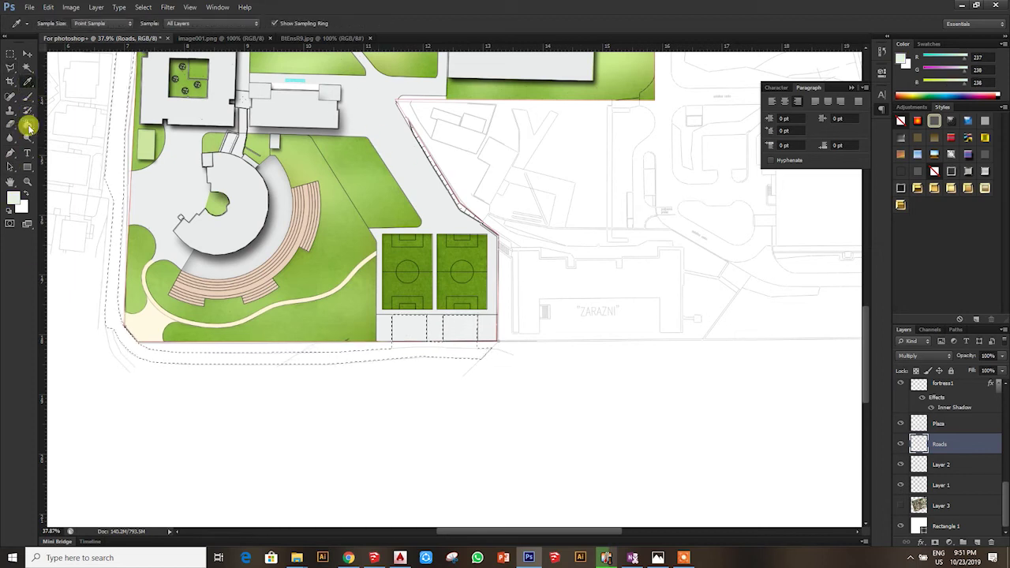
{"action": "left_click", "coordinate": [27, 126]}
{"action": "left_click", "coordinate": [441, 338]}
Lower the Roads layer opacity to 52%
{"action": "key", "text": "w"}
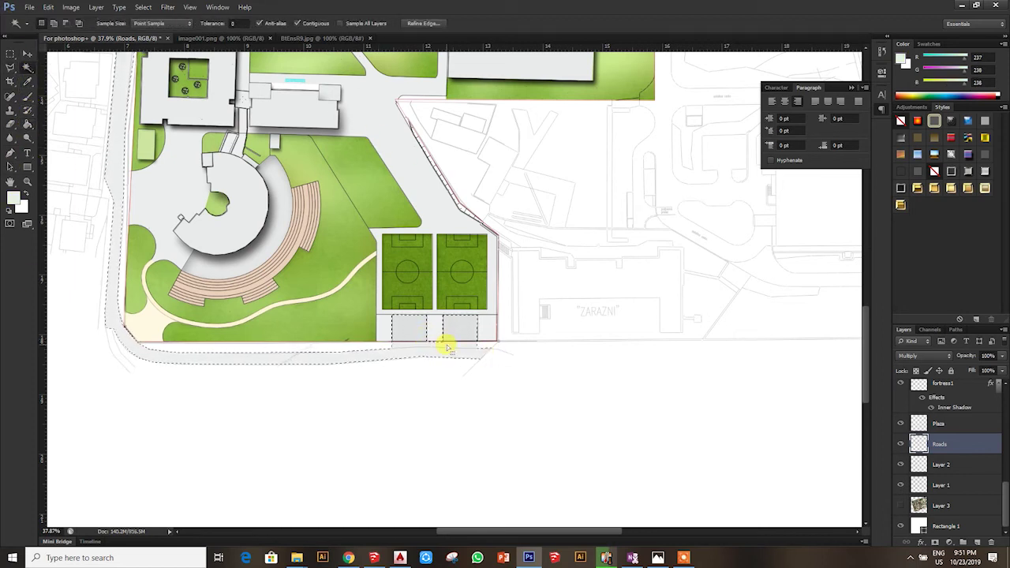
{"action": "scroll", "coordinate": [445, 347], "scroll_direction": "down", "scroll_amount": 2}
{"action": "scroll", "coordinate": [466, 403], "scroll_direction": "down", "scroll_amount": 2}
{"action": "left_click", "coordinate": [904, 118]}
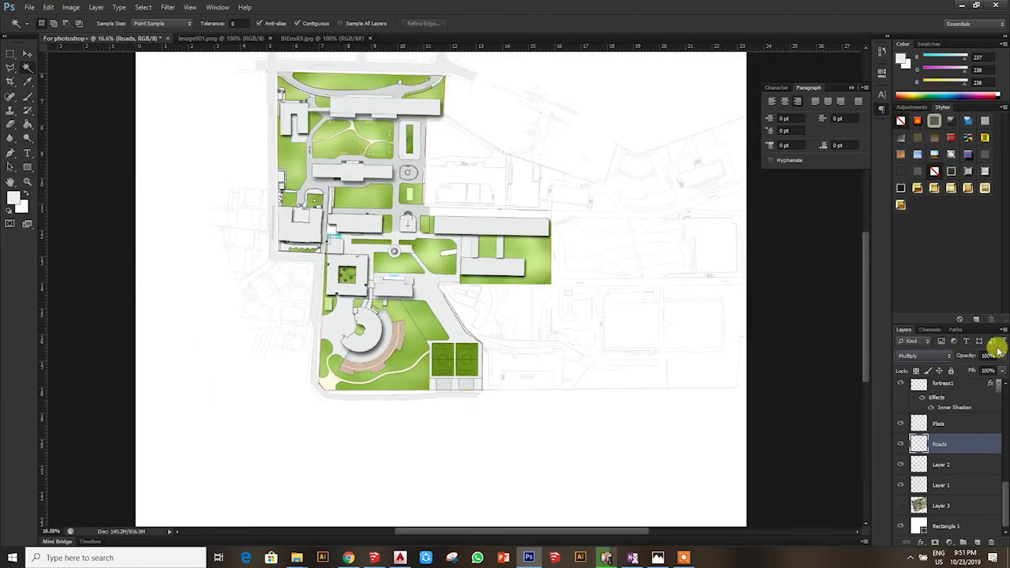
{"action": "left_click_drag", "start_coordinate": [1001, 355], "coordinate": [976, 369]}
{"action": "scroll", "coordinate": [355, 241], "scroll_direction": "down", "scroll_amount": 4}
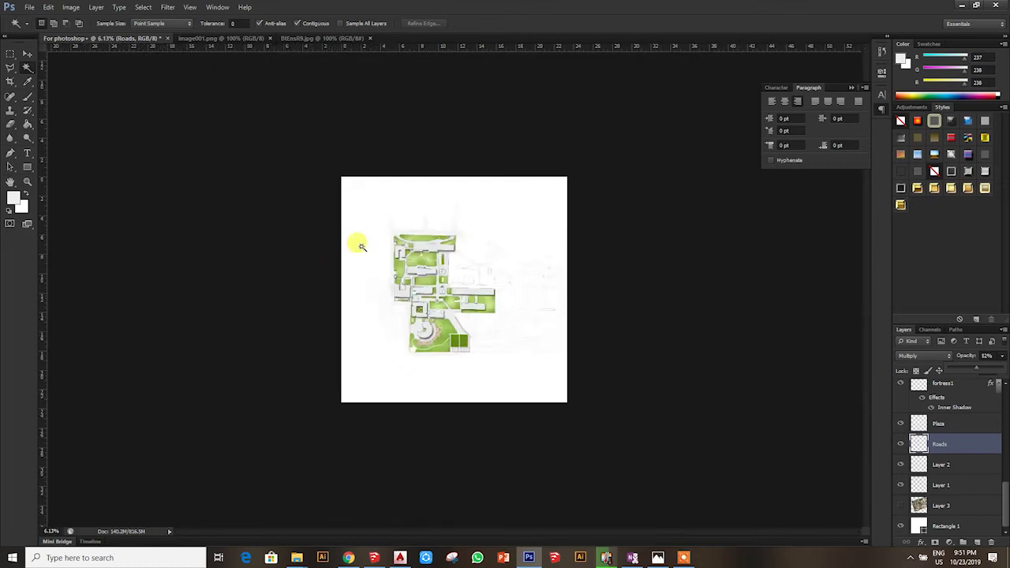
{"action": "scroll", "coordinate": [479, 308], "scroll_direction": "up", "scroll_amount": 5}
{"action": "scroll", "coordinate": [316, 339], "scroll_direction": "down", "scroll_amount": 3}
{"action": "scroll", "coordinate": [260, 213], "scroll_direction": "down", "scroll_amount": 2}
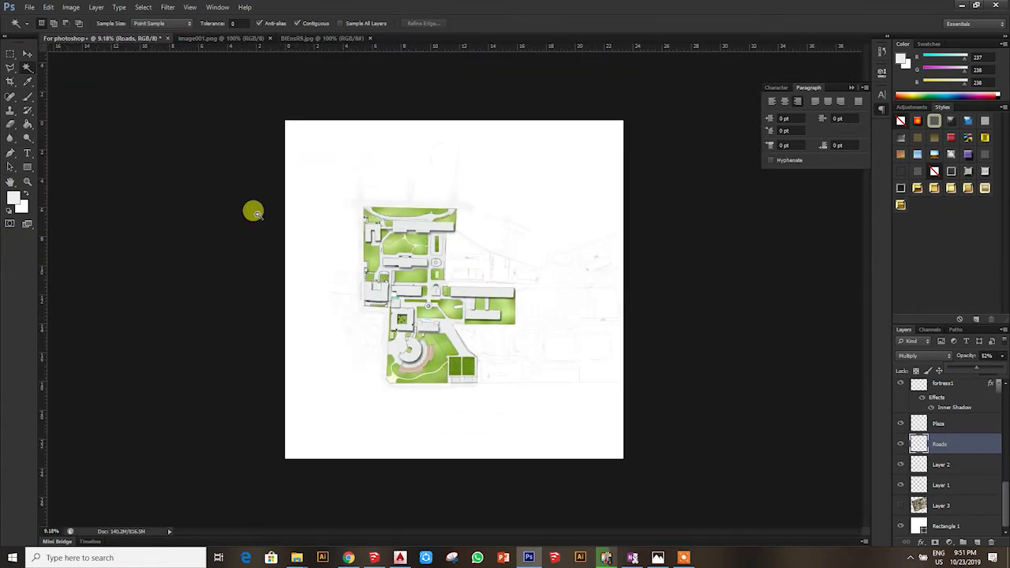
{"action": "scroll", "coordinate": [331, 225], "scroll_direction": "up", "scroll_amount": 2}
{"action": "scroll", "coordinate": [484, 265], "scroll_direction": "up", "scroll_amount": 4}
{"action": "scroll", "coordinate": [491, 270], "scroll_direction": "up", "scroll_amount": 1}
{"action": "scroll", "coordinate": [490, 270], "scroll_direction": "down", "scroll_amount": 2}
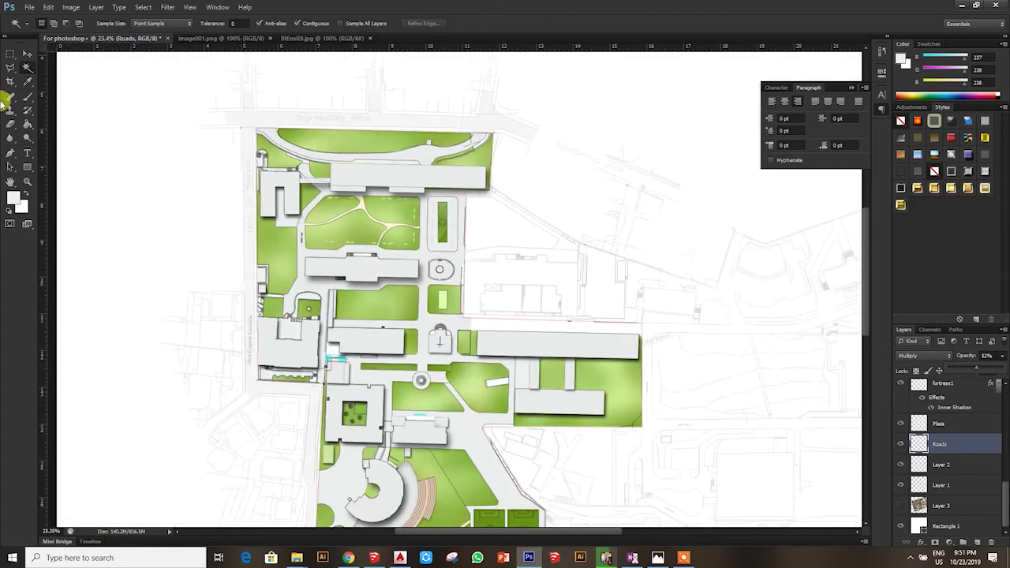
{"action": "scroll", "coordinate": [978, 465], "scroll_direction": "up", "scroll_amount": 5}
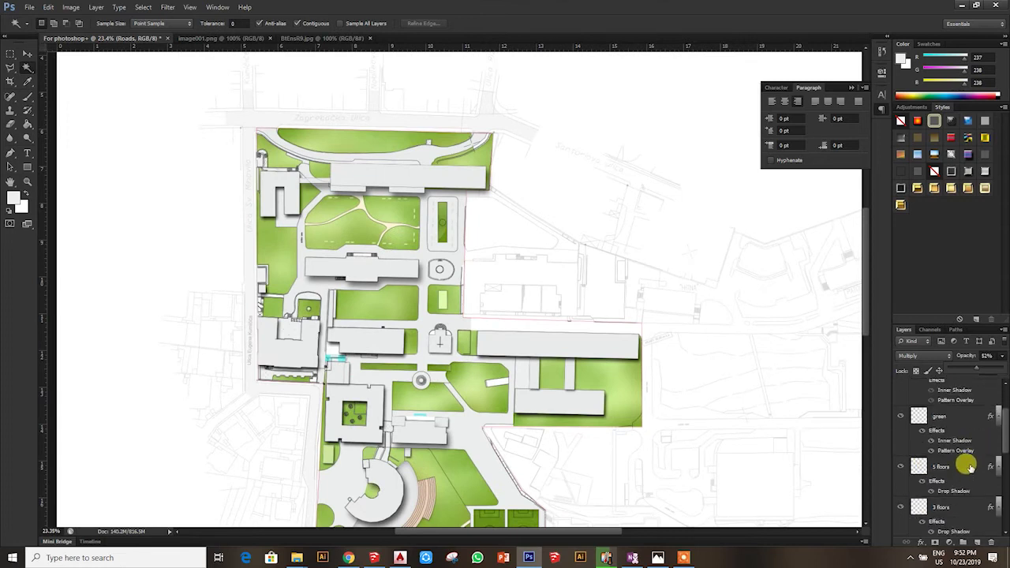
Set the red layer to Normal blending with reduced opacity
{"action": "scroll", "coordinate": [968, 465], "scroll_direction": "up", "scroll_amount": 3}
{"action": "left_click", "coordinate": [948, 387]}
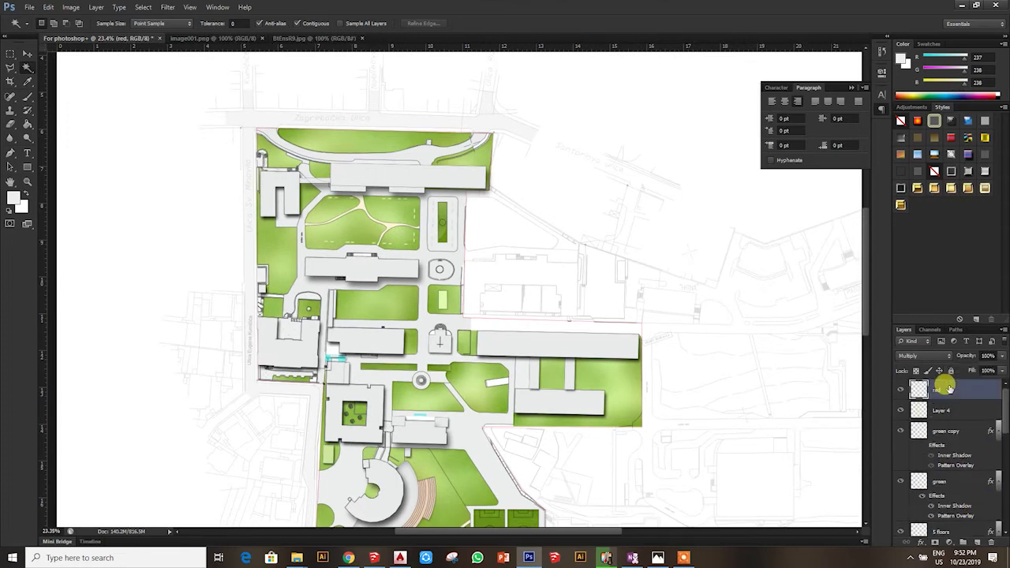
{"action": "left_click", "coordinate": [927, 355]}
{"action": "left_click", "coordinate": [913, 83]}
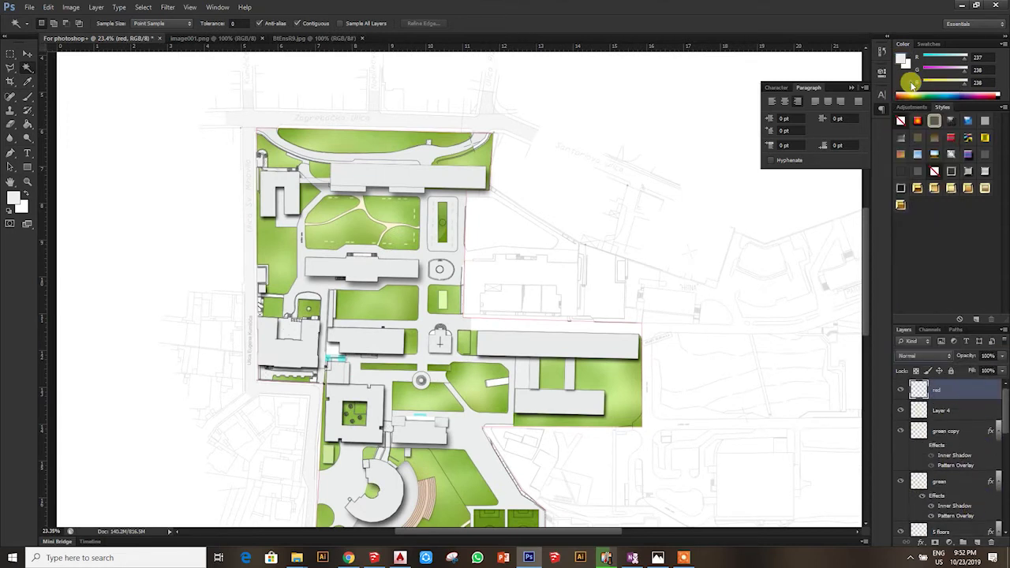
{"action": "left_click_drag", "start_coordinate": [1001, 356], "coordinate": [978, 371]}
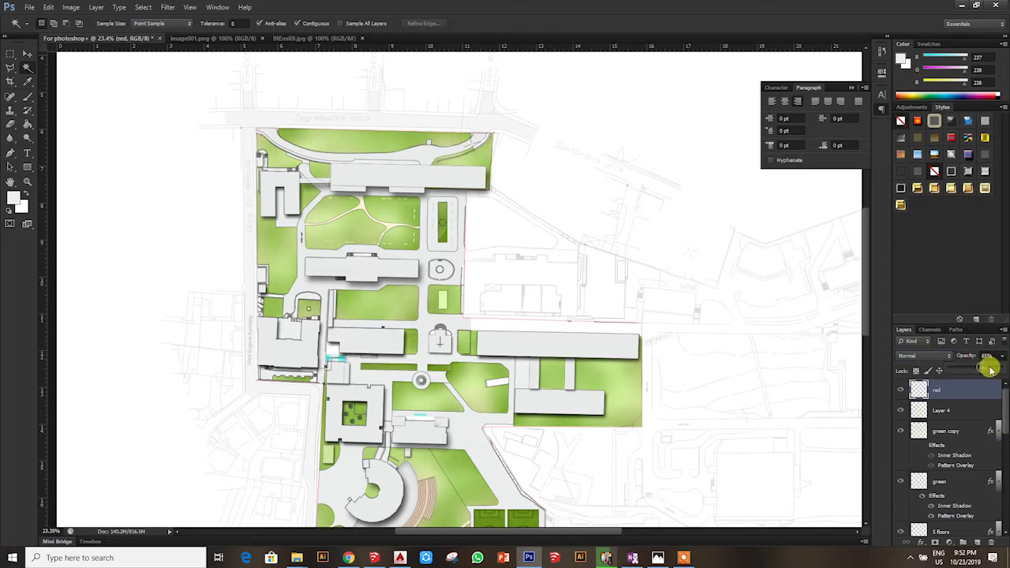
Duplicate the red layer as 'red copy' and set it to Multiply
{"action": "right_click", "coordinate": [976, 400]}
{"action": "left_click", "coordinate": [933, 69]}
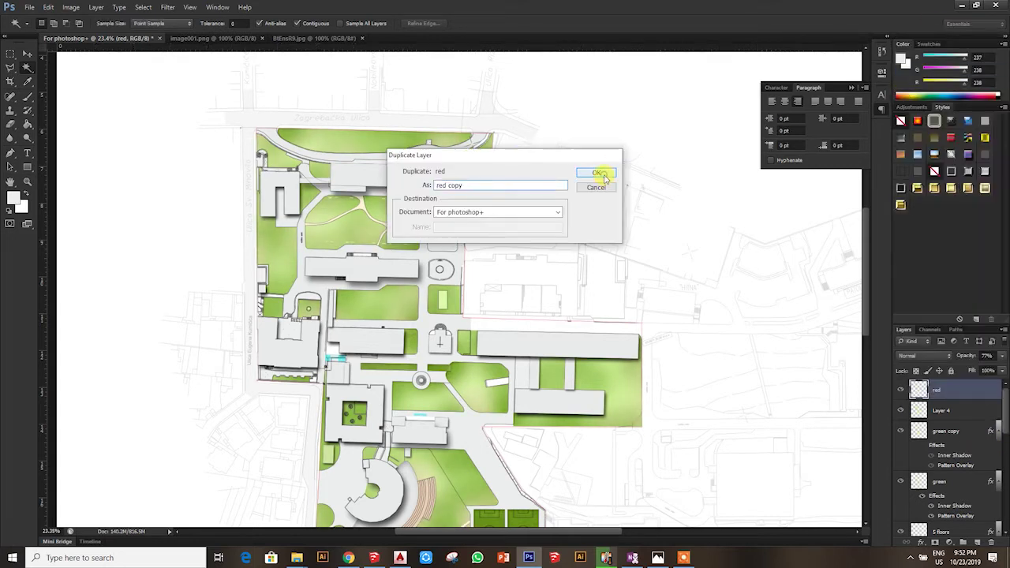
{"action": "left_click", "coordinate": [596, 170]}
{"action": "left_click", "coordinate": [929, 356]}
{"action": "left_click", "coordinate": [915, 122]}
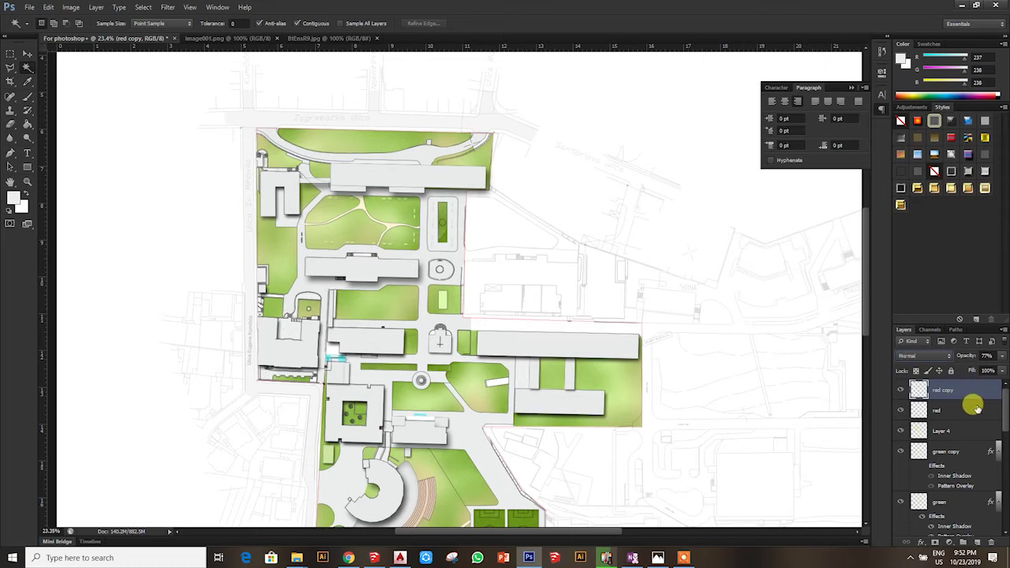
Reduce the red layer's opacity further
{"action": "left_click", "coordinate": [975, 409]}
{"action": "left_click_drag", "start_coordinate": [1001, 356], "coordinate": [976, 371]}
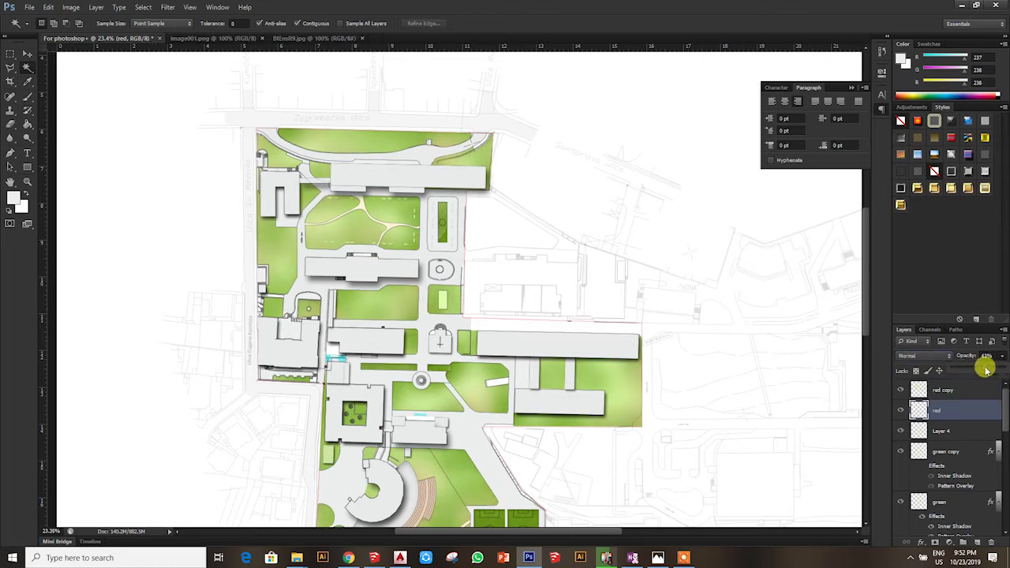
{"action": "scroll", "coordinate": [270, 327], "scroll_direction": "down", "scroll_amount": 5}
{"action": "scroll", "coordinate": [293, 322], "scroll_direction": "up", "scroll_amount": 2}
{"action": "scroll", "coordinate": [292, 322], "scroll_direction": "up", "scroll_amount": 2}
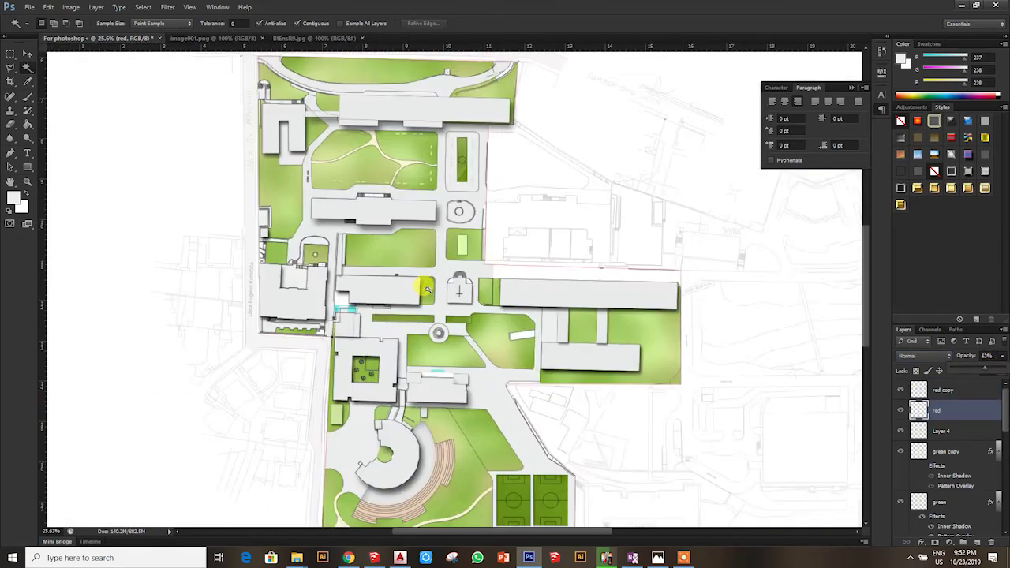
{"action": "scroll", "coordinate": [574, 356], "scroll_direction": "down", "scroll_amount": 2}
{"action": "scroll", "coordinate": [323, 304], "scroll_direction": "up", "scroll_amount": 1}
{"action": "scroll", "coordinate": [323, 304], "scroll_direction": "up", "scroll_amount": 1}
{"action": "scroll", "coordinate": [324, 304], "scroll_direction": "down", "scroll_amount": 1}
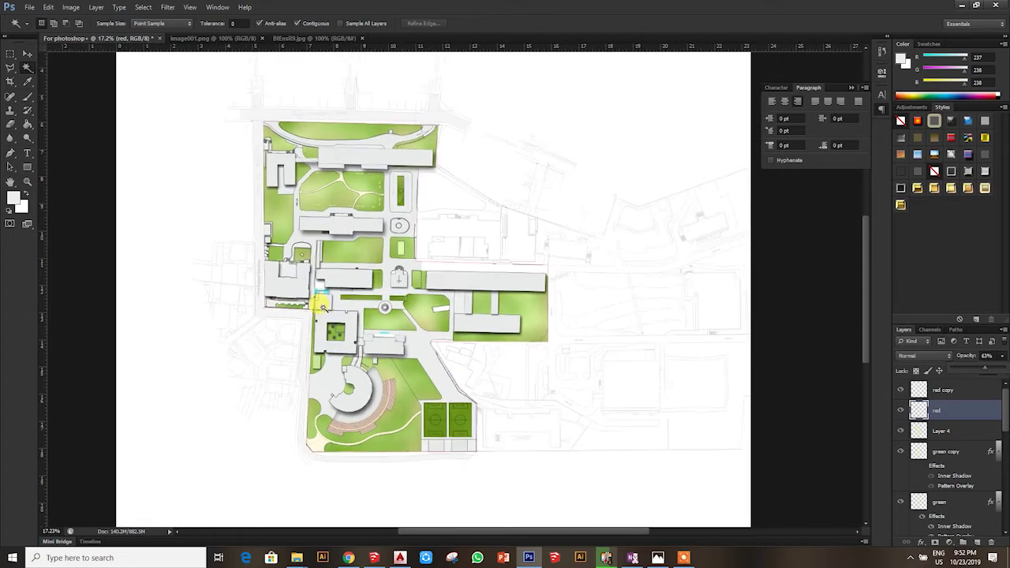
{"action": "scroll", "coordinate": [376, 207], "scroll_direction": "up", "scroll_amount": 1}
Create a new layer group named Tree above red copy
{"action": "left_click", "coordinate": [977, 397]}
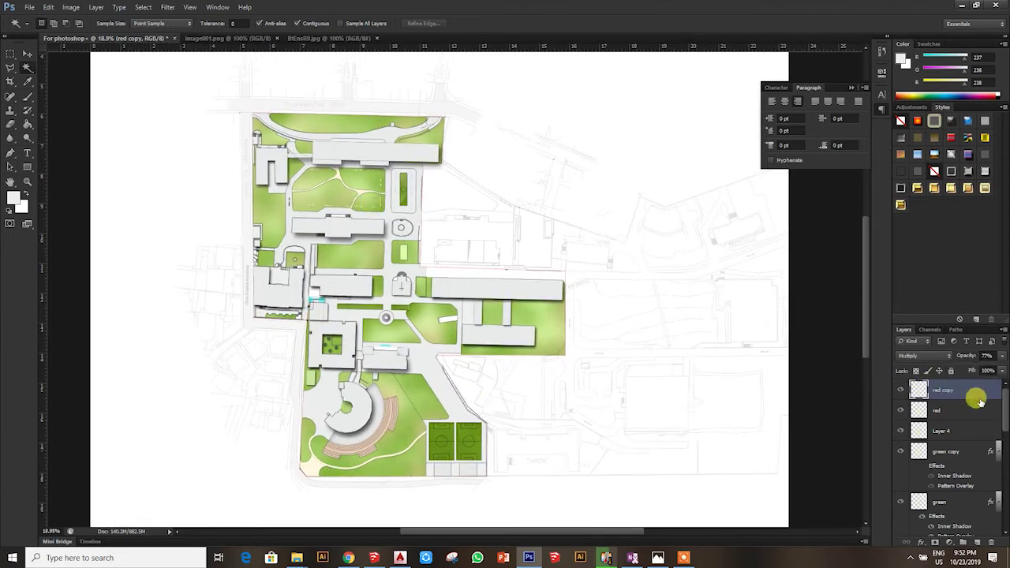
{"action": "left_click", "coordinate": [958, 542]}
{"action": "type", "text": "Tree"}
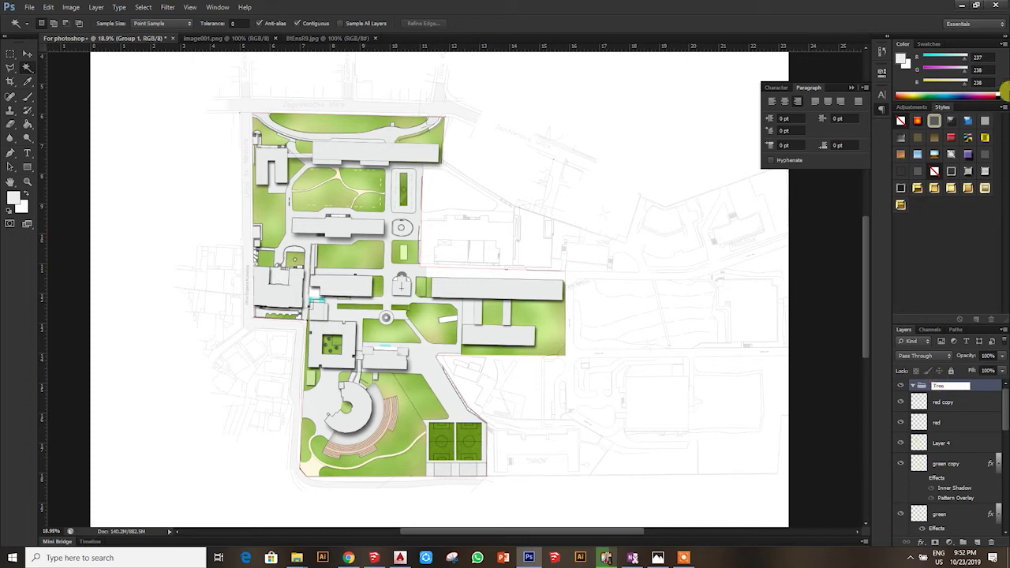
{"action": "key", "text": "Return"}
{"action": "scroll", "coordinate": [374, 230], "scroll_direction": "down", "scroll_amount": 3}
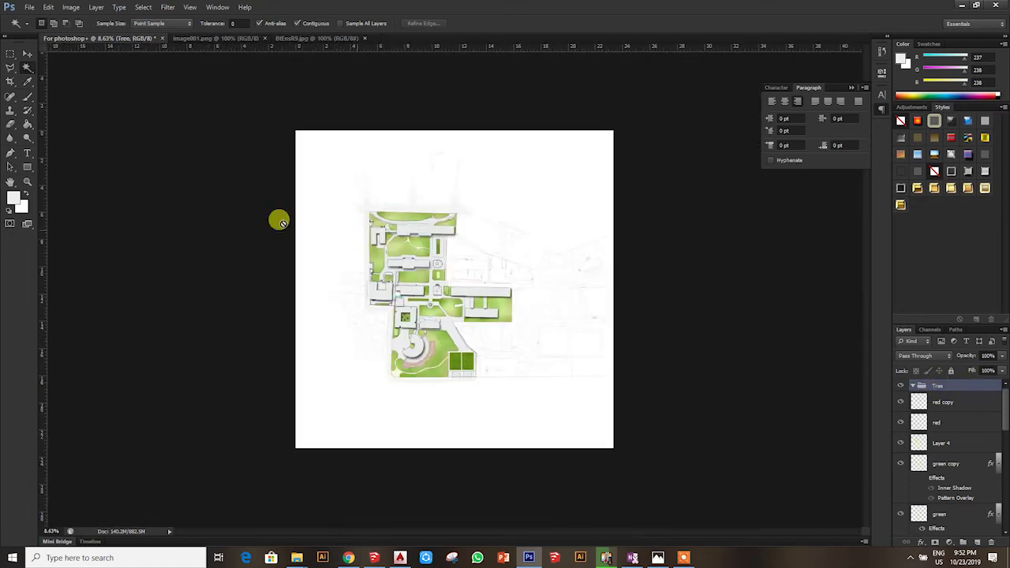
{"action": "mouse_move", "coordinate": [297, 558]}
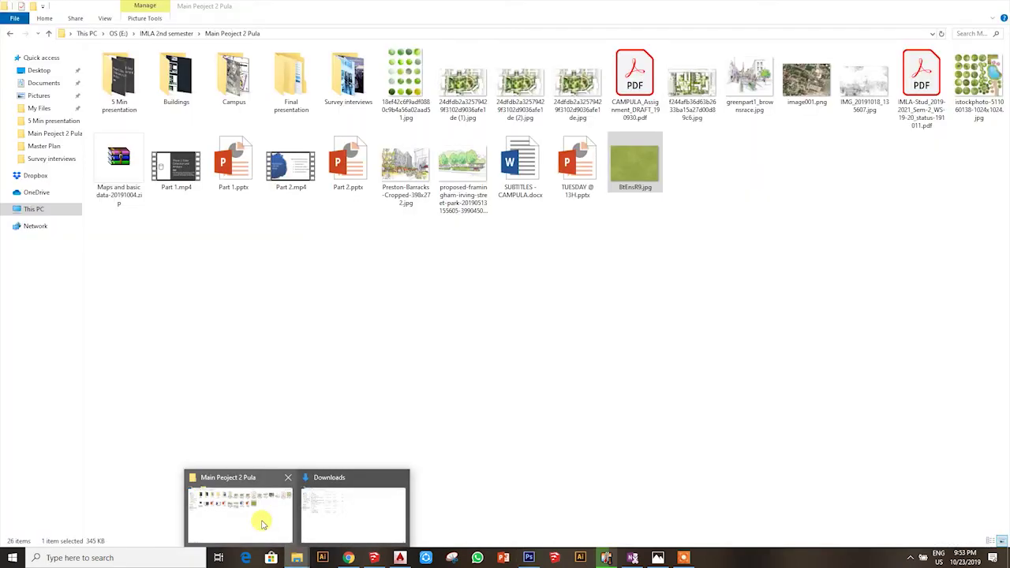
{"action": "left_click", "coordinate": [262, 522]}
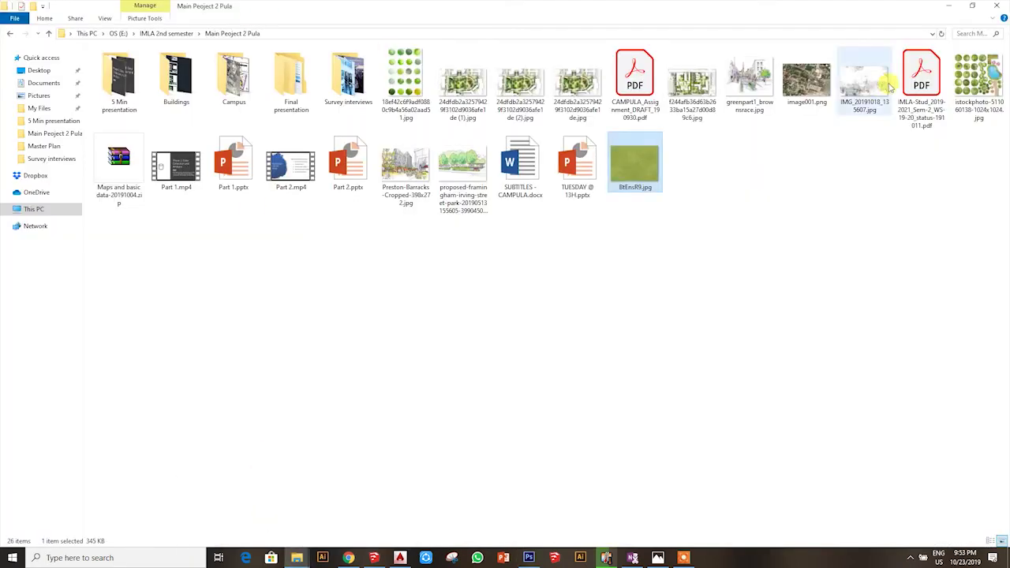
{"action": "double_click", "coordinate": [977, 83]}
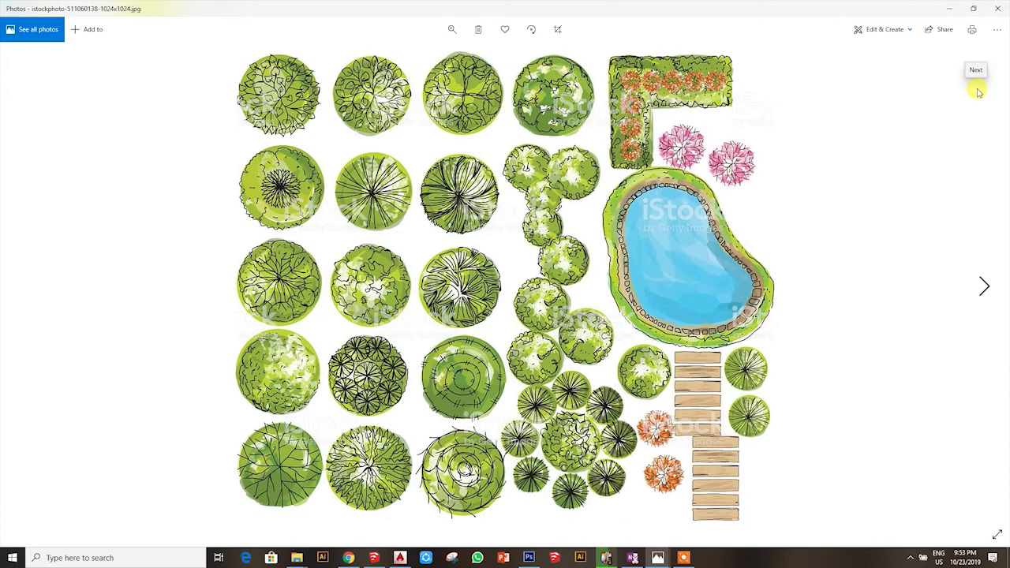
{"action": "left_click", "coordinate": [976, 6]}
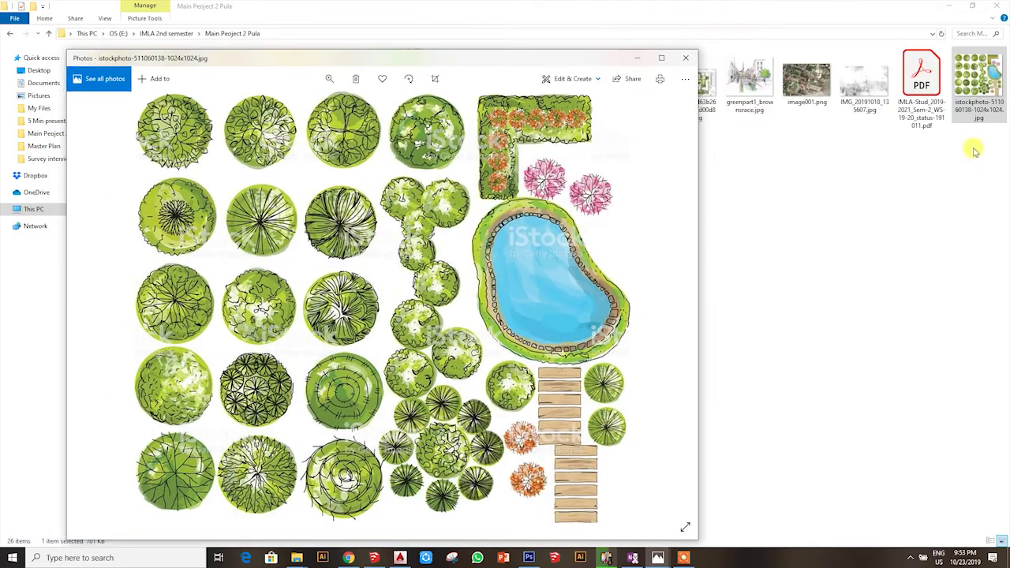
{"action": "left_click", "coordinate": [687, 54]}
{"action": "right_click", "coordinate": [978, 79]}
{"action": "left_click", "coordinate": [695, 254]}
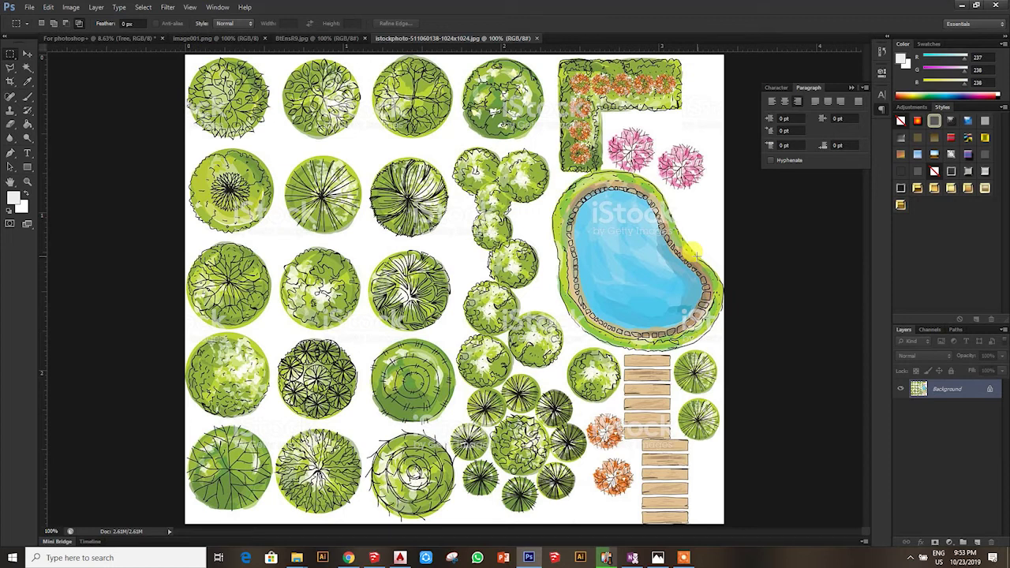
Erase the tree sheet's white background to transparency with the Magic Eraser
{"action": "left_click", "coordinate": [8, 68]}
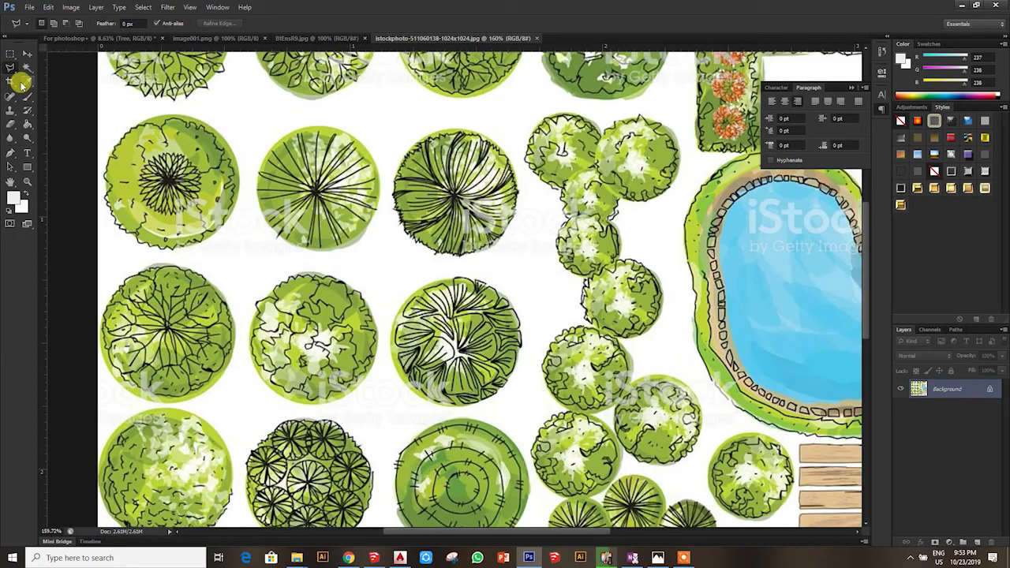
{"action": "left_click", "coordinate": [27, 69]}
{"action": "scroll", "coordinate": [359, 406], "scroll_direction": "up", "scroll_amount": 2}
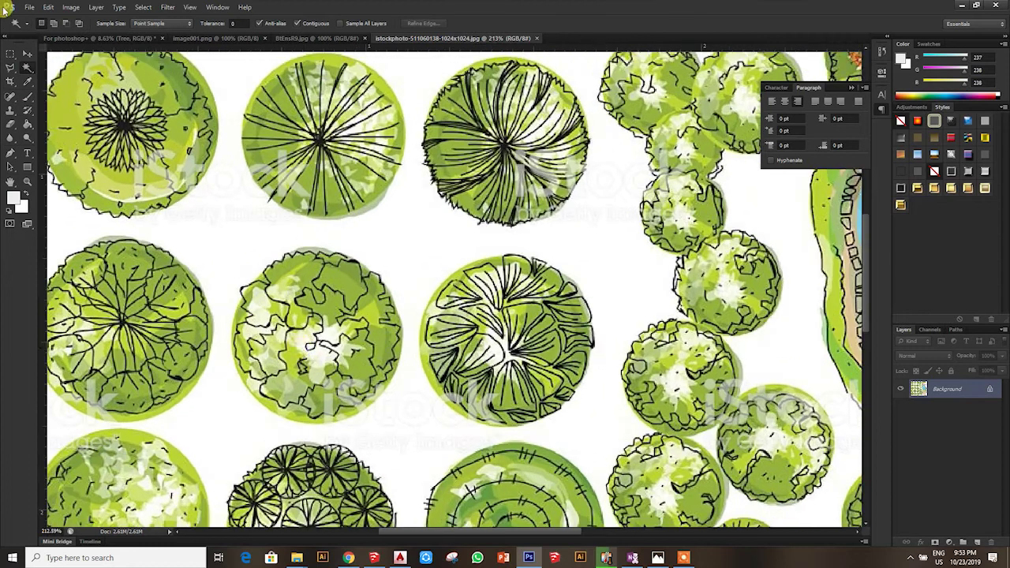
{"action": "right_click", "coordinate": [11, 124]}
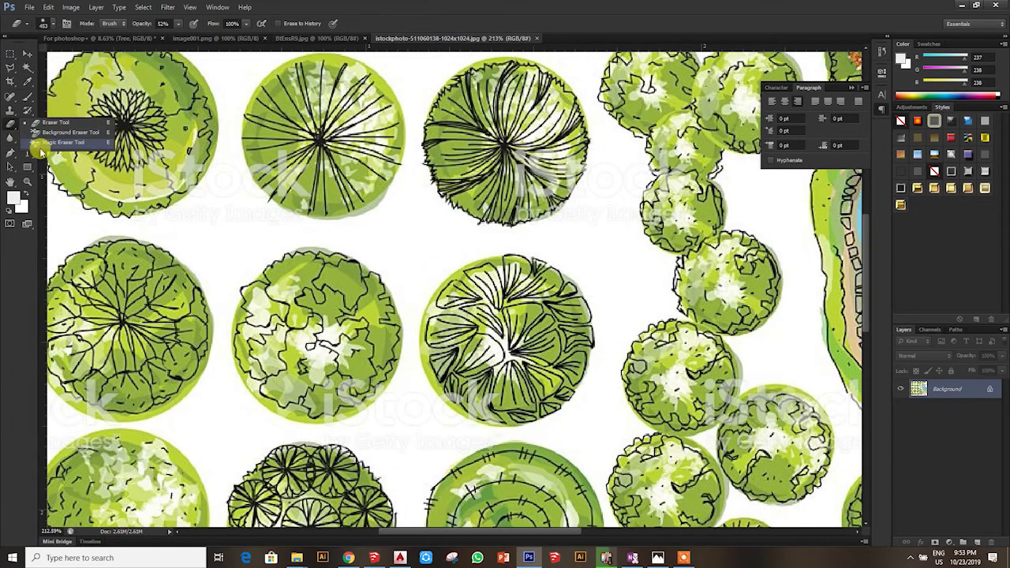
{"action": "left_click", "coordinate": [67, 140]}
{"action": "left_click", "coordinate": [239, 259]}
Remove the leftover light-green rims around the tree symbols
{"action": "scroll", "coordinate": [240, 355], "scroll_direction": "up", "scroll_amount": 2}
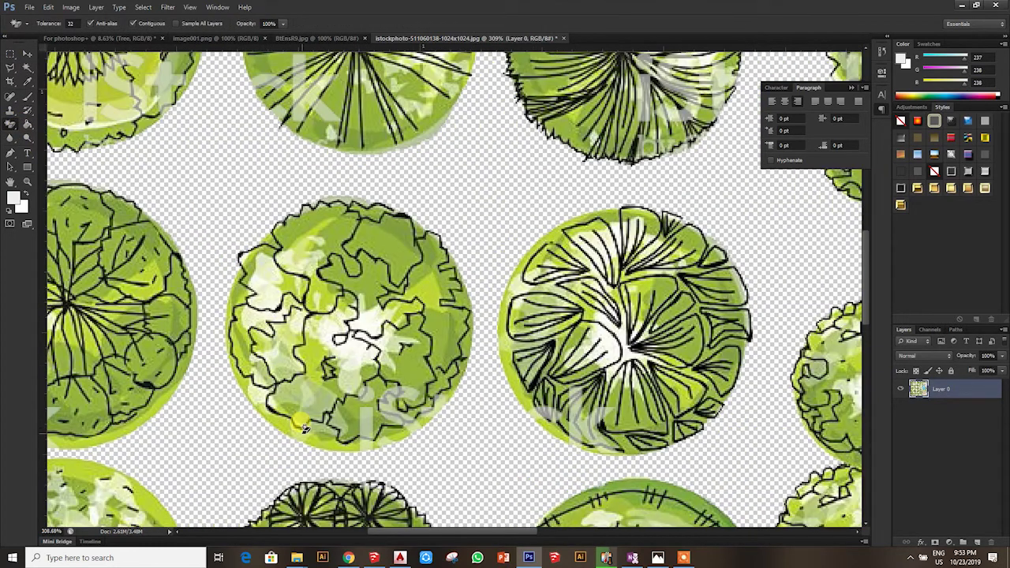
{"action": "left_click", "coordinate": [334, 442]}
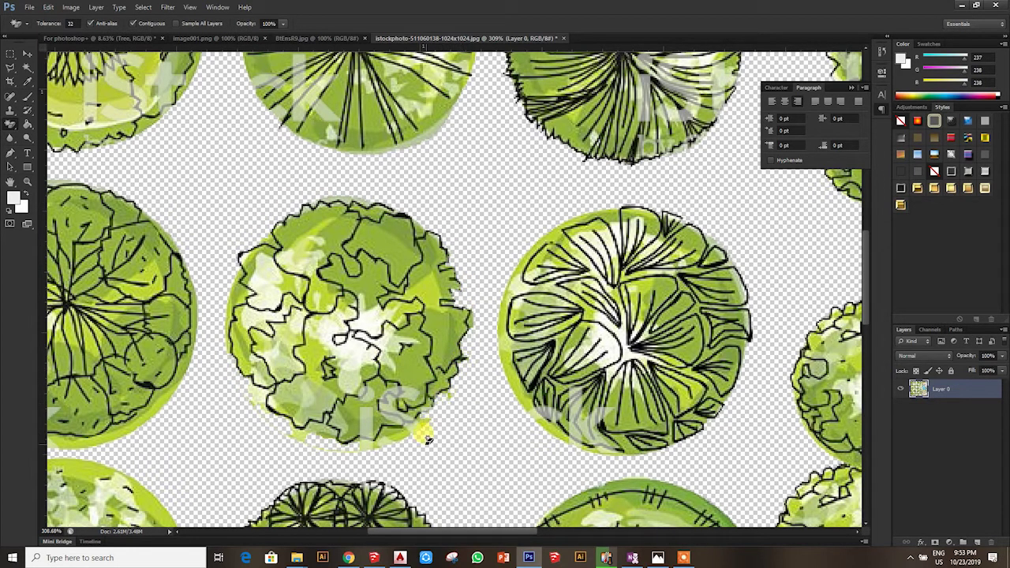
{"action": "left_click", "coordinate": [510, 367]}
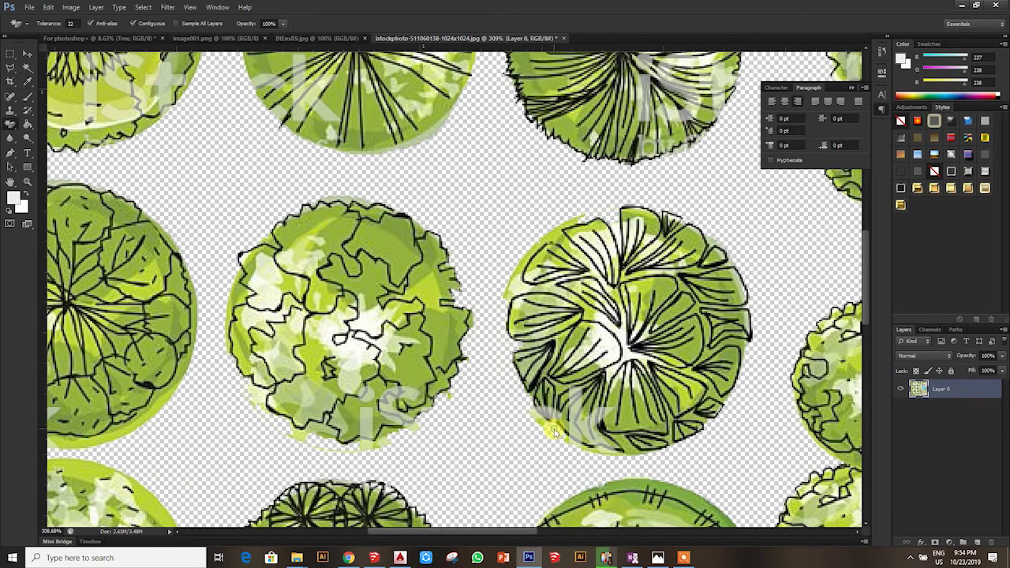
{"action": "scroll", "coordinate": [596, 447], "scroll_direction": "down", "scroll_amount": 5}
{"action": "scroll", "coordinate": [316, 315], "scroll_direction": "up", "scroll_amount": 4}
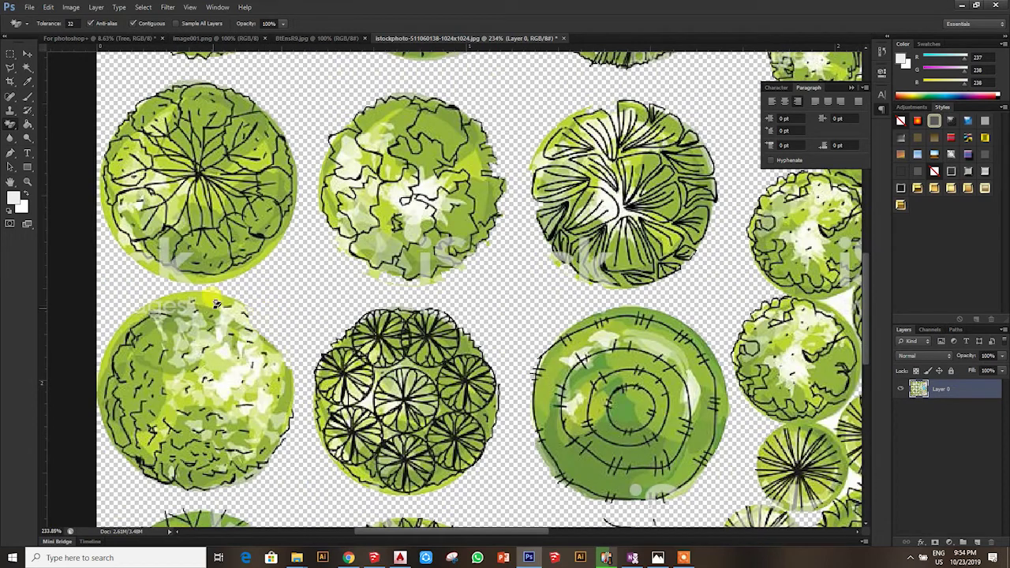
{"action": "scroll", "coordinate": [127, 315], "scroll_direction": "down", "scroll_amount": 3}
{"action": "scroll", "coordinate": [96, 381], "scroll_direction": "up", "scroll_amount": 3}
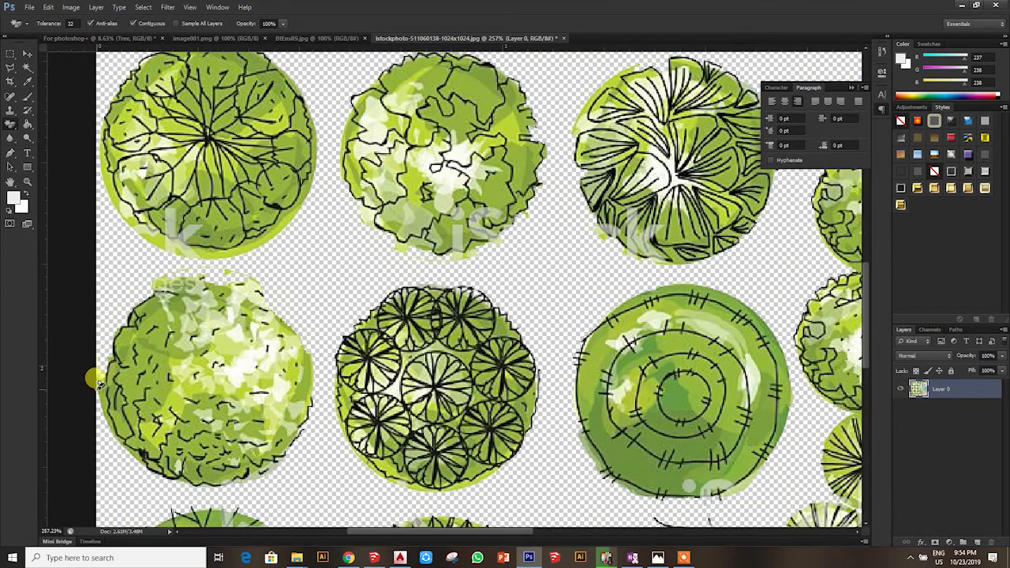
{"action": "scroll", "coordinate": [64, 340], "scroll_direction": "down", "scroll_amount": 4}
Draw an elliptical selection circling the lower-left tree symbol
{"action": "right_click", "coordinate": [10, 54]}
{"action": "left_click", "coordinate": [59, 61]}
{"action": "scroll", "coordinate": [379, 230], "scroll_direction": "up", "scroll_amount": 4}
{"action": "left_click_drag", "start_coordinate": [372, 217], "coordinate": [583, 425]}
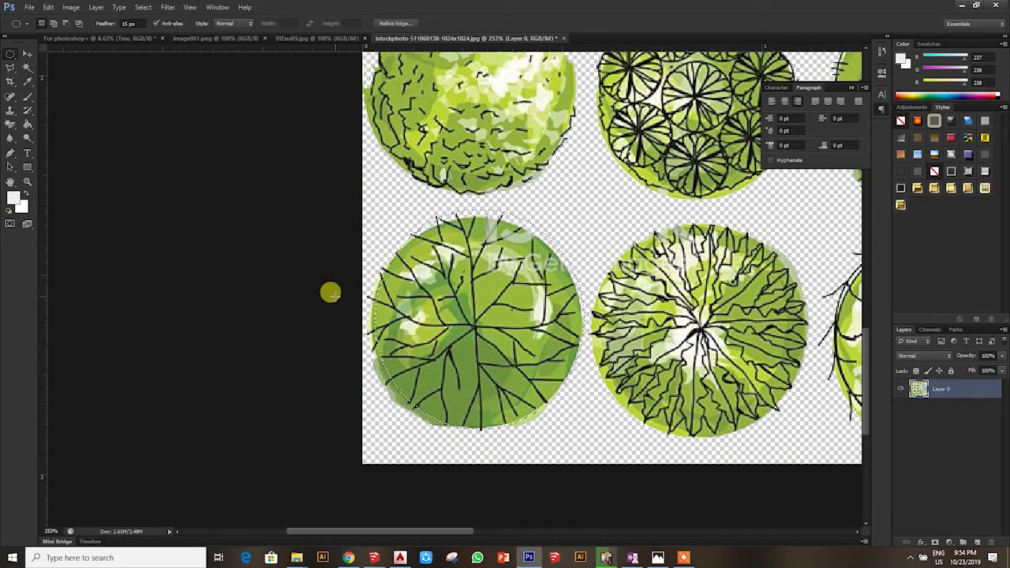
{"action": "left_click", "coordinate": [77, 40]}
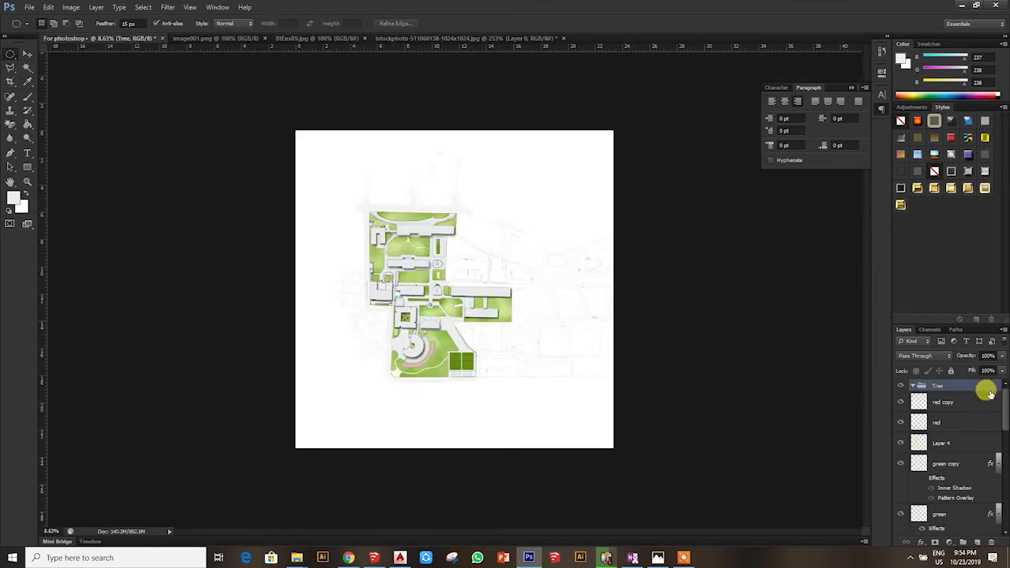
Show Layer 3 inside the Tree group at 26% opacity and paste the tree as Layer 5
{"action": "scroll", "coordinate": [990, 525], "scroll_direction": "down", "scroll_amount": 5}
{"action": "left_click", "coordinate": [979, 509]}
{"action": "left_click", "coordinate": [900, 505]}
{"action": "left_click_drag", "start_coordinate": [947, 490], "coordinate": [934, 388]}
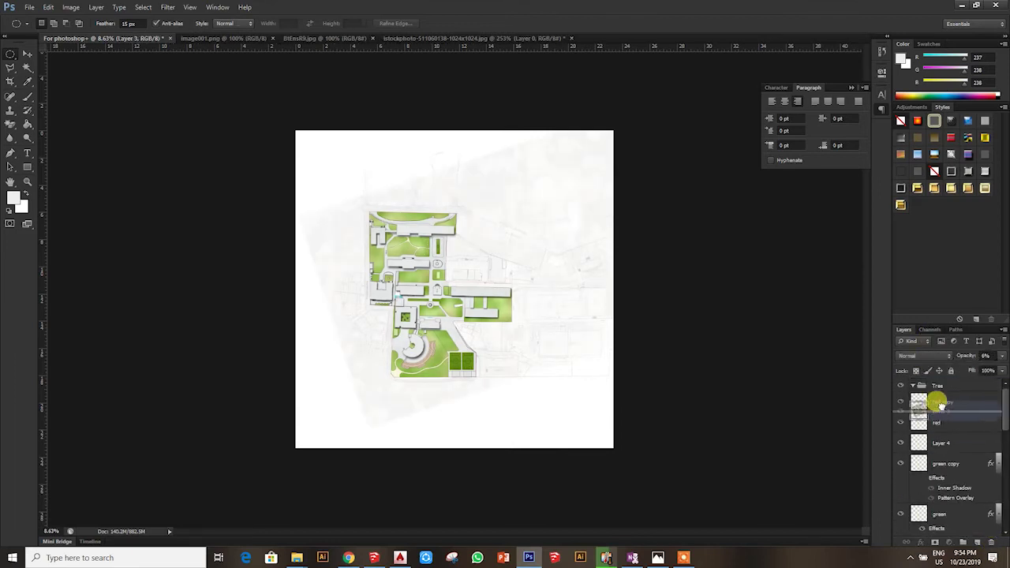
{"action": "left_click_drag", "start_coordinate": [964, 371], "coordinate": [967, 365]}
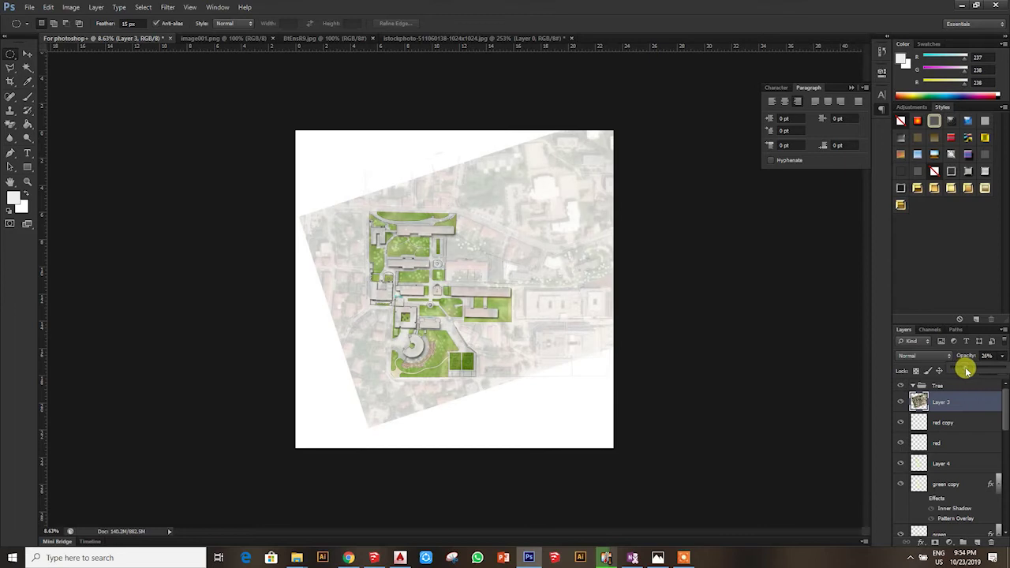
{"action": "scroll", "coordinate": [379, 268], "scroll_direction": "up", "scroll_amount": 2}
{"action": "scroll", "coordinate": [347, 229], "scroll_direction": "up", "scroll_amount": 3}
{"action": "key", "text": "ctrl+v"}
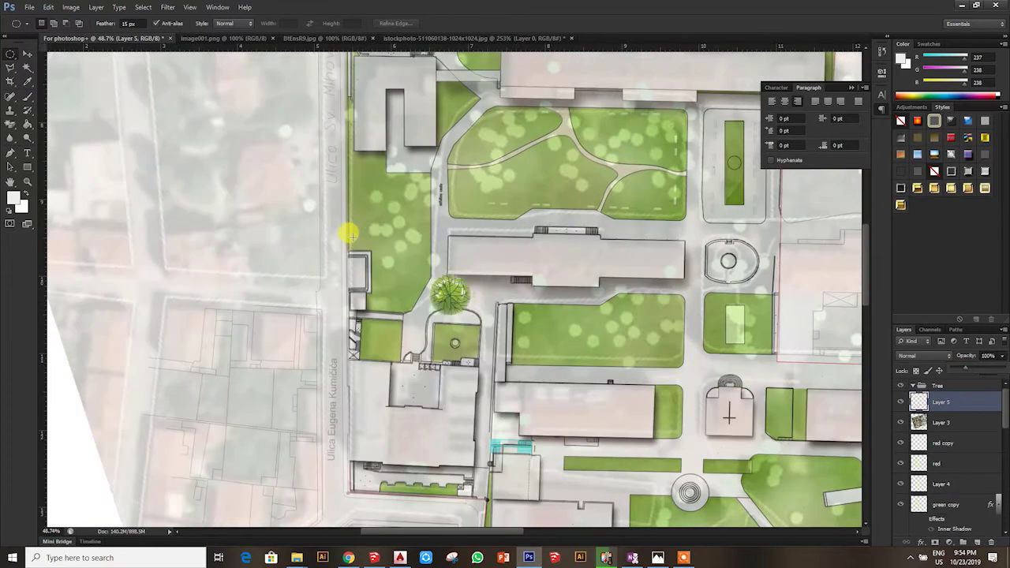
Move the pasted tree onto the lawn above the long building and scale it to ~53%
{"action": "left_click", "coordinate": [25, 54]}
{"action": "left_click_drag", "start_coordinate": [418, 297], "coordinate": [451, 166]}
{"action": "scroll", "coordinate": [500, 218], "scroll_direction": "up", "scroll_amount": 2}
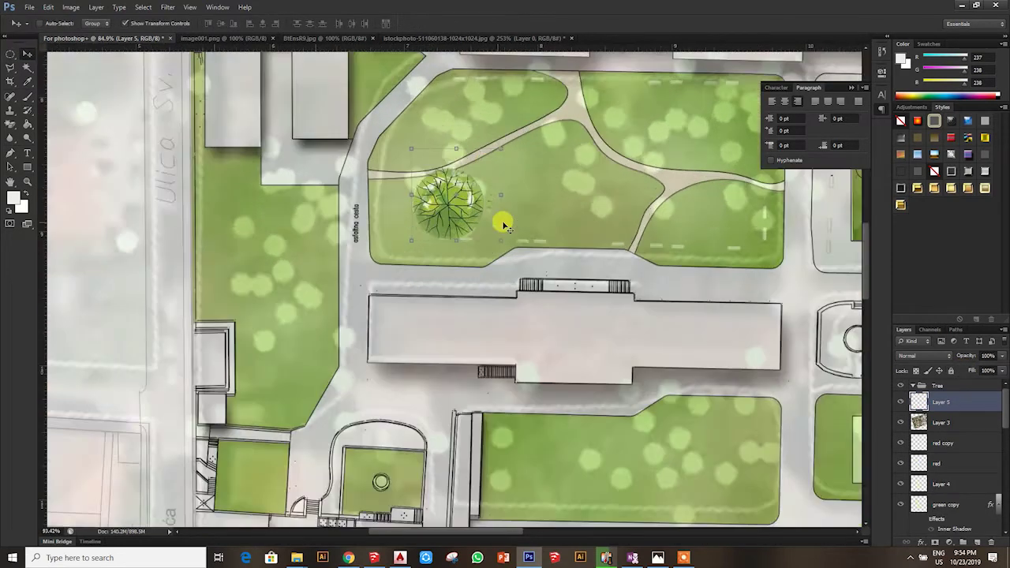
{"action": "scroll", "coordinate": [491, 242], "scroll_direction": "up", "scroll_amount": 2}
{"action": "left_click_drag", "start_coordinate": [508, 254], "coordinate": [455, 223]}
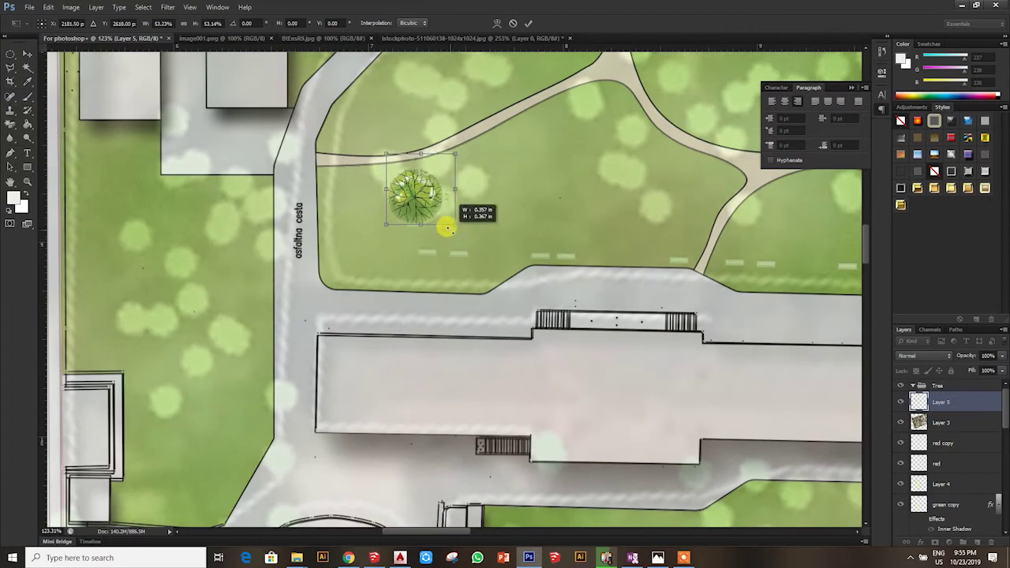
{"action": "left_click", "coordinate": [535, 30]}
Trim the tree's right edge with a 41 px eraser
{"action": "left_click", "coordinate": [26, 68]}
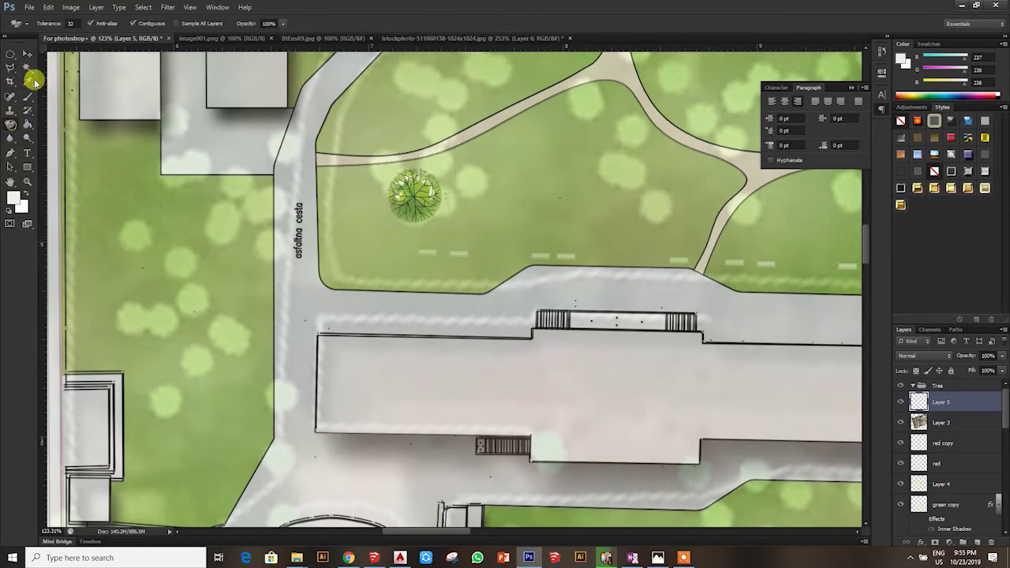
{"action": "left_click", "coordinate": [10, 120]}
{"action": "left_click", "coordinate": [61, 29]}
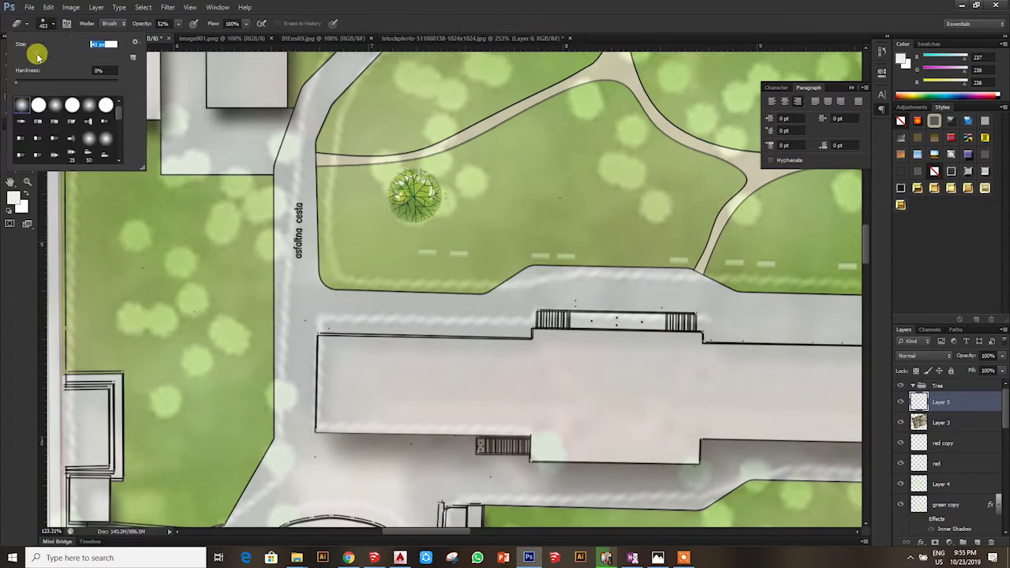
{"action": "left_click", "coordinate": [440, 197]}
Give the tree layer a Drop Shadow layer style
{"action": "left_click", "coordinate": [28, 53]}
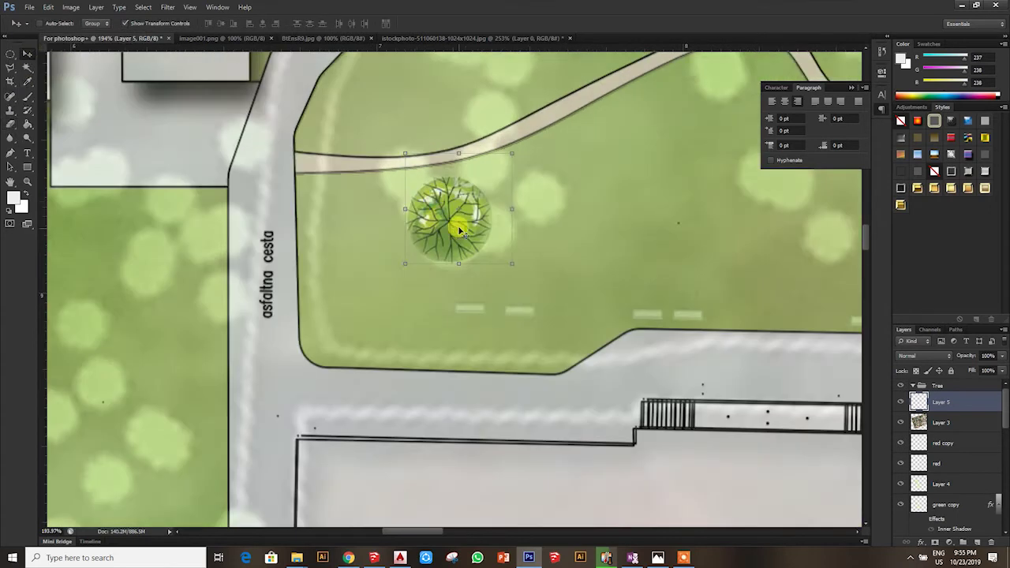
{"action": "scroll", "coordinate": [552, 300], "scroll_direction": "down", "scroll_amount": 2}
{"action": "double_click", "coordinate": [961, 404]}
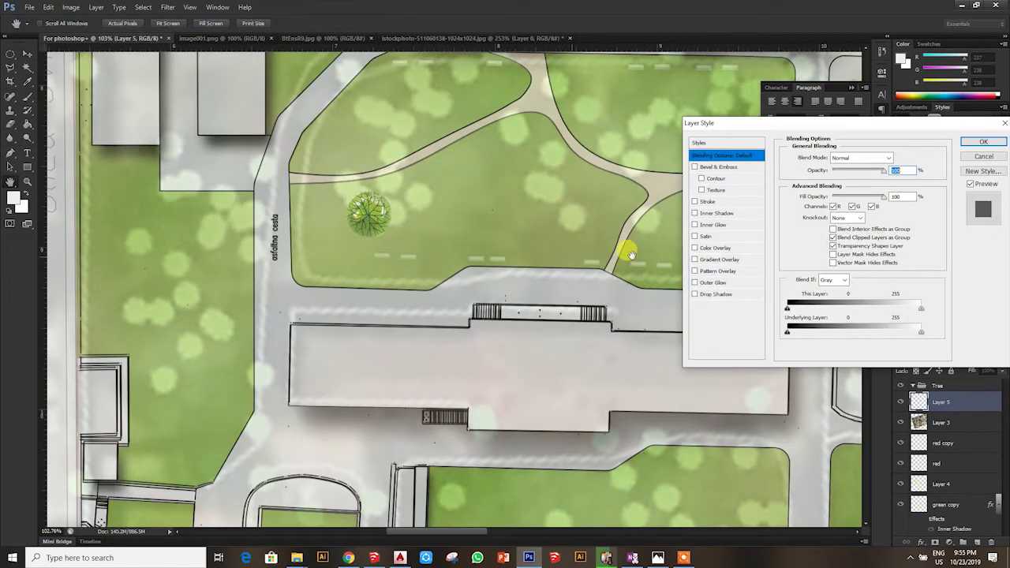
{"action": "left_click", "coordinate": [710, 295]}
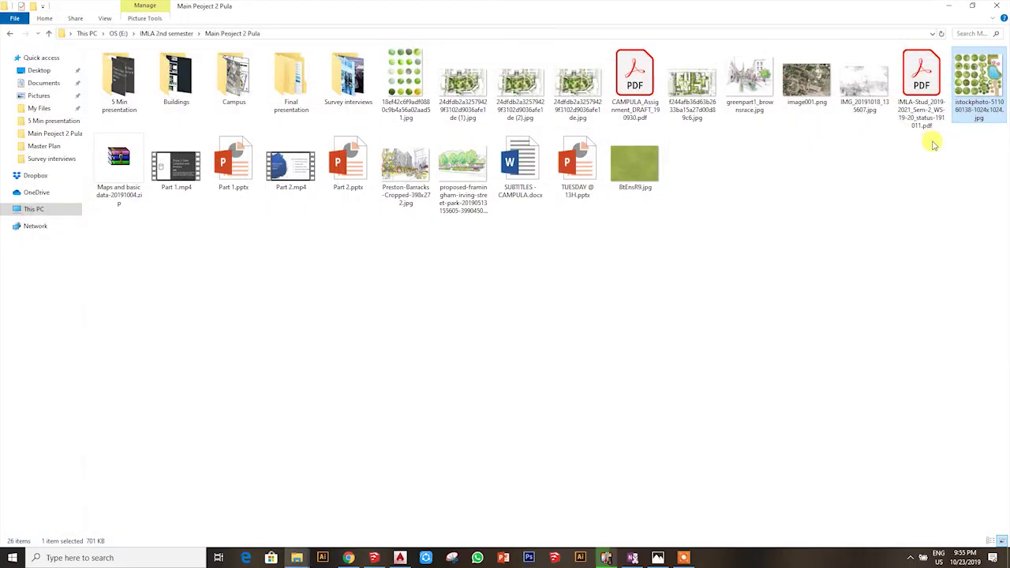
{"action": "left_click", "coordinate": [684, 556]}
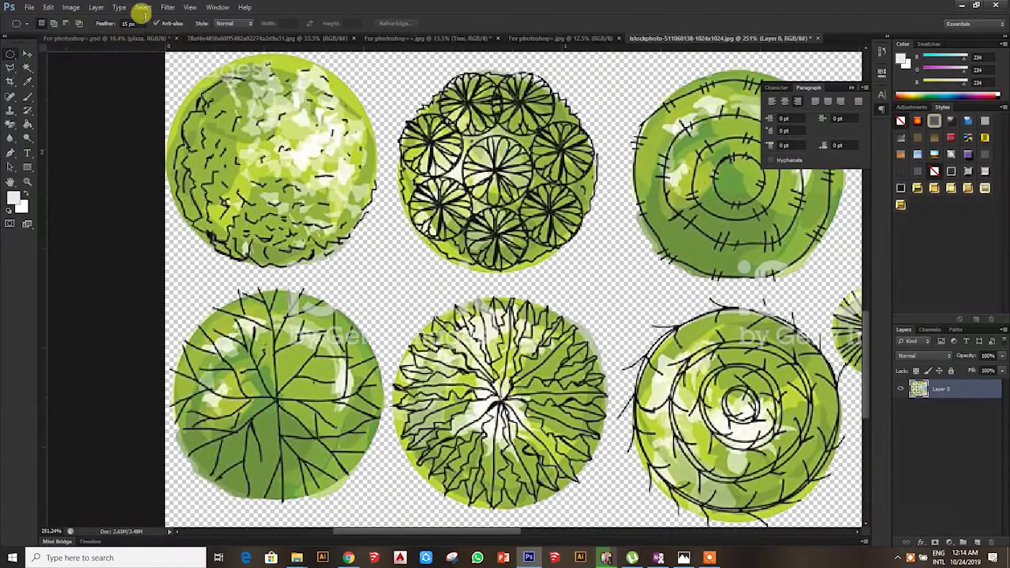
{"action": "left_click_drag", "start_coordinate": [107, 22], "coordinate": [70, 21]}
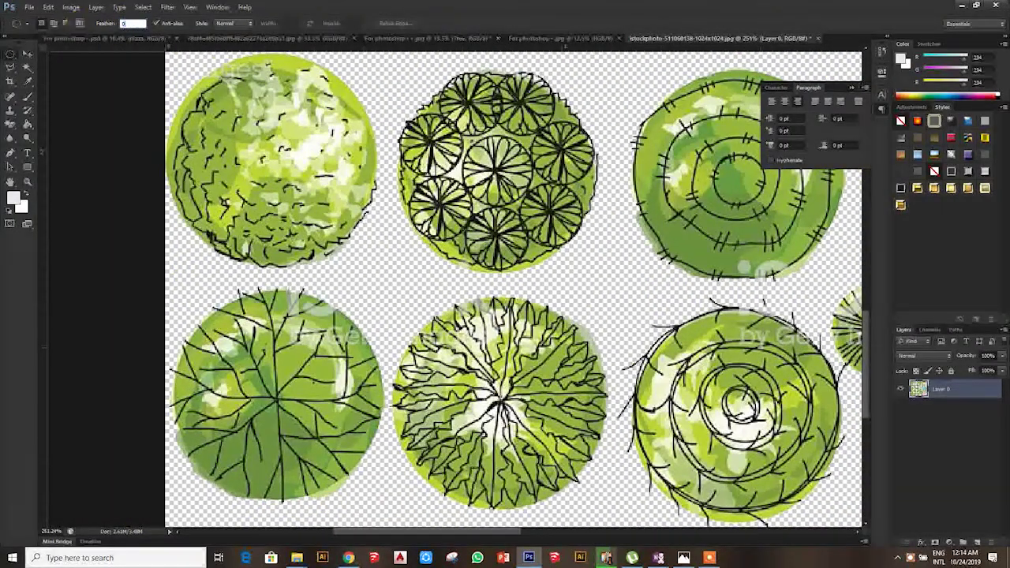
Circle-select the lower-left tree on the sheet and return to the site plan, cancelling the close prompt
{"action": "left_click_drag", "start_coordinate": [194, 302], "coordinate": [383, 508]}
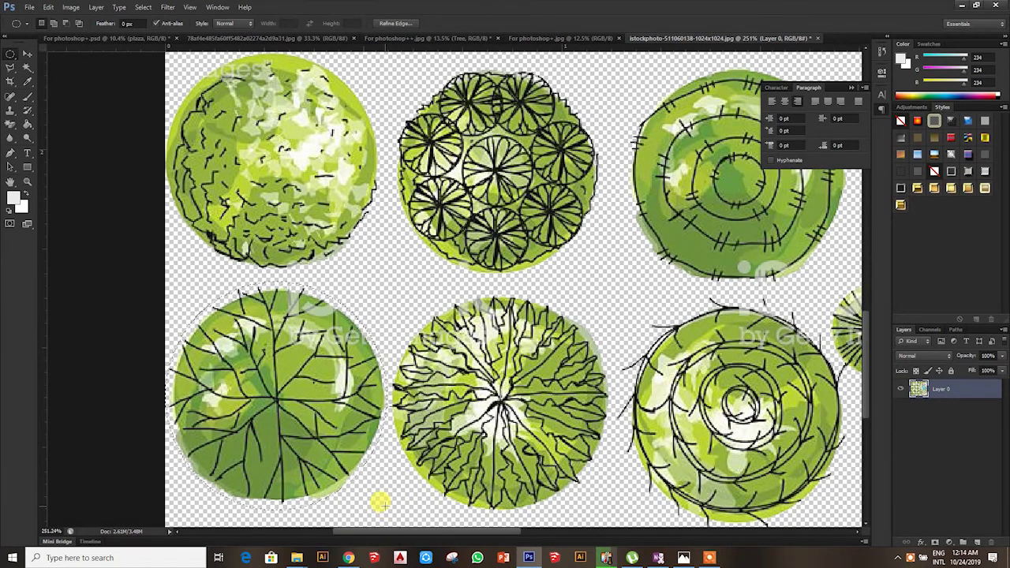
{"action": "left_click", "coordinate": [73, 37]}
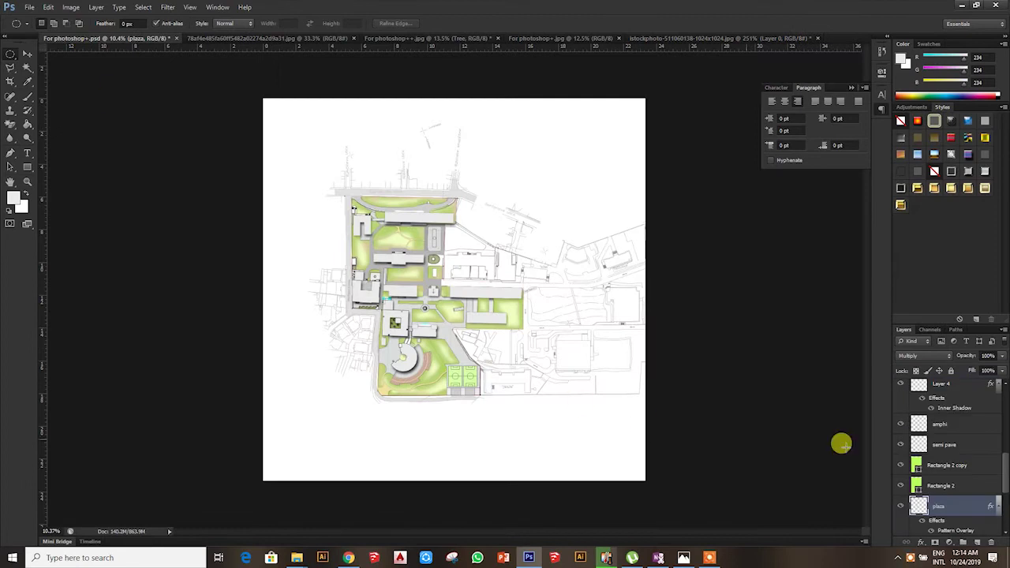
{"action": "left_click", "coordinate": [176, 38]}
{"action": "left_click", "coordinate": [551, 209]}
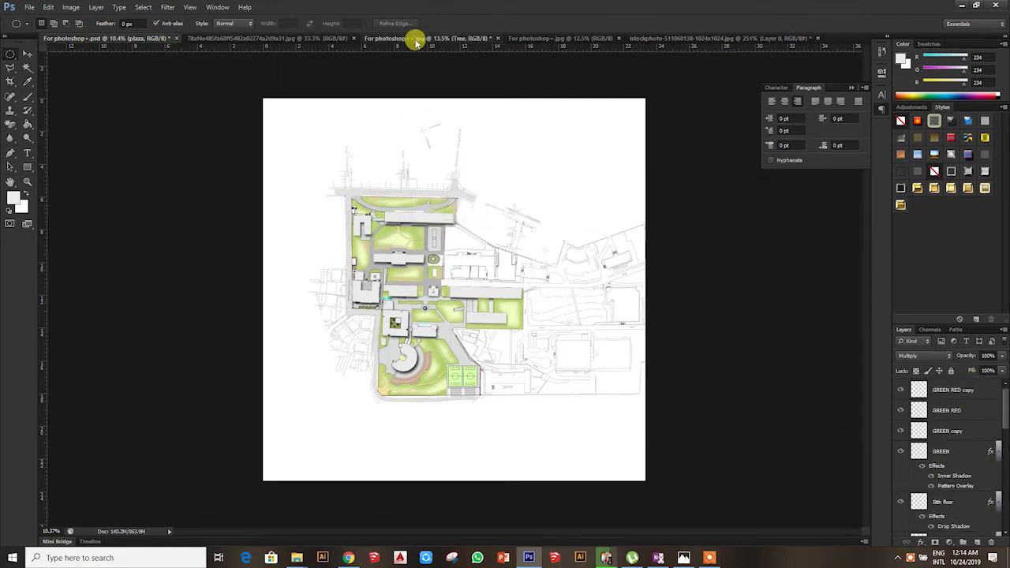
{"action": "left_click", "coordinate": [416, 38]}
Drop the tree symbol into the site plan and fade the aerial photo layer to 13% opacity
{"action": "left_click_drag", "start_coordinate": [436, 314], "coordinate": [453, 290]}
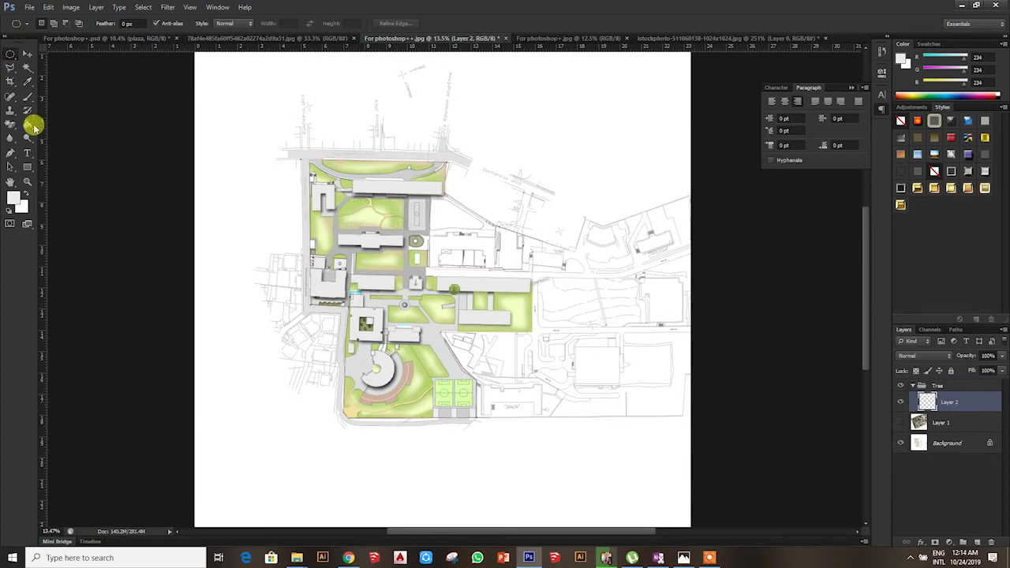
{"action": "left_click", "coordinate": [27, 54]}
{"action": "left_click", "coordinate": [900, 422]}
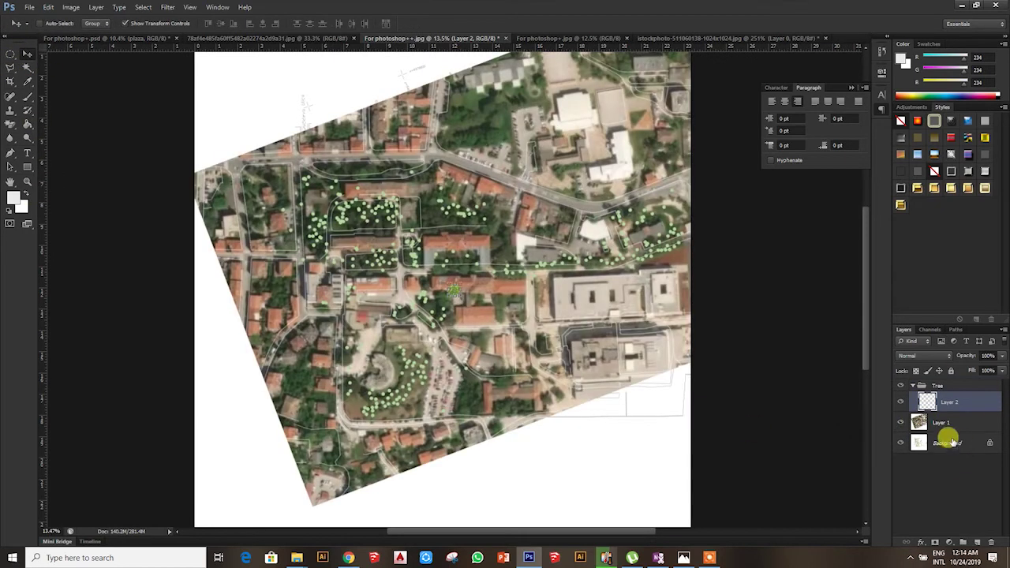
{"action": "left_click", "coordinate": [941, 424]}
{"action": "left_click_drag", "start_coordinate": [956, 365], "coordinate": [955, 369]}
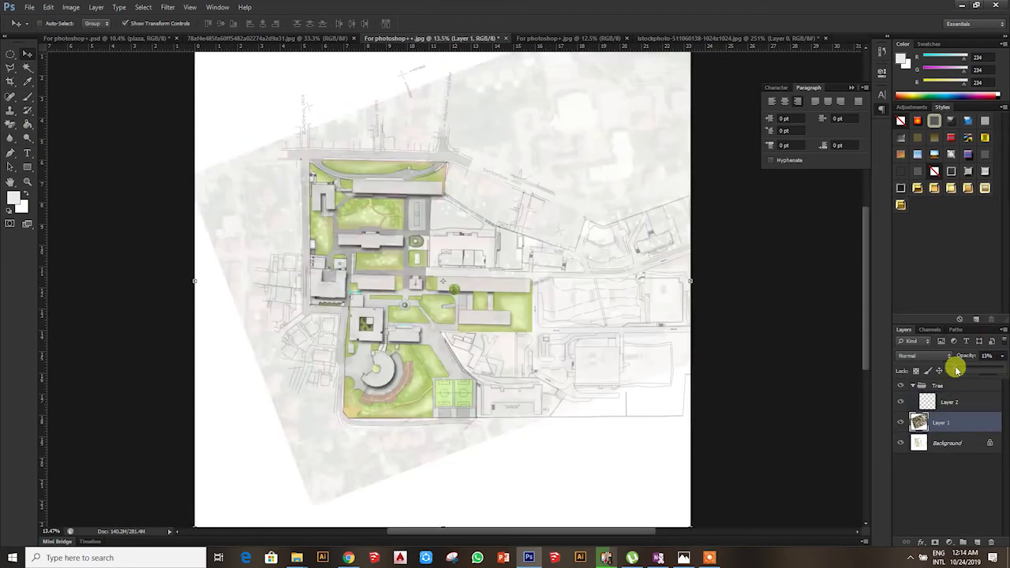
Move the tree up-left onto the street-side lawn and shrink it to about 80%
{"action": "left_click", "coordinate": [950, 403]}
{"action": "scroll", "coordinate": [501, 308], "scroll_direction": "up", "scroll_amount": 5}
{"action": "mouse_move", "coordinate": [507, 277]}
{"action": "left_mouse_down"}
{"action": "mouse_move", "coordinate": [474, 273]}
{"action": "mouse_move", "coordinate": [276, 102]}
{"action": "mouse_move", "coordinate": [189, 106]}
{"action": "left_mouse_up"}
{"action": "scroll", "coordinate": [189, 107], "scroll_direction": "up", "scroll_amount": 5}
{"action": "key", "text": "ctrl+t"}
{"action": "mouse_move", "coordinate": [236, 152]}
{"action": "left_mouse_down"}
{"action": "mouse_move", "coordinate": [223, 144]}
{"action": "mouse_move", "coordinate": [45, 271]}
{"action": "mouse_move", "coordinate": [338, 218]}
{"action": "mouse_move", "coordinate": [354, 204]}
{"action": "left_mouse_up"}
{"action": "left_click", "coordinate": [528, 23]}
{"action": "scroll", "coordinate": [358, 189], "scroll_direction": "down", "scroll_amount": 2}
Add a drop shadow to Layer 2 with greater distance and lower opacity, then duplicate the tree below-right
{"action": "scroll", "coordinate": [358, 189], "scroll_direction": "up", "scroll_amount": 4}
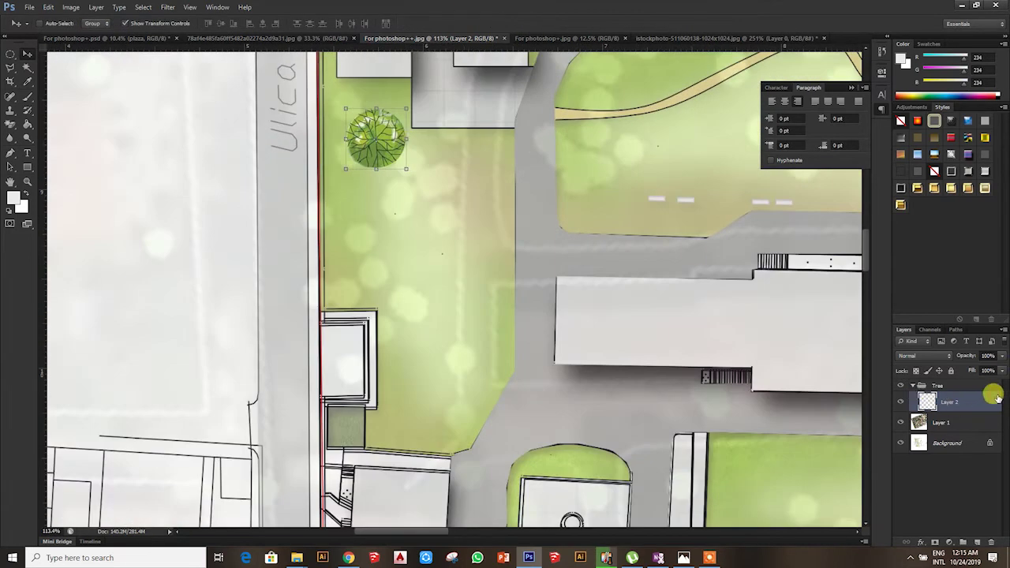
{"action": "double_click", "coordinate": [967, 403]}
{"action": "left_click", "coordinate": [693, 294]}
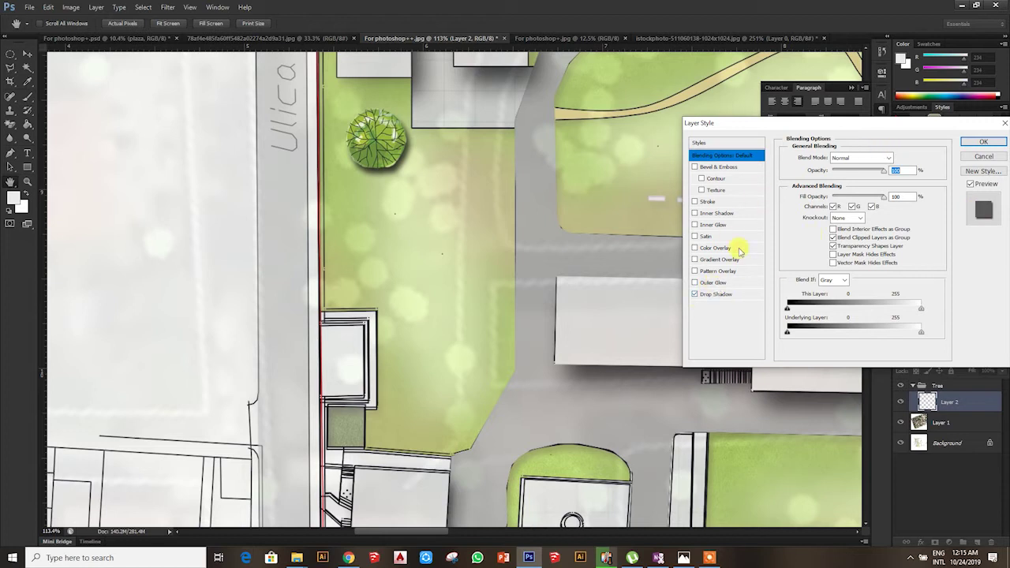
{"action": "left_click", "coordinate": [741, 296]}
{"action": "left_click_drag", "start_coordinate": [838, 205], "coordinate": [839, 226]}
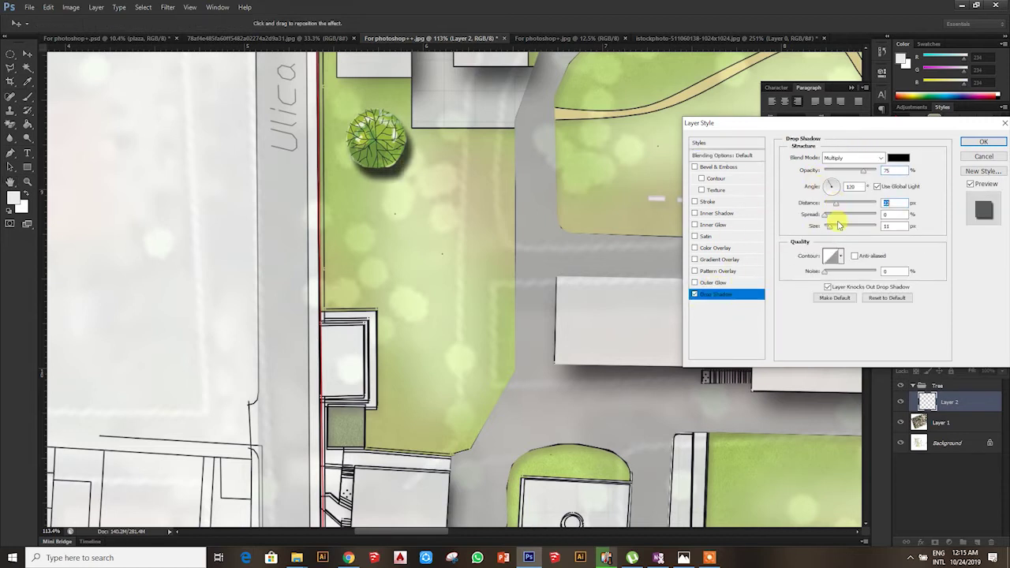
{"action": "left_click", "coordinate": [846, 171]}
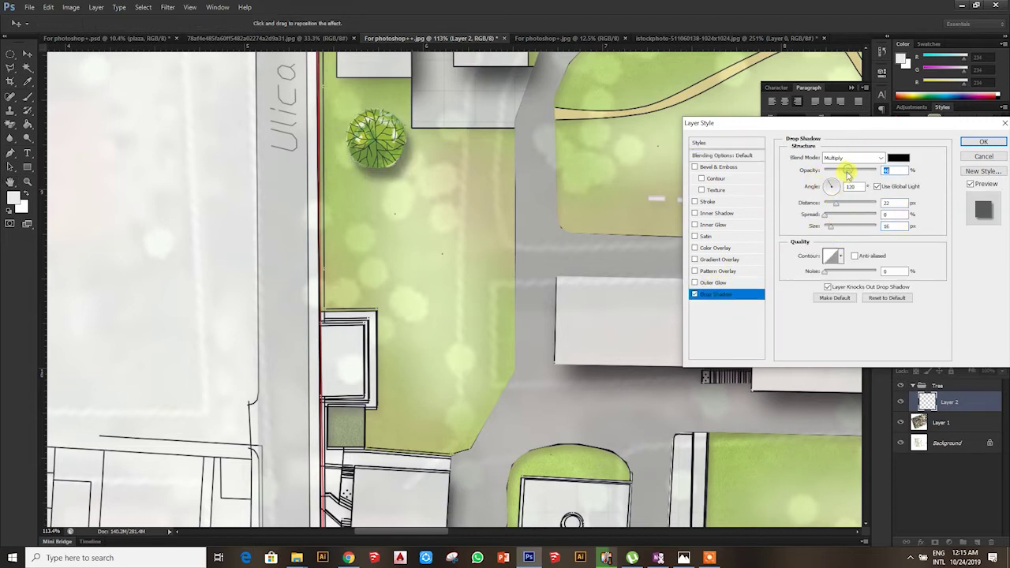
{"action": "left_click", "coordinate": [982, 141]}
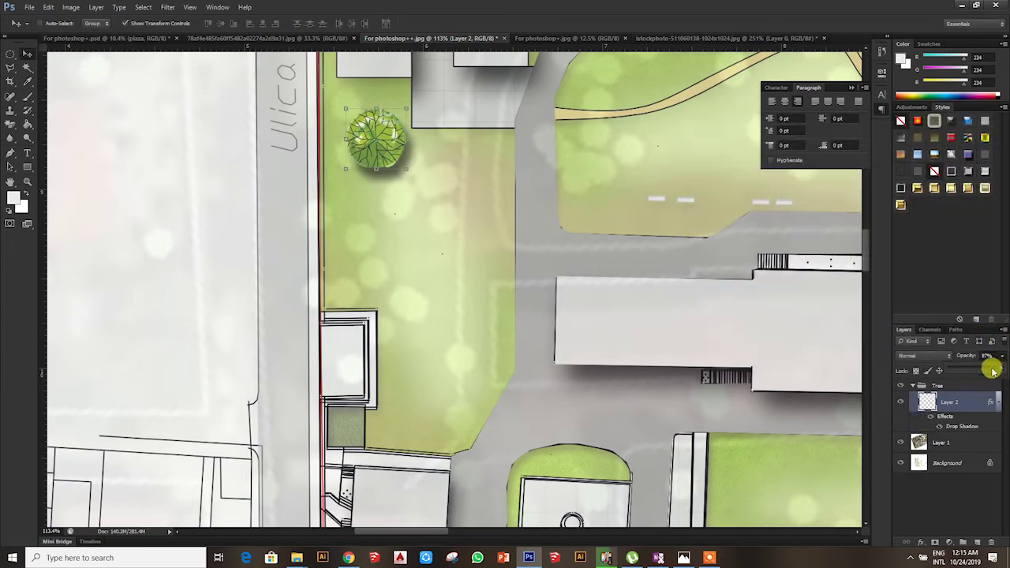
{"action": "left_click_drag", "start_coordinate": [379, 141], "coordinate": [428, 213]}
Set the duplicated tree copy's blend mode to Multiply
{"action": "key", "text": "ctrl+t"}
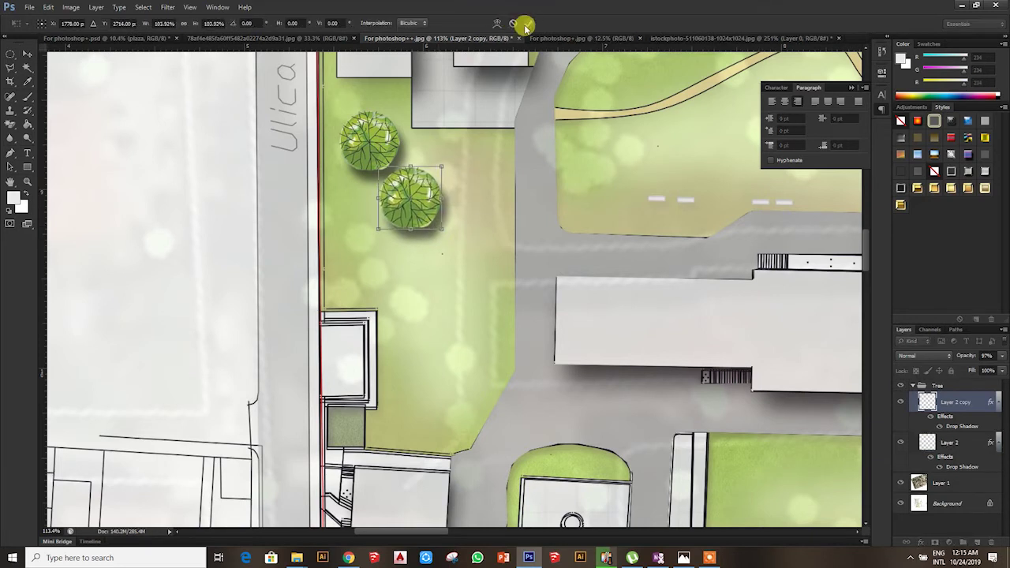
{"action": "left_click", "coordinate": [528, 23]}
{"action": "left_click", "coordinate": [921, 355]}
{"action": "left_click", "coordinate": [918, 118]}
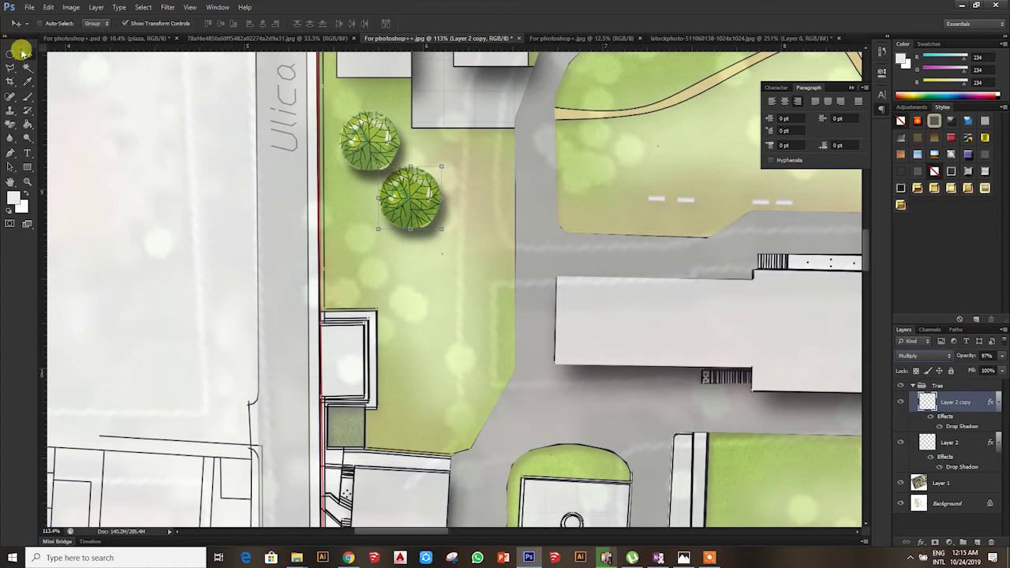
Duplicate the tree further down the lawn and set its Hue/Saturation saturation to -44
{"action": "left_click_drag", "start_coordinate": [433, 213], "coordinate": [435, 306]}
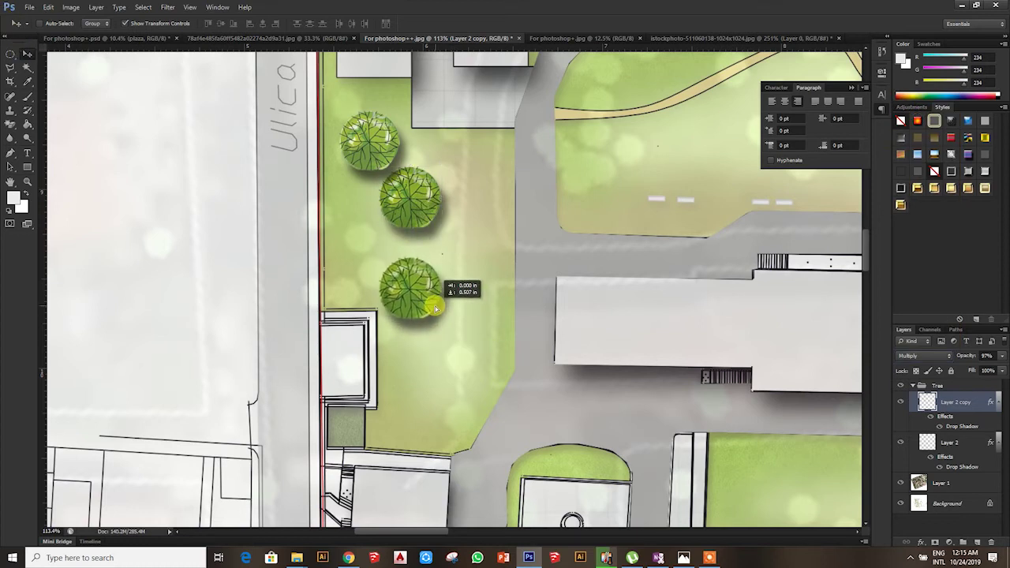
{"action": "left_click", "coordinate": [64, 7]}
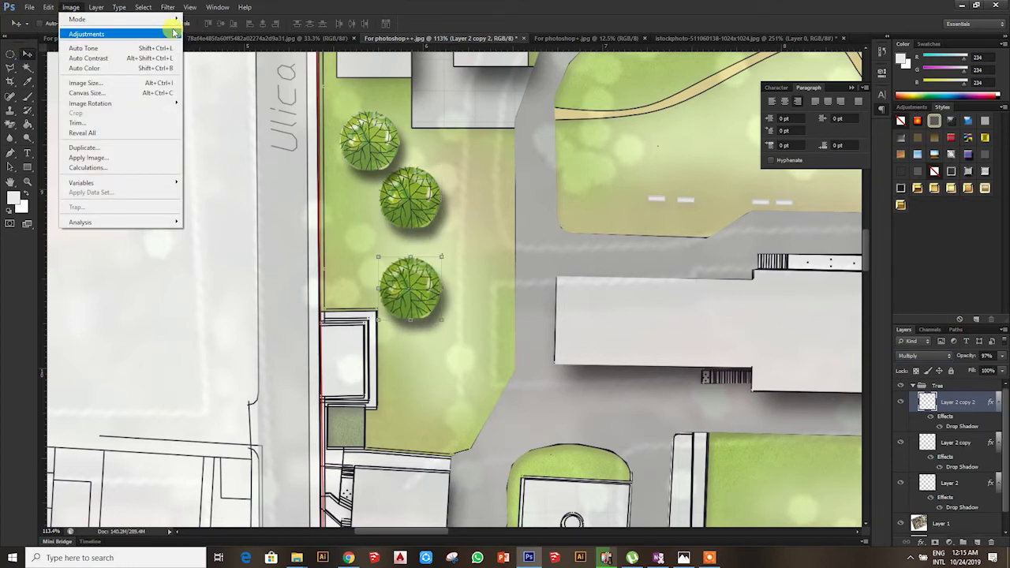
{"action": "mouse_move", "coordinate": [87, 34]}
{"action": "left_click", "coordinate": [228, 89]}
{"action": "left_click_drag", "start_coordinate": [826, 153], "coordinate": [809, 160]}
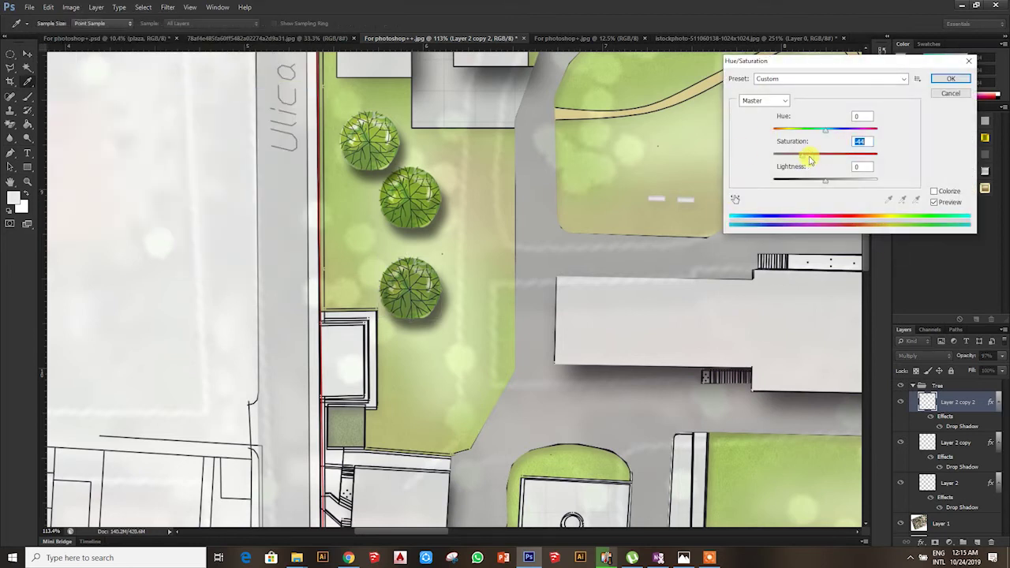
{"action": "left_click", "coordinate": [953, 77]}
{"action": "scroll", "coordinate": [255, 248], "scroll_direction": "down", "scroll_amount": 3}
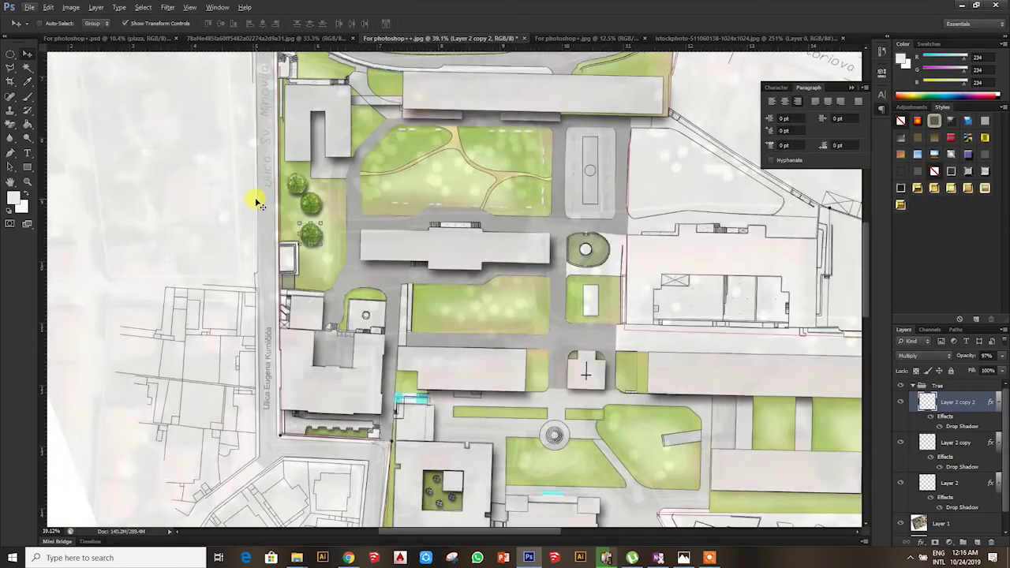
Move a tree copy higher and place another copy on the upper lawn
{"action": "scroll", "coordinate": [255, 247], "scroll_direction": "up", "scroll_amount": 4}
{"action": "mouse_move", "coordinate": [363, 276]}
{"action": "left_mouse_down"}
{"action": "mouse_move", "coordinate": [493, 60]}
{"action": "mouse_move", "coordinate": [646, 88]}
{"action": "left_mouse_up"}
{"action": "scroll", "coordinate": [646, 88], "scroll_direction": "down", "scroll_amount": 3}
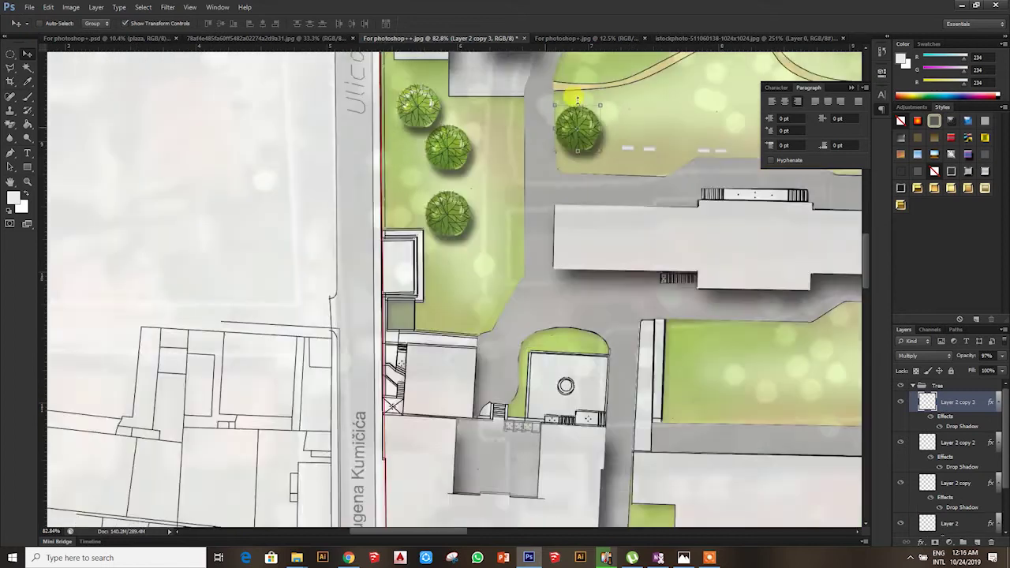
{"action": "scroll", "coordinate": [646, 88], "scroll_direction": "up", "scroll_amount": 2}
{"action": "left_click_drag", "start_coordinate": [590, 139], "coordinate": [647, 114]}
{"action": "scroll", "coordinate": [646, 115], "scroll_direction": "down", "scroll_amount": 3}
{"action": "key", "text": "ctrl+t"}
{"action": "left_click", "coordinate": [531, 24]}
{"action": "scroll", "coordinate": [514, 162], "scroll_direction": "down", "scroll_amount": 1}
{"action": "scroll", "coordinate": [513, 162], "scroll_direction": "up", "scroll_amount": 2}
Duplicate a tree to the right, then delete the two right-hand trees
{"action": "mouse_move", "coordinate": [449, 129]}
{"action": "left_mouse_down"}
{"action": "mouse_move", "coordinate": [556, 140]}
{"action": "mouse_move", "coordinate": [635, 135]}
{"action": "left_mouse_up"}
{"action": "scroll", "coordinate": [556, 140], "scroll_direction": "down", "scroll_amount": 4}
{"action": "scroll", "coordinate": [323, 112], "scroll_direction": "up", "scroll_amount": 1}
{"action": "scroll", "coordinate": [320, 95], "scroll_direction": "down", "scroll_amount": 2}
{"action": "scroll", "coordinate": [316, 90], "scroll_direction": "up", "scroll_amount": 4}
{"action": "scroll", "coordinate": [316, 89], "scroll_direction": "down", "scroll_amount": 2}
{"action": "scroll", "coordinate": [597, 151], "scroll_direction": "up", "scroll_amount": 2}
{"action": "key", "text": "Delete"}
{"action": "key", "text": "Delete"}
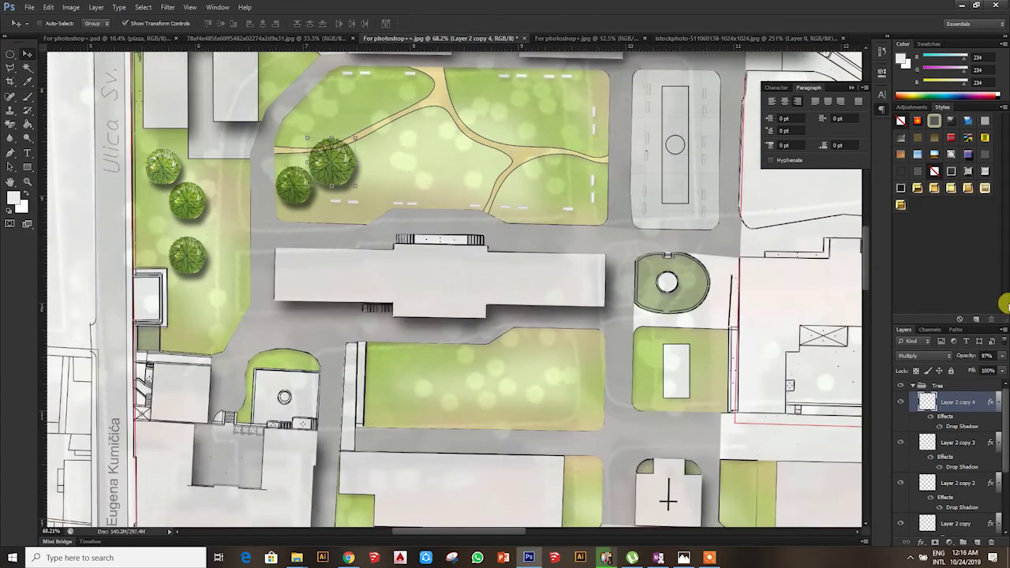
Place a tree copy at the upper lawn's upper right and make the left tree more opaque
{"action": "left_click_drag", "start_coordinate": [984, 369], "coordinate": [995, 369]}
{"action": "scroll", "coordinate": [359, 178], "scroll_direction": "up", "scroll_amount": 1}
{"action": "mouse_move", "coordinate": [349, 165]}
{"action": "left_mouse_down"}
{"action": "mouse_move", "coordinate": [634, 68]}
{"action": "mouse_move", "coordinate": [654, 118]}
{"action": "left_mouse_up"}
{"action": "scroll", "coordinate": [518, 109], "scroll_direction": "up", "scroll_amount": 1}
{"action": "scroll", "coordinate": [635, 69], "scroll_direction": "down", "scroll_amount": 1}
{"action": "scroll", "coordinate": [608, 82], "scroll_direction": "up", "scroll_amount": 1}
{"action": "scroll", "coordinate": [654, 117], "scroll_direction": "up", "scroll_amount": 1}
{"action": "left_click_drag", "start_coordinate": [571, 67], "coordinate": [600, 93]}
{"action": "right_click", "coordinate": [242, 227]}
{"action": "left_click", "coordinate": [246, 246]}
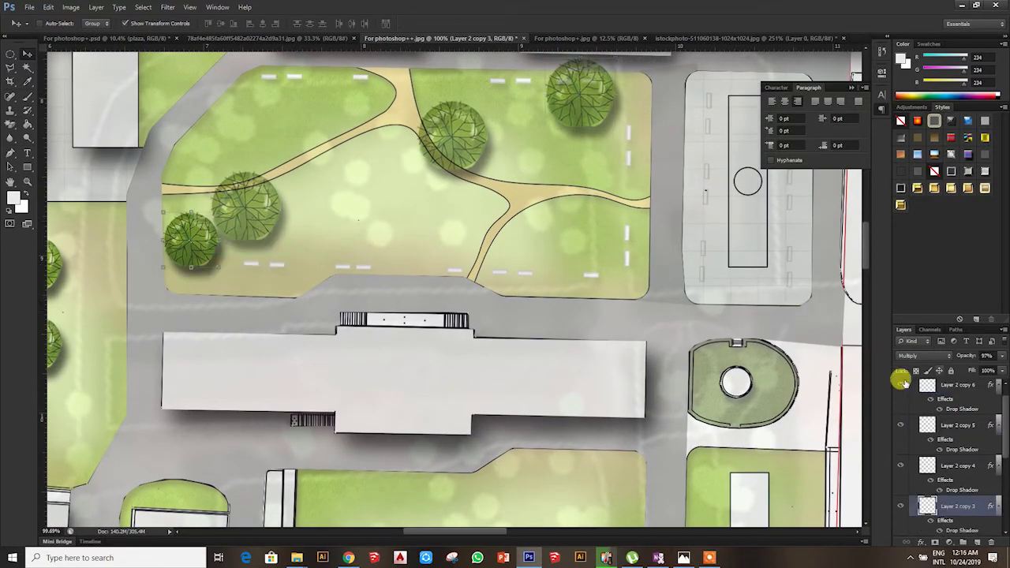
{"action": "left_click_drag", "start_coordinate": [991, 369], "coordinate": [996, 368]}
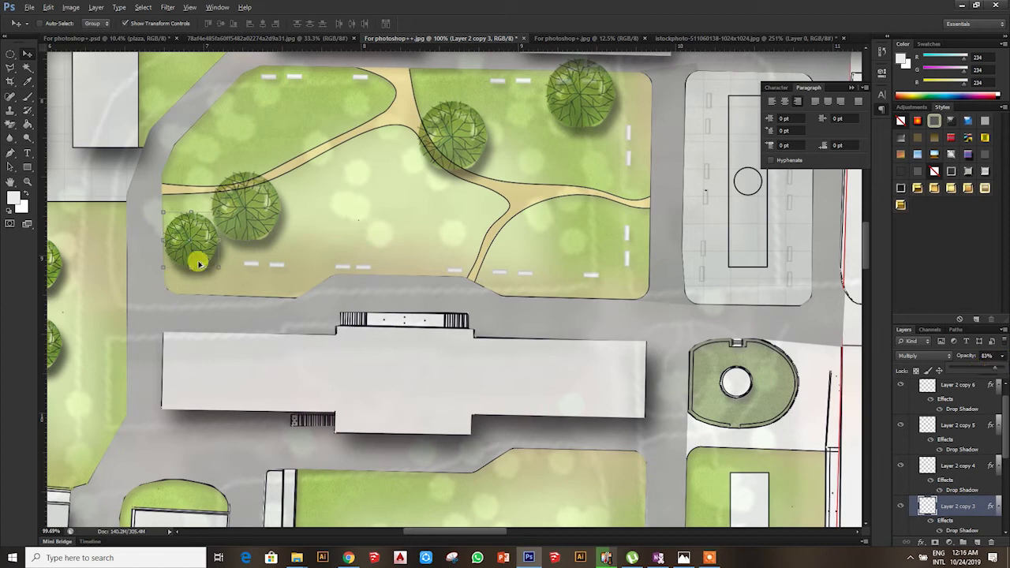
Duplicate a tree onto the upper lawn beside the path, shrunk to 63%
{"action": "left_click_drag", "start_coordinate": [187, 264], "coordinate": [461, 259]}
{"action": "key", "text": "ctrl+t"}
{"action": "left_click", "coordinate": [530, 24]}
{"action": "mouse_move", "coordinate": [462, 234]}
{"action": "left_mouse_down"}
{"action": "mouse_move", "coordinate": [313, 136]}
{"action": "mouse_move", "coordinate": [349, 97]}
{"action": "left_mouse_up"}
{"action": "key", "text": "ctrl+t"}
{"action": "mouse_move", "coordinate": [383, 131]}
{"action": "left_mouse_down"}
{"action": "mouse_move", "coordinate": [361, 111]}
{"action": "mouse_move", "coordinate": [354, 121]}
{"action": "left_mouse_up"}
{"action": "left_click", "coordinate": [529, 23]}
Place another tree copy on the upper lawn
{"action": "key", "text": "ctrl+t"}
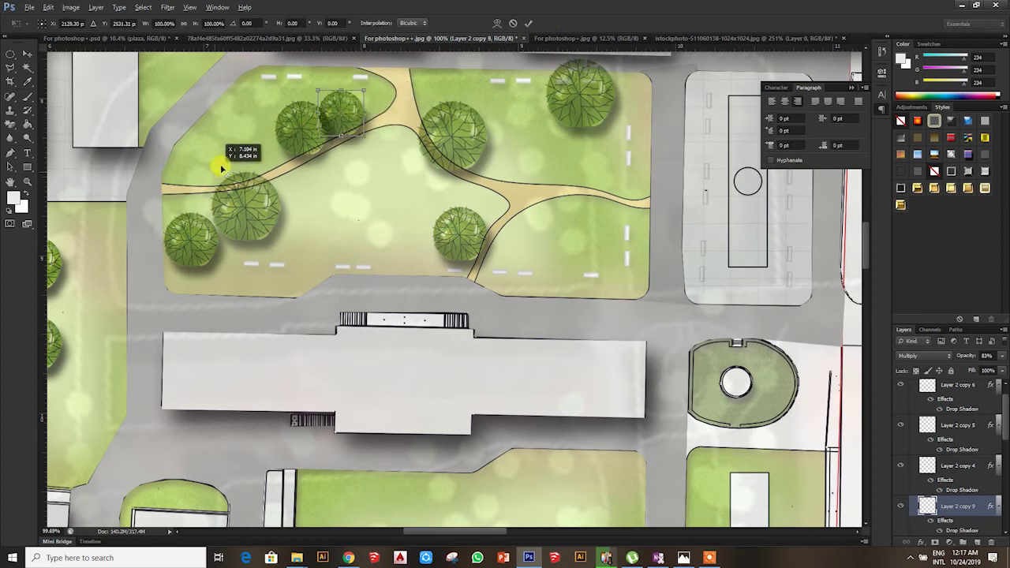
{"action": "left_click", "coordinate": [528, 23]}
{"action": "mouse_move", "coordinate": [354, 108]}
{"action": "left_mouse_down"}
{"action": "mouse_move", "coordinate": [448, 193]}
{"action": "mouse_move", "coordinate": [434, 176]}
{"action": "mouse_move", "coordinate": [615, 140]}
{"action": "left_mouse_up"}
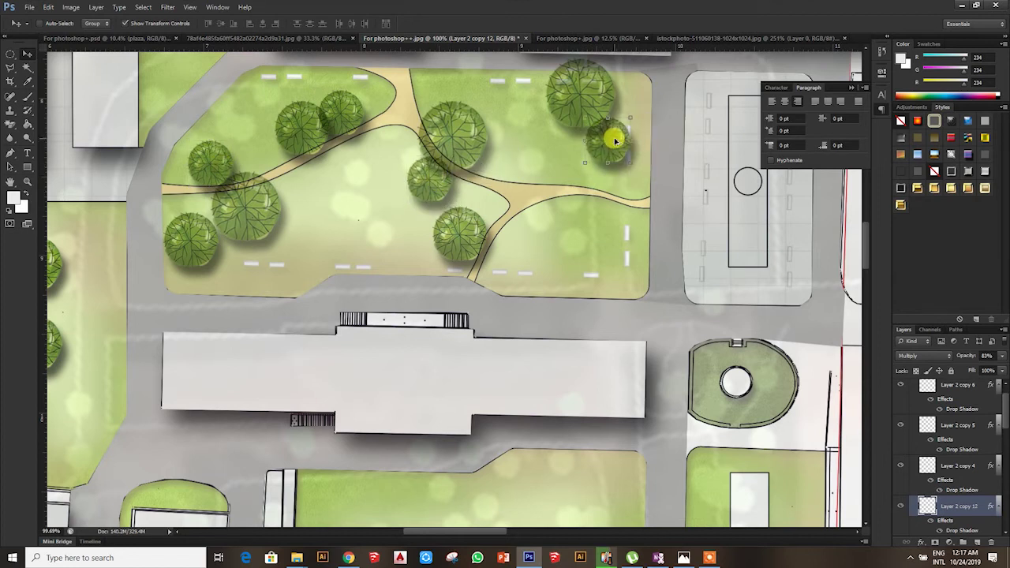
{"action": "scroll", "coordinate": [614, 140], "scroll_direction": "down", "scroll_amount": 2}
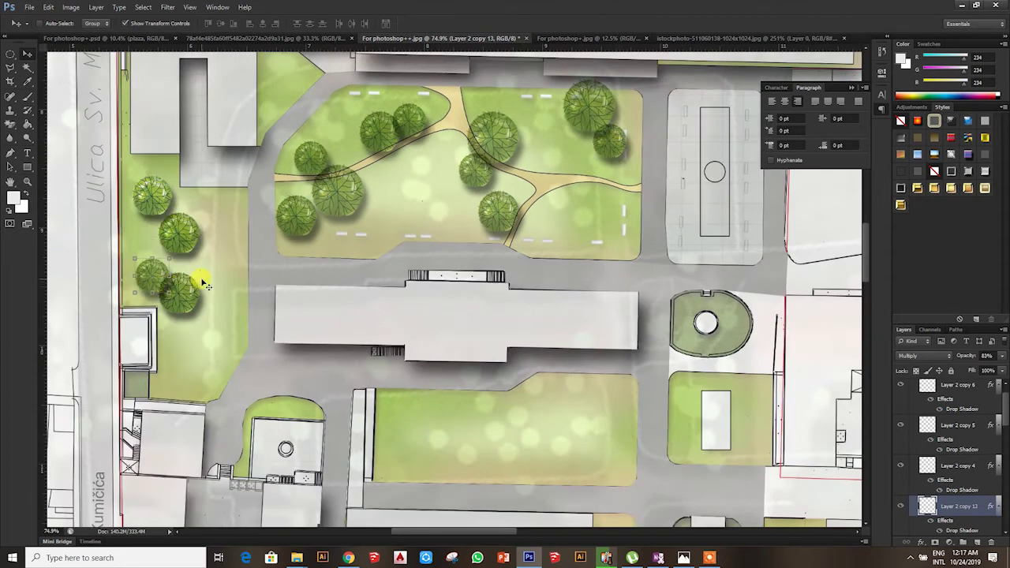
Put two tree copies on the middle lawn below the long building
{"action": "scroll", "coordinate": [216, 389], "scroll_direction": "down", "scroll_amount": 3}
{"action": "scroll", "coordinate": [151, 234], "scroll_direction": "up", "scroll_amount": 4}
{"action": "mouse_move", "coordinate": [142, 211]}
{"action": "left_mouse_down"}
{"action": "mouse_move", "coordinate": [450, 371]}
{"action": "mouse_move", "coordinate": [556, 345]}
{"action": "mouse_move", "coordinate": [601, 364]}
{"action": "left_mouse_up"}
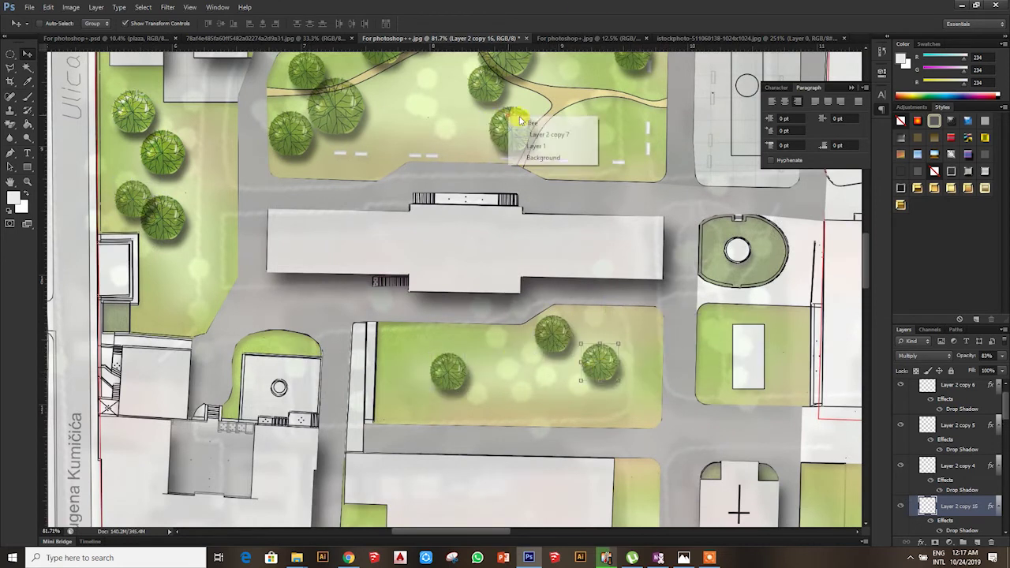
{"action": "mouse_move", "coordinate": [582, 384]}
{"action": "left_mouse_down"}
{"action": "mouse_move", "coordinate": [647, 237]}
{"action": "mouse_move", "coordinate": [548, 378]}
{"action": "left_mouse_up"}
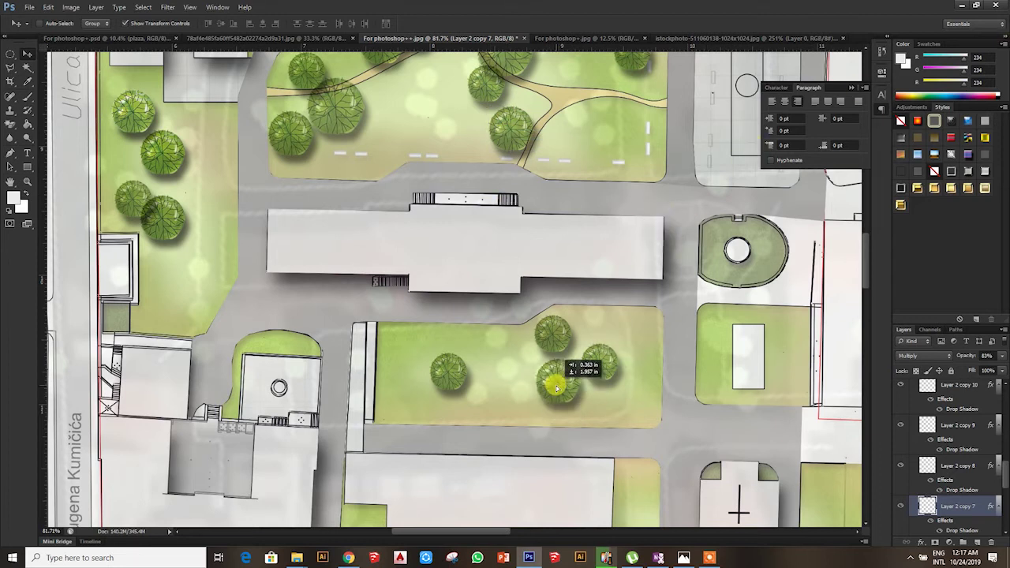
{"action": "scroll", "coordinate": [55, 63], "scroll_direction": "down", "scroll_amount": 3}
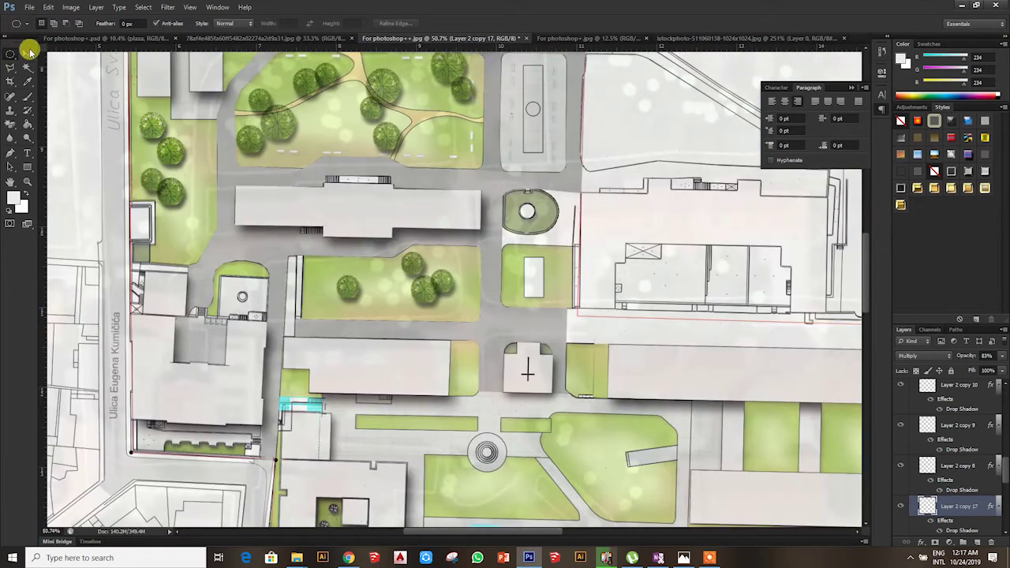
{"action": "scroll", "coordinate": [412, 293], "scroll_direction": "up", "scroll_amount": 2}
Move the Layer 2 copy 10 tree to the left lawn and add another tree there
{"action": "mouse_move", "coordinate": [413, 294]}
{"action": "left_mouse_down"}
{"action": "mouse_move", "coordinate": [349, 290]}
{"action": "mouse_move", "coordinate": [45, 213]}
{"action": "mouse_move", "coordinate": [99, 181]}
{"action": "left_mouse_up"}
{"action": "scroll", "coordinate": [99, 181], "scroll_direction": "down", "scroll_amount": 3}
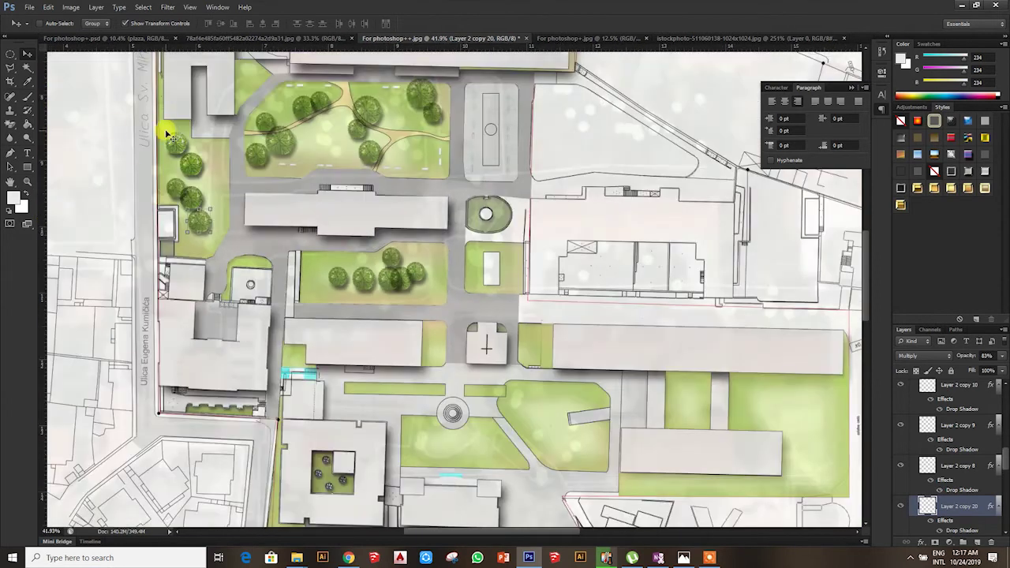
{"action": "scroll", "coordinate": [295, 117], "scroll_direction": "up", "scroll_amount": 2}
{"action": "right_click", "coordinate": [300, 121]}
{"action": "left_click", "coordinate": [331, 138]}
{"action": "scroll", "coordinate": [300, 118], "scroll_direction": "up", "scroll_amount": 2}
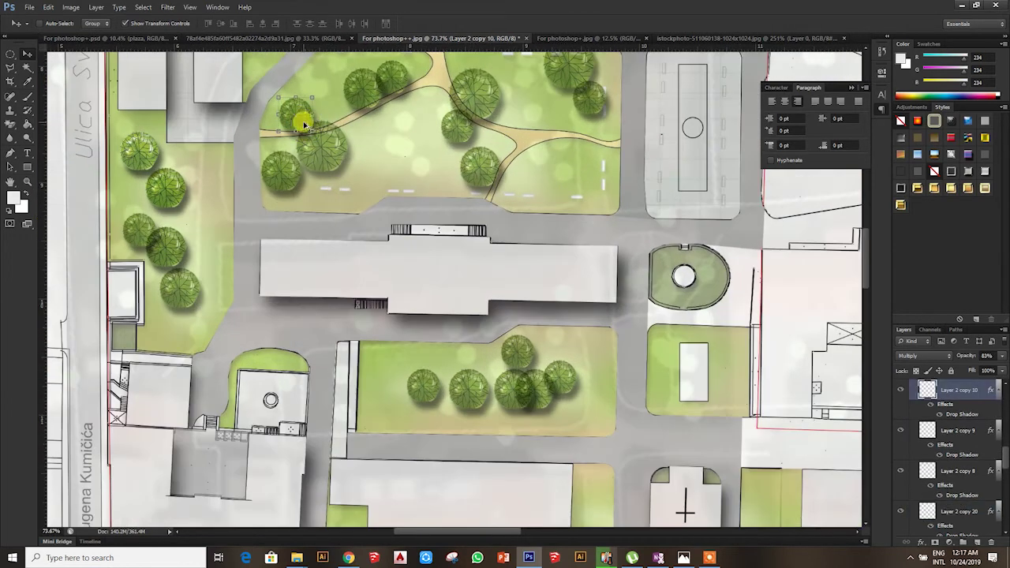
{"action": "left_click_drag", "start_coordinate": [303, 124], "coordinate": [188, 329]}
{"action": "scroll", "coordinate": [191, 324], "scroll_direction": "down", "scroll_amount": 2}
{"action": "left_click_drag", "start_coordinate": [180, 140], "coordinate": [191, 149]}
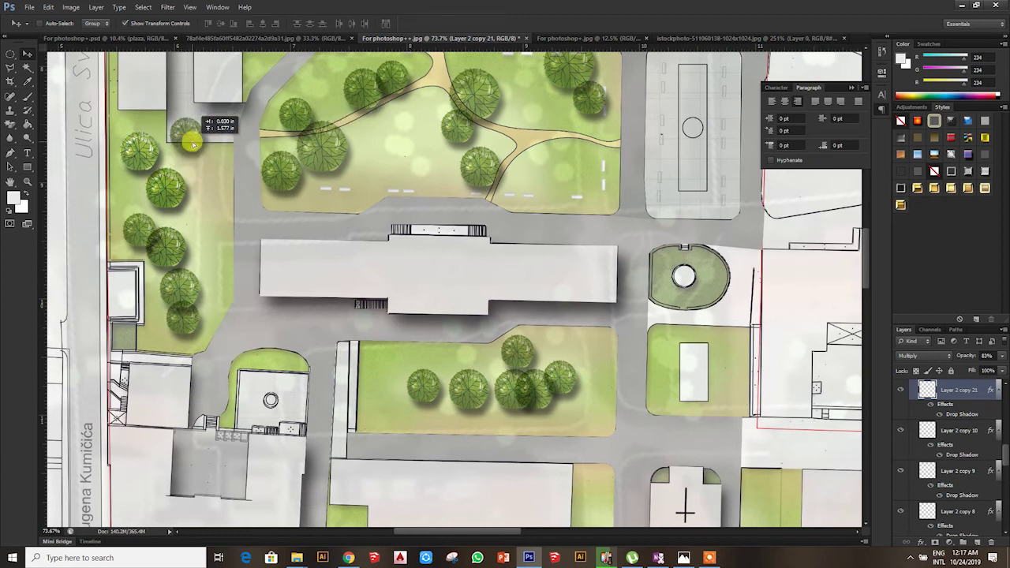
{"action": "scroll", "coordinate": [186, 160], "scroll_direction": "down", "scroll_amount": 2}
{"action": "scroll", "coordinate": [246, 245], "scroll_direction": "up", "scroll_amount": 3}
Line up a middle-lawn tree with the others
{"action": "right_click", "coordinate": [455, 276]}
{"action": "left_click", "coordinate": [462, 288]}
{"action": "scroll", "coordinate": [463, 284], "scroll_direction": "up", "scroll_amount": 2}
{"action": "mouse_move", "coordinate": [462, 284]}
{"action": "left_mouse_down"}
{"action": "mouse_move", "coordinate": [462, 251]}
{"action": "mouse_move", "coordinate": [441, 284]}
{"action": "left_mouse_up"}
{"action": "scroll", "coordinate": [473, 209], "scroll_direction": "down", "scroll_amount": 3}
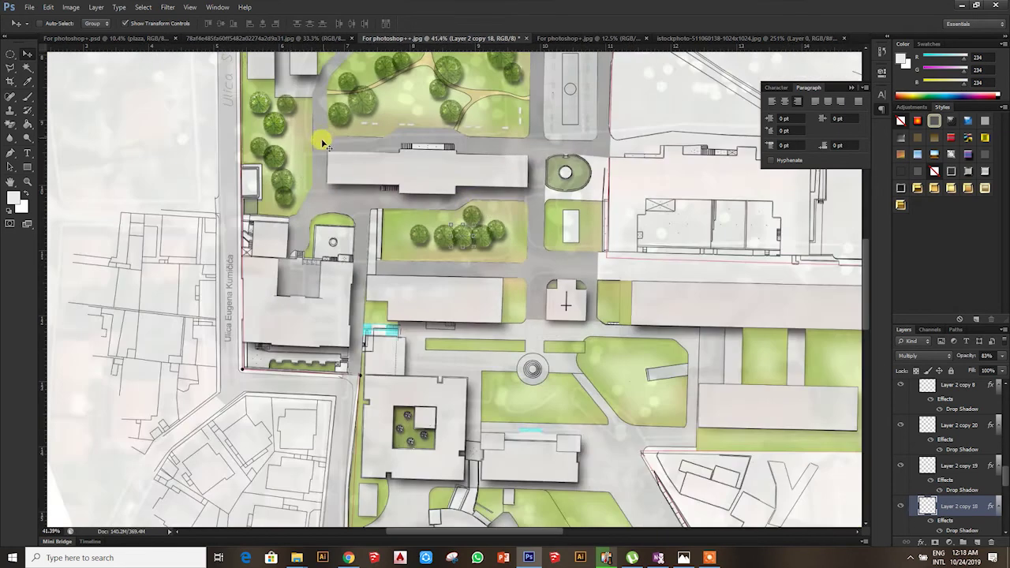
{"action": "scroll", "coordinate": [323, 143], "scroll_direction": "up", "scroll_amount": 1}
Duplicate the Layer 2 copy 11 tree into the middle lawn cluster
{"action": "right_click", "coordinate": [462, 74]}
{"action": "left_click", "coordinate": [467, 94]}
{"action": "scroll", "coordinate": [460, 84], "scroll_direction": "up", "scroll_amount": 2}
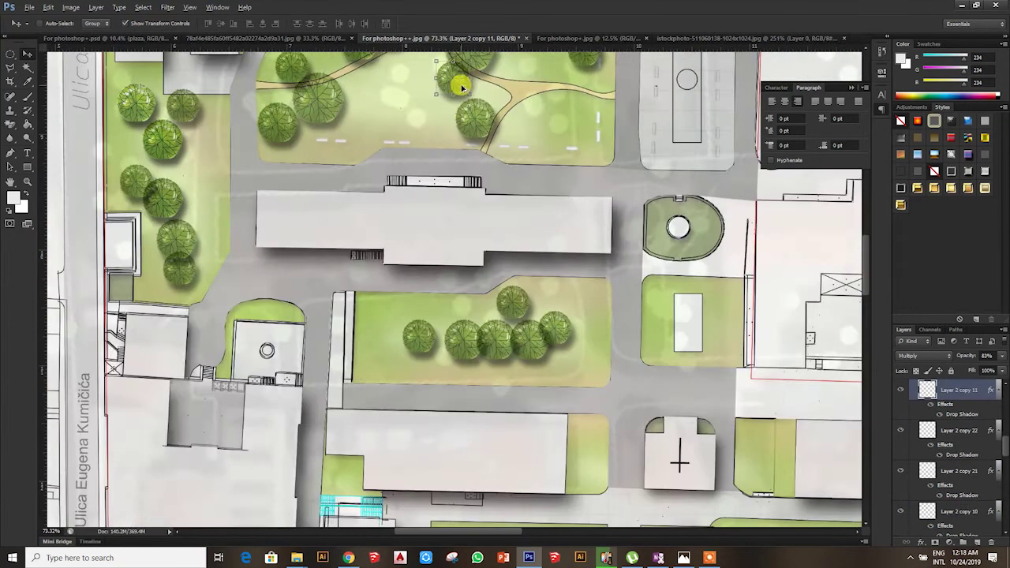
{"action": "mouse_move", "coordinate": [461, 85]}
{"action": "left_mouse_down"}
{"action": "mouse_move", "coordinate": [539, 119]}
{"action": "mouse_move", "coordinate": [527, 290]}
{"action": "left_mouse_up"}
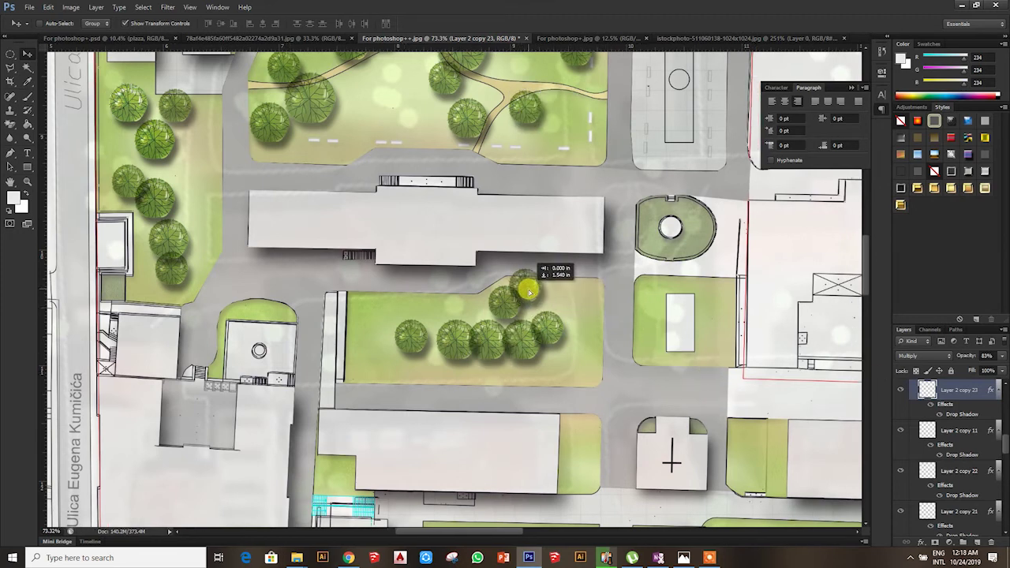
Close the grid image and return to the tree-symbol sheet
{"action": "left_click", "coordinate": [294, 38]}
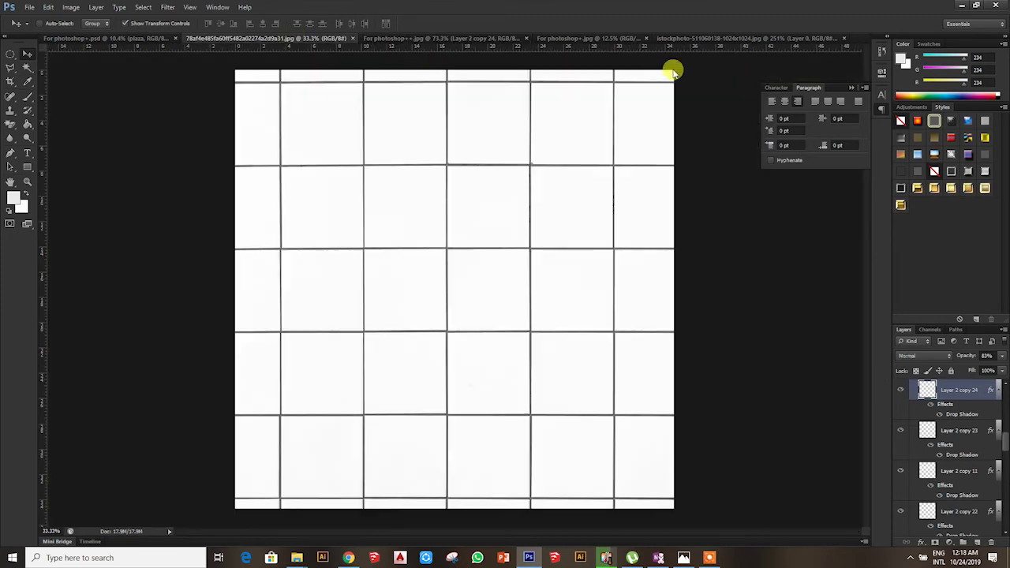
{"action": "left_click", "coordinate": [352, 39]}
{"action": "left_click", "coordinate": [541, 36]}
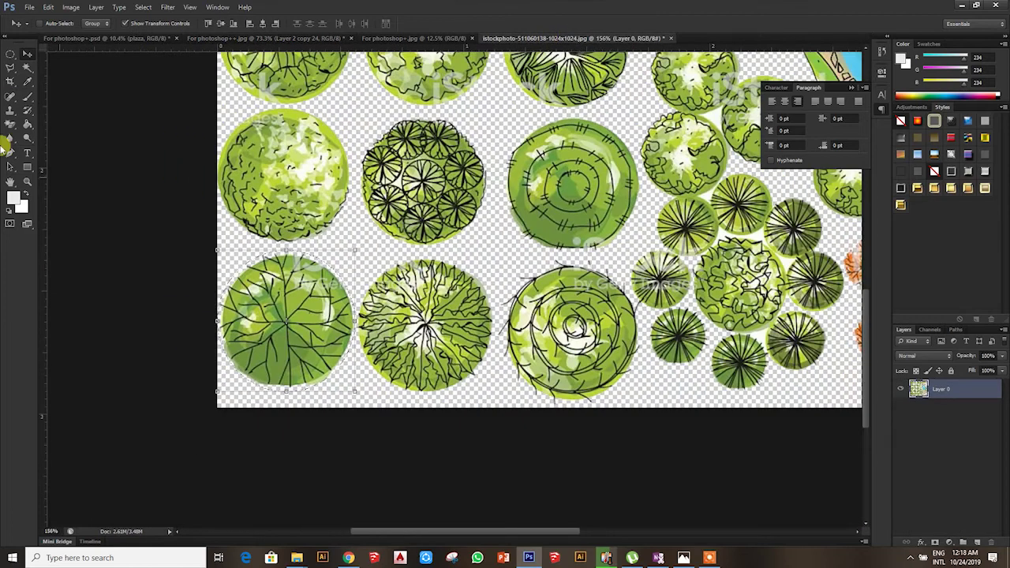
Zoom into the tree sheet and switch to the Magic Eraser
{"action": "left_click", "coordinate": [11, 53]}
{"action": "scroll", "coordinate": [176, 170], "scroll_direction": "down", "scroll_amount": 2}
{"action": "scroll", "coordinate": [176, 170], "scroll_direction": "up", "scroll_amount": 3}
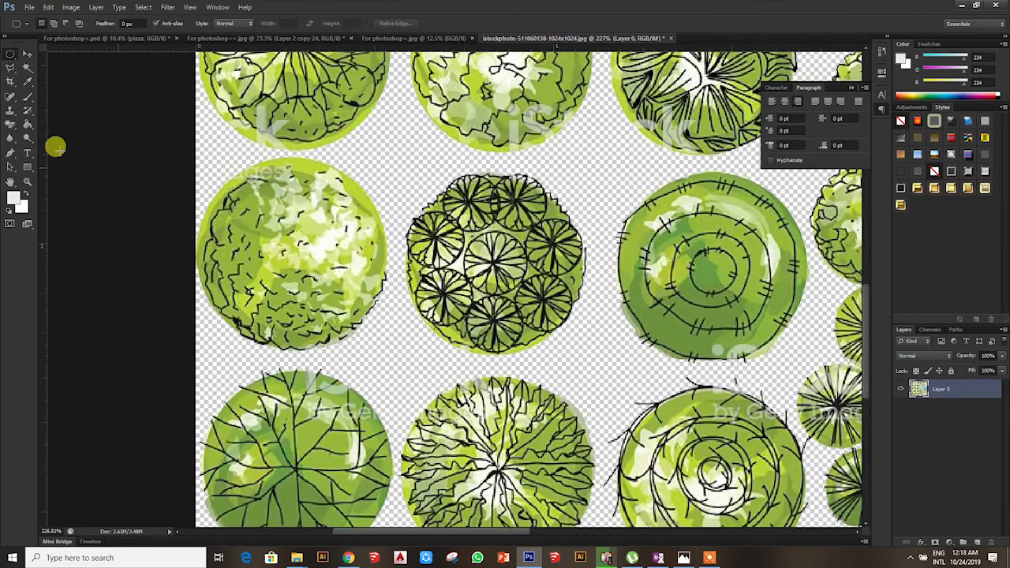
{"action": "key", "text": "e"}
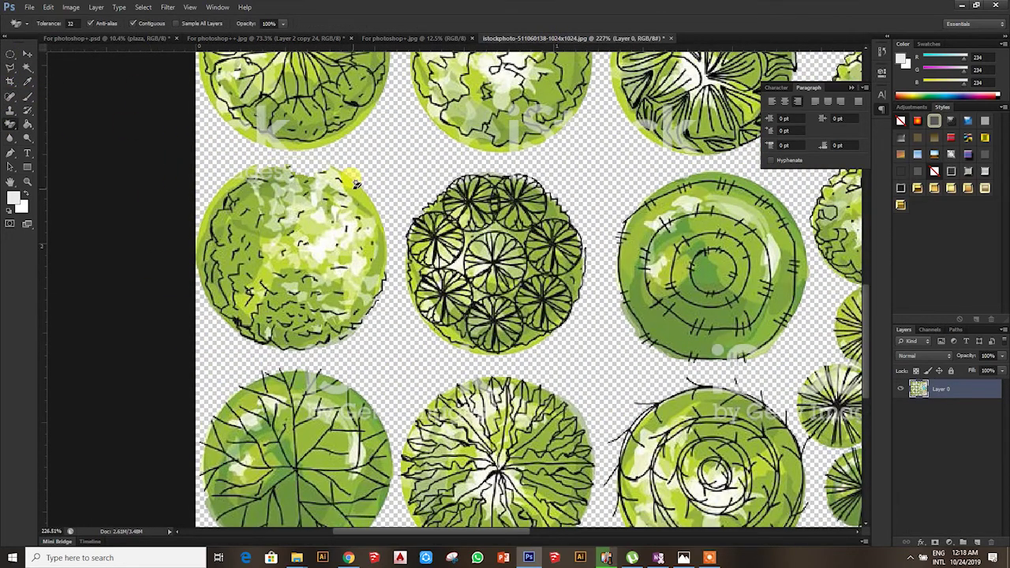
{"action": "scroll", "coordinate": [367, 305], "scroll_direction": "down", "scroll_amount": 1}
{"action": "scroll", "coordinate": [347, 320], "scroll_direction": "up", "scroll_amount": 3}
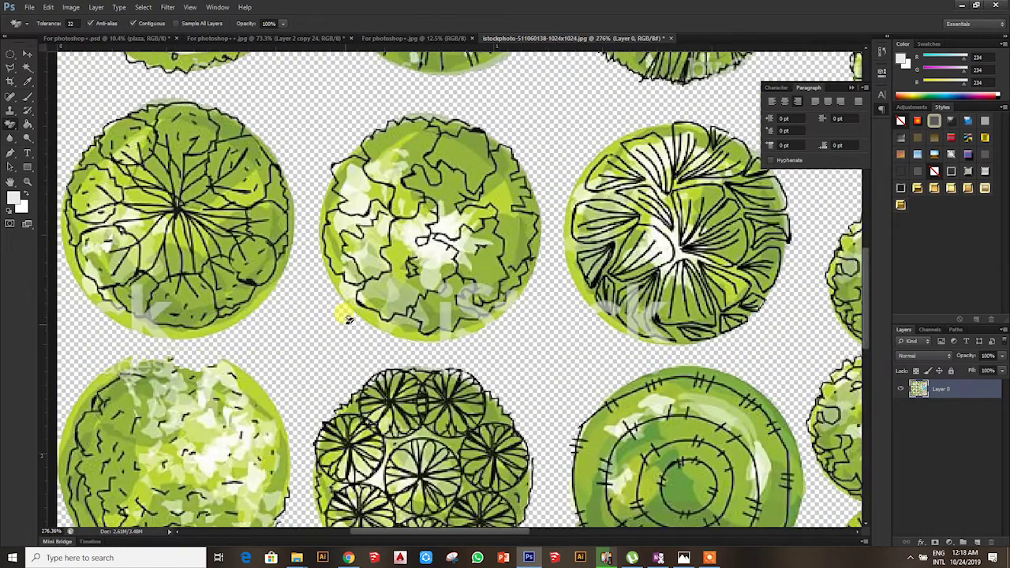
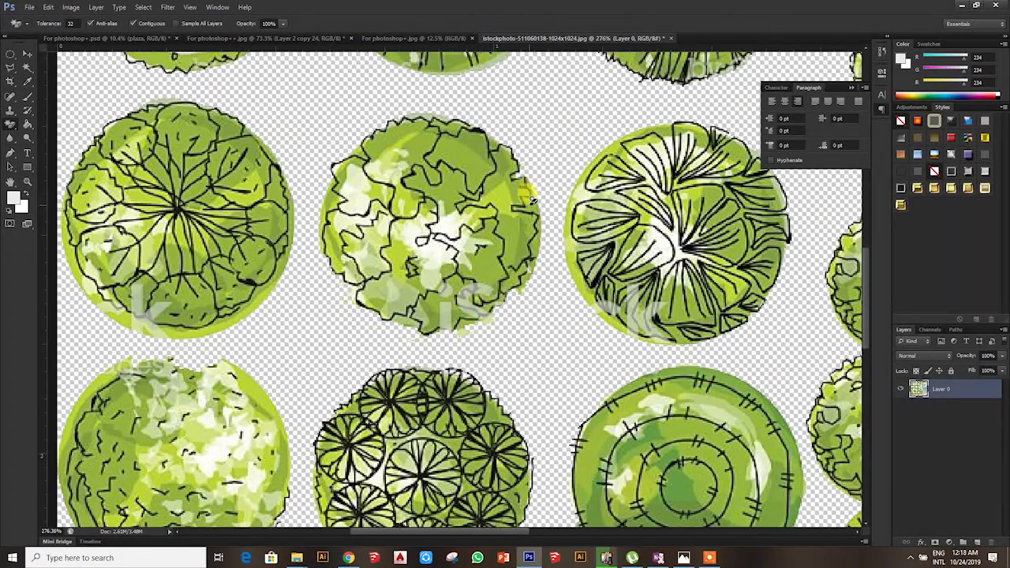
Select the middle round tree symbol in the symbol sheet with an elliptical marquee
{"action": "left_click", "coordinate": [13, 56]}
{"action": "scroll", "coordinate": [458, 299], "scroll_direction": "down", "scroll_amount": 5}
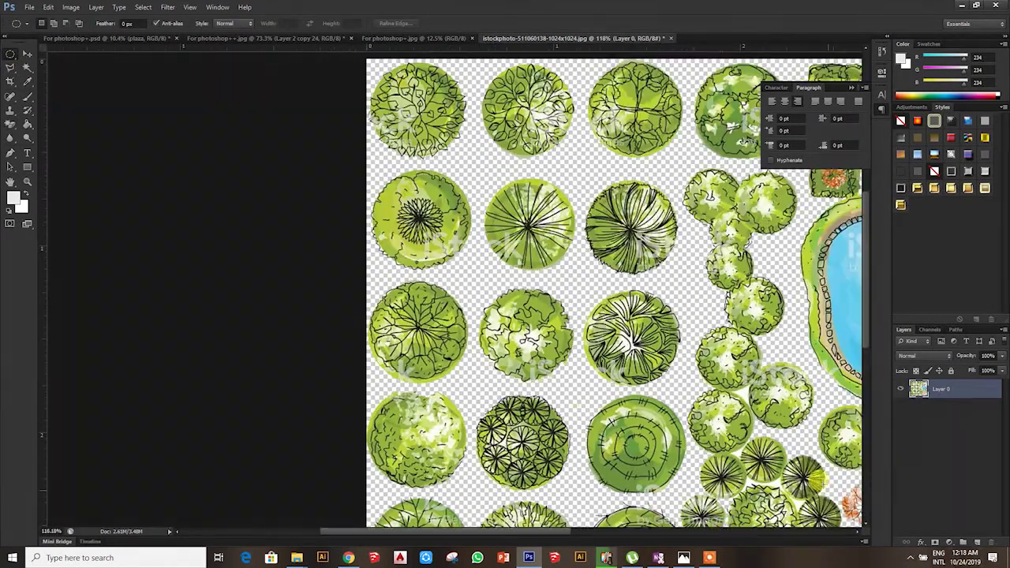
{"action": "scroll", "coordinate": [539, 355], "scroll_direction": "up", "scroll_amount": 3}
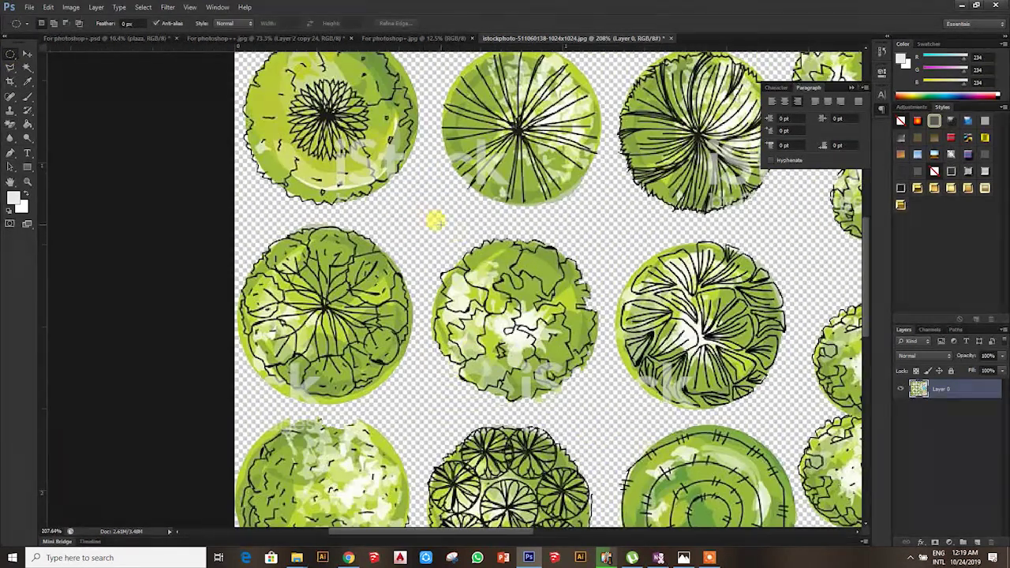
{"action": "left_click_drag", "start_coordinate": [419, 228], "coordinate": [599, 418]}
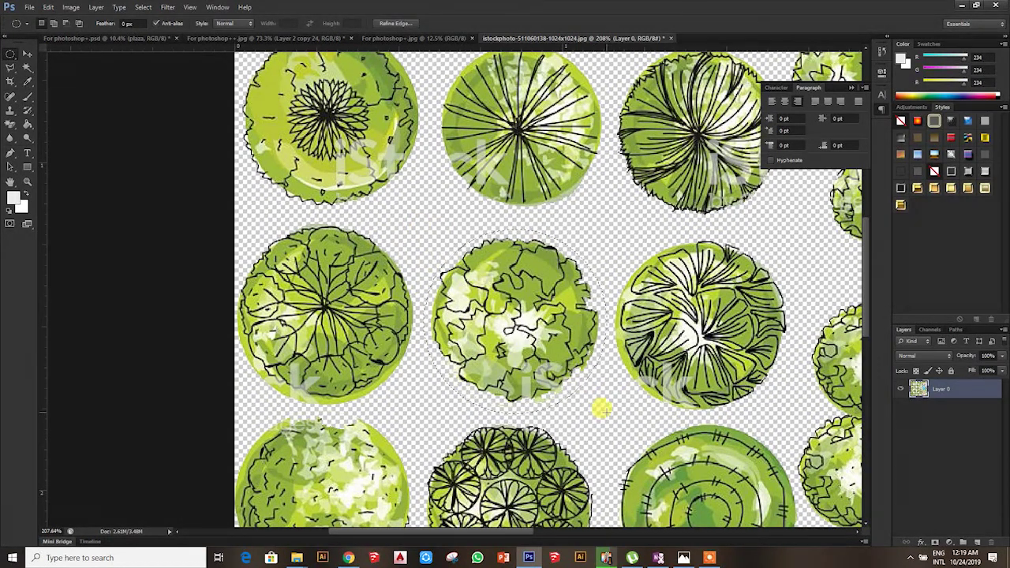
Bring the tree into a new layer above the plaza in the site plan
{"action": "left_click", "coordinate": [123, 40]}
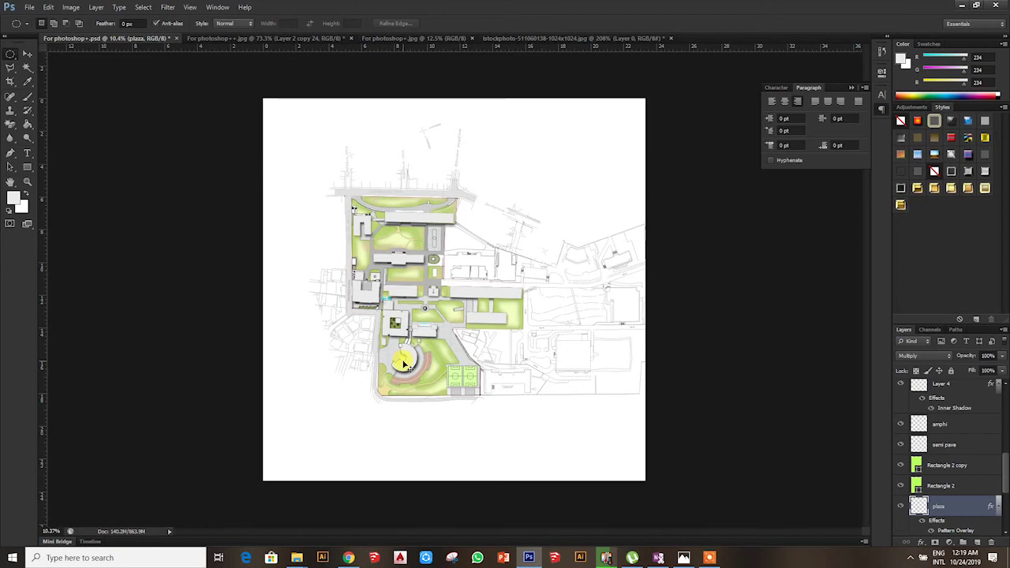
{"action": "key", "text": "ctrl+shift+alt+n"}
{"action": "scroll", "coordinate": [110, 156], "scroll_direction": "up", "scroll_amount": 3}
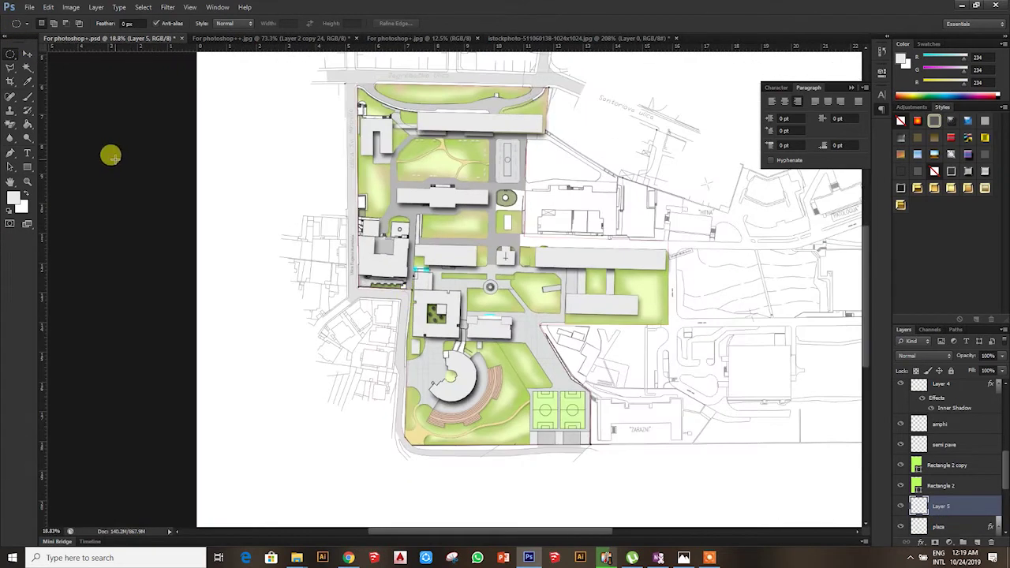
{"action": "left_click", "coordinate": [27, 53]}
{"action": "scroll", "coordinate": [427, 182], "scroll_direction": "up", "scroll_amount": 3}
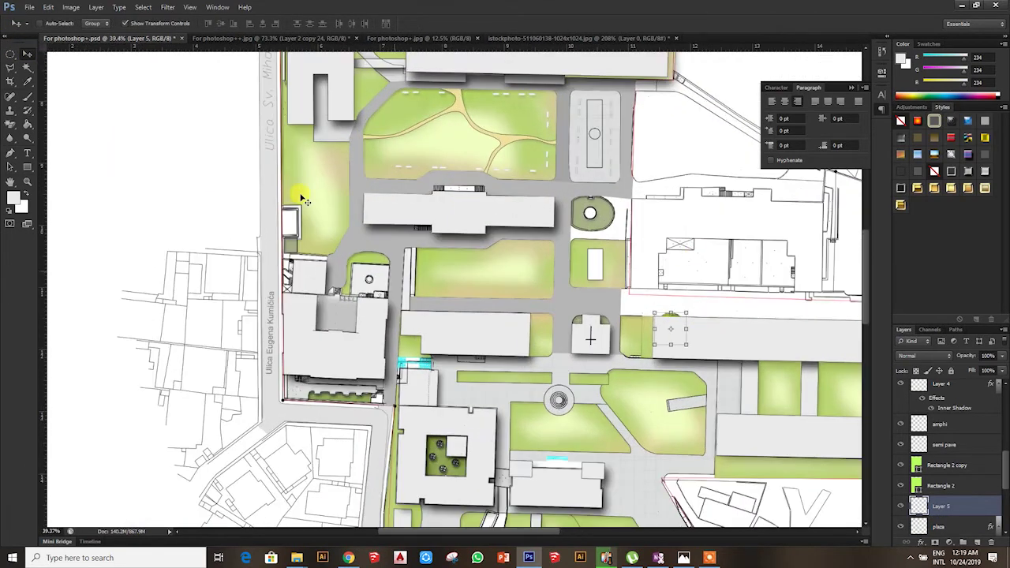
{"action": "left_click", "coordinate": [444, 40]}
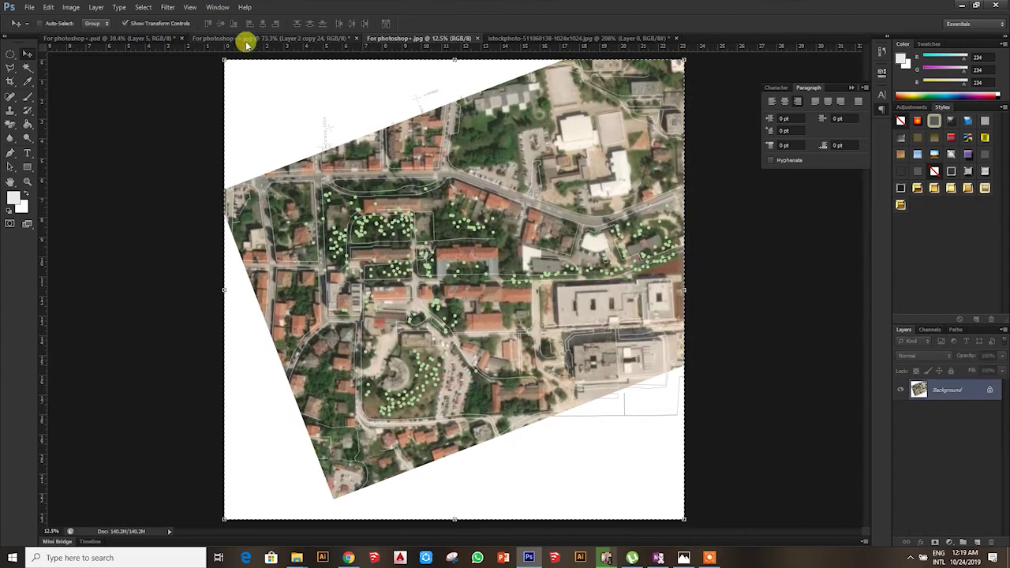
{"action": "left_click", "coordinate": [247, 40]}
{"action": "scroll", "coordinate": [384, 198], "scroll_direction": "down", "scroll_amount": 3}
{"action": "scroll", "coordinate": [454, 288], "scroll_direction": "up", "scroll_amount": 2}
Move the pasted tree up beside the park trees and scale it to about 65%
{"action": "left_click", "coordinate": [454, 288]}
{"action": "scroll", "coordinate": [454, 288], "scroll_direction": "up", "scroll_amount": 2}
{"action": "left_click_drag", "start_coordinate": [453, 288], "coordinate": [462, 140]}
{"action": "scroll", "coordinate": [467, 169], "scroll_direction": "up", "scroll_amount": 2}
{"action": "key", "text": "ctrl+t"}
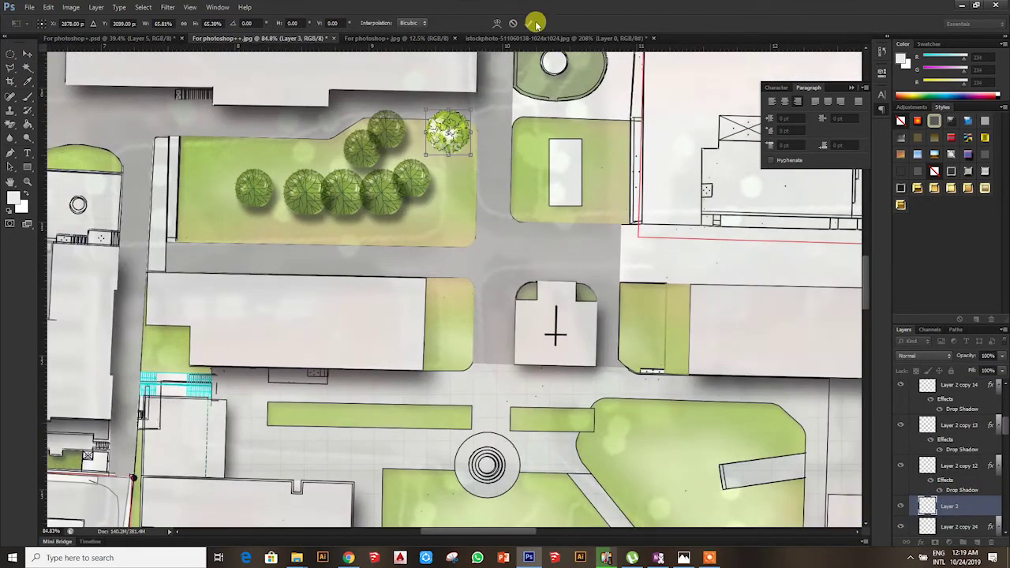
{"action": "left_click", "coordinate": [532, 23]}
Reduce the new tree's saturation with Hue/Saturation
{"action": "left_click", "coordinate": [70, 7]}
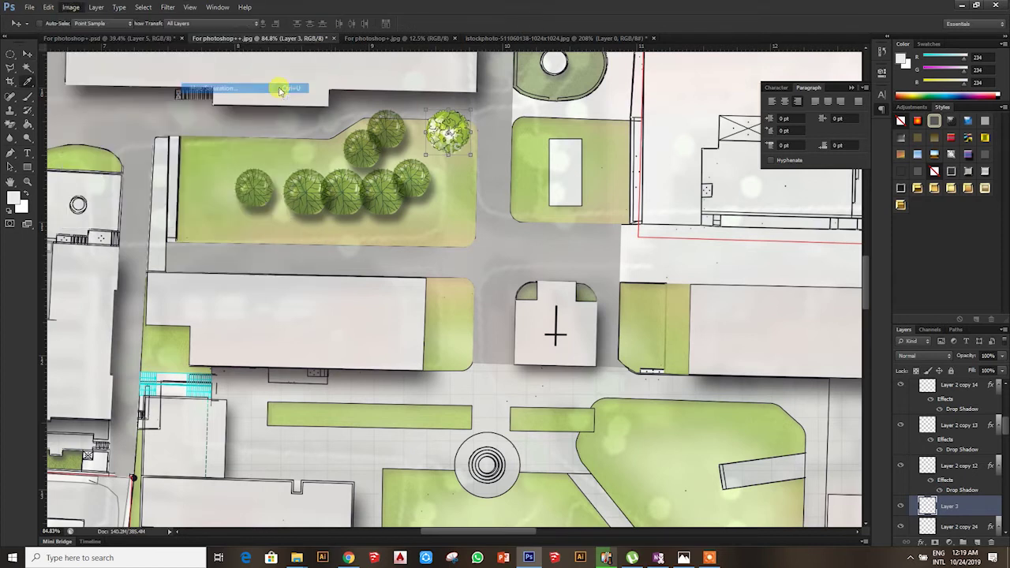
{"action": "left_click", "coordinate": [280, 90]}
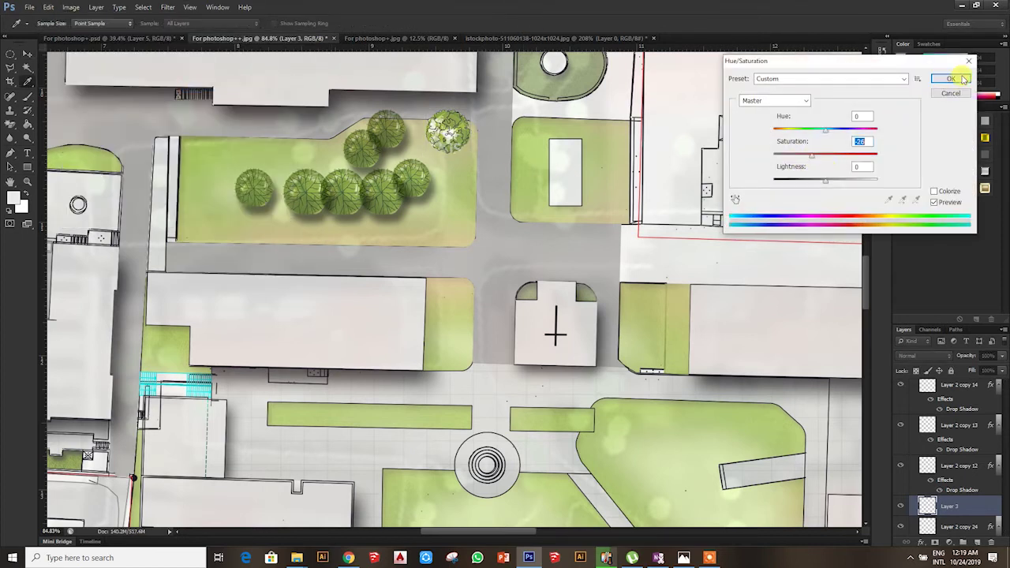
{"action": "left_click", "coordinate": [952, 78]}
{"action": "scroll", "coordinate": [387, 101], "scroll_direction": "up", "scroll_amount": 2}
Give the tree layer a larger, softer drop shadow
{"action": "double_click", "coordinate": [923, 507]}
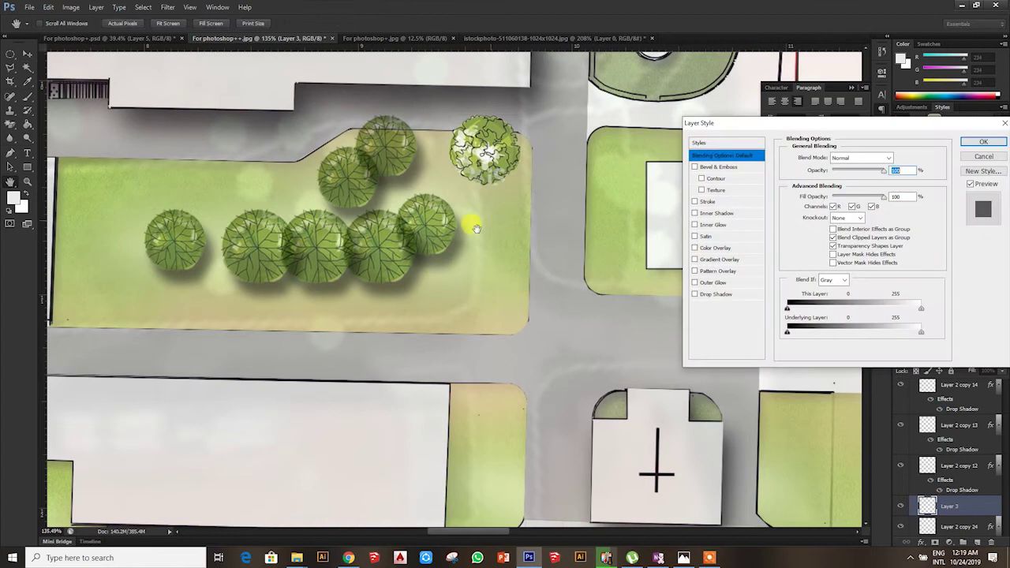
{"action": "left_click", "coordinate": [709, 294]}
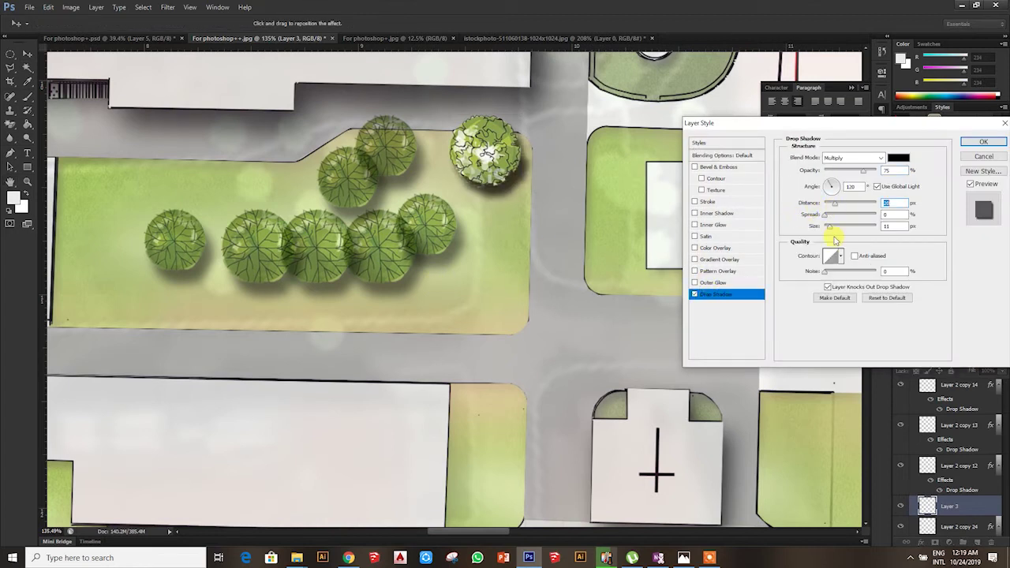
{"action": "left_click", "coordinate": [835, 228]}
{"action": "left_click", "coordinate": [996, 143]}
Set the tree layer's blend mode to Multiply
{"action": "left_click", "coordinate": [923, 356]}
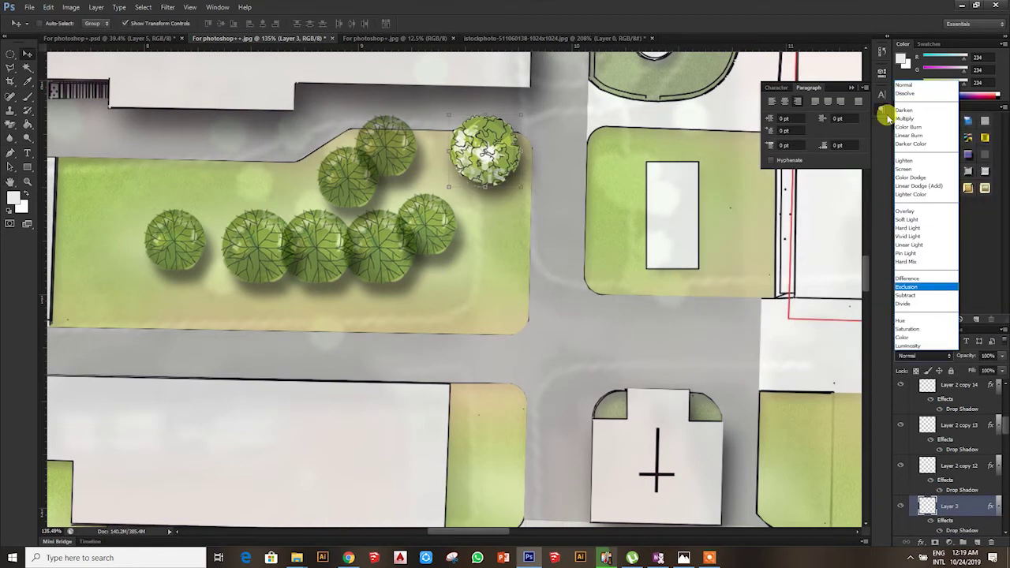
{"action": "left_click", "coordinate": [907, 118]}
{"action": "scroll", "coordinate": [504, 158], "scroll_direction": "down", "scroll_amount": 2}
{"action": "scroll", "coordinate": [505, 149], "scroll_direction": "down", "scroll_amount": 3}
{"action": "scroll", "coordinate": [482, 180], "scroll_direction": "down", "scroll_amount": 1}
{"action": "scroll", "coordinate": [489, 157], "scroll_direction": "up", "scroll_amount": 3}
{"action": "scroll", "coordinate": [513, 189], "scroll_direction": "up", "scroll_amount": 2}
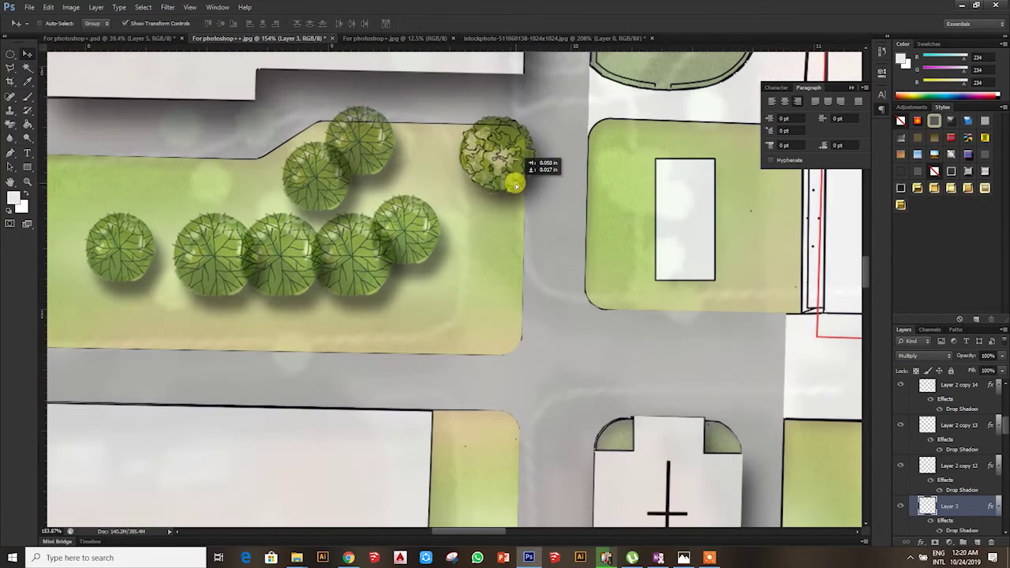
Lower the tree's opacity to 76% and add a smaller copy just below it
{"action": "left_click_drag", "start_coordinate": [1006, 362], "coordinate": [944, 360]}
{"action": "mouse_move", "coordinate": [507, 183]}
{"action": "left_mouse_down"}
{"action": "mouse_move", "coordinate": [520, 261]}
{"action": "mouse_move", "coordinate": [500, 244]}
{"action": "mouse_move", "coordinate": [508, 224]}
{"action": "left_mouse_up"}
{"action": "left_click", "coordinate": [534, 23]}
{"action": "scroll", "coordinate": [981, 506], "scroll_direction": "down", "scroll_amount": 1}
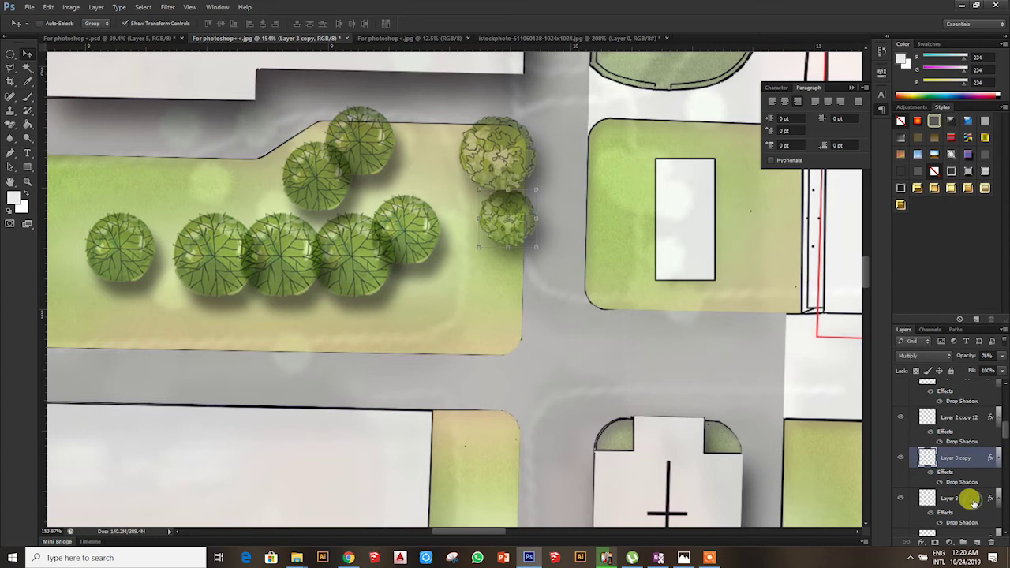
Copy the large and small trees down toward the park's lower corner, against the tree column
{"action": "left_click", "coordinate": [970, 499]}
{"action": "left_click_drag", "start_coordinate": [514, 192], "coordinate": [517, 304]}
{"action": "left_click", "coordinate": [968, 503]}
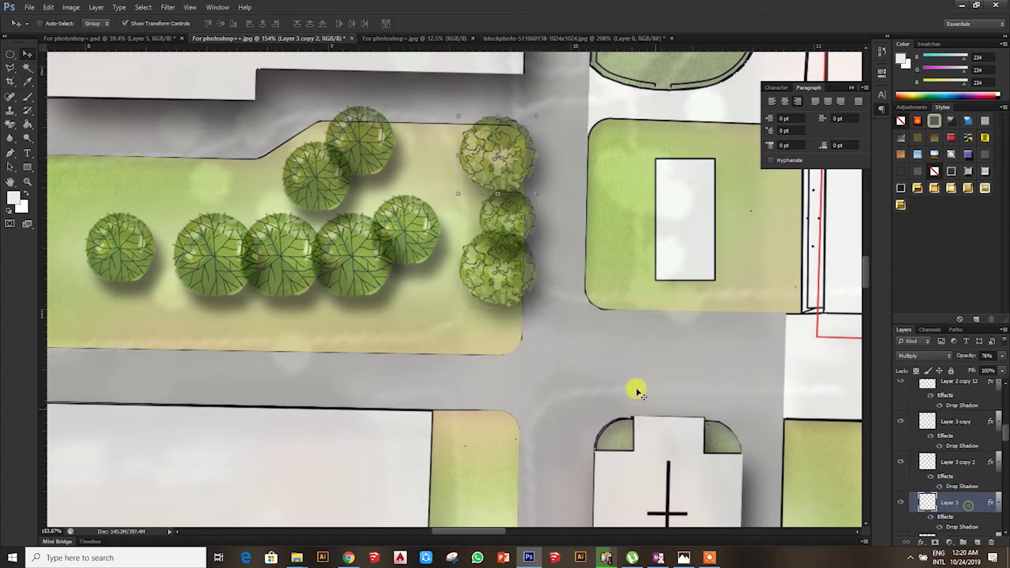
{"action": "left_click_drag", "start_coordinate": [507, 214], "coordinate": [501, 384]}
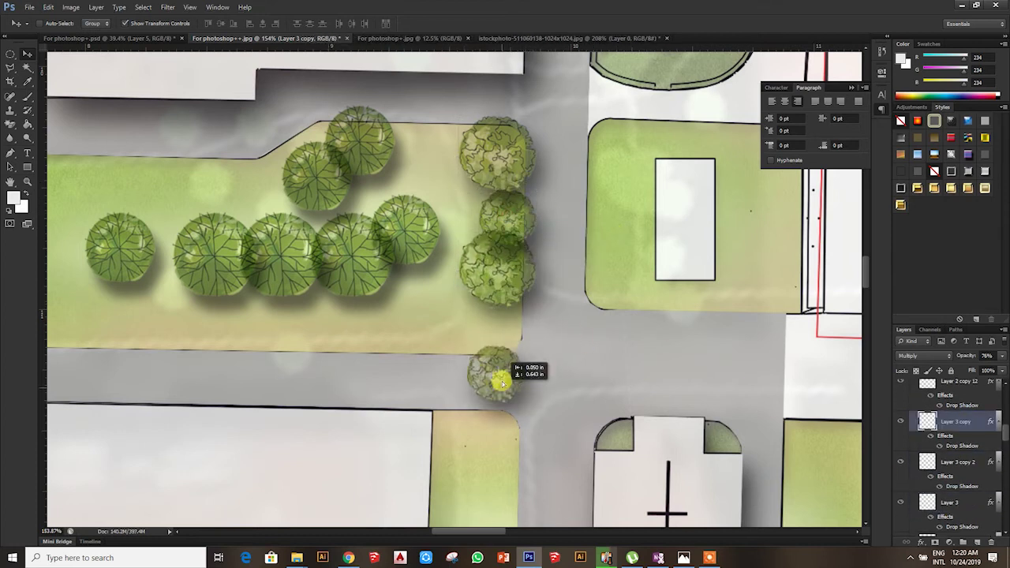
{"action": "scroll", "coordinate": [501, 384], "scroll_direction": "down", "scroll_amount": 3}
{"action": "mouse_move", "coordinate": [523, 287]}
{"action": "left_mouse_down"}
{"action": "mouse_move", "coordinate": [566, 251]}
{"action": "mouse_move", "coordinate": [287, 250]}
{"action": "mouse_move", "coordinate": [401, 250]}
{"action": "left_mouse_up"}
Pick the small tree copy's layer and duplicate it along the park's top and bottom edges
{"action": "right_click", "coordinate": [553, 333]}
{"action": "left_click", "coordinate": [556, 339]}
{"action": "left_click_drag", "start_coordinate": [555, 334], "coordinate": [551, 336]}
{"action": "right_click", "coordinate": [551, 335]}
{"action": "scroll", "coordinate": [559, 334], "scroll_direction": "up", "scroll_amount": 3}
{"action": "right_click", "coordinate": [552, 314]}
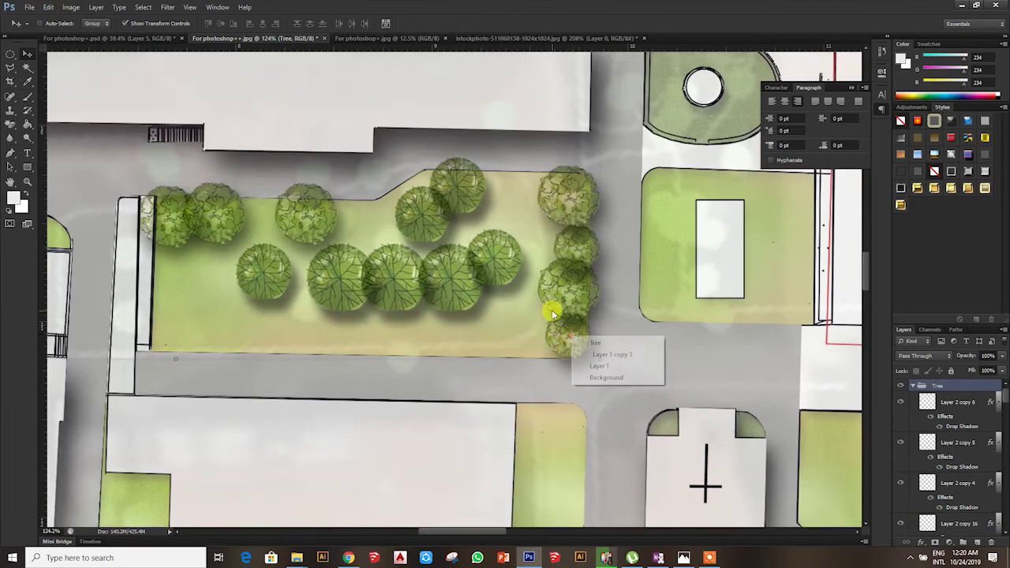
{"action": "left_click", "coordinate": [612, 354]}
{"action": "mouse_move", "coordinate": [578, 358]}
{"action": "left_mouse_down"}
{"action": "mouse_move", "coordinate": [353, 207]}
{"action": "mouse_move", "coordinate": [254, 204]}
{"action": "left_mouse_up"}
{"action": "mouse_move", "coordinate": [568, 193]}
{"action": "left_mouse_down"}
{"action": "mouse_move", "coordinate": [584, 186]}
{"action": "mouse_move", "coordinate": [500, 181]}
{"action": "mouse_move", "coordinate": [568, 326]}
{"action": "mouse_move", "coordinate": [541, 354]}
{"action": "mouse_move", "coordinate": [188, 351]}
{"action": "left_mouse_up"}
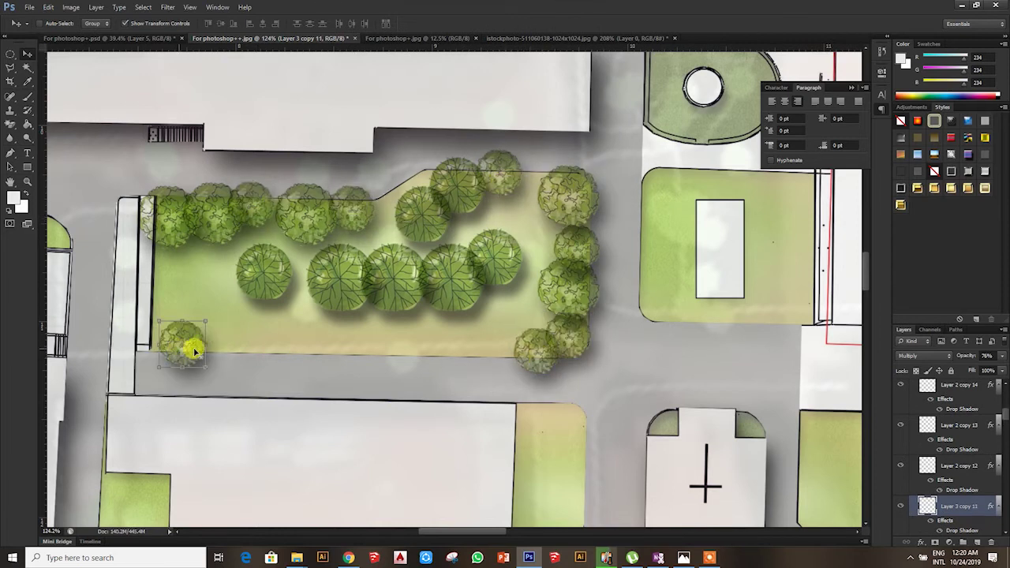
{"action": "mouse_move", "coordinate": [182, 349]}
{"action": "left_mouse_down"}
{"action": "mouse_move", "coordinate": [498, 347]}
{"action": "mouse_move", "coordinate": [282, 345]}
{"action": "left_mouse_up"}
Resize a bottom-edge tree copy and add another tree to the bottom row
{"action": "key", "text": "ctrl+t"}
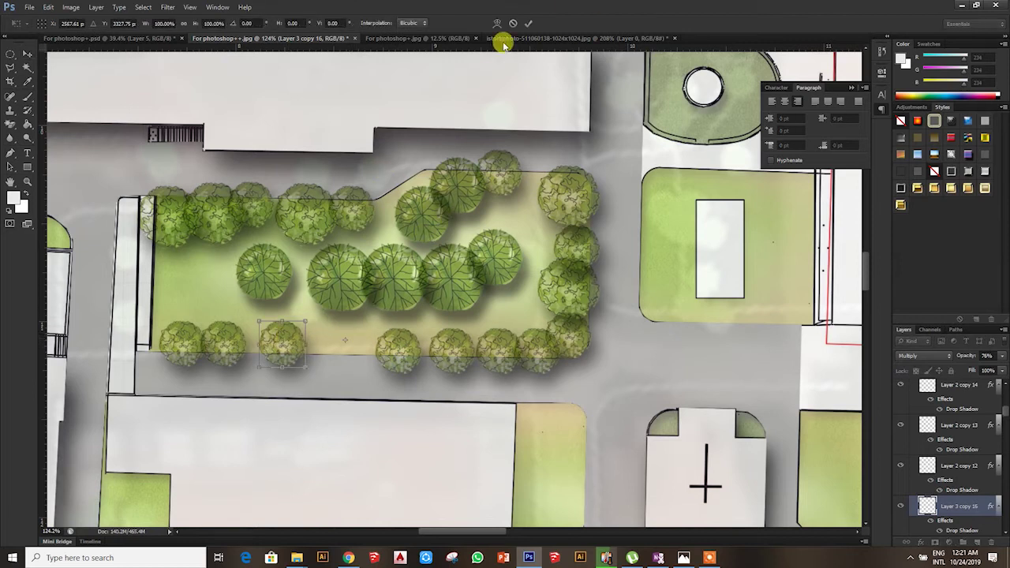
{"action": "key", "text": "Return"}
{"action": "left_click_drag", "start_coordinate": [288, 342], "coordinate": [334, 347]}
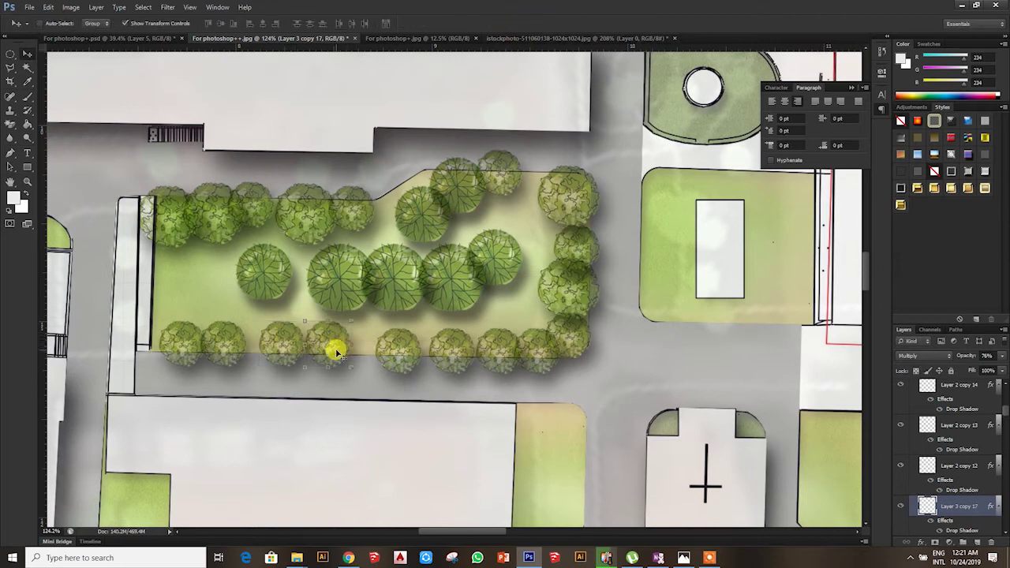
{"action": "scroll", "coordinate": [333, 347], "scroll_direction": "down", "scroll_amount": 3}
{"action": "scroll", "coordinate": [322, 319], "scroll_direction": "down", "scroll_amount": 2}
{"action": "scroll", "coordinate": [399, 342], "scroll_direction": "up", "scroll_amount": 2}
{"action": "right_click", "coordinate": [416, 346]}
{"action": "left_click", "coordinate": [442, 359]}
{"action": "scroll", "coordinate": [417, 350], "scroll_direction": "up", "scroll_amount": 2}
Copy trees into the upper median, up to its top, and back into the park
{"action": "mouse_move", "coordinate": [417, 349]}
{"action": "left_mouse_down"}
{"action": "mouse_move", "coordinate": [432, 206]}
{"action": "mouse_move", "coordinate": [517, 163]}
{"action": "left_mouse_up"}
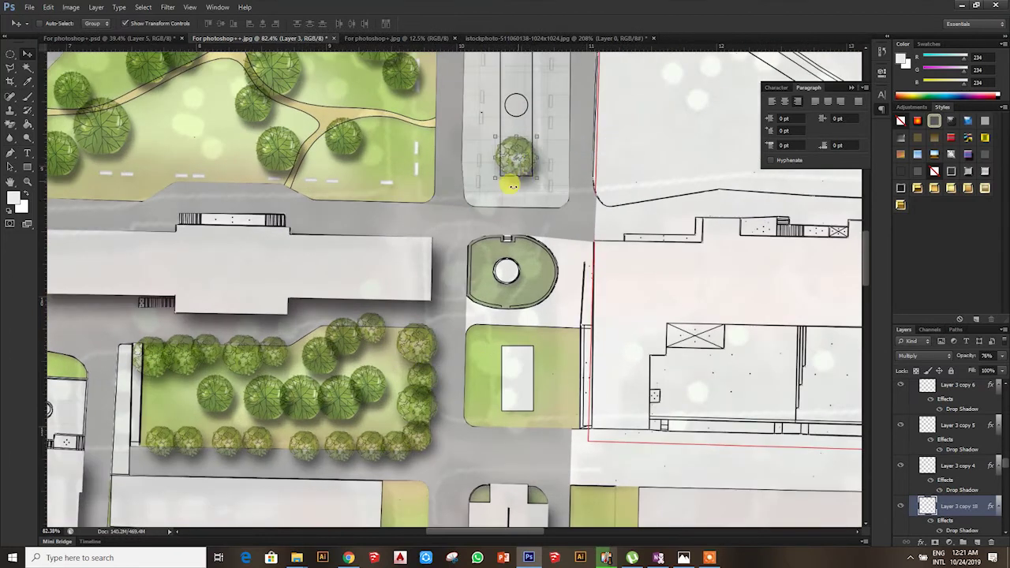
{"action": "scroll", "coordinate": [500, 129], "scroll_direction": "up", "scroll_amount": 1}
{"action": "scroll", "coordinate": [499, 129], "scroll_direction": "up", "scroll_amount": 3}
{"action": "mouse_move", "coordinate": [557, 221]}
{"action": "left_mouse_down"}
{"action": "mouse_move", "coordinate": [656, 118]}
{"action": "mouse_move", "coordinate": [545, 108]}
{"action": "left_mouse_up"}
{"action": "scroll", "coordinate": [545, 108], "scroll_direction": "down", "scroll_amount": 3}
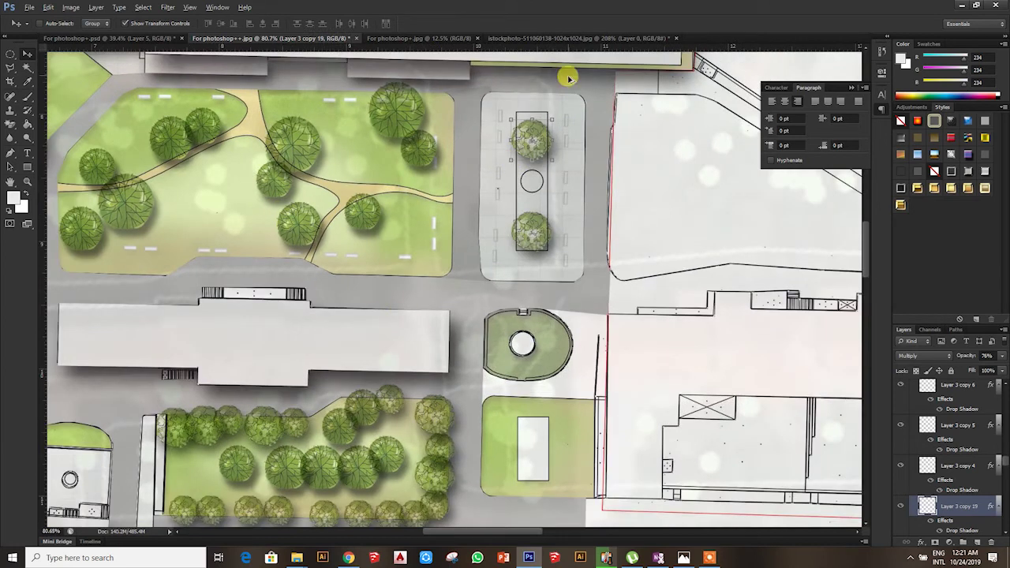
{"action": "mouse_move", "coordinate": [545, 159]}
{"action": "left_mouse_down"}
{"action": "mouse_move", "coordinate": [436, 192]}
{"action": "mouse_move", "coordinate": [414, 247]}
{"action": "mouse_move", "coordinate": [436, 243]}
{"action": "left_mouse_up"}
Copy a single tree onto the lawn by the road, resize it and shift it left
{"action": "right_click", "coordinate": [446, 443]}
{"action": "left_click", "coordinate": [513, 462]}
{"action": "scroll", "coordinate": [446, 445], "scroll_direction": "up", "scroll_amount": 2}
{"action": "left_click_drag", "start_coordinate": [447, 444], "coordinate": [478, 396]}
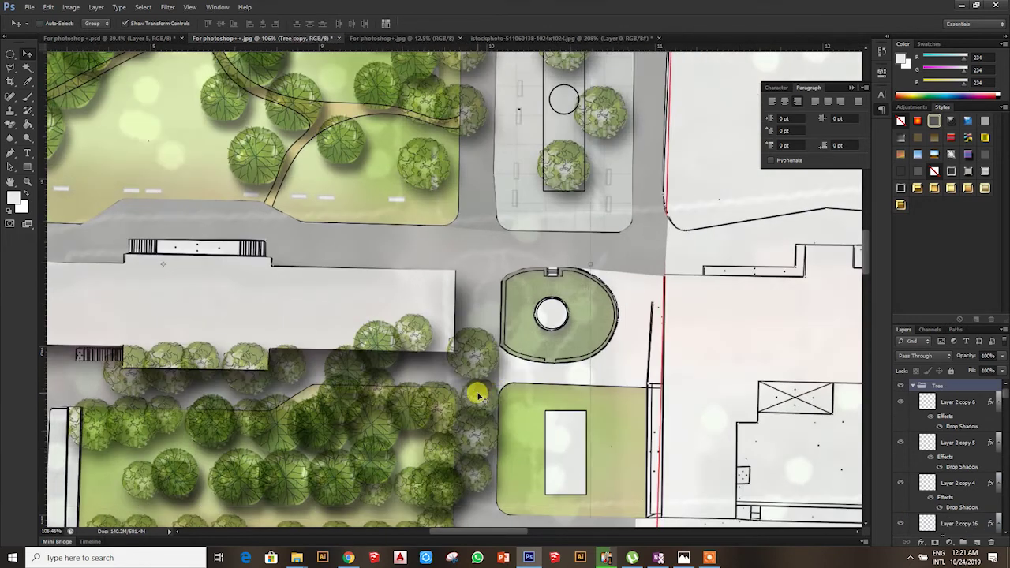
{"action": "key", "text": "ctrl+z"}
{"action": "right_click", "coordinate": [446, 444]}
{"action": "left_click", "coordinate": [473, 458]}
{"action": "left_click_drag", "start_coordinate": [451, 460], "coordinate": [402, 175]}
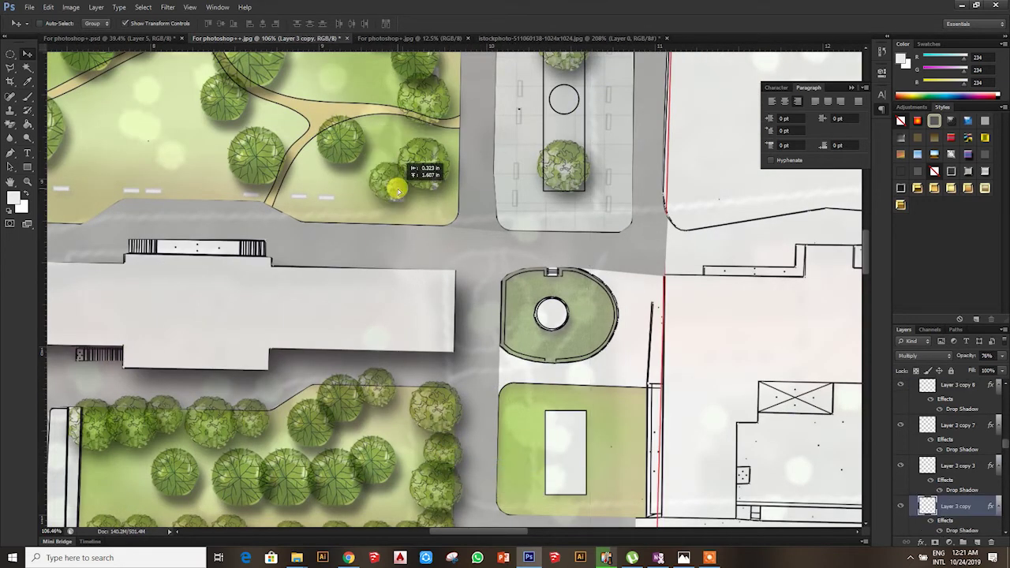
{"action": "key", "text": "ctrl+t"}
{"action": "key", "text": "Return"}
{"action": "scroll", "coordinate": [381, 189], "scroll_direction": "up", "scroll_amount": 2}
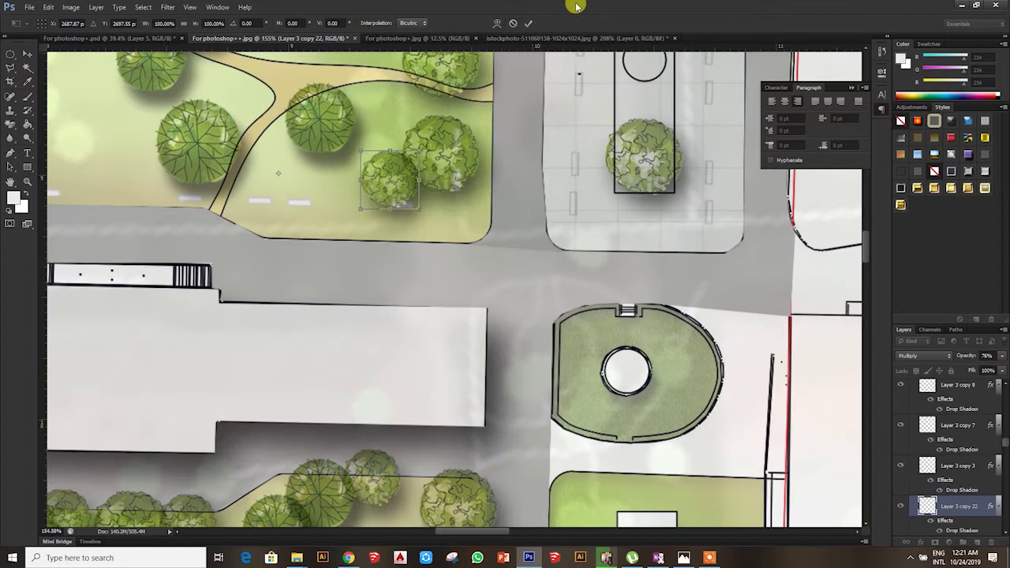
{"action": "mouse_move", "coordinate": [339, 206]}
{"action": "left_mouse_down"}
{"action": "mouse_move", "coordinate": [261, 179]}
{"action": "mouse_move", "coordinate": [147, 158]}
{"action": "left_mouse_up"}
Copy more trees along the lawn's lower edge and to another spot
{"action": "scroll", "coordinate": [350, 169], "scroll_direction": "down", "scroll_amount": 2}
{"action": "scroll", "coordinate": [338, 185], "scroll_direction": "up", "scroll_amount": 2}
{"action": "mouse_move", "coordinate": [339, 184]}
{"action": "left_mouse_down"}
{"action": "mouse_move", "coordinate": [142, 183]}
{"action": "mouse_move", "coordinate": [229, 183]}
{"action": "mouse_move", "coordinate": [191, 187]}
{"action": "left_mouse_up"}
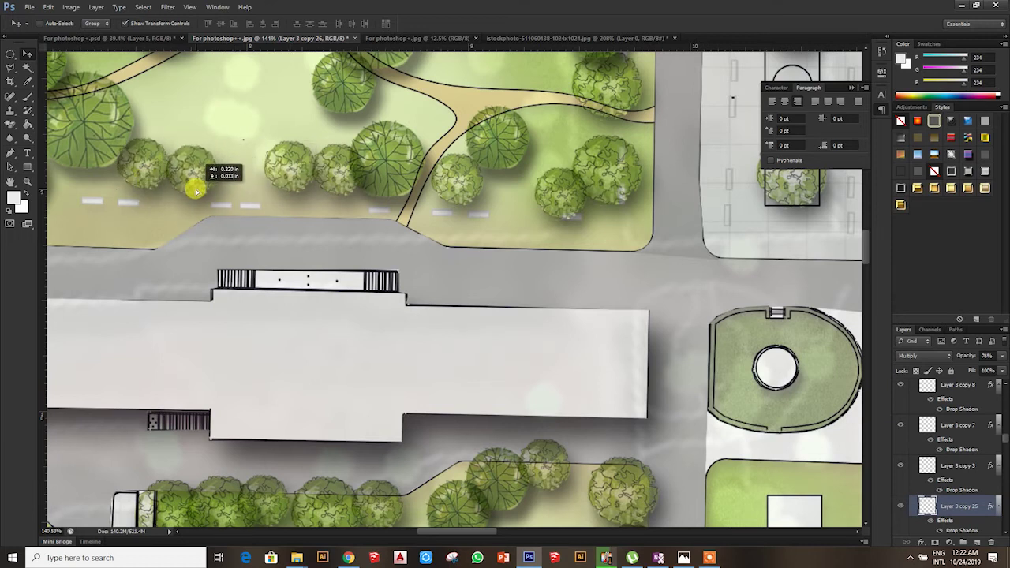
{"action": "scroll", "coordinate": [570, 194], "scroll_direction": "down", "scroll_amount": 3}
{"action": "scroll", "coordinate": [444, 163], "scroll_direction": "up", "scroll_amount": 3}
{"action": "scroll", "coordinate": [404, 229], "scroll_direction": "down", "scroll_amount": 2}
{"action": "scroll", "coordinate": [425, 213], "scroll_direction": "up", "scroll_amount": 2}
{"action": "left_click_drag", "start_coordinate": [448, 198], "coordinate": [347, 79]}
{"action": "scroll", "coordinate": [521, 442], "scroll_direction": "down", "scroll_amount": 2}
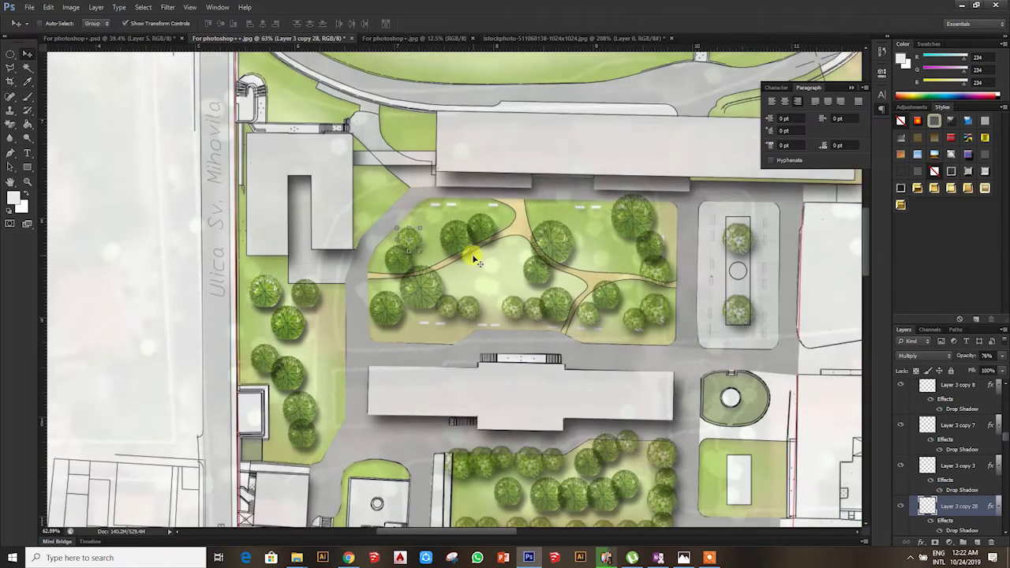
{"action": "scroll", "coordinate": [410, 229], "scroll_direction": "up", "scroll_amount": 3}
Add tree copies to the right and an enlarged one along the park's top edge
{"action": "left_click_drag", "start_coordinate": [430, 247], "coordinate": [462, 201]}
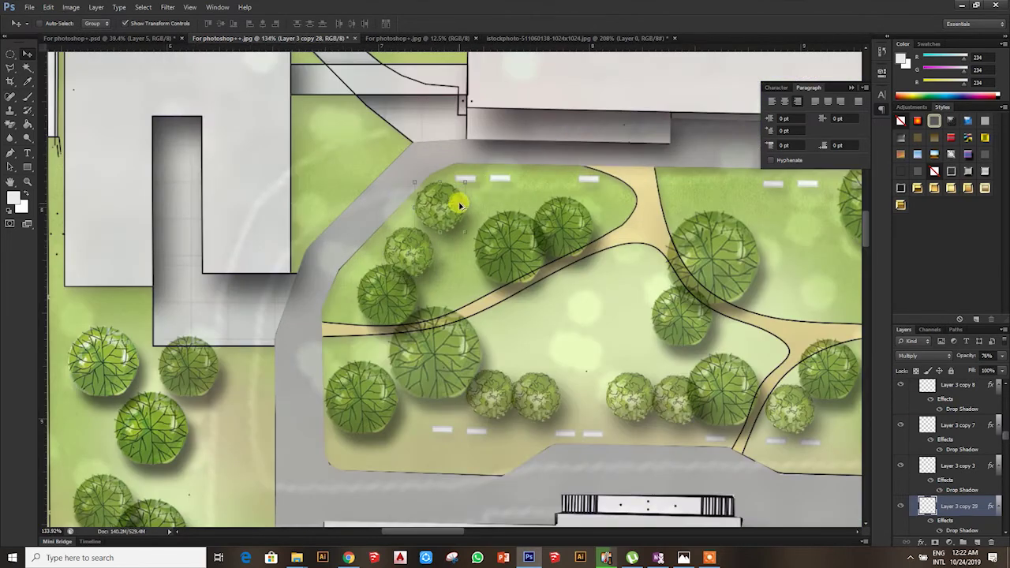
{"action": "left_click_drag", "start_coordinate": [551, 184], "coordinate": [705, 187]}
{"action": "scroll", "coordinate": [618, 188], "scroll_direction": "down", "scroll_amount": 1}
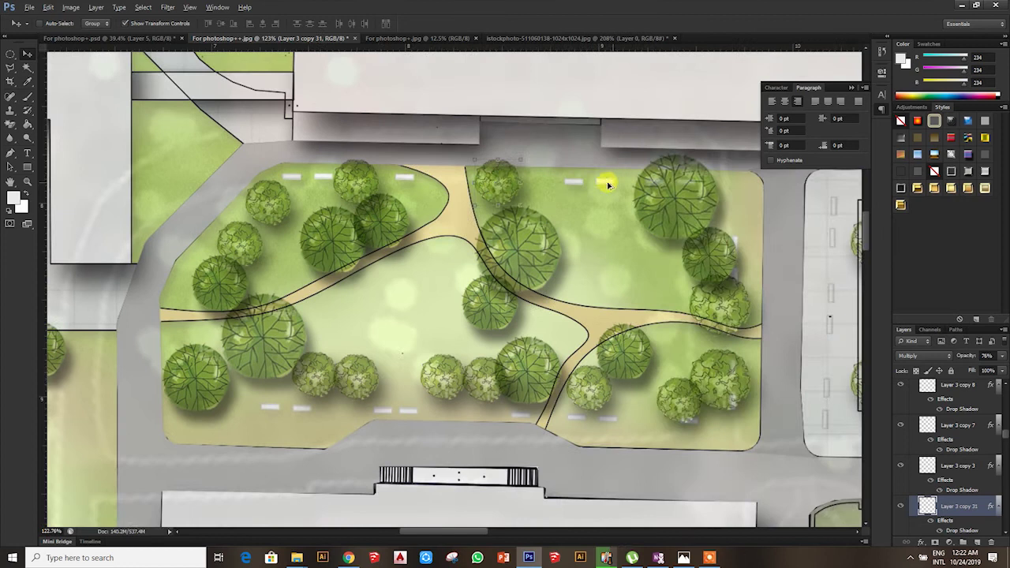
{"action": "left_click_drag", "start_coordinate": [514, 189], "coordinate": [565, 186]}
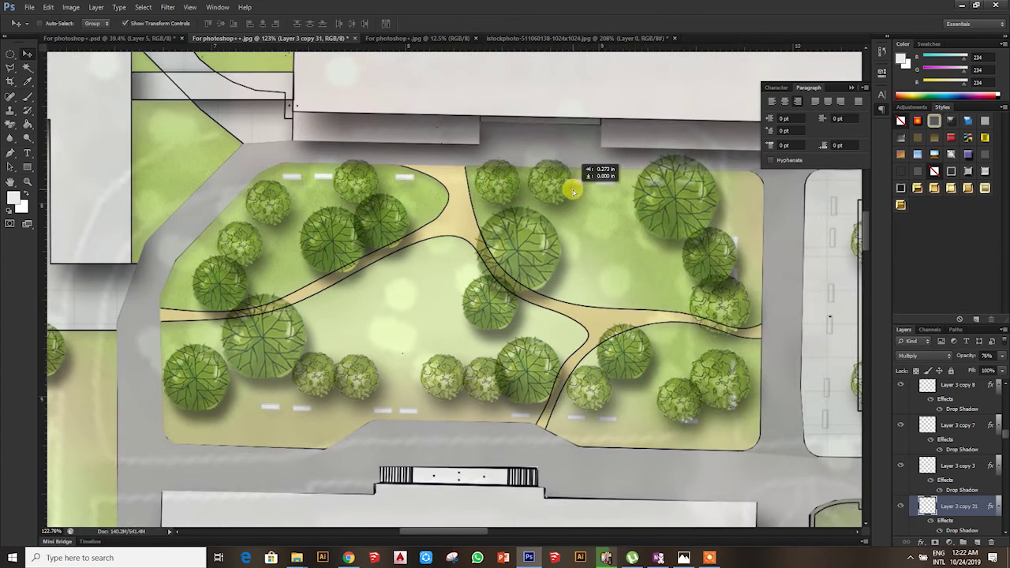
{"action": "scroll", "coordinate": [791, 219], "scroll_direction": "down", "scroll_amount": 5}
{"action": "scroll", "coordinate": [467, 219], "scroll_direction": "up", "scroll_amount": 3}
{"action": "mouse_move", "coordinate": [699, 202]}
{"action": "left_mouse_down"}
{"action": "mouse_move", "coordinate": [384, 150]}
{"action": "mouse_move", "coordinate": [428, 176]}
{"action": "mouse_move", "coordinate": [404, 172]}
{"action": "left_mouse_up"}
{"action": "left_click", "coordinate": [525, 23]}
Pick a tree and reposition it lower within the park
{"action": "scroll", "coordinate": [405, 171], "scroll_direction": "down", "scroll_amount": 5}
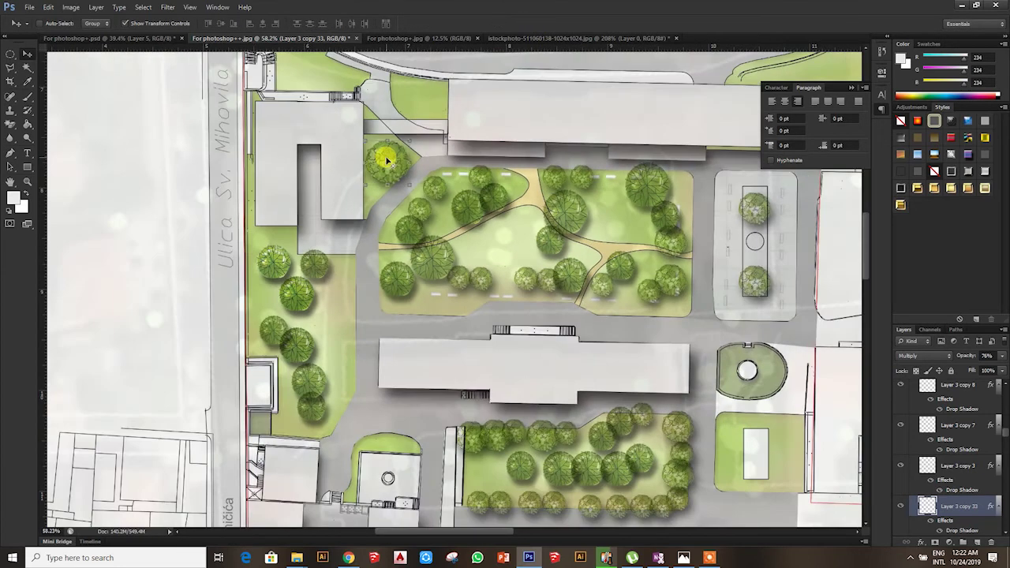
{"action": "scroll", "coordinate": [374, 183], "scroll_direction": "up", "scroll_amount": 2}
{"action": "scroll", "coordinate": [434, 198], "scroll_direction": "up", "scroll_amount": 1}
{"action": "right_click", "coordinate": [496, 234]}
{"action": "scroll", "coordinate": [487, 260], "scroll_direction": "up", "scroll_amount": 2}
{"action": "mouse_move", "coordinate": [569, 253]}
{"action": "left_mouse_down"}
{"action": "mouse_move", "coordinate": [355, 246]}
{"action": "mouse_move", "coordinate": [351, 418]}
{"action": "mouse_move", "coordinate": [333, 458]}
{"action": "left_mouse_up"}
{"action": "scroll", "coordinate": [318, 361], "scroll_direction": "down", "scroll_amount": 2}
{"action": "scroll", "coordinate": [322, 360], "scroll_direction": "down", "scroll_amount": 3}
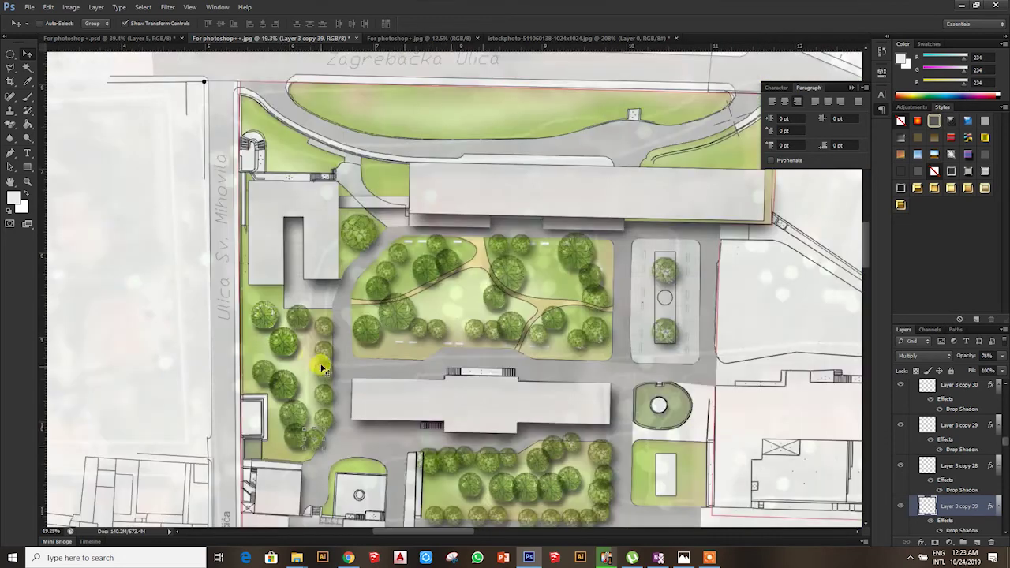
{"action": "scroll", "coordinate": [299, 334], "scroll_direction": "down", "scroll_amount": 3}
{"action": "scroll", "coordinate": [380, 273], "scroll_direction": "up", "scroll_amount": 3}
{"action": "scroll", "coordinate": [401, 135], "scroll_direction": "up", "scroll_amount": 2}
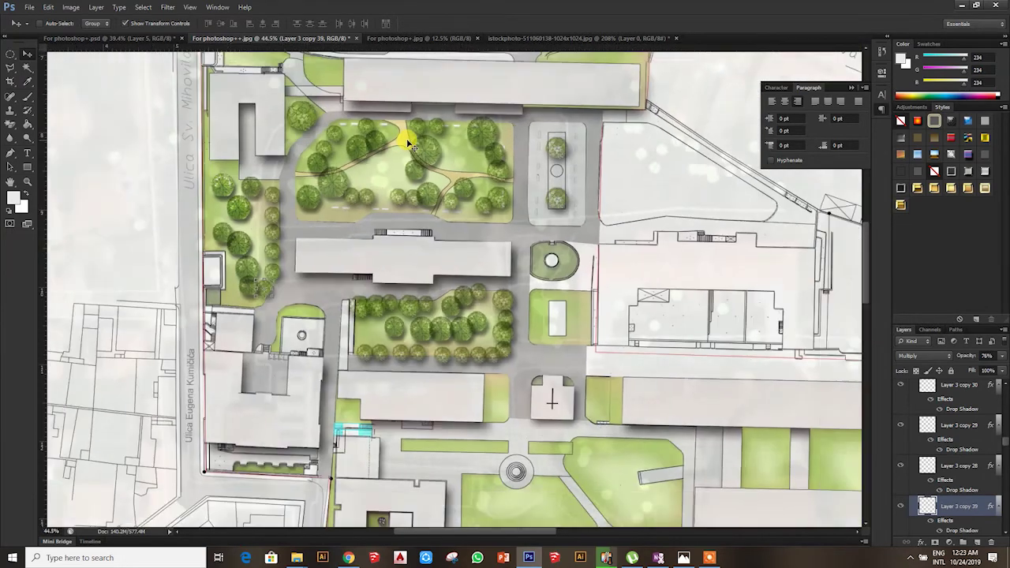
{"action": "scroll", "coordinate": [525, 463], "scroll_direction": "down", "scroll_amount": 2}
{"action": "scroll", "coordinate": [421, 332], "scroll_direction": "up", "scroll_amount": 2}
{"action": "scroll", "coordinate": [421, 331], "scroll_direction": "up", "scroll_amount": 1}
{"action": "scroll", "coordinate": [554, 367], "scroll_direction": "down", "scroll_amount": 1}
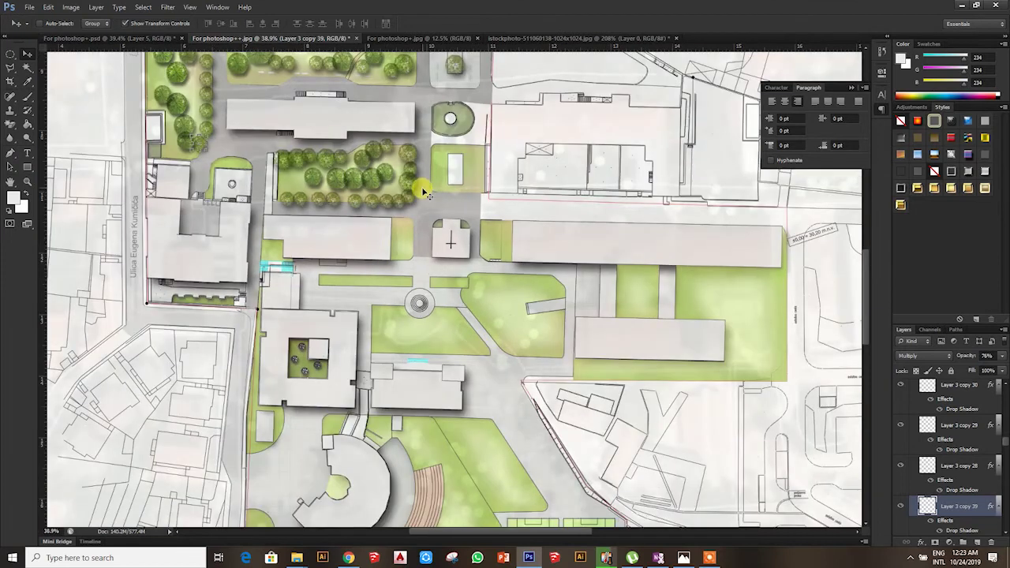
{"action": "scroll", "coordinate": [417, 189], "scroll_direction": "up", "scroll_amount": 3}
Place copies of the Layer 3 copy 10 tree along the planter strip near the fountain
{"action": "right_click", "coordinate": [397, 213]}
{"action": "left_click", "coordinate": [474, 231]}
{"action": "left_click_drag", "start_coordinate": [231, 391], "coordinate": [416, 400]}
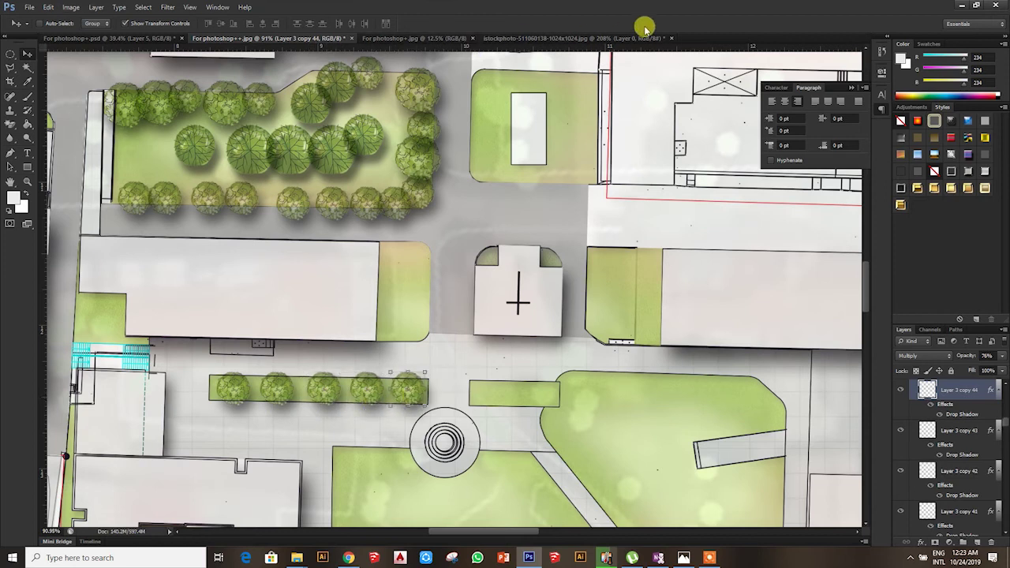
{"action": "left_click", "coordinate": [522, 38]}
{"action": "scroll", "coordinate": [339, 290], "scroll_direction": "down", "scroll_amount": 2}
Paste the radial tree symbol into the site plan and scale it to fit the planter
{"action": "left_click", "coordinate": [14, 53]}
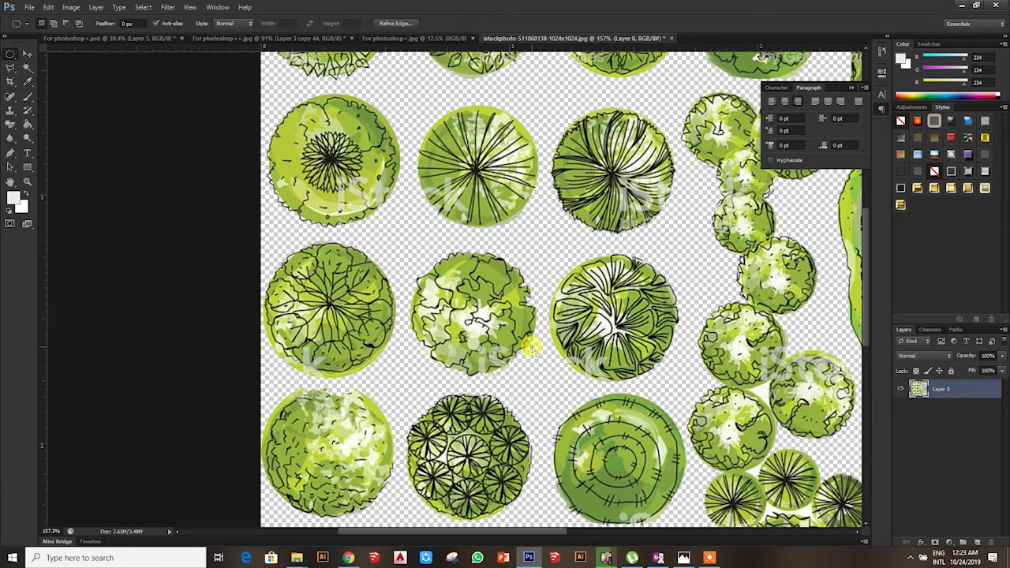
{"action": "scroll", "coordinate": [422, 161], "scroll_direction": "down", "scroll_amount": 3}
{"action": "scroll", "coordinate": [422, 161], "scroll_direction": "up", "scroll_amount": 4}
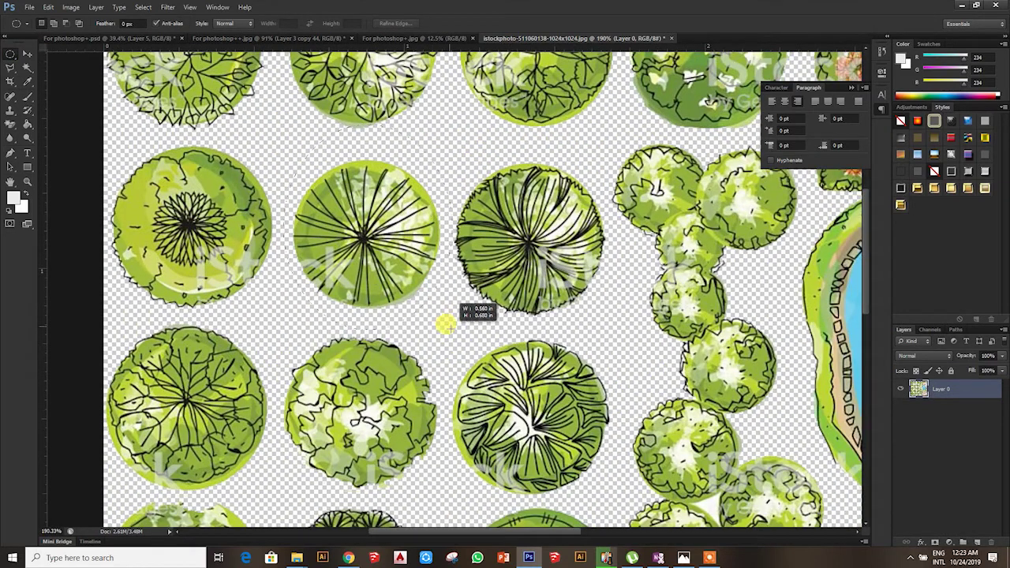
{"action": "scroll", "coordinate": [419, 272], "scroll_direction": "down", "scroll_amount": 1}
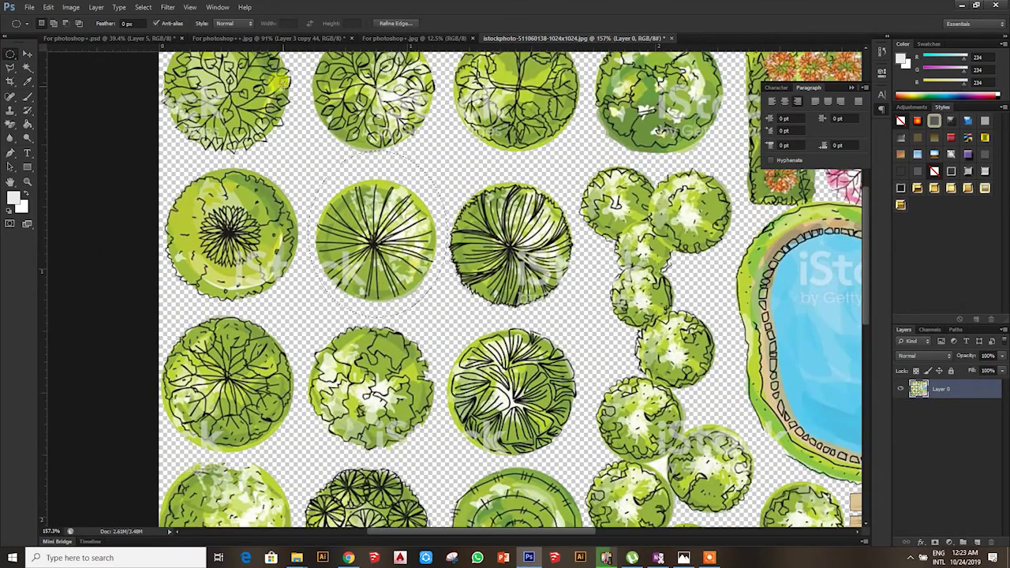
{"action": "left_click", "coordinate": [313, 40]}
{"action": "key", "text": "ctrl+v"}
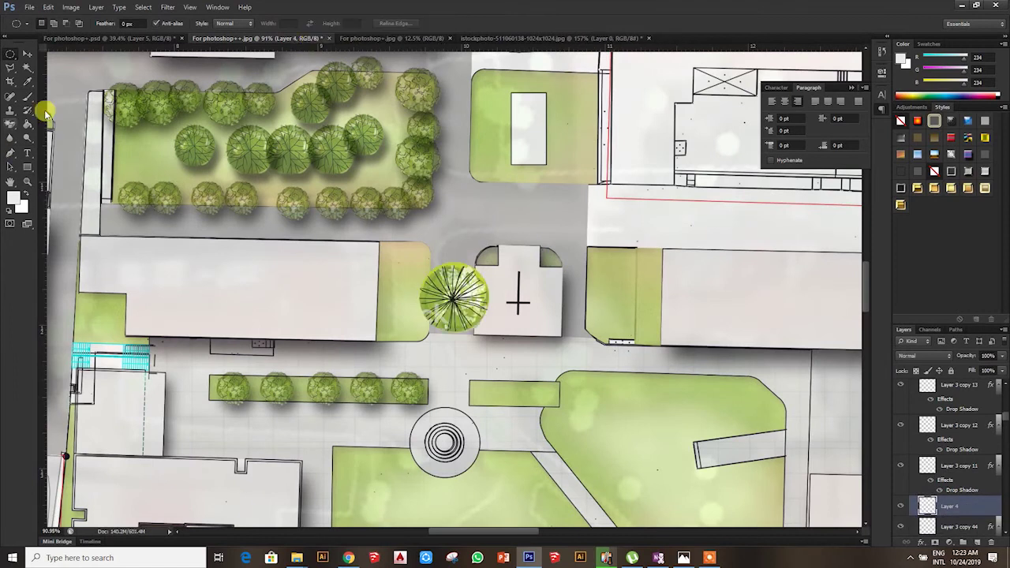
{"action": "key", "text": "ctrl+t"}
{"action": "scroll", "coordinate": [485, 226], "scroll_direction": "up", "scroll_amount": 1}
{"action": "mouse_move", "coordinate": [487, 216]}
{"action": "left_mouse_down"}
{"action": "mouse_move", "coordinate": [439, 280]}
{"action": "mouse_move", "coordinate": [496, 413]}
{"action": "mouse_move", "coordinate": [509, 370]}
{"action": "left_mouse_up"}
Set the tree layer to Multiply and reduce its saturation with Hue/Saturation
{"action": "scroll", "coordinate": [520, 414], "scroll_direction": "up", "scroll_amount": 1}
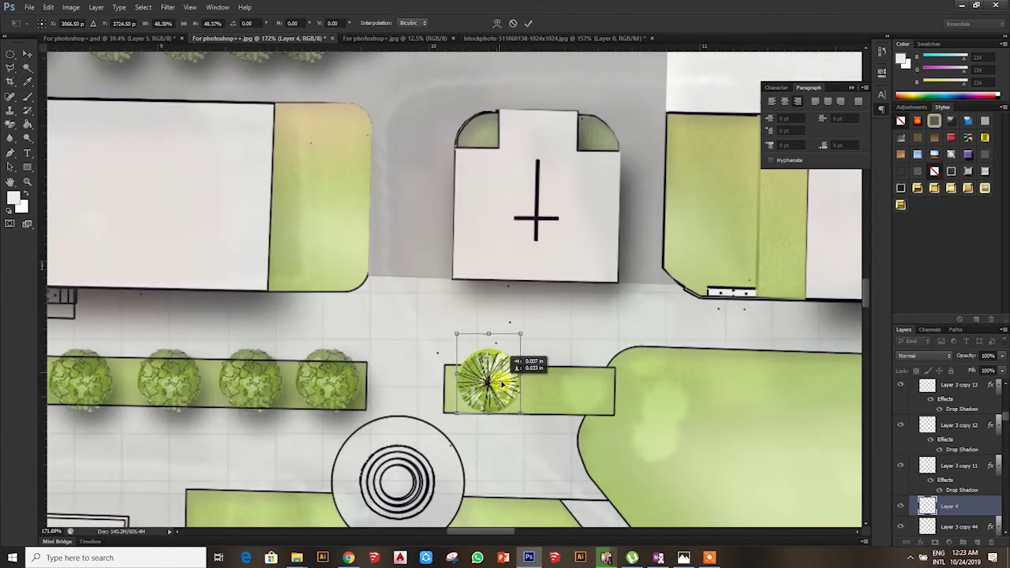
{"action": "left_click", "coordinate": [923, 355]}
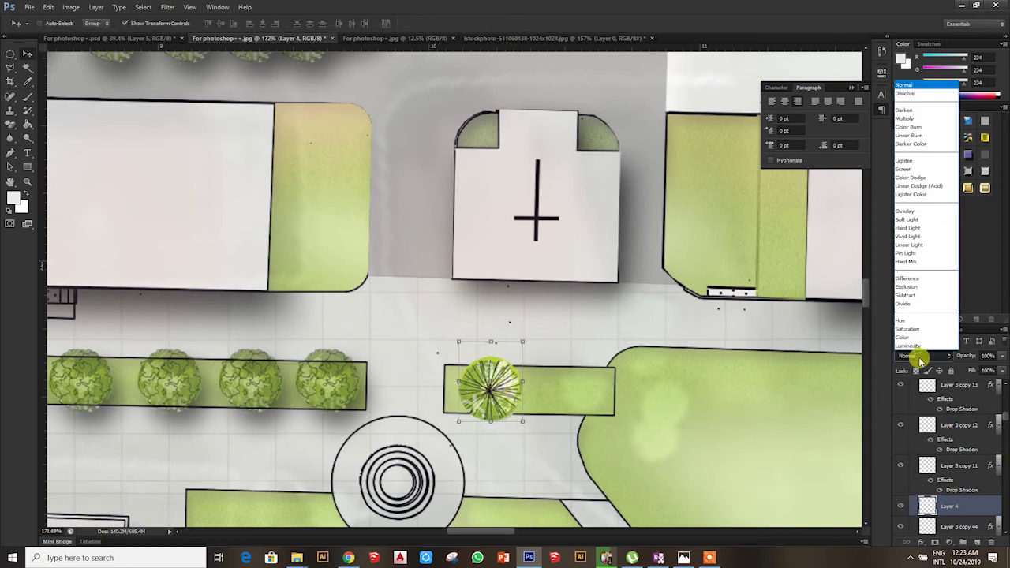
{"action": "left_click", "coordinate": [915, 124]}
{"action": "left_click", "coordinate": [71, 7]}
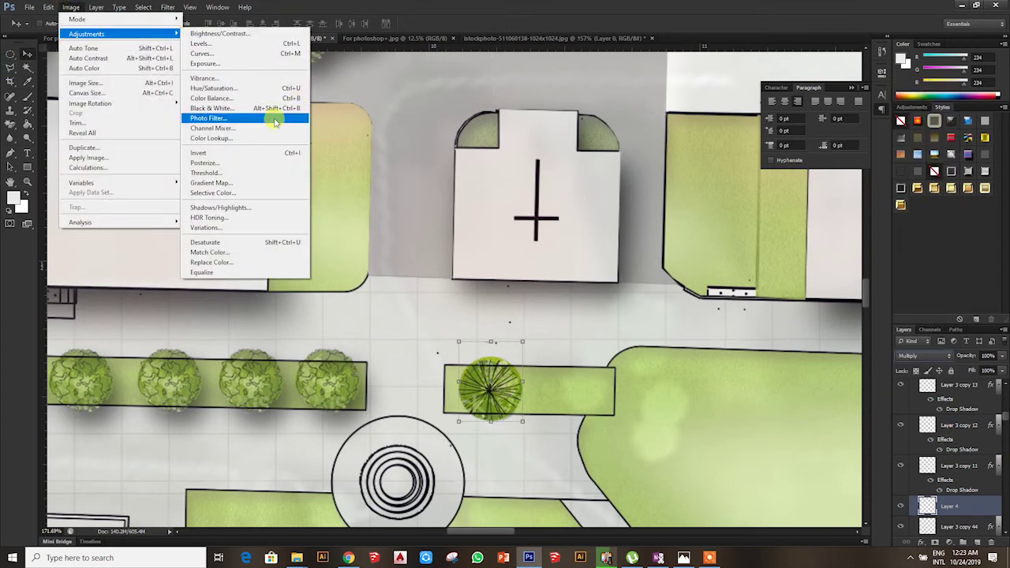
{"action": "left_click", "coordinate": [292, 98]}
{"action": "left_click_drag", "start_coordinate": [824, 154], "coordinate": [804, 160]}
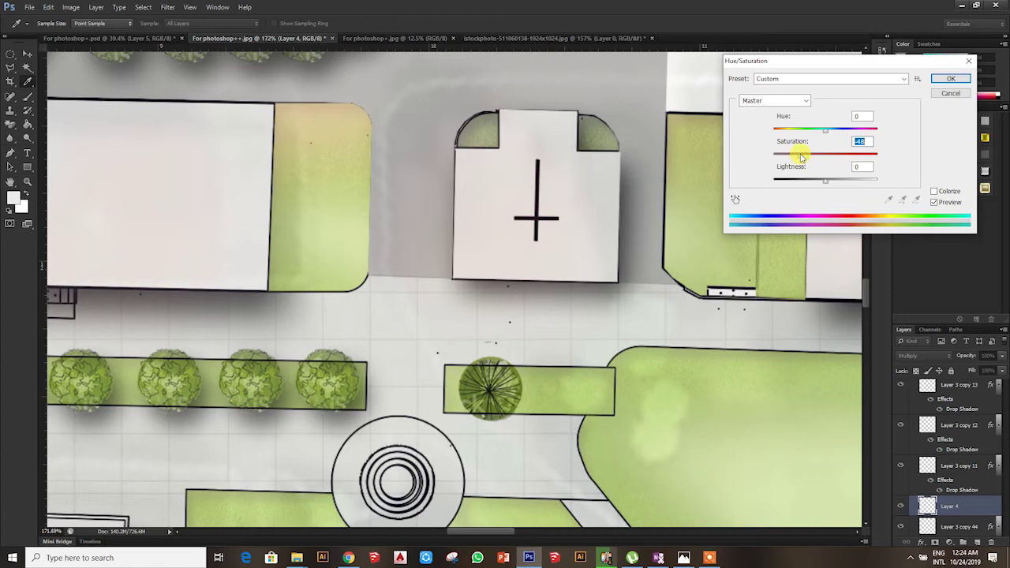
{"action": "left_click", "coordinate": [950, 79]}
Give the tree a drop shadow, lower its opacity, and enlarge a copy to about 165%
{"action": "double_click", "coordinate": [980, 503]}
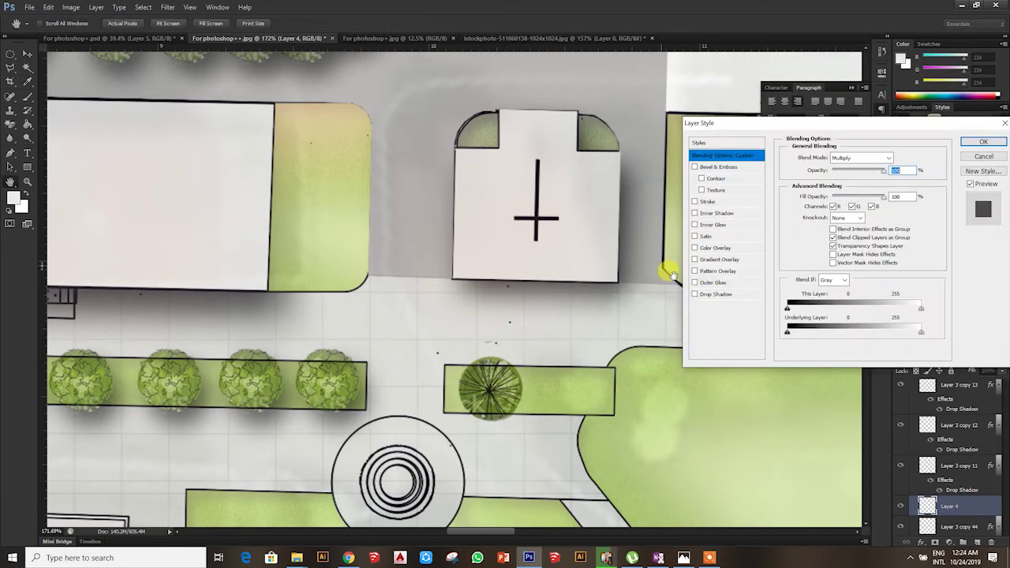
{"action": "left_click", "coordinate": [712, 297]}
{"action": "left_click", "coordinate": [983, 142]}
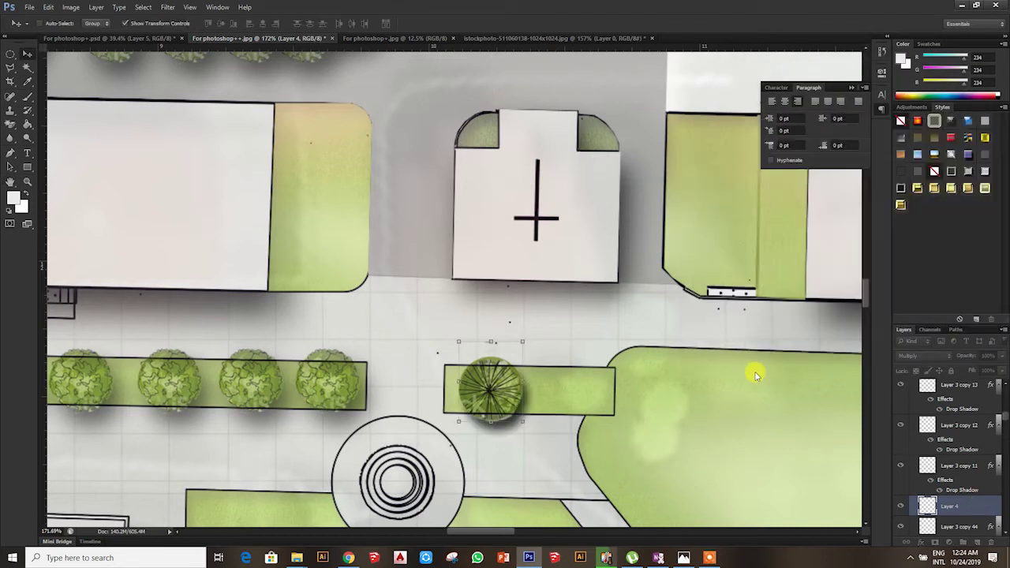
{"action": "left_click_drag", "start_coordinate": [977, 370], "coordinate": [985, 368]}
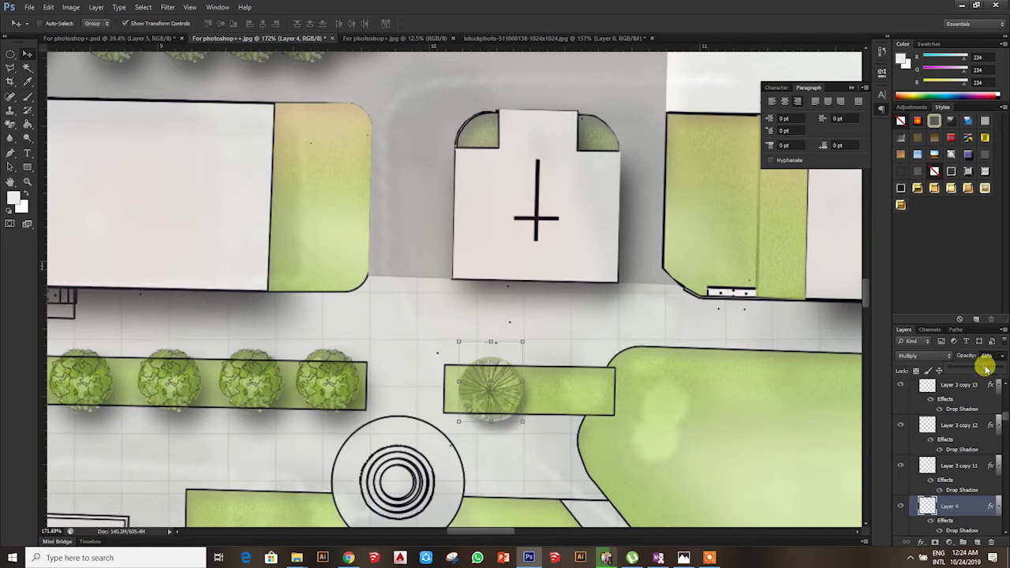
{"action": "scroll", "coordinate": [592, 401], "scroll_direction": "down", "scroll_amount": 3}
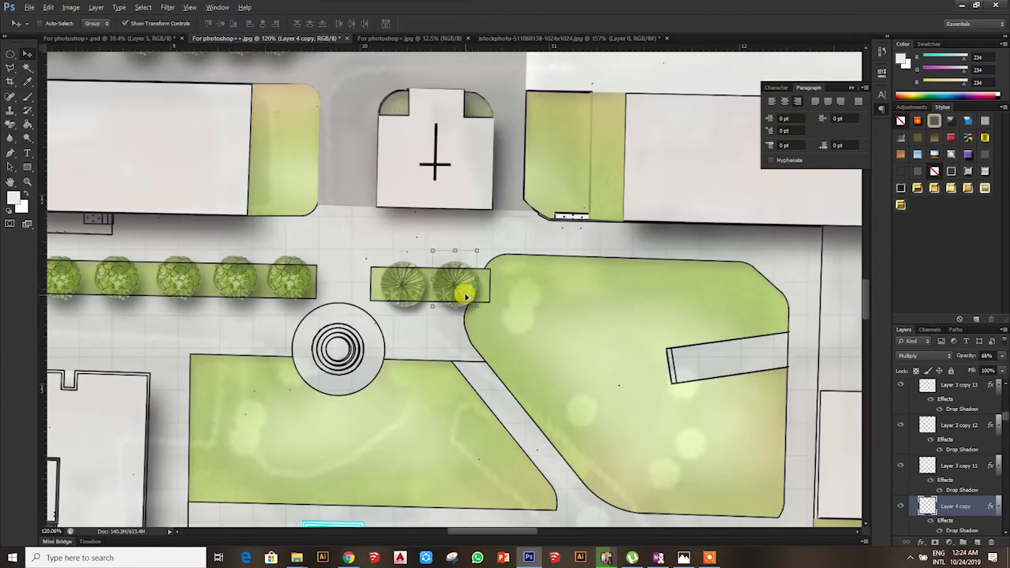
{"action": "left_click_drag", "start_coordinate": [543, 329], "coordinate": [560, 342], "text": "alt"}
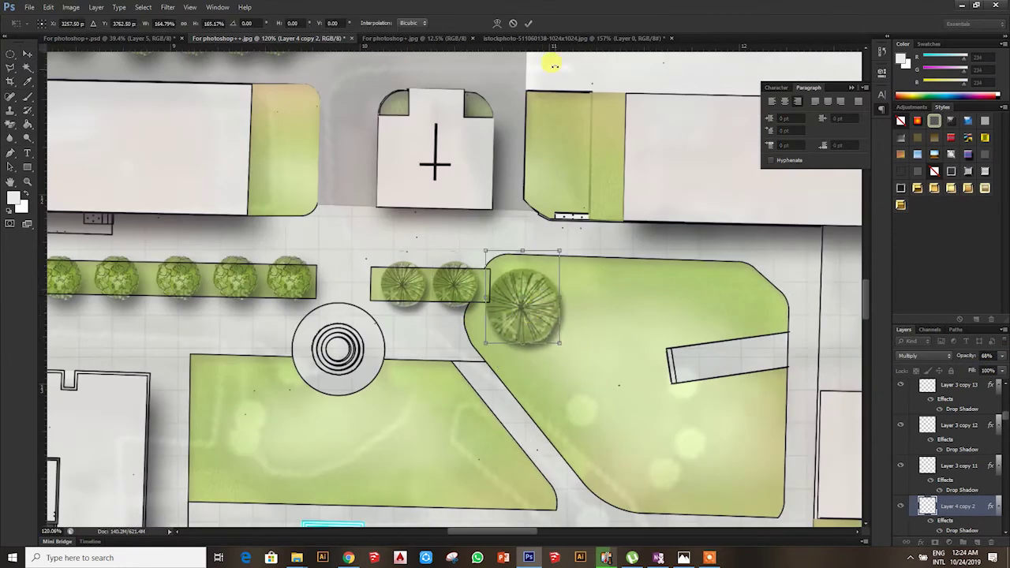
{"action": "key", "text": "Return"}
Copy the bushy Layer 3 copy 44 tree onto the triangular lawn twice, resizing it
{"action": "scroll", "coordinate": [379, 266], "scroll_direction": "down", "scroll_amount": 3}
{"action": "right_click", "coordinate": [379, 266]}
{"action": "left_click", "coordinate": [417, 300]}
{"action": "scroll", "coordinate": [387, 270], "scroll_direction": "up", "scroll_amount": 3}
{"action": "mouse_move", "coordinate": [388, 271]}
{"action": "left_mouse_down"}
{"action": "mouse_move", "coordinate": [661, 408]}
{"action": "mouse_move", "coordinate": [693, 439]}
{"action": "left_mouse_up"}
{"action": "key", "text": "ctrl+t"}
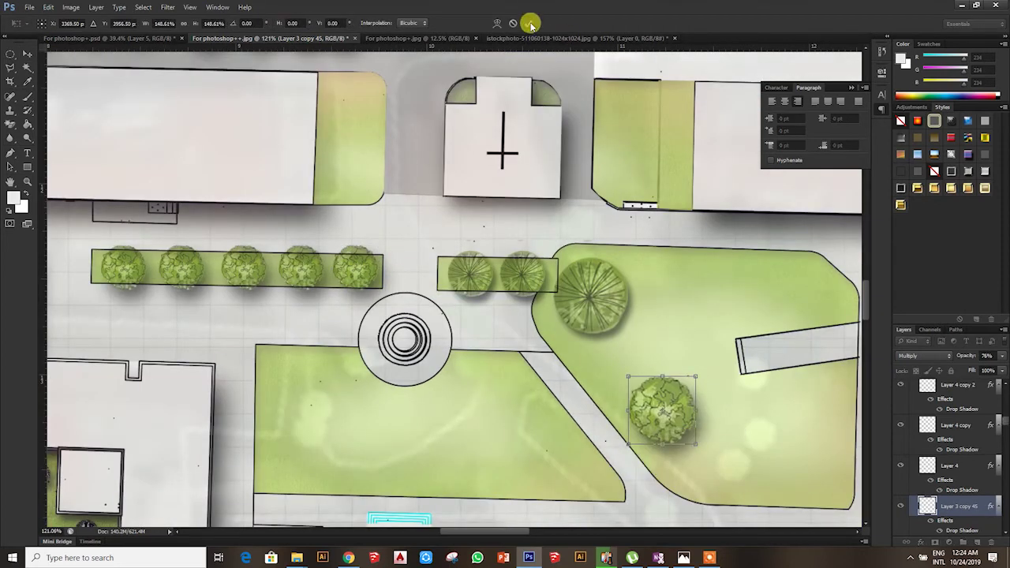
{"action": "left_click", "coordinate": [528, 23]}
{"action": "scroll", "coordinate": [361, 253], "scroll_direction": "down", "scroll_amount": 2}
{"action": "right_click", "coordinate": [360, 252]}
{"action": "left_click", "coordinate": [433, 266]}
{"action": "mouse_move", "coordinate": [369, 257]}
{"action": "left_mouse_down"}
{"action": "mouse_move", "coordinate": [675, 388]}
{"action": "mouse_move", "coordinate": [716, 428]}
{"action": "mouse_move", "coordinate": [653, 394]}
{"action": "left_mouse_up"}
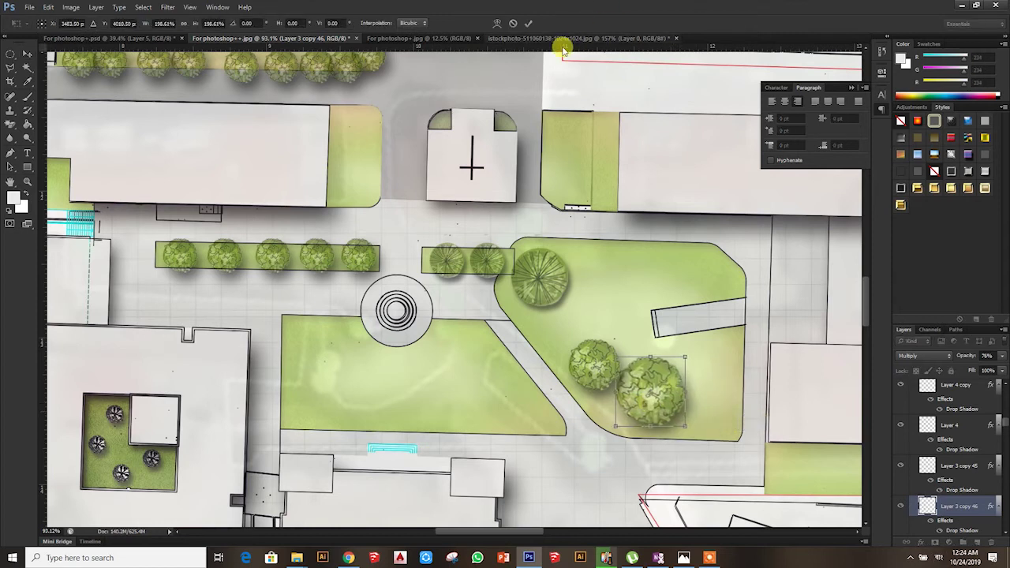
Scatter radial tree copies along the lawn's top and right edges
{"action": "scroll", "coordinate": [639, 371], "scroll_direction": "up", "scroll_amount": 2}
{"action": "right_click", "coordinate": [446, 220]}
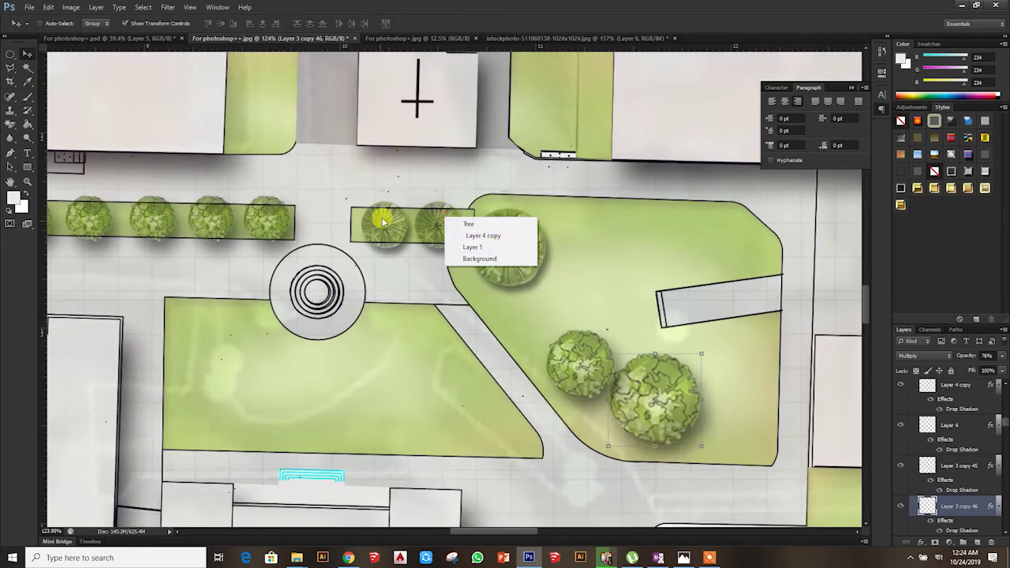
{"action": "left_click", "coordinate": [483, 235]}
{"action": "scroll", "coordinate": [288, 185], "scroll_direction": "up", "scroll_amount": 1}
{"action": "mouse_move", "coordinate": [287, 134]}
{"action": "left_mouse_down"}
{"action": "mouse_move", "coordinate": [402, 242]}
{"action": "mouse_move", "coordinate": [613, 363]}
{"action": "left_mouse_up"}
{"action": "mouse_move", "coordinate": [658, 338]}
{"action": "left_mouse_down"}
{"action": "mouse_move", "coordinate": [622, 135]}
{"action": "mouse_move", "coordinate": [416, 128]}
{"action": "left_mouse_up"}
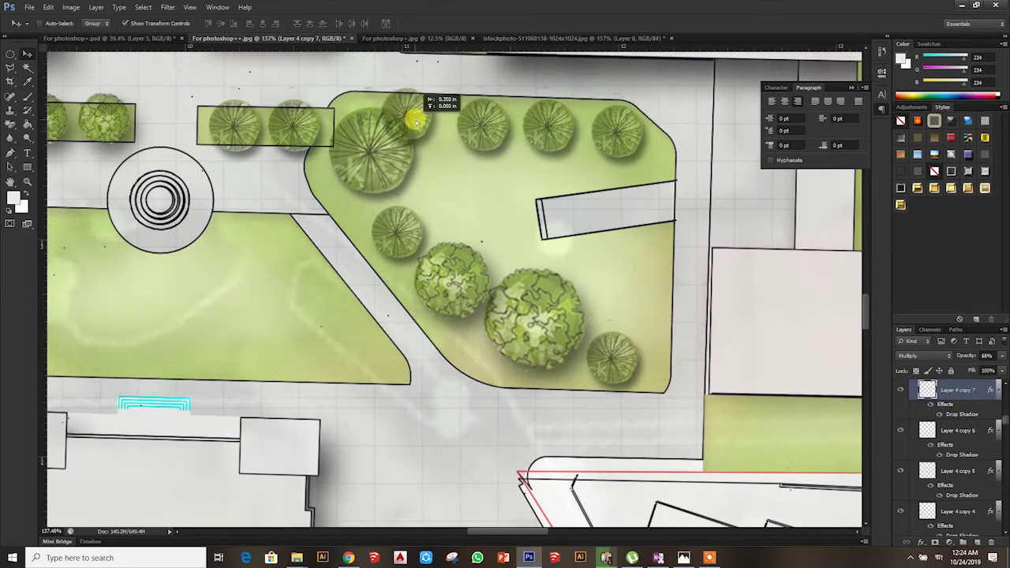
{"action": "mouse_move", "coordinate": [544, 184]}
{"action": "left_mouse_down"}
{"action": "mouse_move", "coordinate": [655, 260]}
{"action": "mouse_move", "coordinate": [655, 331]}
{"action": "left_mouse_up"}
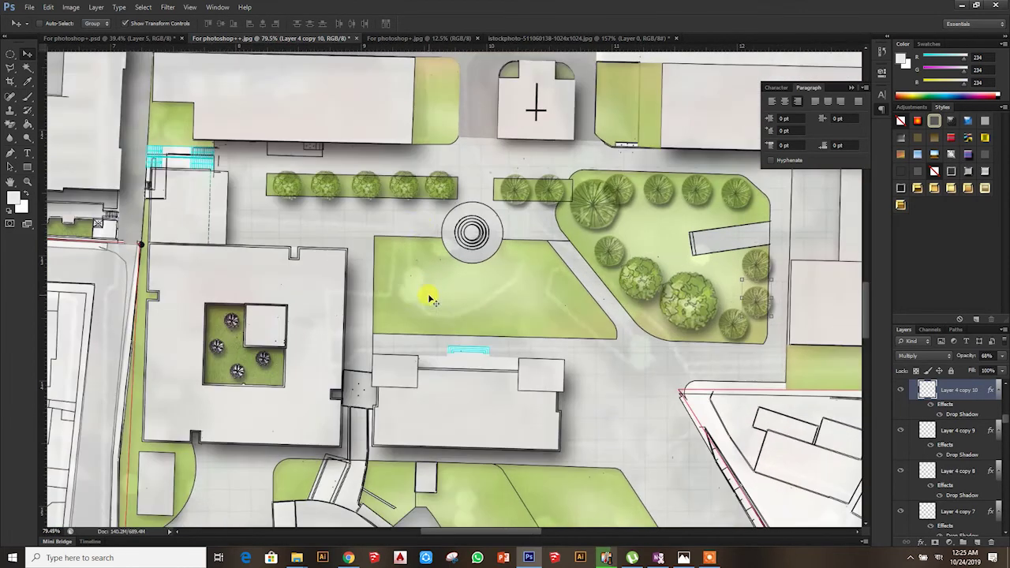
{"action": "left_click_drag", "start_coordinate": [655, 323], "coordinate": [444, 168]}
Copy a bushy tree onto the lawn below the fountain and resize it
{"action": "right_click", "coordinate": [444, 170]}
{"action": "left_click", "coordinate": [508, 187]}
{"action": "scroll", "coordinate": [457, 146], "scroll_direction": "up", "scroll_amount": 2}
{"action": "right_click", "coordinate": [450, 155]}
{"action": "left_click", "coordinate": [473, 173]}
{"action": "mouse_move", "coordinate": [457, 153]}
{"action": "left_mouse_down"}
{"action": "mouse_move", "coordinate": [373, 297]}
{"action": "mouse_move", "coordinate": [373, 268]}
{"action": "mouse_move", "coordinate": [368, 371]}
{"action": "mouse_move", "coordinate": [648, 383]}
{"action": "mouse_move", "coordinate": [640, 278]}
{"action": "mouse_move", "coordinate": [744, 354]}
{"action": "mouse_move", "coordinate": [796, 304]}
{"action": "left_mouse_up"}
{"action": "key", "text": "ctrl+t"}
{"action": "left_click", "coordinate": [533, 26]}
Enlarge the tree and nudge it onto the lawn's lower-right corner
{"action": "key", "text": "ctrl+t"}
{"action": "left_click_drag", "start_coordinate": [754, 390], "coordinate": [721, 417]}
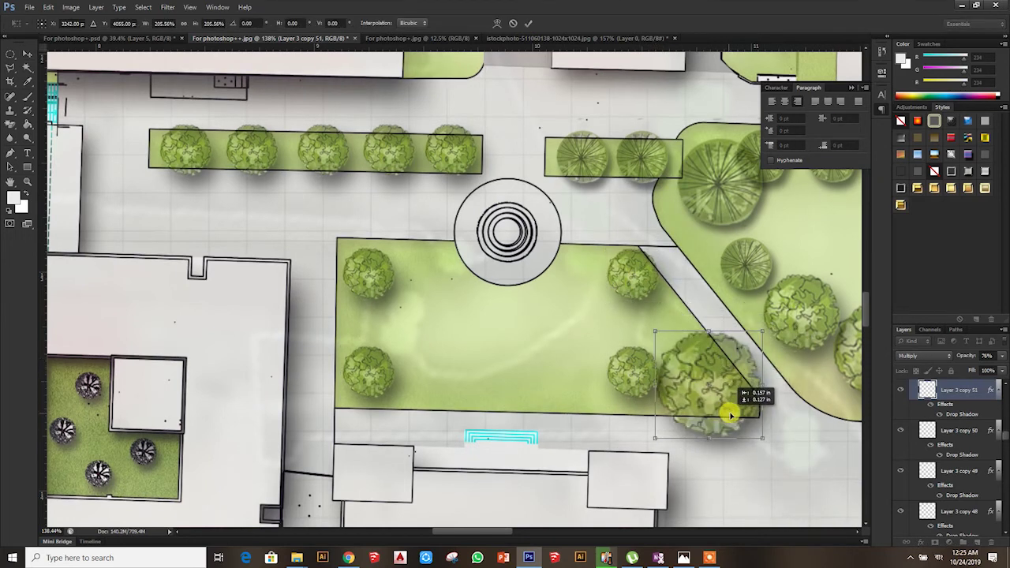
{"action": "left_click", "coordinate": [526, 22]}
{"action": "scroll", "coordinate": [457, 142], "scroll_direction": "down", "scroll_amount": 3}
{"action": "scroll", "coordinate": [466, 169], "scroll_direction": "down", "scroll_amount": 2}
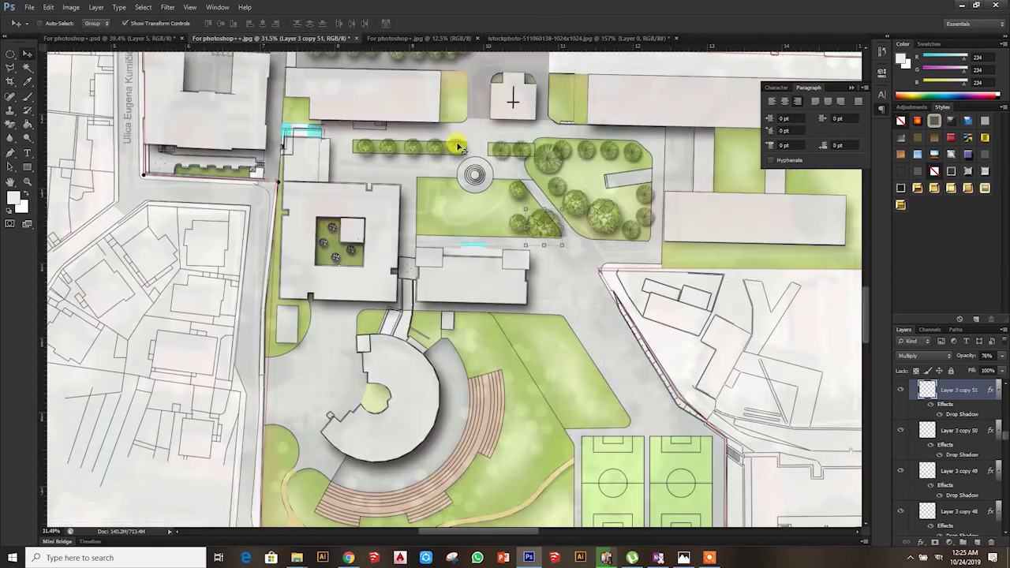
Move round tree copies into the eastern lawn beside the long building
{"action": "scroll", "coordinate": [462, 144], "scroll_direction": "down", "scroll_amount": 2}
{"action": "scroll", "coordinate": [537, 146], "scroll_direction": "down", "scroll_amount": 1}
{"action": "scroll", "coordinate": [609, 129], "scroll_direction": "up", "scroll_amount": 4}
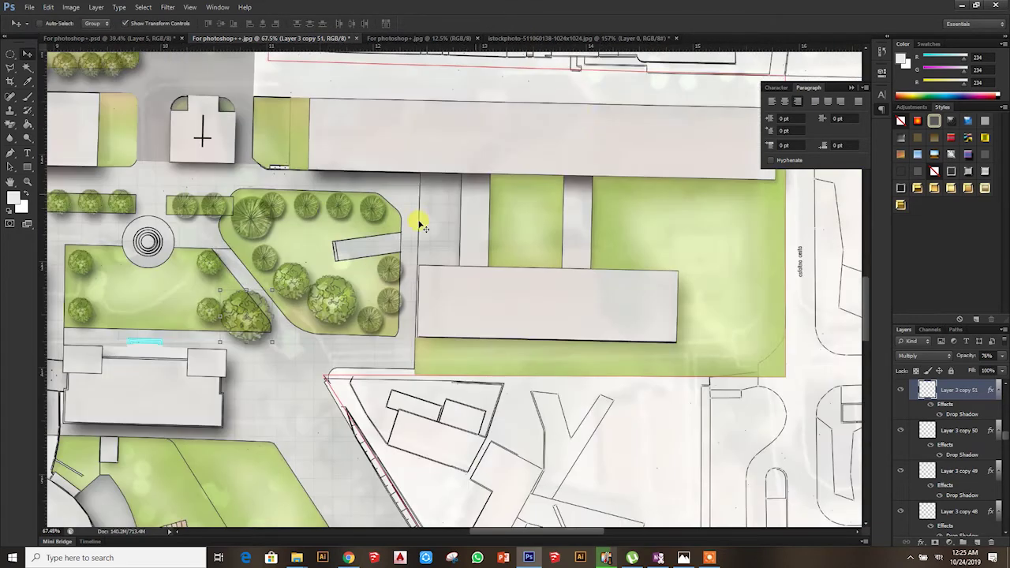
{"action": "scroll", "coordinate": [276, 223], "scroll_direction": "down", "scroll_amount": 2}
{"action": "scroll", "coordinate": [253, 307], "scroll_direction": "up", "scroll_amount": 2}
{"action": "left_click_drag", "start_coordinate": [248, 315], "coordinate": [517, 218]}
{"action": "right_click", "coordinate": [309, 289]}
{"action": "left_click", "coordinate": [381, 324]}
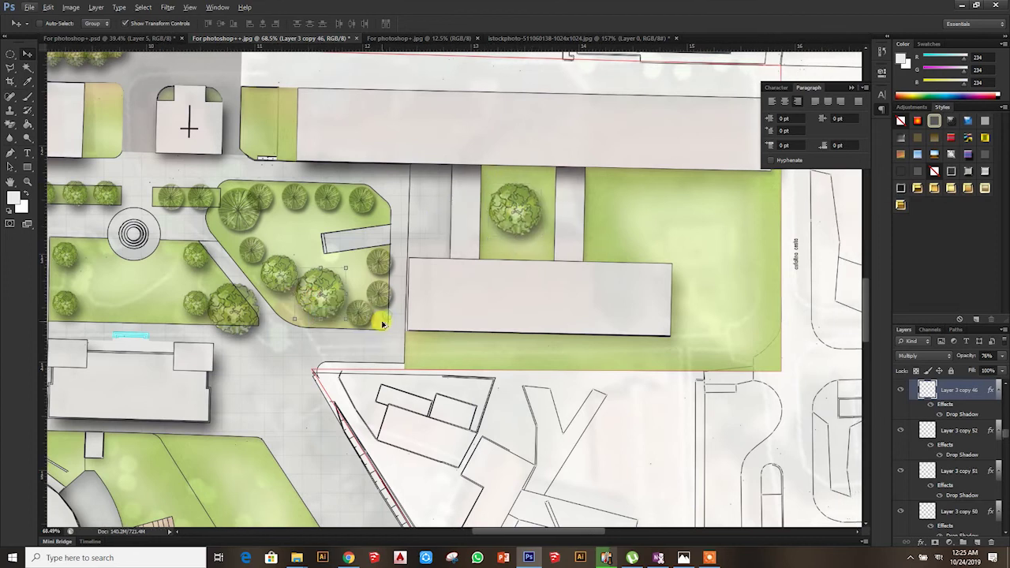
{"action": "left_click_drag", "start_coordinate": [334, 307], "coordinate": [756, 349]}
Copy the small tree into the right lawn and along the building's lower edge, resizing it
{"action": "right_click", "coordinate": [376, 297]}
{"action": "left_click", "coordinate": [392, 314]}
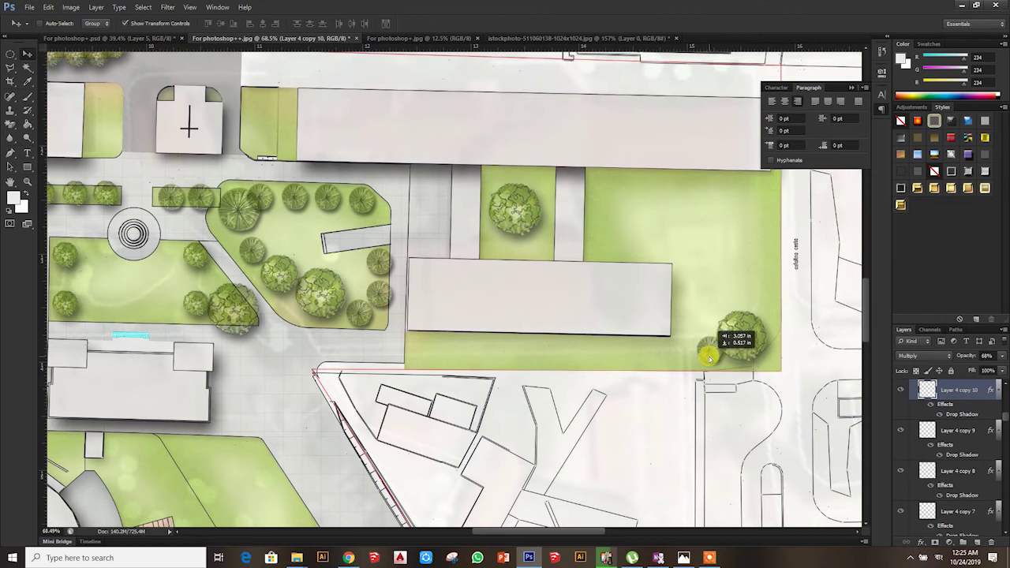
{"action": "right_click", "coordinate": [188, 312]}
{"action": "left_click", "coordinate": [237, 321]}
{"action": "mouse_move", "coordinate": [197, 306]}
{"action": "left_mouse_down"}
{"action": "mouse_move", "coordinate": [733, 316]}
{"action": "mouse_move", "coordinate": [961, 271]}
{"action": "left_mouse_up"}
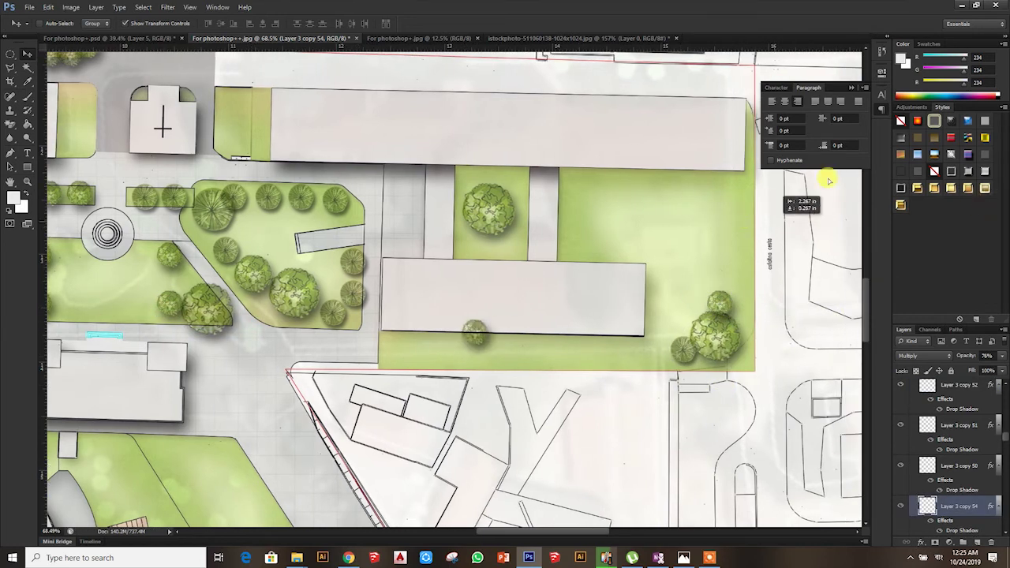
{"action": "scroll", "coordinate": [670, 316], "scroll_direction": "up", "scroll_amount": 1}
{"action": "left_click_drag", "start_coordinate": [728, 292], "coordinate": [646, 377]}
{"action": "mouse_move", "coordinate": [164, 382]}
{"action": "left_mouse_down"}
{"action": "mouse_move", "coordinate": [249, 378]}
{"action": "mouse_move", "coordinate": [275, 358]}
{"action": "mouse_move", "coordinate": [536, 347]}
{"action": "mouse_move", "coordinate": [649, 356]}
{"action": "left_mouse_up"}
{"action": "key", "text": "ctrl+t"}
{"action": "key", "text": "Return"}
Duplicate a tree into the upper lawn above the long building
{"action": "scroll", "coordinate": [207, 361], "scroll_direction": "up", "scroll_amount": 2}
{"action": "scroll", "coordinate": [50, 345], "scroll_direction": "down", "scroll_amount": 2}
{"action": "left_click", "coordinate": [690, 333]}
{"action": "mouse_move", "coordinate": [560, 340]}
{"action": "left_mouse_down"}
{"action": "mouse_move", "coordinate": [218, 390]}
{"action": "mouse_move", "coordinate": [548, 173]}
{"action": "left_mouse_up"}
{"action": "scroll", "coordinate": [261, 355], "scroll_direction": "down", "scroll_amount": 1}
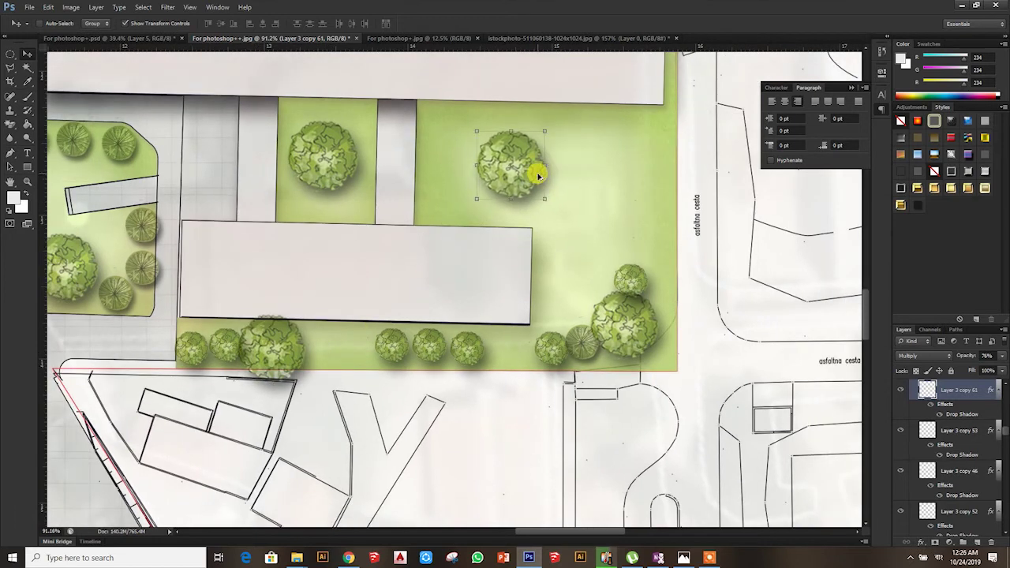
{"action": "scroll", "coordinate": [581, 216], "scroll_direction": "down", "scroll_amount": 1}
{"action": "scroll", "coordinate": [570, 180], "scroll_direction": "up", "scroll_amount": 2}
{"action": "left_click_drag", "start_coordinate": [552, 168], "coordinate": [551, 183]}
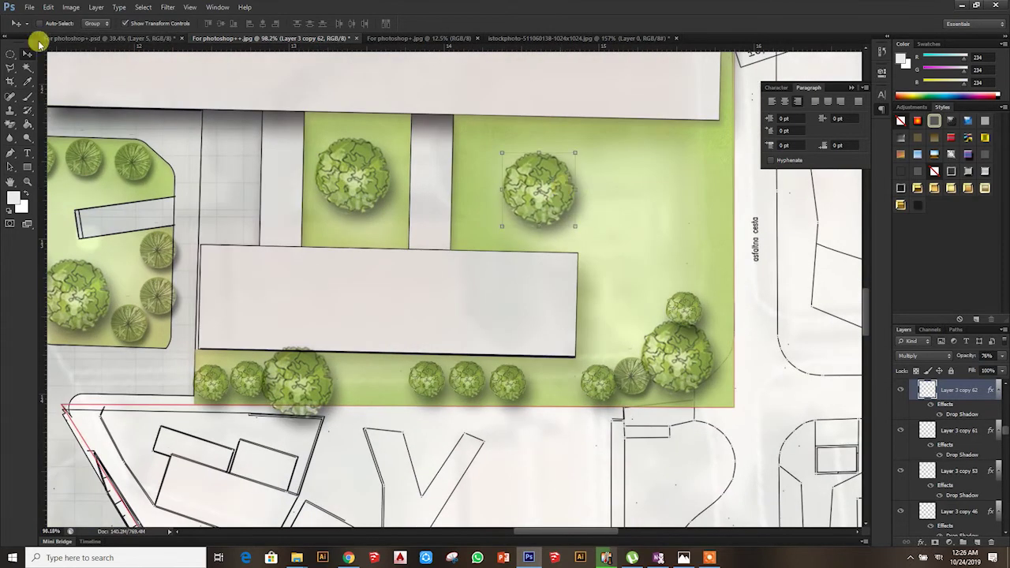
Switch to the Rectangular Marquee tool and scroll around the plan
{"action": "left_click", "coordinate": [11, 53]}
{"action": "scroll", "coordinate": [586, 163], "scroll_direction": "down", "scroll_amount": 1}
{"action": "scroll", "coordinate": [586, 162], "scroll_direction": "down", "scroll_amount": 2}
{"action": "scroll", "coordinate": [590, 157], "scroll_direction": "down", "scroll_amount": 1}
{"action": "scroll", "coordinate": [593, 155], "scroll_direction": "down", "scroll_amount": 1}
{"action": "scroll", "coordinate": [552, 189], "scroll_direction": "up", "scroll_amount": 1}
{"action": "scroll", "coordinate": [465, 236], "scroll_direction": "down", "scroll_amount": 1}
{"action": "scroll", "coordinate": [428, 244], "scroll_direction": "up", "scroll_amount": 2}
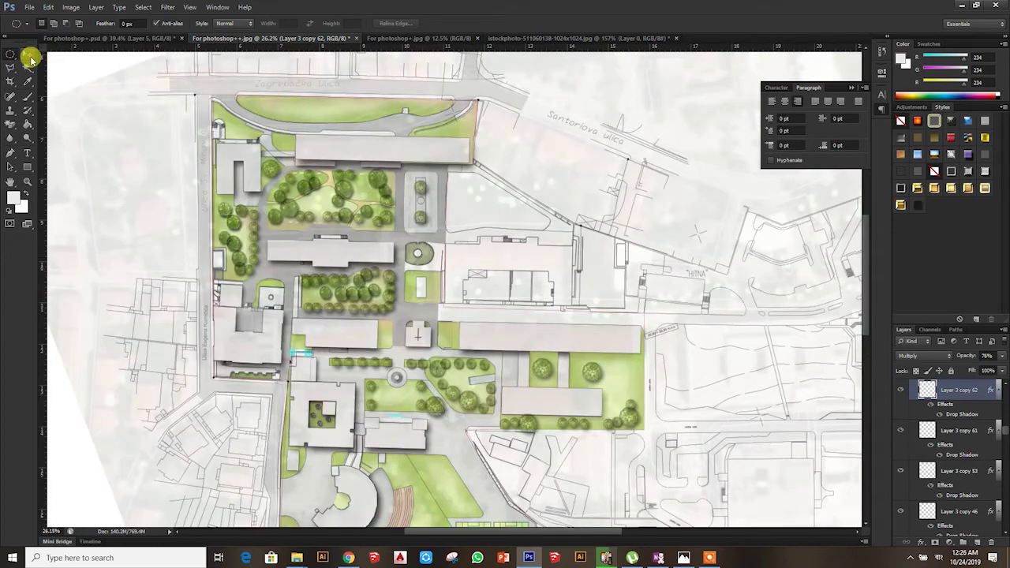
Return to the Move tool and pick a courtyard tree's layer from the canvas
{"action": "left_click", "coordinate": [28, 53]}
{"action": "scroll", "coordinate": [338, 113], "scroll_direction": "down", "scroll_amount": 1}
{"action": "scroll", "coordinate": [401, 299], "scroll_direction": "down", "scroll_amount": 1}
{"action": "scroll", "coordinate": [398, 292], "scroll_direction": "up", "scroll_amount": 2}
{"action": "right_click", "coordinate": [403, 231]}
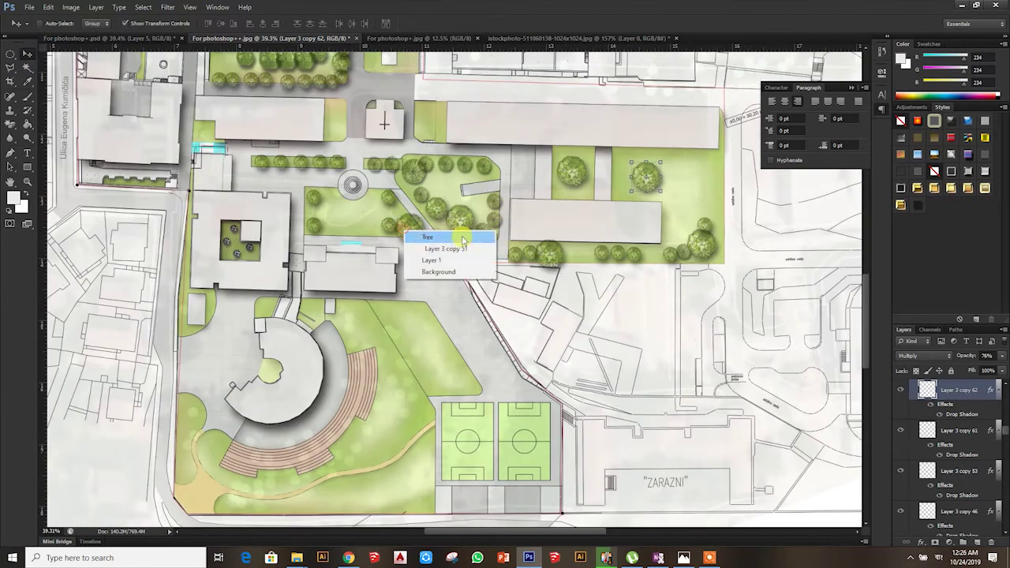
{"action": "left_click", "coordinate": [432, 249]}
{"action": "scroll", "coordinate": [409, 225], "scroll_direction": "up", "scroll_amount": 2}
{"action": "right_click", "coordinate": [277, 221]}
{"action": "left_click", "coordinate": [300, 230]}
{"action": "scroll", "coordinate": [293, 225], "scroll_direction": "up", "scroll_amount": 2}
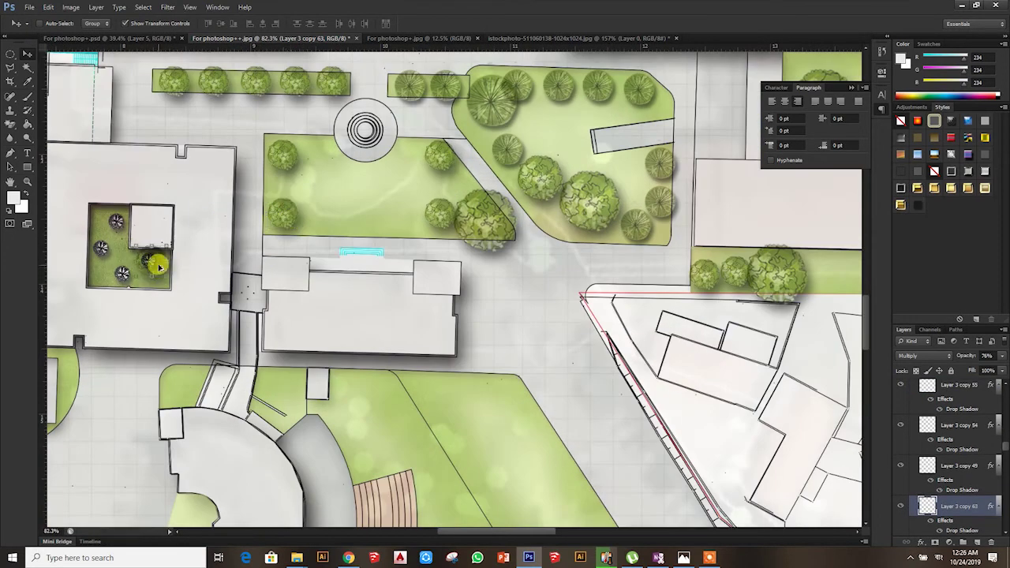
Duplicate a courtyard tree near the top row and reposition it
{"action": "left_click_drag", "start_coordinate": [124, 276], "coordinate": [116, 214]}
{"action": "left_click", "coordinate": [527, 23]}
{"action": "scroll", "coordinate": [151, 225], "scroll_direction": "up", "scroll_amount": 2}
{"action": "left_click_drag", "start_coordinate": [124, 259], "coordinate": [105, 207]}
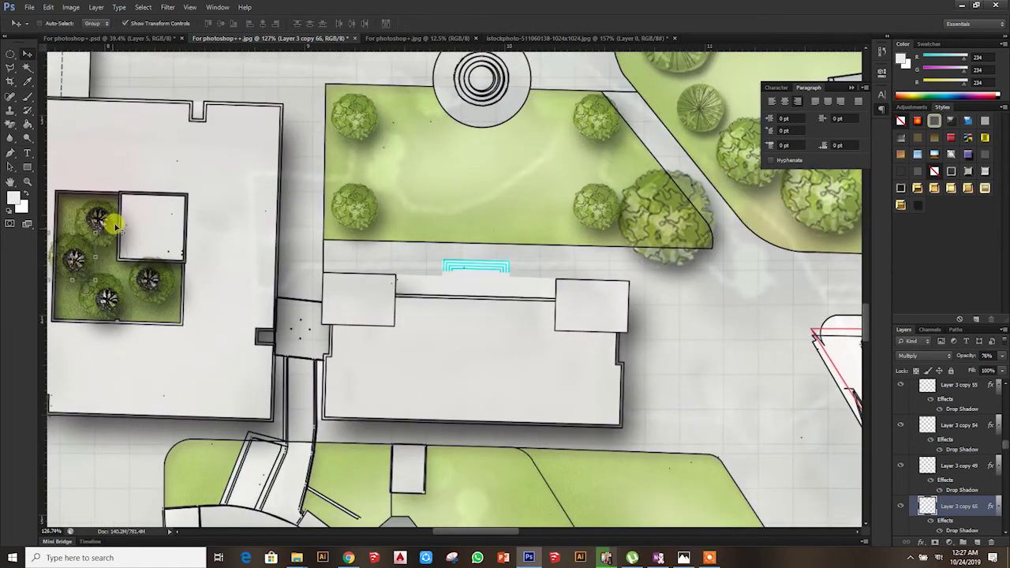
{"action": "scroll", "coordinate": [102, 239], "scroll_direction": "down", "scroll_amount": 3}
{"action": "scroll", "coordinate": [300, 112], "scroll_direction": "down", "scroll_amount": 1}
{"action": "scroll", "coordinate": [153, 162], "scroll_direction": "down", "scroll_amount": 3}
{"action": "scroll", "coordinate": [153, 163], "scroll_direction": "up", "scroll_amount": 4}
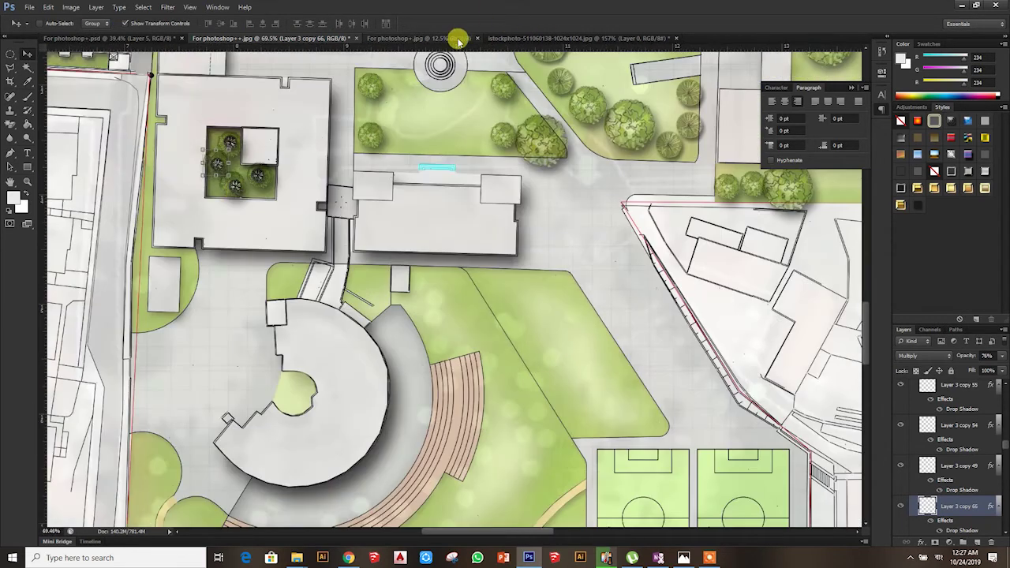
{"action": "scroll", "coordinate": [269, 235], "scroll_direction": "up", "scroll_amount": 2}
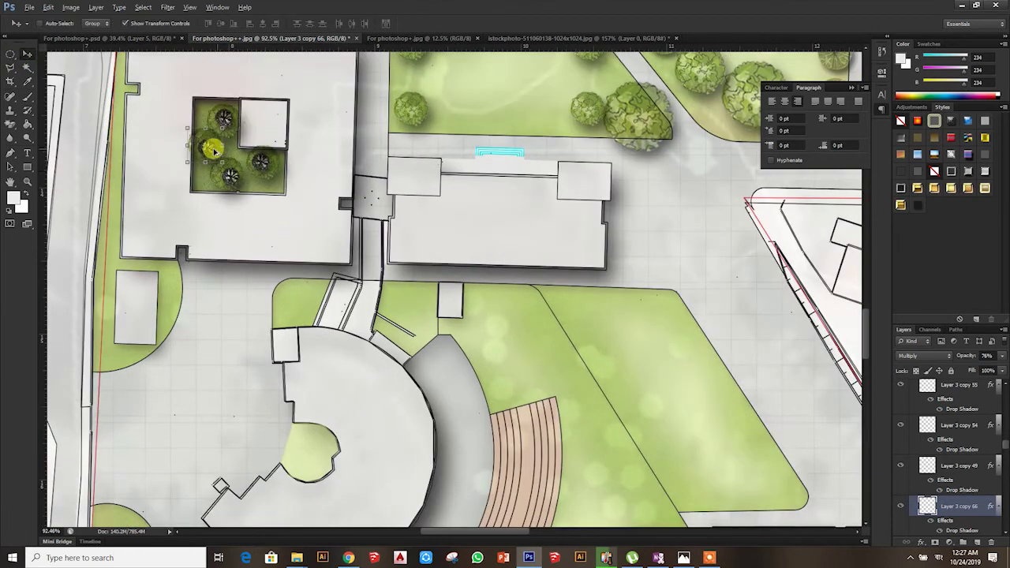
Copy a courtyard tree onto the lawn beside the curved benches
{"action": "mouse_move", "coordinate": [217, 146]}
{"action": "left_mouse_down"}
{"action": "mouse_move", "coordinate": [518, 361]}
{"action": "mouse_move", "coordinate": [556, 403]}
{"action": "left_mouse_up"}
{"action": "scroll", "coordinate": [518, 363], "scroll_direction": "up", "scroll_amount": 2}
{"action": "left_click", "coordinate": [524, 20]}
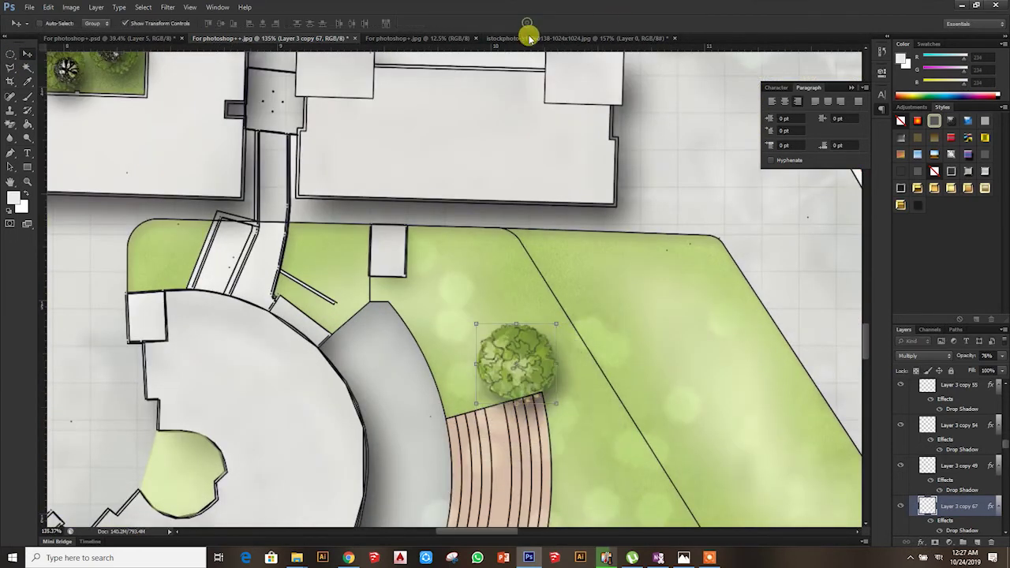
{"action": "scroll", "coordinate": [525, 293], "scroll_direction": "down", "scroll_amount": 3}
{"action": "scroll", "coordinate": [518, 255], "scroll_direction": "down", "scroll_amount": 2}
{"action": "scroll", "coordinate": [535, 103], "scroll_direction": "up", "scroll_amount": 2}
Shrink the bench tree to about 84% and place a copy at the benches' top end
{"action": "mouse_move", "coordinate": [535, 104]}
{"action": "left_mouse_down"}
{"action": "mouse_move", "coordinate": [523, 288]}
{"action": "mouse_move", "coordinate": [529, 334]}
{"action": "mouse_move", "coordinate": [549, 359]}
{"action": "mouse_move", "coordinate": [444, 395]}
{"action": "mouse_move", "coordinate": [329, 413]}
{"action": "mouse_move", "coordinate": [285, 452]}
{"action": "left_mouse_up"}
{"action": "key", "text": "ctrl+t"}
{"action": "left_click", "coordinate": [529, 24]}
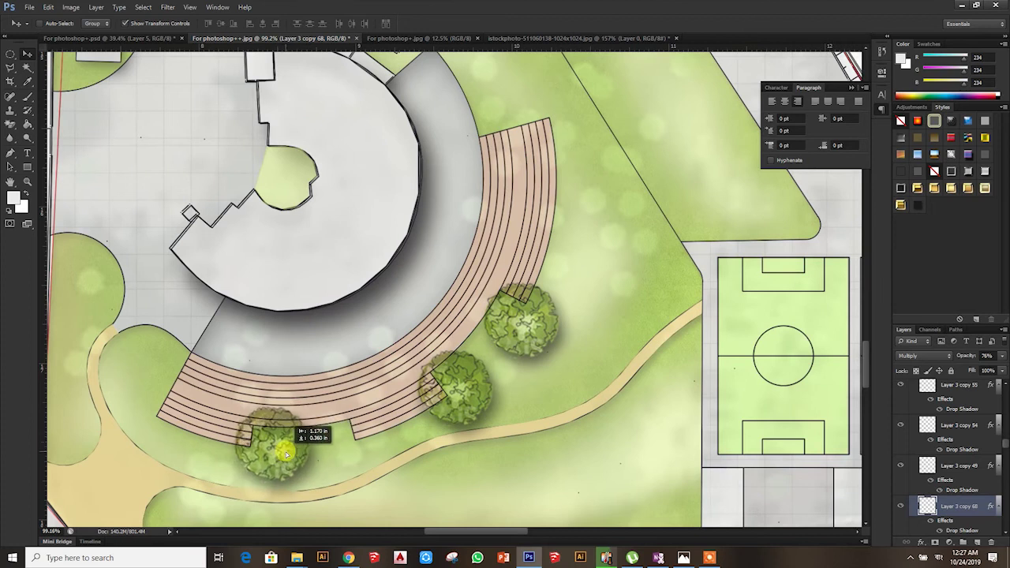
{"action": "left_click_drag", "start_coordinate": [231, 481], "coordinate": [245, 471]}
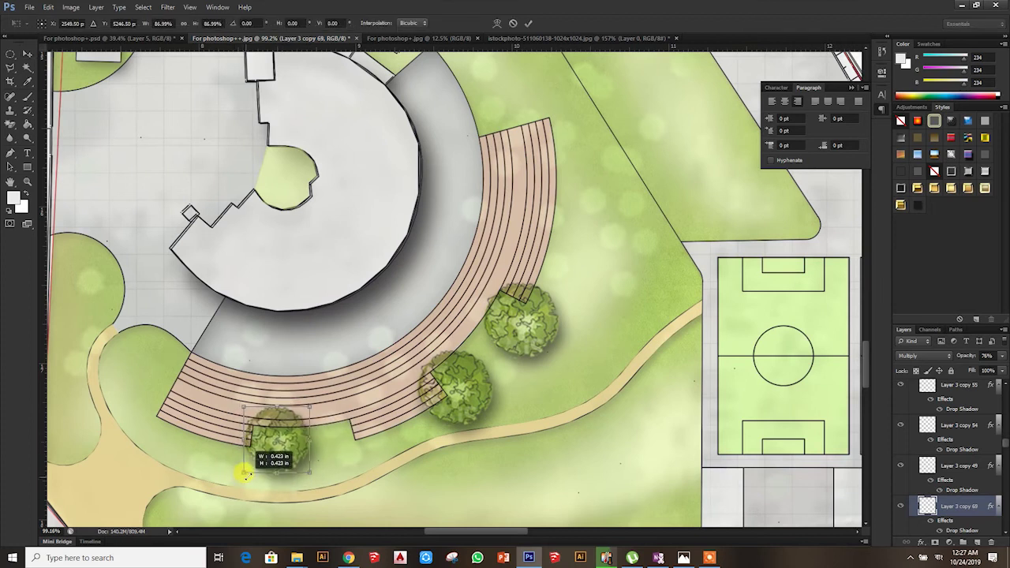
{"action": "left_click", "coordinate": [528, 23]}
{"action": "left_click_drag", "start_coordinate": [298, 447], "coordinate": [506, 108]}
{"action": "scroll", "coordinate": [507, 207], "scroll_direction": "down", "scroll_amount": 3}
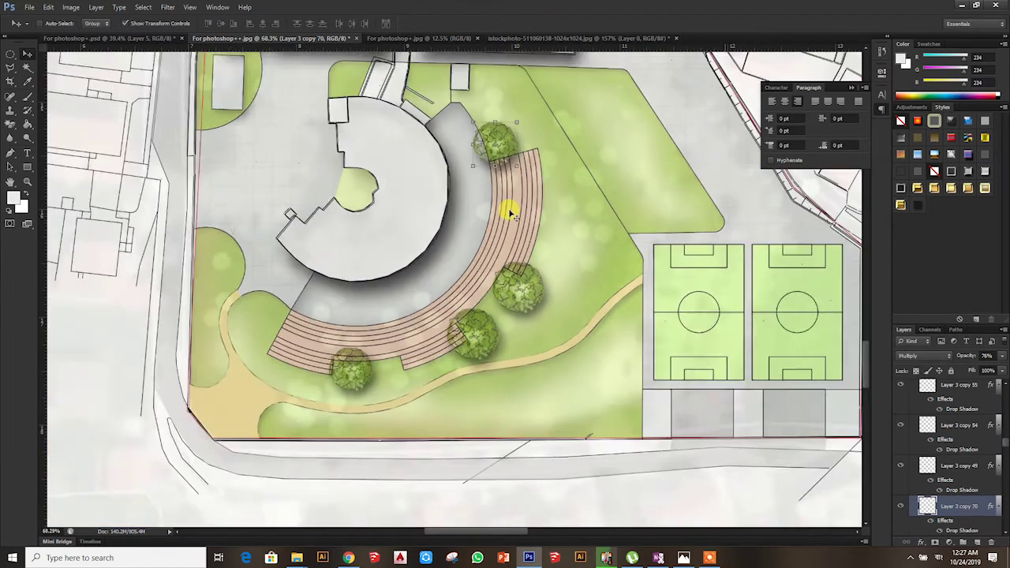
Copy the Layer 3 copy 56 tree to the bench end and enlarge it to about 114%
{"action": "scroll", "coordinate": [508, 207], "scroll_direction": "down", "scroll_amount": 2}
{"action": "scroll", "coordinate": [507, 158], "scroll_direction": "down", "scroll_amount": 2}
{"action": "scroll", "coordinate": [508, 158], "scroll_direction": "down", "scroll_amount": 1}
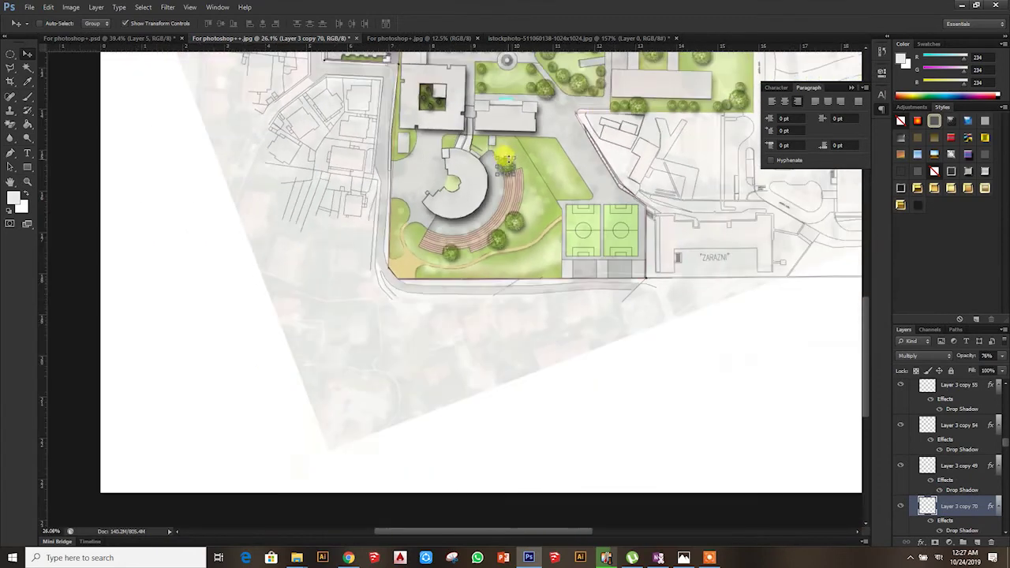
{"action": "scroll", "coordinate": [505, 158], "scroll_direction": "up", "scroll_amount": 5}
{"action": "right_click", "coordinate": [647, 103]}
{"action": "left_click", "coordinate": [688, 117]}
{"action": "scroll", "coordinate": [678, 118], "scroll_direction": "up", "scroll_amount": 2}
{"action": "left_click_drag", "start_coordinate": [647, 99], "coordinate": [309, 468]}
{"action": "scroll", "coordinate": [334, 417], "scroll_direction": "down", "scroll_amount": 3}
{"action": "scroll", "coordinate": [355, 442], "scroll_direction": "up", "scroll_amount": 5}
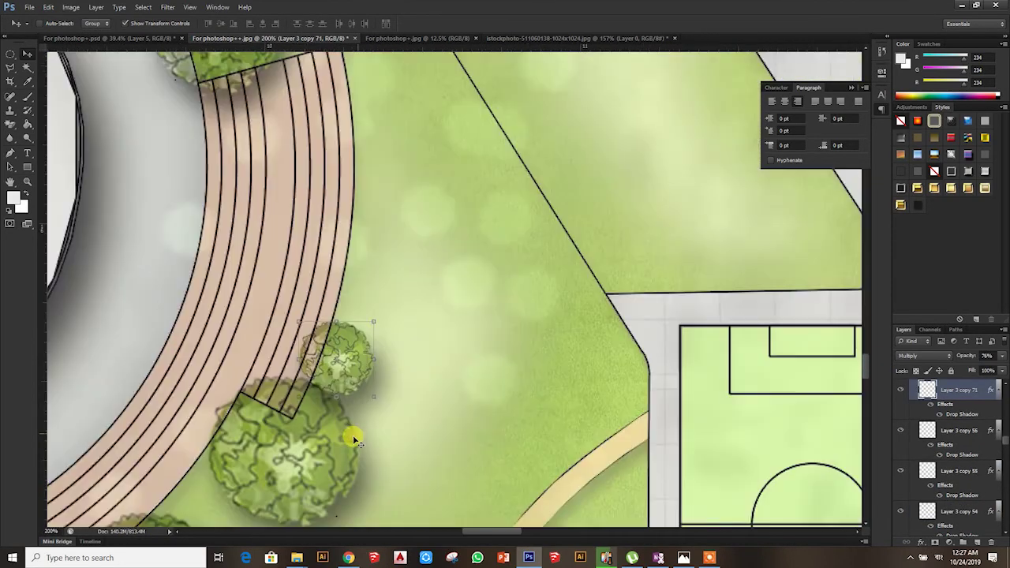
{"action": "mouse_move", "coordinate": [370, 390]}
{"action": "left_mouse_down"}
{"action": "mouse_move", "coordinate": [384, 407]}
{"action": "mouse_move", "coordinate": [474, 293]}
{"action": "mouse_move", "coordinate": [444, 196]}
{"action": "left_mouse_up"}
{"action": "left_click", "coordinate": [523, 21]}
Resize the newest tree copy and add more duplicates beside and below it on the lawn
{"action": "key", "text": "ctrl+t"}
{"action": "left_click_drag", "start_coordinate": [470, 162], "coordinate": [509, 129]}
{"action": "left_click", "coordinate": [527, 23]}
{"action": "left_click_drag", "start_coordinate": [451, 208], "coordinate": [579, 337]}
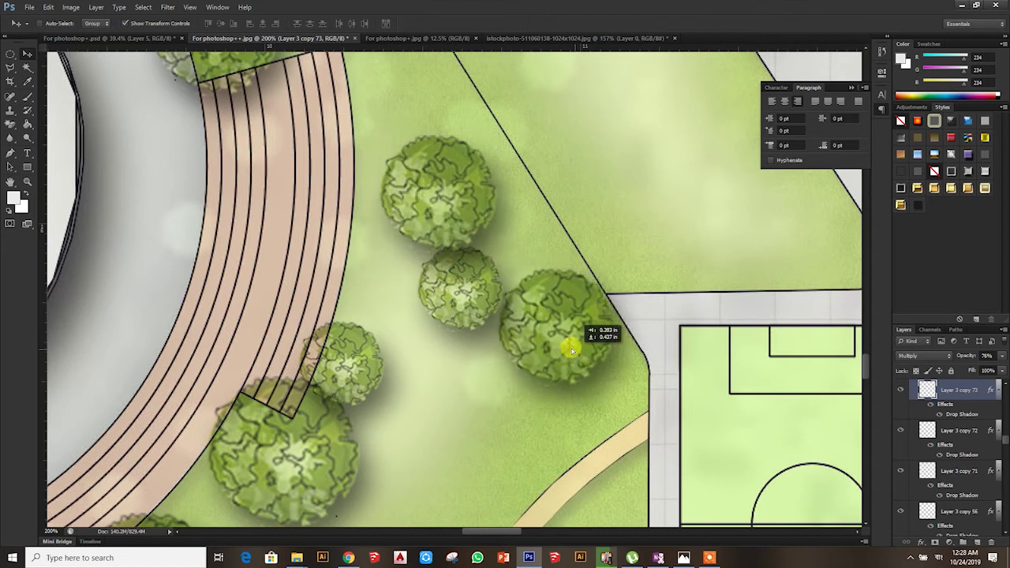
{"action": "scroll", "coordinate": [564, 300], "scroll_direction": "down", "scroll_amount": 3}
{"action": "left_click_drag", "start_coordinate": [565, 300], "coordinate": [557, 359]}
{"action": "mouse_move", "coordinate": [497, 289]}
{"action": "left_mouse_down"}
{"action": "mouse_move", "coordinate": [516, 339]}
{"action": "mouse_move", "coordinate": [516, 435]}
{"action": "left_mouse_up"}
{"action": "scroll", "coordinate": [516, 339], "scroll_direction": "up", "scroll_amount": 2}
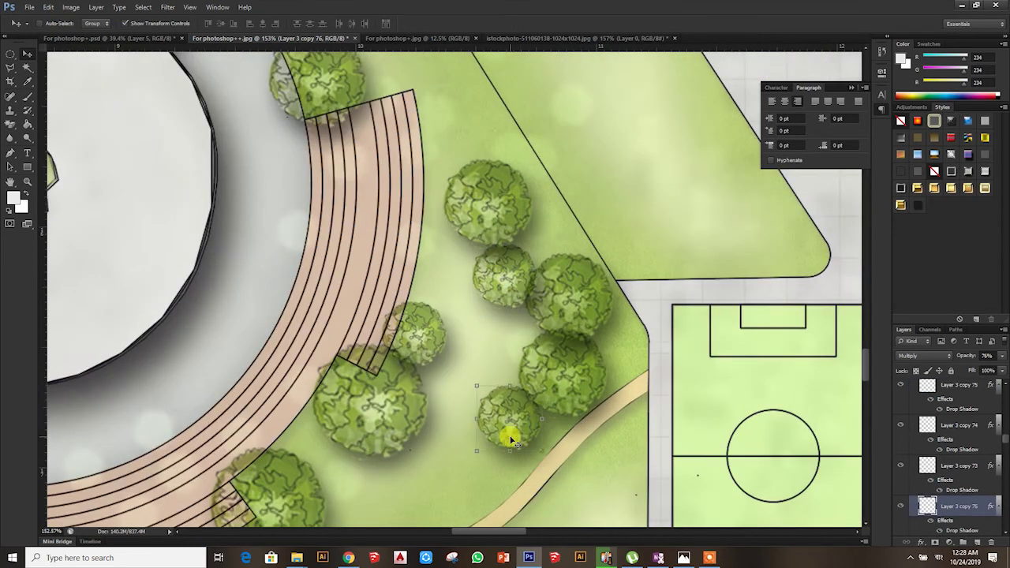
{"action": "scroll", "coordinate": [511, 440], "scroll_direction": "down", "scroll_amount": 3}
{"action": "scroll", "coordinate": [491, 422], "scroll_direction": "up", "scroll_amount": 2}
Pick another tree's layer and copy it onto the lawn, plus one more small copy
{"action": "right_click", "coordinate": [472, 270]}
{"action": "left_click", "coordinate": [509, 285]}
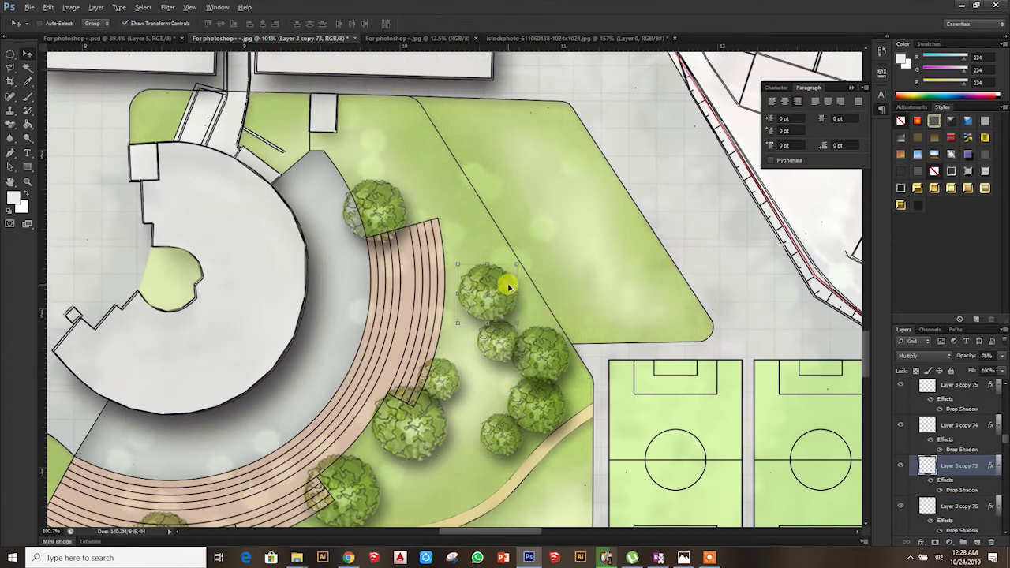
{"action": "mouse_move", "coordinate": [508, 285]}
{"action": "left_mouse_down"}
{"action": "mouse_move", "coordinate": [481, 178]}
{"action": "mouse_move", "coordinate": [511, 231]}
{"action": "left_mouse_up"}
{"action": "left_click", "coordinate": [523, 27]}
{"action": "scroll", "coordinate": [479, 252], "scroll_direction": "down", "scroll_amount": 2}
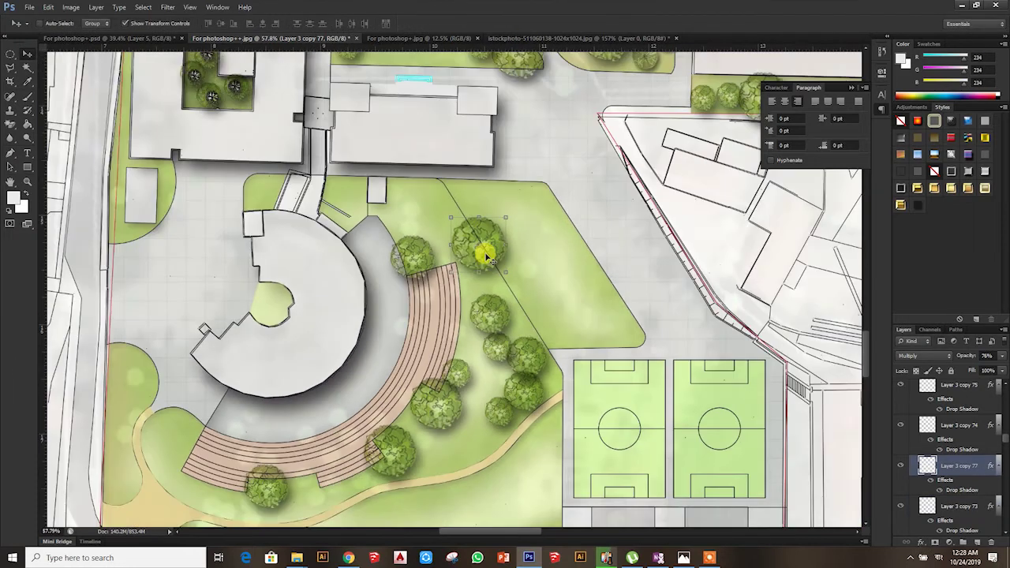
{"action": "scroll", "coordinate": [533, 154], "scroll_direction": "down", "scroll_amount": 2}
{"action": "left_click_drag", "start_coordinate": [541, 100], "coordinate": [571, 118]}
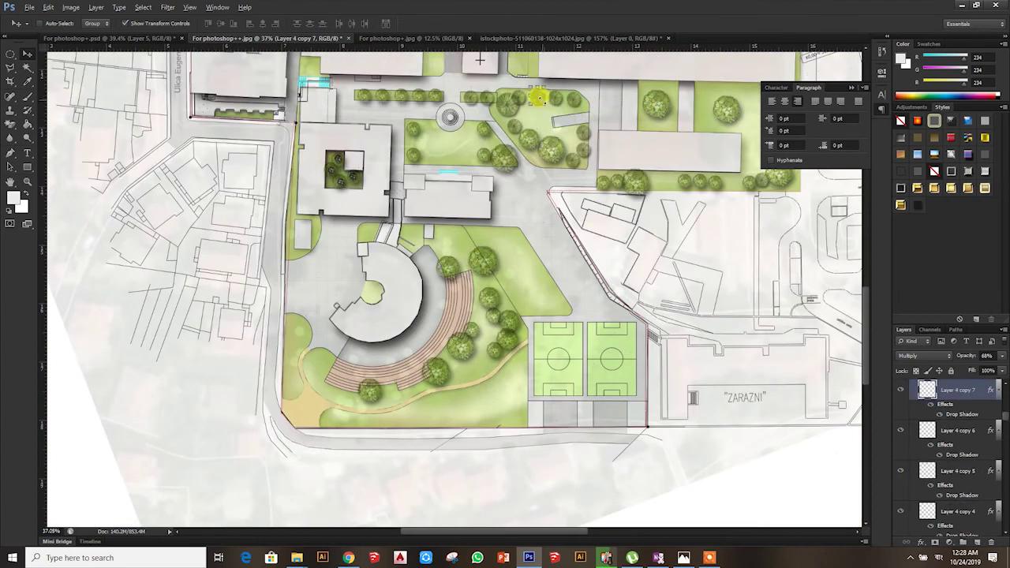
{"action": "scroll", "coordinate": [538, 99], "scroll_direction": "up", "scroll_amount": 1}
{"action": "scroll", "coordinate": [538, 100], "scroll_direction": "up", "scroll_amount": 1}
{"action": "scroll", "coordinate": [541, 101], "scroll_direction": "up", "scroll_amount": 1}
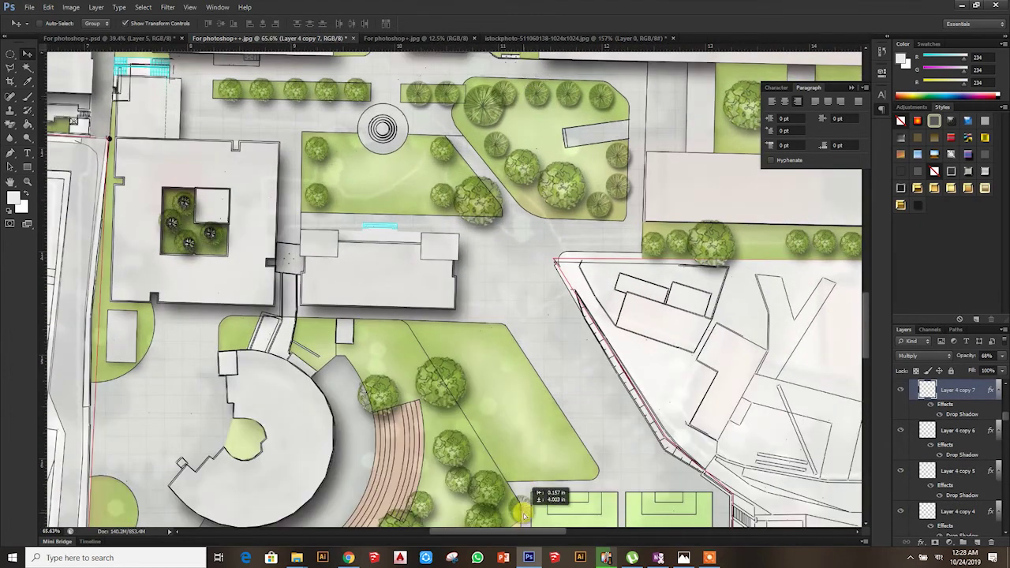
{"action": "scroll", "coordinate": [415, 368], "scroll_direction": "up", "scroll_amount": 1}
{"action": "scroll", "coordinate": [429, 355], "scroll_direction": "up", "scroll_amount": 1}
Add small trees beside the large one, then enlarge one inside the small green circle
{"action": "left_click_drag", "start_coordinate": [429, 347], "coordinate": [303, 304]}
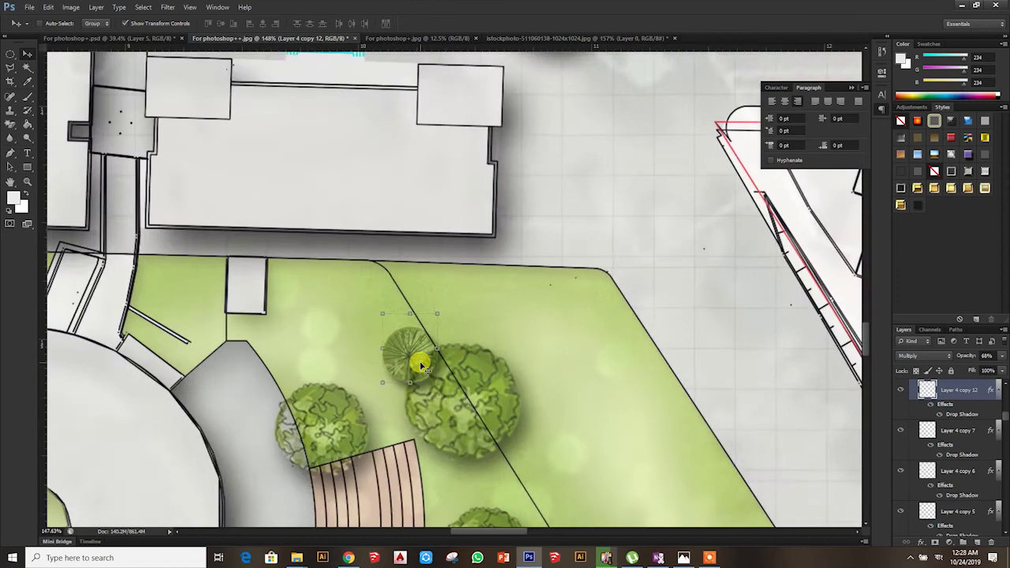
{"action": "scroll", "coordinate": [302, 303], "scroll_direction": "down", "scroll_amount": 3}
{"action": "left_click_drag", "start_coordinate": [507, 213], "coordinate": [376, 247], "text": "alt"}
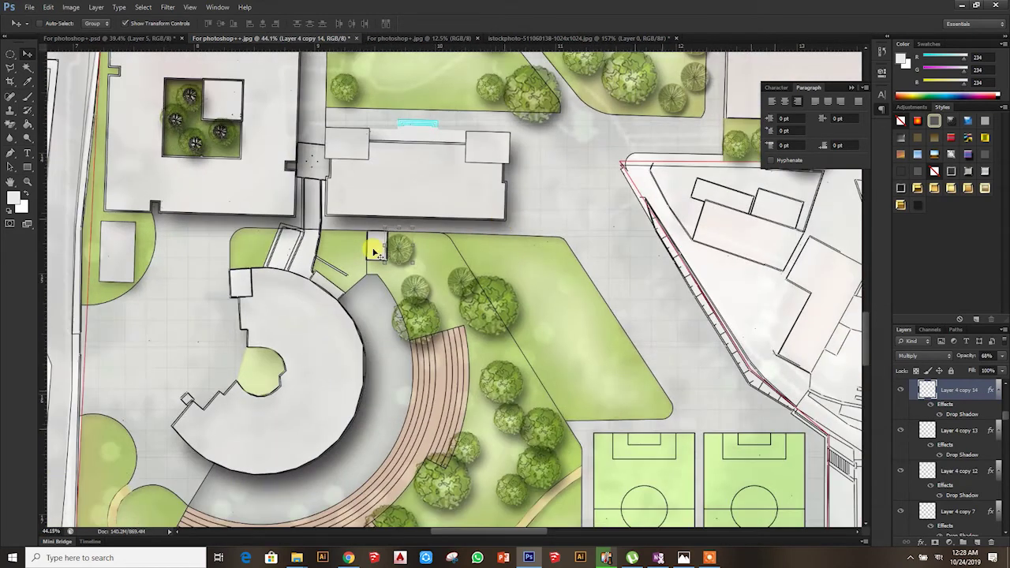
{"action": "scroll", "coordinate": [401, 322], "scroll_direction": "up", "scroll_amount": 1}
{"action": "scroll", "coordinate": [548, 138], "scroll_direction": "up", "scroll_amount": 1}
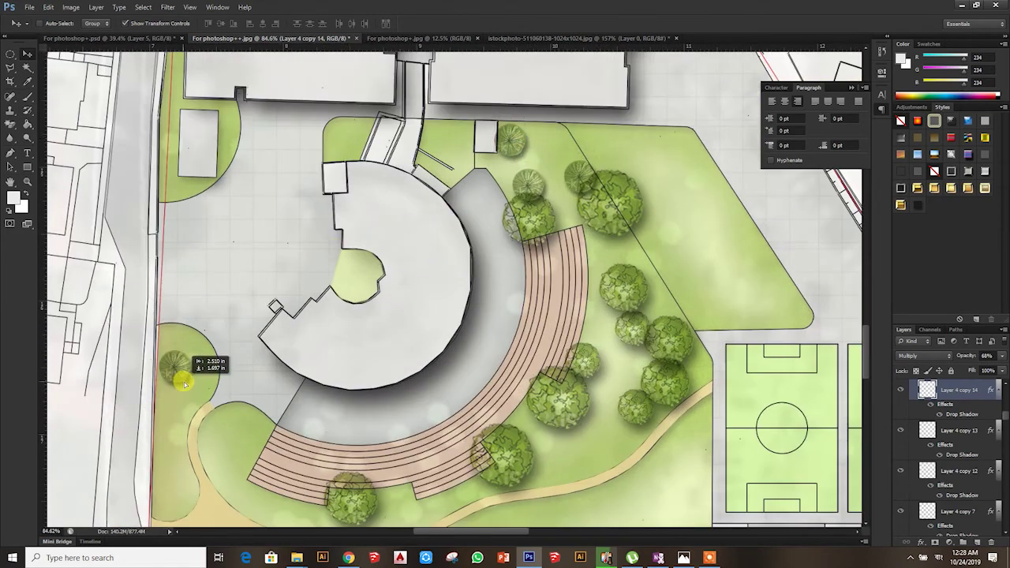
{"action": "scroll", "coordinate": [158, 444], "scroll_direction": "up", "scroll_amount": 2}
{"action": "left_click_drag", "start_coordinate": [222, 323], "coordinate": [322, 387]}
{"action": "mouse_move", "coordinate": [207, 293]}
{"action": "left_mouse_down"}
{"action": "mouse_move", "coordinate": [233, 292]}
{"action": "mouse_move", "coordinate": [266, 271]}
{"action": "mouse_move", "coordinate": [342, 353]}
{"action": "mouse_move", "coordinate": [231, 307]}
{"action": "left_mouse_up"}
{"action": "left_click", "coordinate": [528, 23]}
{"action": "scroll", "coordinate": [274, 259], "scroll_direction": "down", "scroll_amount": 2}
{"action": "key", "text": "ctrl+t"}
{"action": "scroll", "coordinate": [316, 350], "scroll_direction": "up", "scroll_amount": 2}
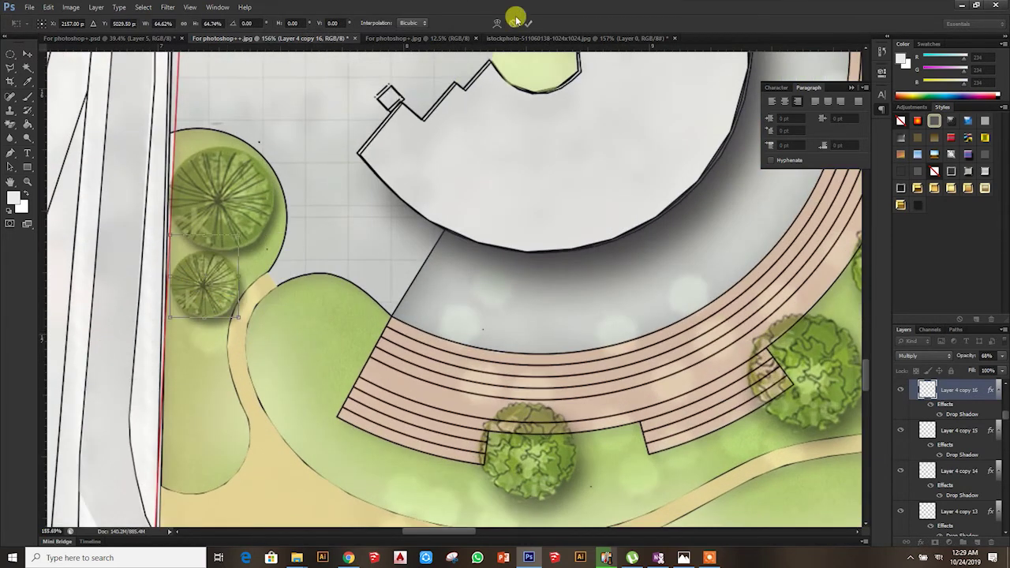
Commit the resized tree copy and move a duplicate down the west edge
{"action": "scroll", "coordinate": [326, 97], "scroll_direction": "down", "scroll_amount": 2}
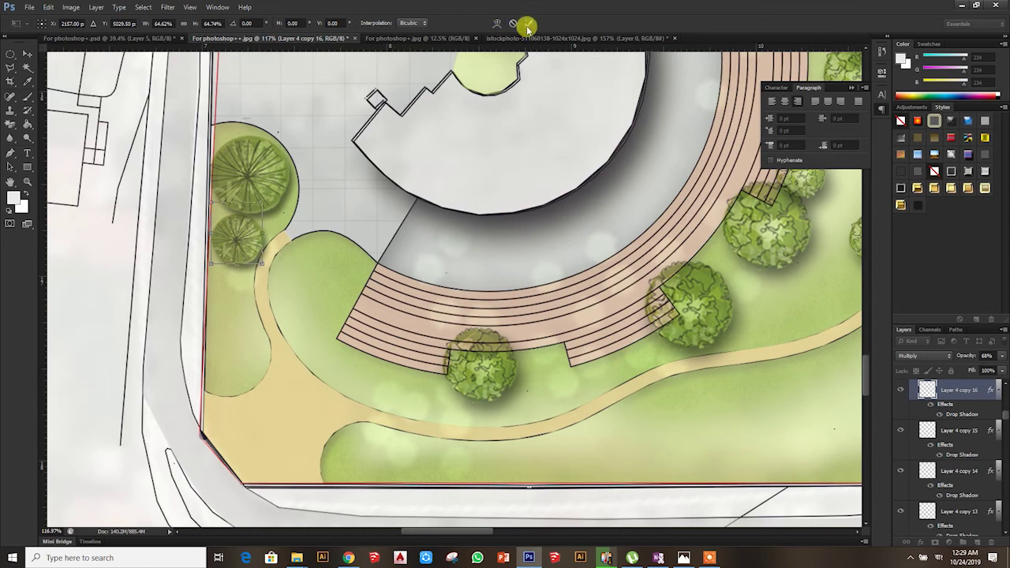
{"action": "left_click", "coordinate": [526, 26]}
{"action": "scroll", "coordinate": [236, 236], "scroll_direction": "up", "scroll_amount": 1}
{"action": "left_click_drag", "start_coordinate": [236, 244], "coordinate": [249, 322]}
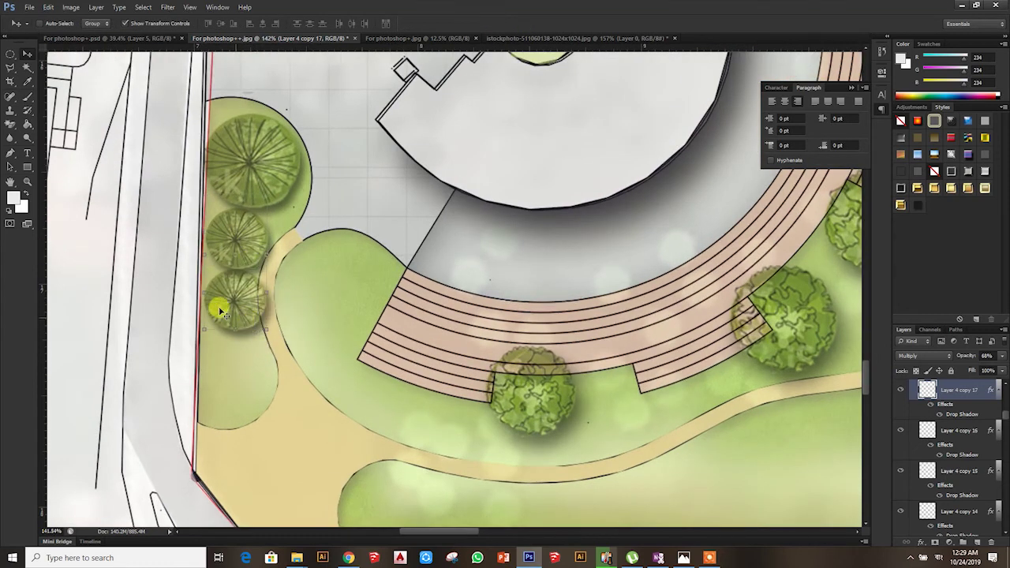
{"action": "scroll", "coordinate": [669, 244], "scroll_direction": "down", "scroll_amount": 2}
{"action": "scroll", "coordinate": [525, 266], "scroll_direction": "up", "scroll_amount": 2}
Copy the arc-side tree and the Layer 4 copy 17 tree below the arc and along the path
{"action": "right_click", "coordinate": [639, 187]}
{"action": "left_click", "coordinate": [675, 207]}
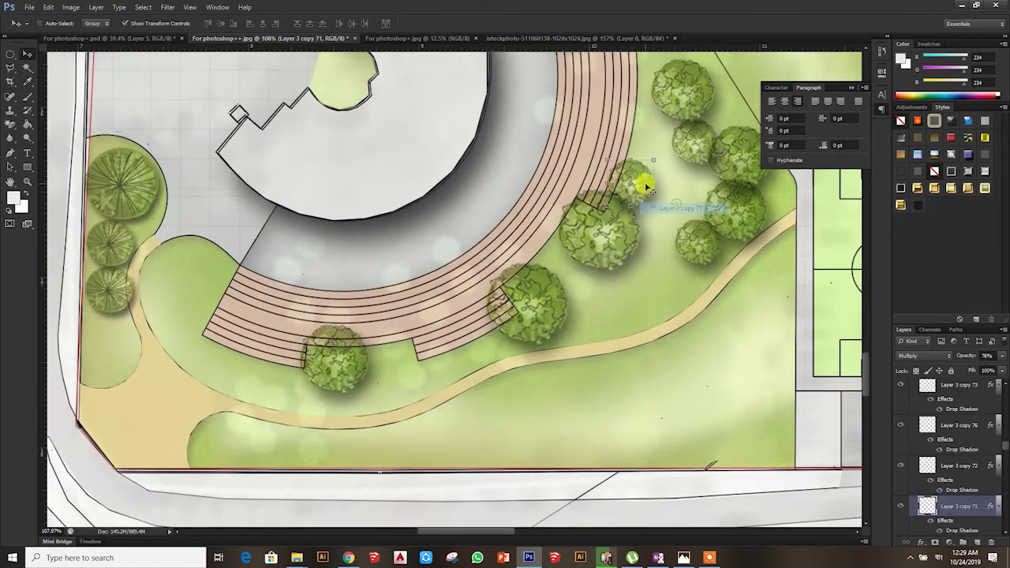
{"action": "mouse_move", "coordinate": [645, 186]}
{"action": "left_mouse_down"}
{"action": "mouse_move", "coordinate": [249, 430]}
{"action": "mouse_move", "coordinate": [302, 403]}
{"action": "mouse_move", "coordinate": [281, 385]}
{"action": "mouse_move", "coordinate": [291, 387]}
{"action": "left_mouse_up"}
{"action": "right_click", "coordinate": [107, 289]}
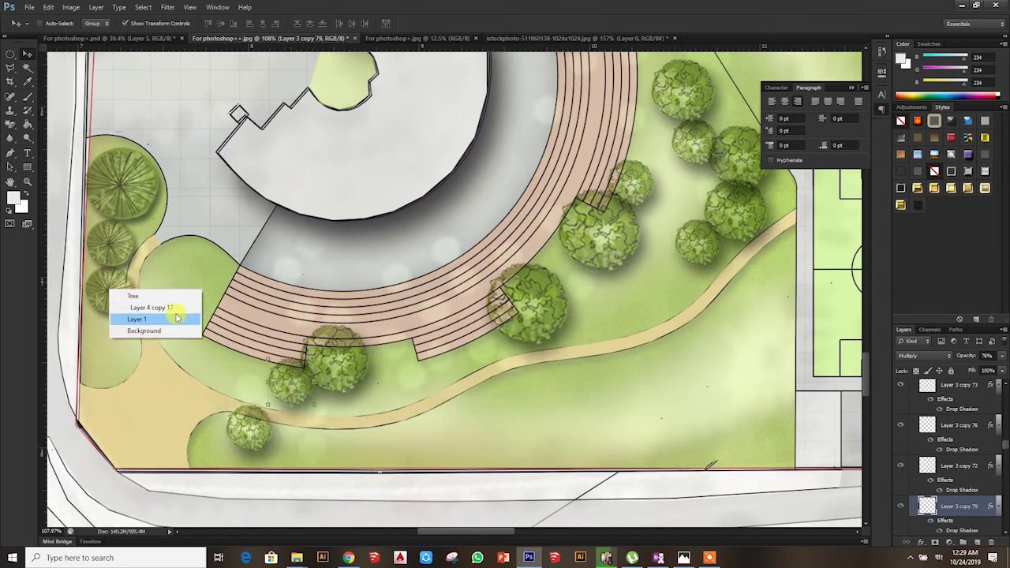
{"action": "left_click", "coordinate": [172, 314]}
{"action": "left_click_drag", "start_coordinate": [112, 305], "coordinate": [400, 386]}
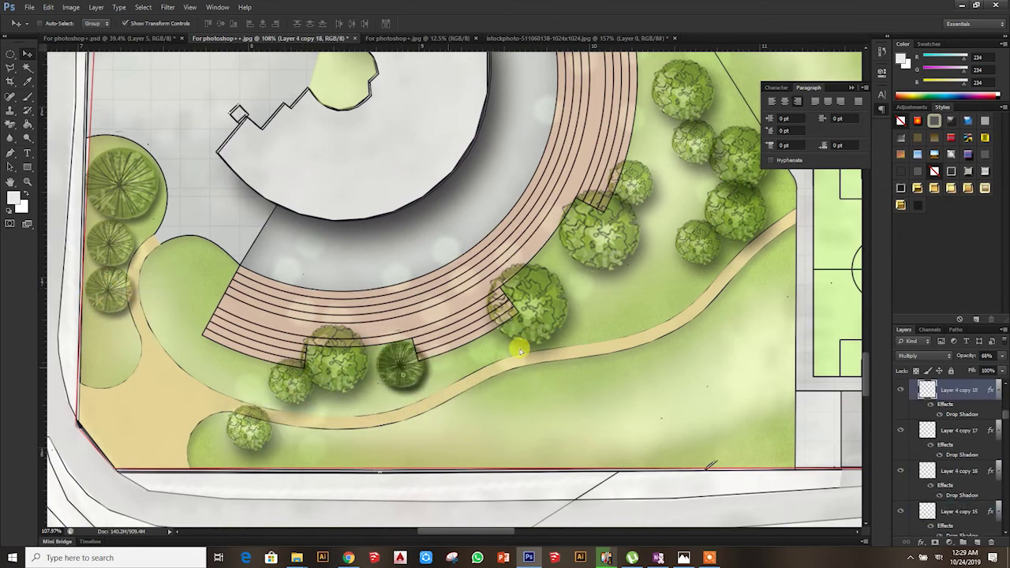
{"action": "left_click_drag", "start_coordinate": [556, 262], "coordinate": [631, 118]}
{"action": "mouse_move", "coordinate": [429, 410]}
{"action": "left_mouse_down"}
{"action": "mouse_move", "coordinate": [243, 444]}
{"action": "mouse_move", "coordinate": [236, 477]}
{"action": "left_mouse_up"}
{"action": "left_click_drag", "start_coordinate": [307, 460], "coordinate": [287, 455]}
Place more tree copies near the diagonal line and on the lawn by the fields
{"action": "scroll", "coordinate": [286, 455], "scroll_direction": "down", "scroll_amount": 3}
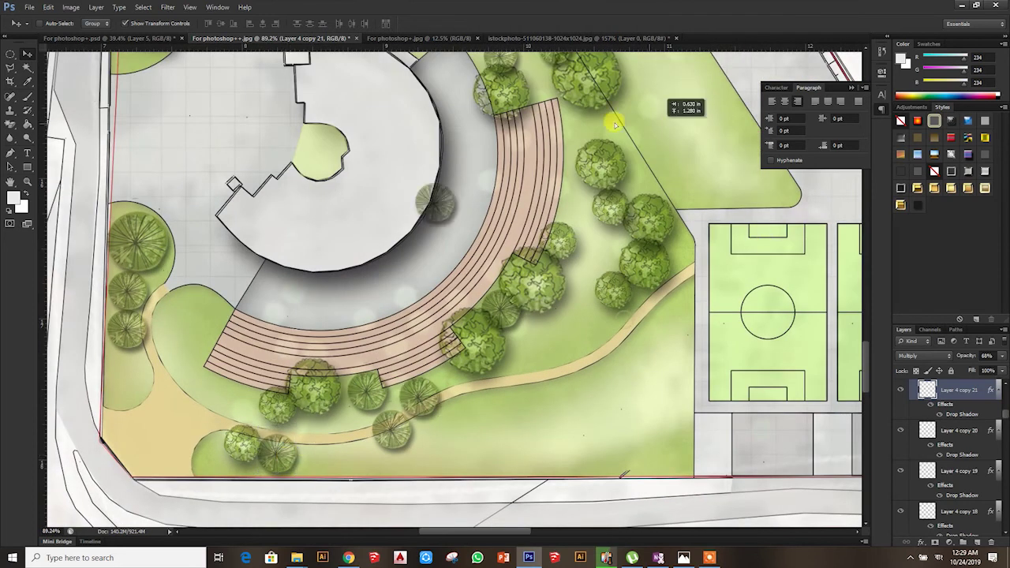
{"action": "scroll", "coordinate": [792, 215], "scroll_direction": "up", "scroll_amount": 2}
{"action": "scroll", "coordinate": [792, 215], "scroll_direction": "down", "scroll_amount": 2}
{"action": "scroll", "coordinate": [579, 282], "scroll_direction": "up", "scroll_amount": 4}
{"action": "mouse_move", "coordinate": [511, 346]}
{"action": "left_mouse_down"}
{"action": "mouse_move", "coordinate": [448, 123]}
{"action": "mouse_move", "coordinate": [492, 164]}
{"action": "mouse_move", "coordinate": [584, 315]}
{"action": "mouse_move", "coordinate": [582, 308]}
{"action": "left_mouse_up"}
{"action": "scroll", "coordinate": [451, 214], "scroll_direction": "down", "scroll_amount": 2}
{"action": "scroll", "coordinate": [428, 129], "scroll_direction": "down", "scroll_amount": 2}
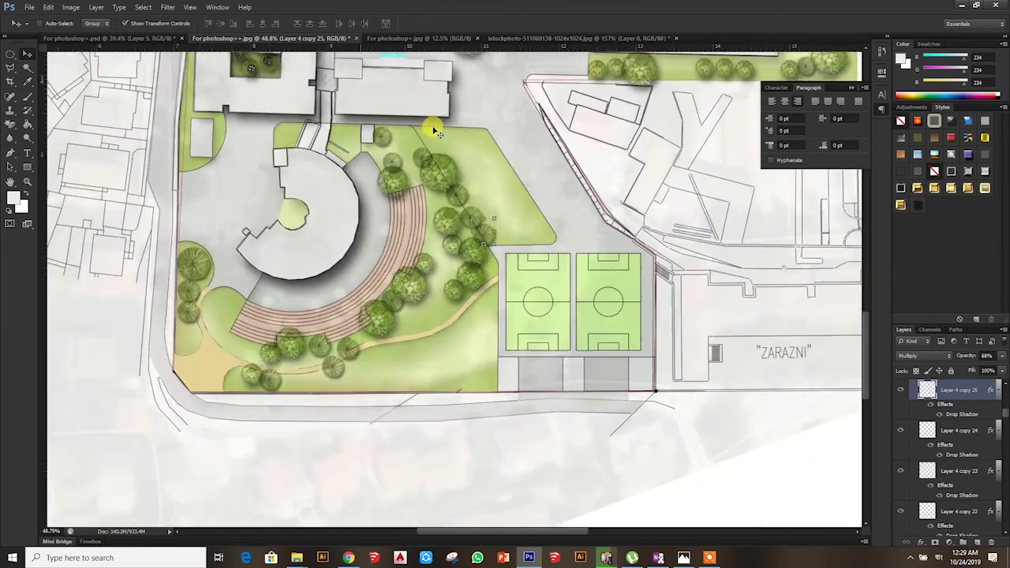
{"action": "scroll", "coordinate": [504, 361], "scroll_direction": "up", "scroll_amount": 2}
{"action": "scroll", "coordinate": [335, 448], "scroll_direction": "up", "scroll_amount": 2}
{"action": "left_click_drag", "start_coordinate": [297, 317], "coordinate": [547, 448]}
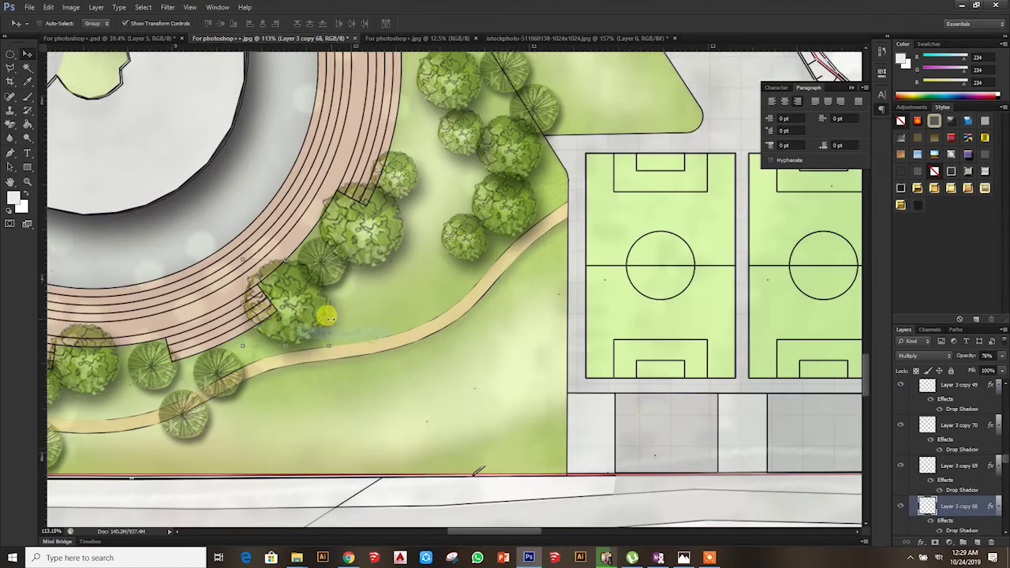
Line the southern edge with resized tree copies forming a bottom row by the pitches
{"action": "mouse_move", "coordinate": [466, 236]}
{"action": "left_mouse_down"}
{"action": "mouse_move", "coordinate": [558, 362]}
{"action": "mouse_move", "coordinate": [555, 330]}
{"action": "left_mouse_up"}
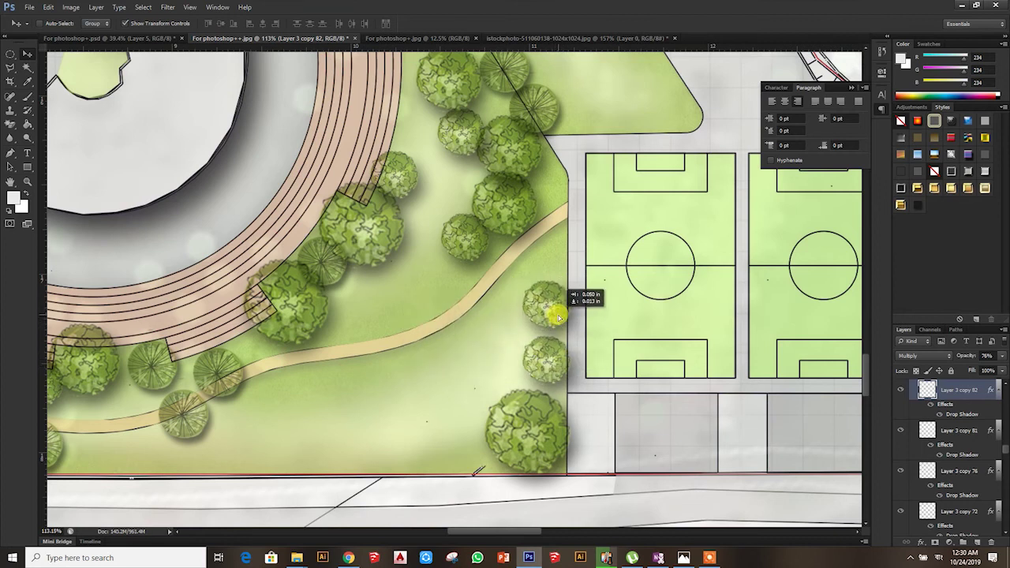
{"action": "mouse_move", "coordinate": [554, 329]}
{"action": "left_mouse_down"}
{"action": "mouse_move", "coordinate": [459, 458]}
{"action": "mouse_move", "coordinate": [379, 451]}
{"action": "left_mouse_up"}
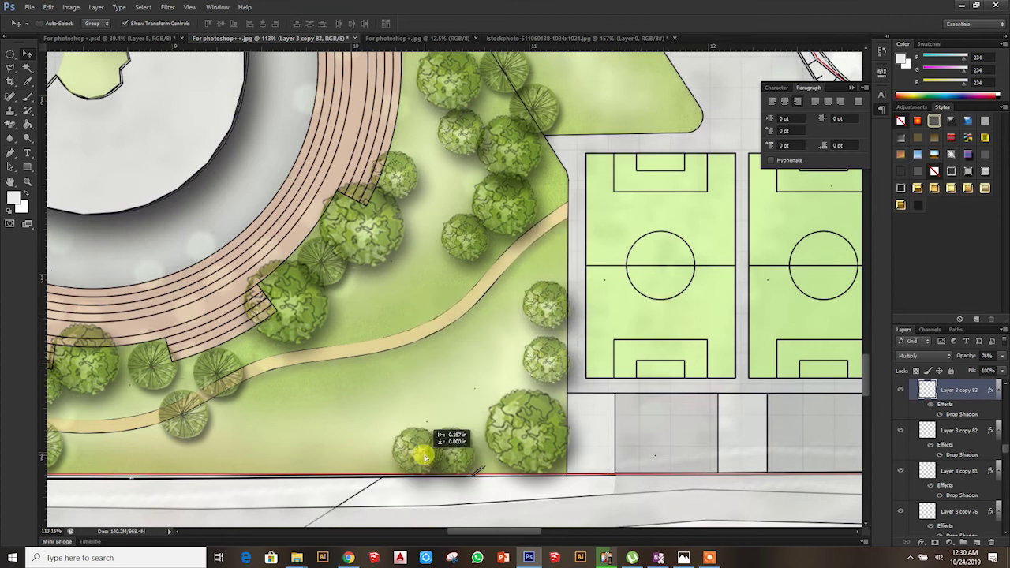
{"action": "key", "text": "ctrl+t"}
{"action": "scroll", "coordinate": [394, 461], "scroll_direction": "up", "scroll_amount": 3}
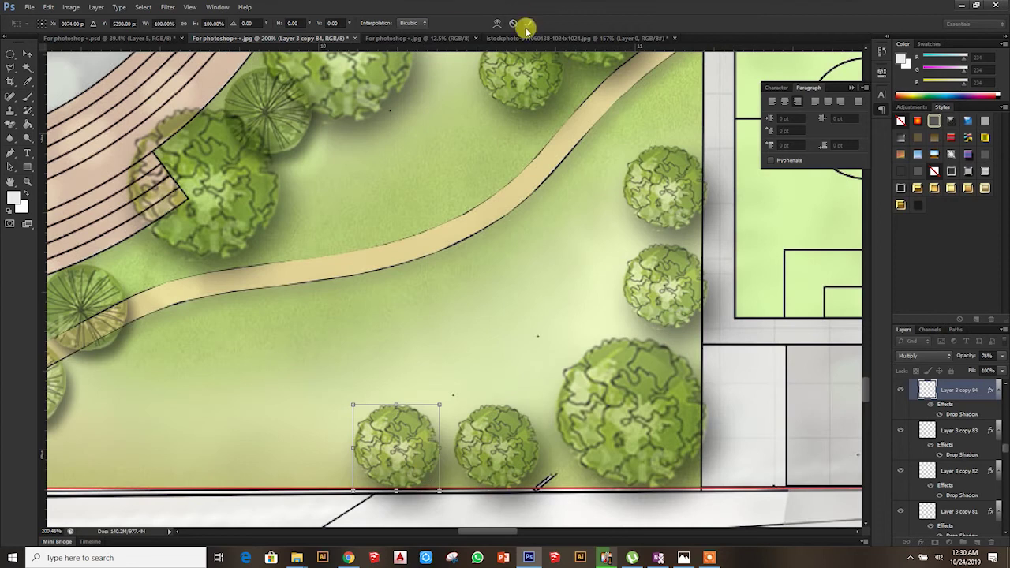
{"action": "left_click", "coordinate": [526, 26]}
{"action": "scroll", "coordinate": [446, 248], "scroll_direction": "down", "scroll_amount": 2}
{"action": "left_click_drag", "start_coordinate": [410, 398], "coordinate": [223, 402]}
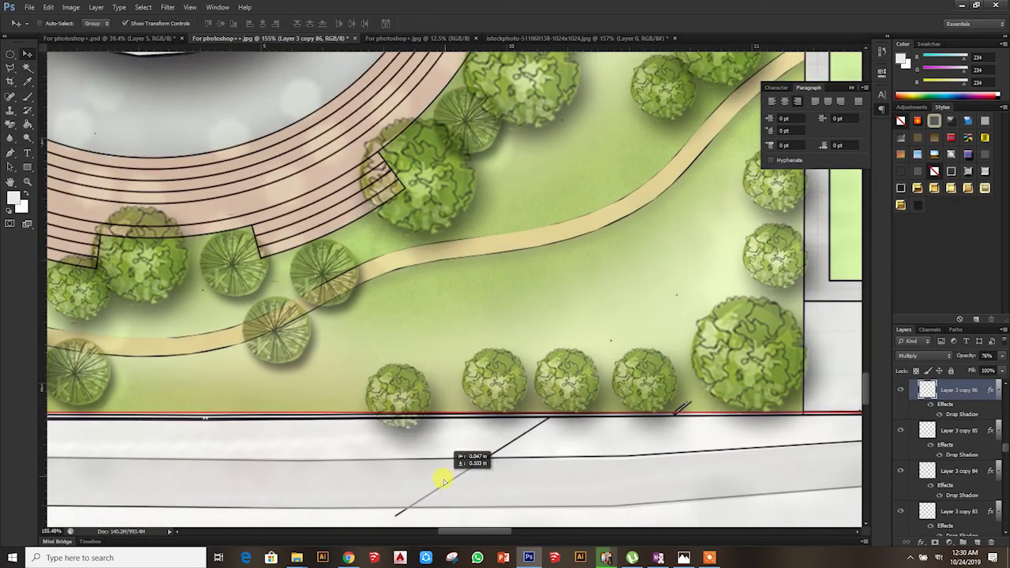
{"action": "mouse_move", "coordinate": [457, 456]}
{"action": "left_mouse_down"}
{"action": "mouse_move", "coordinate": [412, 418]}
{"action": "mouse_move", "coordinate": [158, 402]}
{"action": "mouse_move", "coordinate": [331, 394]}
{"action": "left_mouse_up"}
{"action": "scroll", "coordinate": [176, 129], "scroll_direction": "down", "scroll_amount": 3}
Zoom out and copy the Layer 3 copy 54 tree into the lawn's top-right corner
{"action": "scroll", "coordinate": [16, 55], "scroll_direction": "down", "scroll_amount": 2}
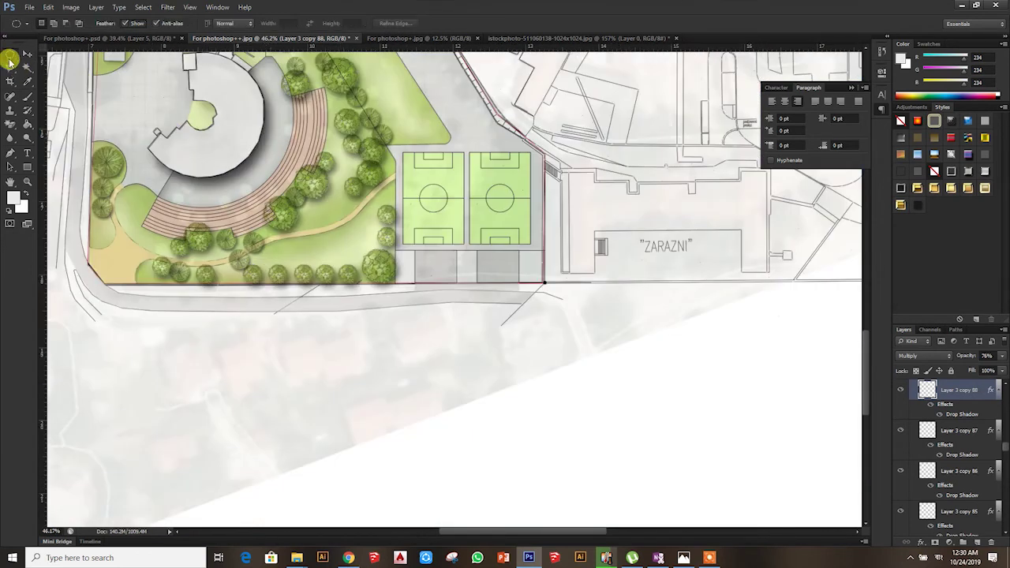
{"action": "scroll", "coordinate": [479, 416], "scroll_direction": "down", "scroll_amount": 2}
{"action": "scroll", "coordinate": [463, 405], "scroll_direction": "down", "scroll_amount": 2}
{"action": "scroll", "coordinate": [464, 236], "scroll_direction": "down", "scroll_amount": 2}
{"action": "scroll", "coordinate": [471, 153], "scroll_direction": "up", "scroll_amount": 2}
{"action": "scroll", "coordinate": [476, 154], "scroll_direction": "down", "scroll_amount": 2}
{"action": "scroll", "coordinate": [856, 394], "scroll_direction": "down", "scroll_amount": 1}
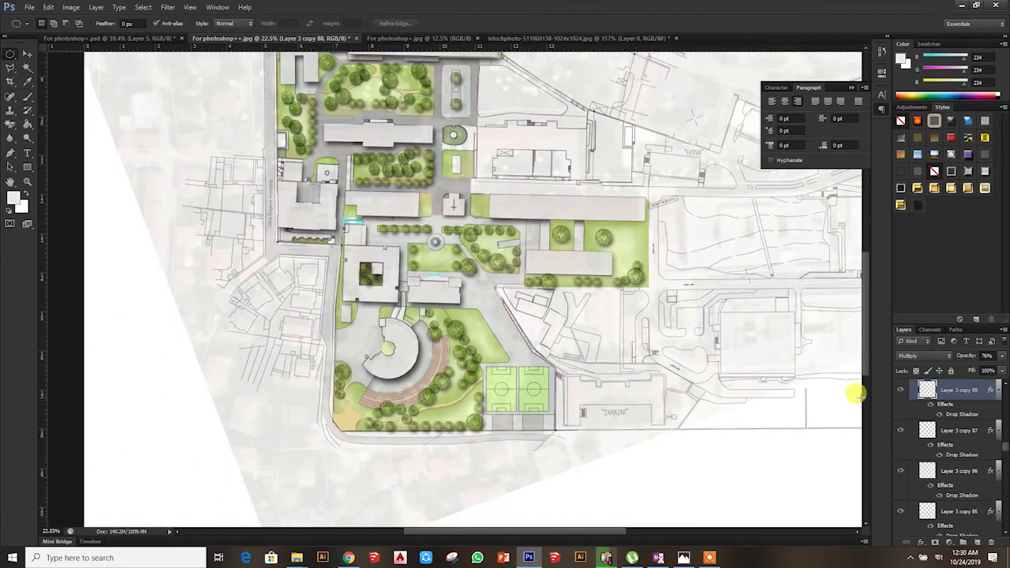
{"action": "scroll", "coordinate": [618, 297], "scroll_direction": "down", "scroll_amount": 2}
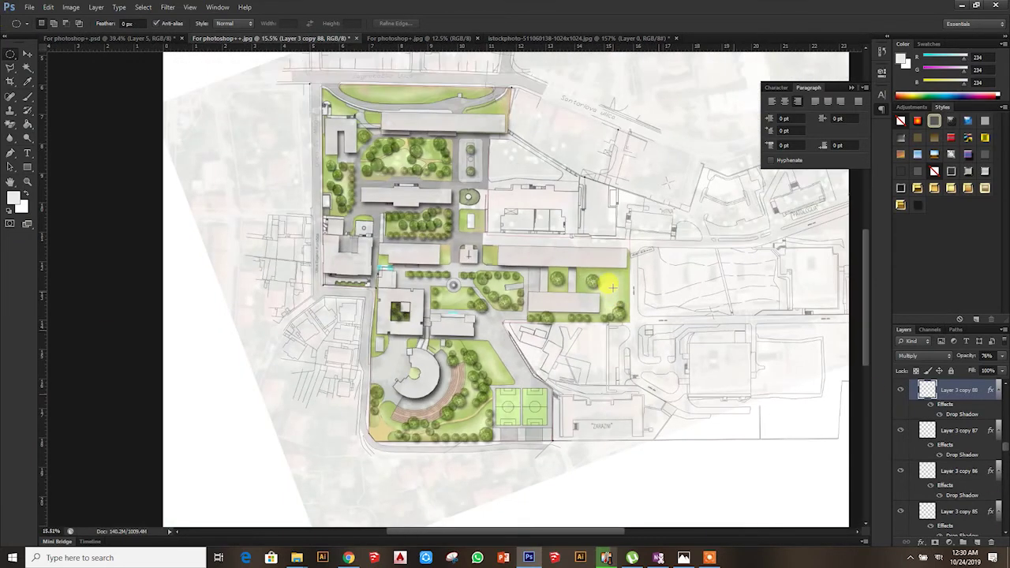
{"action": "scroll", "coordinate": [498, 375], "scroll_direction": "up", "scroll_amount": 5}
{"action": "left_click", "coordinate": [26, 57]}
{"action": "scroll", "coordinate": [683, 225], "scroll_direction": "up", "scroll_amount": 2}
{"action": "scroll", "coordinate": [676, 252], "scroll_direction": "up", "scroll_amount": 2}
{"action": "right_click", "coordinate": [676, 256]}
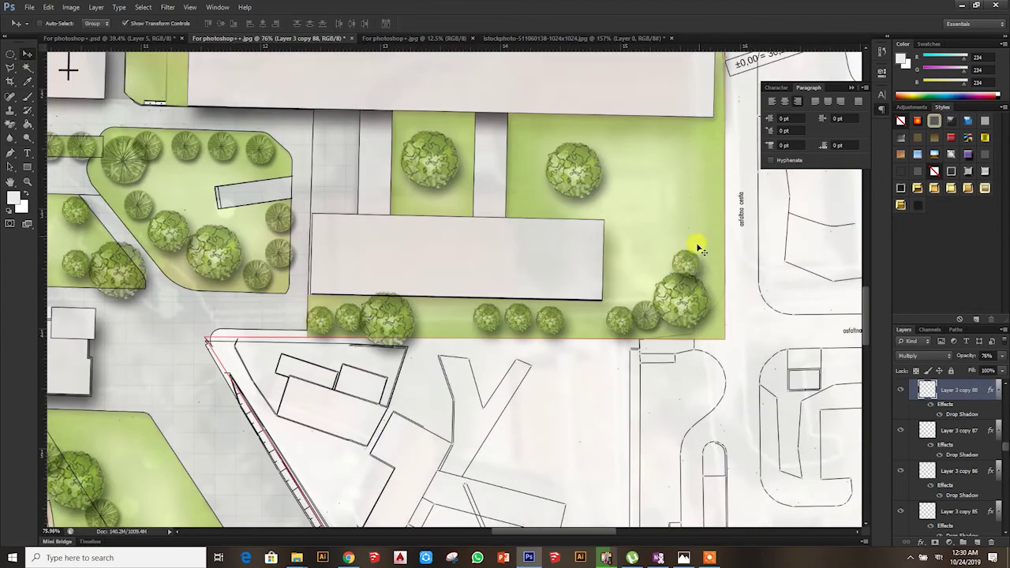
{"action": "left_click", "coordinate": [719, 284]}
{"action": "scroll", "coordinate": [714, 272], "scroll_direction": "up", "scroll_amount": 2}
{"action": "mouse_move", "coordinate": [715, 273]}
{"action": "left_mouse_down"}
{"action": "mouse_move", "coordinate": [722, 96]}
{"action": "mouse_move", "coordinate": [720, 249]}
{"action": "mouse_move", "coordinate": [712, 146]}
{"action": "mouse_move", "coordinate": [691, 101]}
{"action": "left_mouse_up"}
Pick the Layer 4 copy 7 hatched tree as the next one to copy
{"action": "key", "text": "m"}
{"action": "scroll", "coordinate": [603, 253], "scroll_direction": "down", "scroll_amount": 7}
{"action": "scroll", "coordinate": [601, 214], "scroll_direction": "down", "scroll_amount": 3}
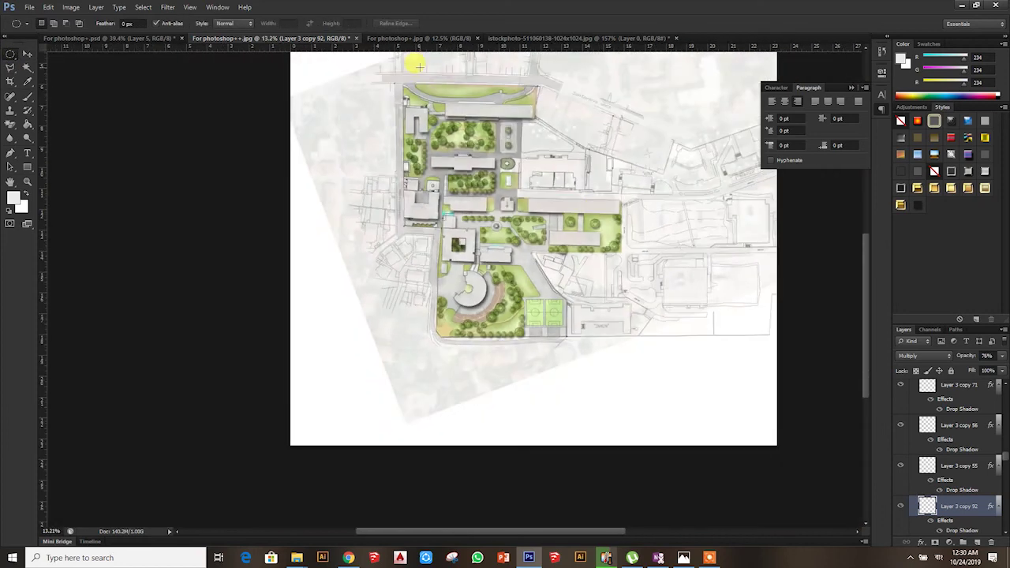
{"action": "scroll", "coordinate": [432, 155], "scroll_direction": "up", "scroll_amount": 2}
{"action": "left_click", "coordinate": [27, 52]}
{"action": "scroll", "coordinate": [613, 300], "scroll_direction": "up", "scroll_amount": 3}
{"action": "scroll", "coordinate": [676, 284], "scroll_direction": "up", "scroll_amount": 3}
{"action": "right_click", "coordinate": [678, 281]}
{"action": "left_click", "coordinate": [738, 307]}
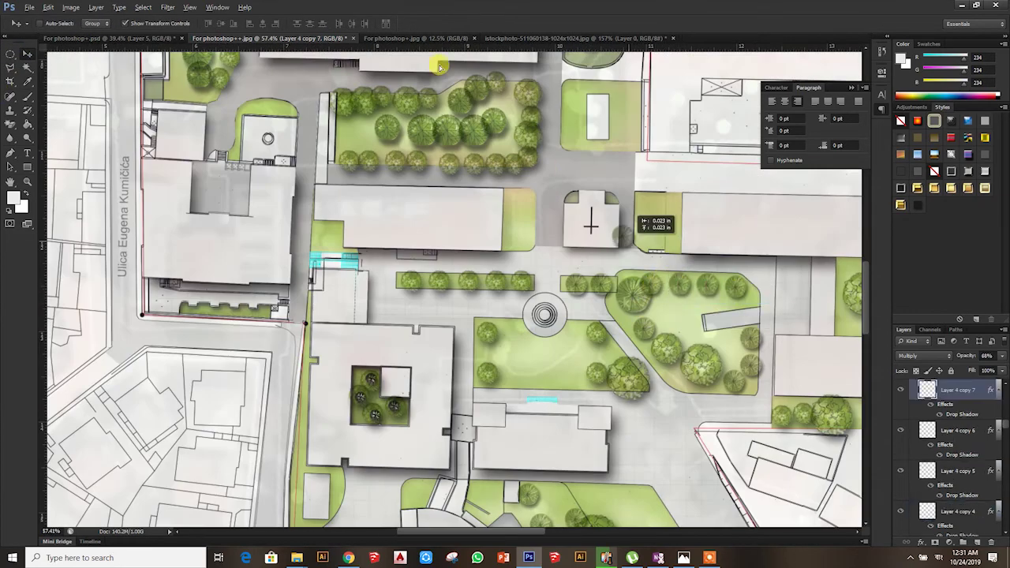
Enlarge the selected hatched tree and move it onto the top lawn
{"action": "scroll", "coordinate": [546, 170], "scroll_direction": "down", "scroll_amount": 4}
{"action": "scroll", "coordinate": [520, 142], "scroll_direction": "up", "scroll_amount": 3}
{"action": "scroll", "coordinate": [722, 375], "scroll_direction": "up", "scroll_amount": 1}
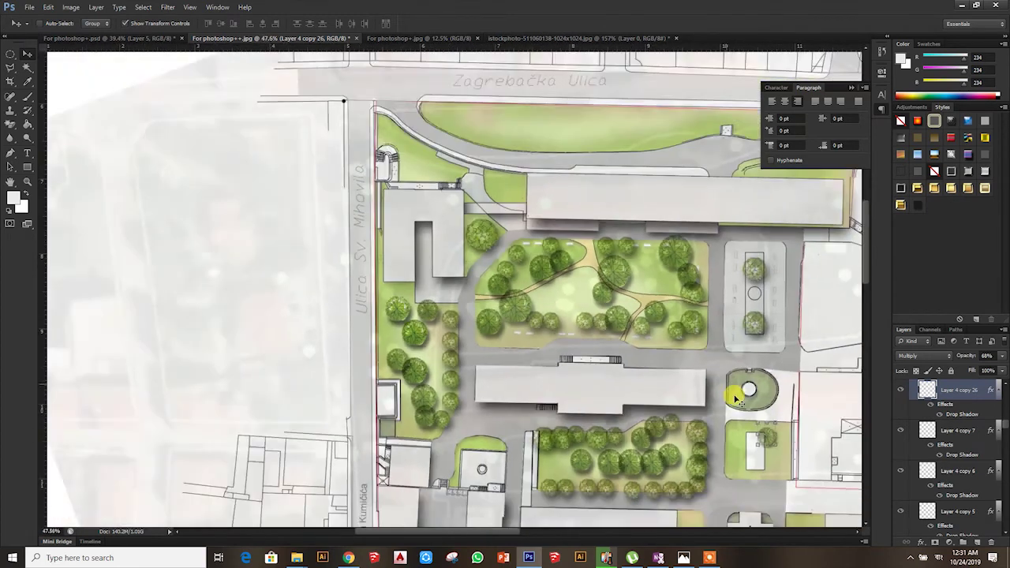
{"action": "scroll", "coordinate": [722, 374], "scroll_direction": "up", "scroll_amount": 1}
{"action": "scroll", "coordinate": [421, 95], "scroll_direction": "down", "scroll_amount": 1}
{"action": "scroll", "coordinate": [442, 118], "scroll_direction": "up", "scroll_amount": 2}
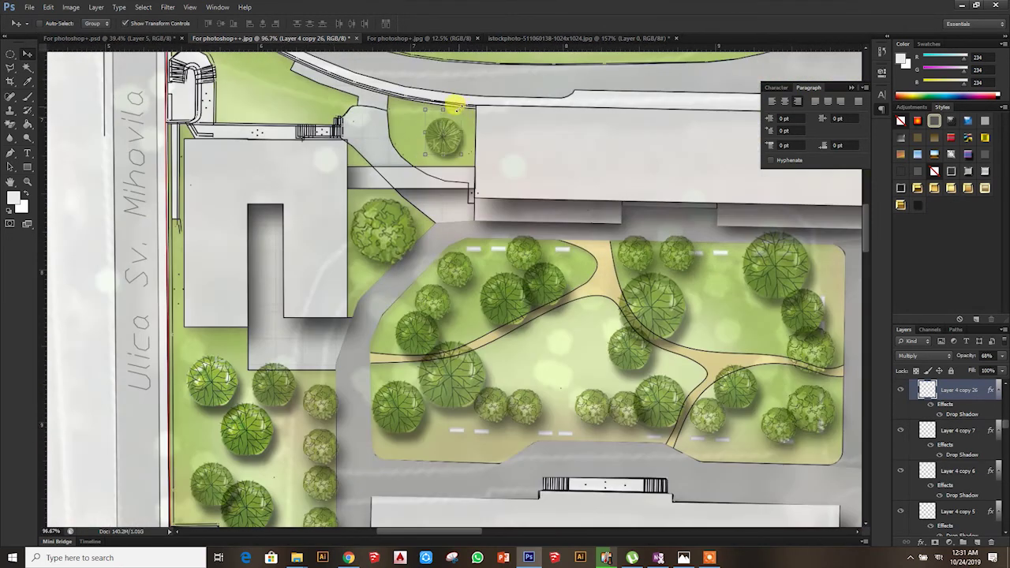
{"action": "left_click_drag", "start_coordinate": [460, 109], "coordinate": [479, 83]}
{"action": "scroll", "coordinate": [532, 164], "scroll_direction": "up", "scroll_amount": 1}
{"action": "scroll", "coordinate": [446, 167], "scroll_direction": "down", "scroll_amount": 1}
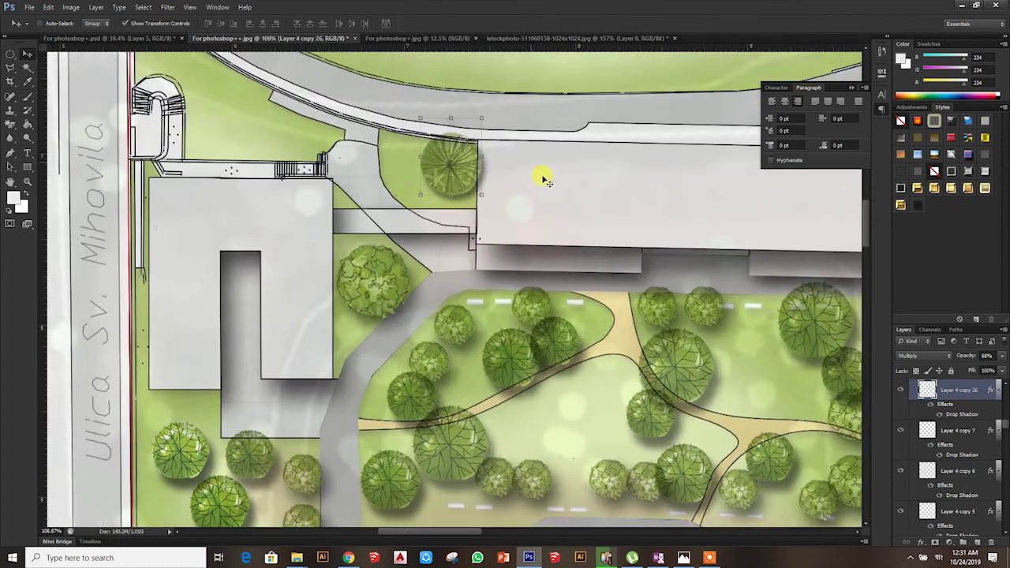
{"action": "left_click_drag", "start_coordinate": [446, 169], "coordinate": [394, 98]}
Duplicate the tree rightward until seven trees line the curved northern lawn
{"action": "scroll", "coordinate": [449, 174], "scroll_direction": "down", "scroll_amount": 2}
{"action": "scroll", "coordinate": [395, 98], "scroll_direction": "up", "scroll_amount": 2}
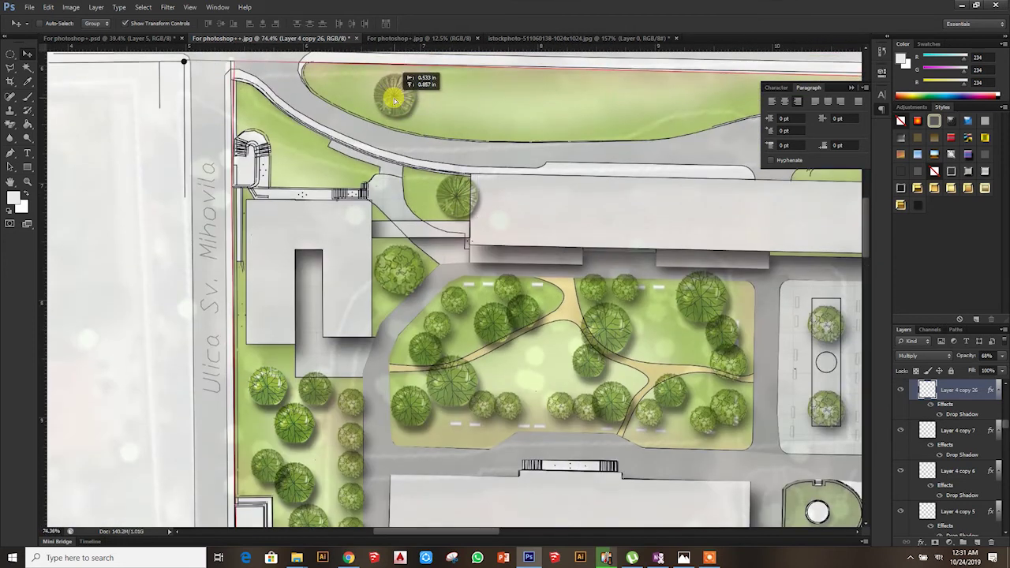
{"action": "scroll", "coordinate": [398, 96], "scroll_direction": "down", "scroll_amount": 1}
{"action": "scroll", "coordinate": [379, 100], "scroll_direction": "up", "scroll_amount": 1}
{"action": "mouse_move", "coordinate": [363, 101]}
{"action": "left_mouse_down"}
{"action": "mouse_move", "coordinate": [434, 116]}
{"action": "mouse_move", "coordinate": [489, 101]}
{"action": "mouse_move", "coordinate": [480, 105]}
{"action": "mouse_move", "coordinate": [534, 119]}
{"action": "mouse_move", "coordinate": [706, 110]}
{"action": "left_mouse_up"}
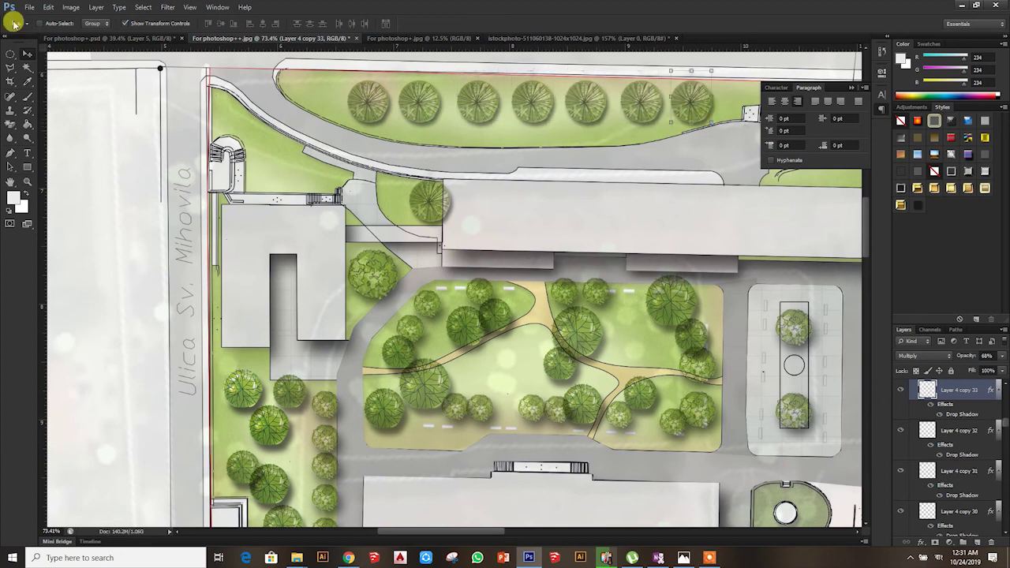
{"action": "left_click", "coordinate": [10, 54]}
{"action": "scroll", "coordinate": [572, 69], "scroll_direction": "down", "scroll_amount": 2}
{"action": "scroll", "coordinate": [567, 71], "scroll_direction": "down", "scroll_amount": 1}
{"action": "scroll", "coordinate": [566, 72], "scroll_direction": "down", "scroll_amount": 1}
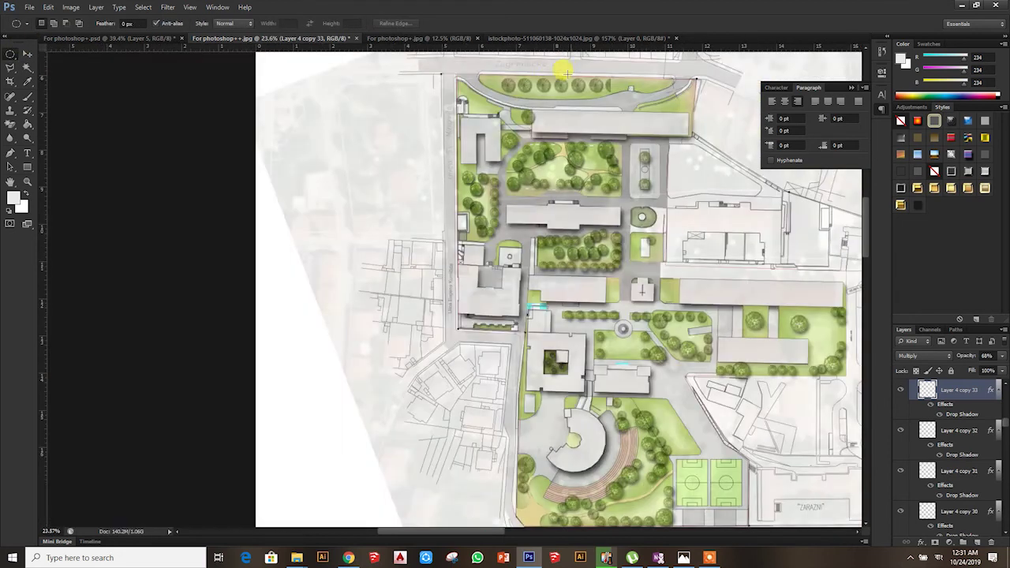
{"action": "scroll", "coordinate": [566, 73], "scroll_direction": "down", "scroll_amount": 2}
{"action": "scroll", "coordinate": [544, 70], "scroll_direction": "up", "scroll_amount": 2}
{"action": "scroll", "coordinate": [547, 72], "scroll_direction": "down", "scroll_amount": 1}
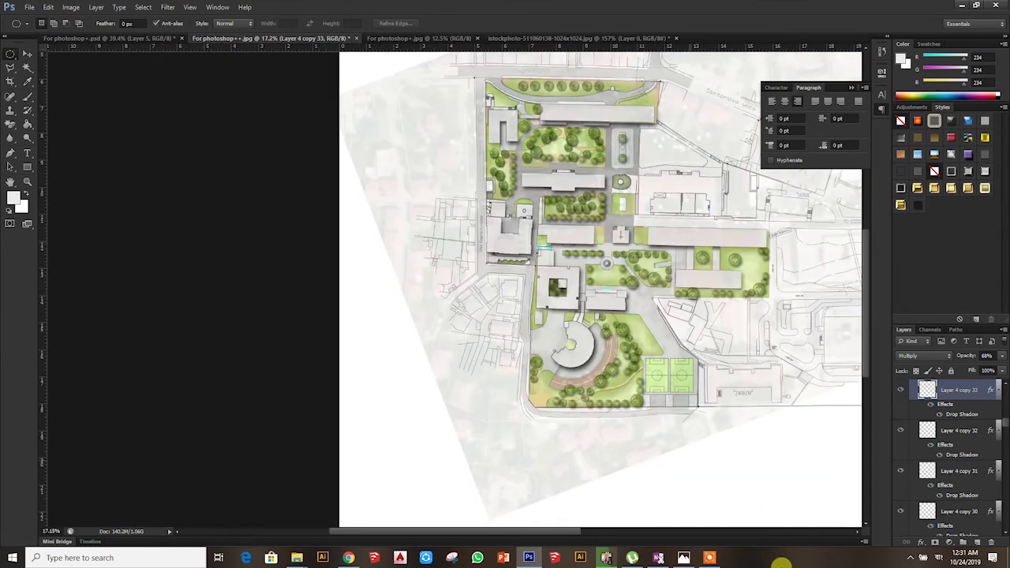
{"action": "scroll", "coordinate": [965, 473], "scroll_direction": "down", "scroll_amount": 5}
{"action": "scroll", "coordinate": [965, 473], "scroll_direction": "down", "scroll_amount": 3}
Save as a layered PSD in the Master Plan folder with Maximize Compatibility on
{"action": "left_click", "coordinate": [29, 7]}
{"action": "left_click", "coordinate": [24, 123]}
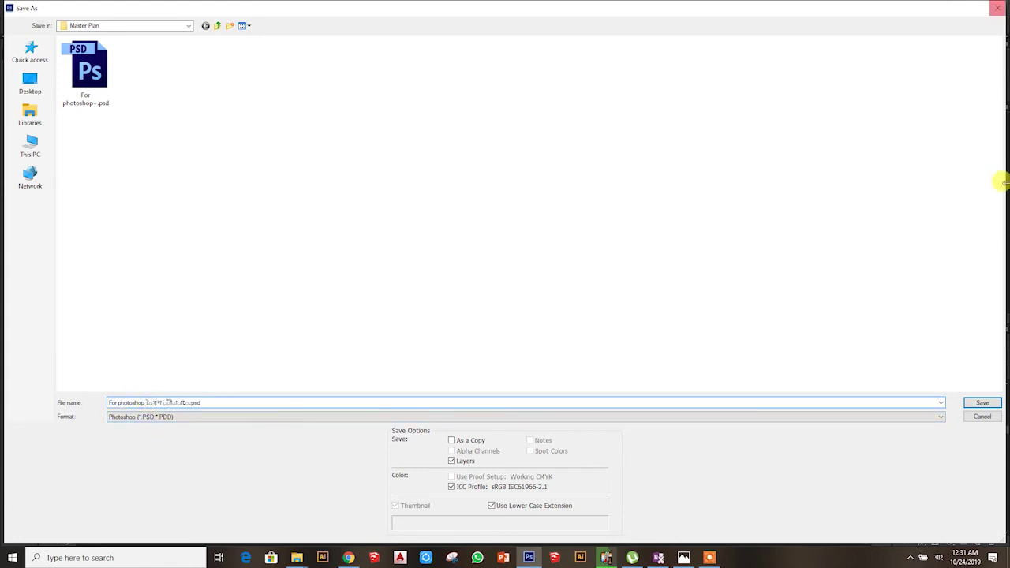
{"action": "left_click", "coordinate": [982, 402]}
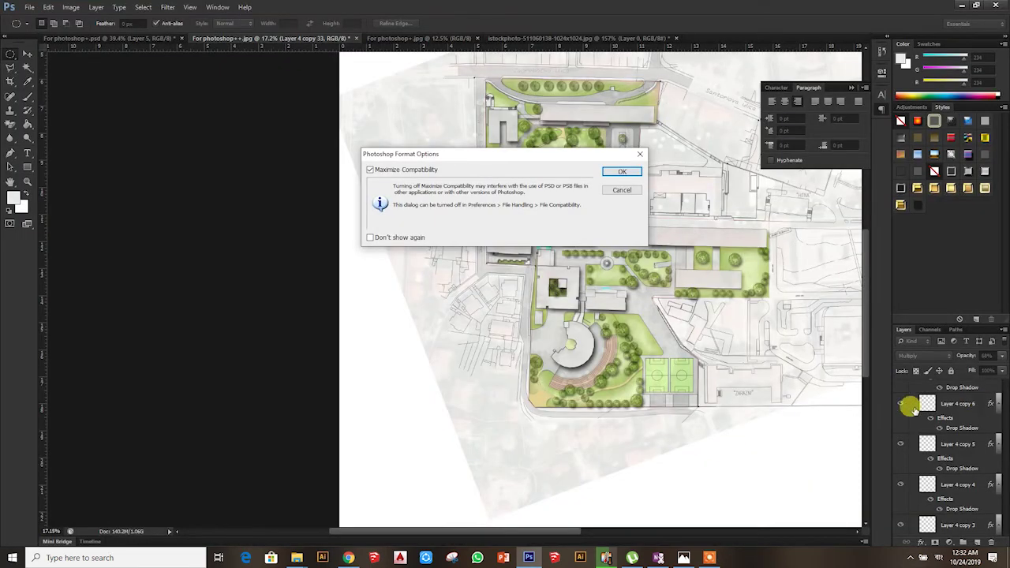
{"action": "left_click", "coordinate": [622, 172]}
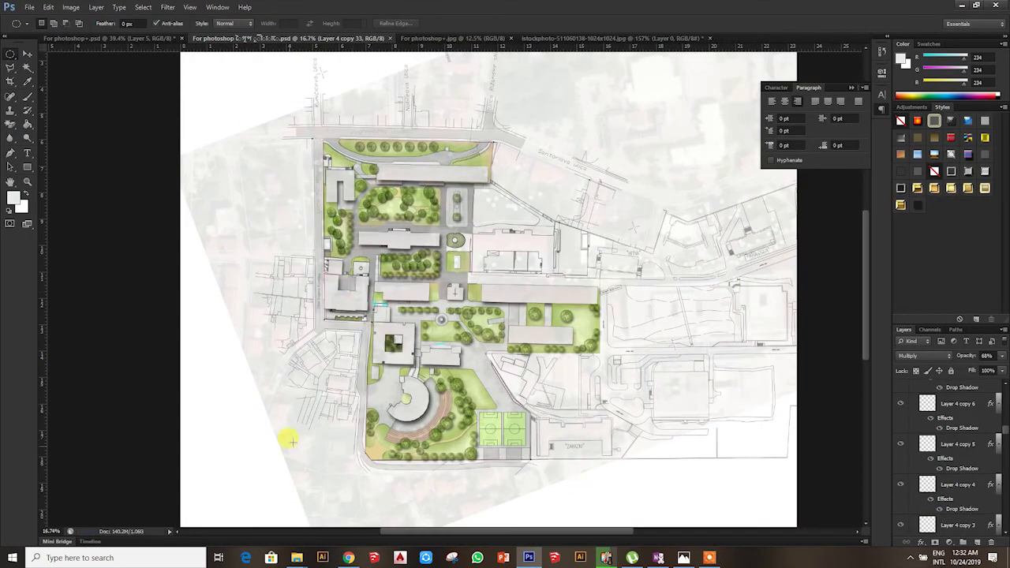
Duplicate Layer 1 to create Layer 1 copy
{"action": "scroll", "coordinate": [331, 193], "scroll_direction": "down", "scroll_amount": 2}
{"action": "scroll", "coordinate": [978, 457], "scroll_direction": "down", "scroll_amount": 5}
{"action": "scroll", "coordinate": [978, 458], "scroll_direction": "down", "scroll_amount": 5}
{"action": "scroll", "coordinate": [907, 505], "scroll_direction": "down", "scroll_amount": 3}
{"action": "left_click", "coordinate": [945, 507]}
{"action": "right_click", "coordinate": [945, 506]}
{"action": "left_click", "coordinate": [946, 174]}
{"action": "left_click", "coordinate": [600, 171]}
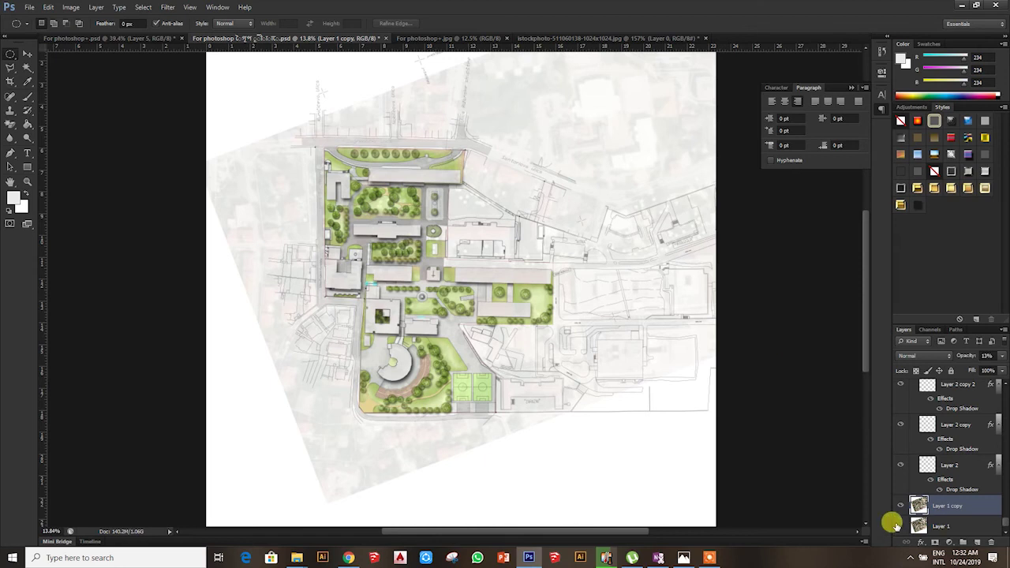
Apply a heavy Gaussian Blur with a high radius to Layer 1 copy
{"action": "left_click", "coordinate": [142, 8]}
{"action": "mouse_move", "coordinate": [174, 113]}
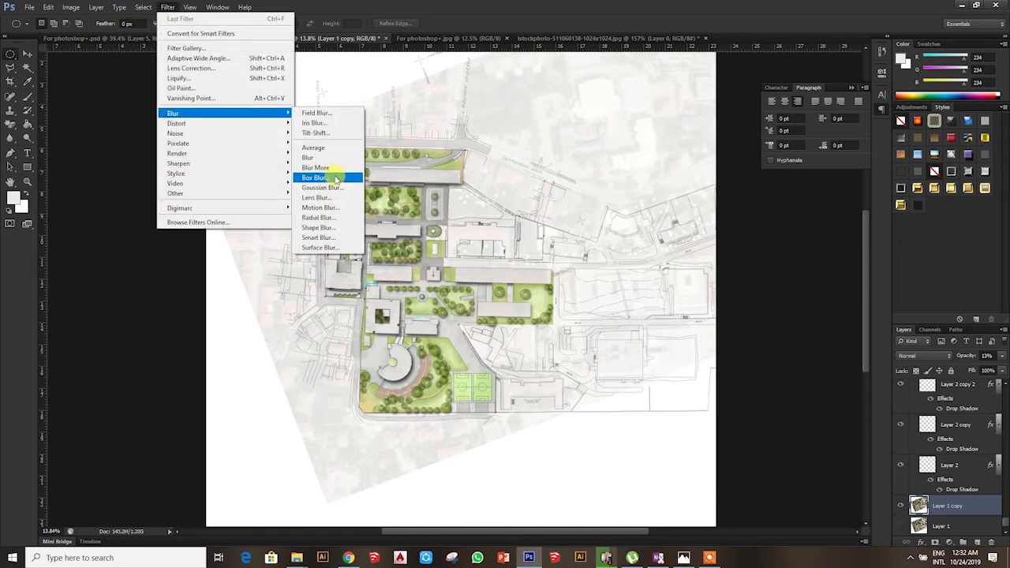
{"action": "left_click", "coordinate": [320, 188]}
{"action": "left_click_drag", "start_coordinate": [680, 296], "coordinate": [712, 291]}
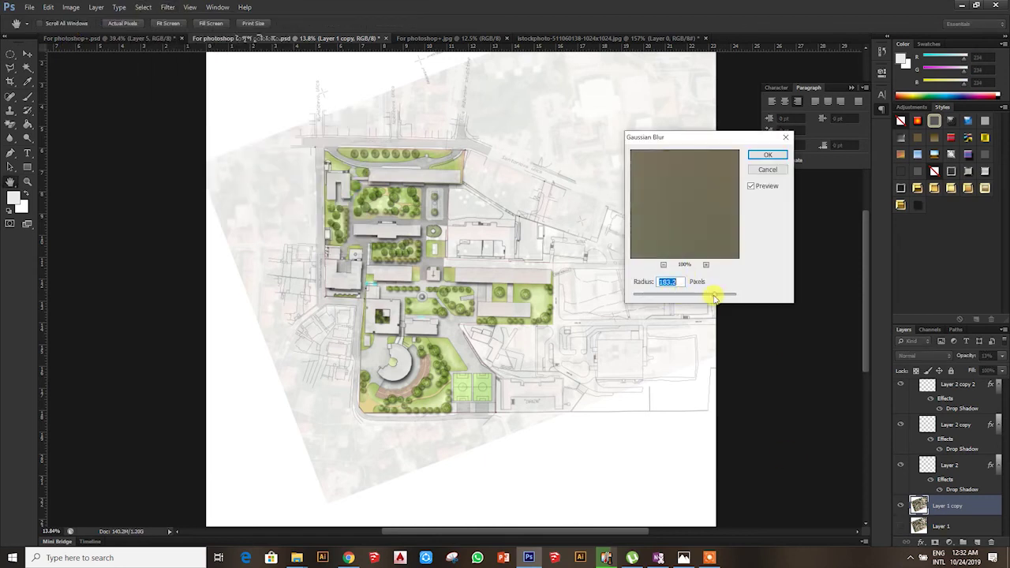
{"action": "left_click", "coordinate": [767, 156]}
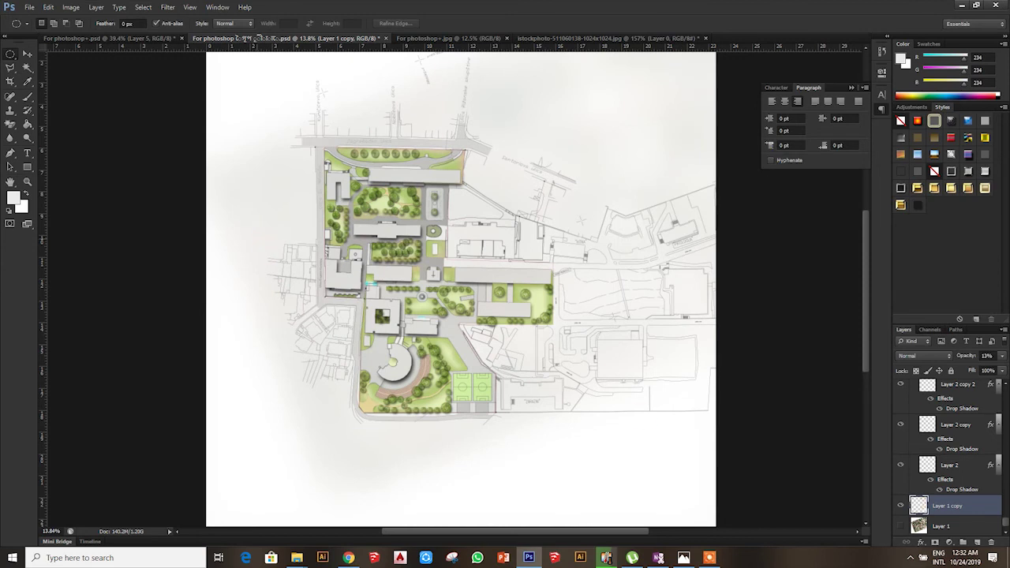
{"action": "right_click", "coordinate": [11, 124]}
Use a 2216 px soft eraser to fade out the blurred layer's top-right area
{"action": "left_click", "coordinate": [47, 124]}
{"action": "left_click", "coordinate": [57, 24]}
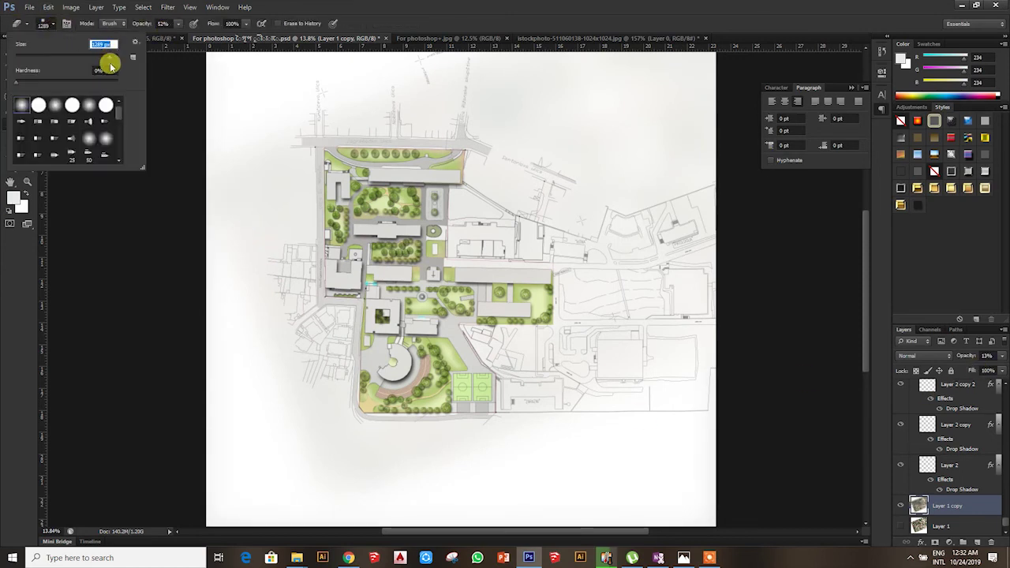
{"action": "key", "text": "Return"}
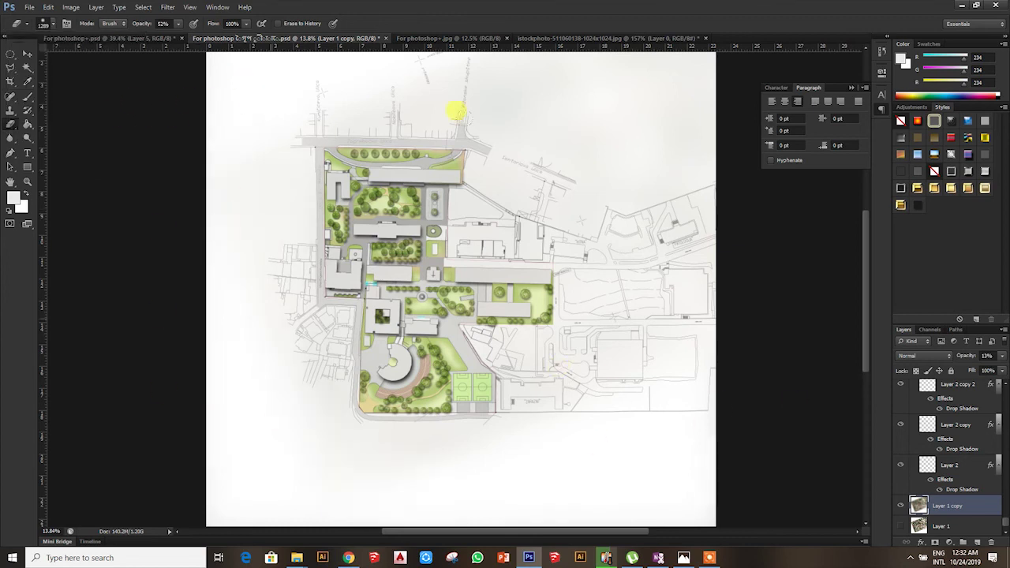
{"action": "key", "text": "ctrl+minus"}
{"action": "key", "text": "ctrl+plus"}
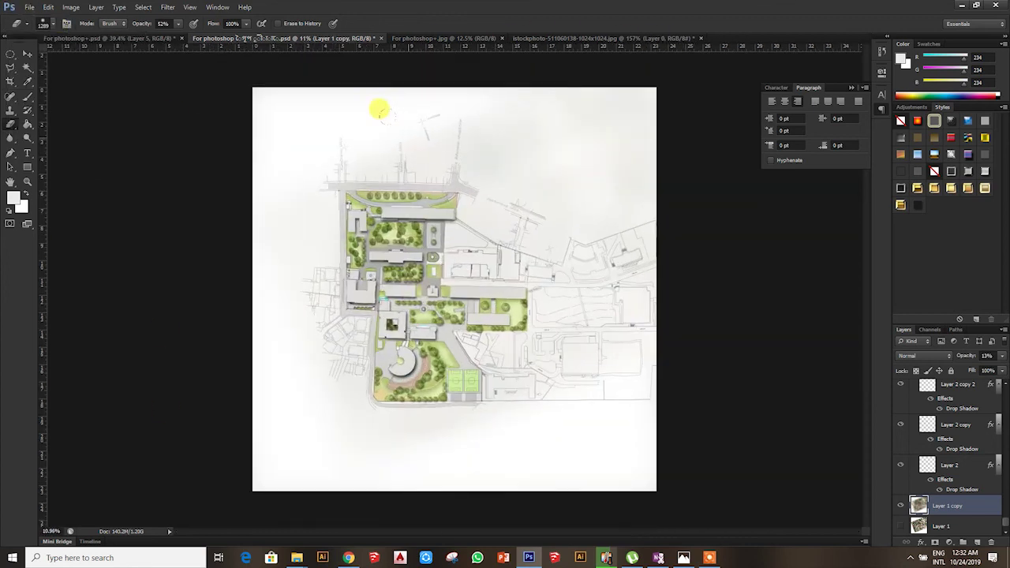
{"action": "left_click", "coordinate": [43, 30]}
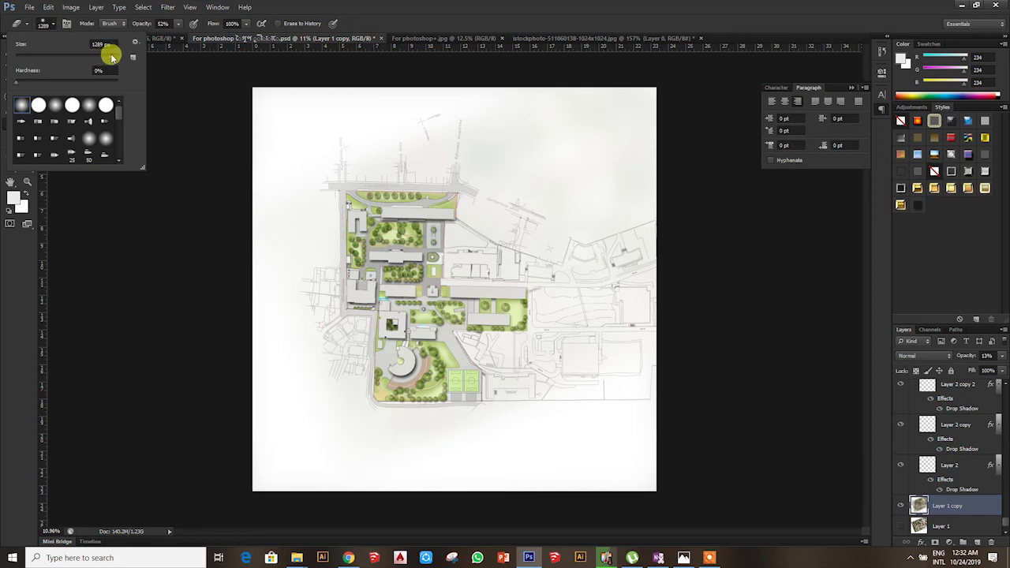
{"action": "left_click", "coordinate": [504, 70]}
{"action": "left_click_drag", "start_coordinate": [592, 345], "coordinate": [540, 119]}
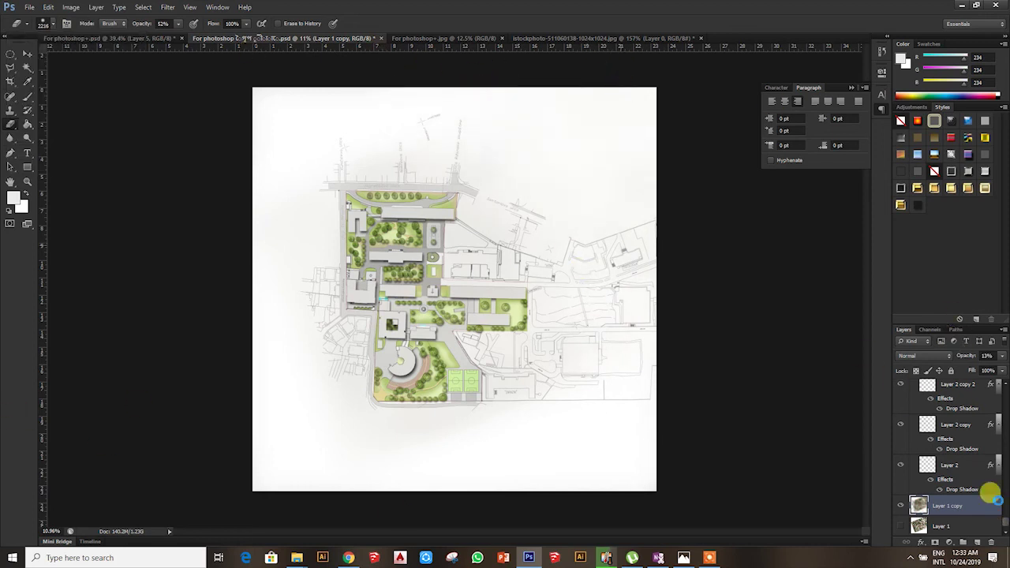
{"action": "key", "text": "ctrl+minus"}
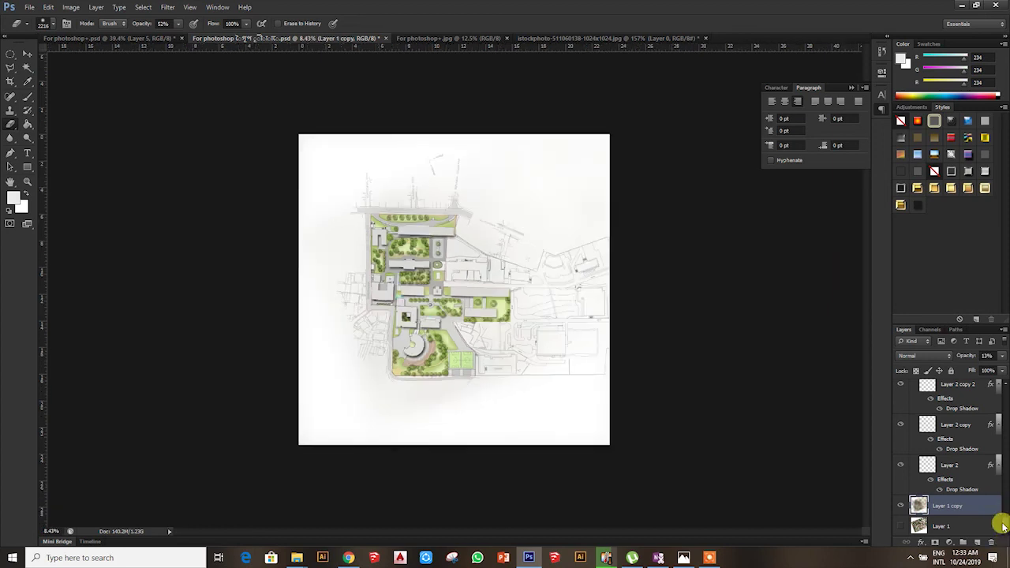
Duplicate the Background layer as Background copy
{"action": "scroll", "coordinate": [969, 529], "scroll_direction": "down", "scroll_amount": 2}
{"action": "left_click", "coordinate": [969, 527]}
{"action": "right_click", "coordinate": [970, 527]}
{"action": "left_click", "coordinate": [968, 459]}
{"action": "left_click", "coordinate": [601, 170]}
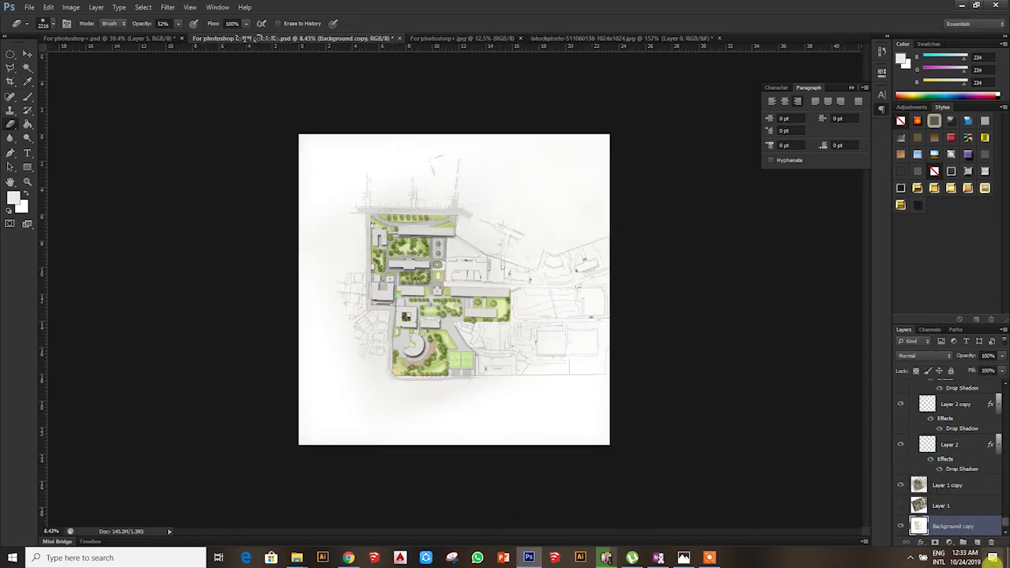
{"action": "left_click", "coordinate": [910, 558]}
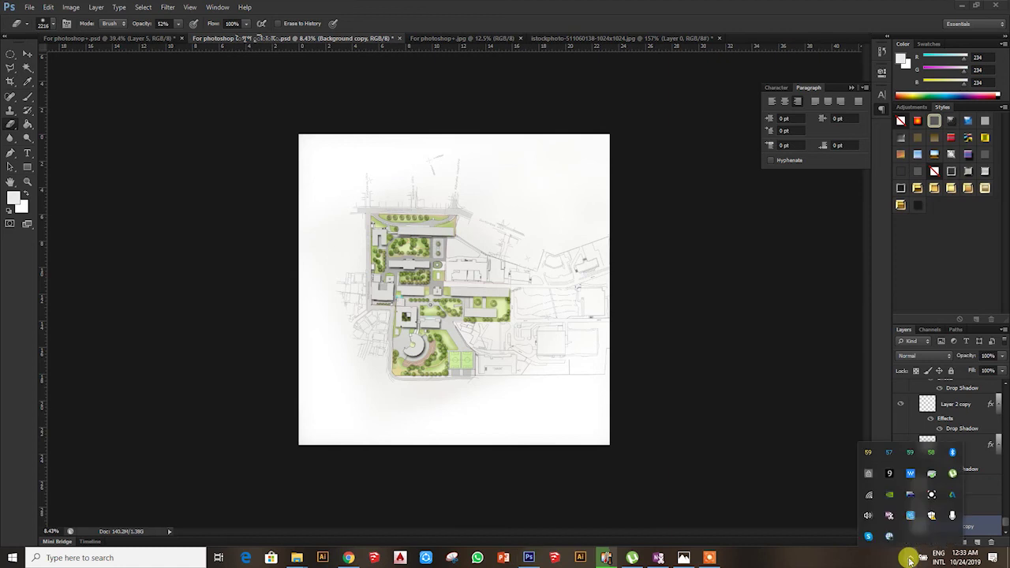
{"action": "left_click", "coordinate": [874, 514]}
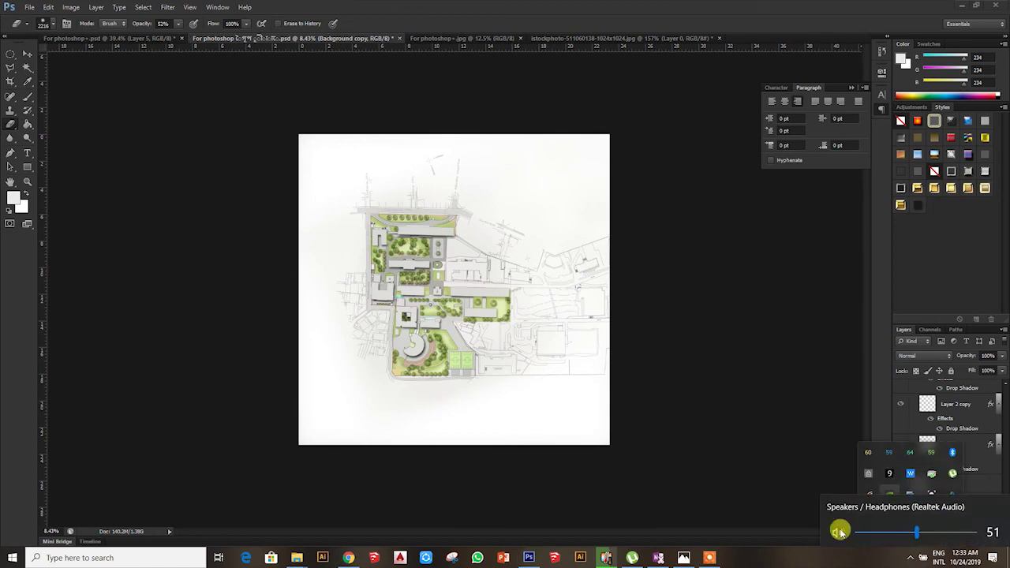
{"action": "left_click", "coordinate": [575, 264]}
Erase the right, top and left edges of Background copy to transparency
{"action": "scroll", "coordinate": [938, 505], "scroll_direction": "down", "scroll_amount": 2}
{"action": "scroll", "coordinate": [477, 209], "scroll_direction": "up", "scroll_amount": 3}
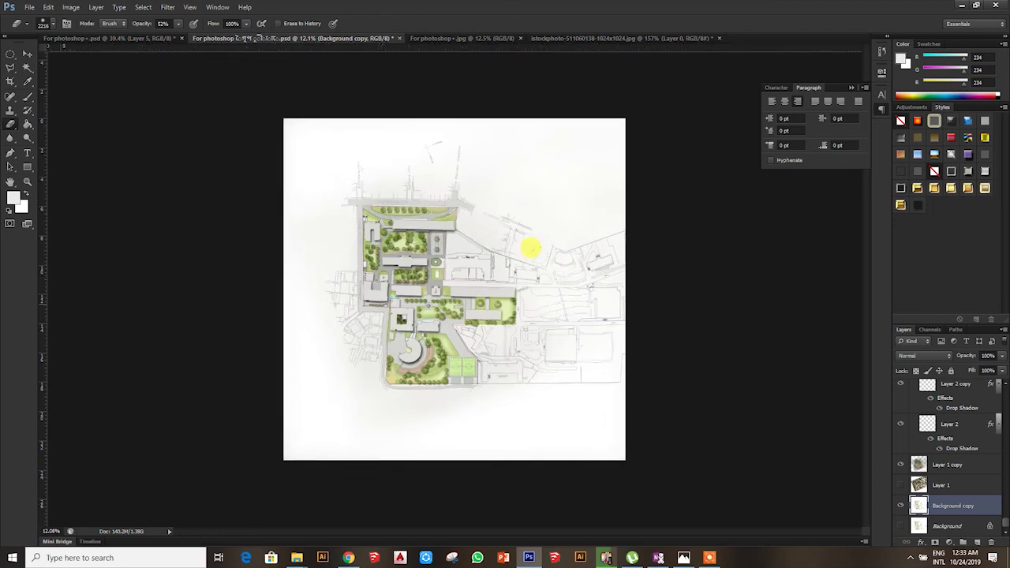
{"action": "mouse_move", "coordinate": [597, 232]}
{"action": "left_mouse_down"}
{"action": "mouse_move", "coordinate": [489, 408]}
{"action": "mouse_move", "coordinate": [568, 321]}
{"action": "left_mouse_up"}
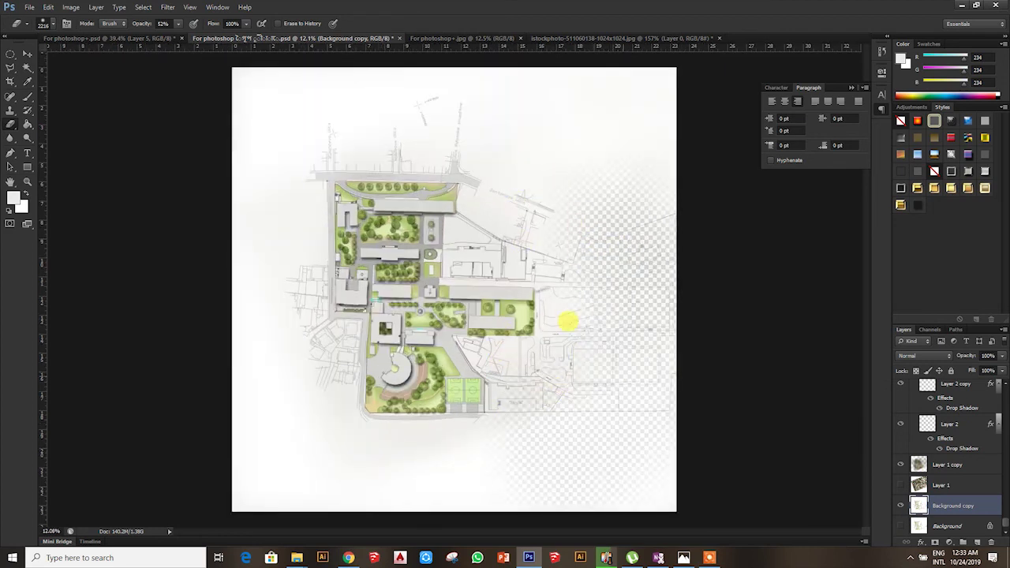
{"action": "mouse_move", "coordinate": [341, 31]}
{"action": "left_mouse_down"}
{"action": "mouse_move", "coordinate": [153, 239]}
{"action": "mouse_move", "coordinate": [224, 315]}
{"action": "mouse_move", "coordinate": [234, 400]}
{"action": "left_mouse_up"}
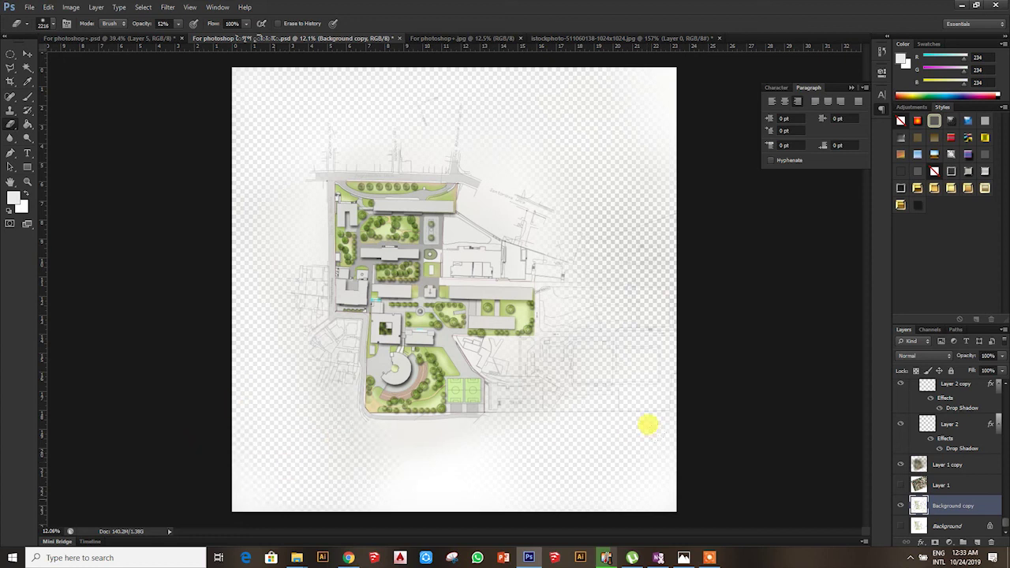
{"action": "key", "text": "ctrl+minus"}
Draw a white-filled Rectangle 1 over the canvas, placed beneath Background copy
{"action": "left_click", "coordinate": [27, 167]}
{"action": "left_click_drag", "start_coordinate": [265, 100], "coordinate": [636, 466]}
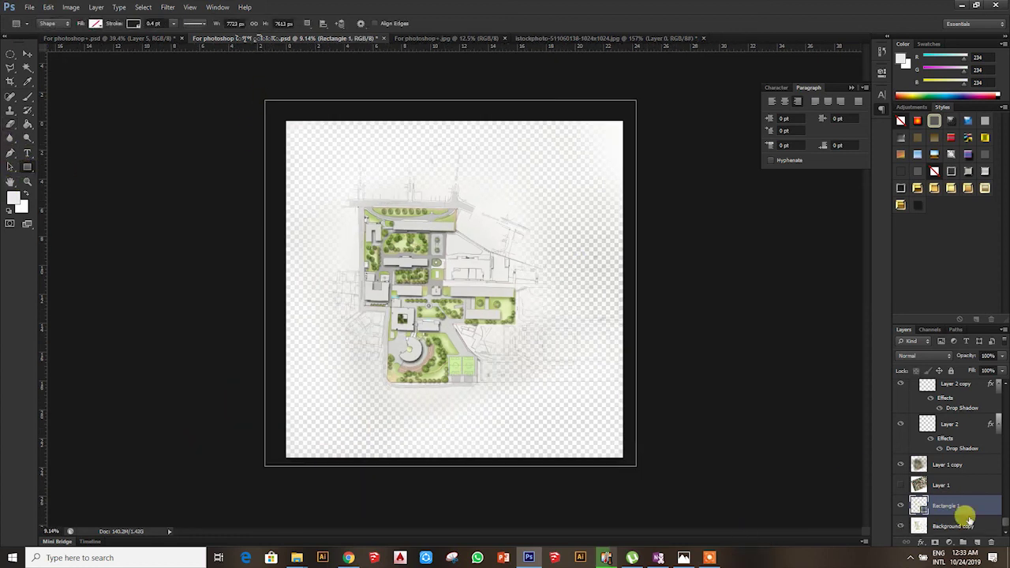
{"action": "scroll", "coordinate": [819, 483], "scroll_direction": "up", "scroll_amount": 1}
{"action": "left_click_drag", "start_coordinate": [964, 501], "coordinate": [958, 530]}
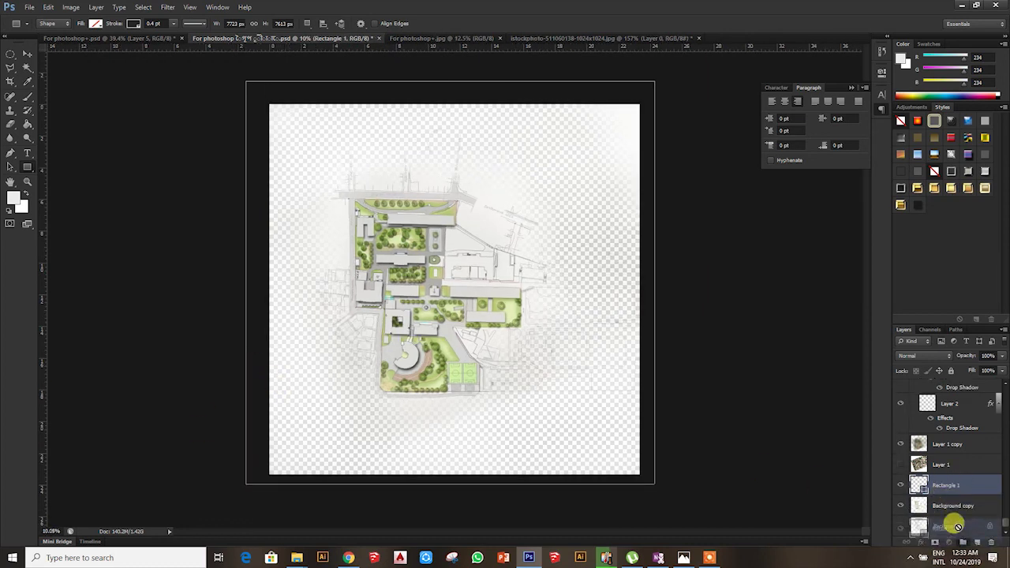
{"action": "left_click", "coordinate": [95, 23]}
{"action": "left_click", "coordinate": [82, 78]}
{"action": "scroll", "coordinate": [354, 255], "scroll_direction": "up", "scroll_amount": 1}
Bring up the File menu in preparation for saving
{"action": "left_click", "coordinate": [29, 8]}
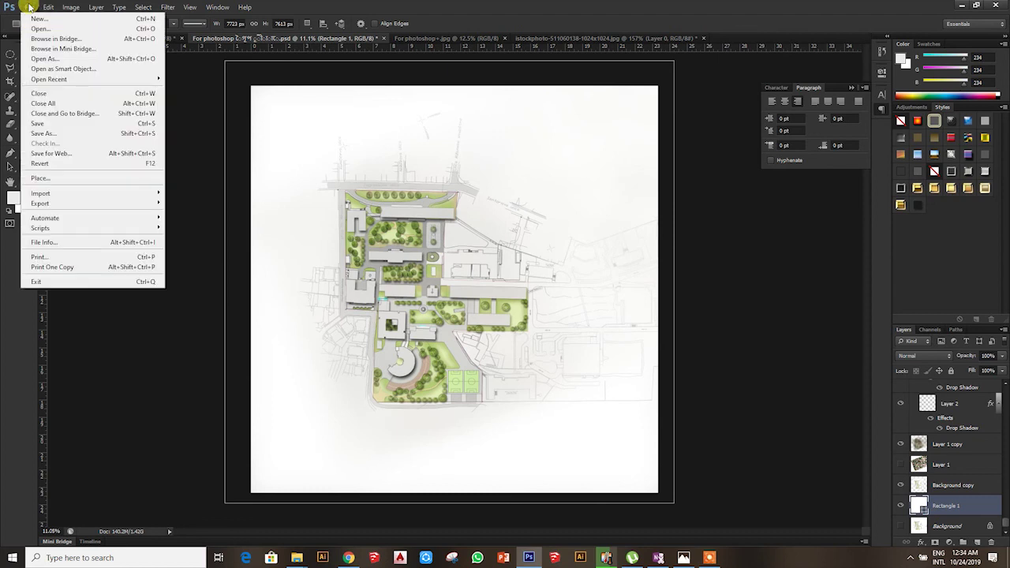
{"action": "left_click", "coordinate": [355, 383]}
{"action": "scroll", "coordinate": [377, 345], "scroll_direction": "up", "scroll_amount": 2}
{"action": "scroll", "coordinate": [388, 362], "scroll_direction": "up", "scroll_amount": 1}
{"action": "left_click", "coordinate": [29, 7]}
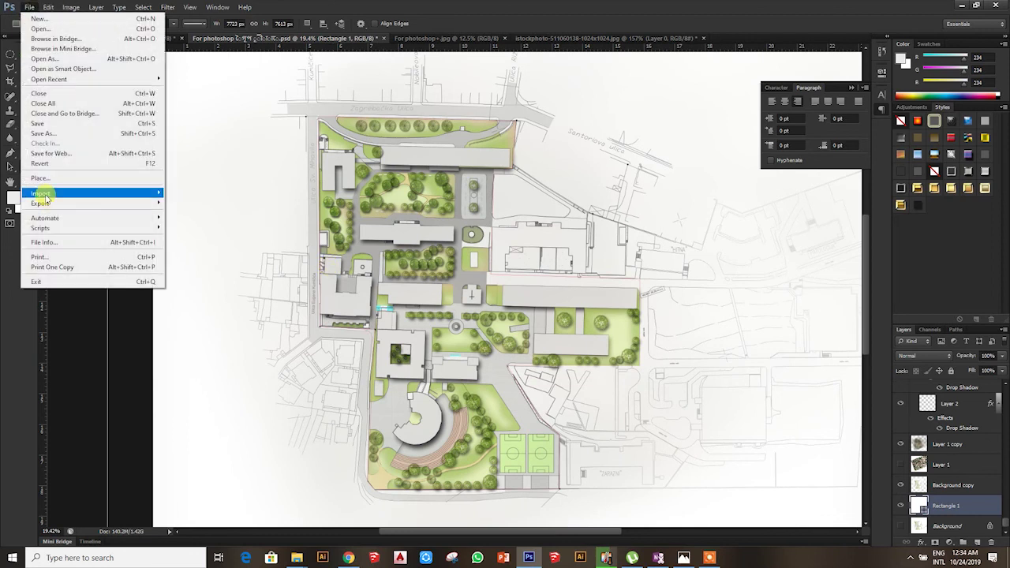
Save the plan as the JPEG 'Plan with trees', accepting the default JPEG options
{"action": "left_click", "coordinate": [94, 134]}
{"action": "left_click", "coordinate": [243, 416]}
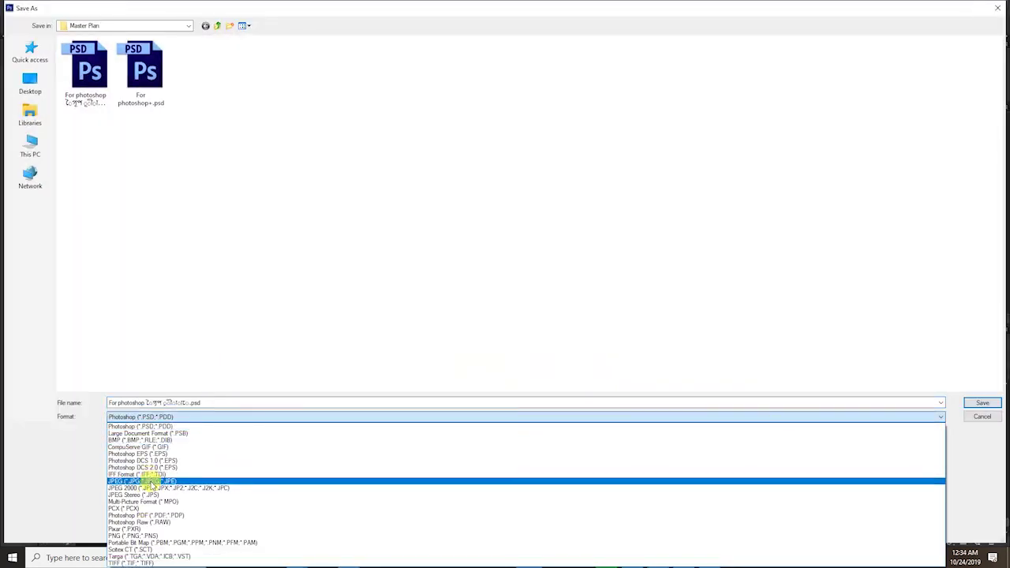
{"action": "left_click", "coordinate": [150, 481]}
{"action": "type", "text": "Plan with trees"}
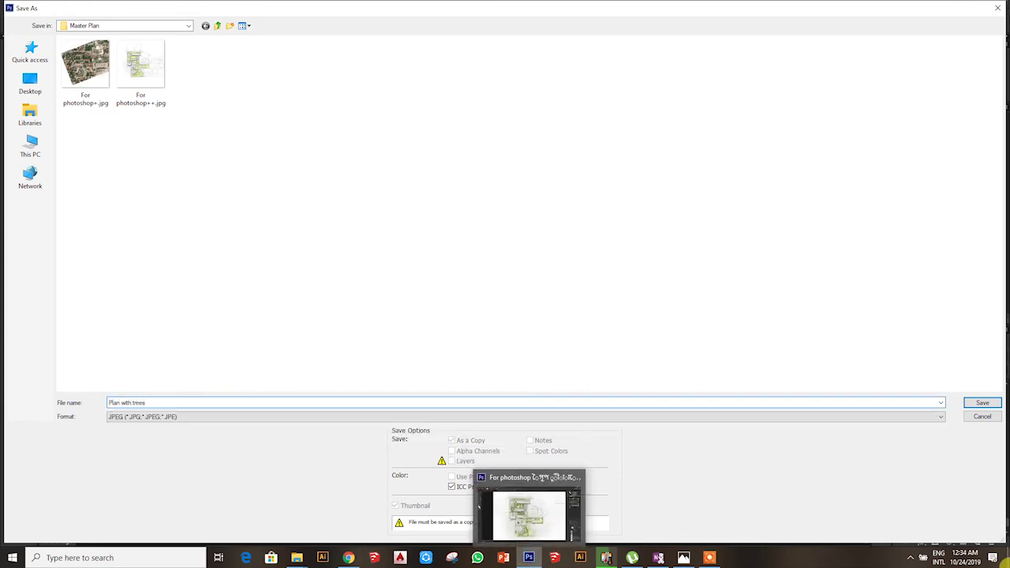
{"action": "left_click", "coordinate": [987, 402]}
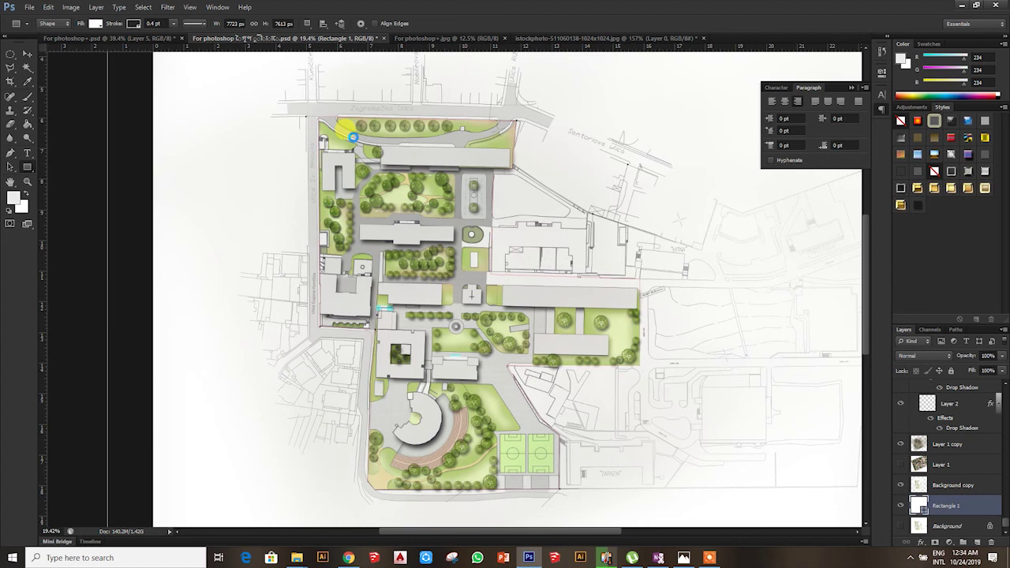
{"action": "left_click", "coordinate": [567, 151]}
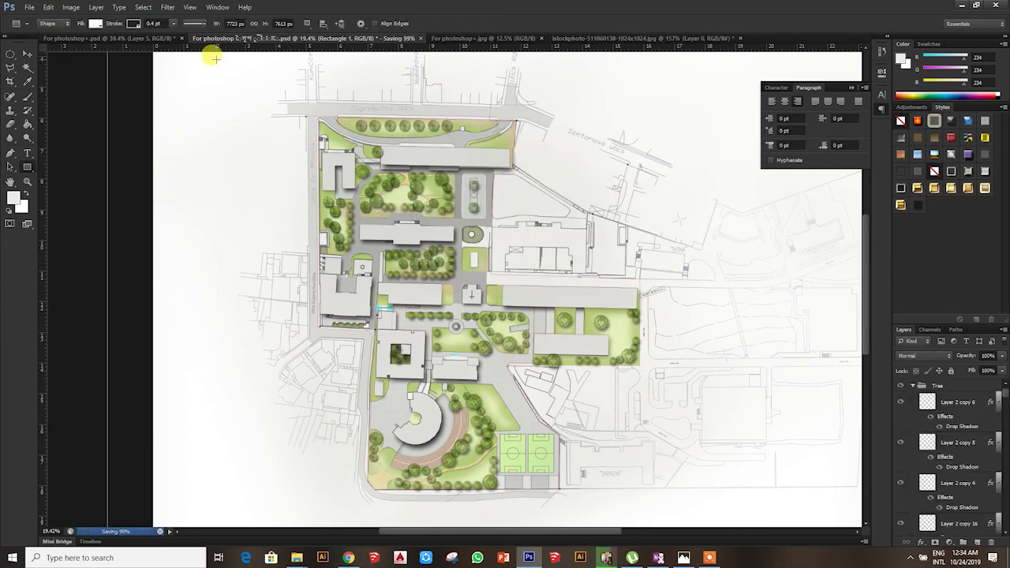
Open Plan with trees.jpg from Final presentation > Master Plan in File Explorer
{"action": "left_click", "coordinate": [961, 6]}
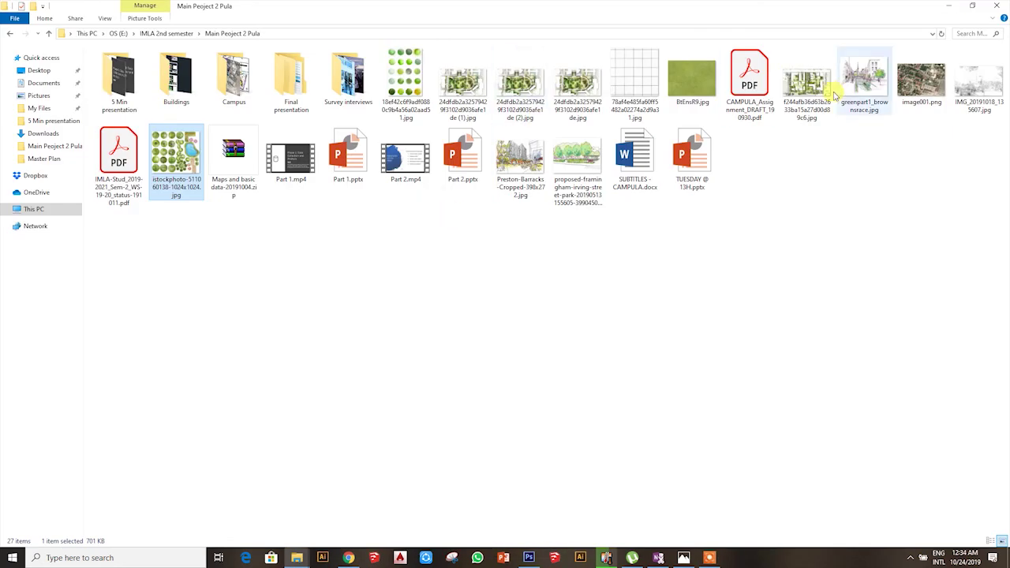
{"action": "double_click", "coordinate": [292, 84]}
{"action": "double_click", "coordinate": [120, 120]}
{"action": "left_click", "coordinate": [691, 79]}
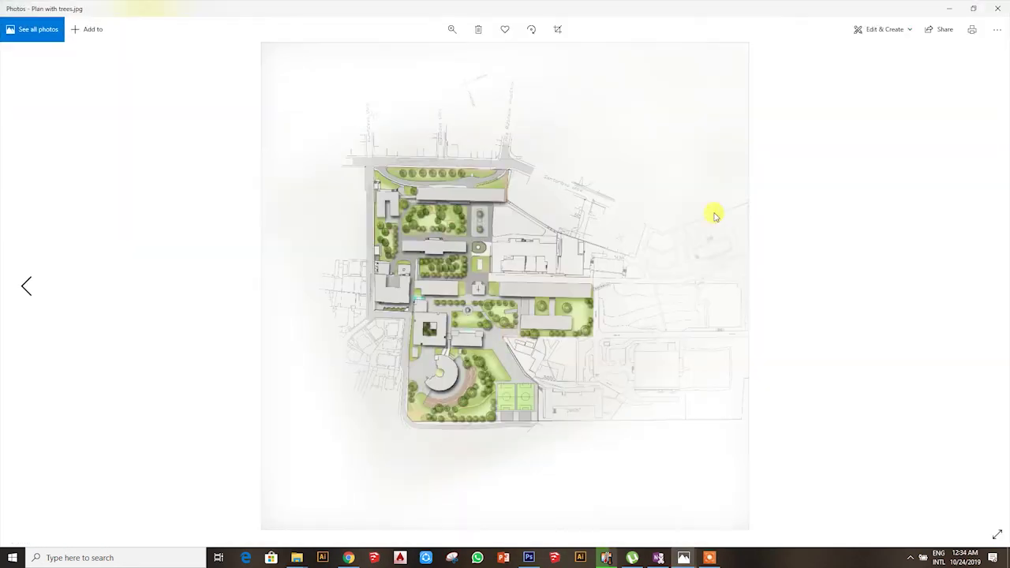